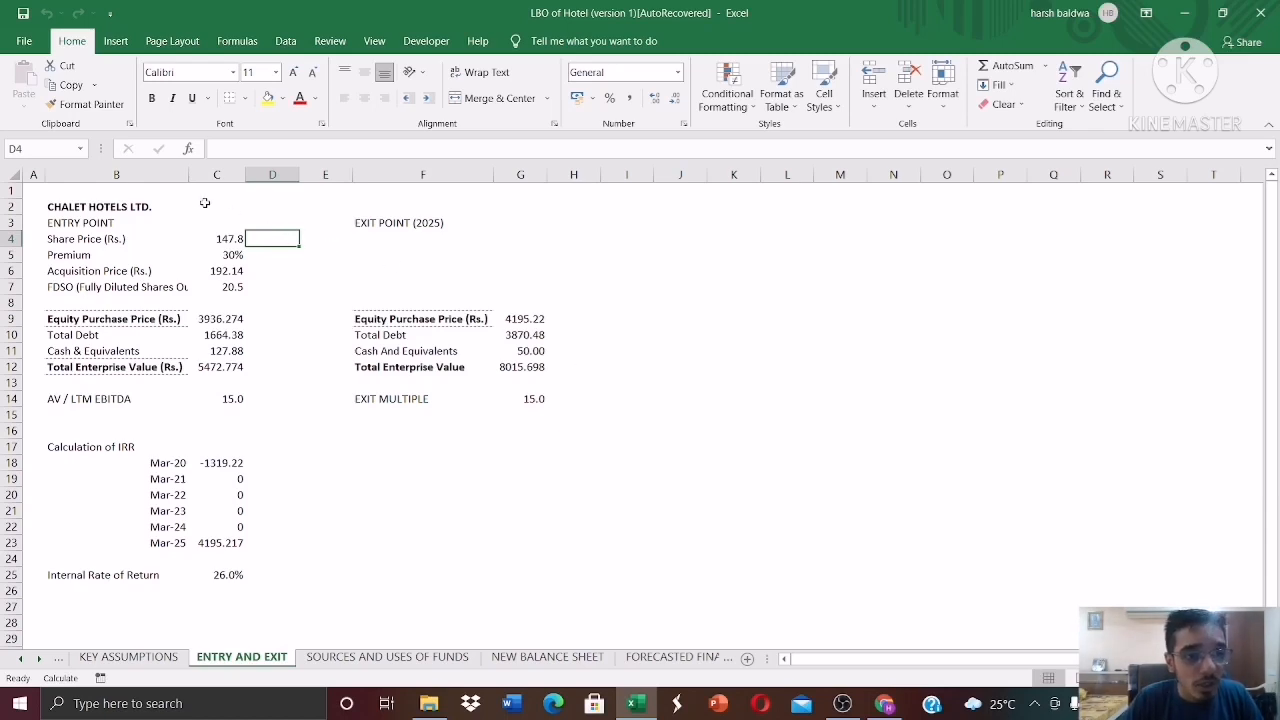
Examine the entry point's share price, premium, acquisition price, fully diluted shares and equity purchase price, including their formulas.
left_click(169, 207)
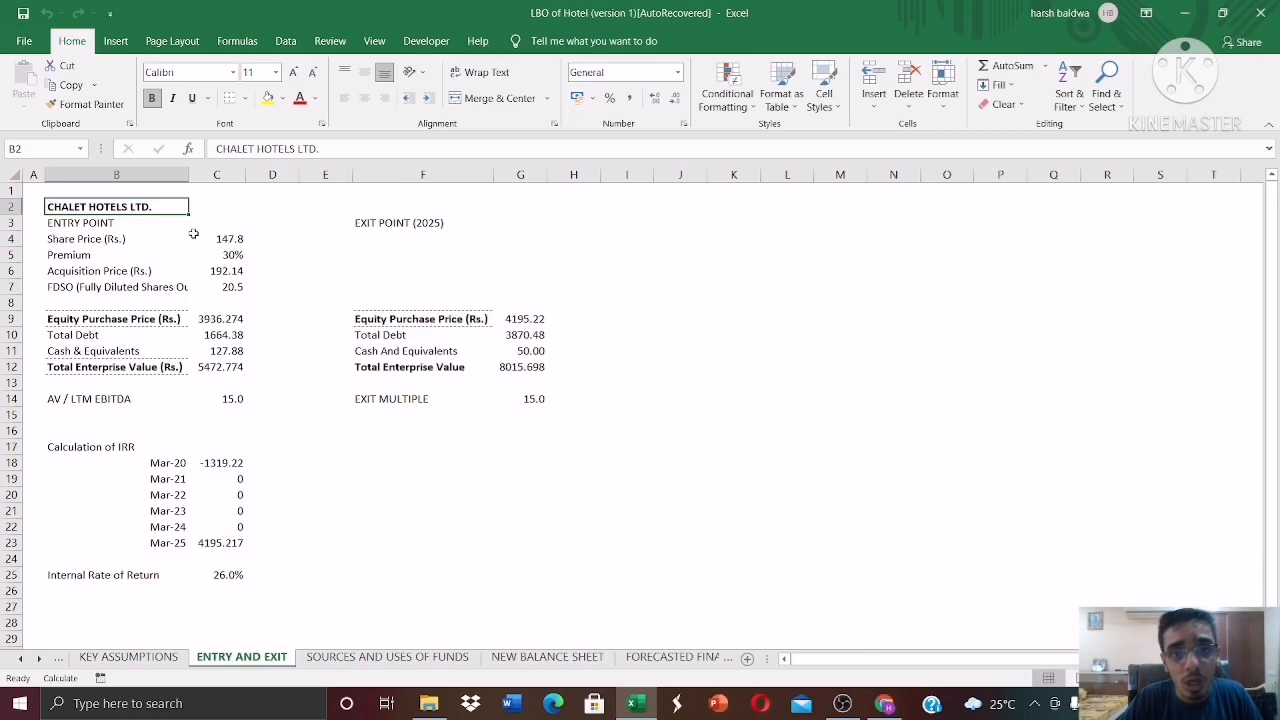
left_click(166, 233)
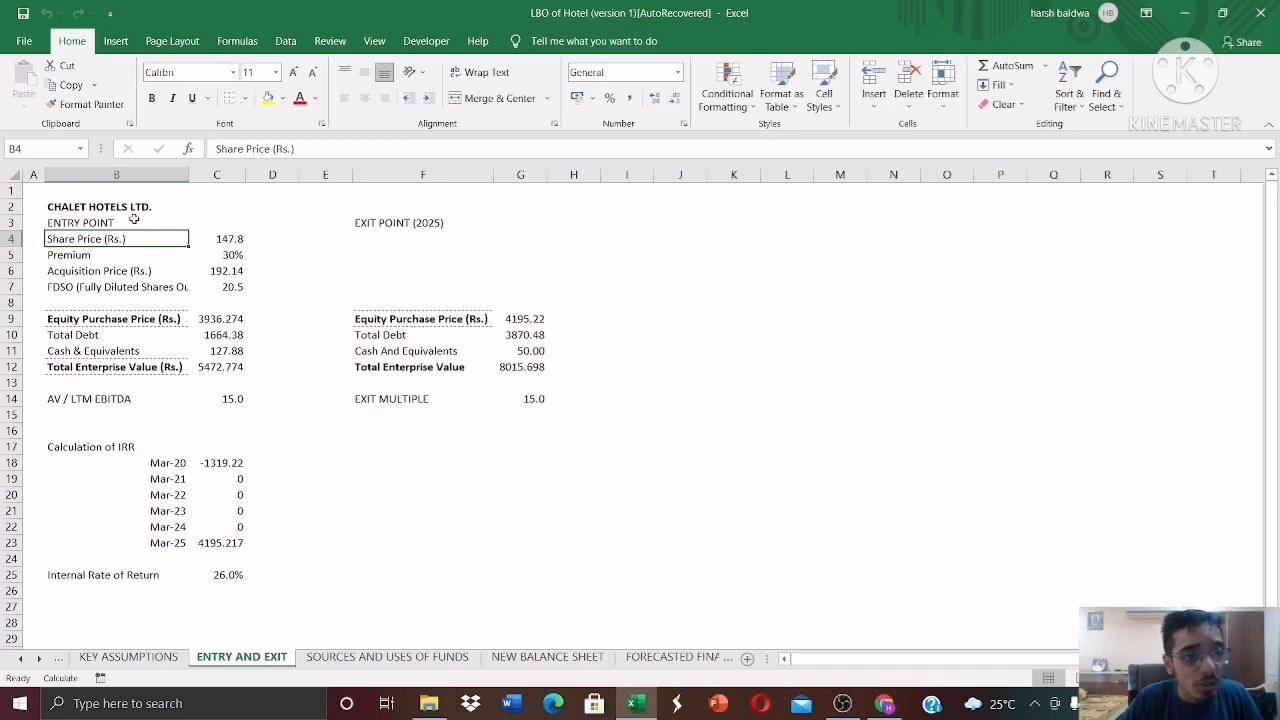
left_click(137, 208)
left_click(162, 238)
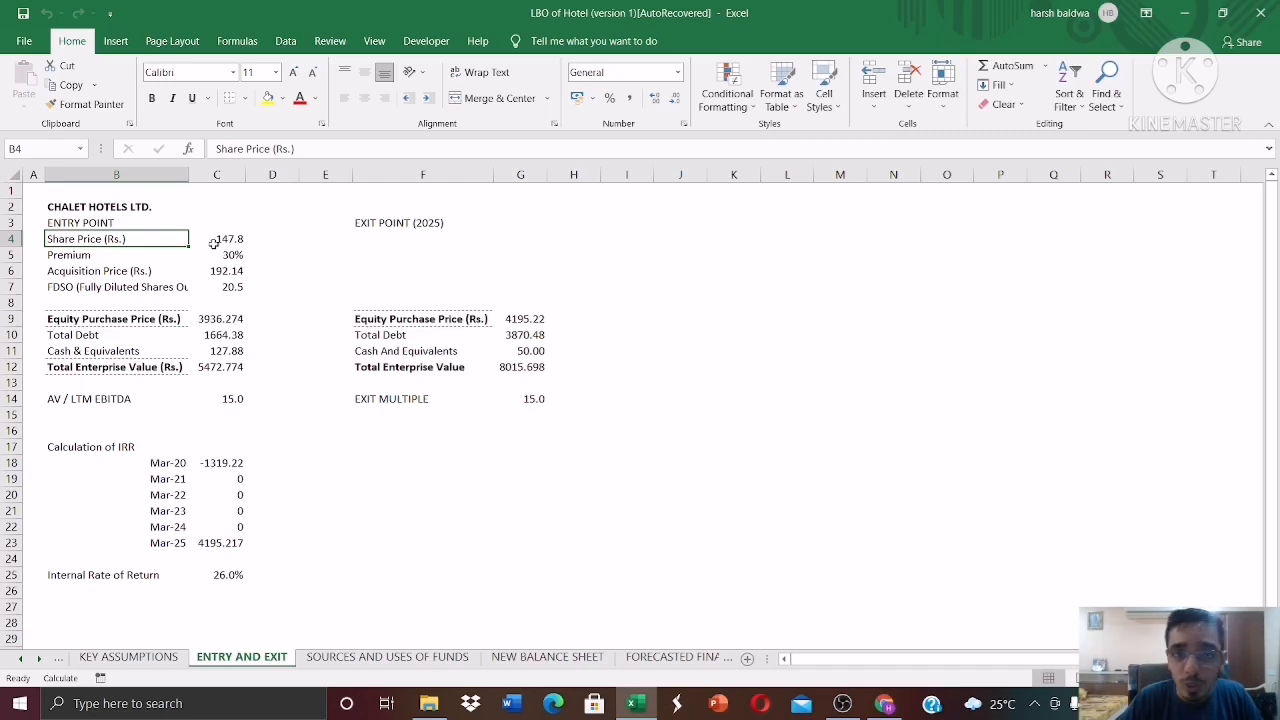
left_click(227, 241)
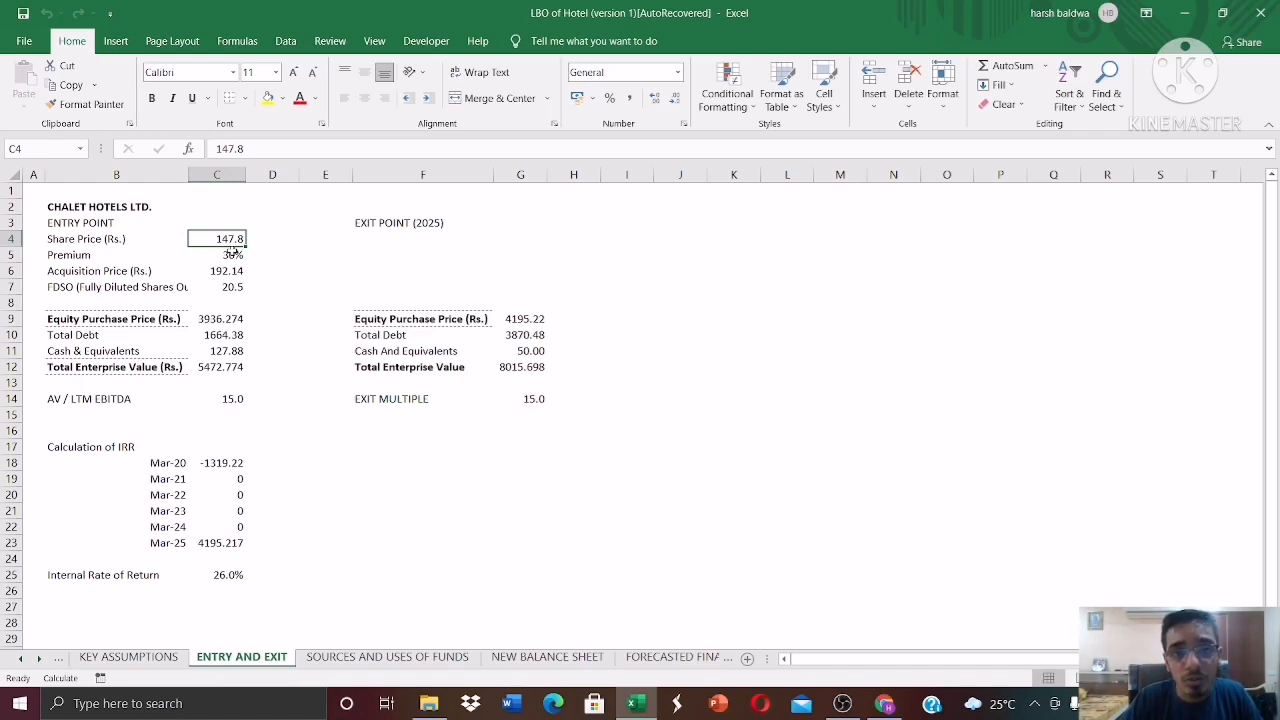
left_click(227, 256)
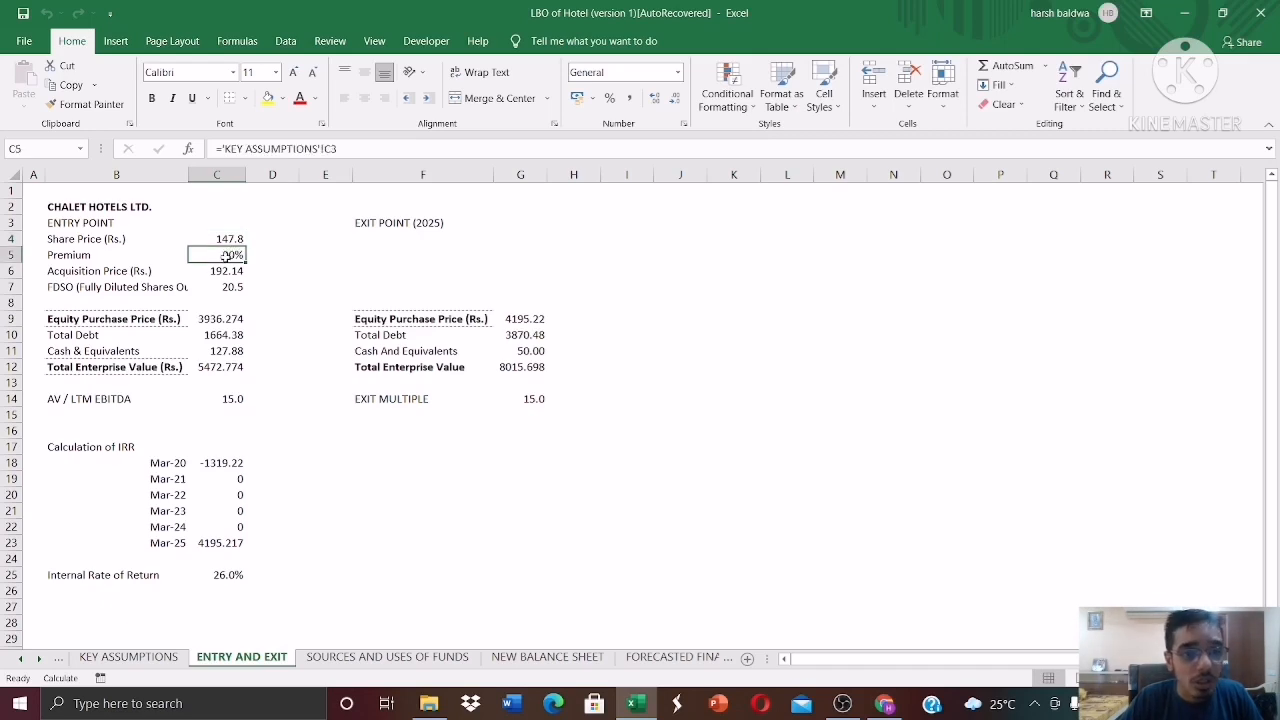
left_click(222, 241)
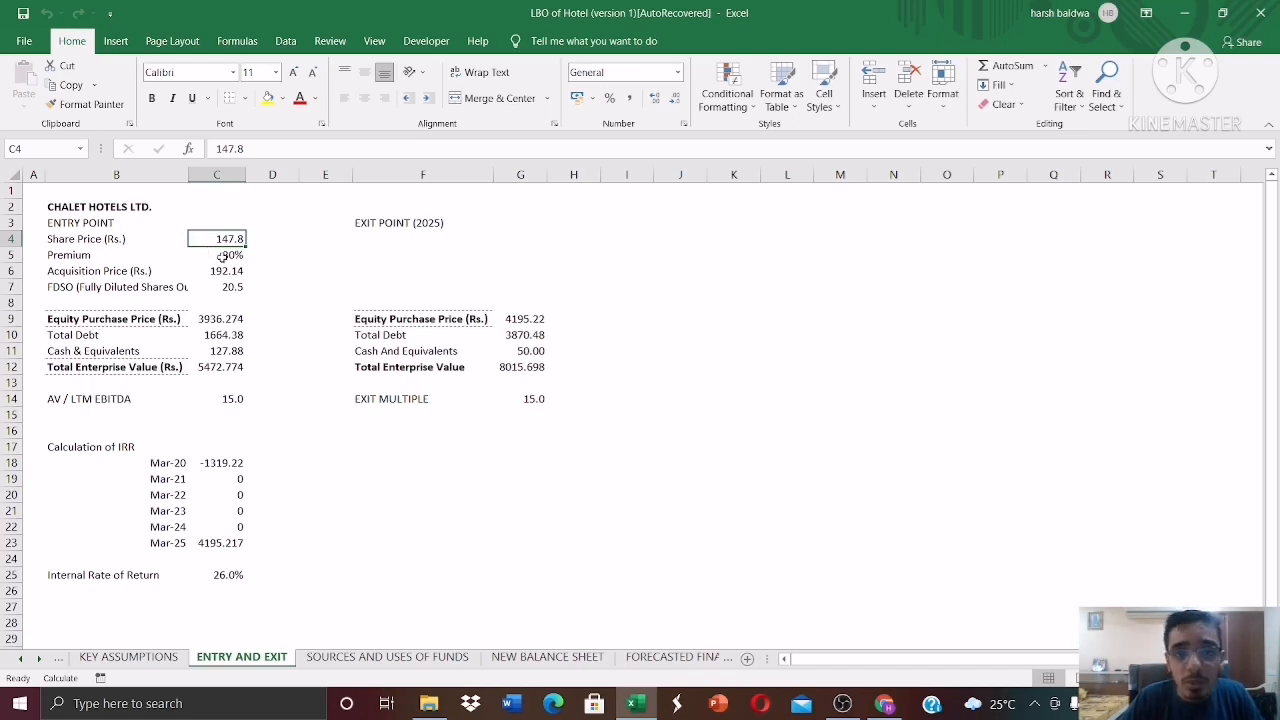
left_click(222, 257)
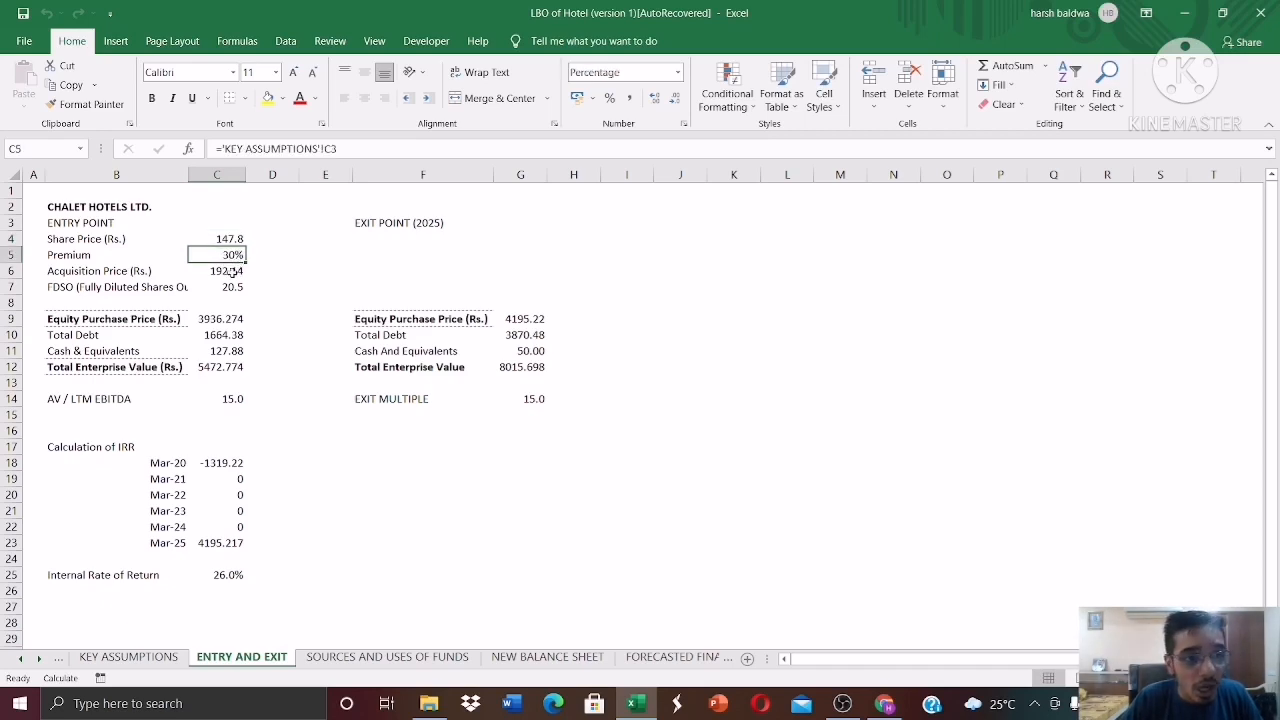
left_click(229, 271)
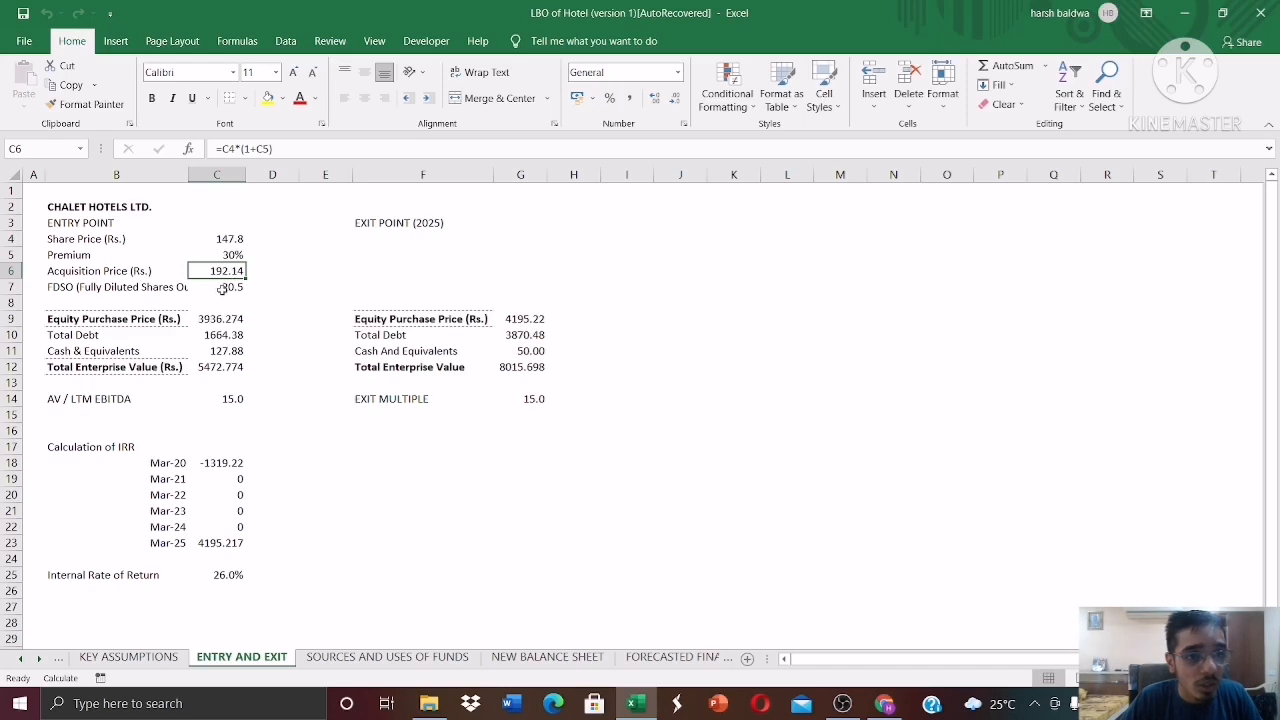
left_click(229, 287)
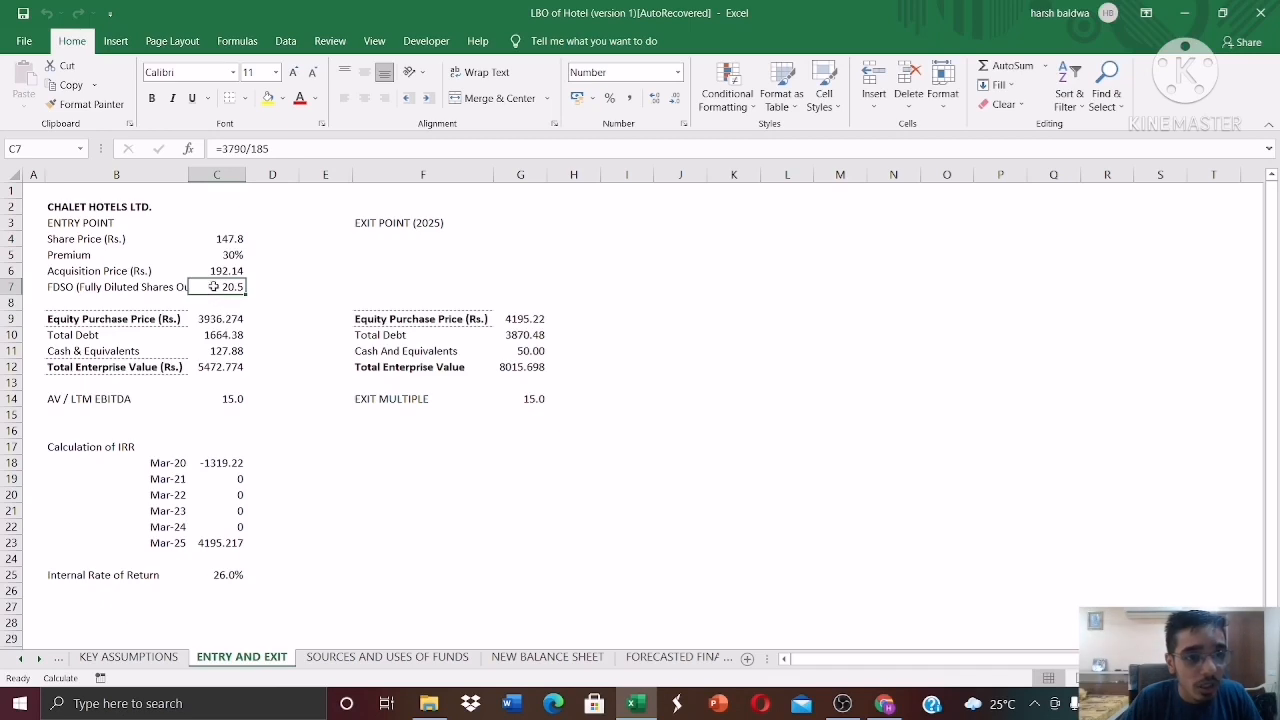
left_click(224, 319)
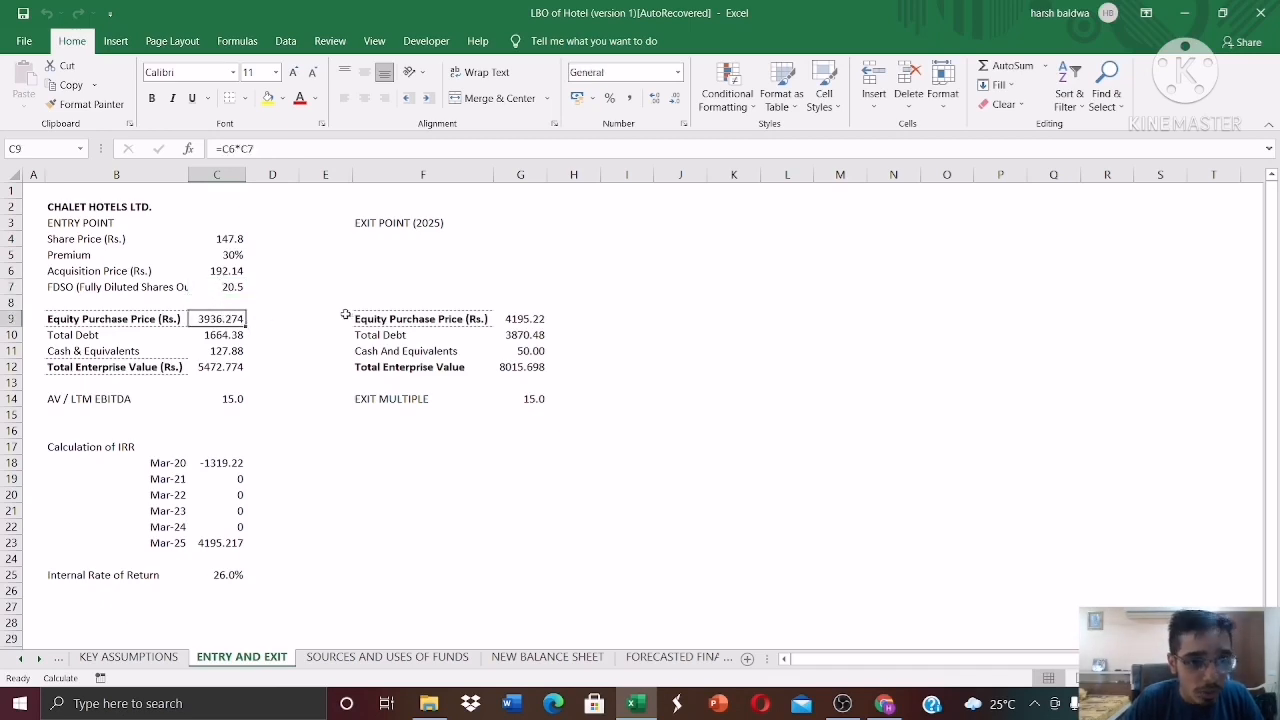
Check the entry point's total debt formula, view its source sheet KEY FINANCIAL STATEMENTS, and return to ENTRY AND EXIT.
left_click(233, 336)
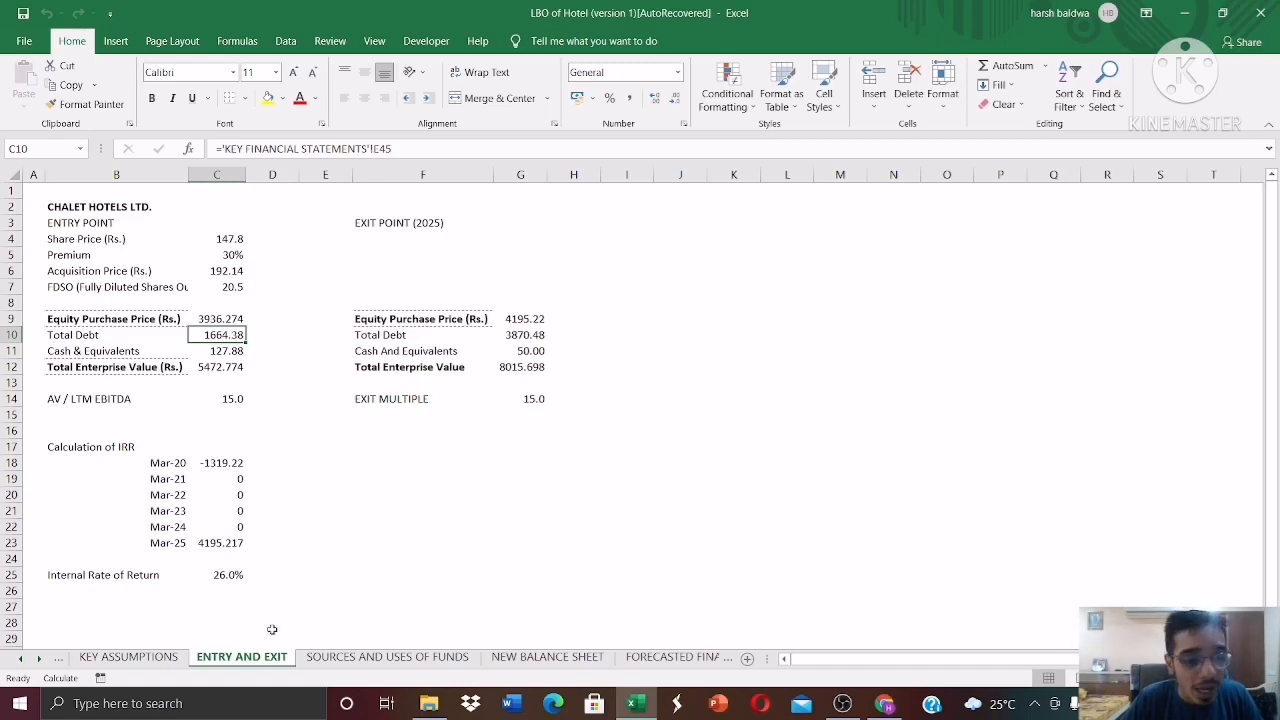
left_click(60, 659)
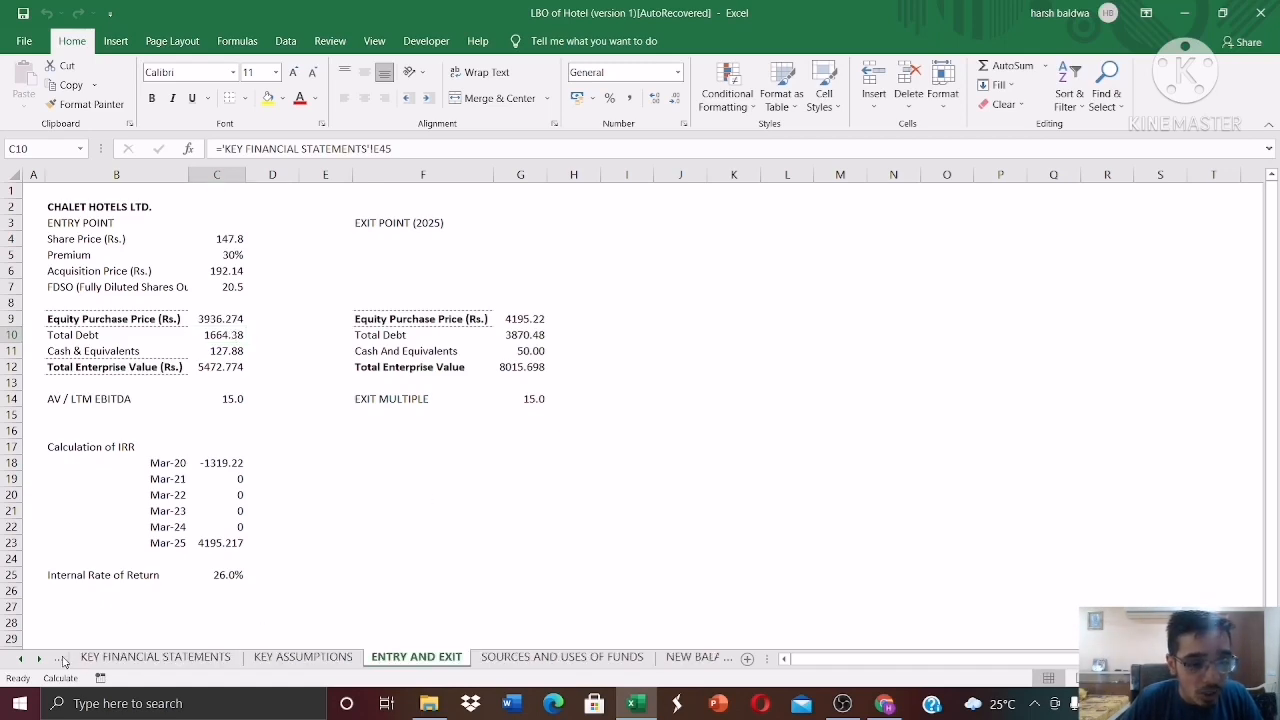
left_click(74, 659)
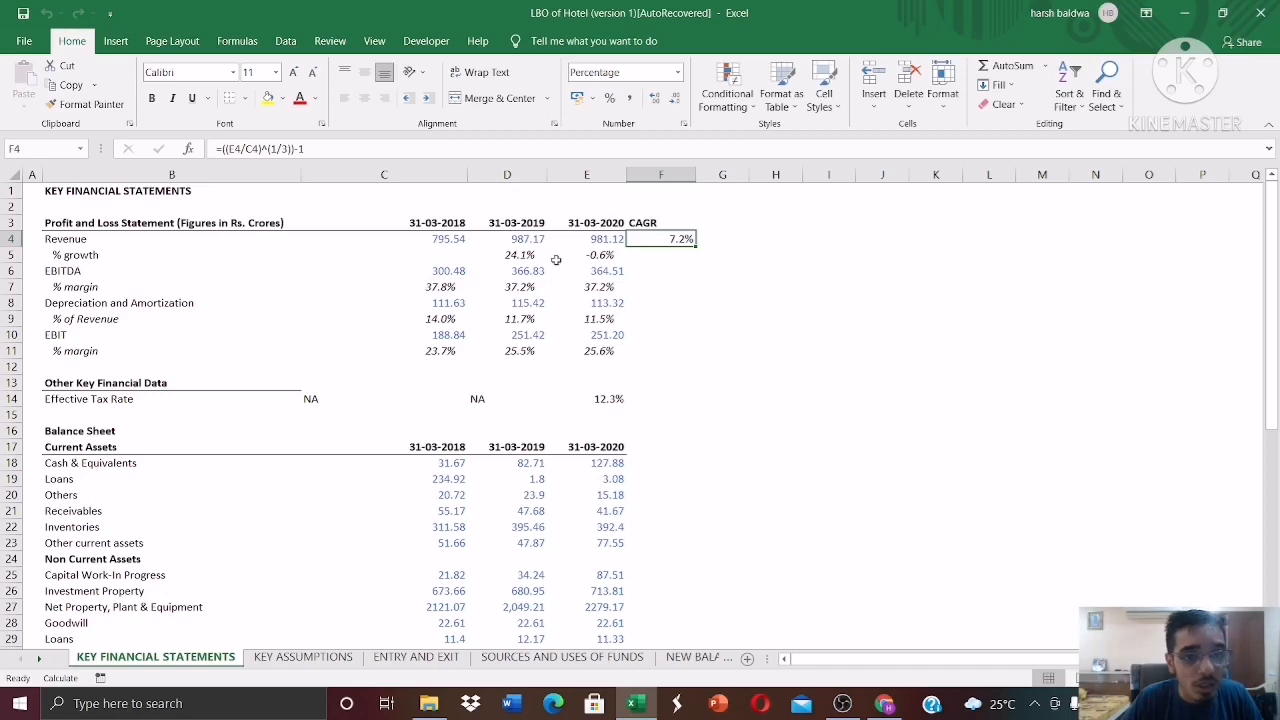
mouse_move(1275, 253)
left_mouse_down()
mouse_move(1275, 381)
mouse_move(1275, 256)
left_mouse_up()
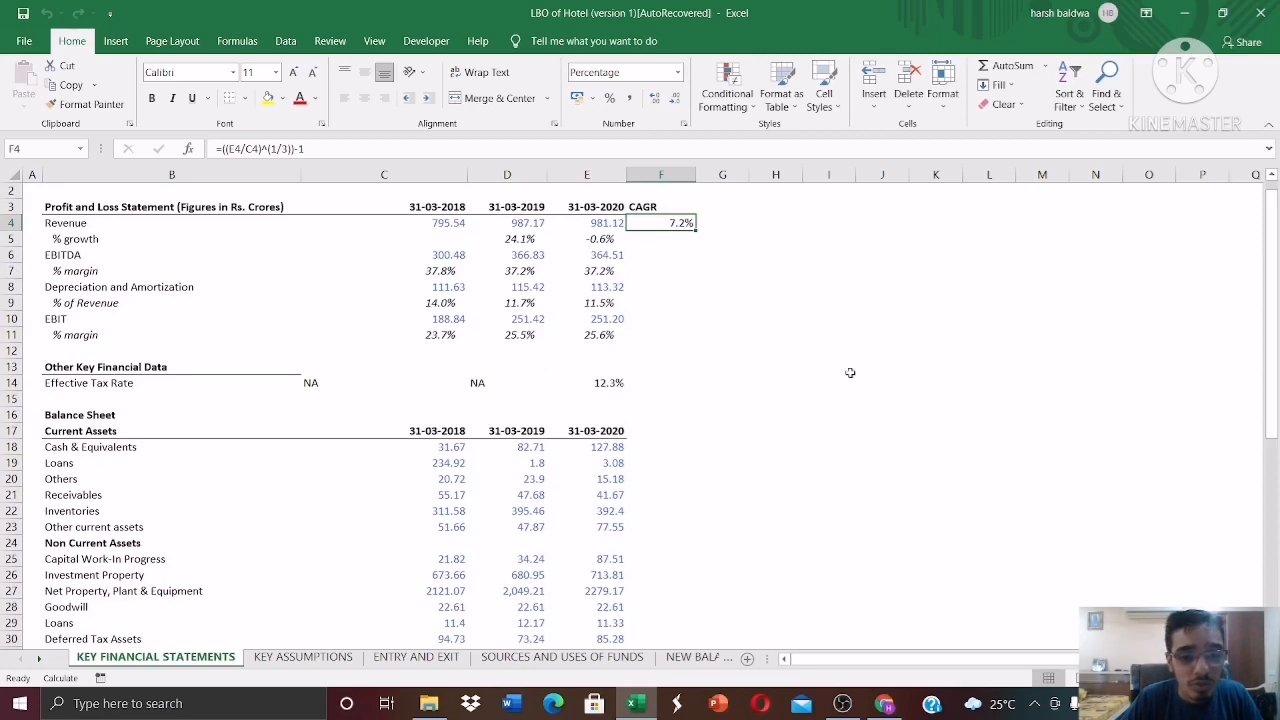
left_click(425, 660)
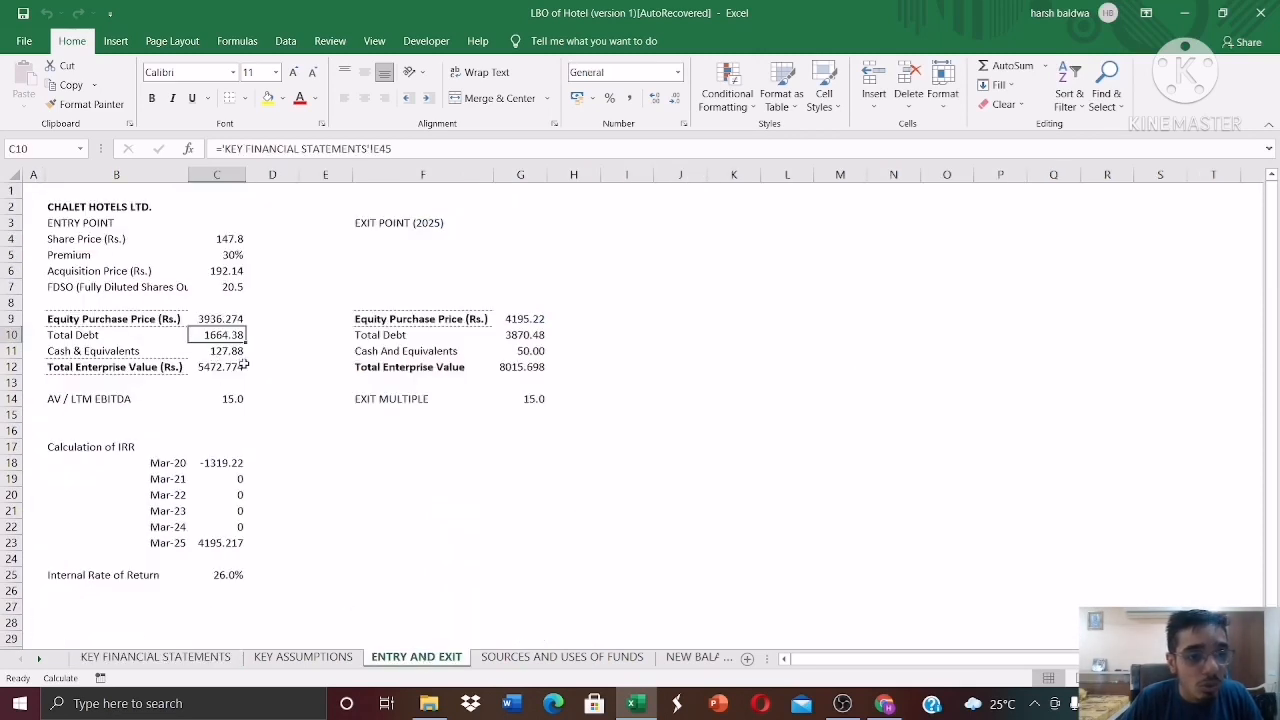
Inspect the formulas for the entry total enterprise value and the AV / LTM EBITDA multiple.
left_click(237, 367)
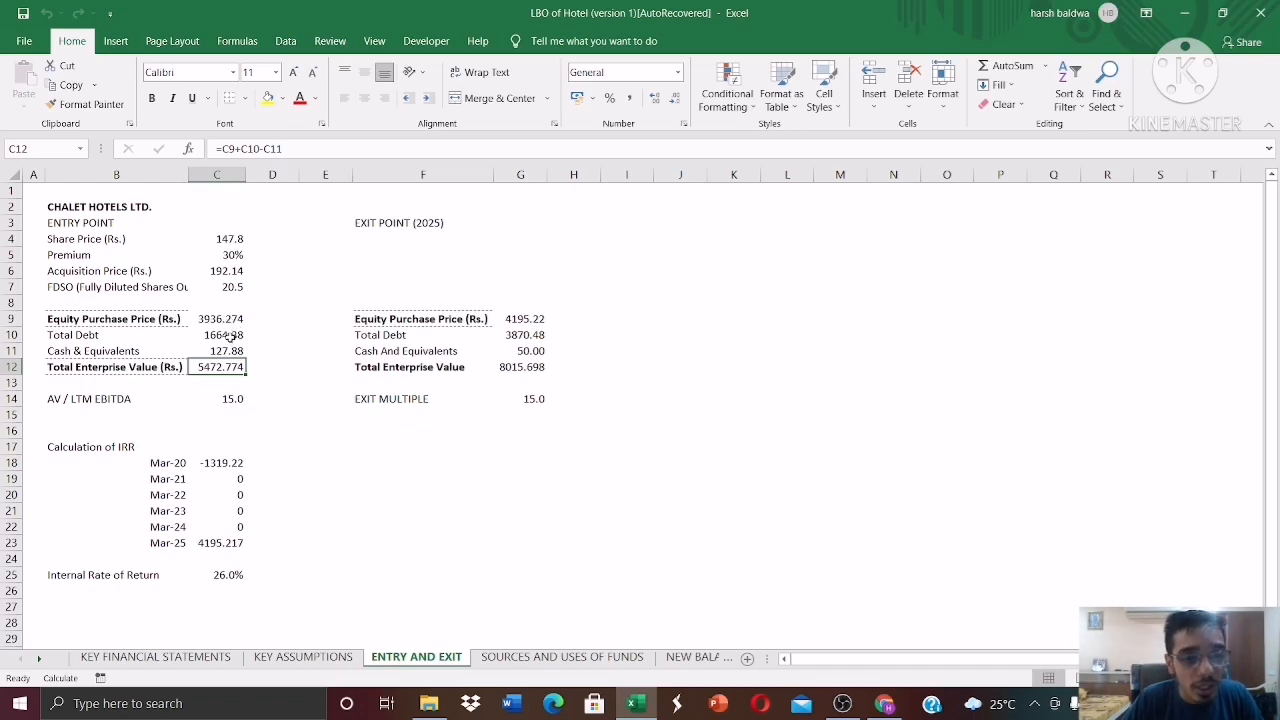
left_click(231, 399)
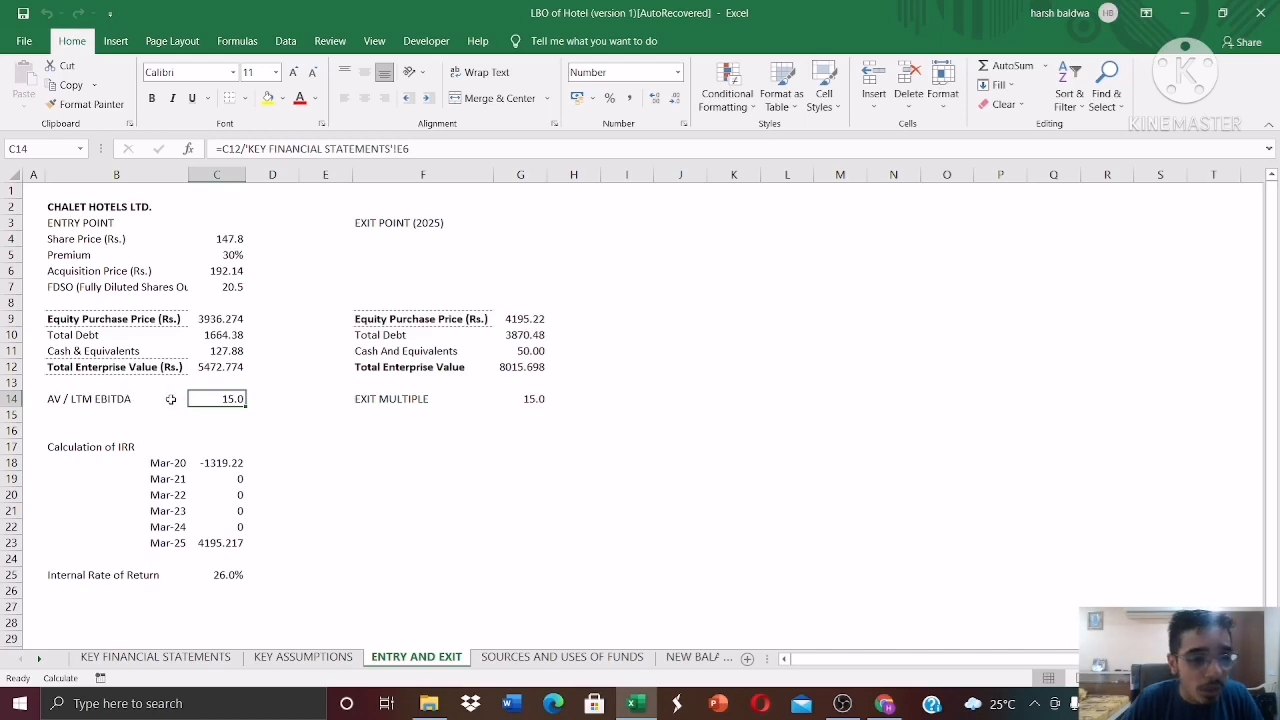
left_click(216, 366)
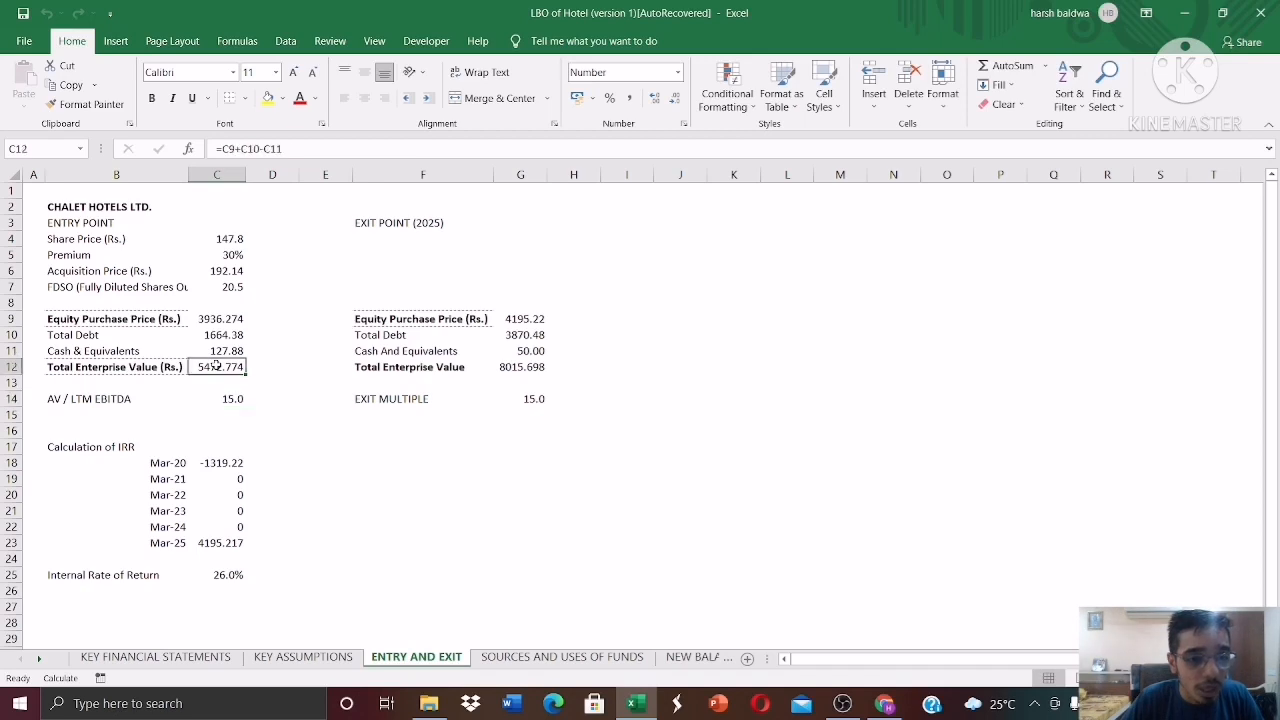
left_click(232, 397)
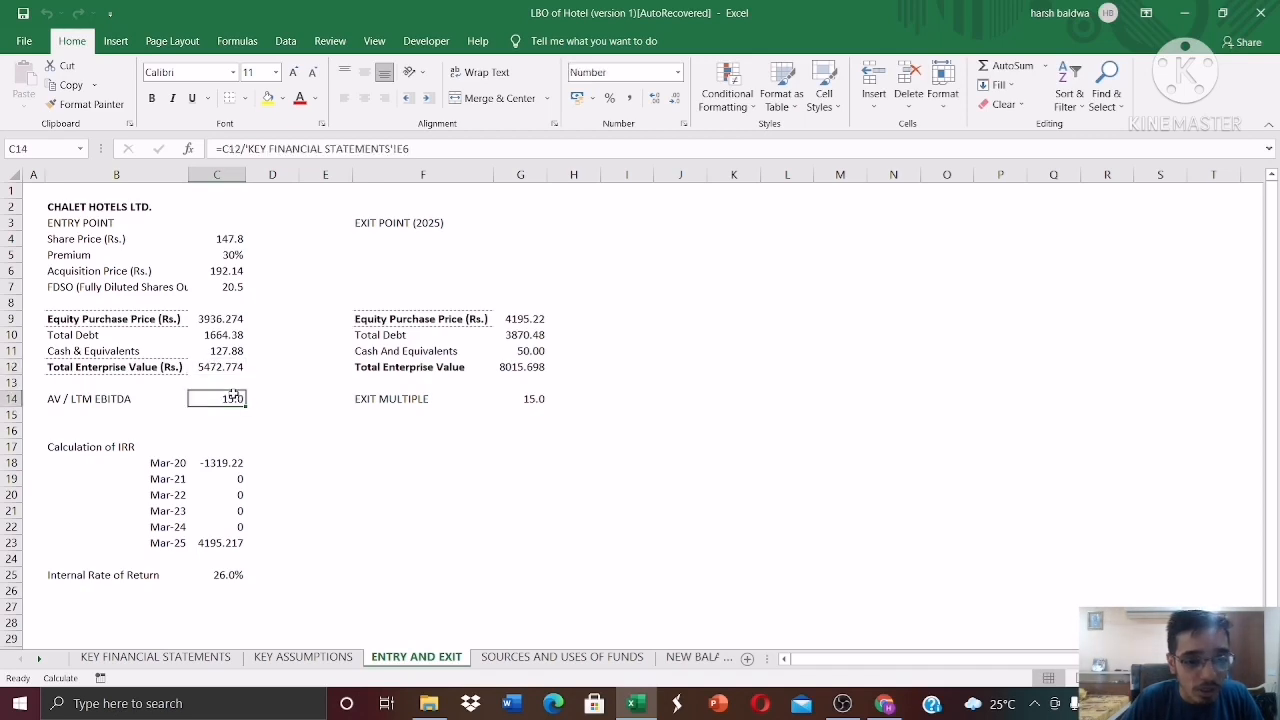
Trace the AV / LTM EBITDA multiple to the 31-03-2020 EBITDA in KEY FINANCIAL STATEMENTS and the entry total enterprise value.
left_click(181, 664)
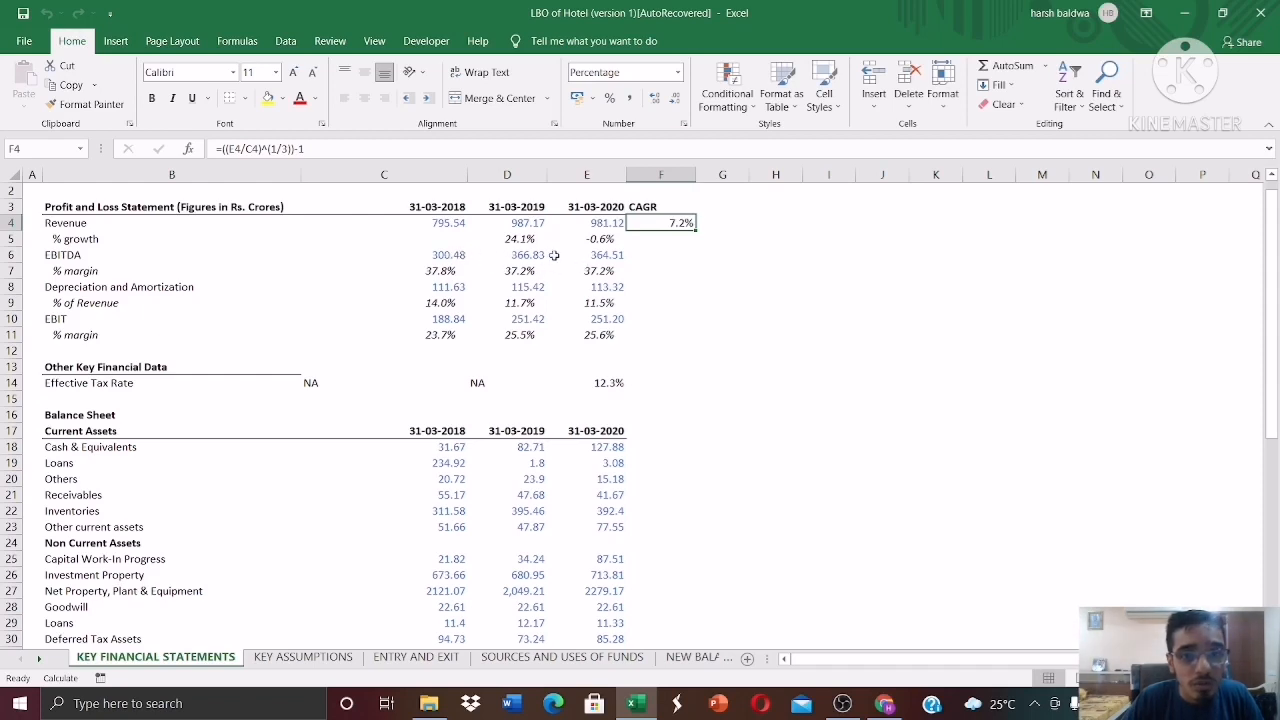
left_click(598, 254)
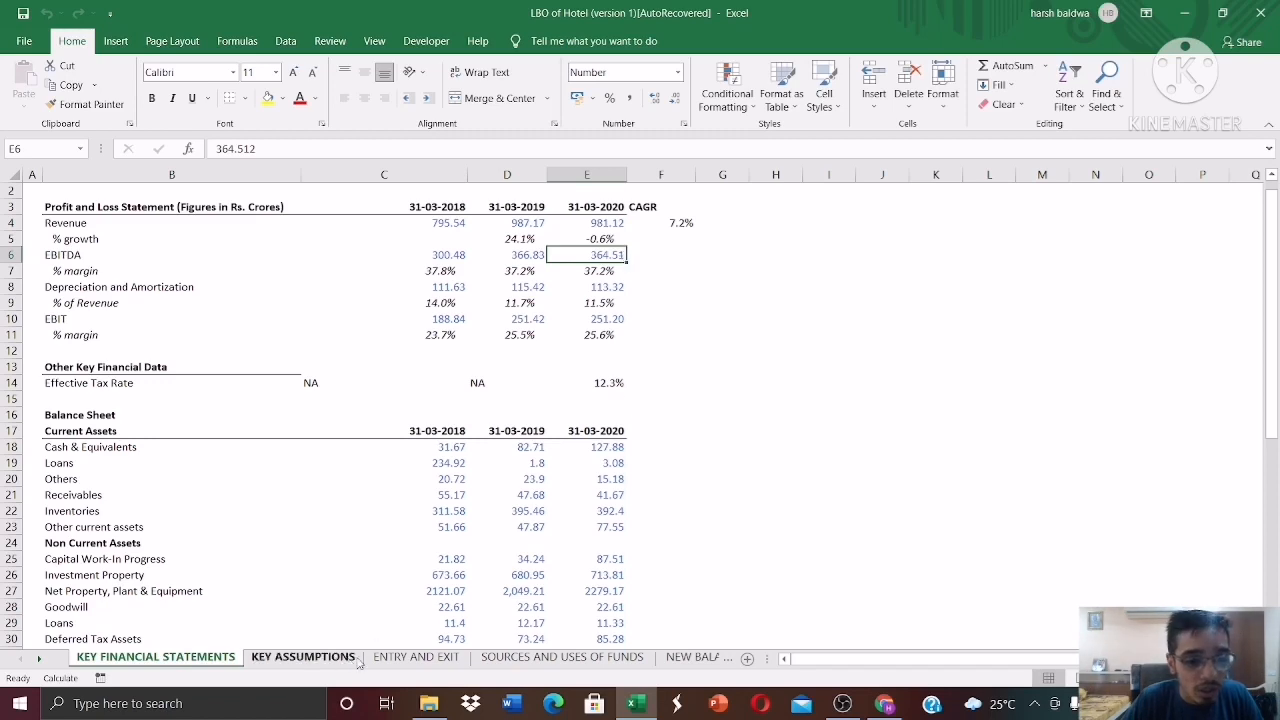
left_click(390, 660)
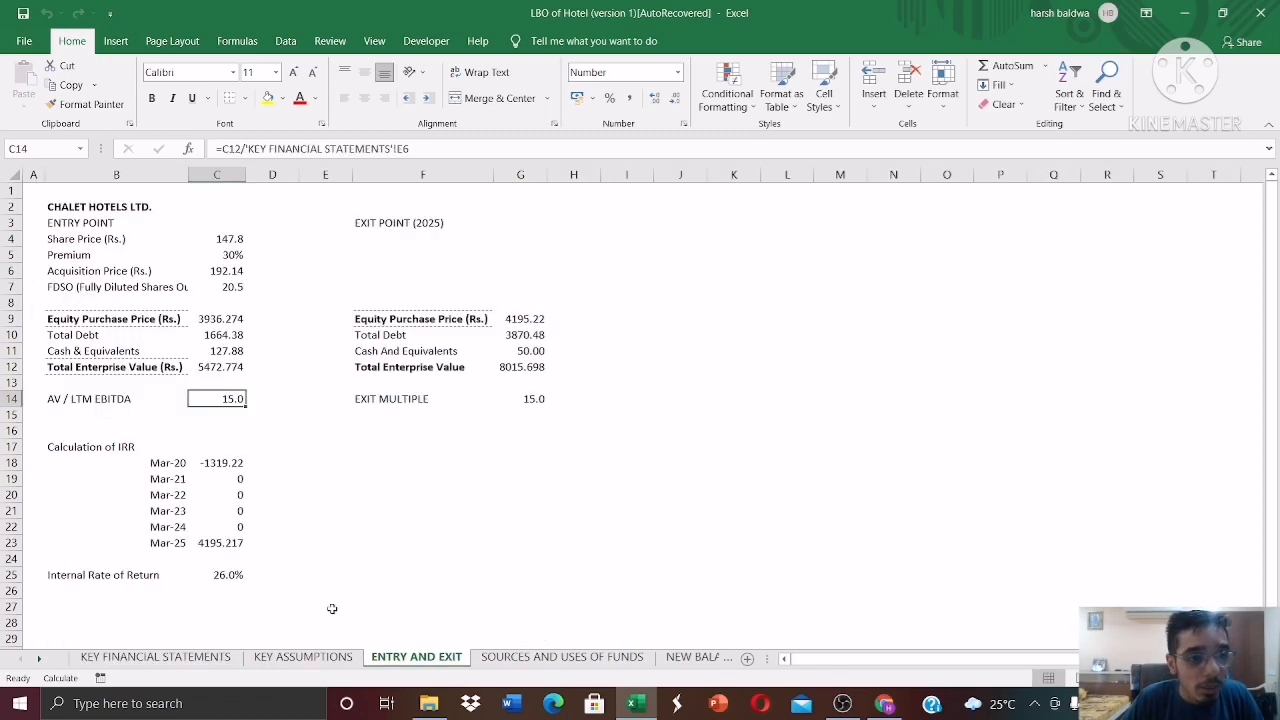
left_click(224, 368)
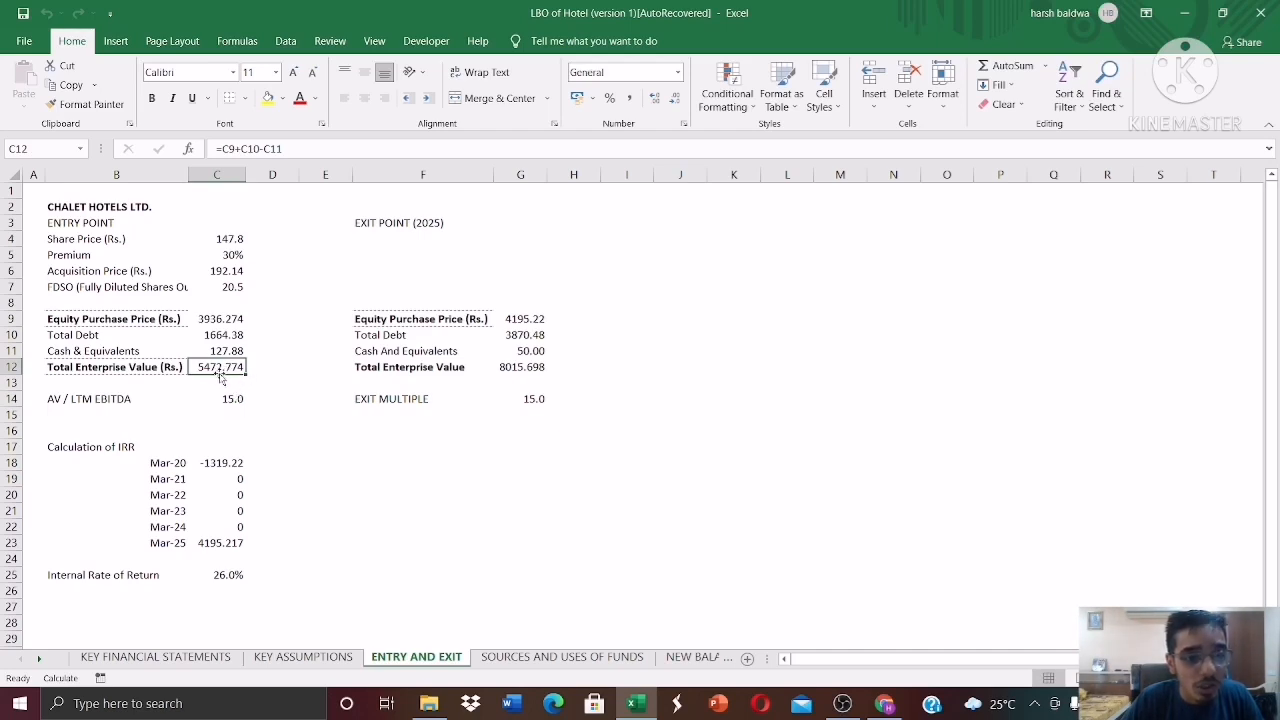
left_click(230, 398)
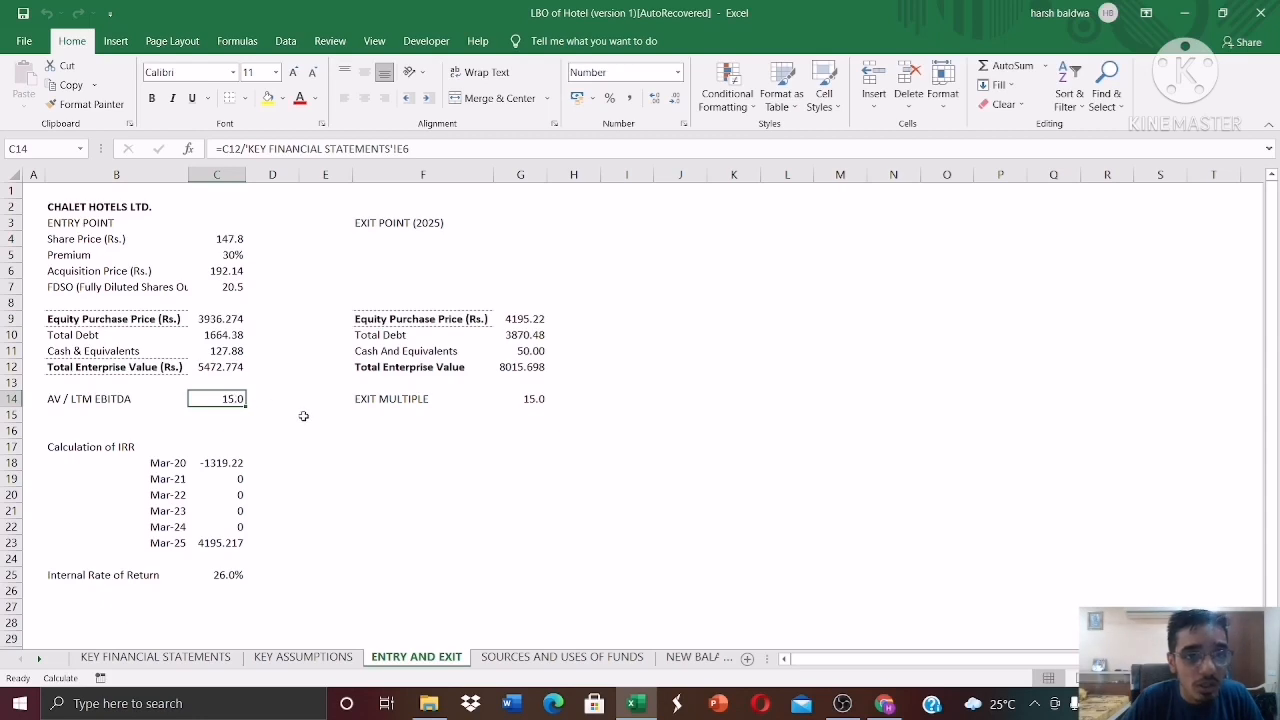
left_click(205, 660)
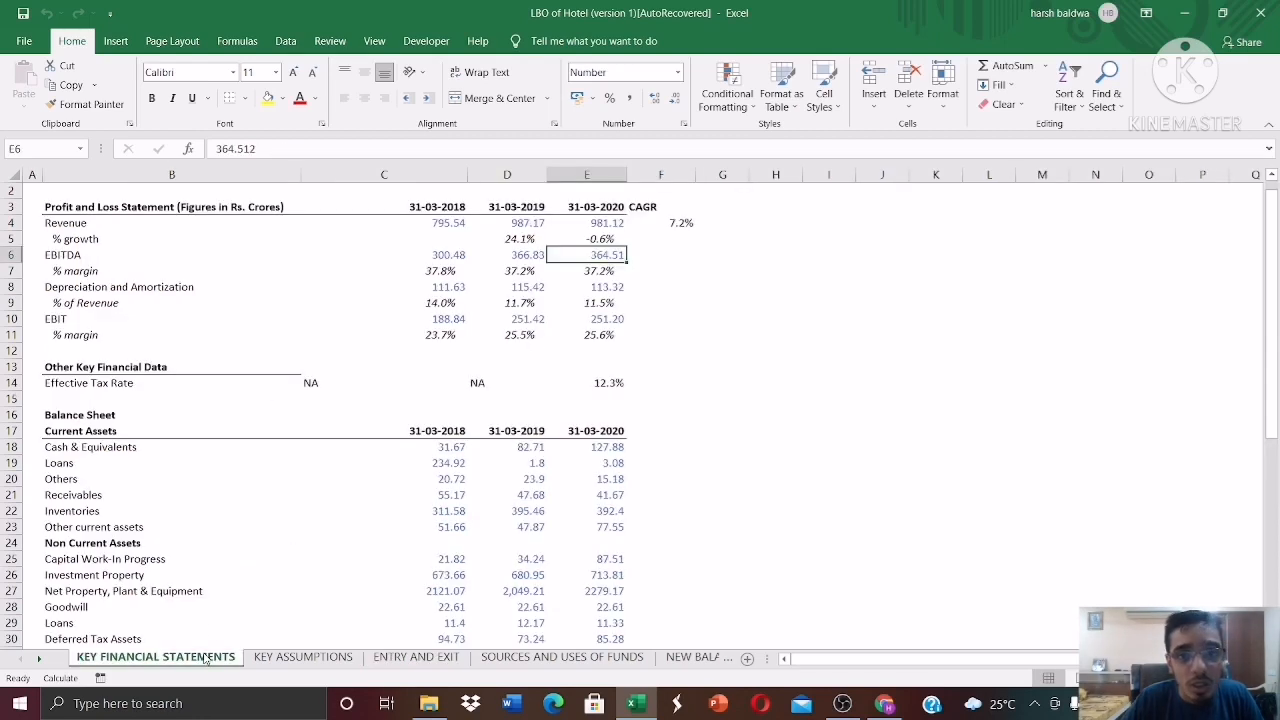
left_click(416, 657)
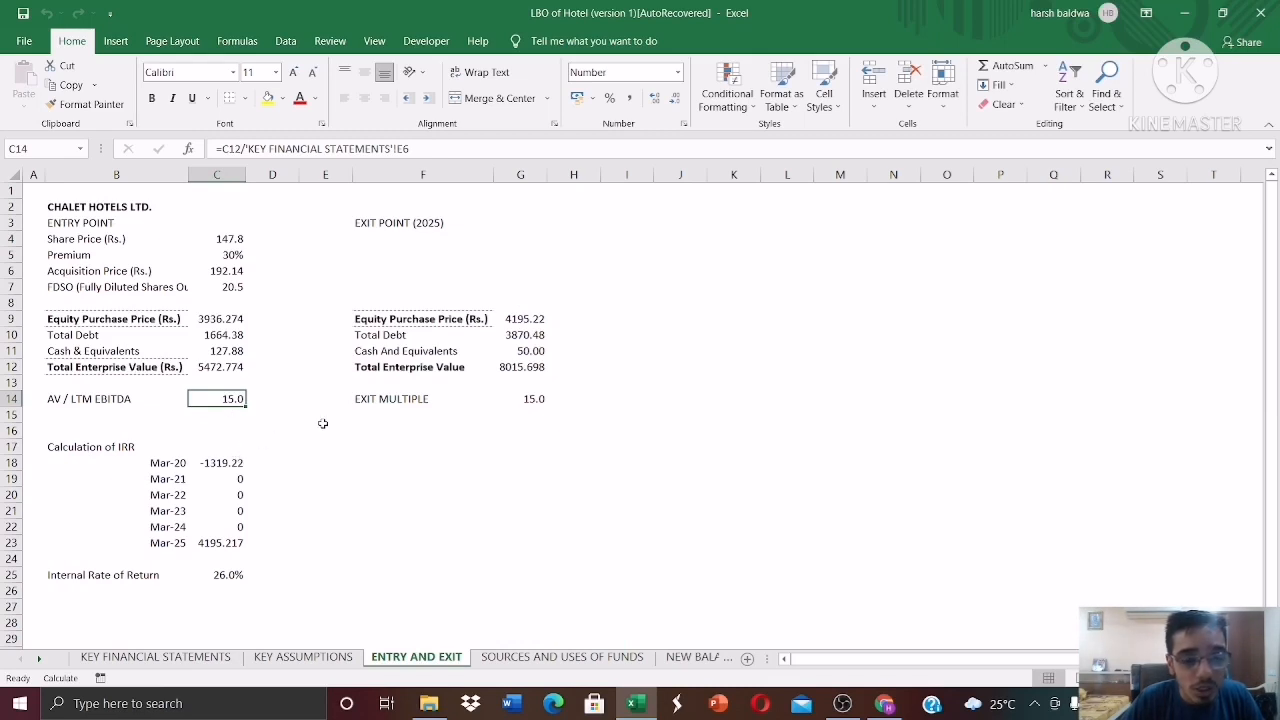
Examine the equity value and debt repaid in SOURCES AND USES OF FUNDS, tracing equity value to the entry equity purchase price.
left_click(548, 658)
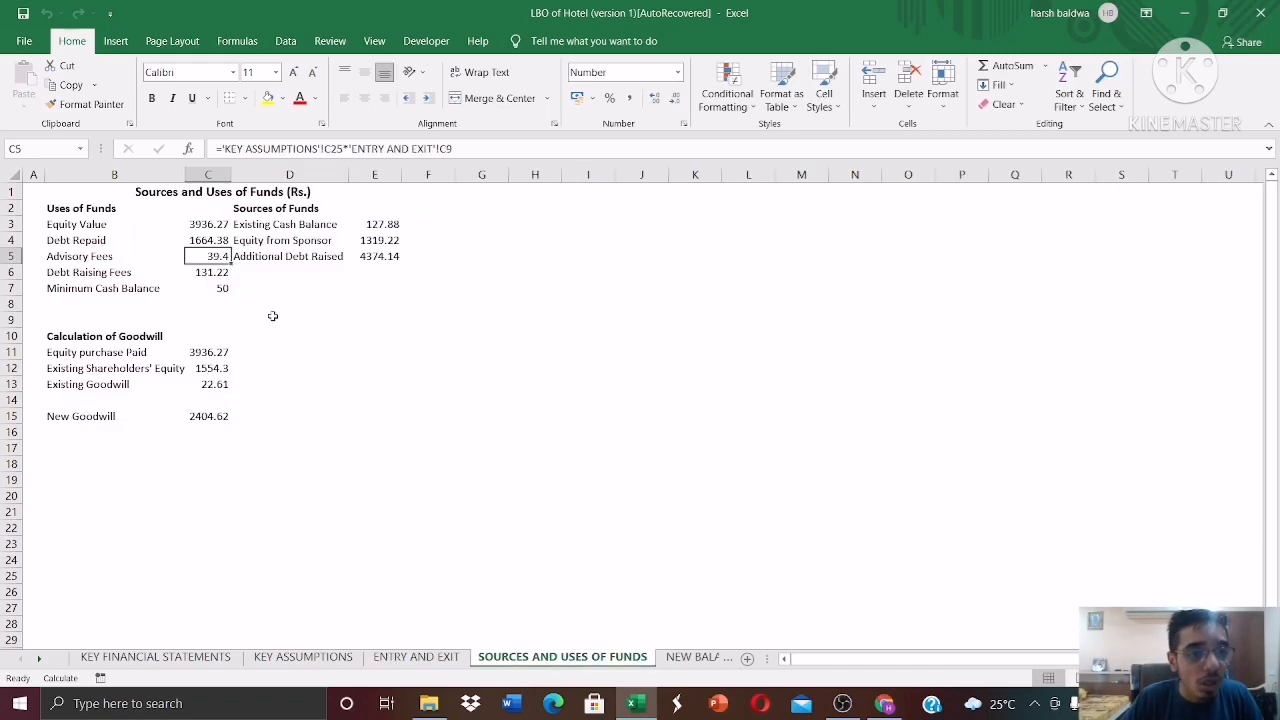
left_click(198, 225)
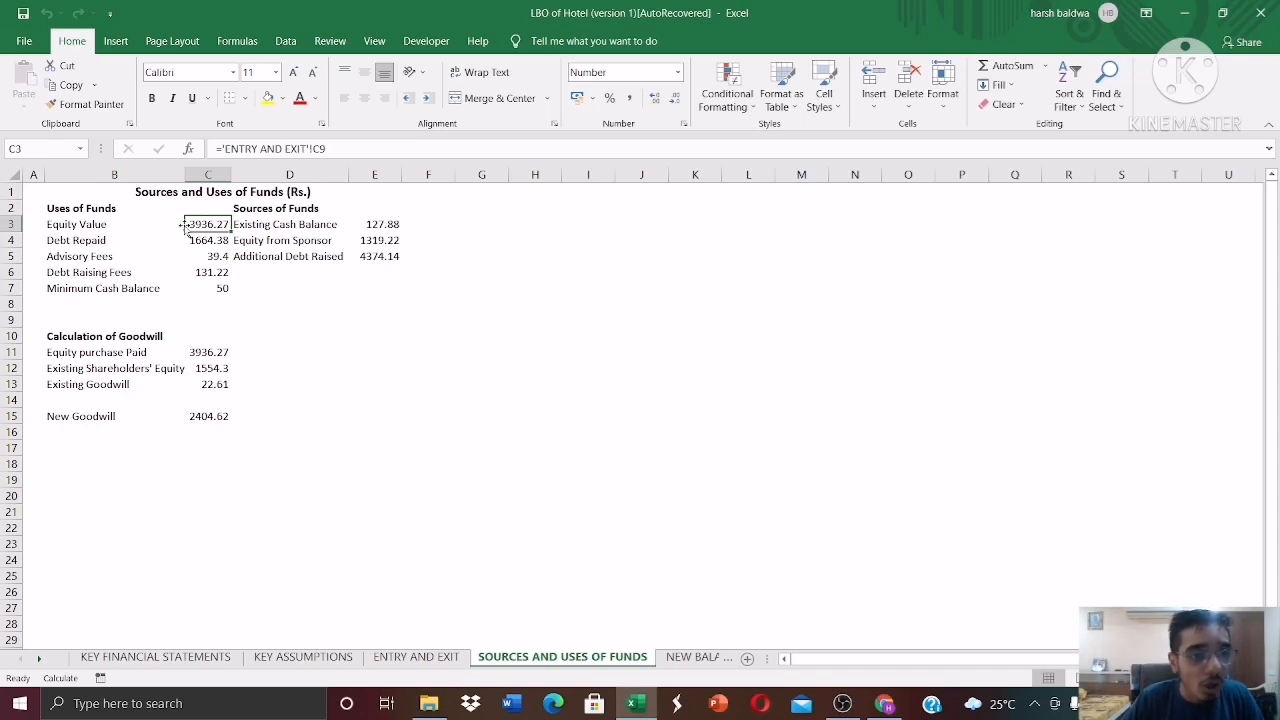
left_click(147, 225)
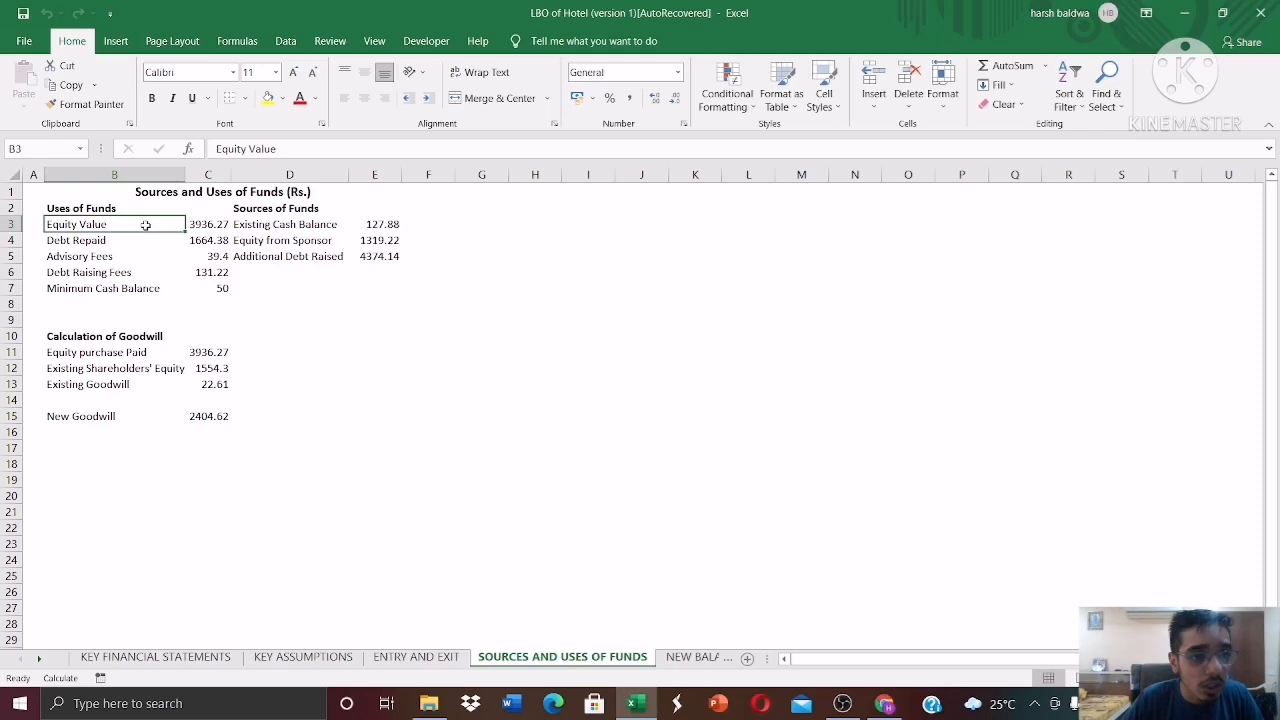
left_click(204, 226)
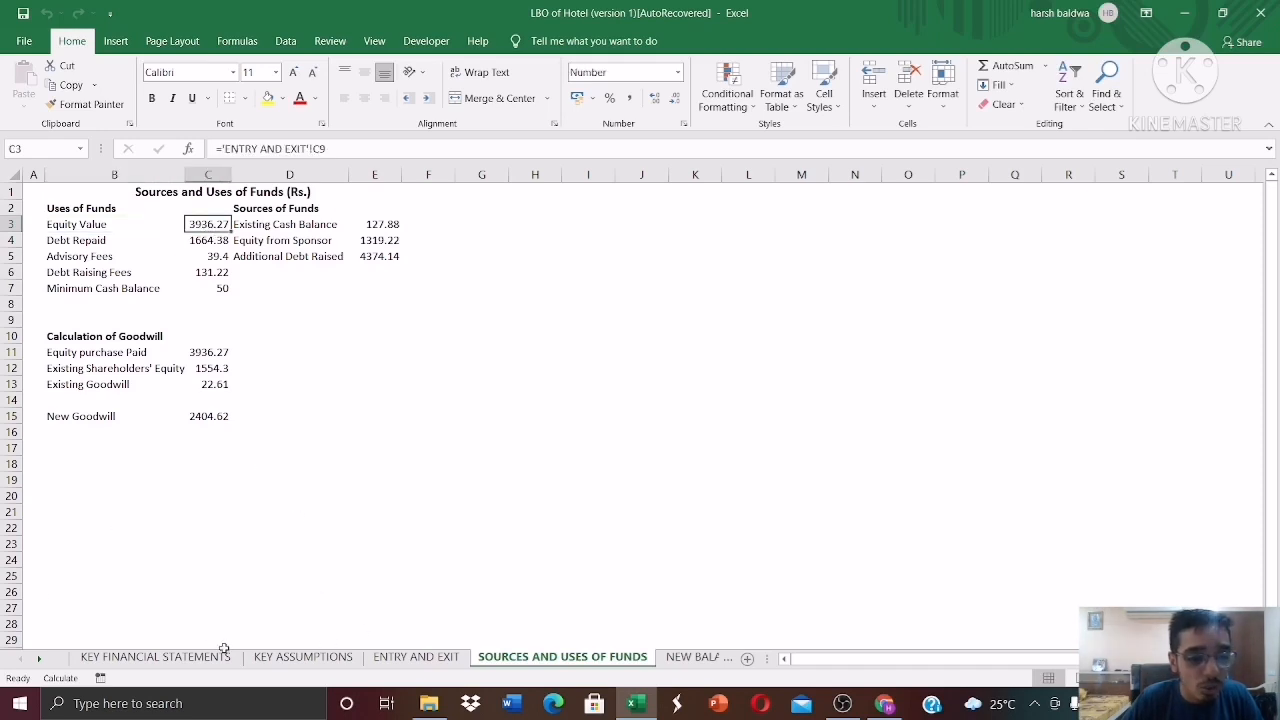
left_click(428, 658)
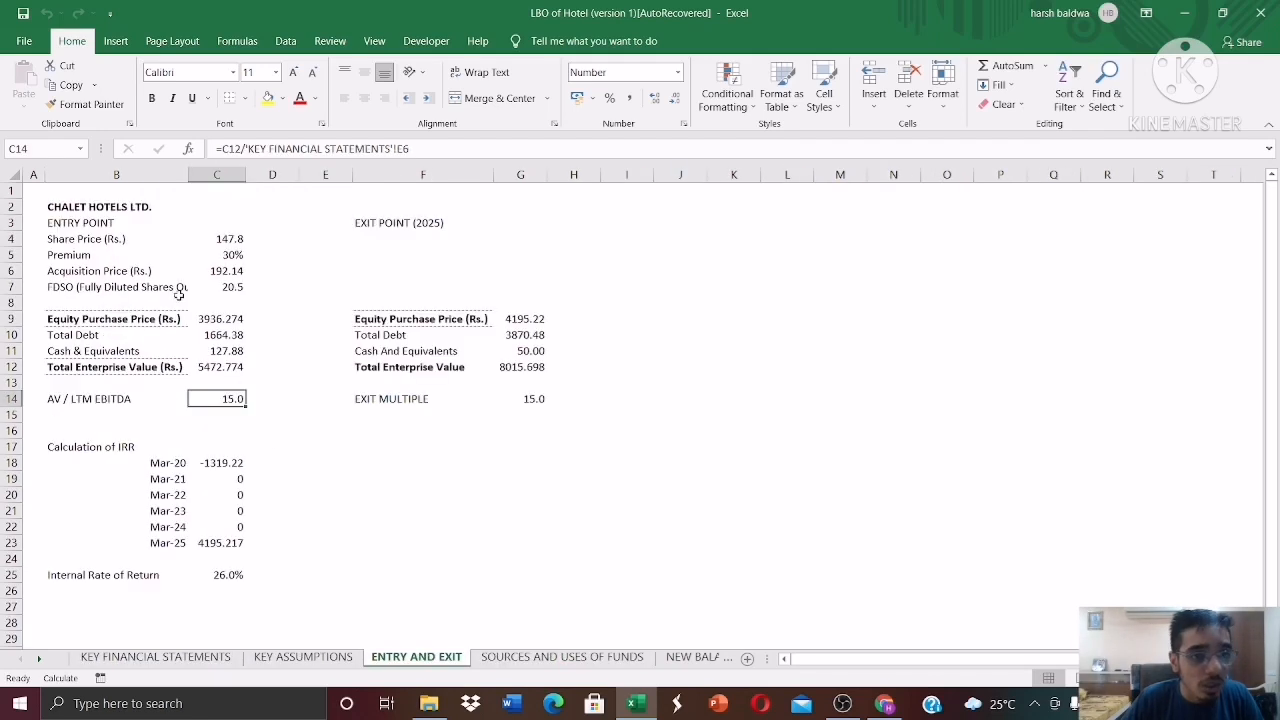
left_click(220, 320)
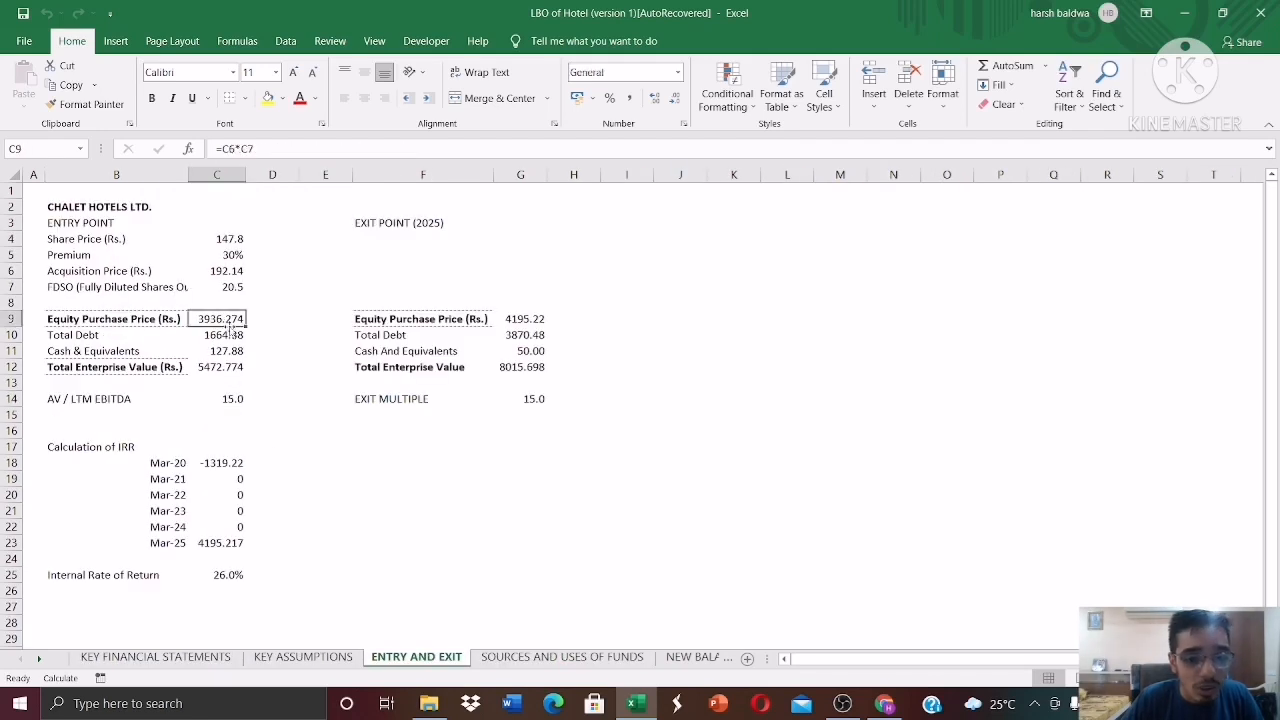
left_click(546, 658)
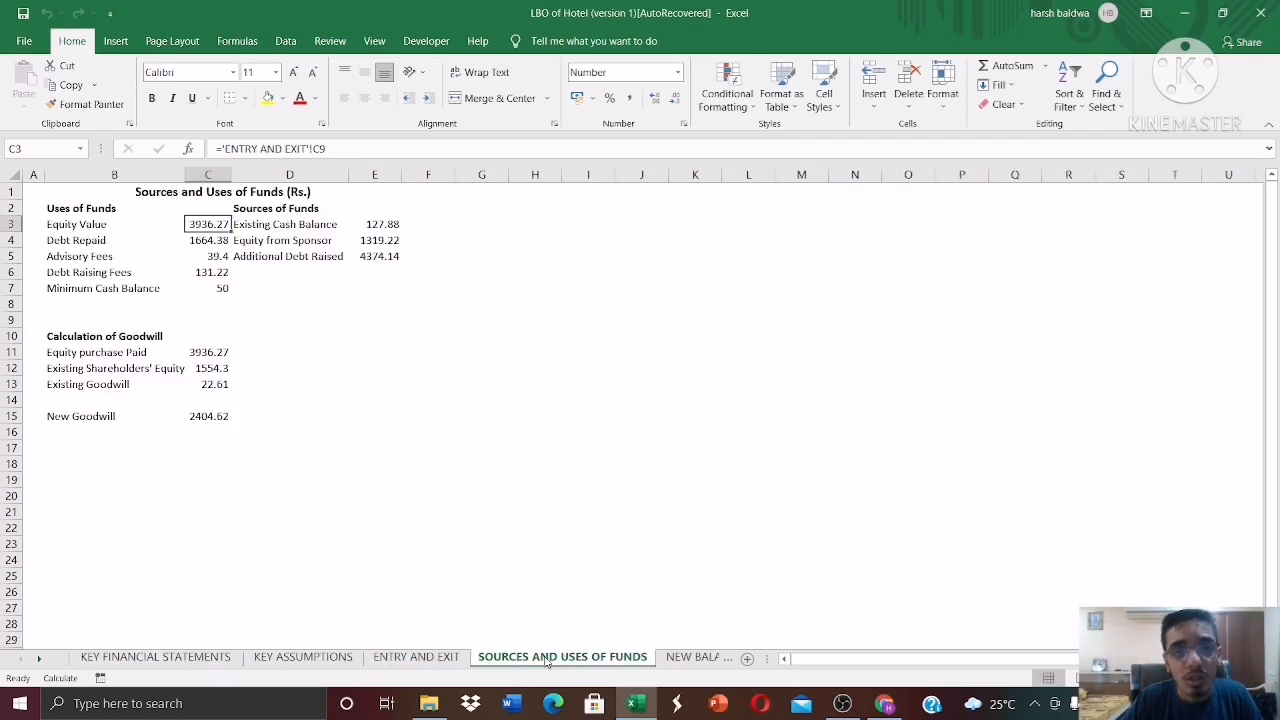
left_click(207, 241)
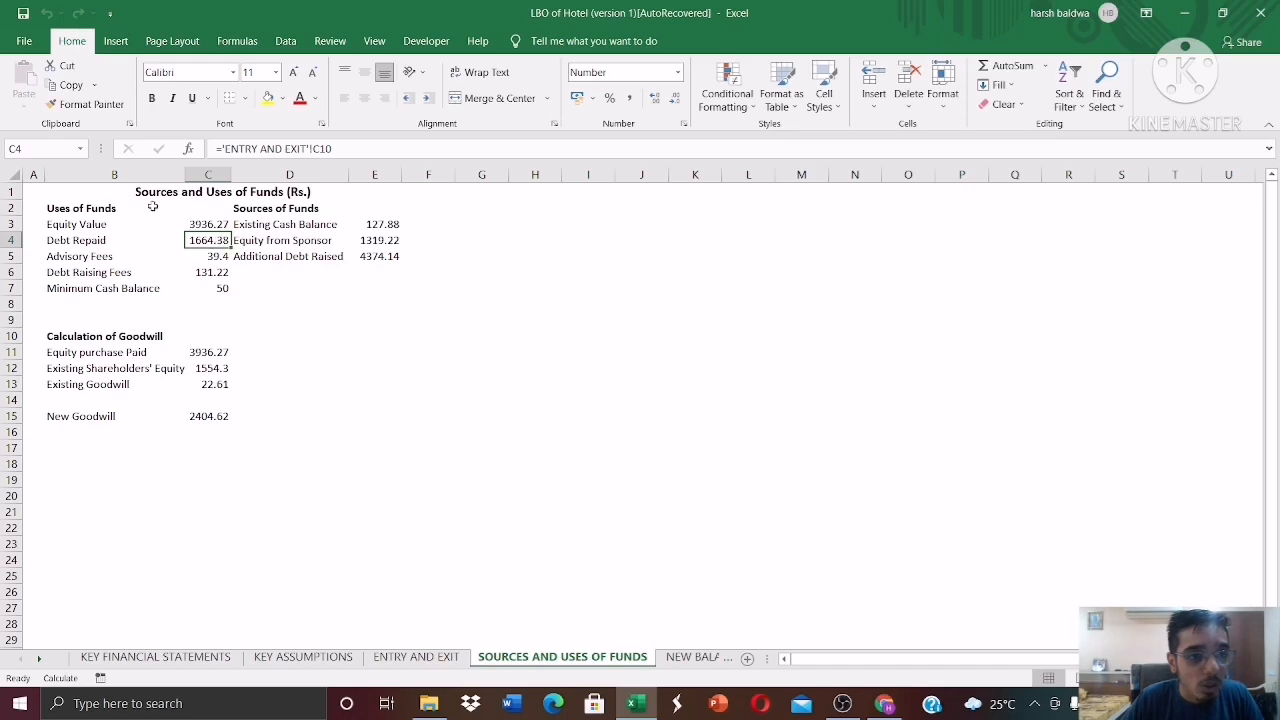
left_click(190, 224)
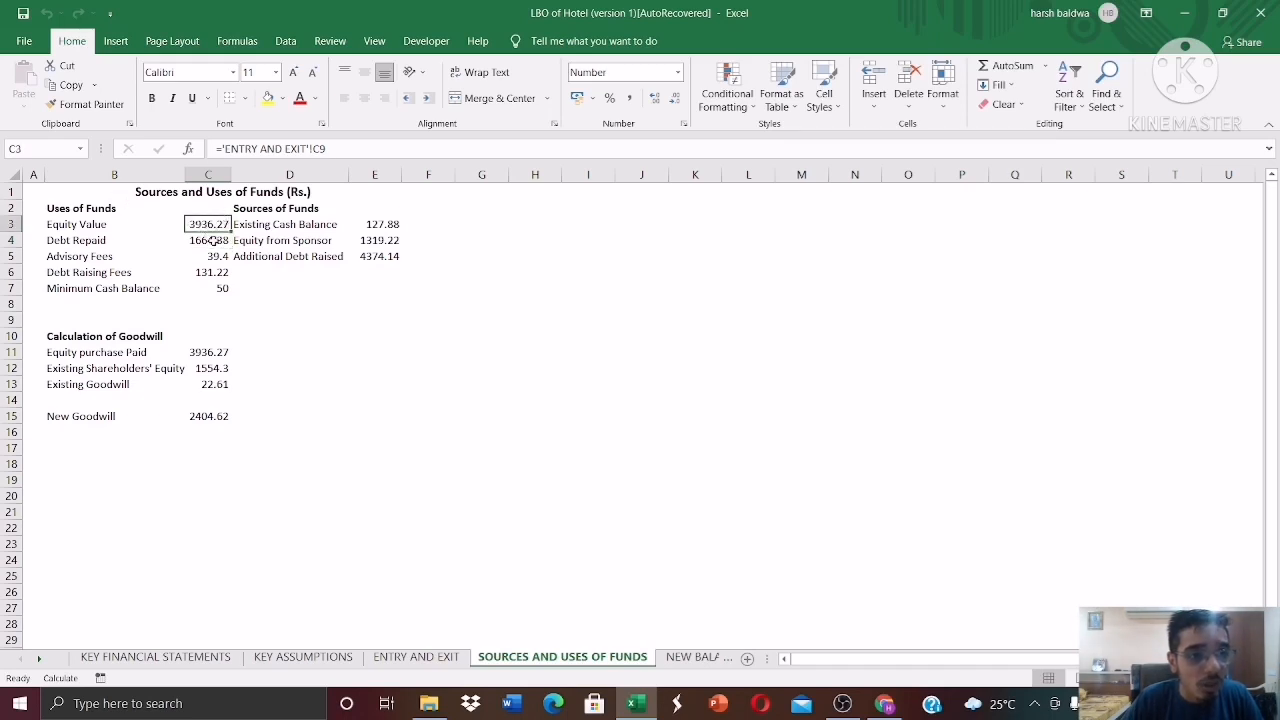
Inspect the uses of funds formulas for debt repaid, advisory fees, equity value and debt raising fees, plus the minimum cash balance.
left_click(215, 240)
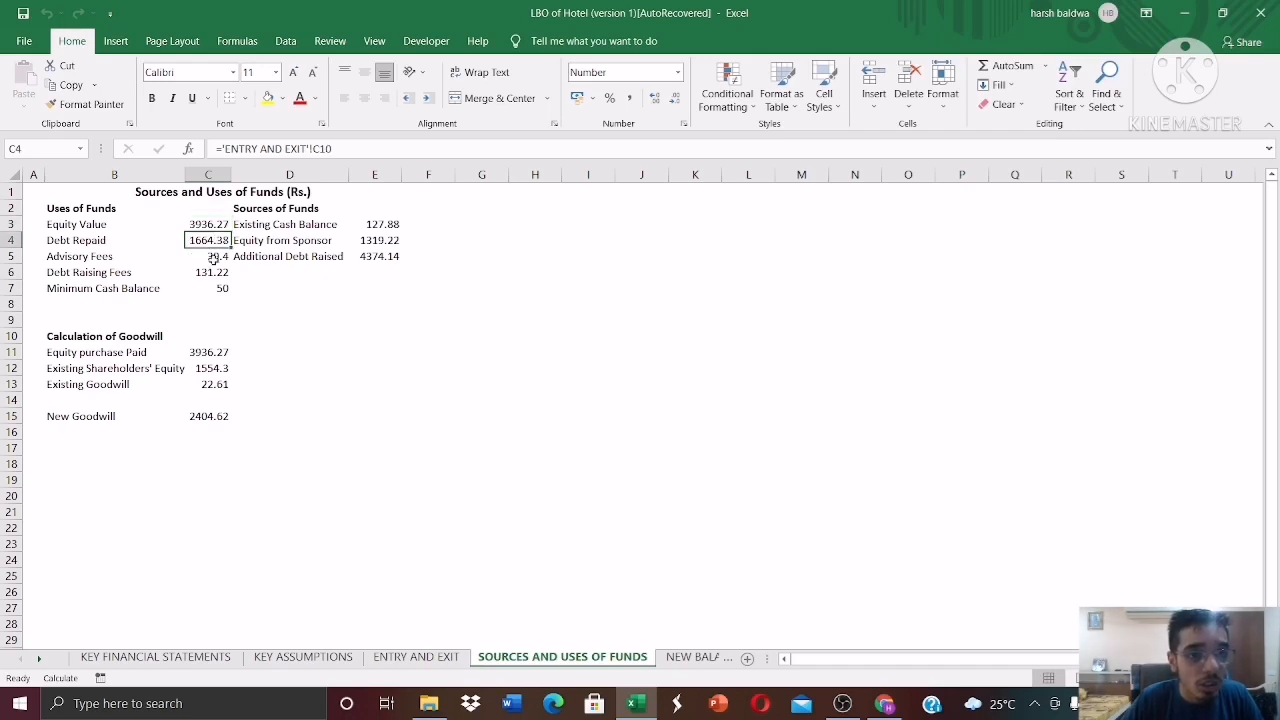
left_click(213, 258)
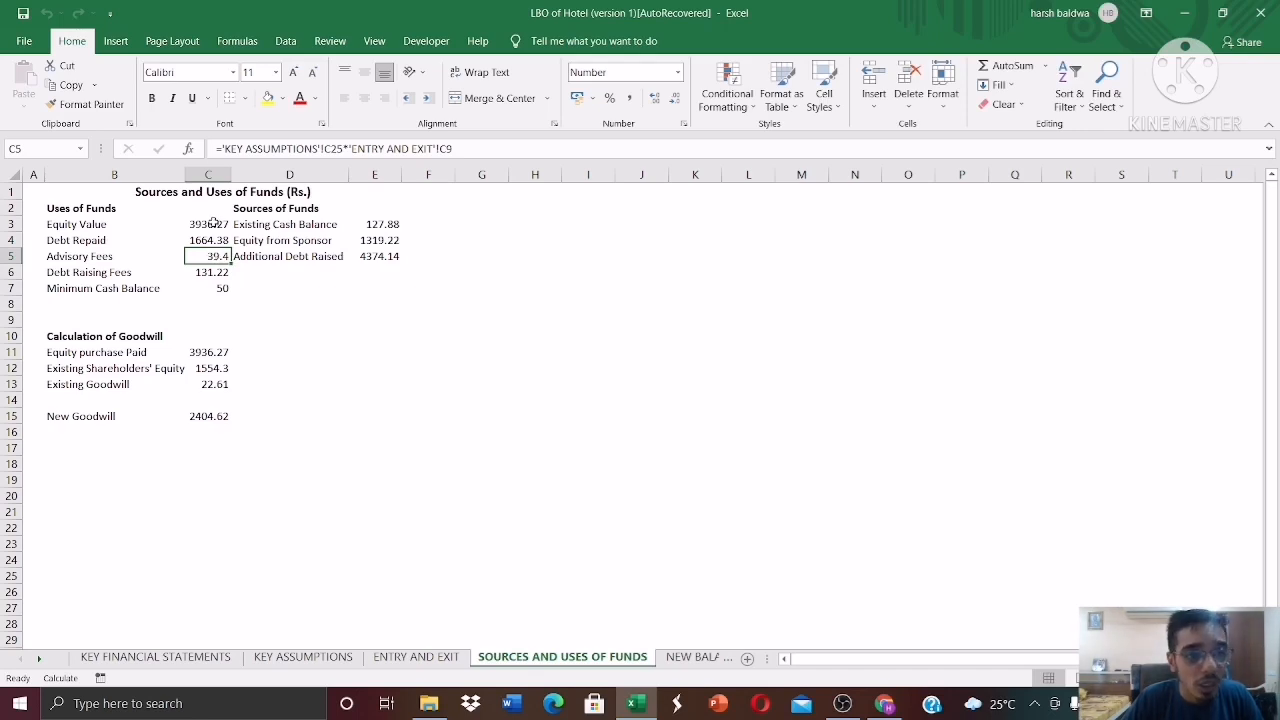
left_click(213, 222)
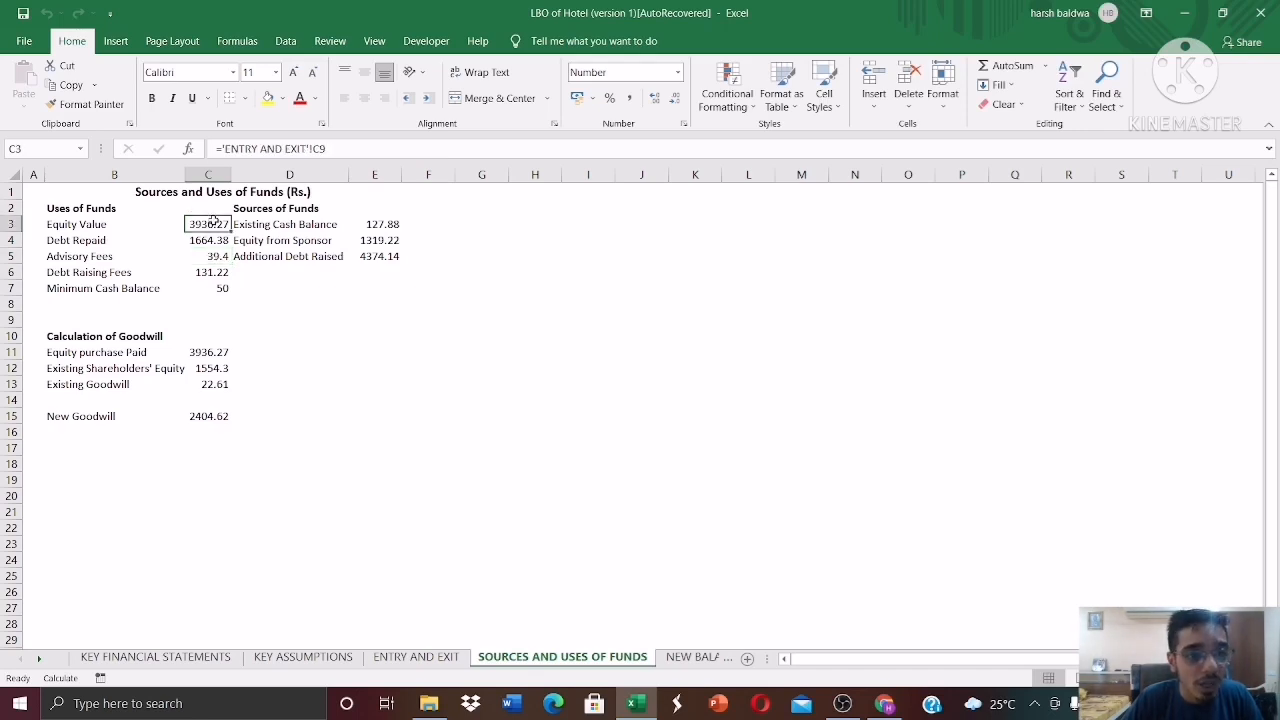
left_click(222, 273)
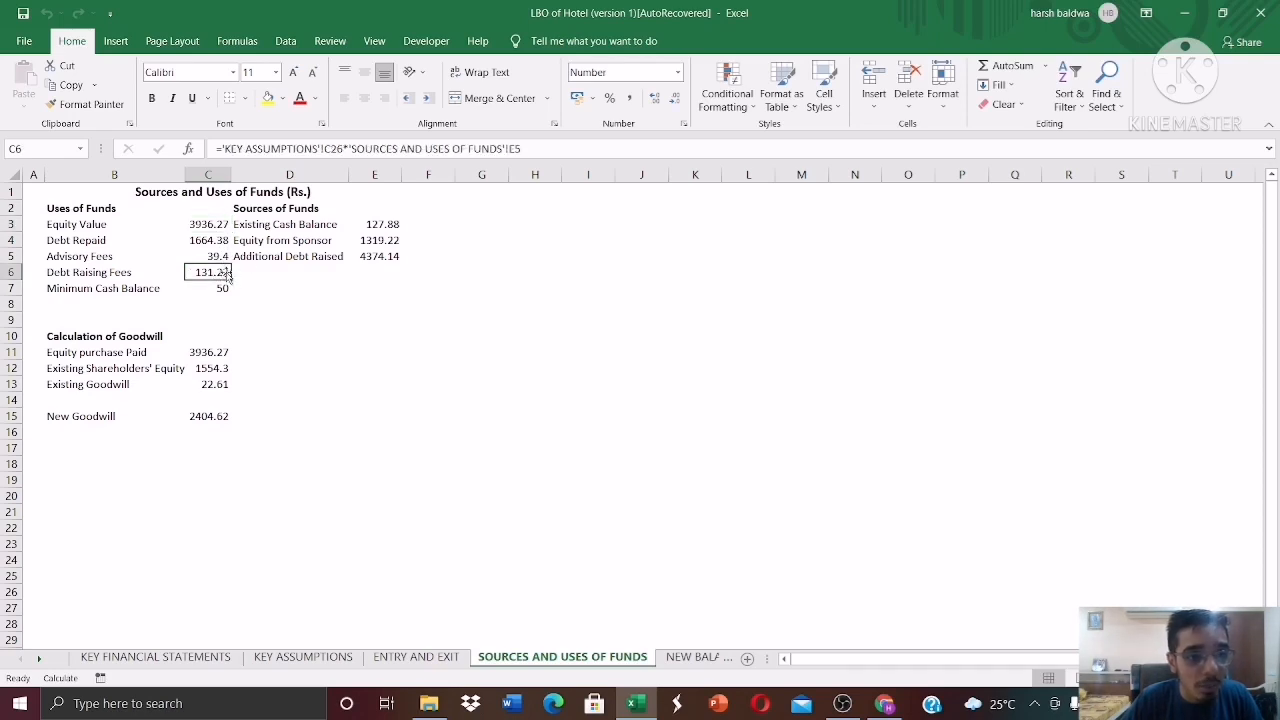
left_click(221, 287)
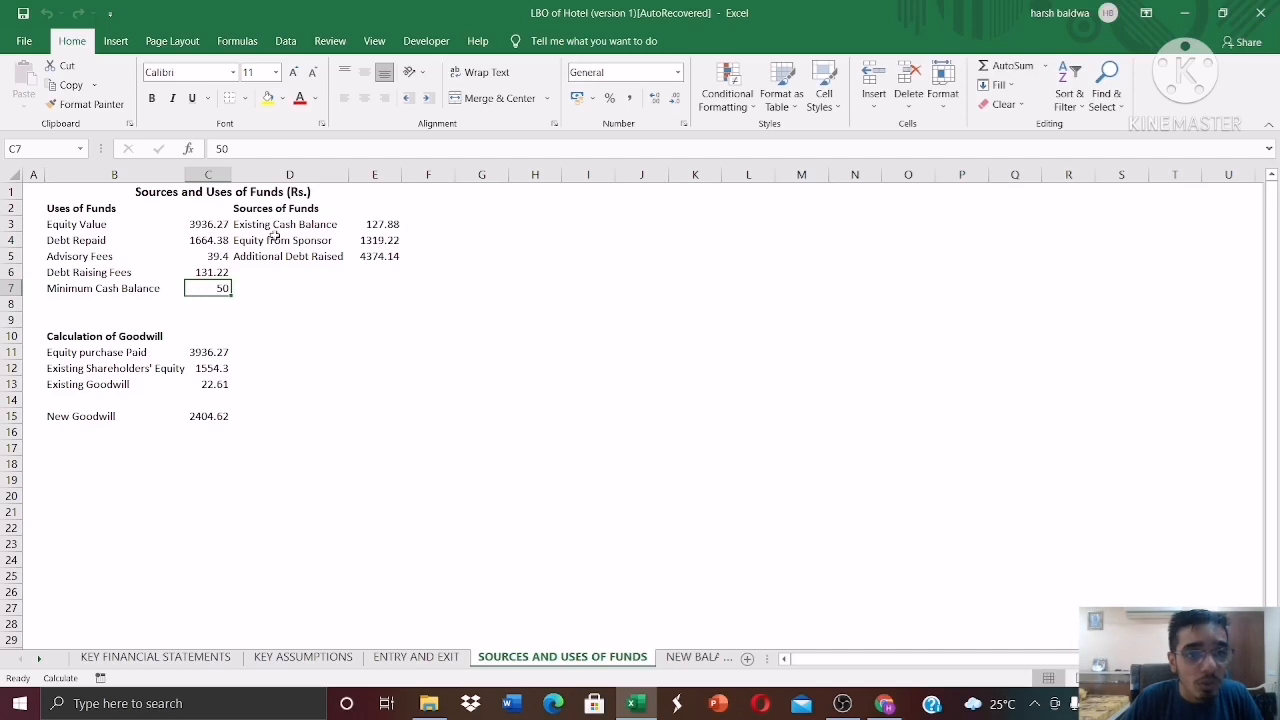
Check the existing cash balance and additional debt raised formulas, and view the latter's source sheet KEY ASSUMPTIONS.
left_click(391, 224)
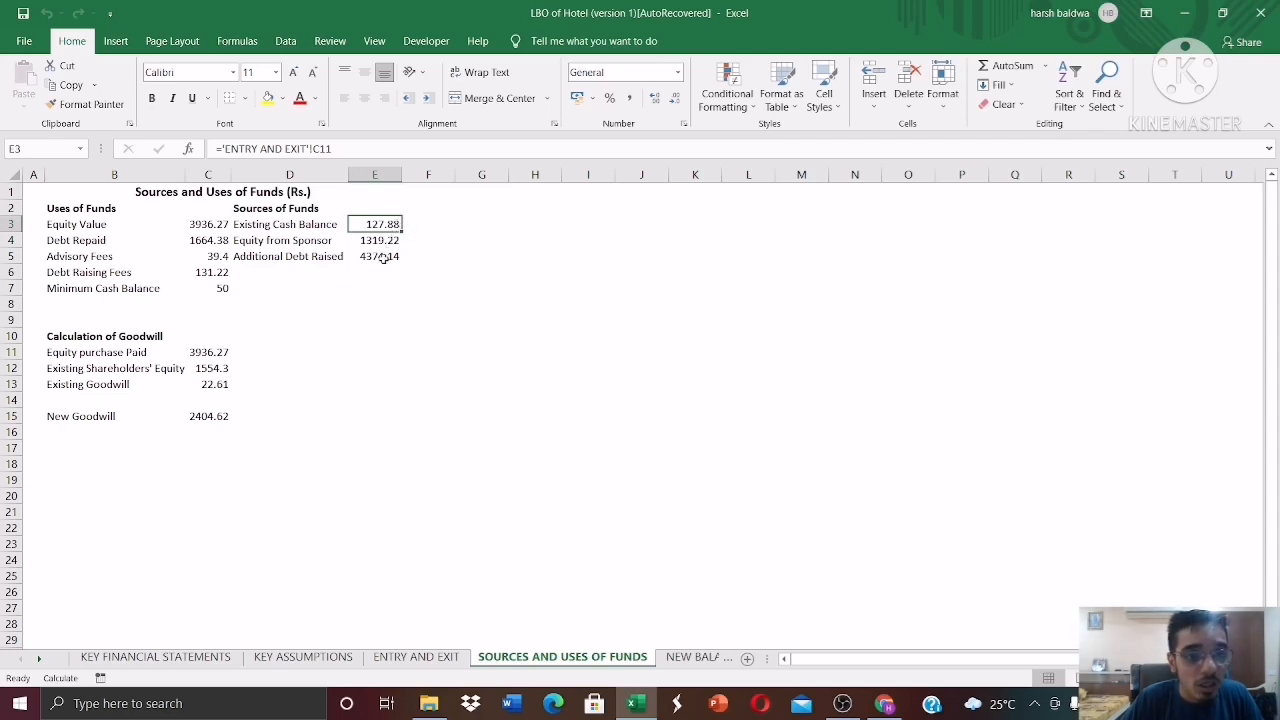
left_click(383, 257)
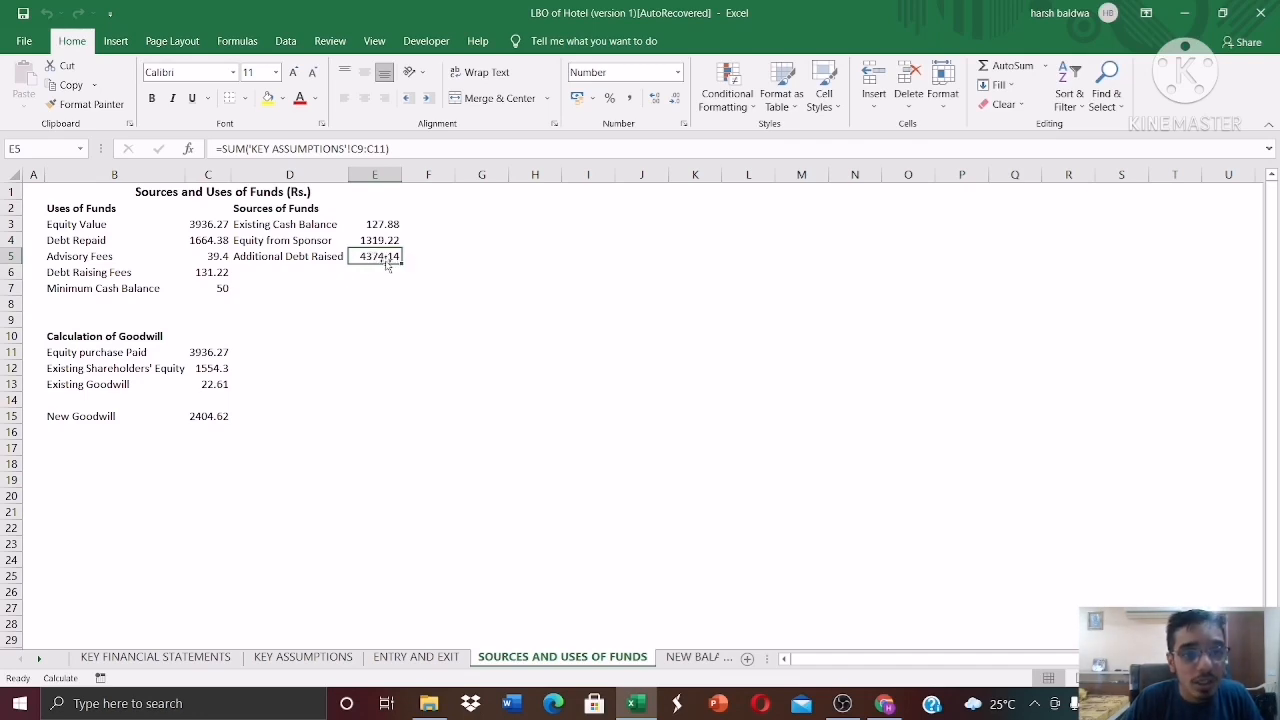
left_click(300, 660)
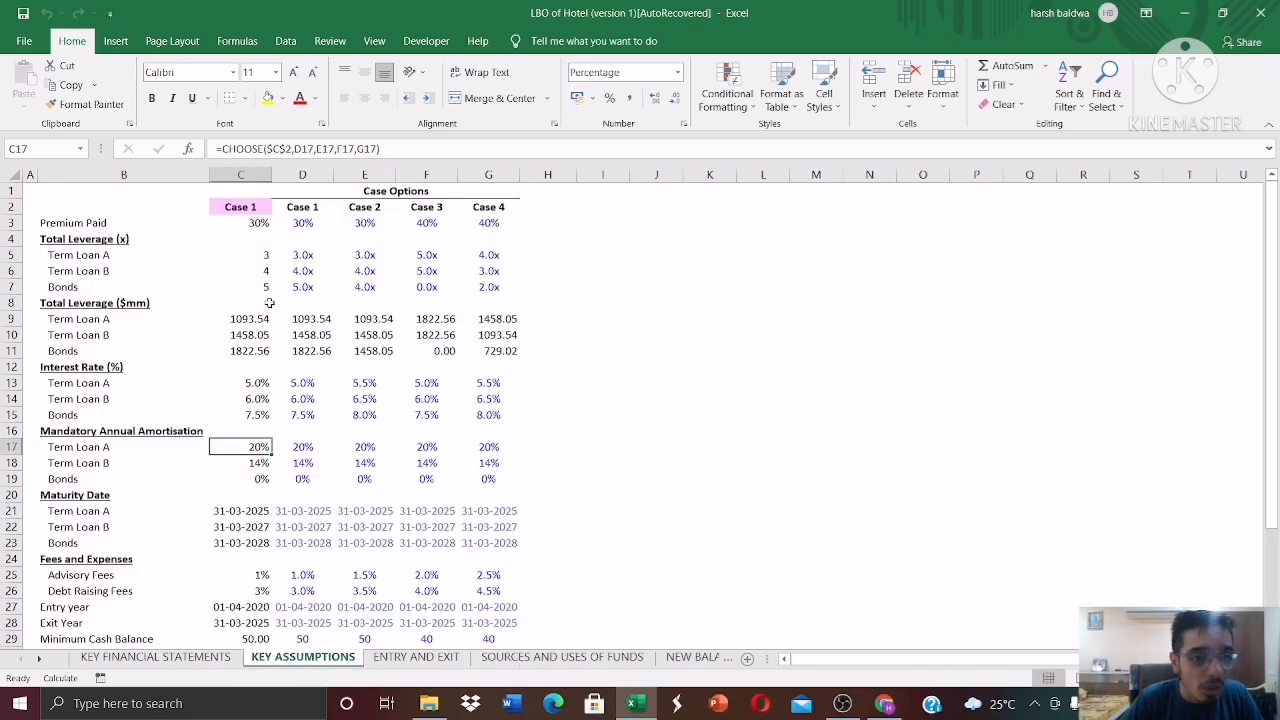
Examine the active case's Term Loan A multiple and the Total Leverage ($mm) amounts for Term Loan A, Term Loan B and Bonds.
left_click(246, 256)
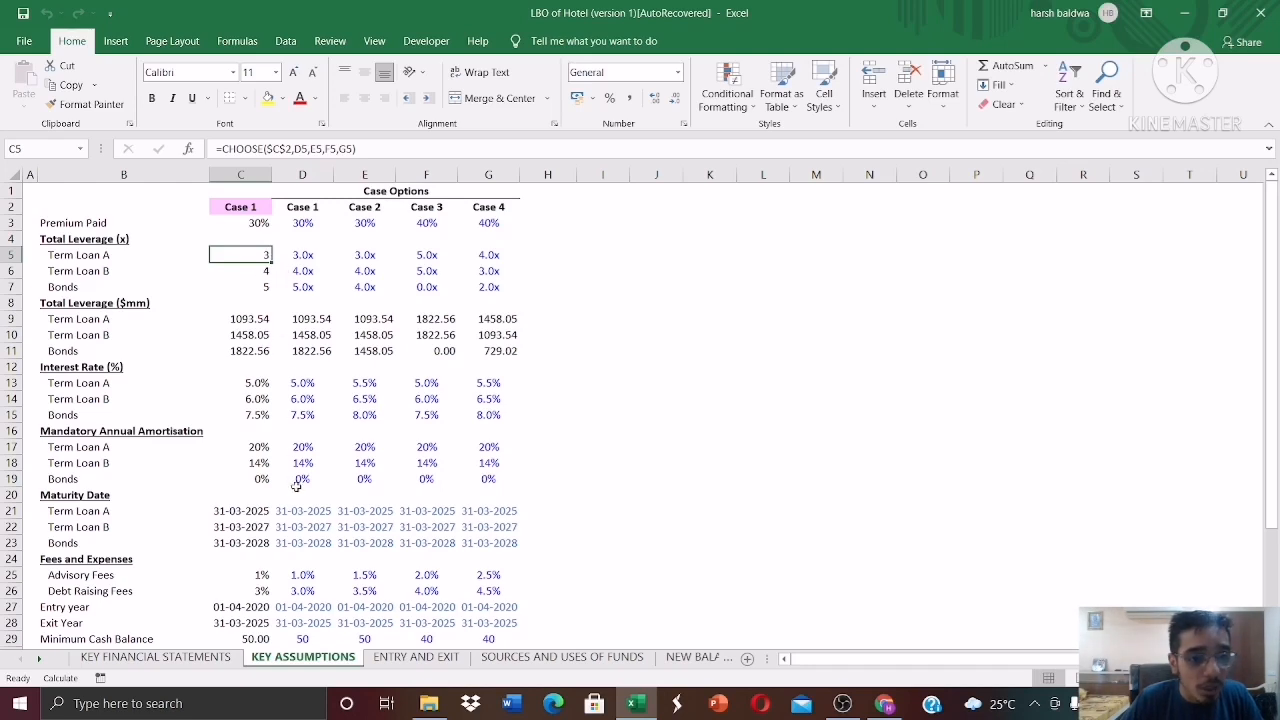
left_click(232, 320)
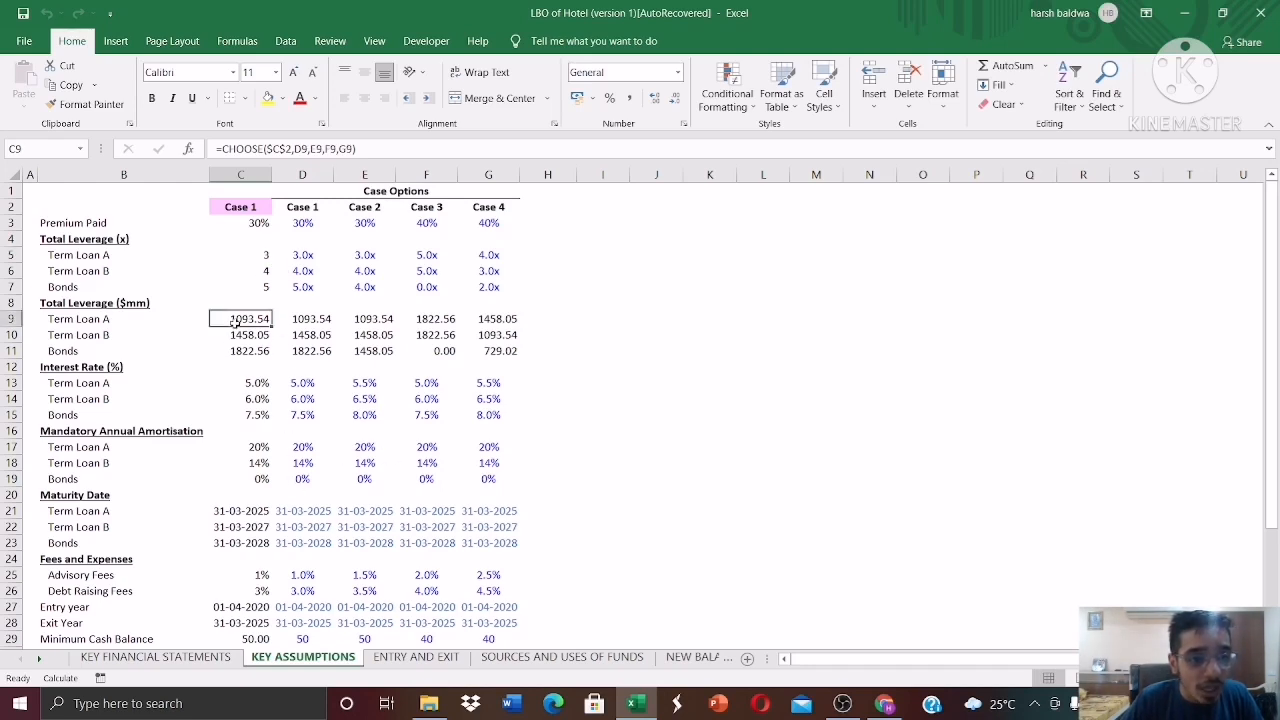
left_click_drag(126, 322, 119, 350)
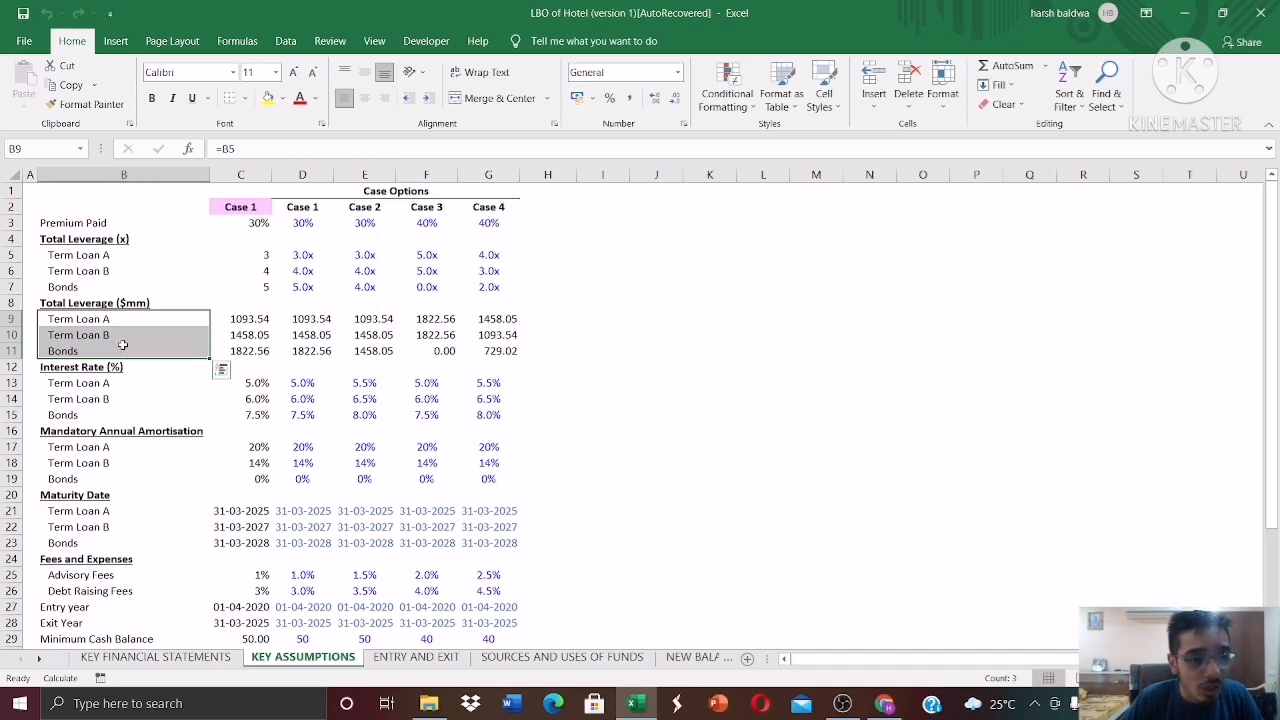
left_click(242, 320)
left_click(250, 340)
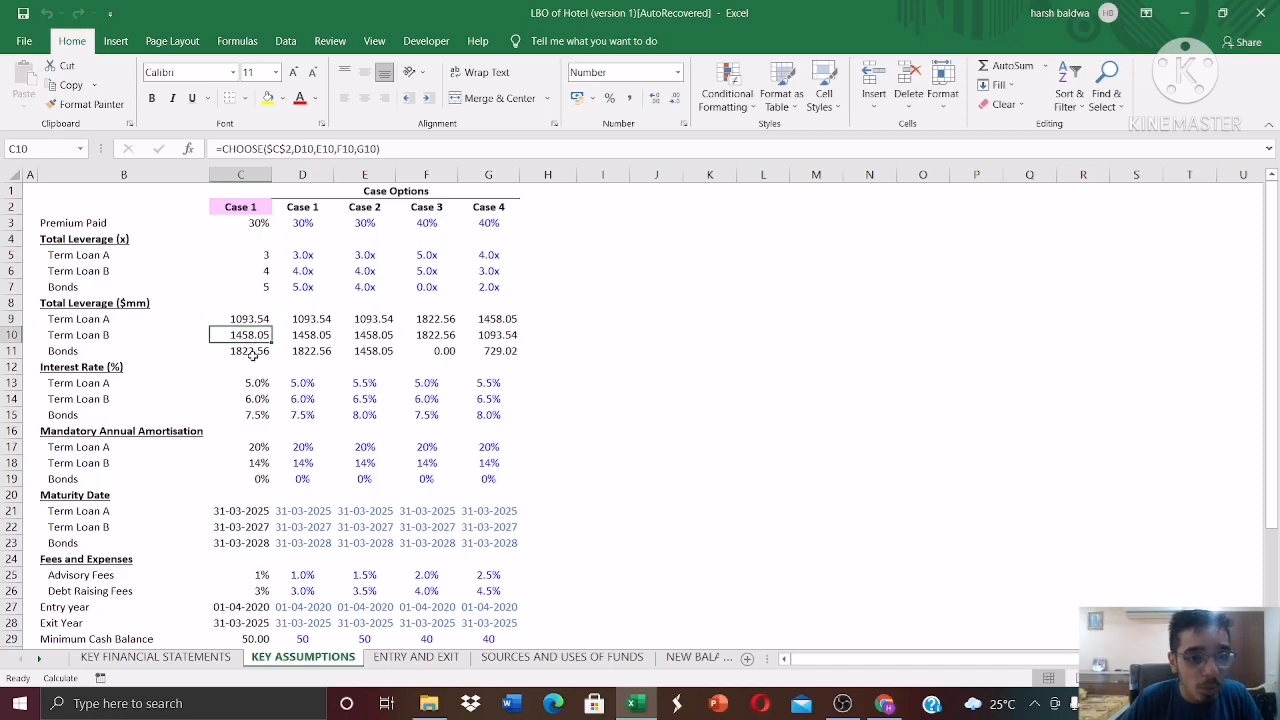
left_click(252, 355)
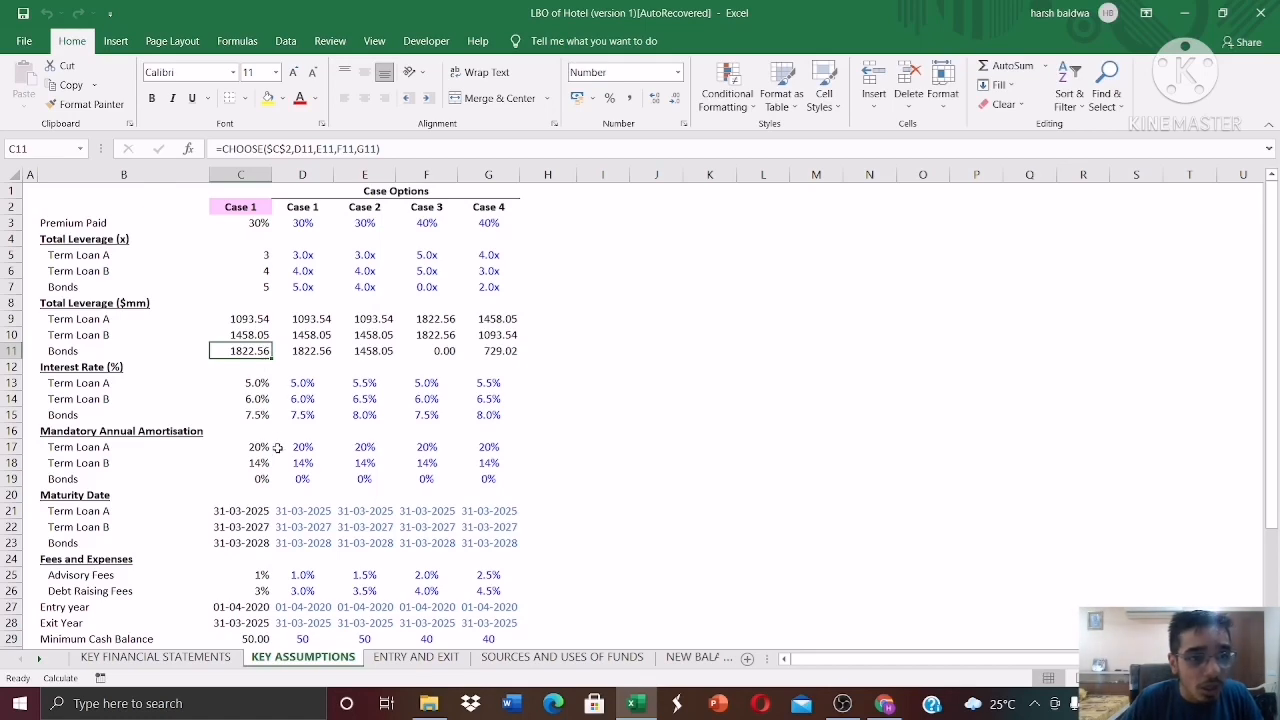
Compare Term Loan A's multiple and amount, view the EBITDA in KEY FINANCIAL STATEMENTS, and return to KEY ASSUMPTIONS.
left_click(274, 252)
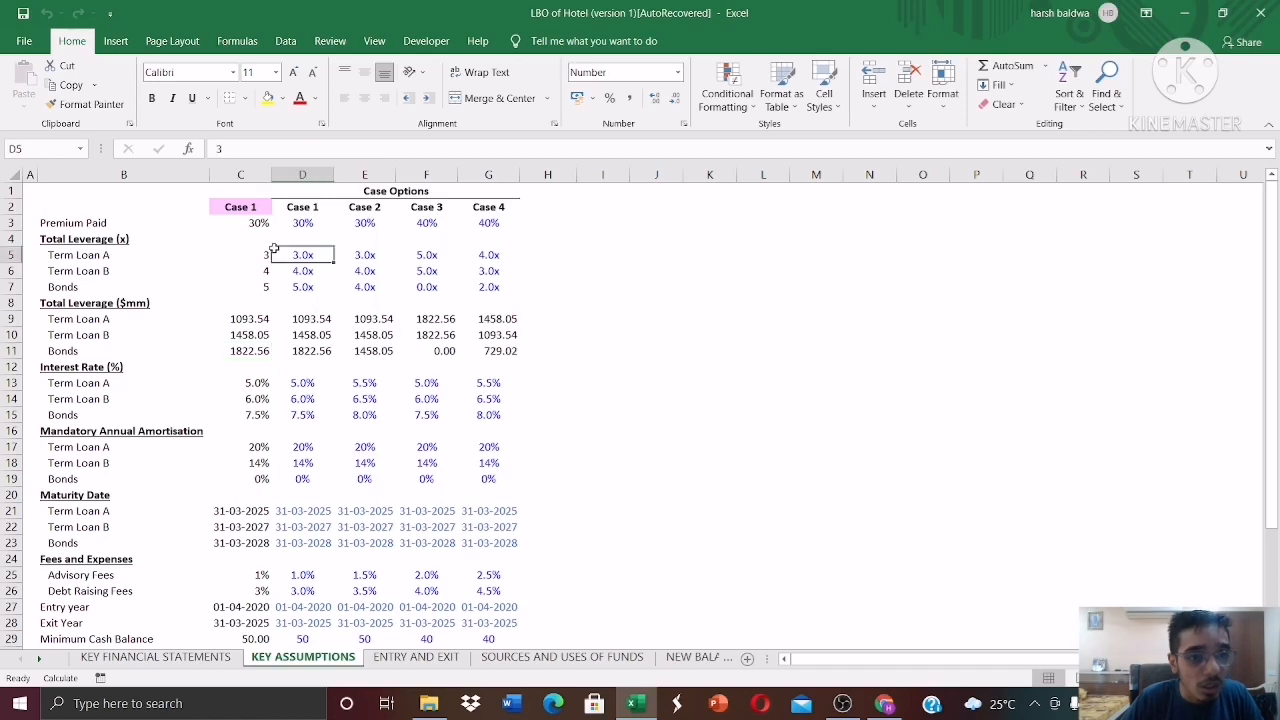
left_click(261, 252)
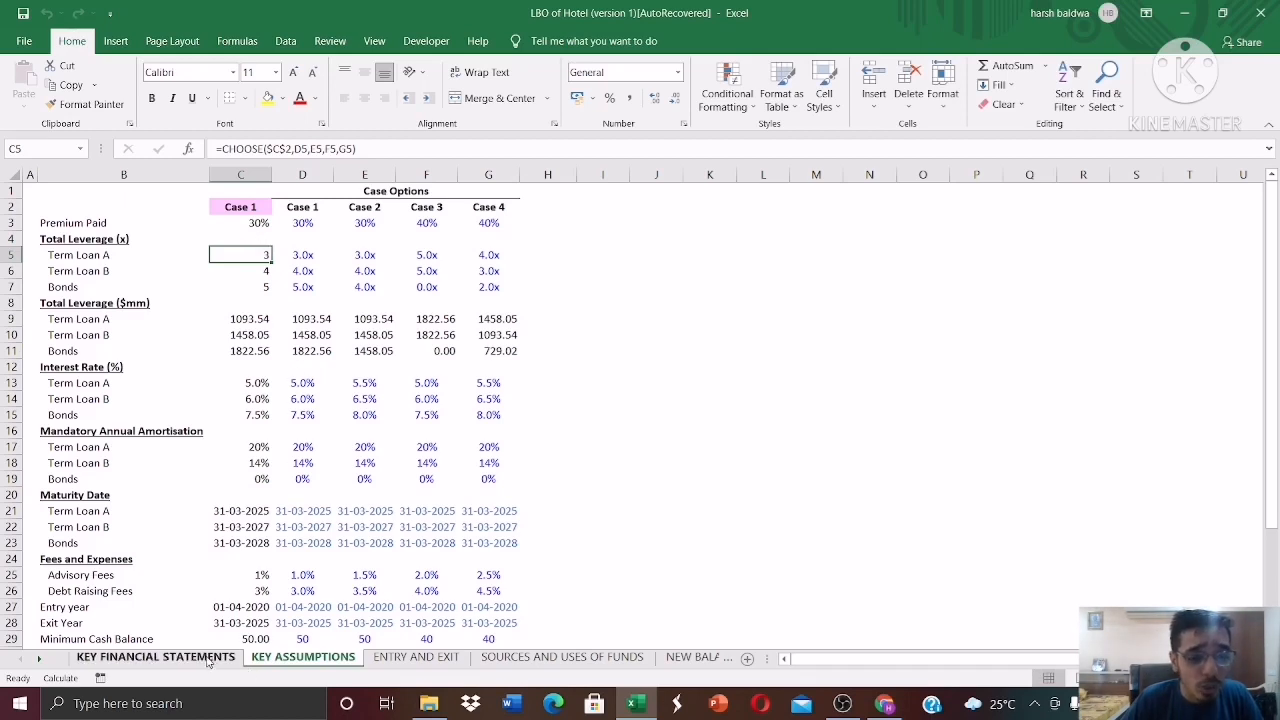
left_click(262, 319)
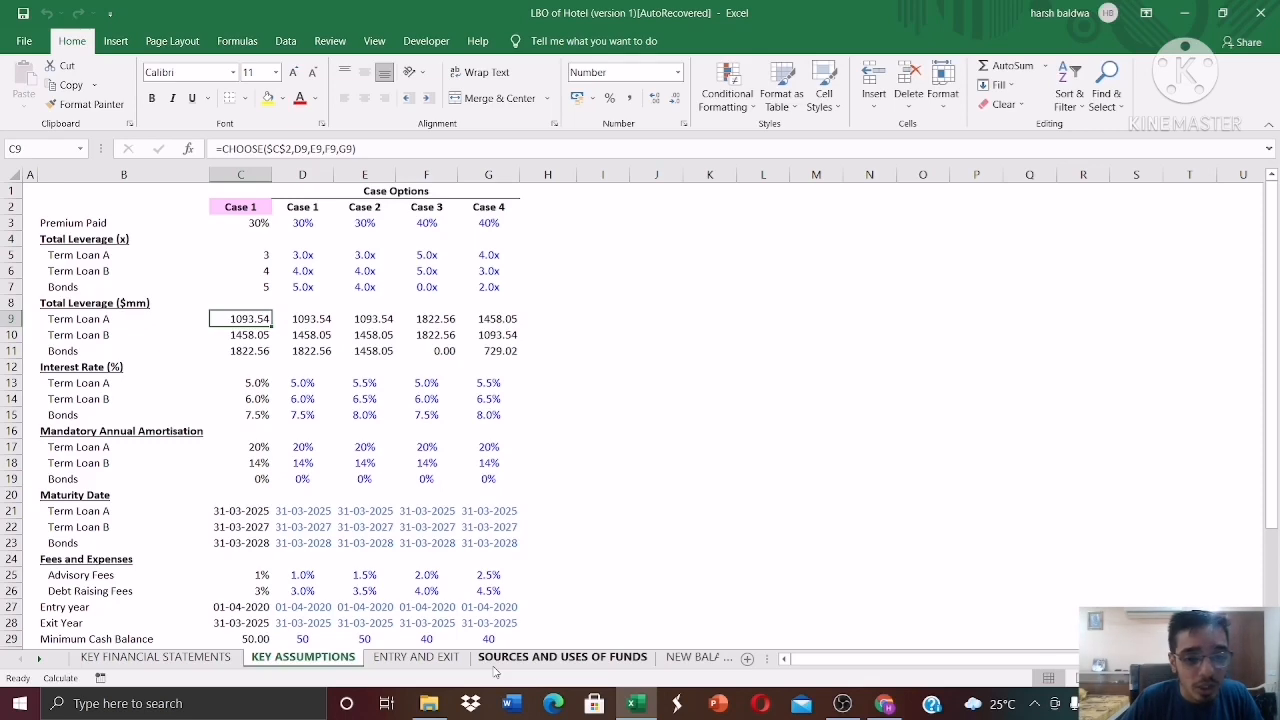
left_click(198, 657)
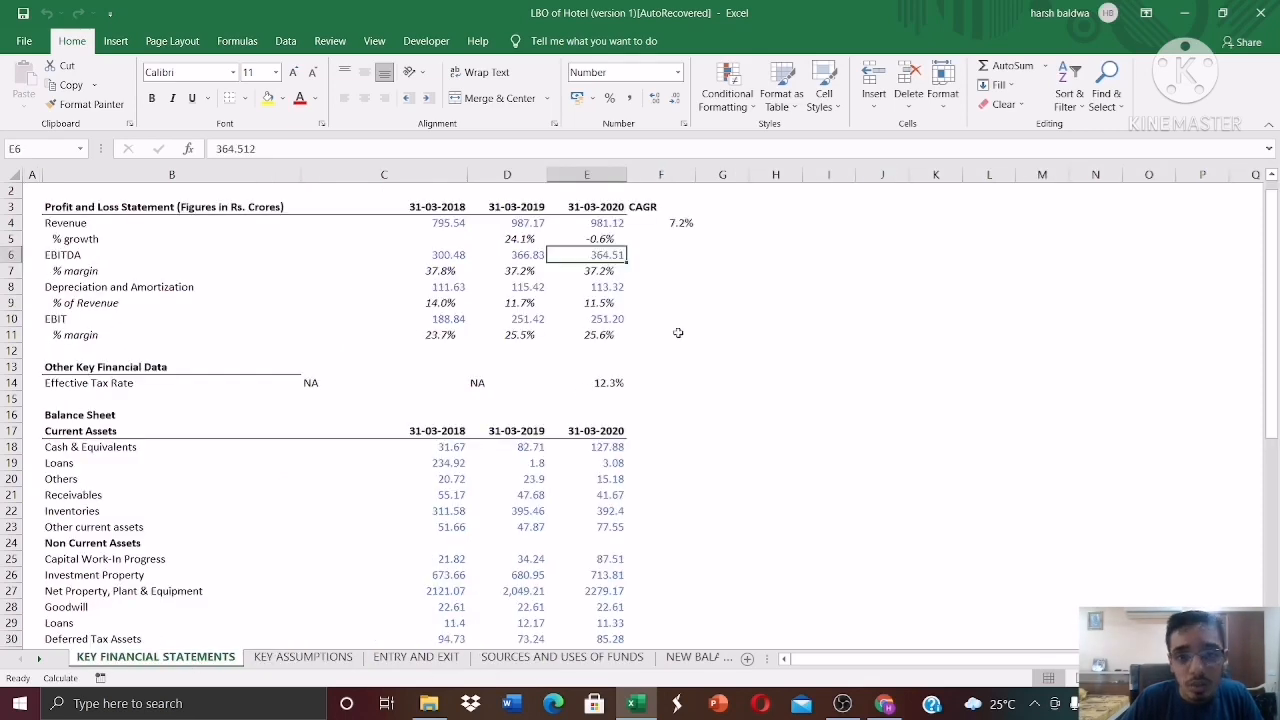
left_click(556, 660)
left_click(312, 660)
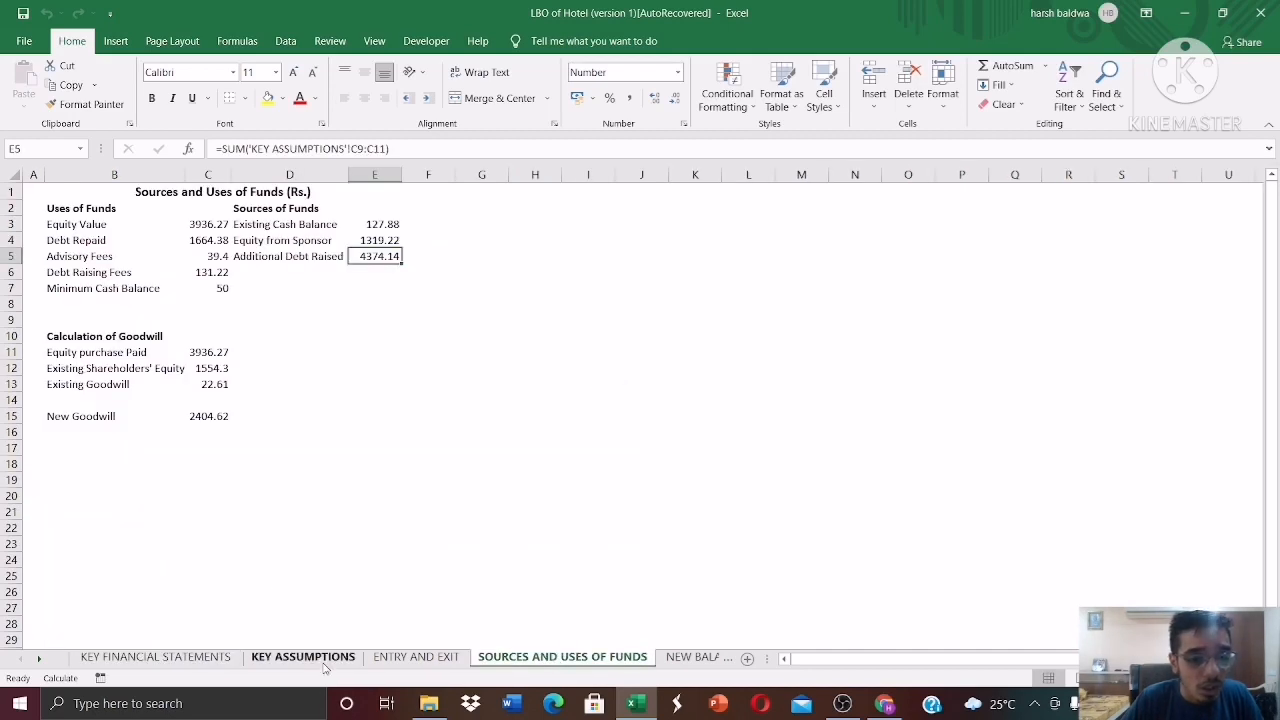
Trace the Case 1 Term Loan A and Term Loan B amounts to their leverage multiples and the EBITDA.
left_click(257, 256)
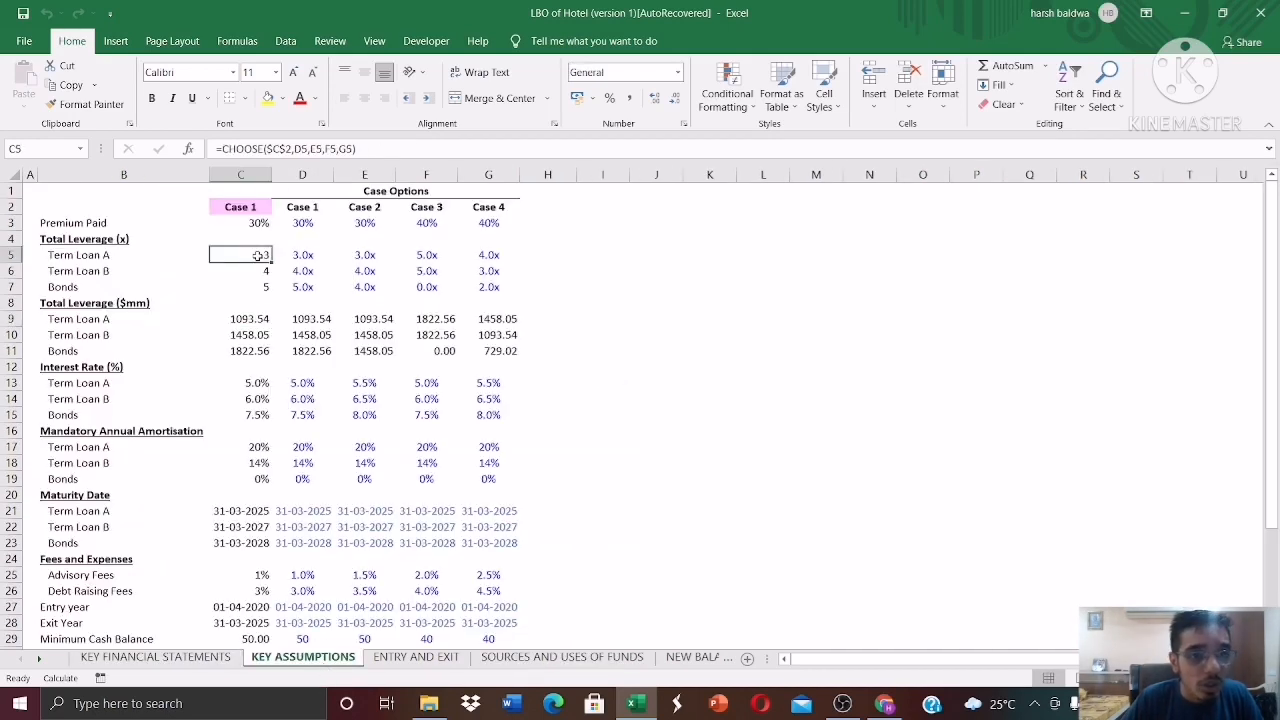
left_click(302, 318)
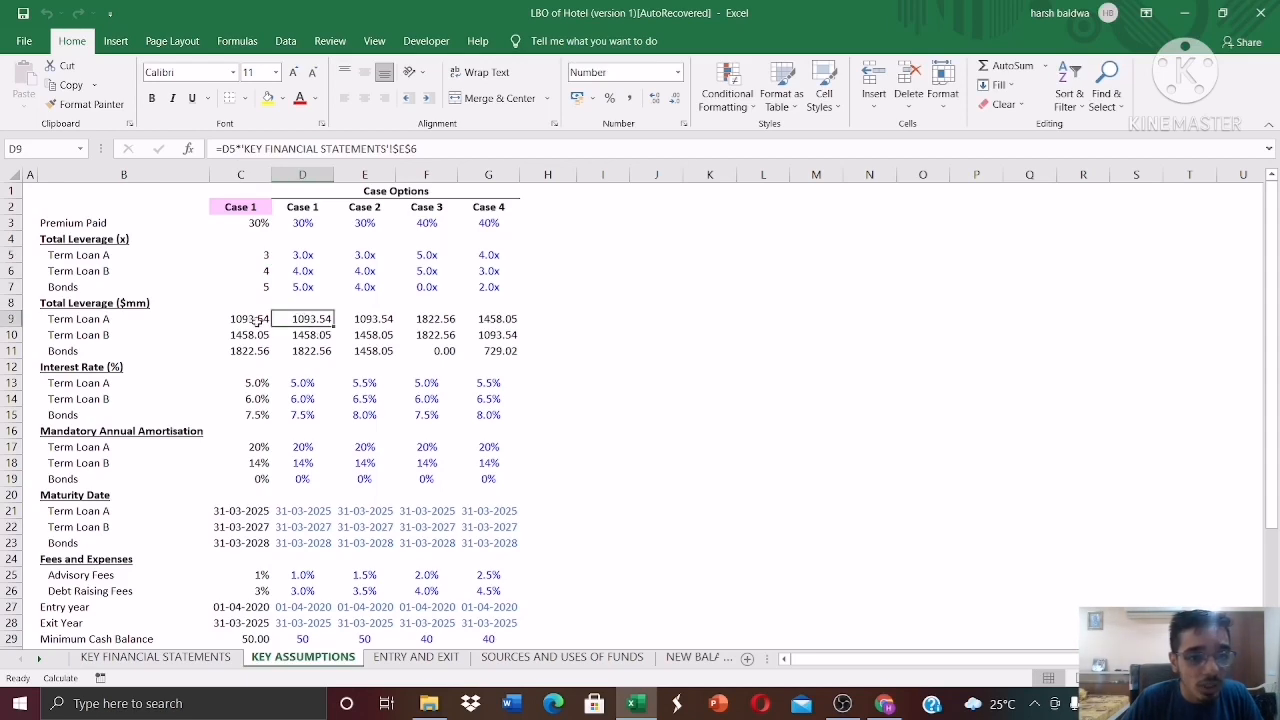
left_click(279, 269)
left_click(248, 270)
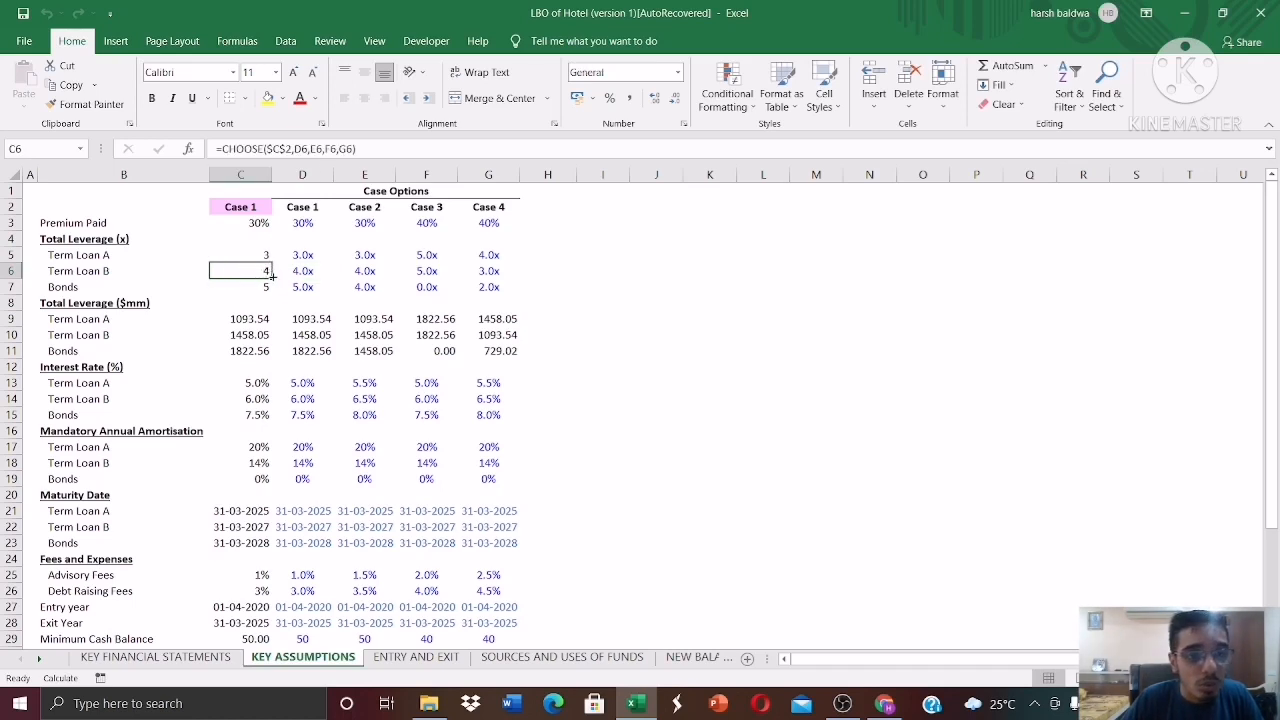
left_click(308, 336)
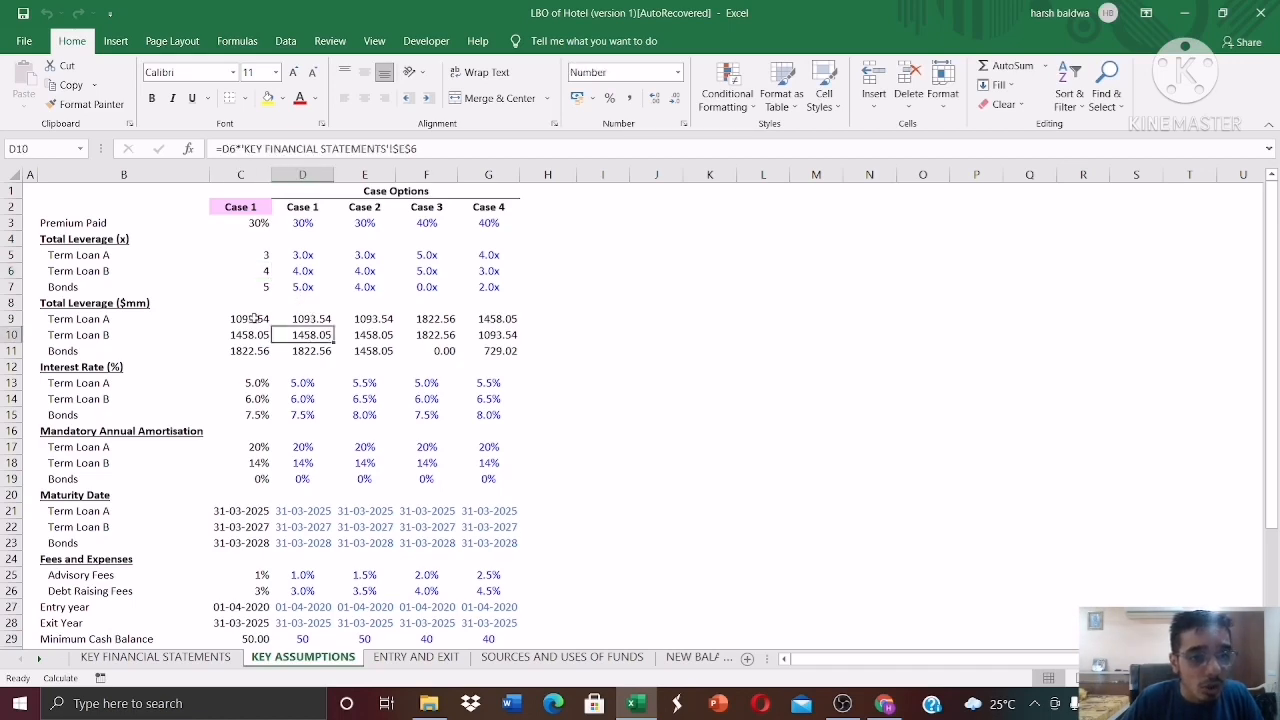
left_click(255, 318)
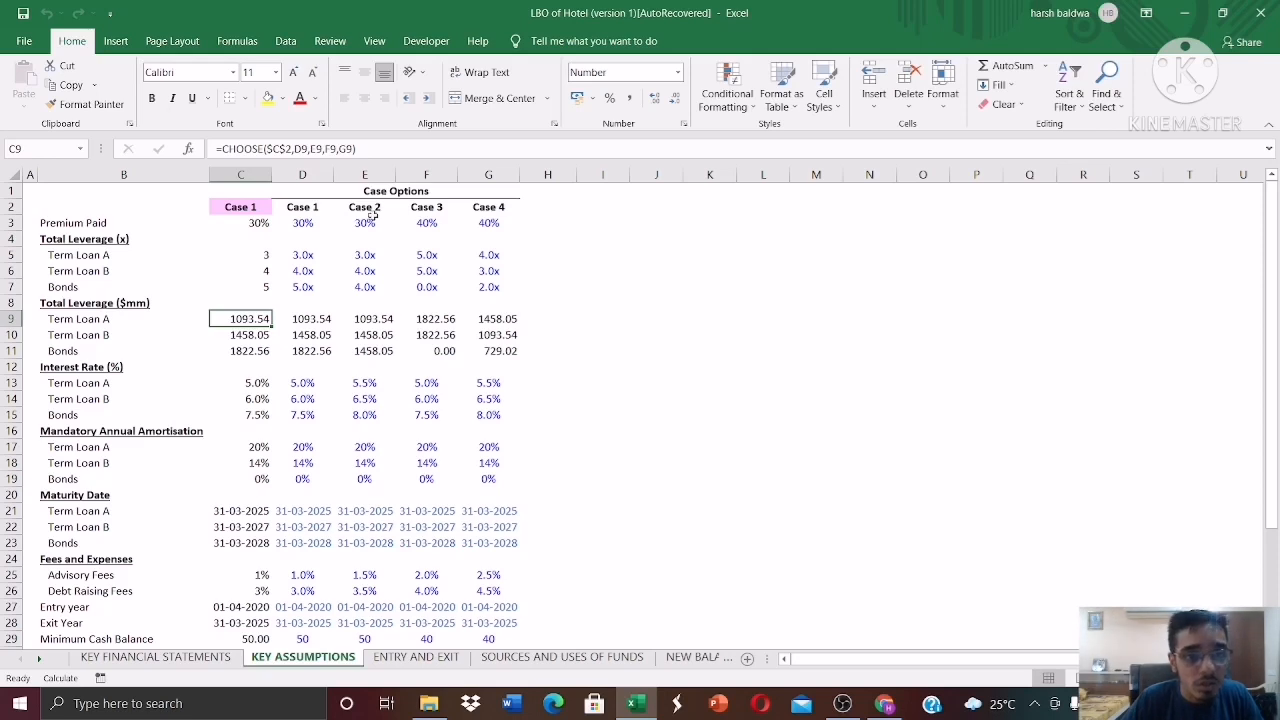
Set the active case selector to Case 2, and switch it back to Case 1.
left_click(250, 205)
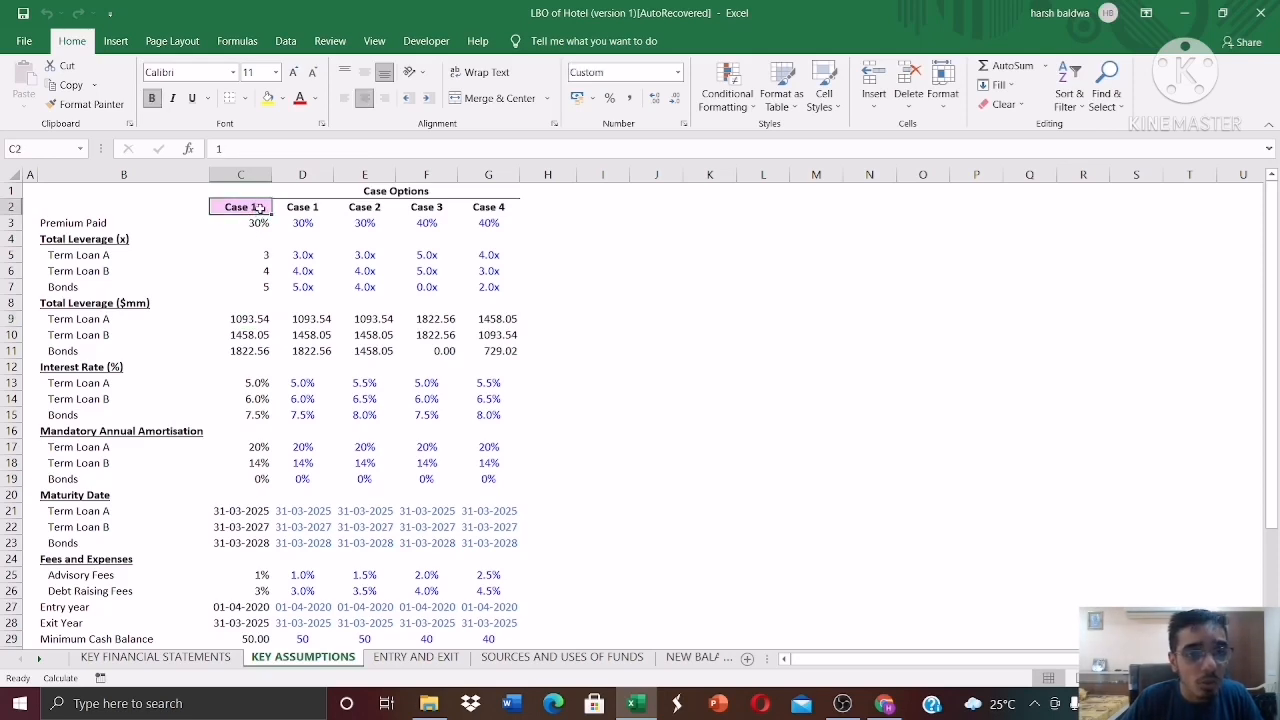
double_click(258, 207)
key("BackSpace")
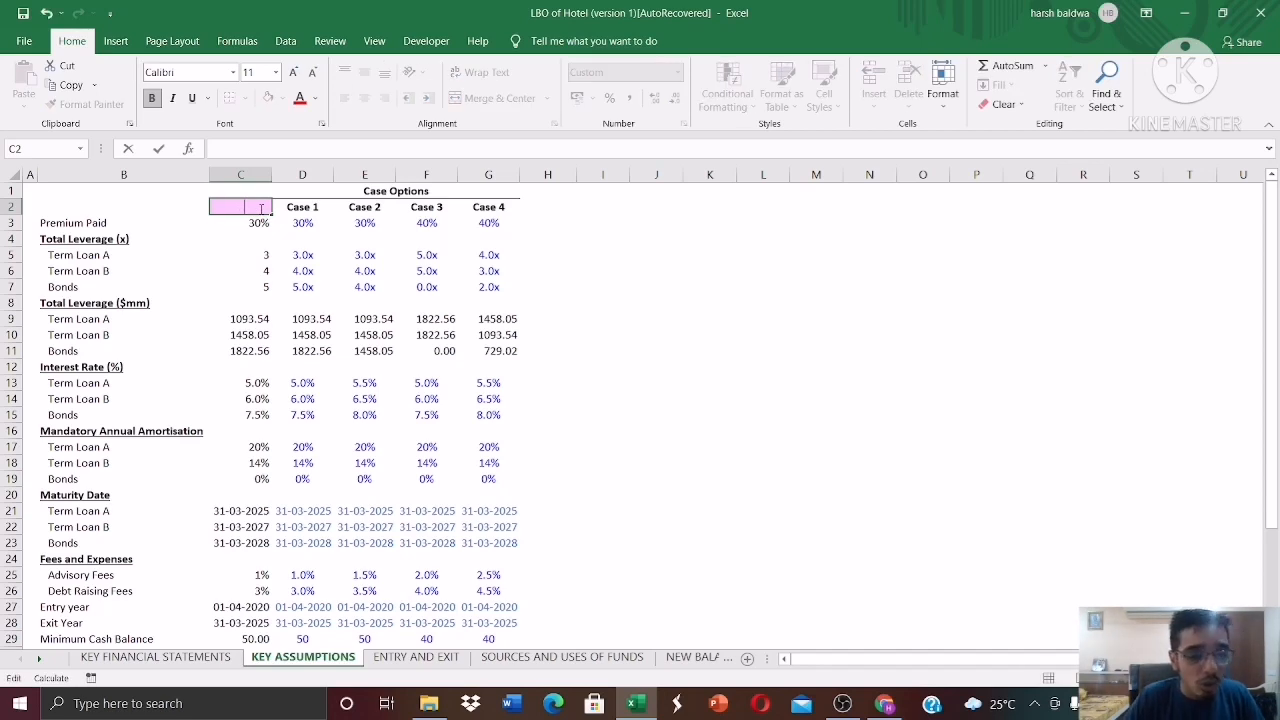
key("Return")
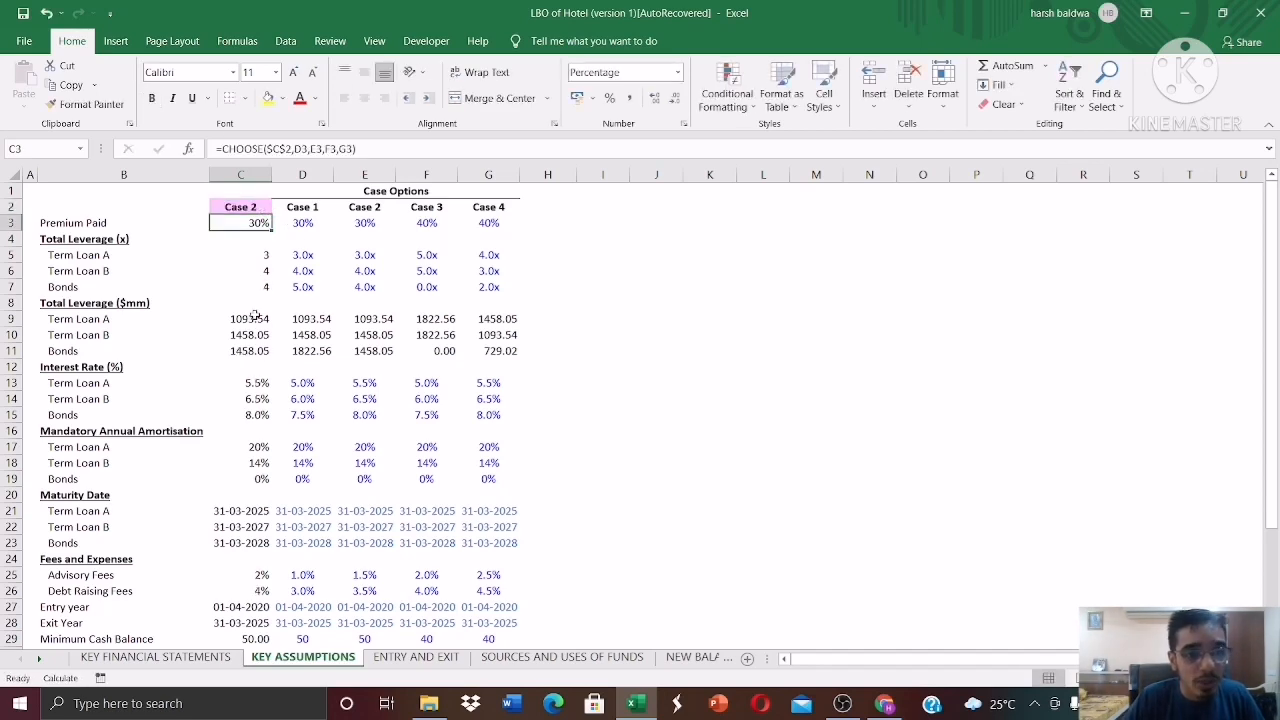
left_click(250, 207)
key("BackSpace")
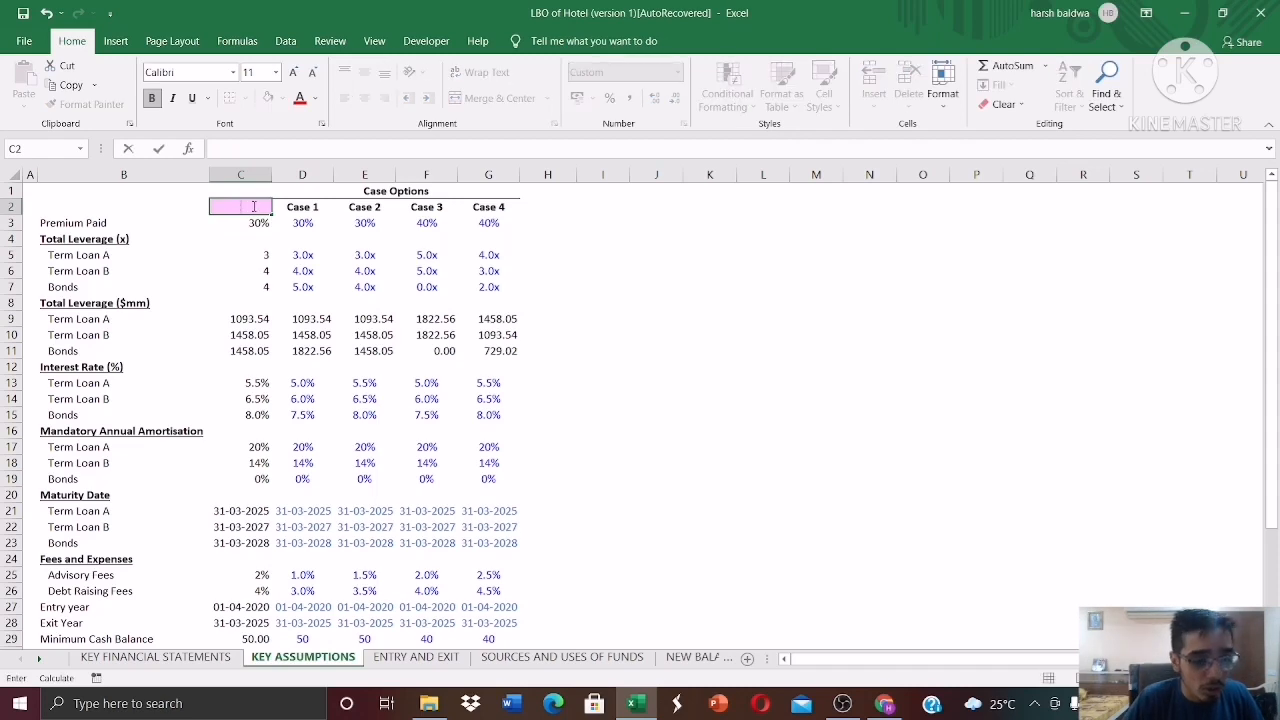
type("1")
key("Return")
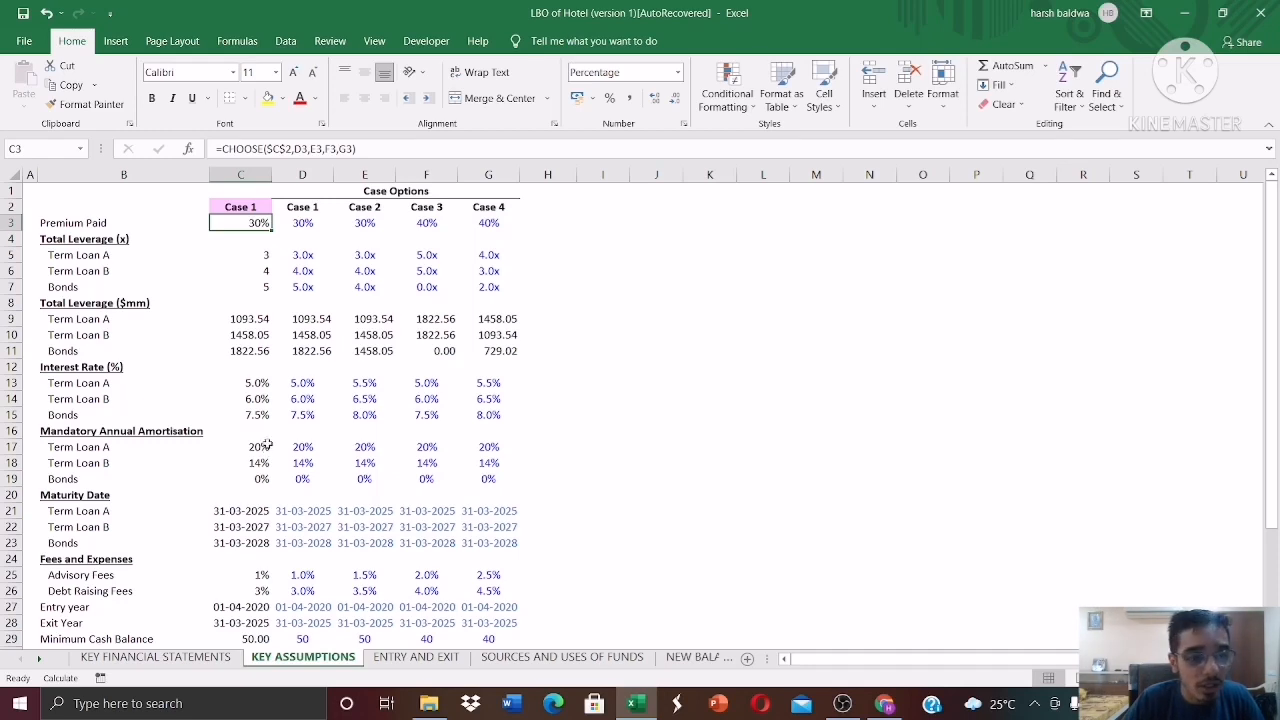
Review the active case's interest rates and maturity dates for Term Loan A, Term Loan B and Bonds.
left_click_drag(254, 383, 259, 415)
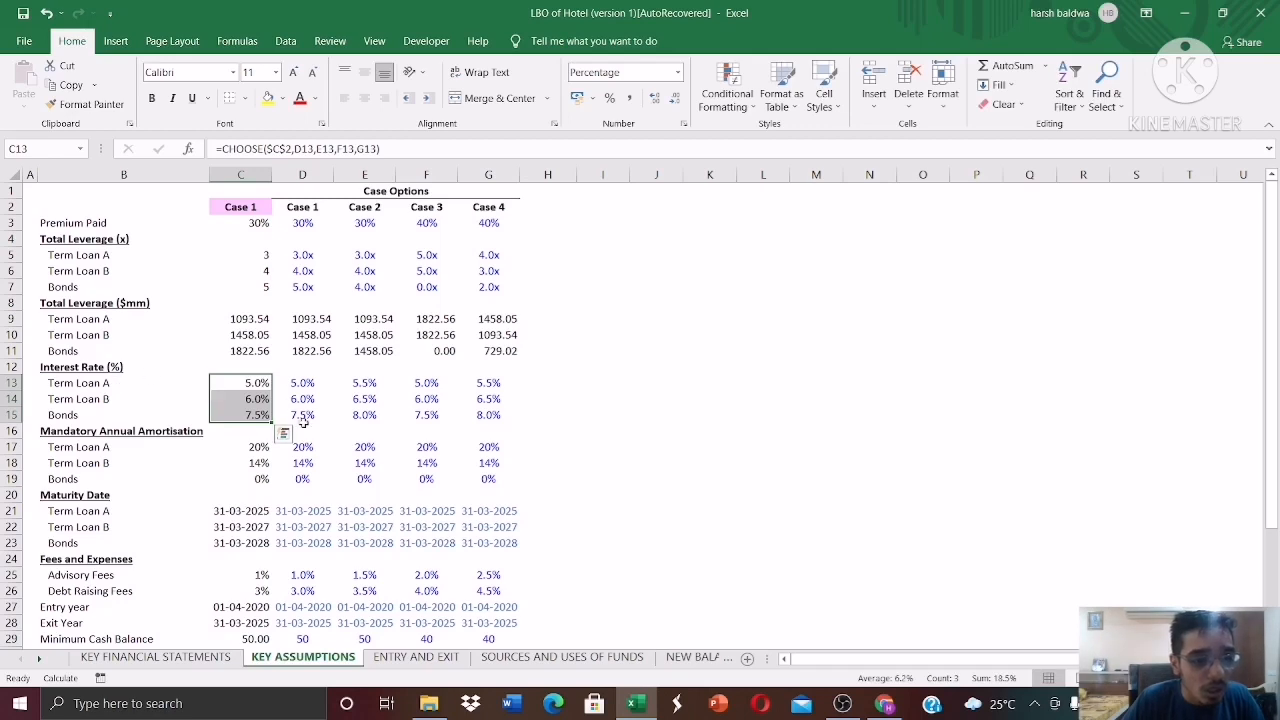
left_click_drag(265, 512, 259, 545)
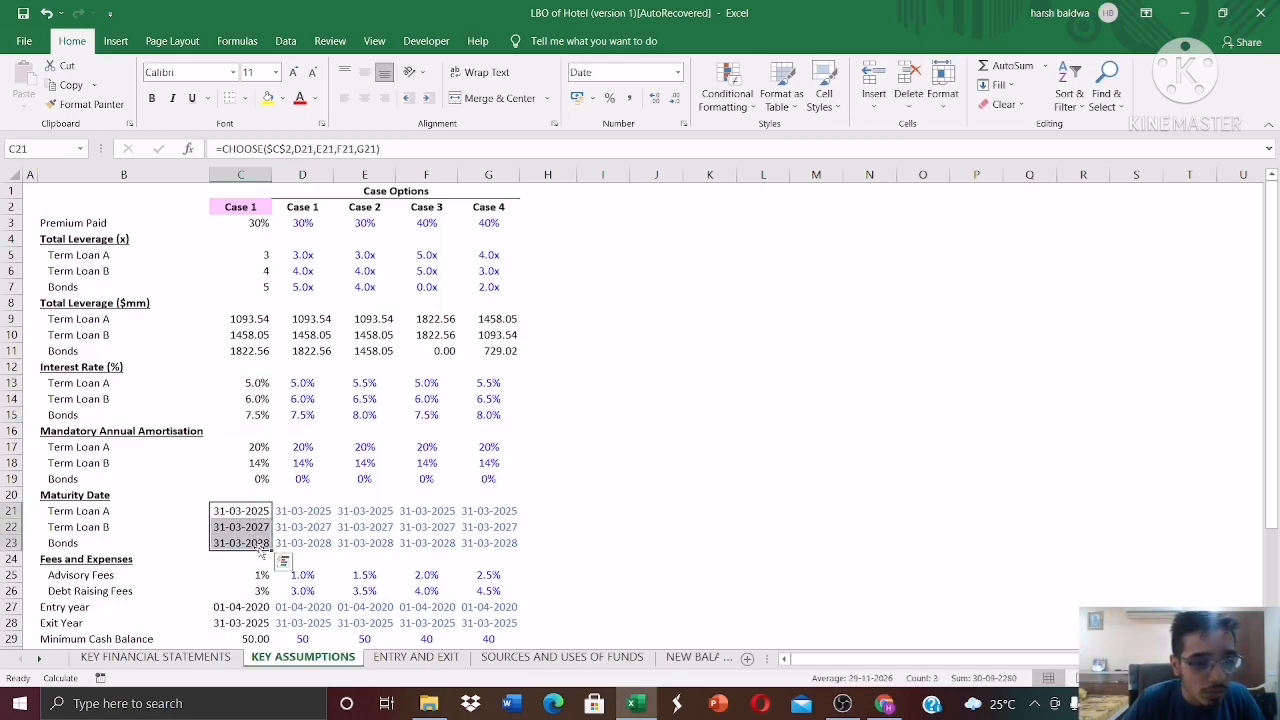
left_click(248, 515)
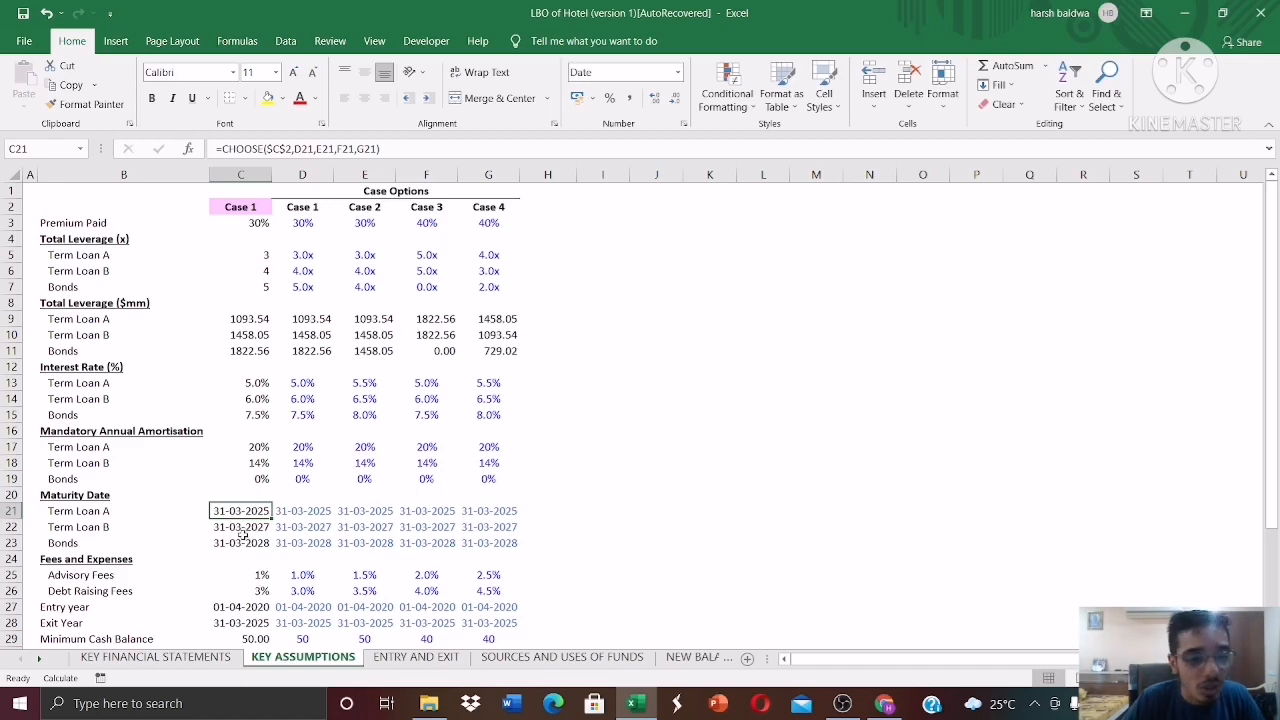
Examine the active case's remaining assumptions below the maturity dates, including fees and expenses, entry year and exit year.
key("Down")
key("Down")
key("Down")
key("Down")
key("Down")
key("Down")
key("Down")
key("Down")
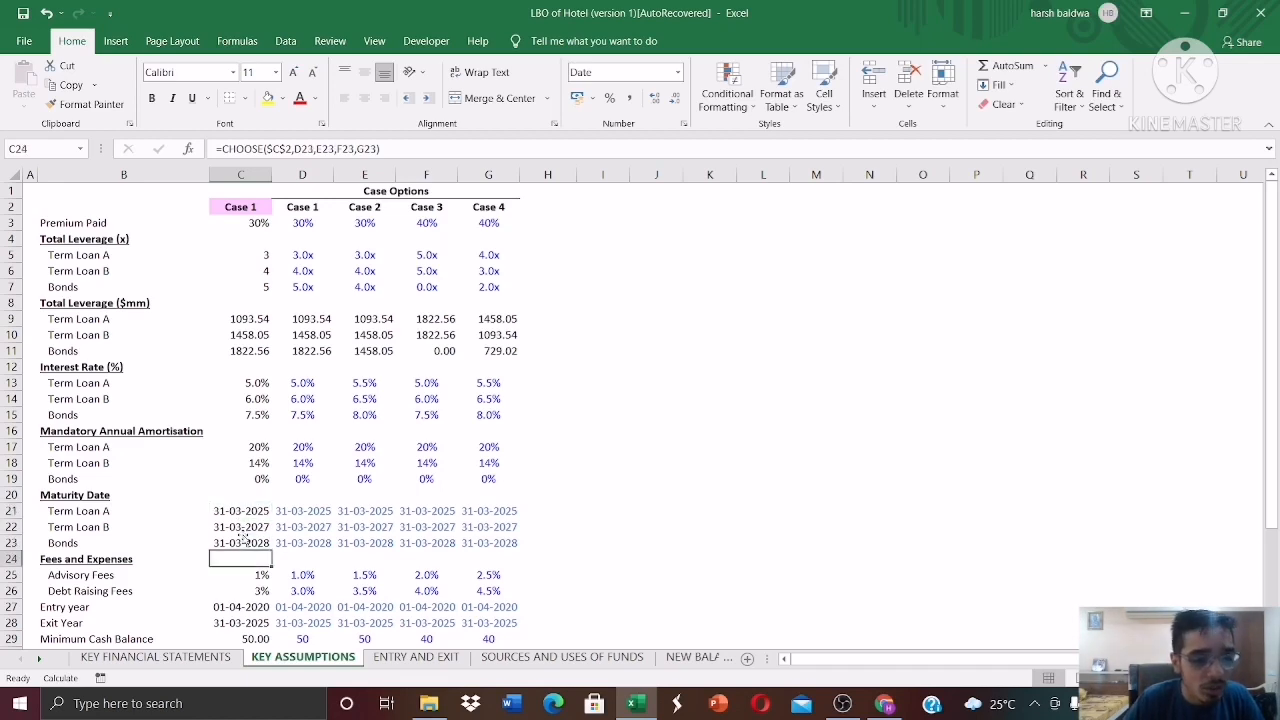
key("Down")
key("Down")
key("Down")
key("Down")
key("Up")
key("Up")
key("Up")
key("Up")
key("Up")
key("Up")
key("Up")
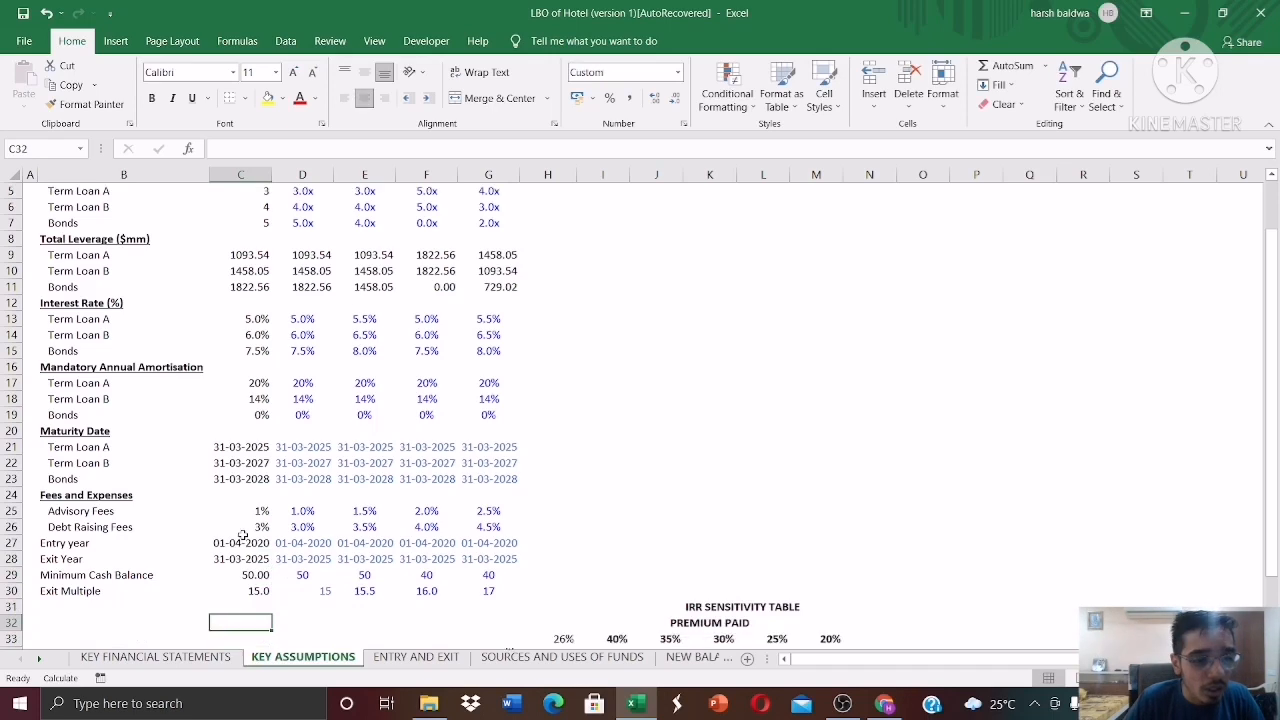
key("Down")
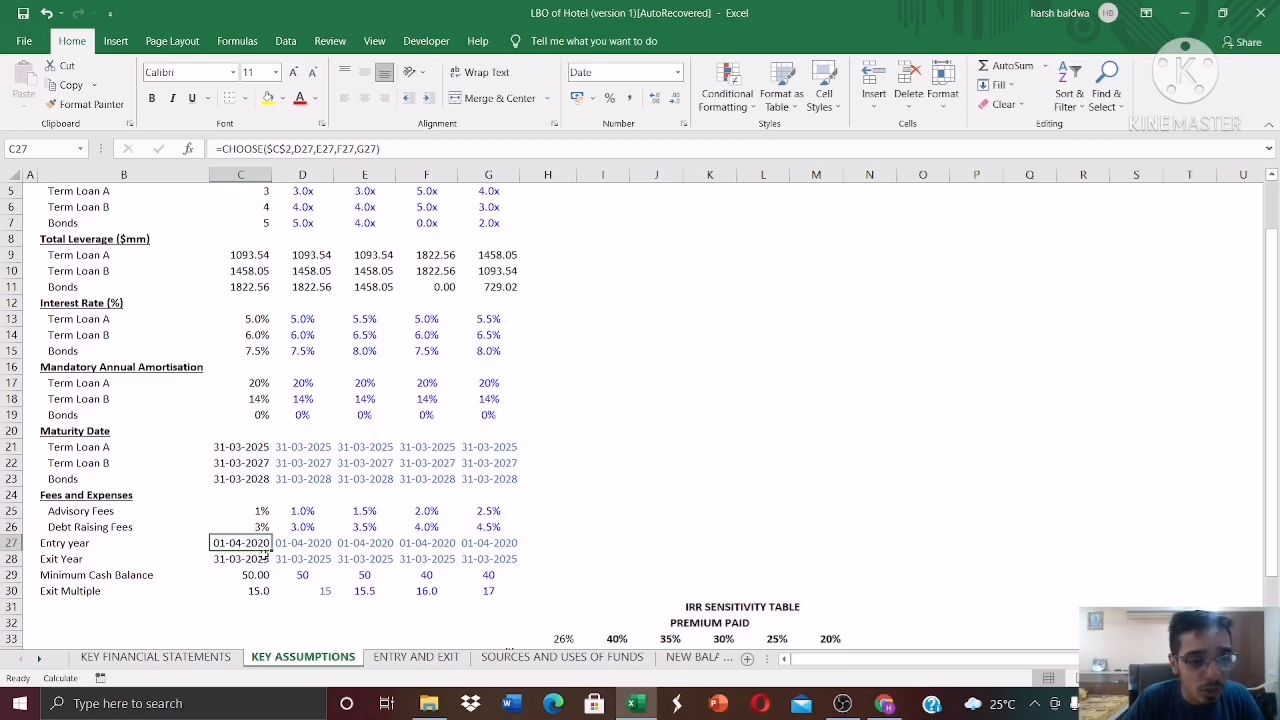
left_click(262, 560)
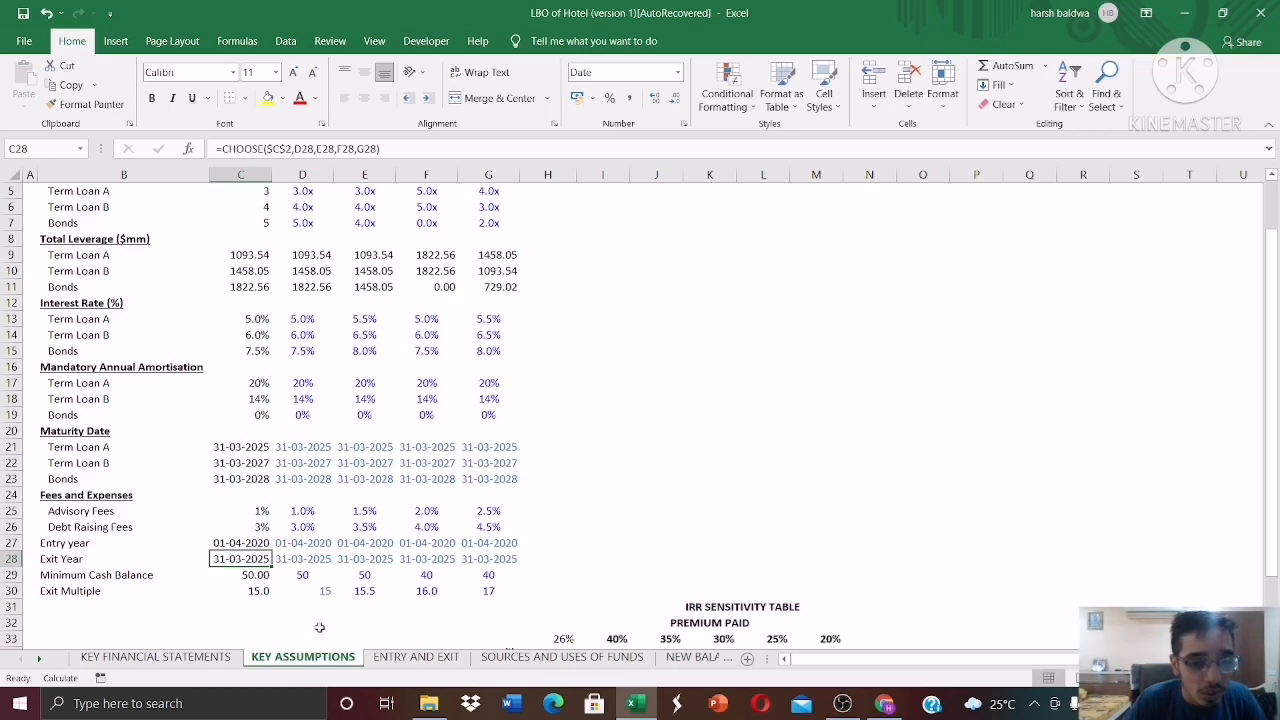
Trace the Additional Debt Raised in the sources of funds to the active case's Term Loan A, Term Loan B and Bonds leverage amounts.
left_click(501, 664)
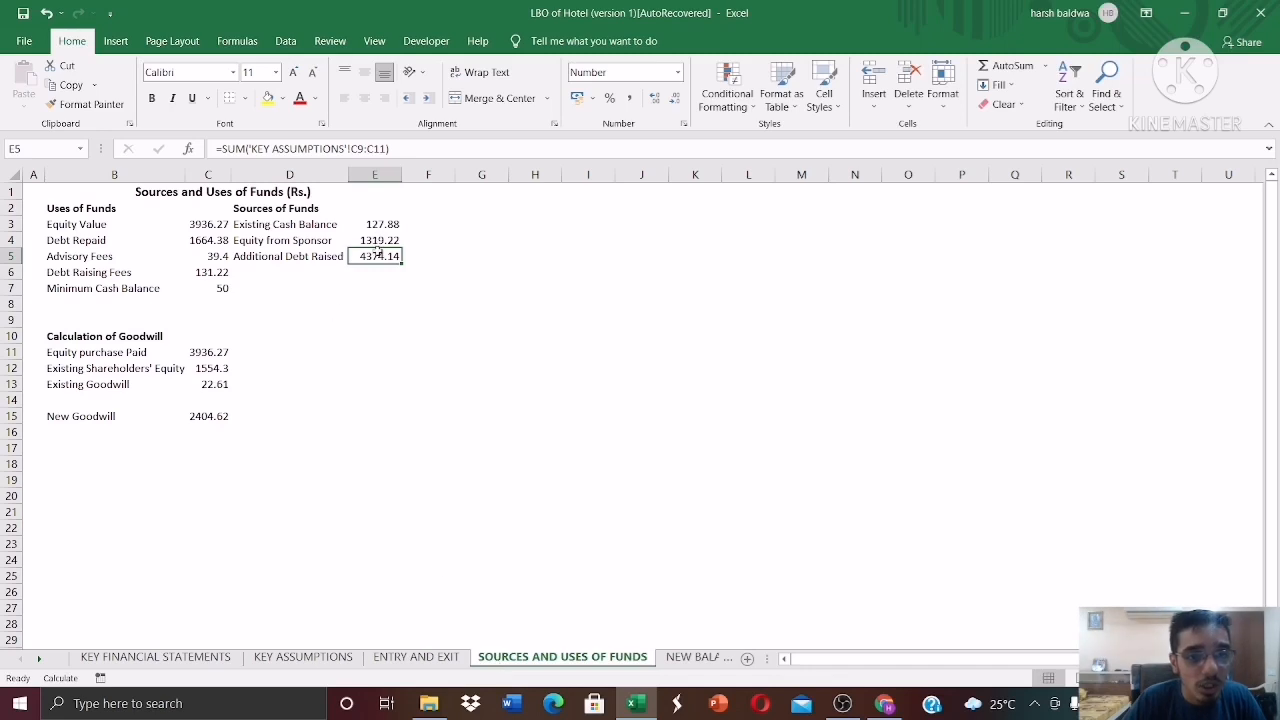
left_click(318, 658)
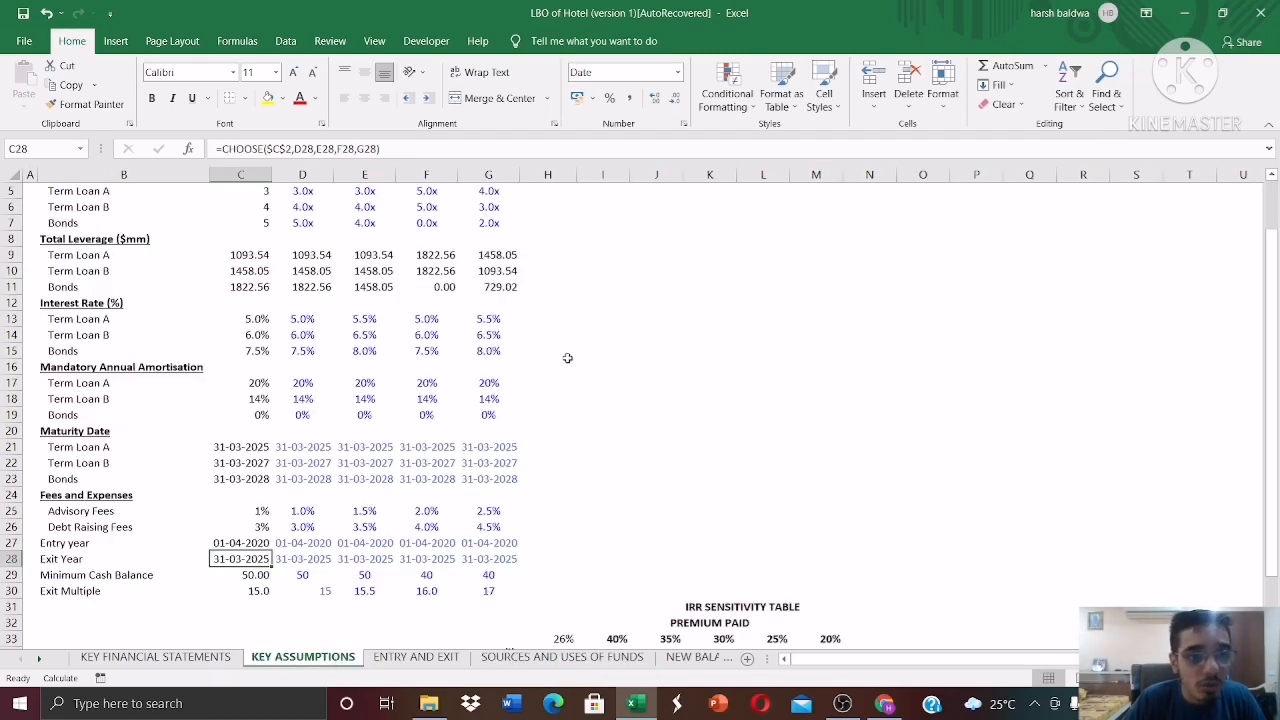
left_click(248, 256)
left_click_drag(250, 263, 276, 294)
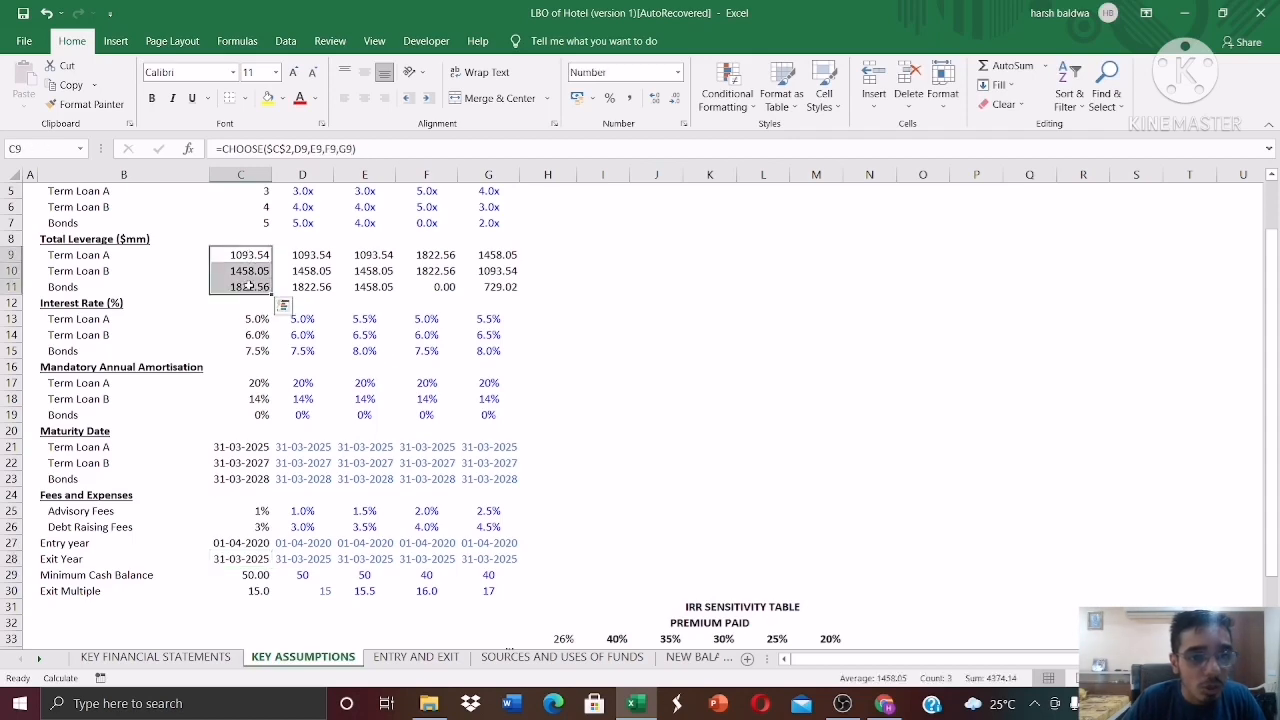
left_click(527, 660)
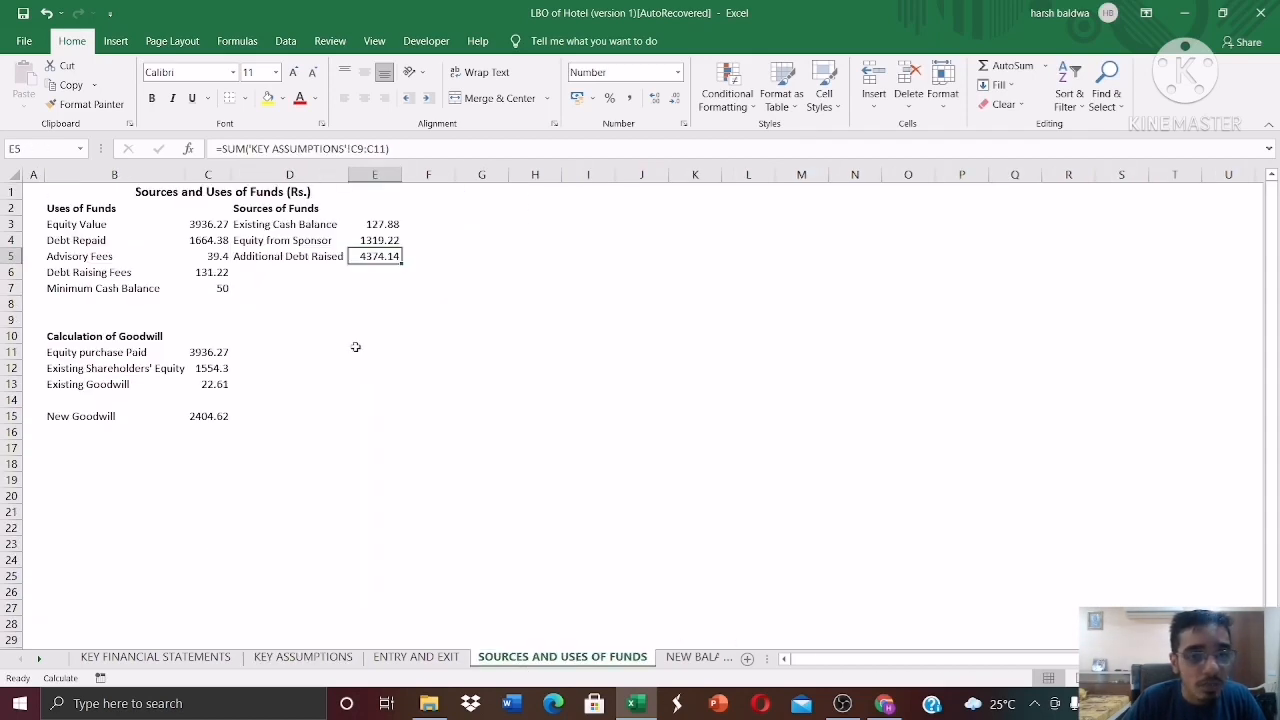
Review how Equity from Sponsor is derived from the total uses of funds, the existing cash balance and the additional debt raised.
left_click(368, 226)
left_click(362, 242)
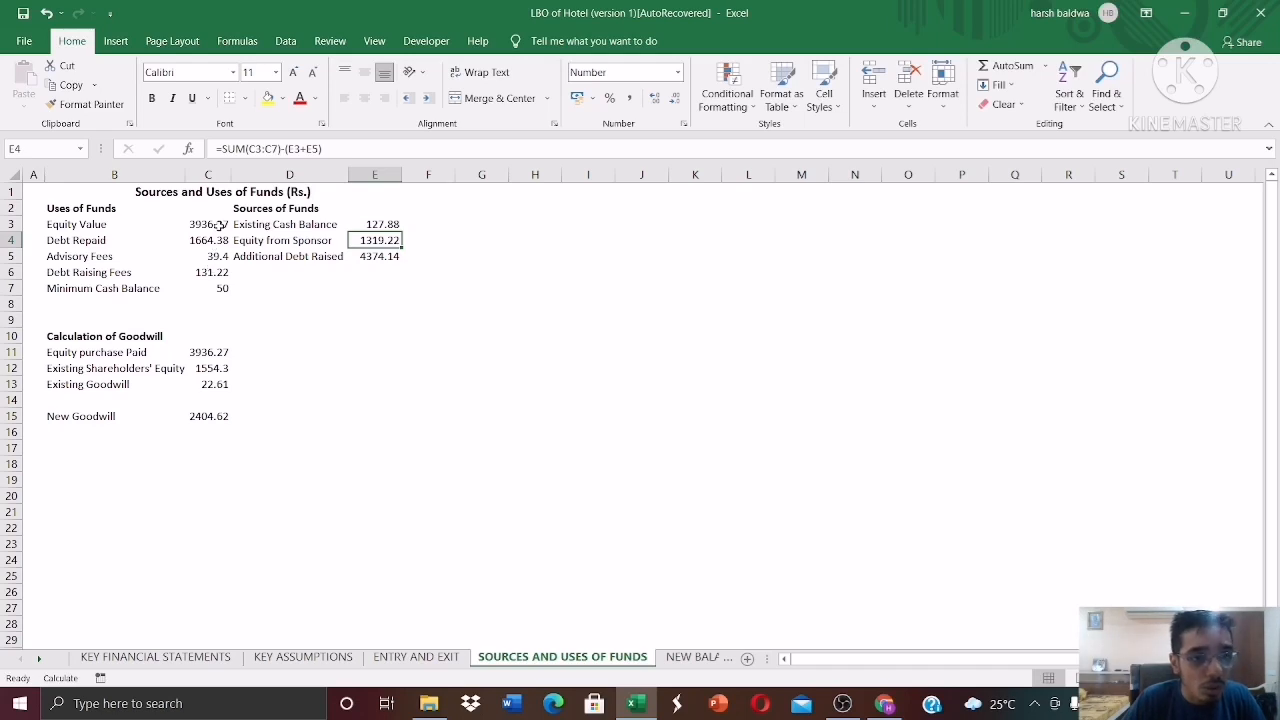
left_click_drag(221, 226, 222, 288)
left_click(375, 227)
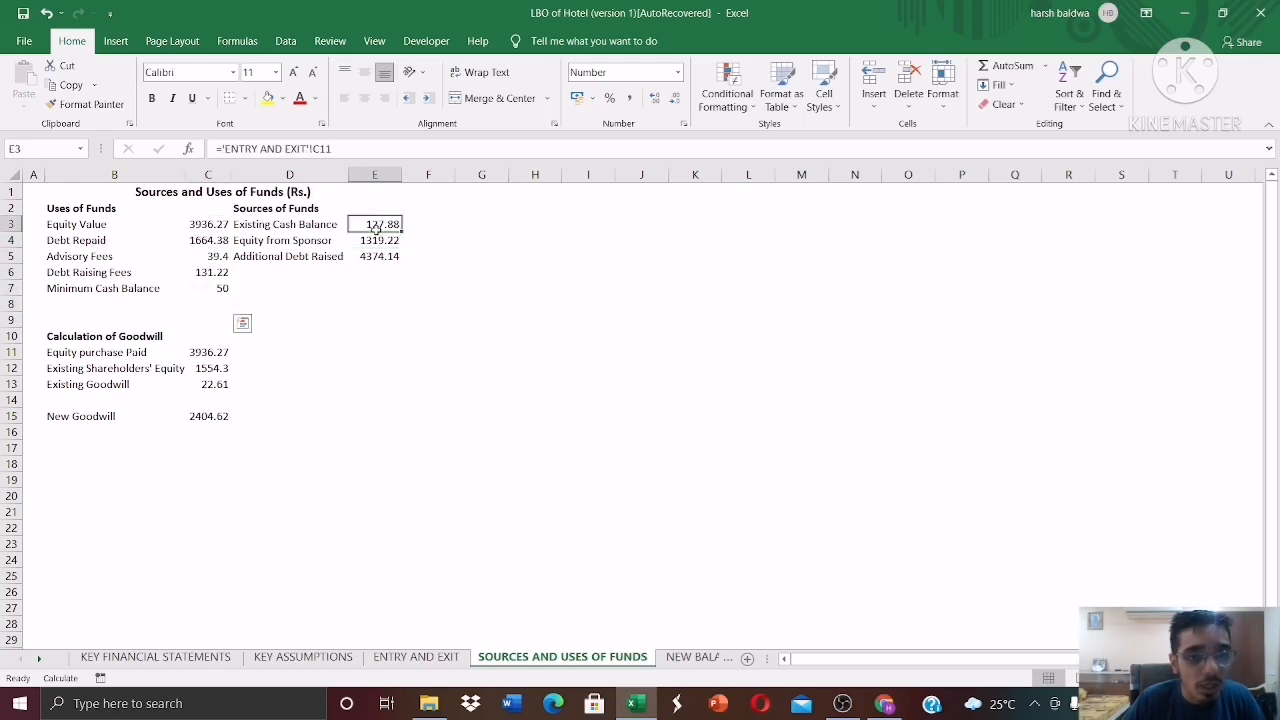
left_click(385, 268)
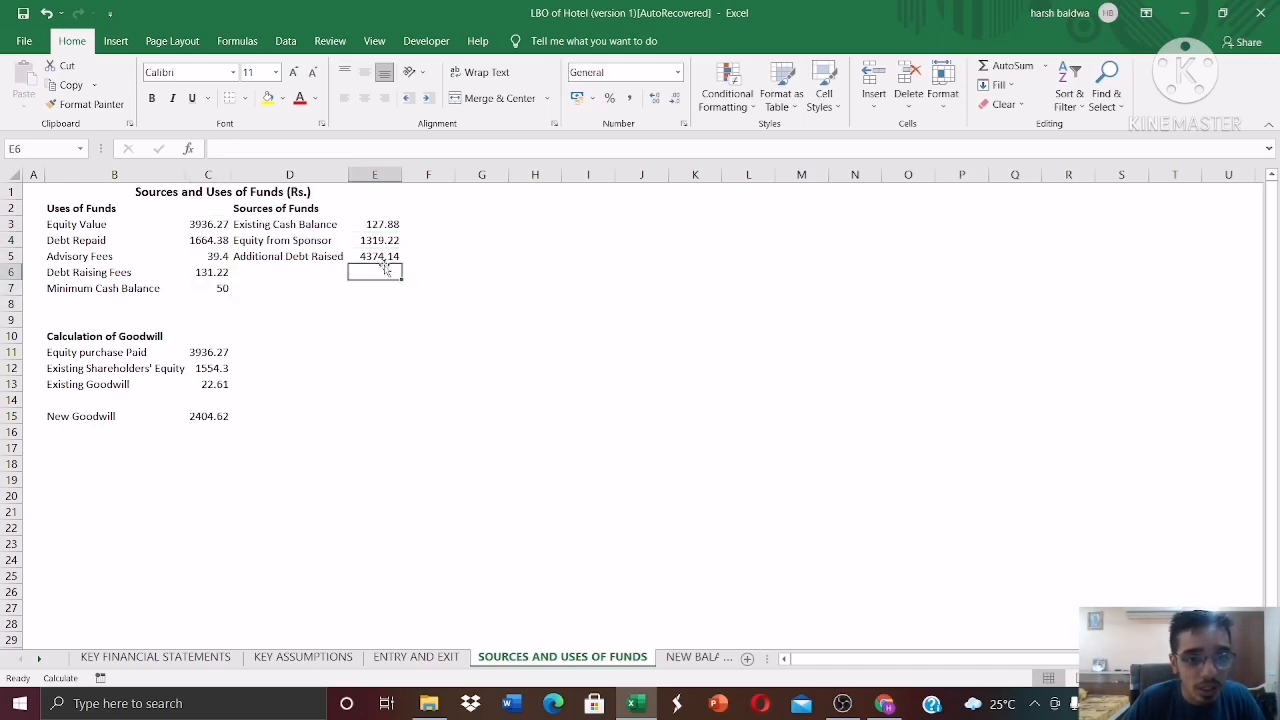
left_click(388, 256)
left_click(393, 240)
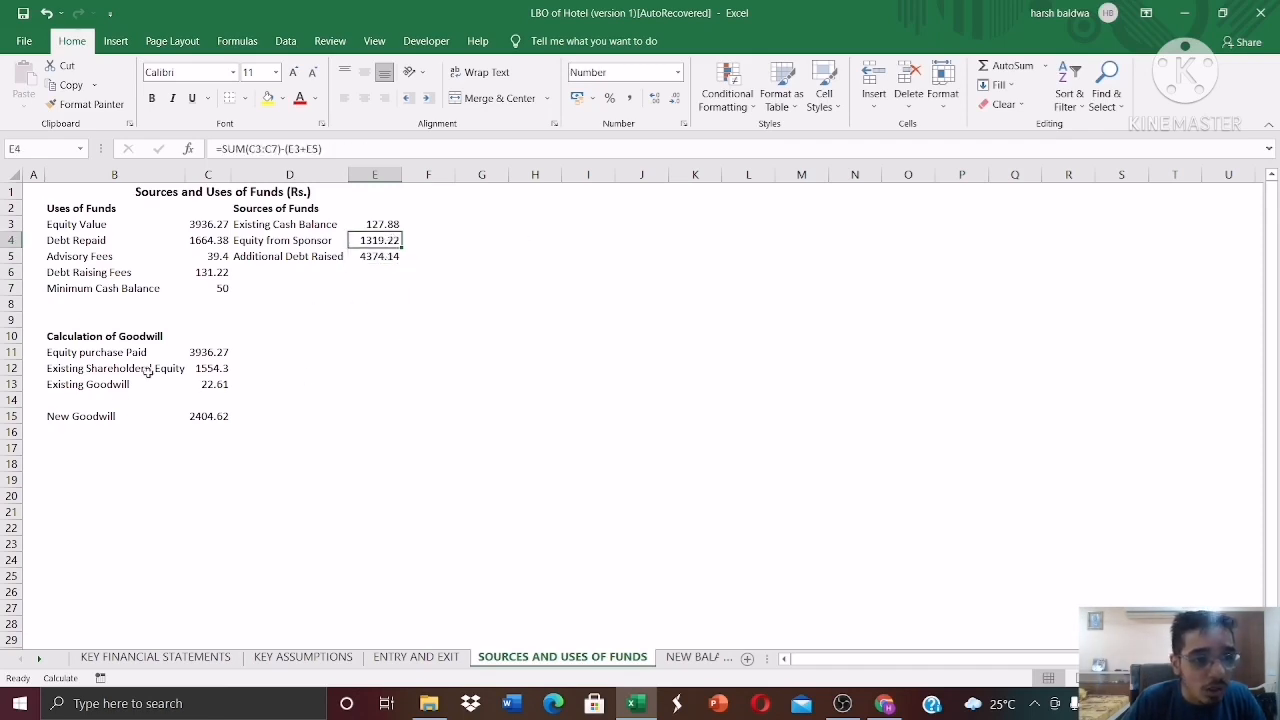
Check the sources of Equity purchase Paid and Existing Shareholders' Equity in the goodwill calculation.
left_click(199, 368)
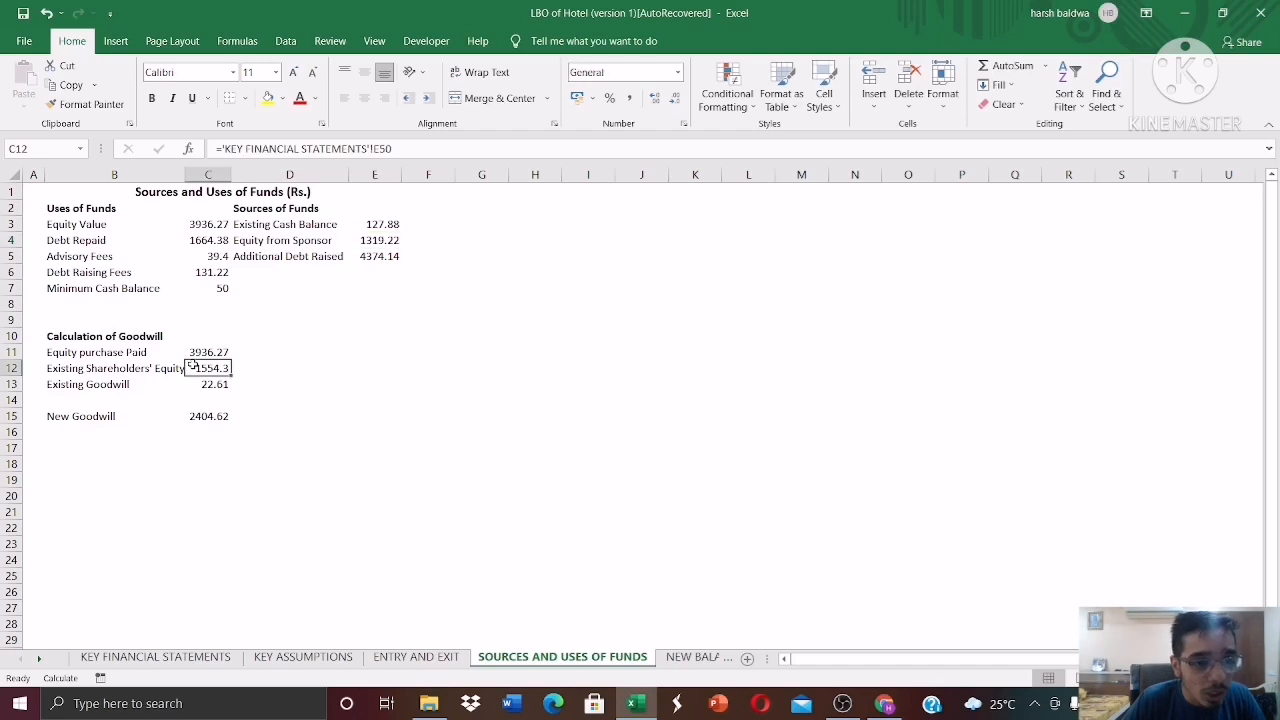
left_click(196, 352)
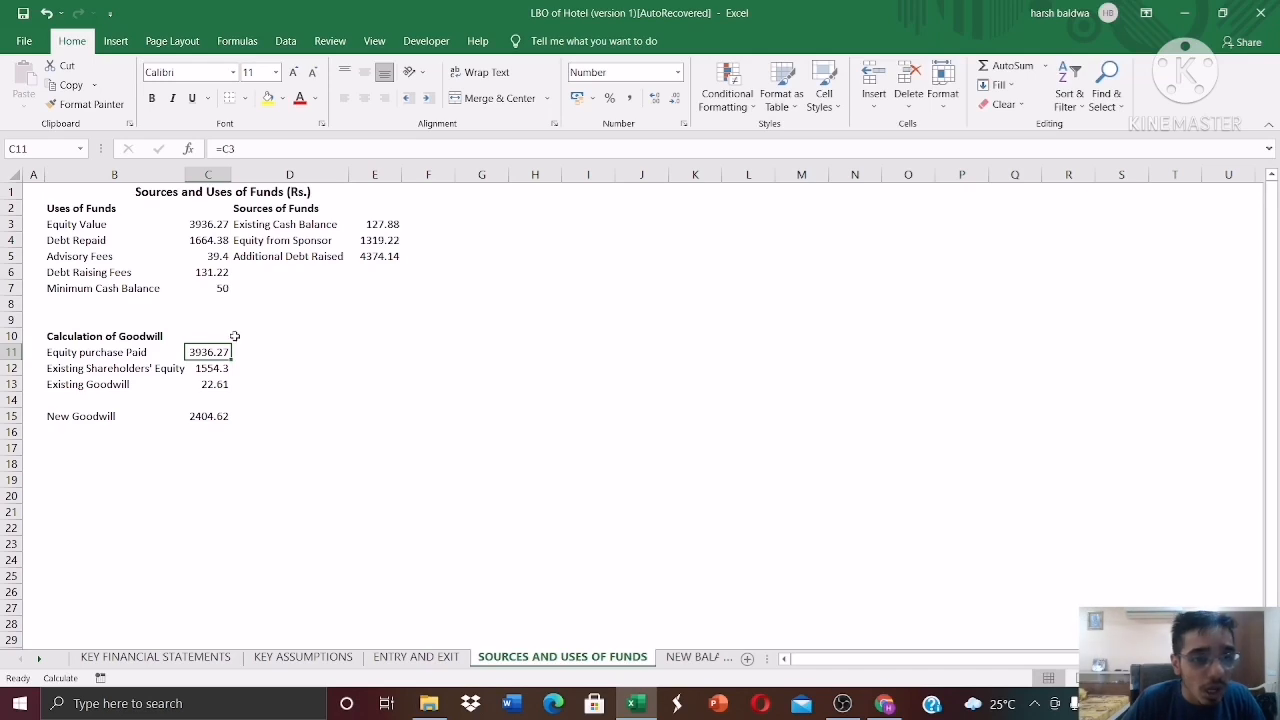
left_click(219, 368)
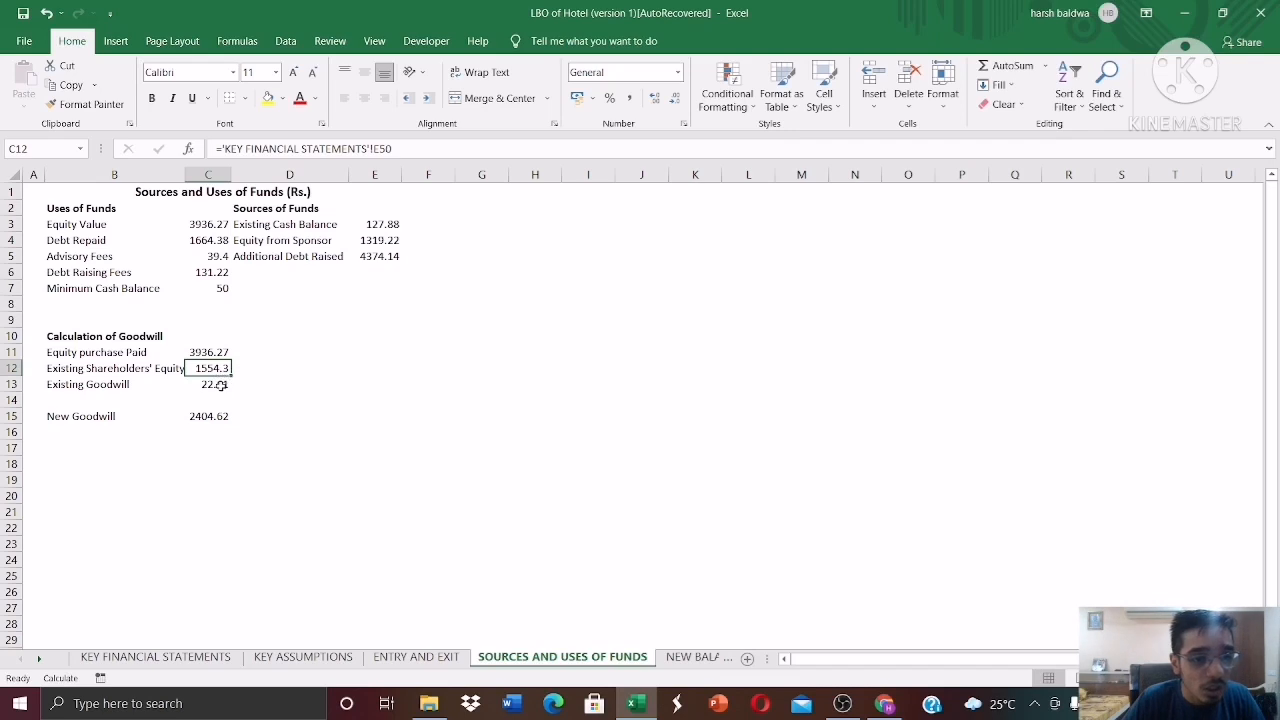
Trace the Existing Goodwill in the goodwill calculation to the 31-03-2020 Goodwill in the key financial statements.
left_click(214, 386)
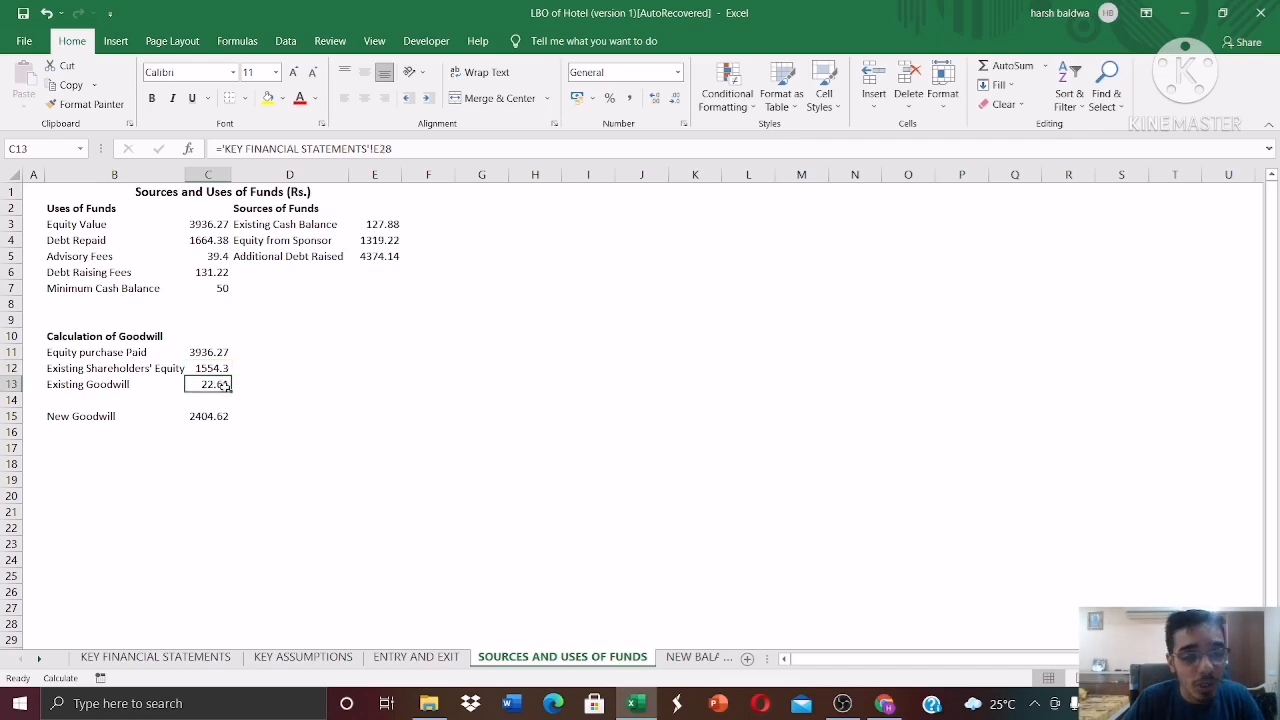
left_click(186, 657)
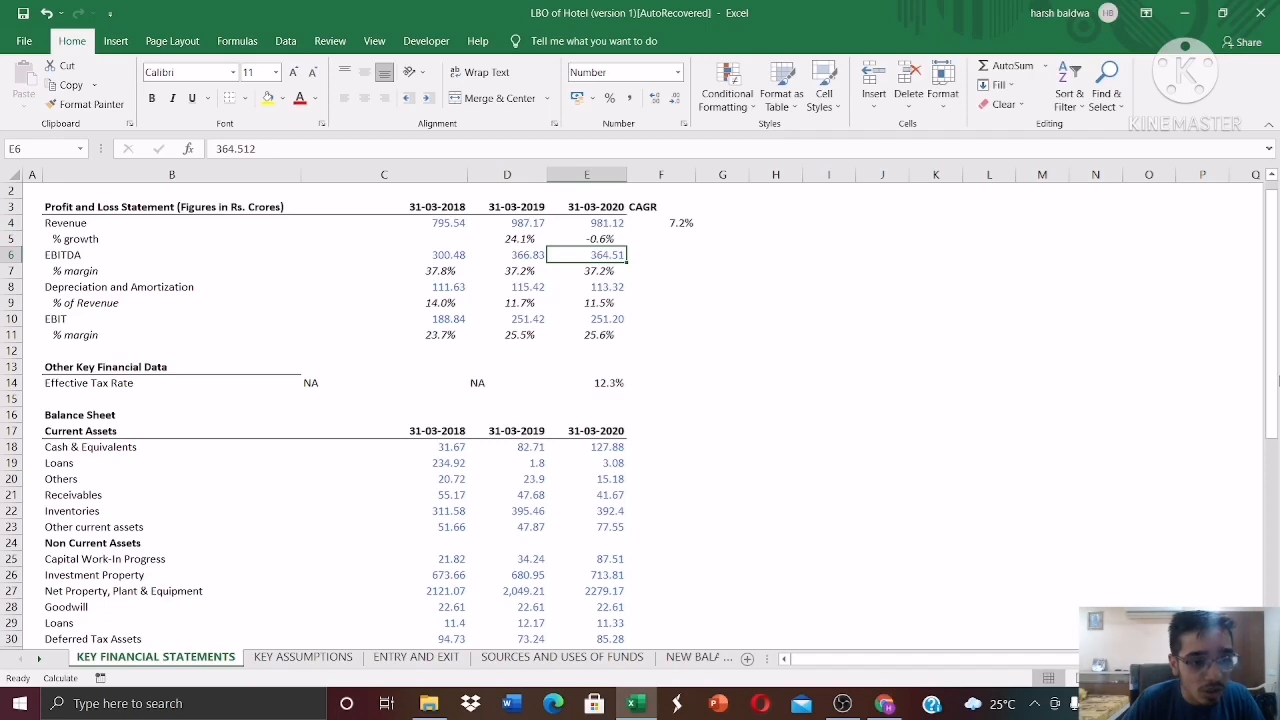
left_click(614, 593)
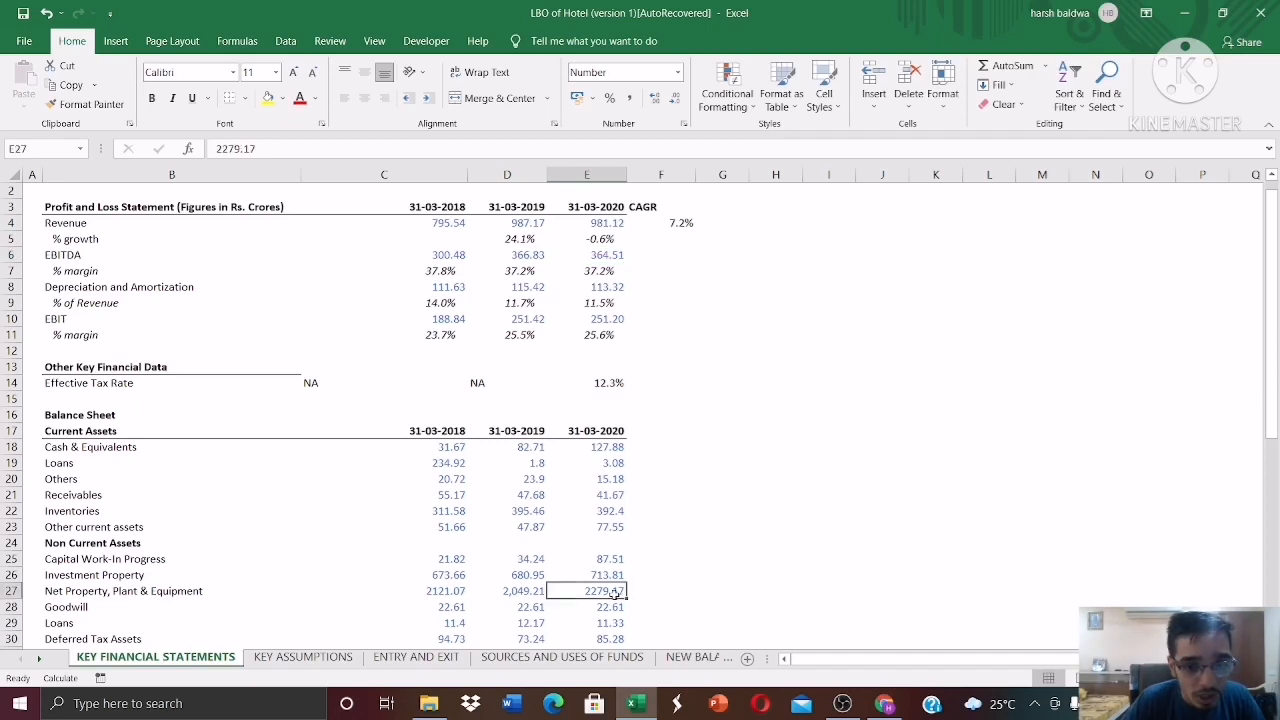
left_click(606, 606)
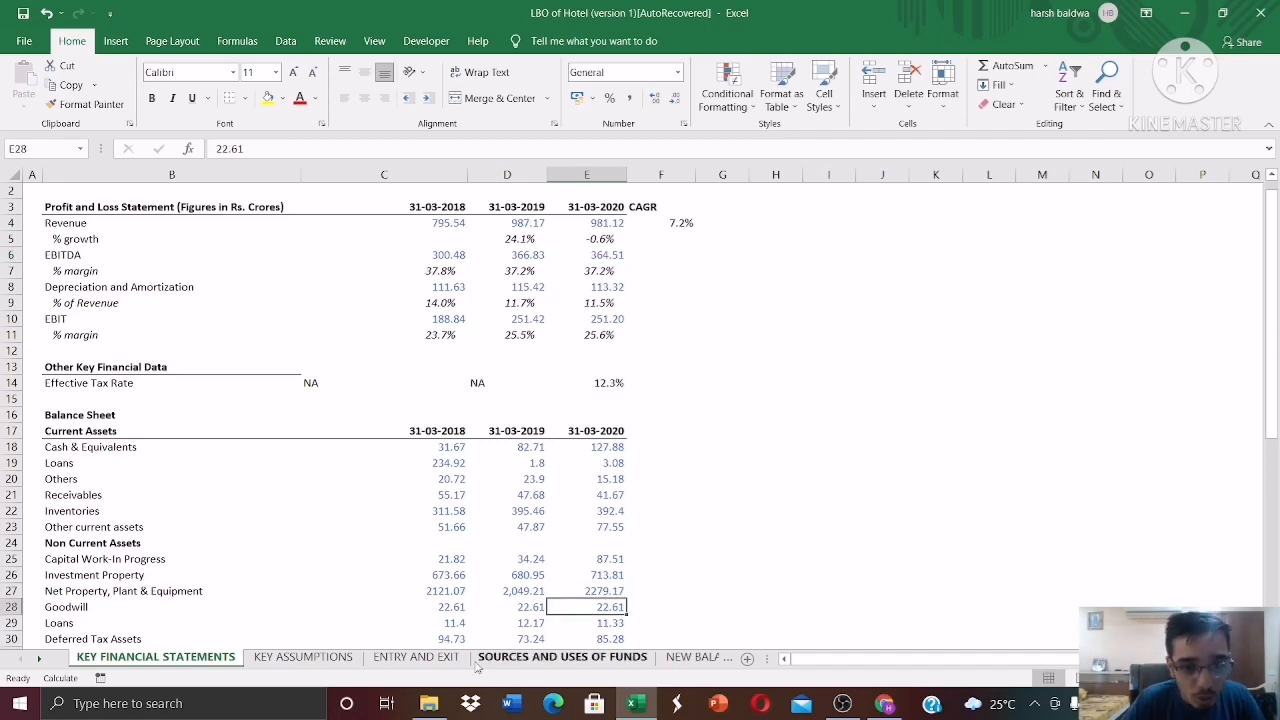
left_click(575, 664)
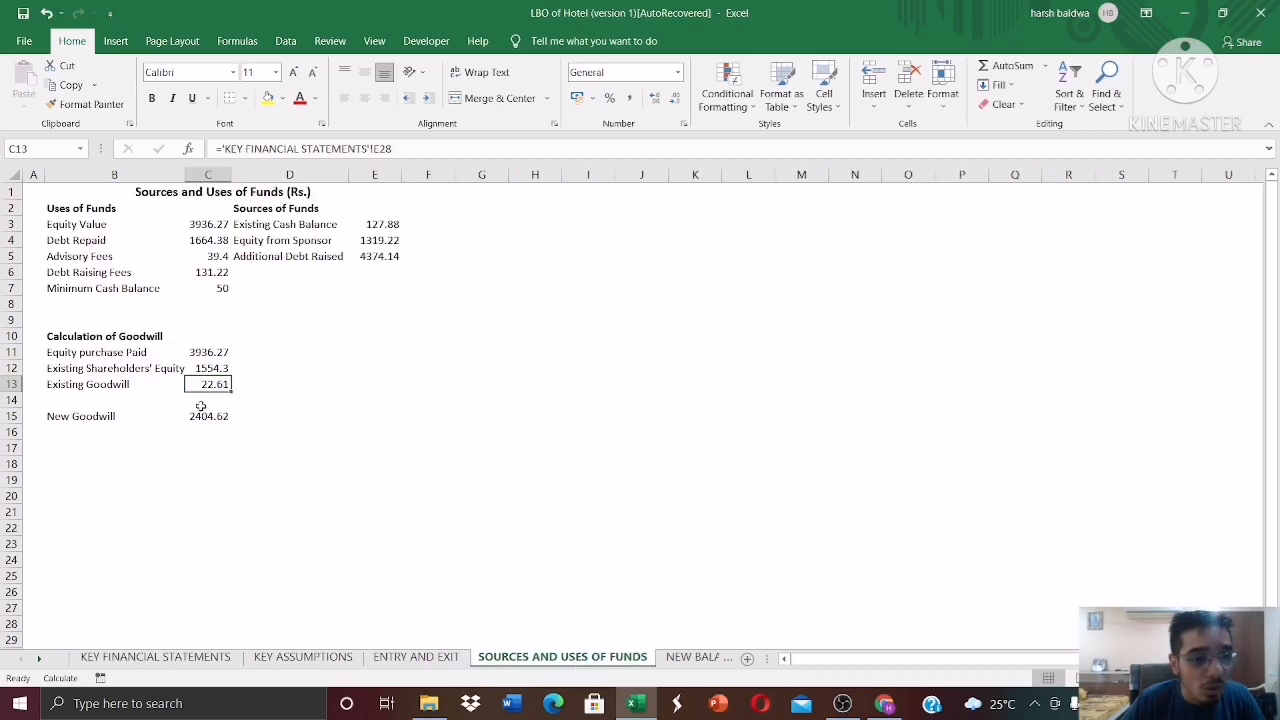
Review how New Goodwill is calculated from the equity purchase paid, existing shareholders' equity and existing goodwill.
left_click(221, 352)
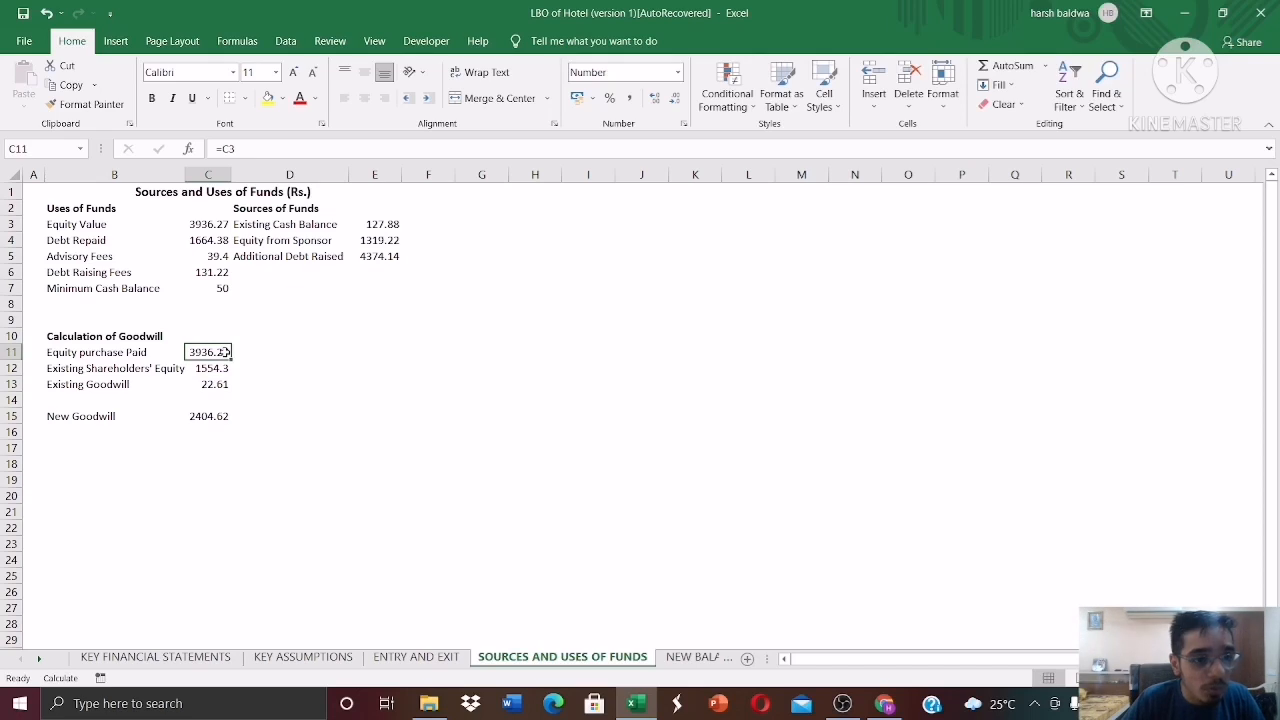
left_click(222, 368)
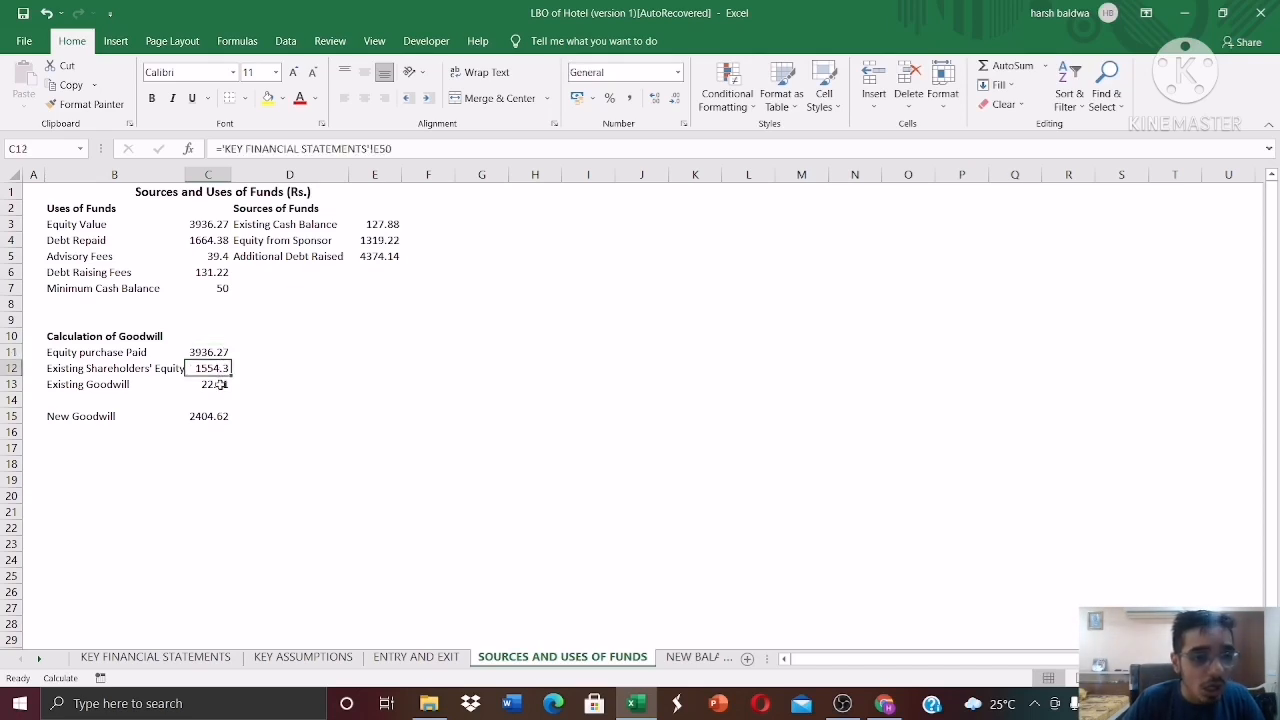
left_click(220, 384)
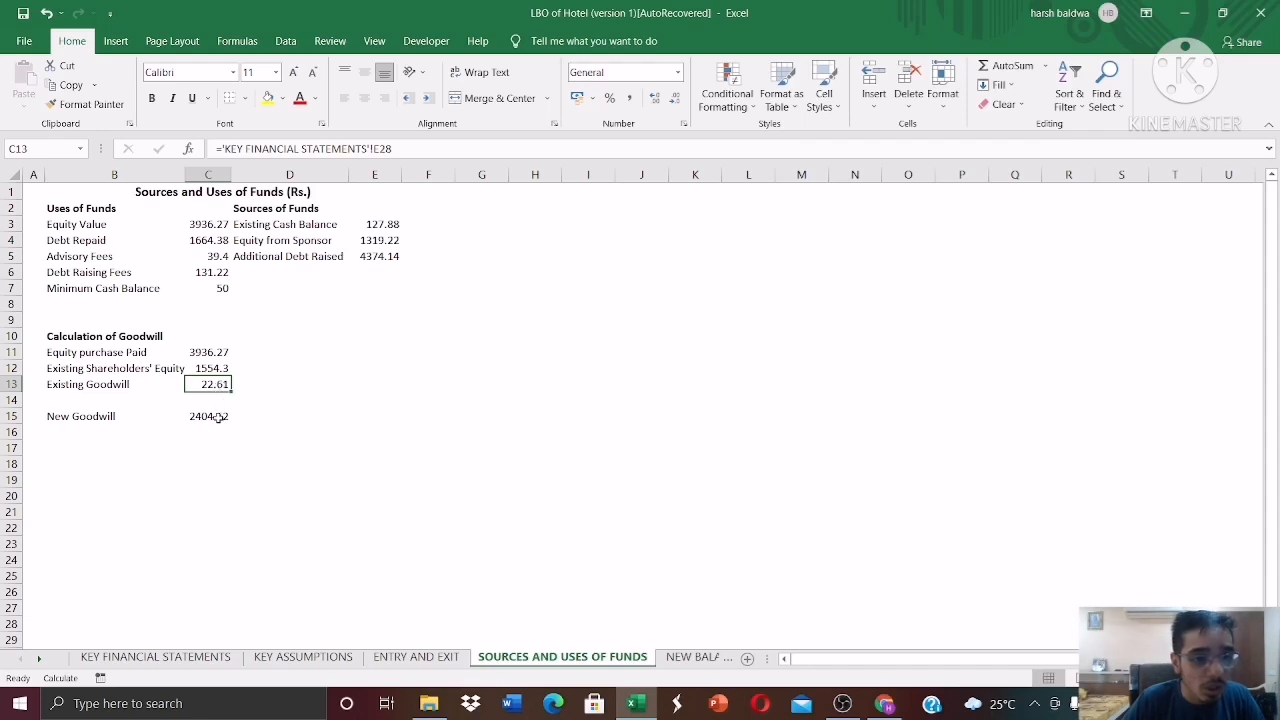
left_click(218, 416)
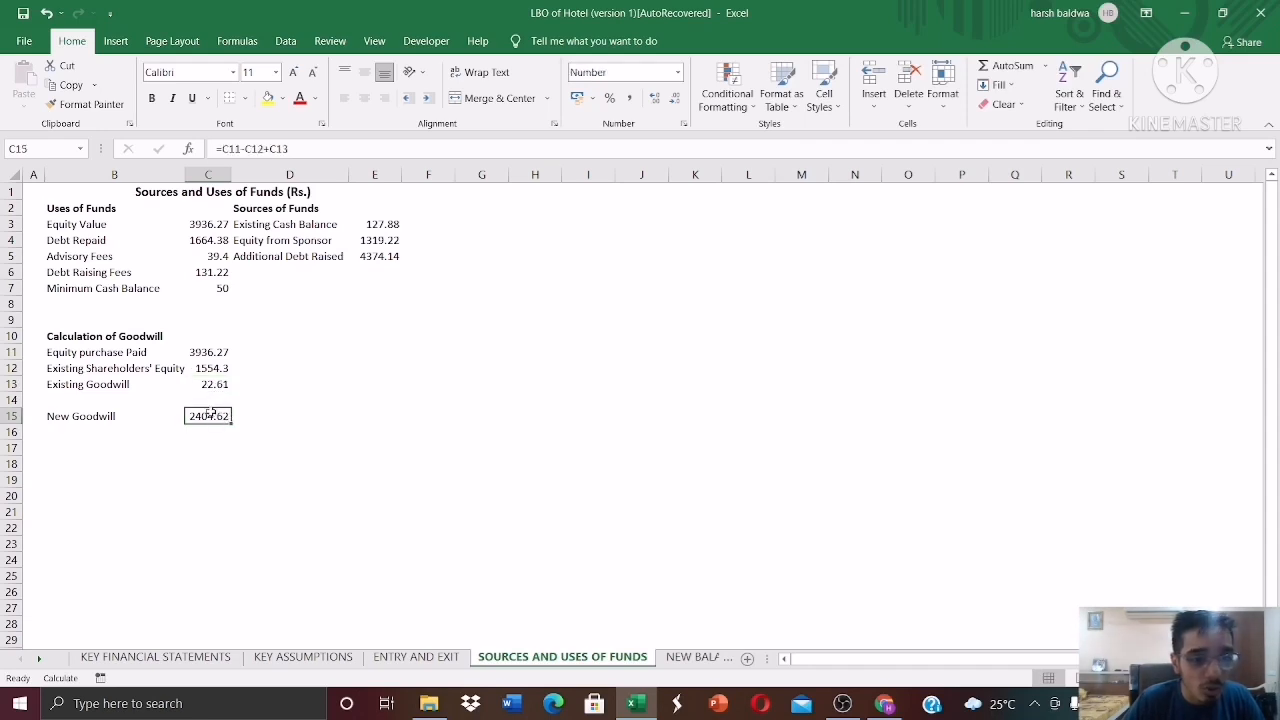
Examine the Cash & Equivalents adjustment on the new balance sheet and trace it to the minimum cash balance in the uses of funds.
left_click(679, 660)
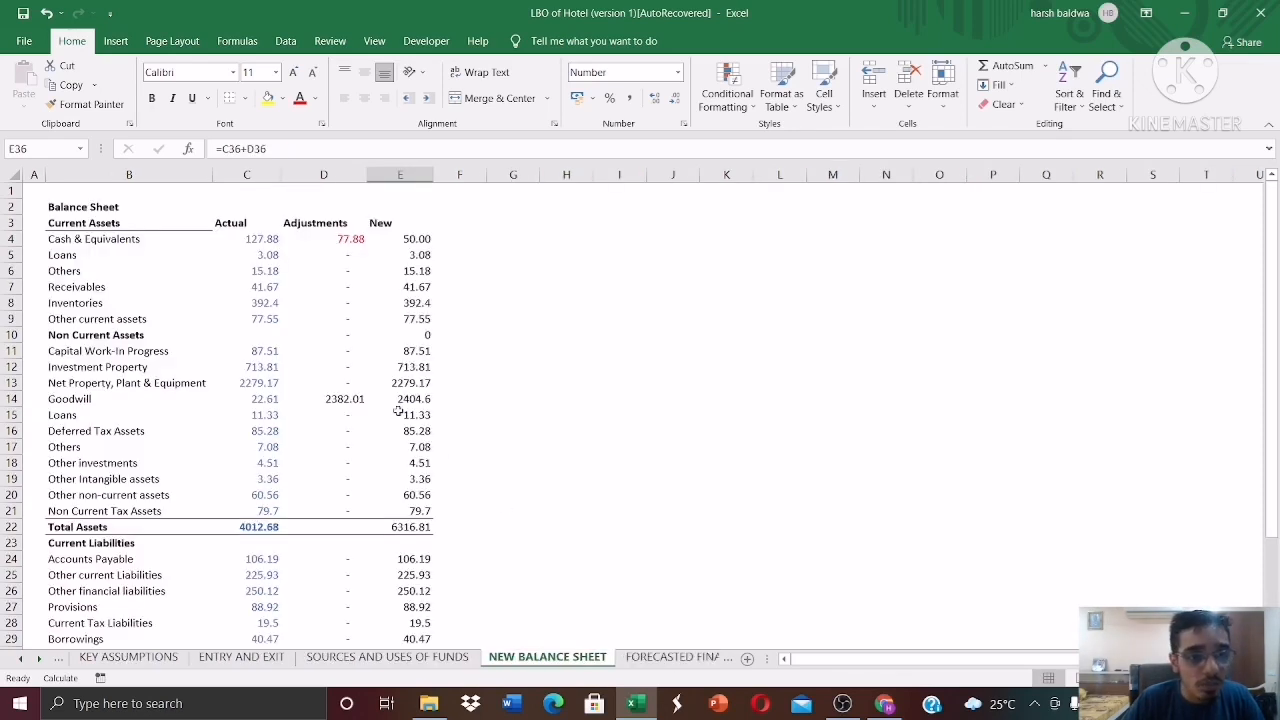
left_click(261, 239)
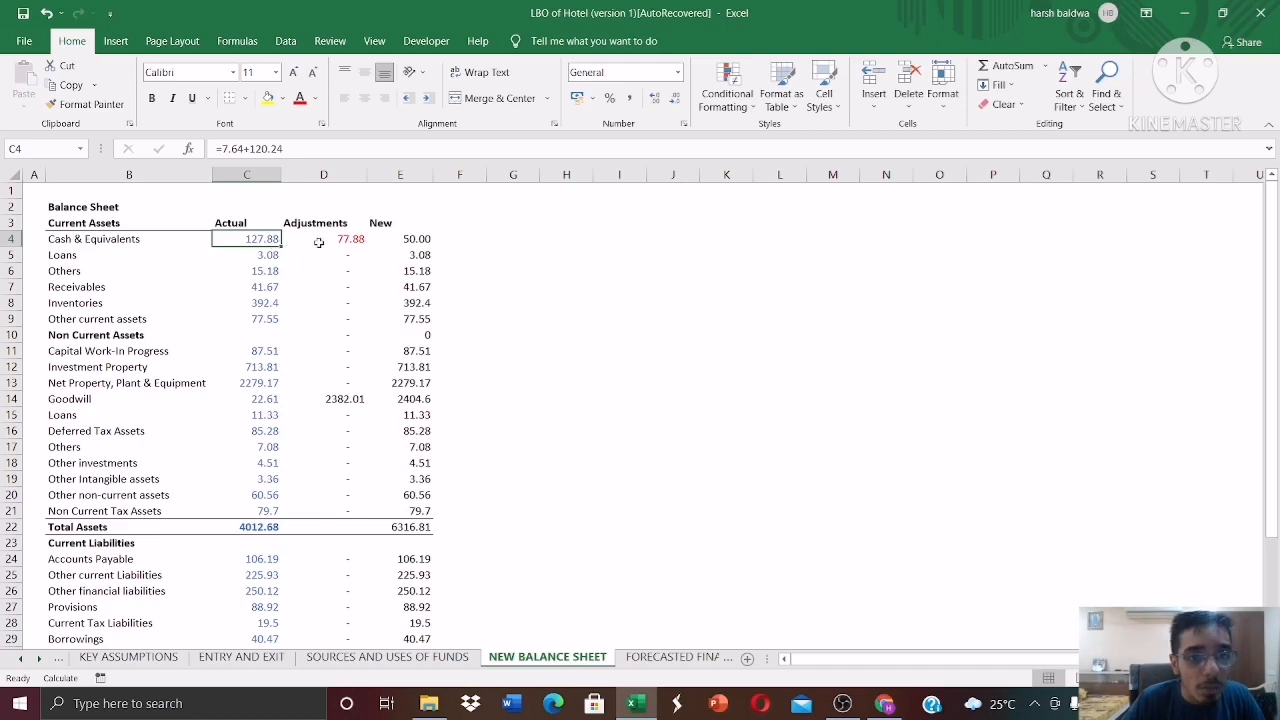
left_click(397, 238)
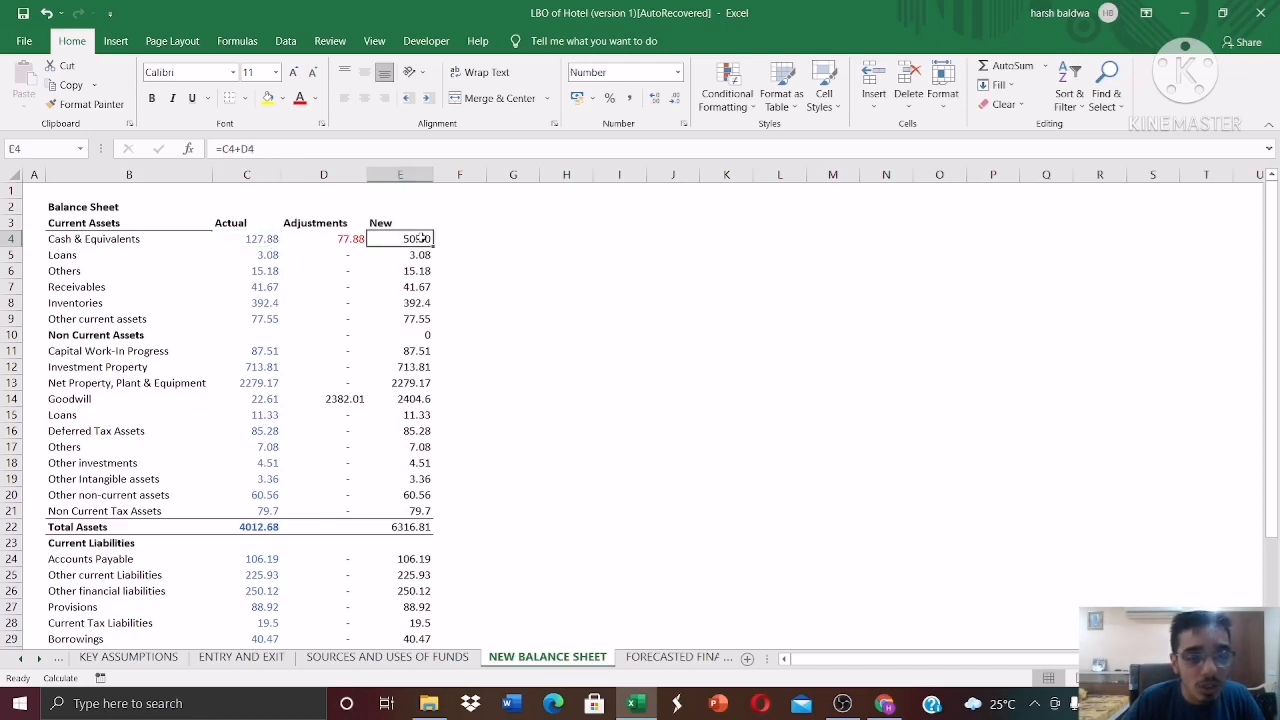
left_click(432, 660)
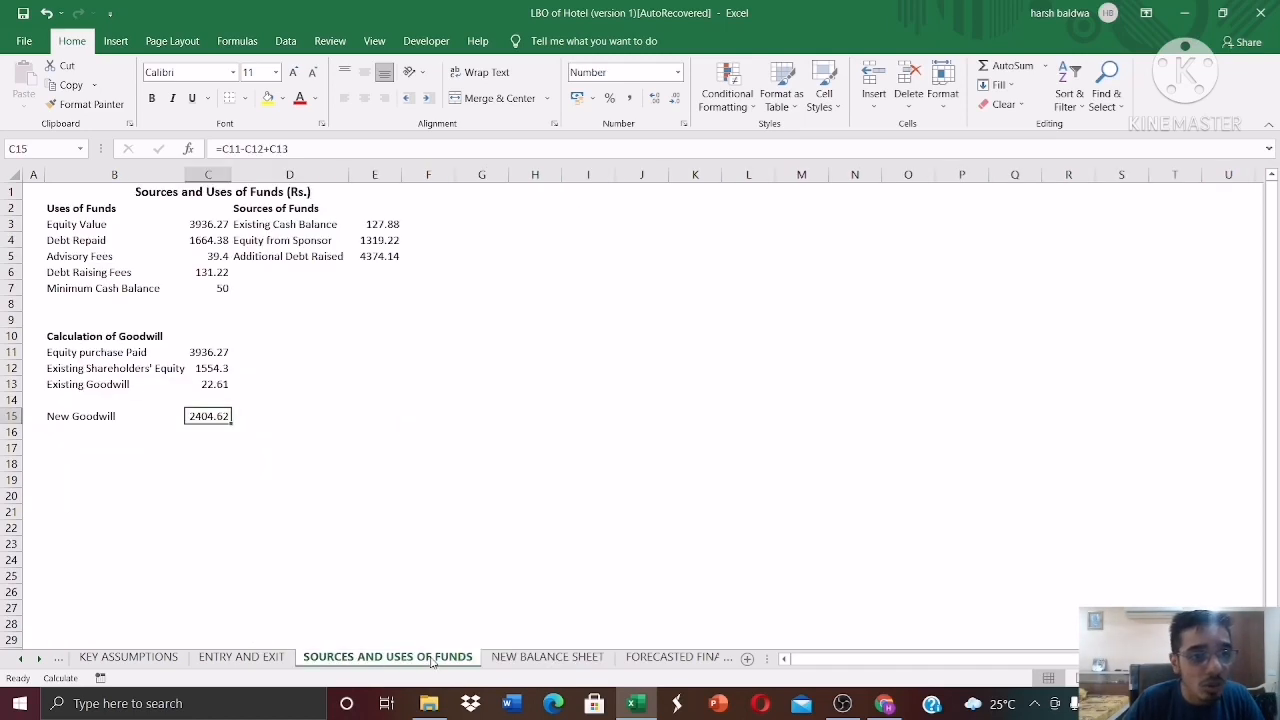
left_click_drag(228, 288, 224, 290)
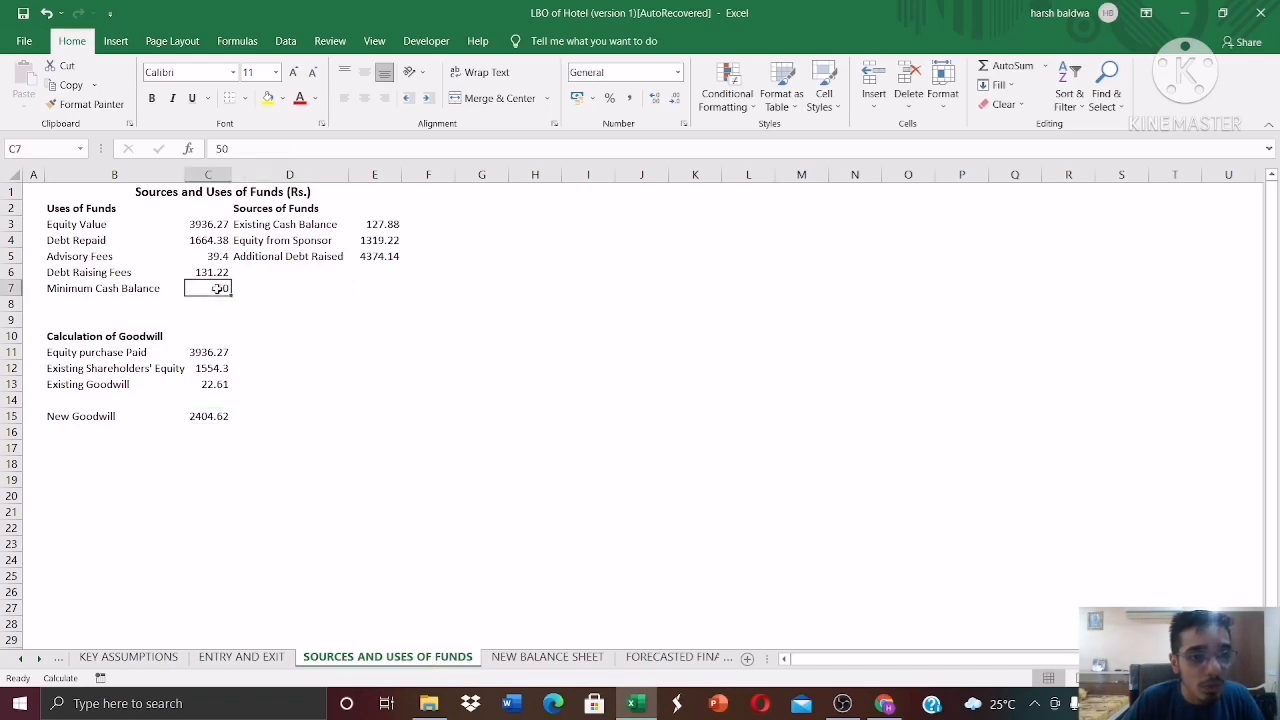
left_click(548, 656)
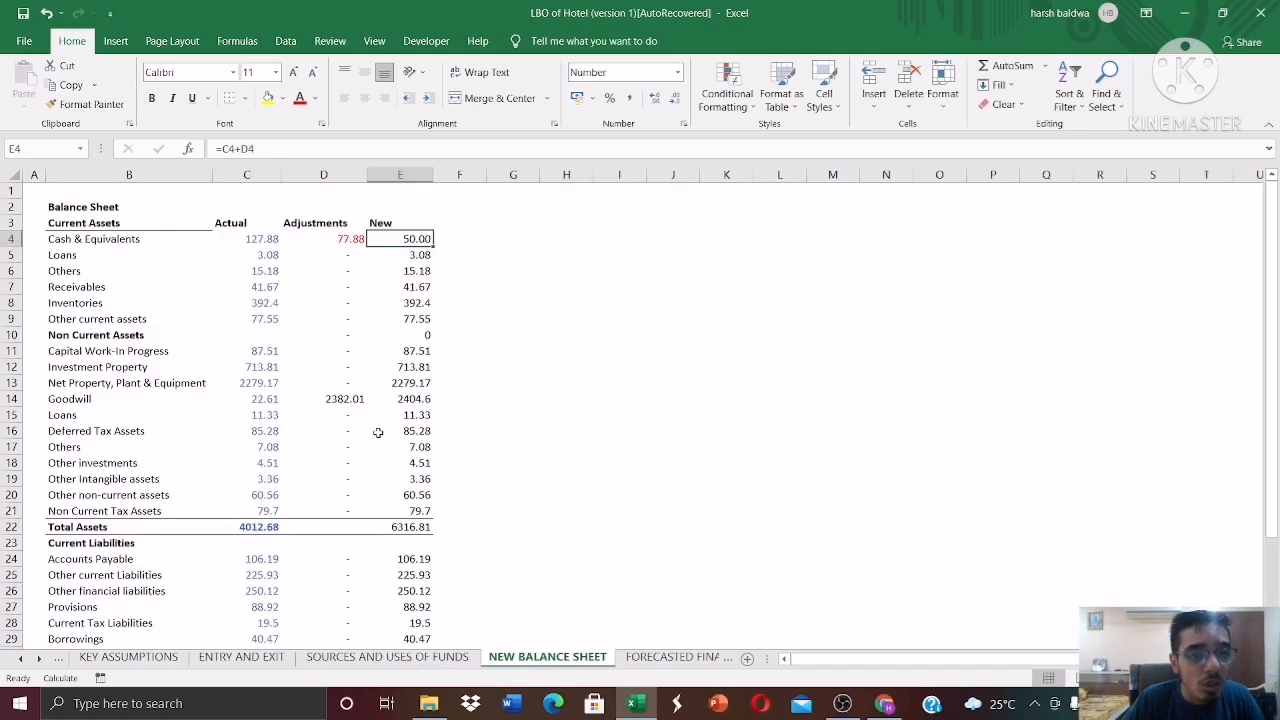
left_click(344, 240)
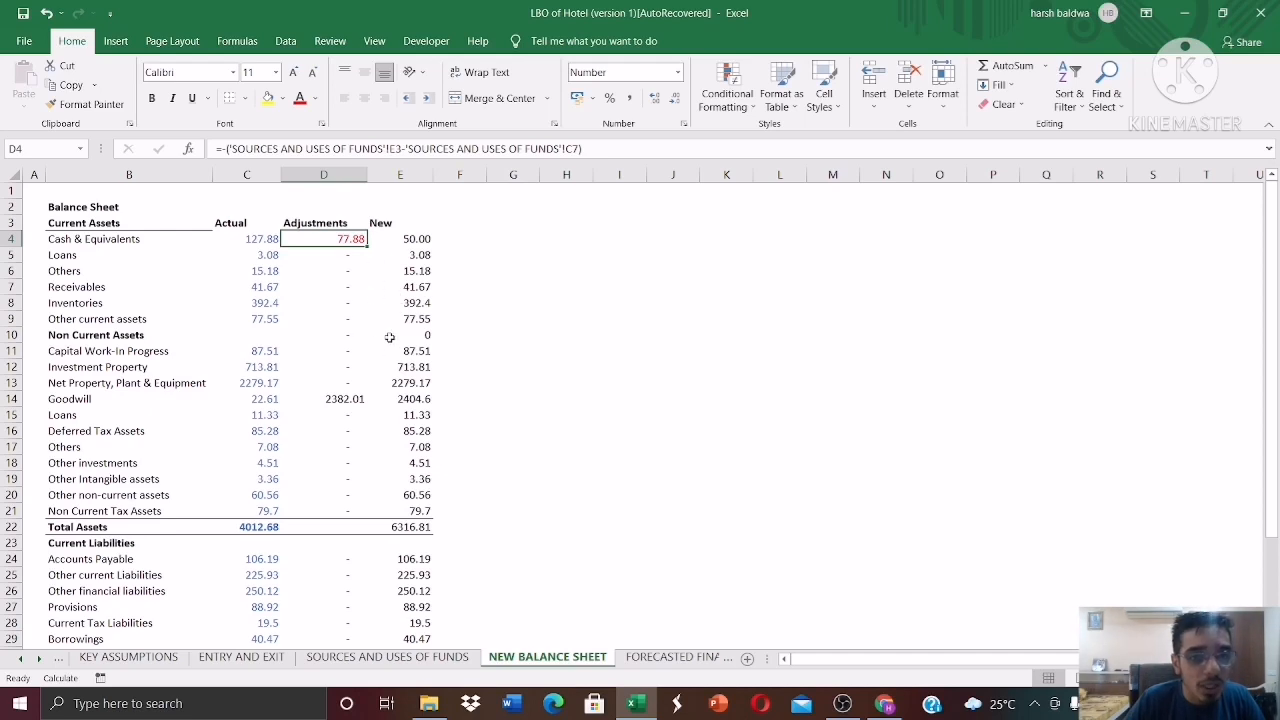
Inspect the Goodwill row's adjustment and new value formulas on the new balance sheet.
left_click(354, 396)
left_click(395, 400)
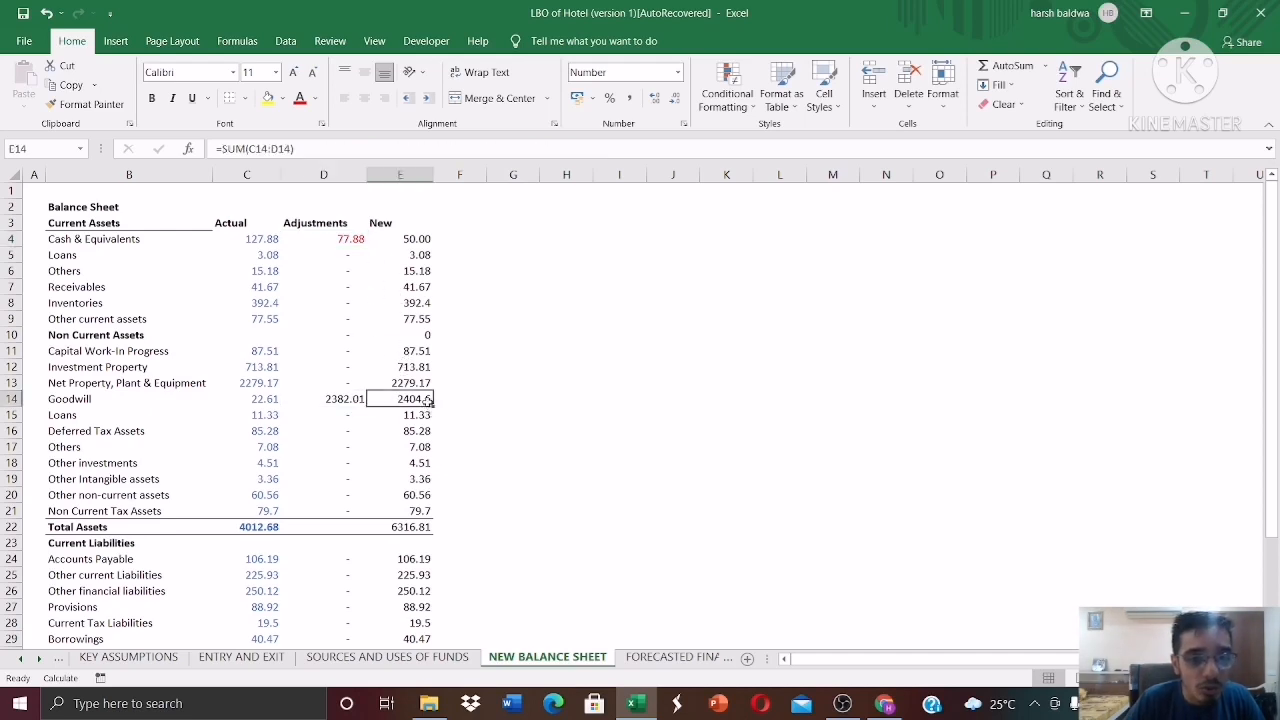
left_click(349, 399)
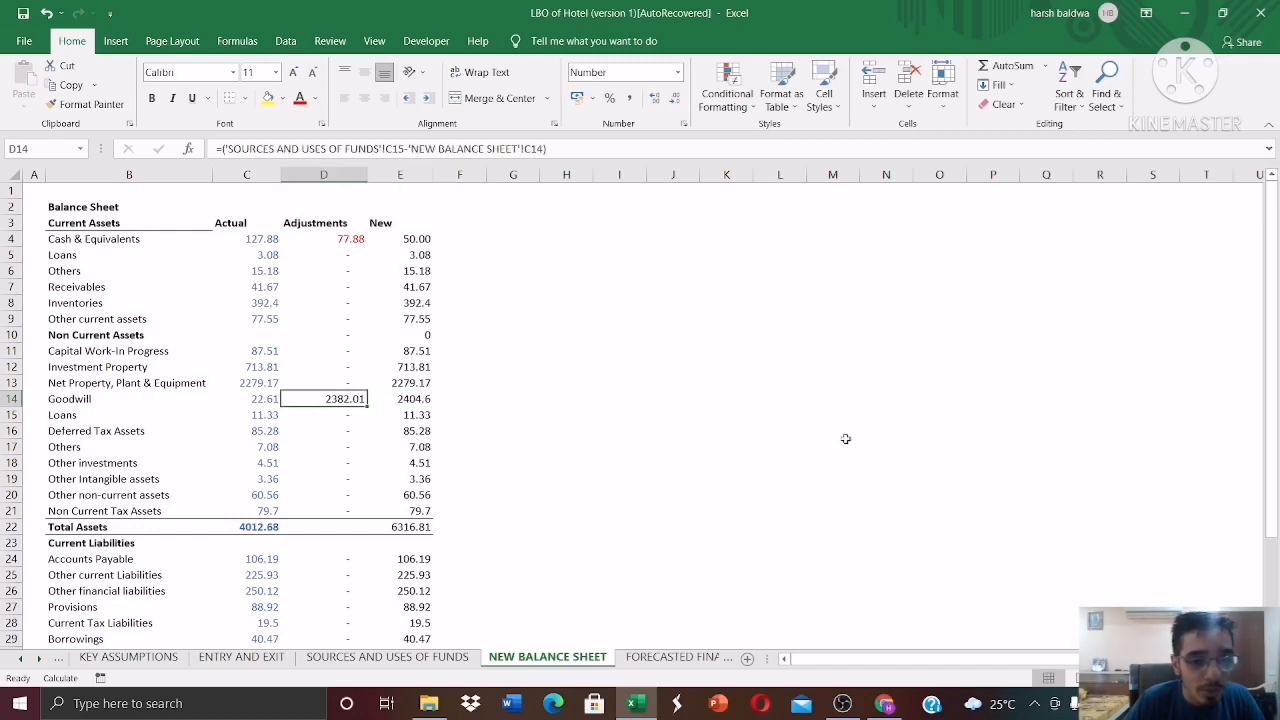
Review the non-current Borrowings row on the new balance sheet and compare its new value with the Additional Debt Raised in the sources of funds.
left_click_drag(1271, 380, 1272, 517)
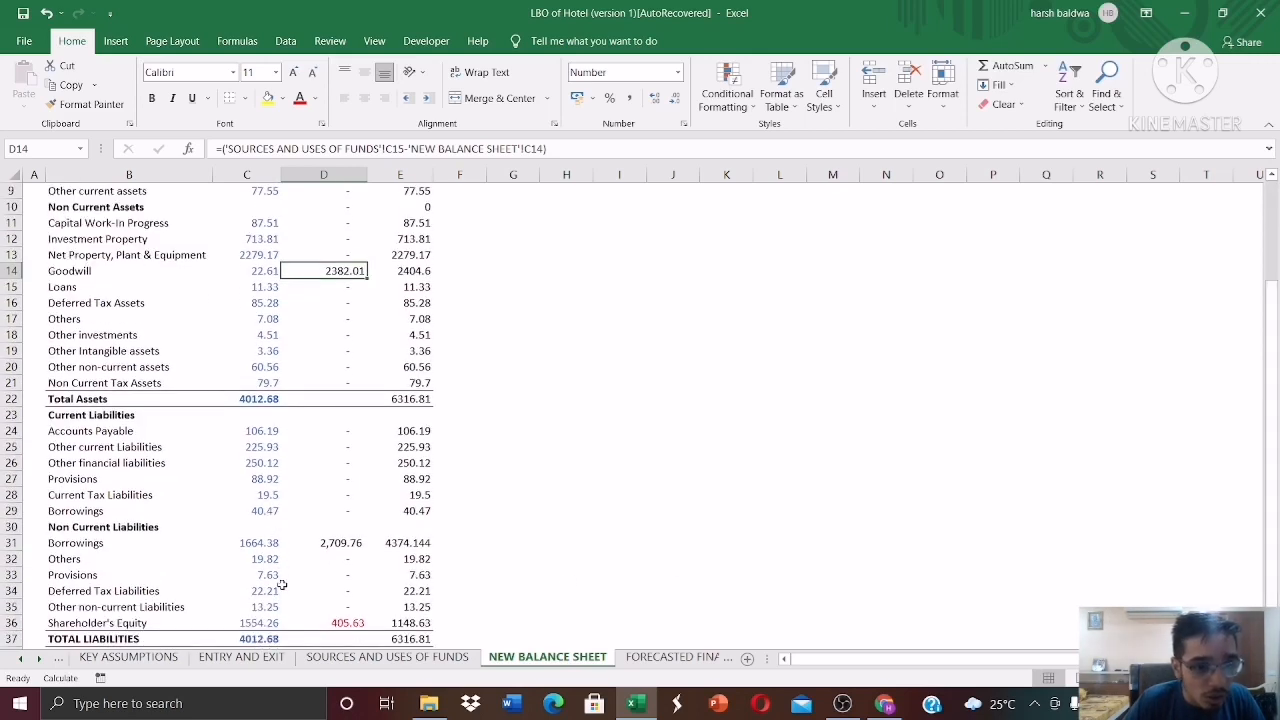
left_click(336, 549)
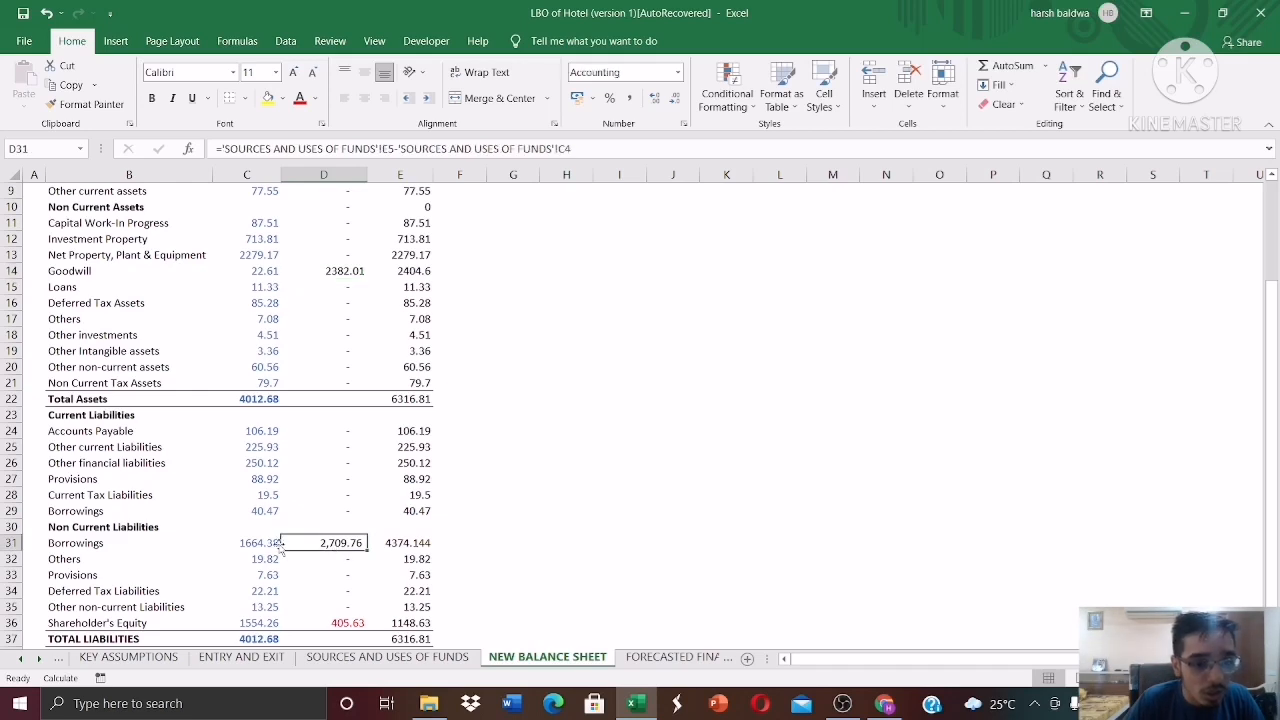
left_click(263, 543)
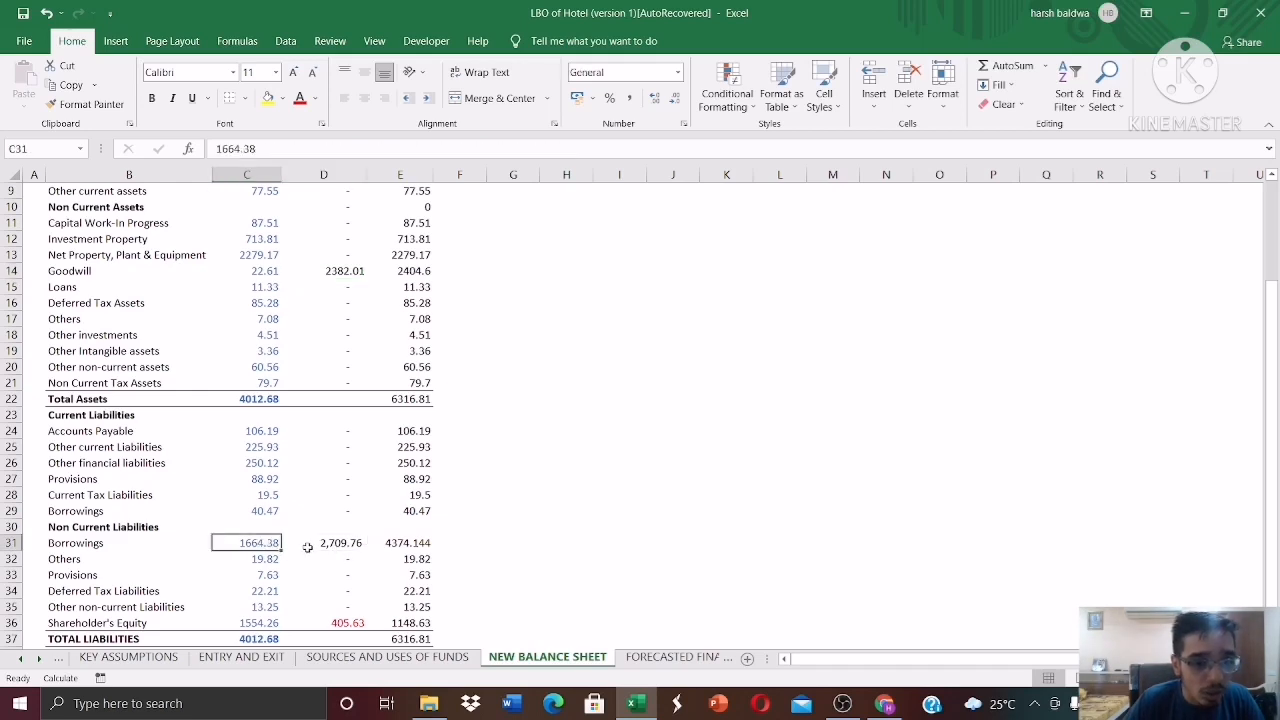
left_click(419, 543)
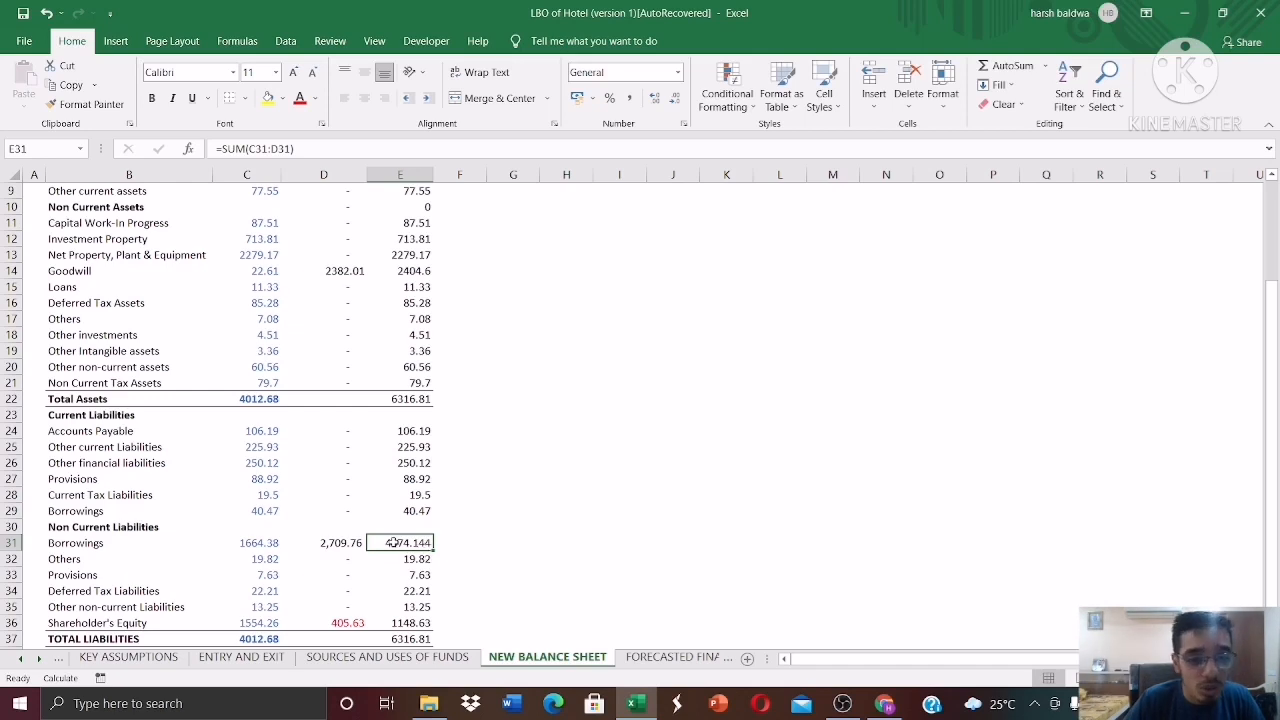
left_click(397, 657)
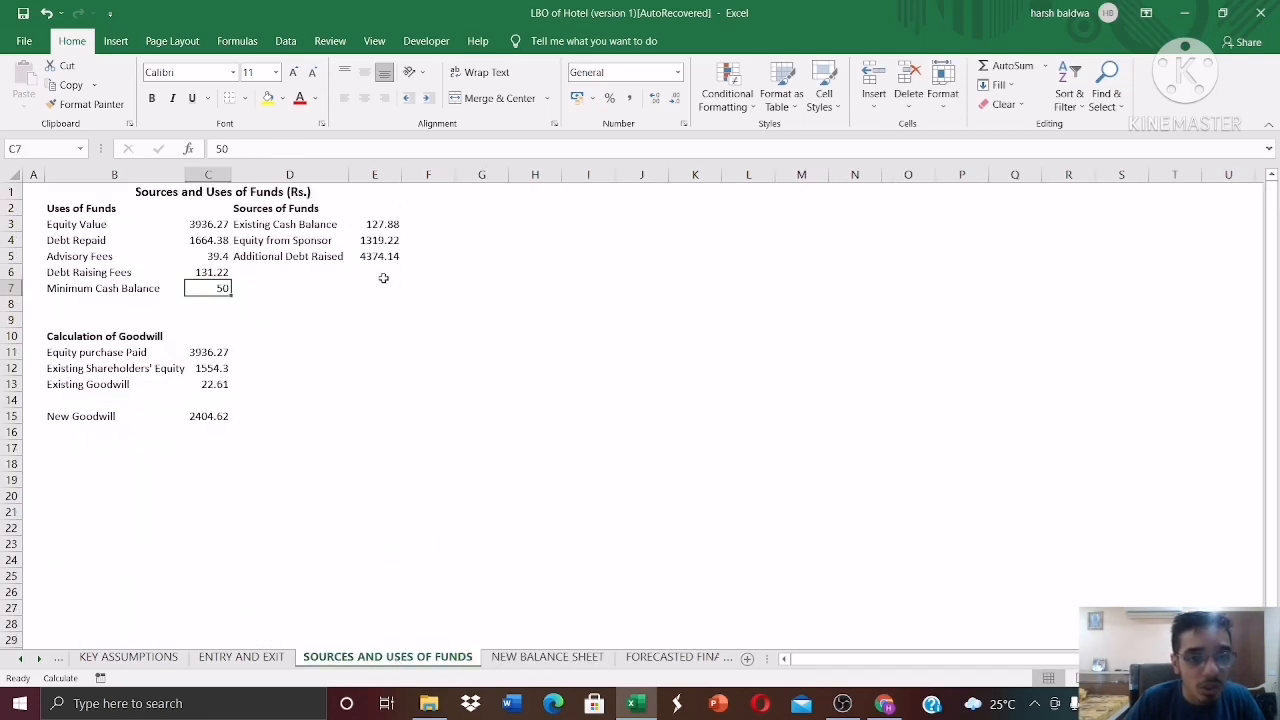
left_click(543, 659)
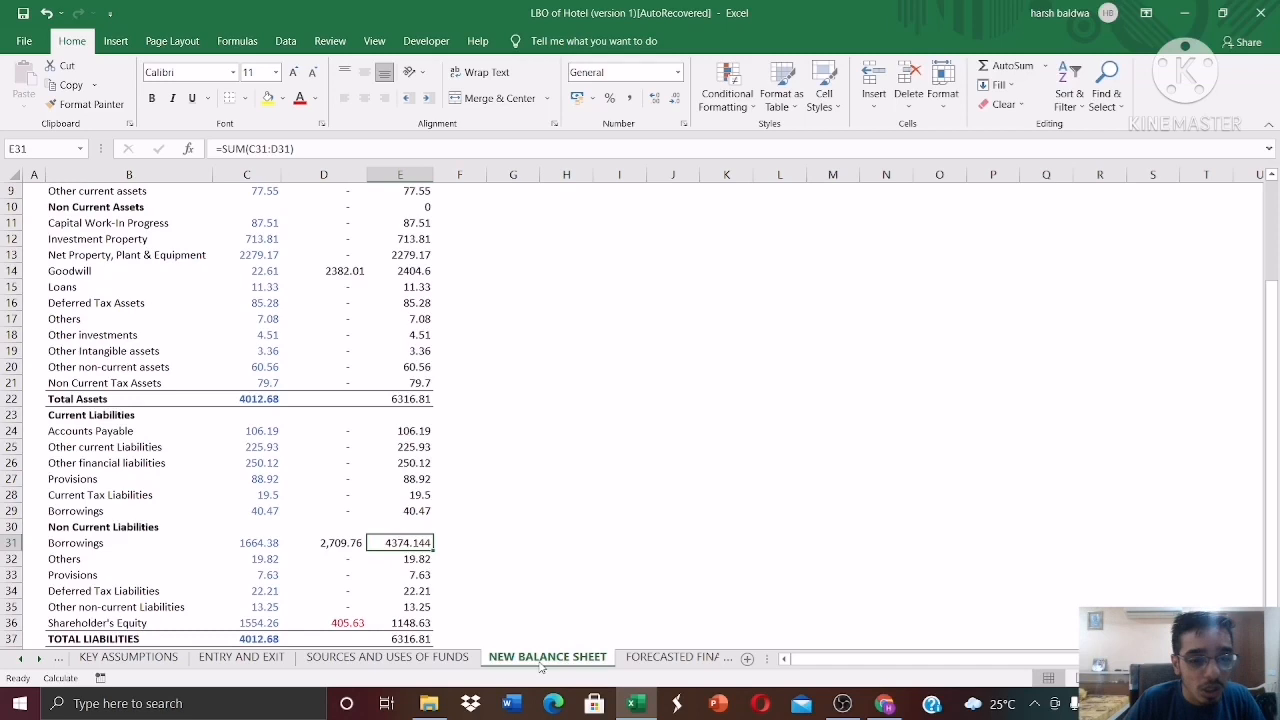
Inspect the adjustment formulas for non-current Borrowings and Shareholder's Equity, plus the new Shareholder's Equity formula on the new balance sheet.
left_click(350, 543)
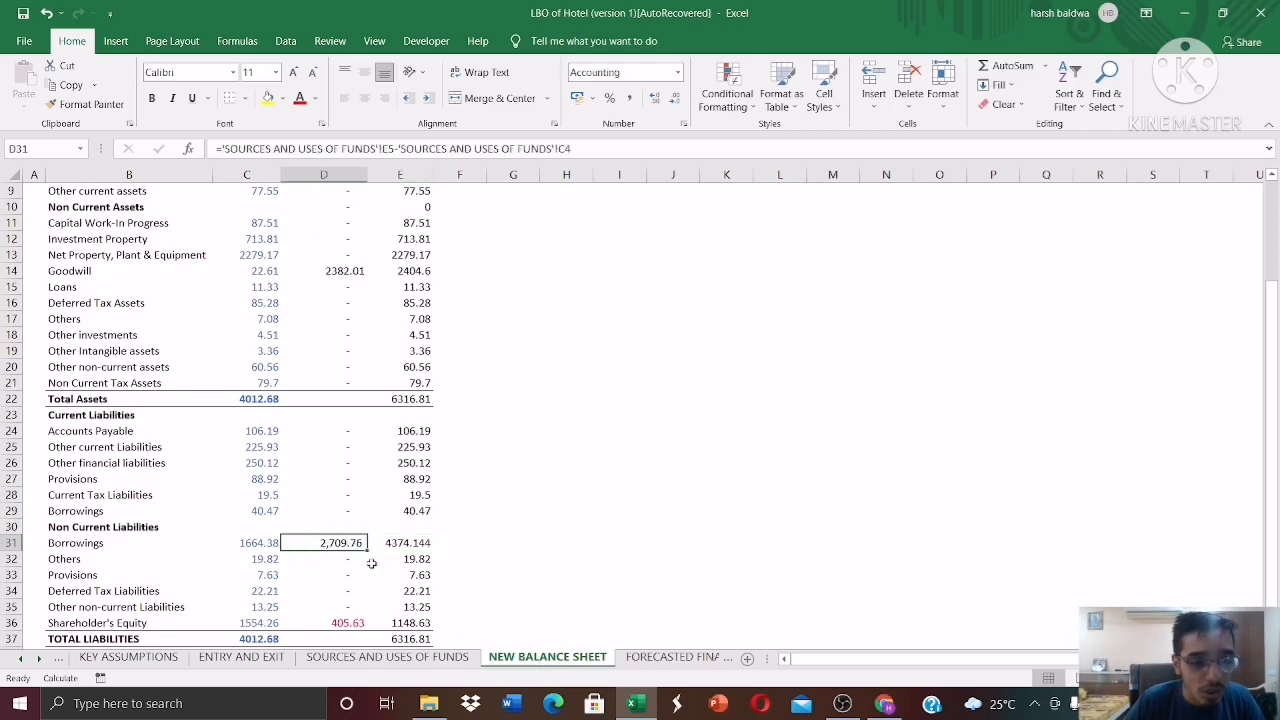
left_click(364, 623)
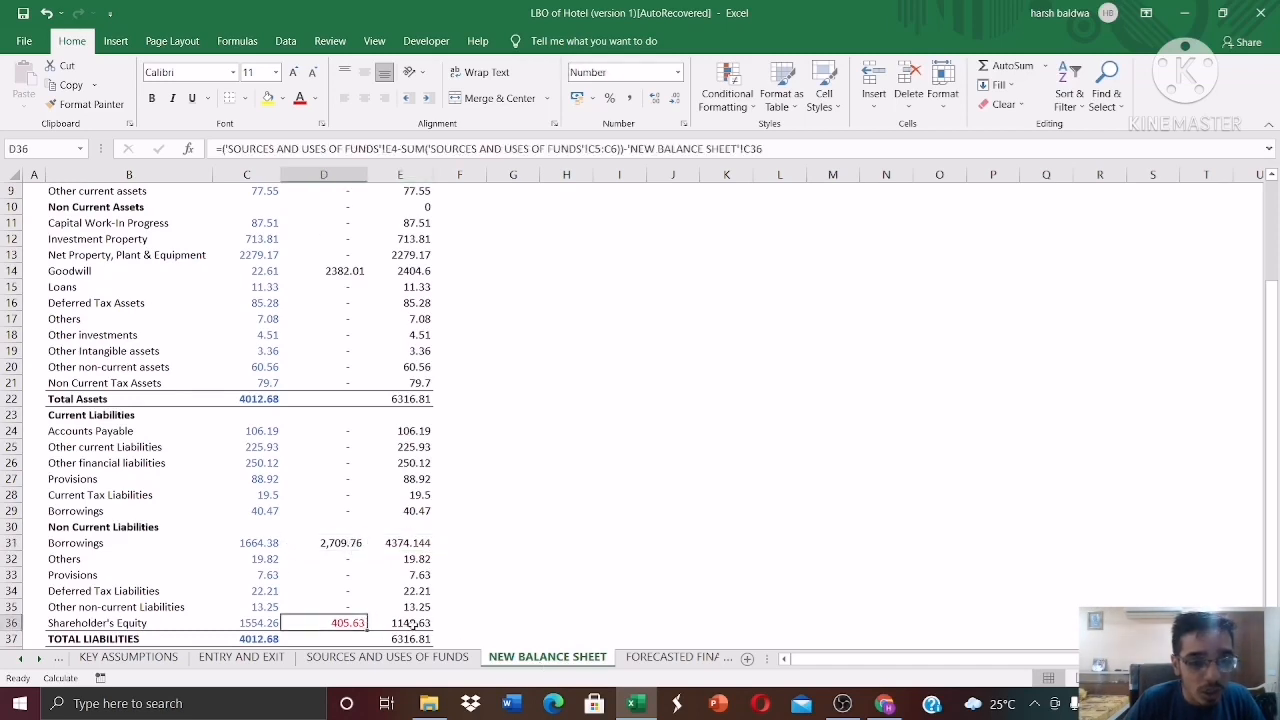
left_click(414, 624)
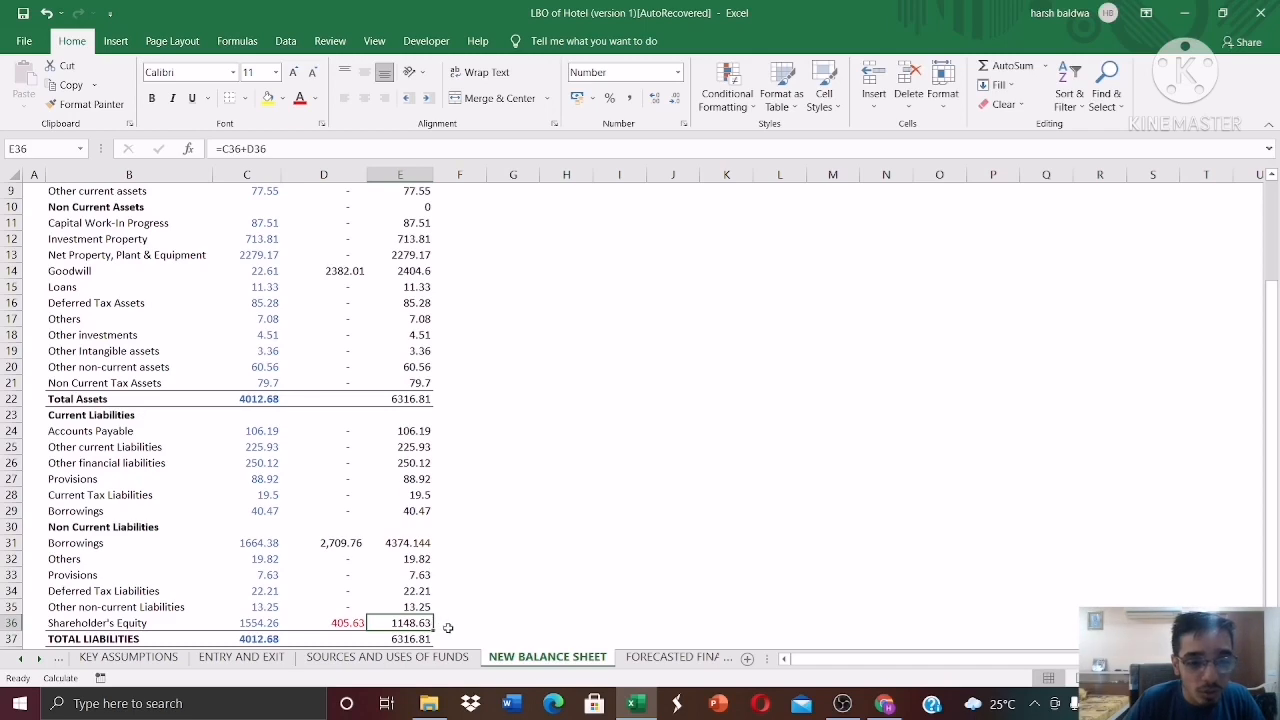
Examine the Equity from Sponsor, Advisory Fees and Debt Raising Fees formulas in the sources and uses of funds behind the equity adjustment.
left_click(432, 656)
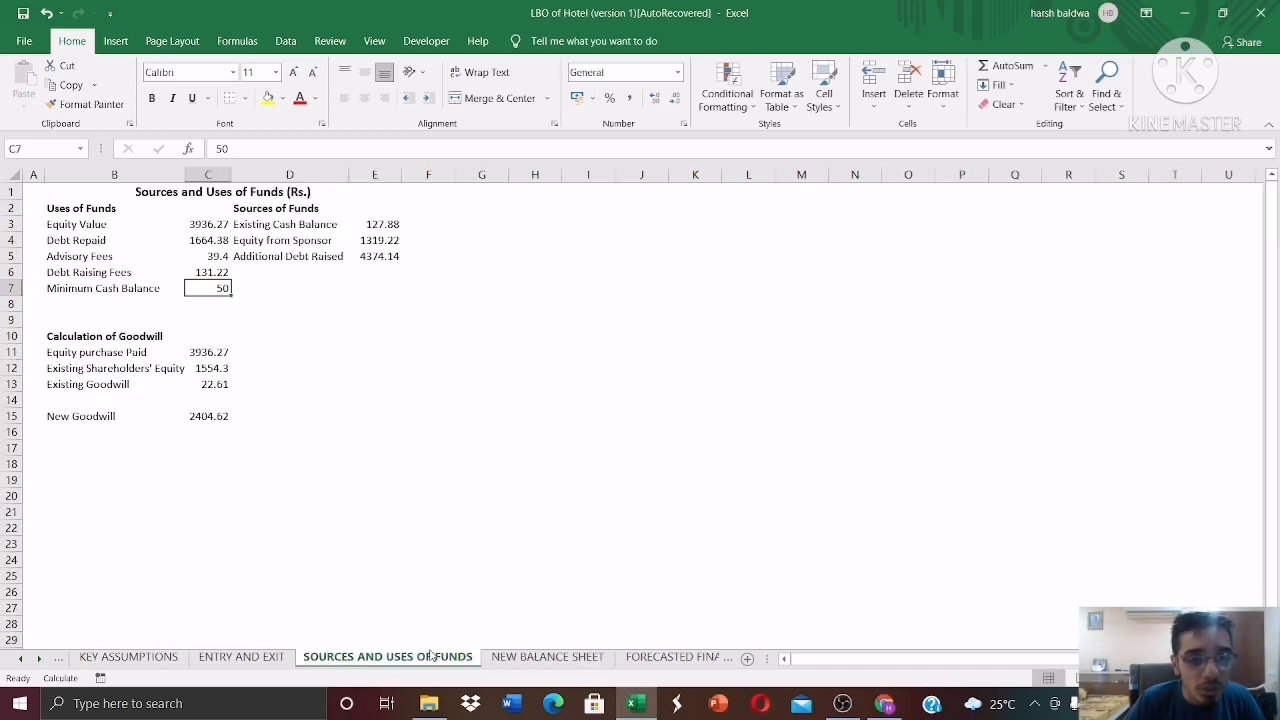
left_click(372, 243)
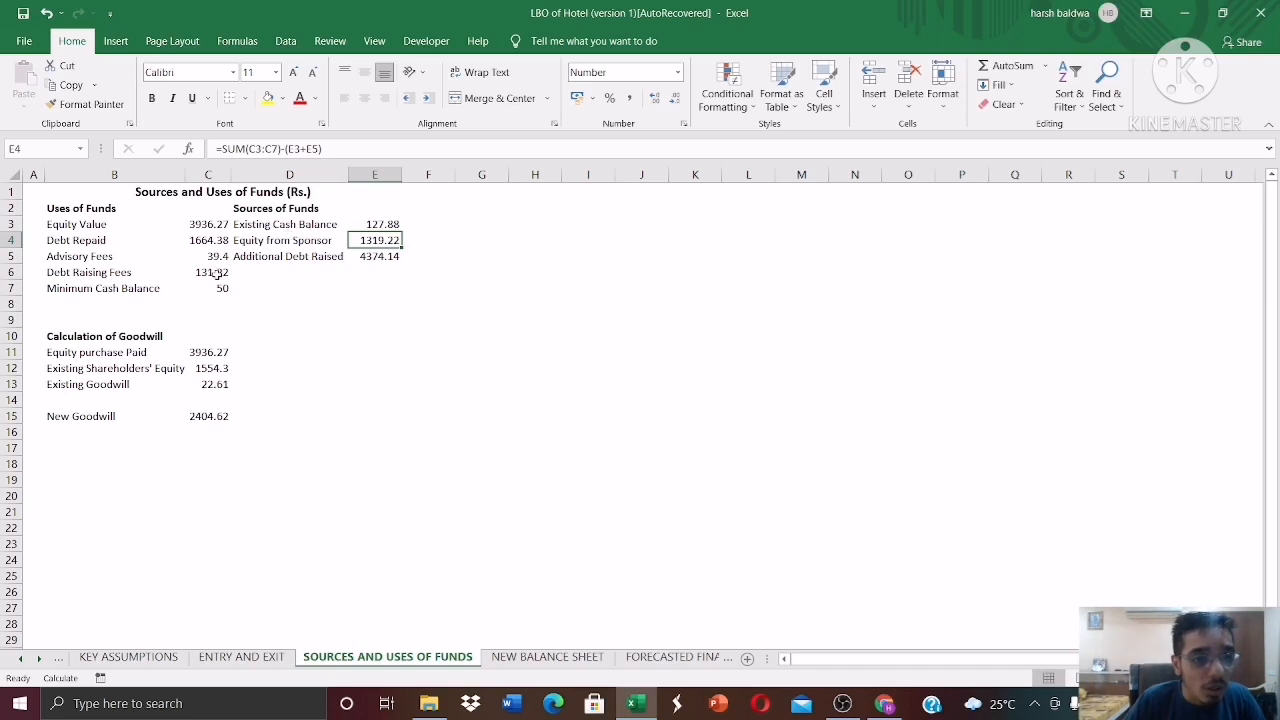
left_click(217, 274)
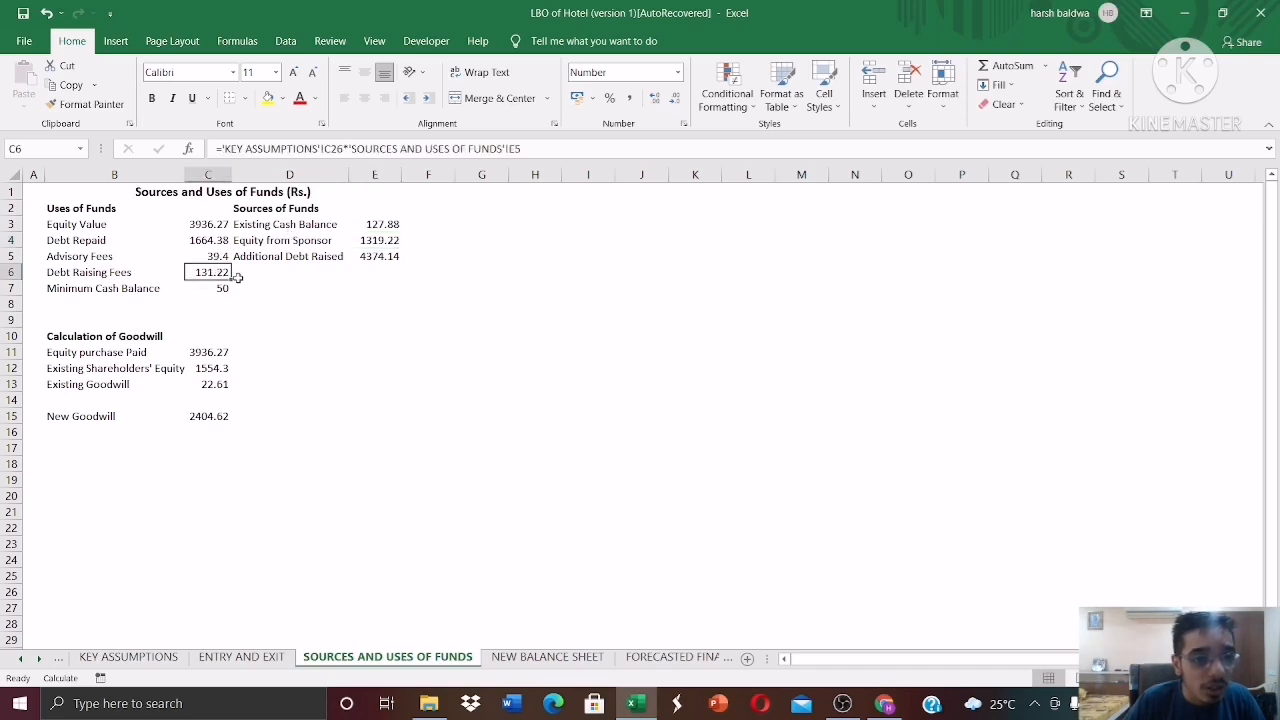
left_click(213, 292)
left_click(215, 272)
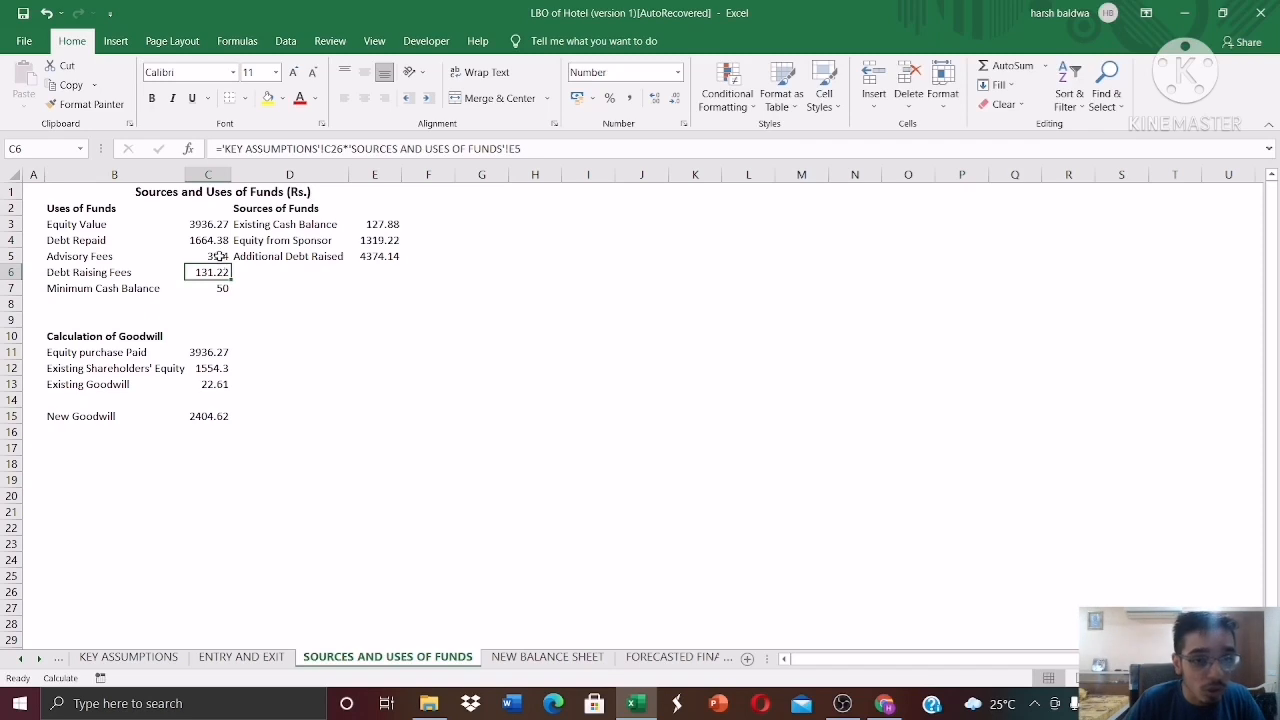
left_click(215, 257)
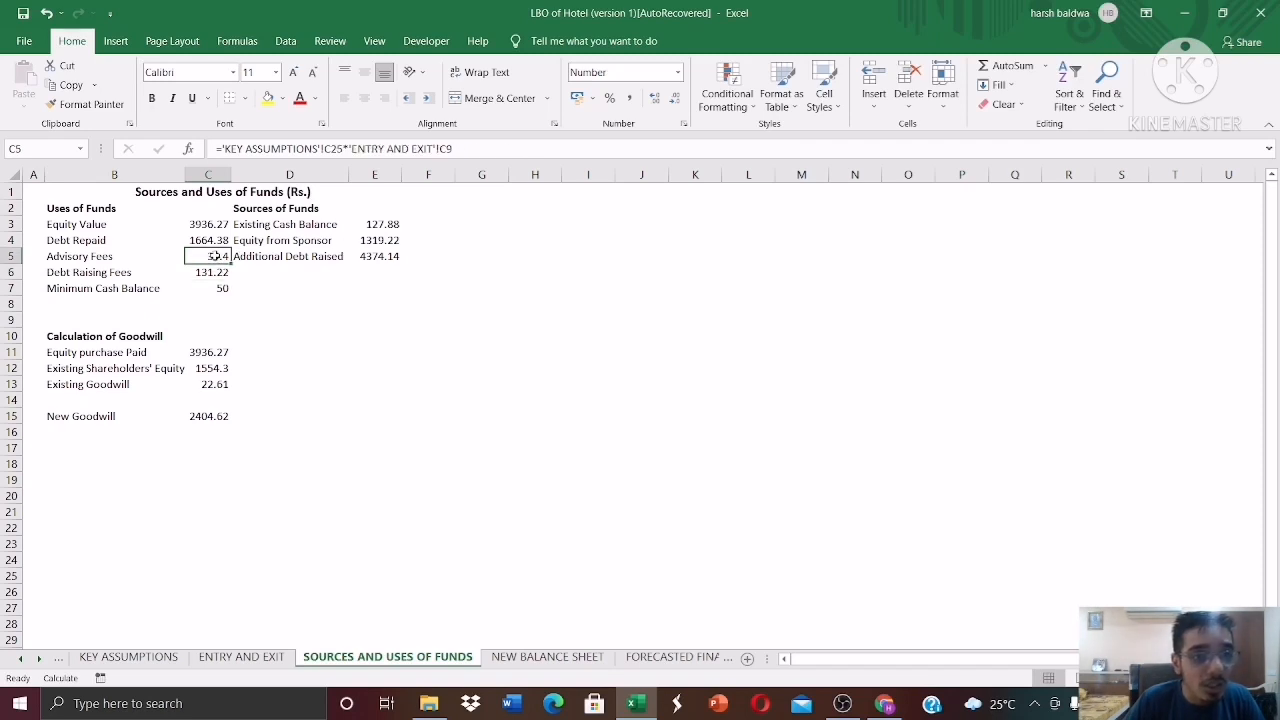
left_click(213, 271)
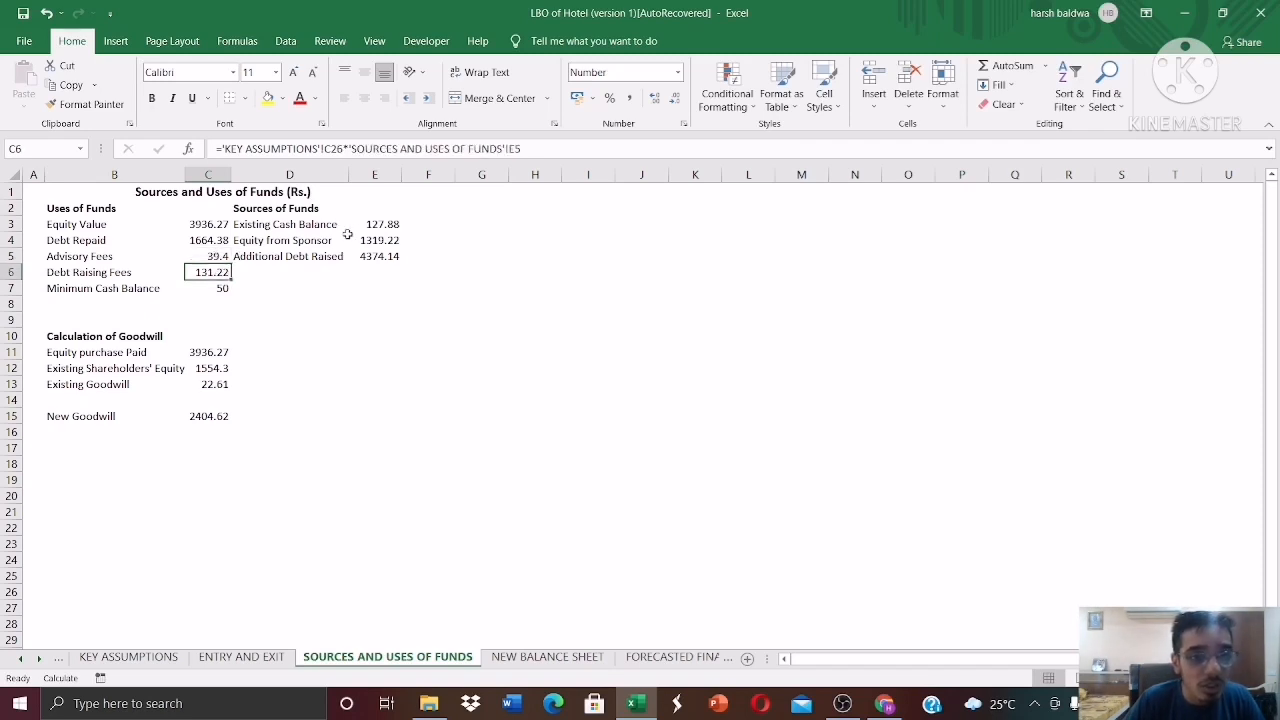
left_click(380, 242)
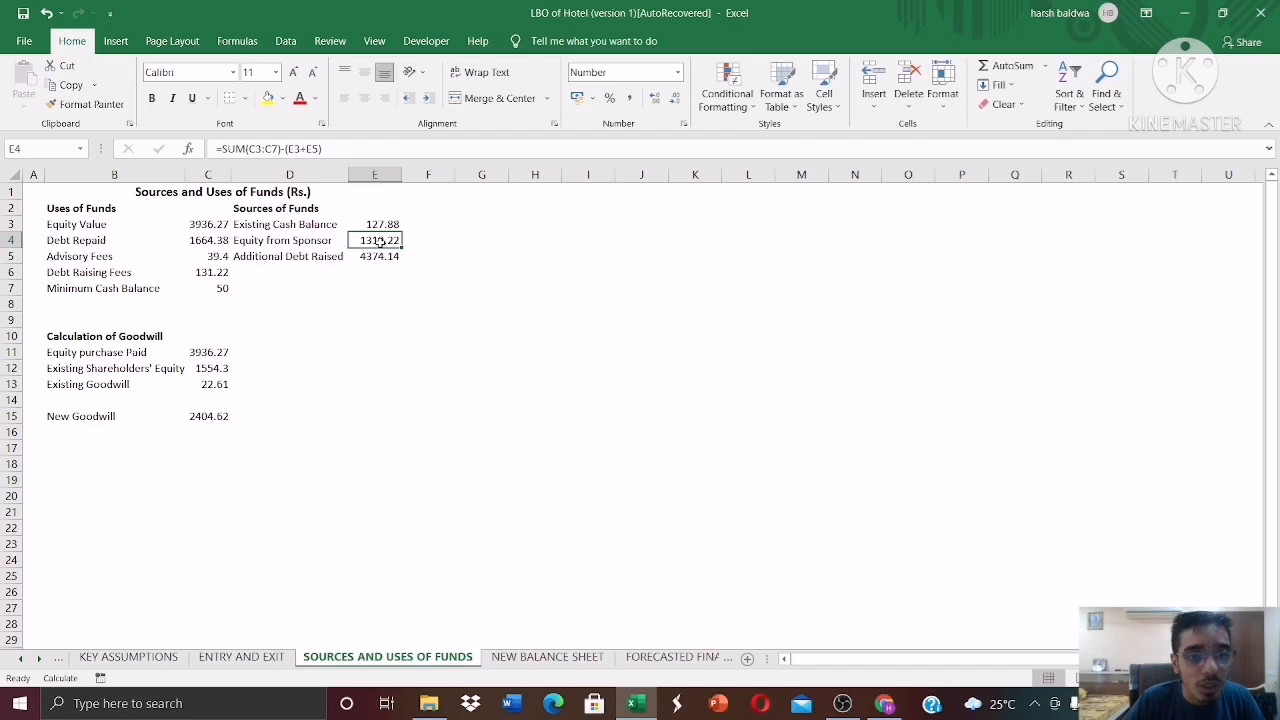
Return to the new balance sheet and recheck the Shareholder's Equity adjustment against its new value.
left_click(547, 658)
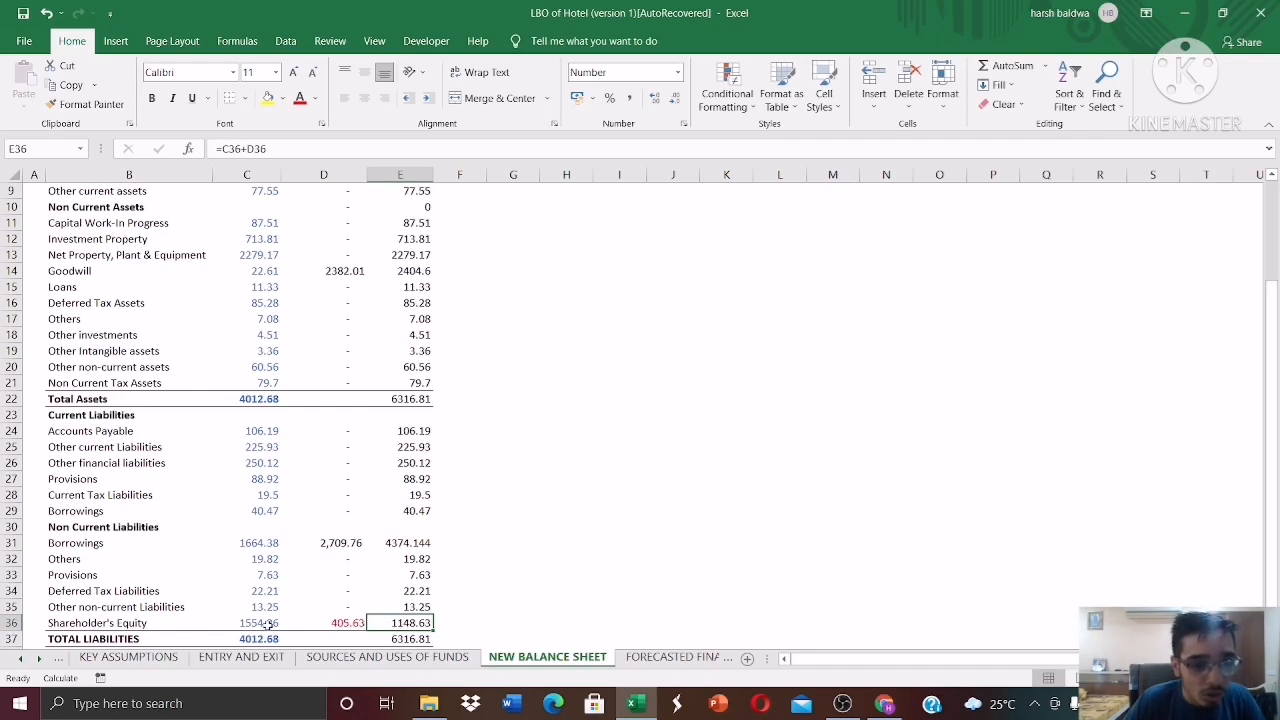
left_click(343, 625)
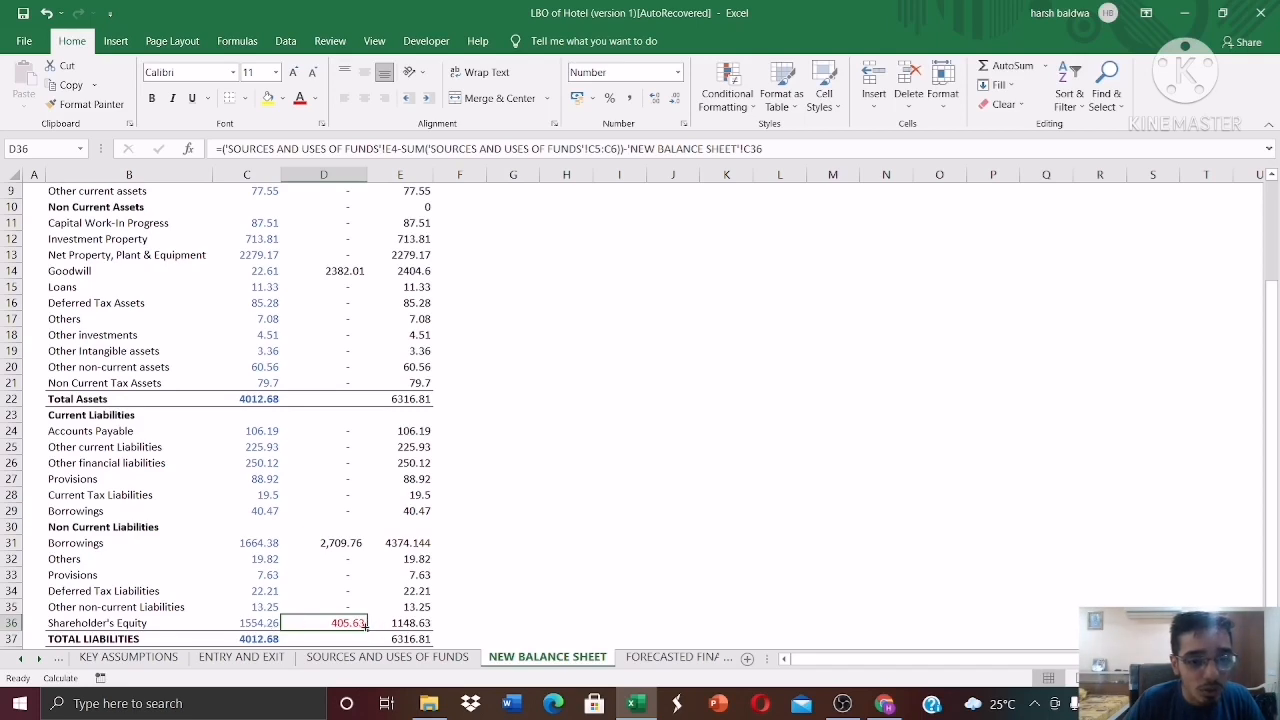
left_click(393, 625)
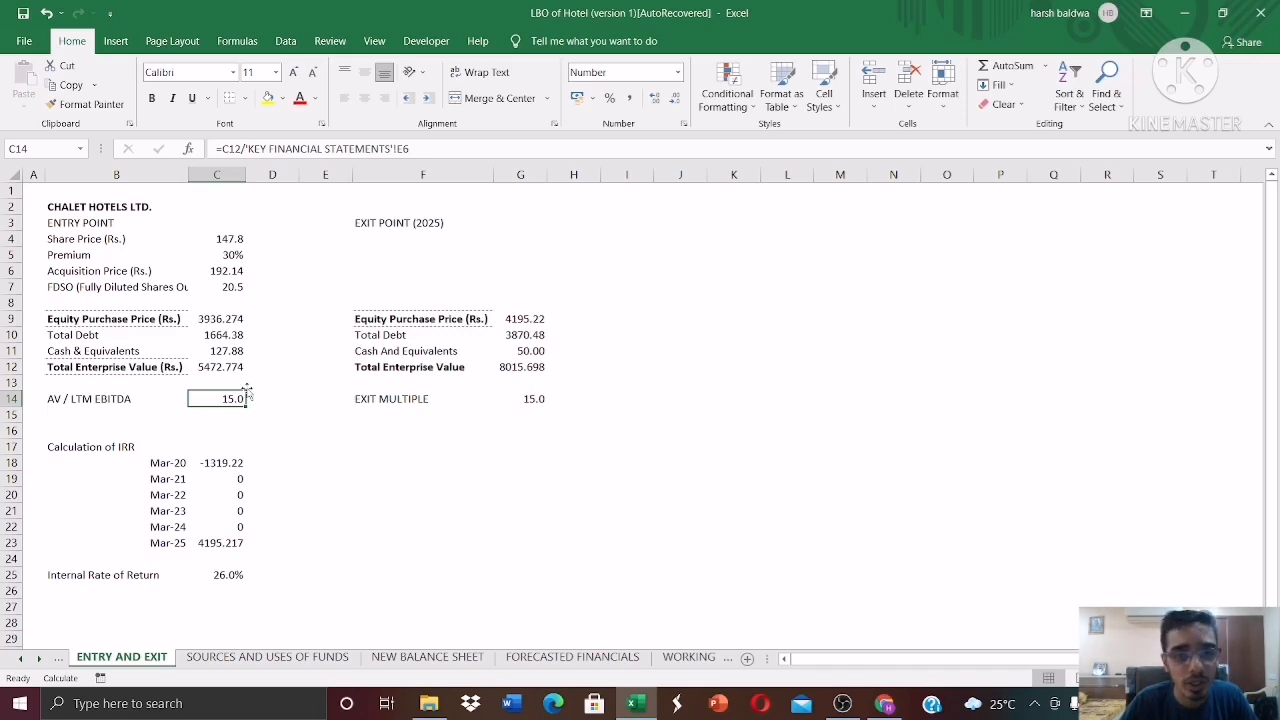
Open the forecasted financials and review the Revenue row across the actual years and the Mar-21E to Mar-25E estimates.
left_click(572, 657)
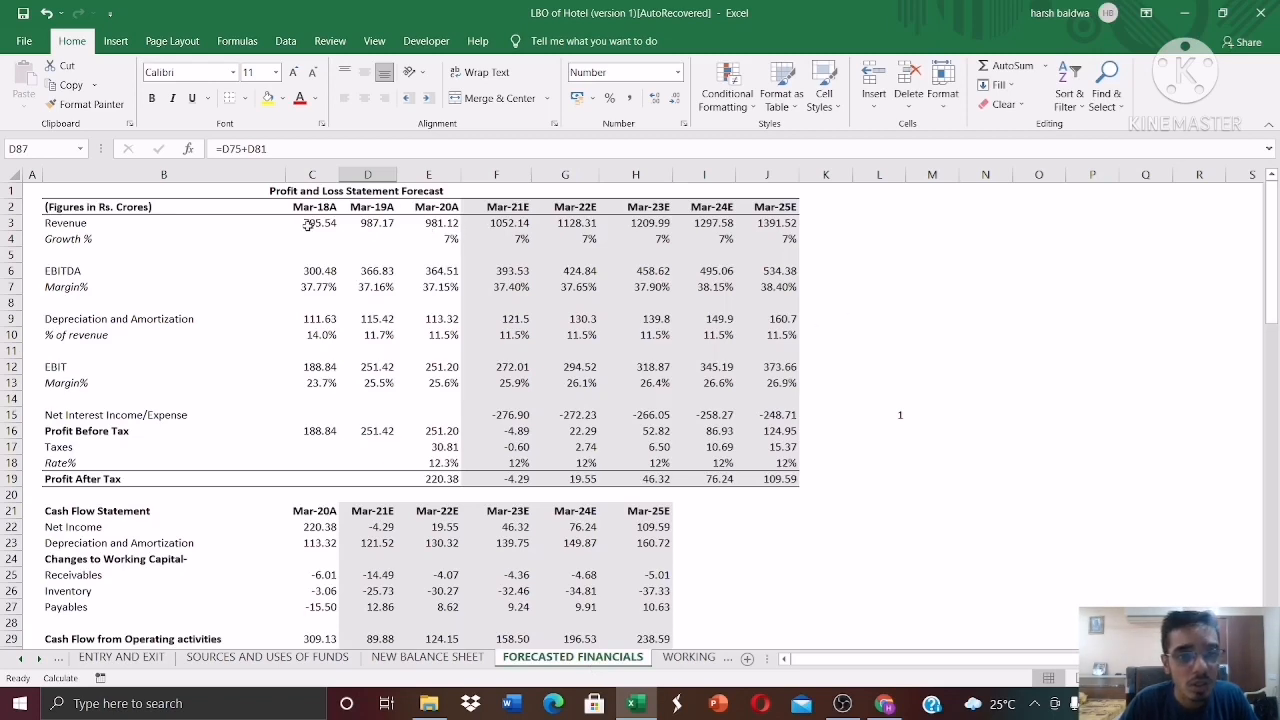
left_click_drag(310, 226, 418, 225)
left_click(436, 208)
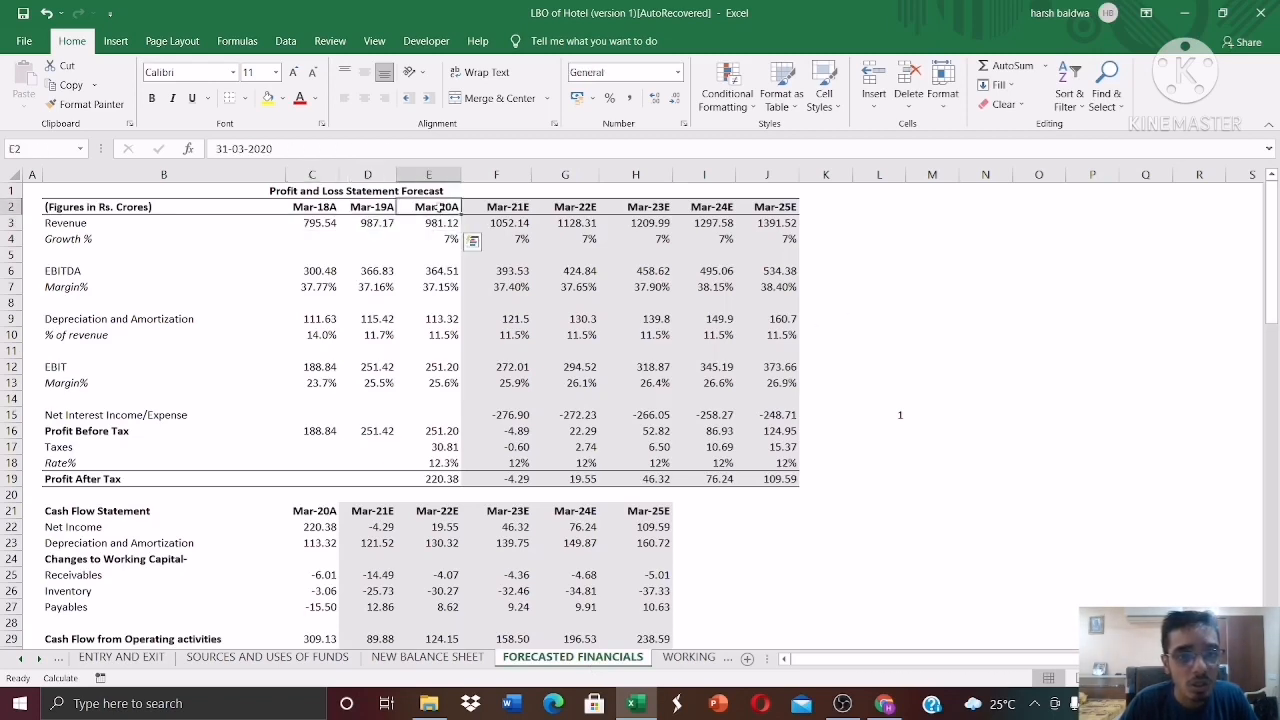
left_click(512, 209)
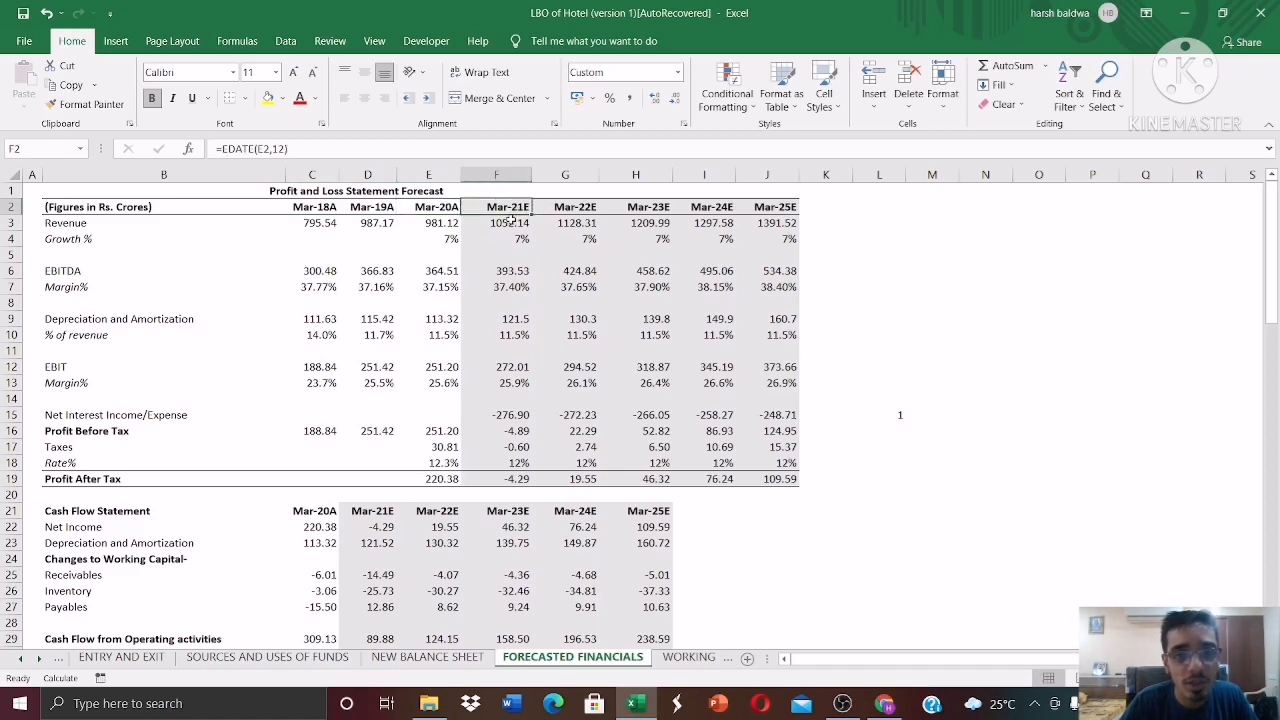
left_click_drag(496, 223, 766, 227)
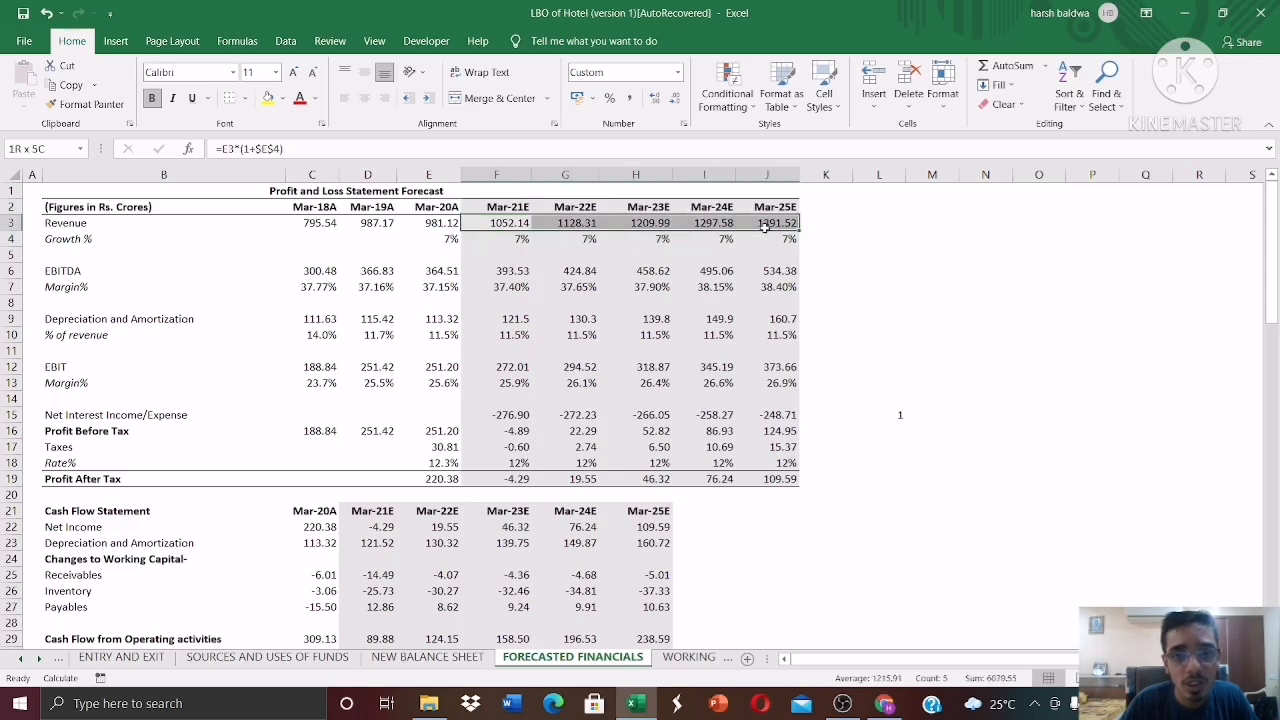
Trace the revenue Growth % input to the CAGR formula in the key financial statements, and return to the forecasted financials.
left_click(443, 242)
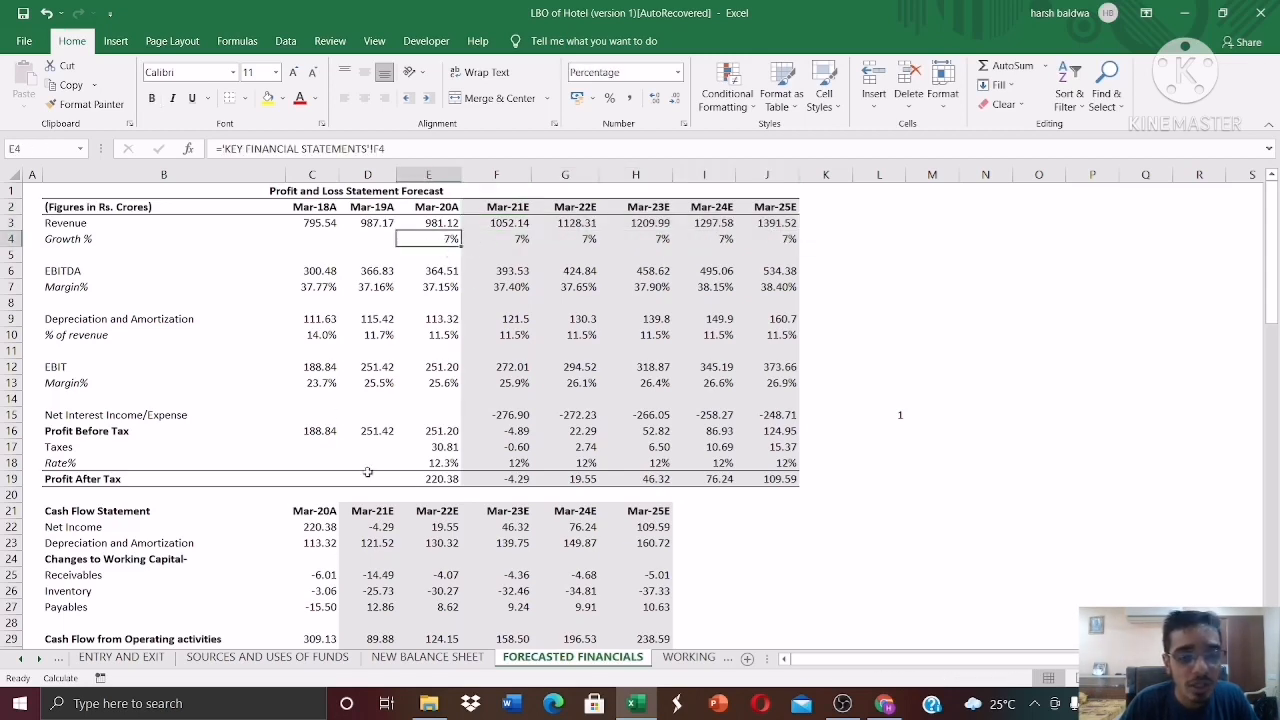
left_click(62, 658)
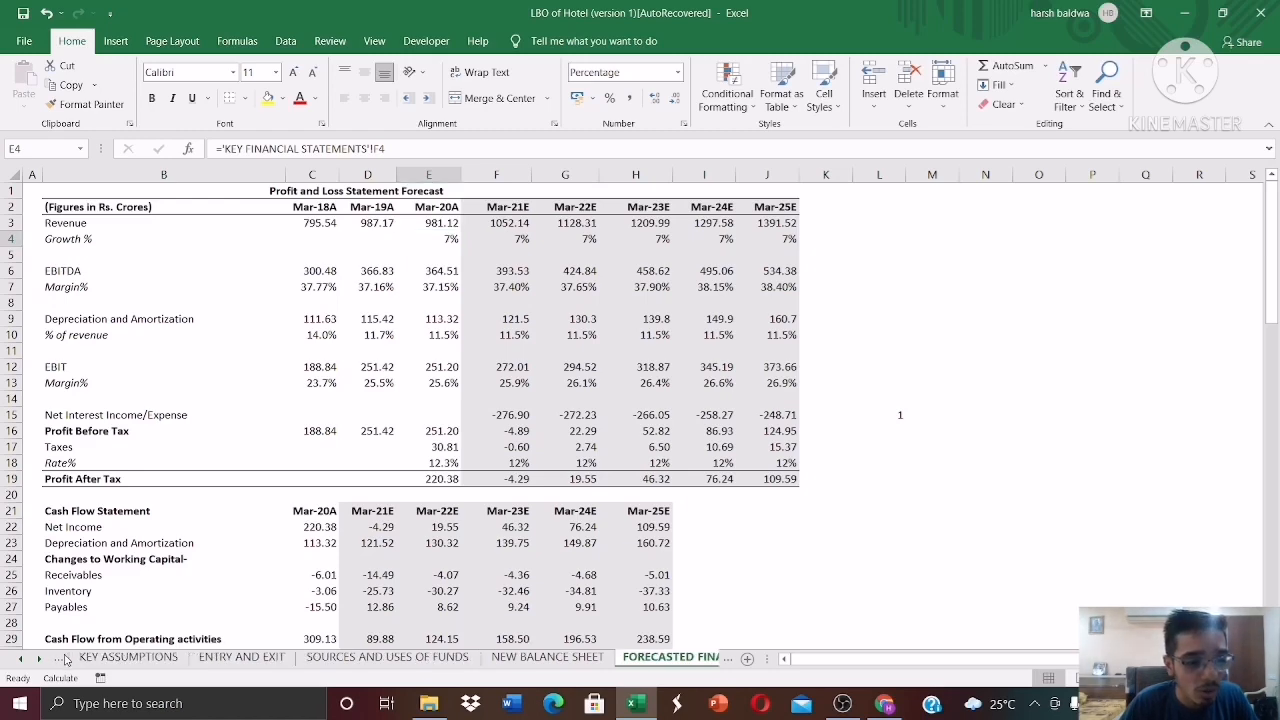
left_click(82, 660)
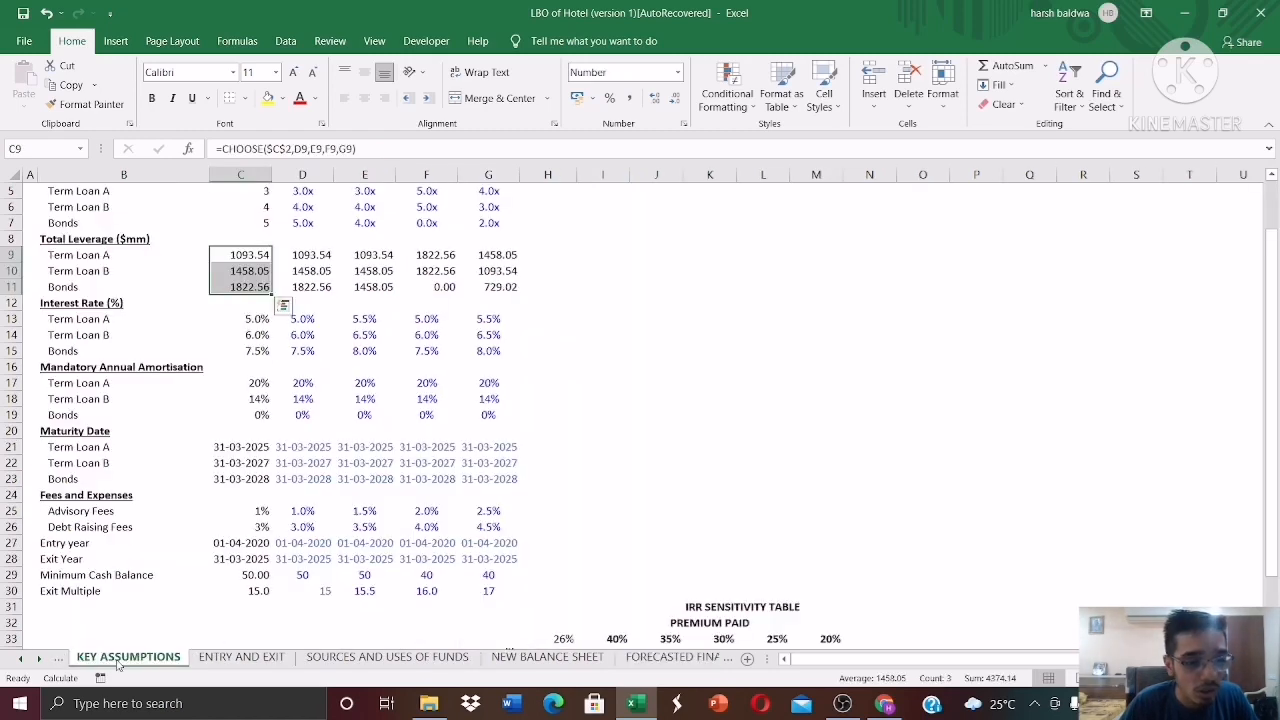
left_click(66, 660)
left_click(676, 225)
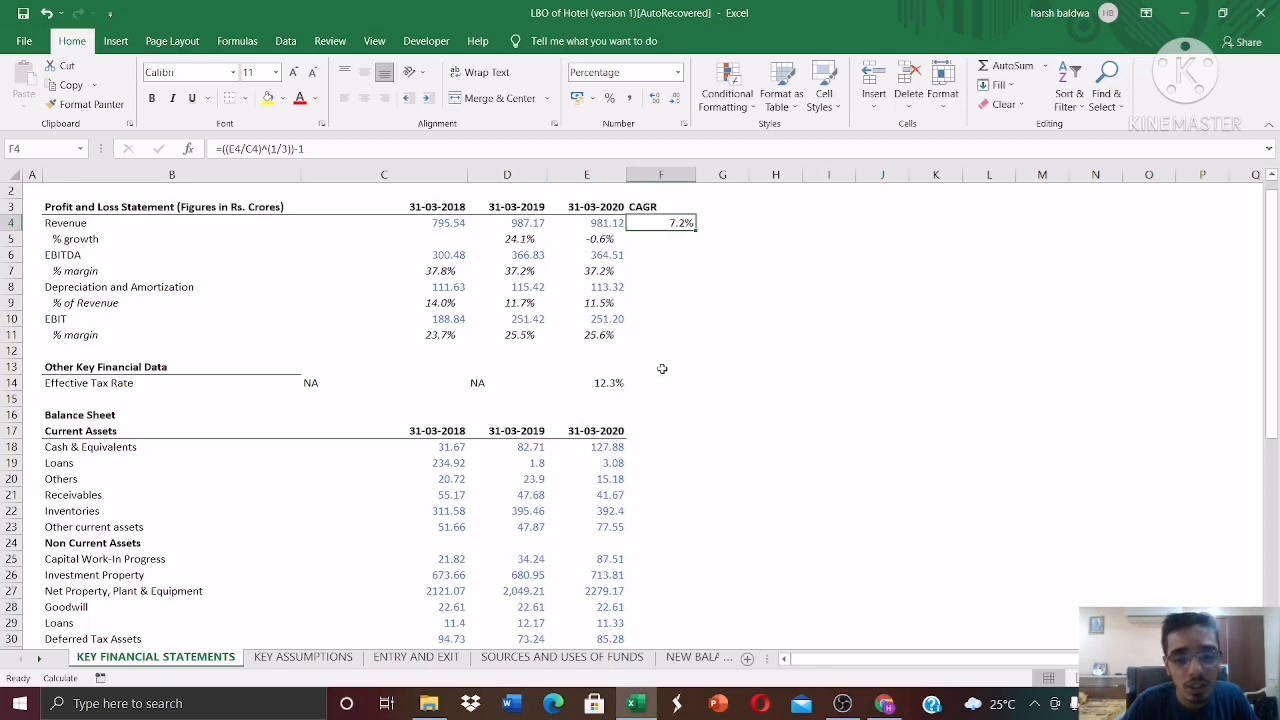
left_click(676, 658)
left_click(676, 658)
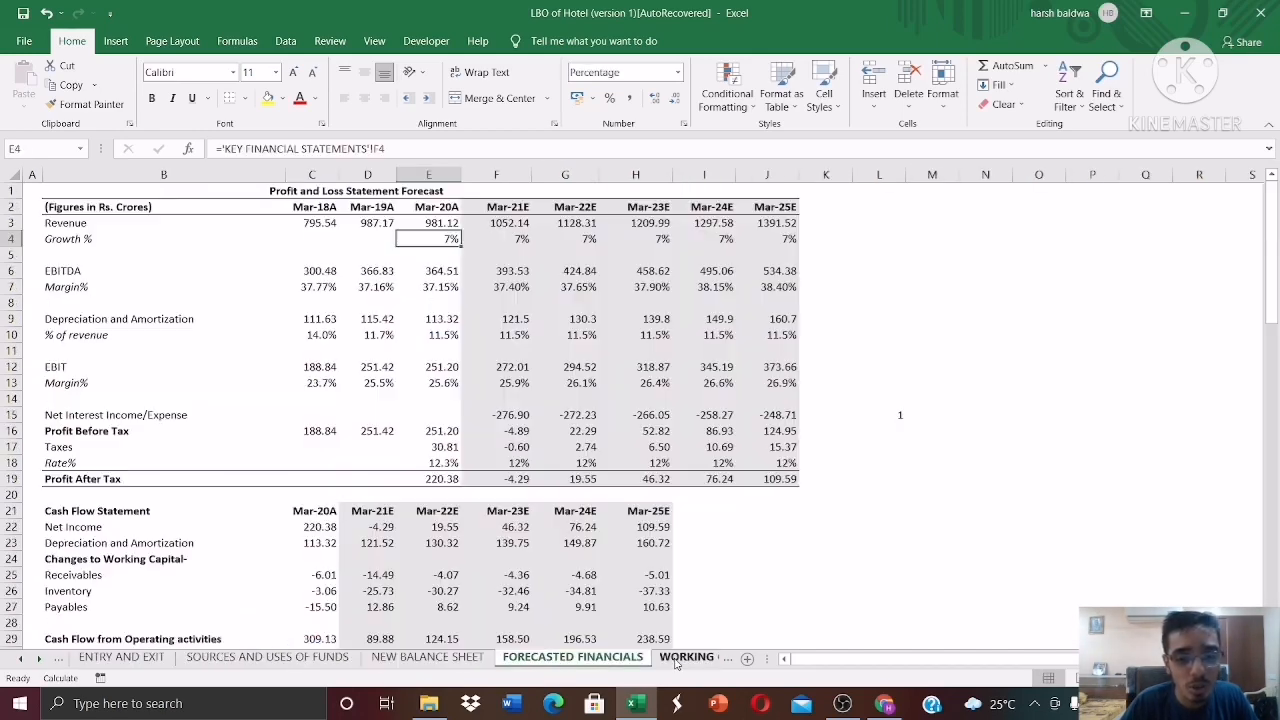
Review how the forecast Revenue from Mar-21E to Mar-25E is built from the Mar-20A revenue and the growth rate.
left_click(497, 237)
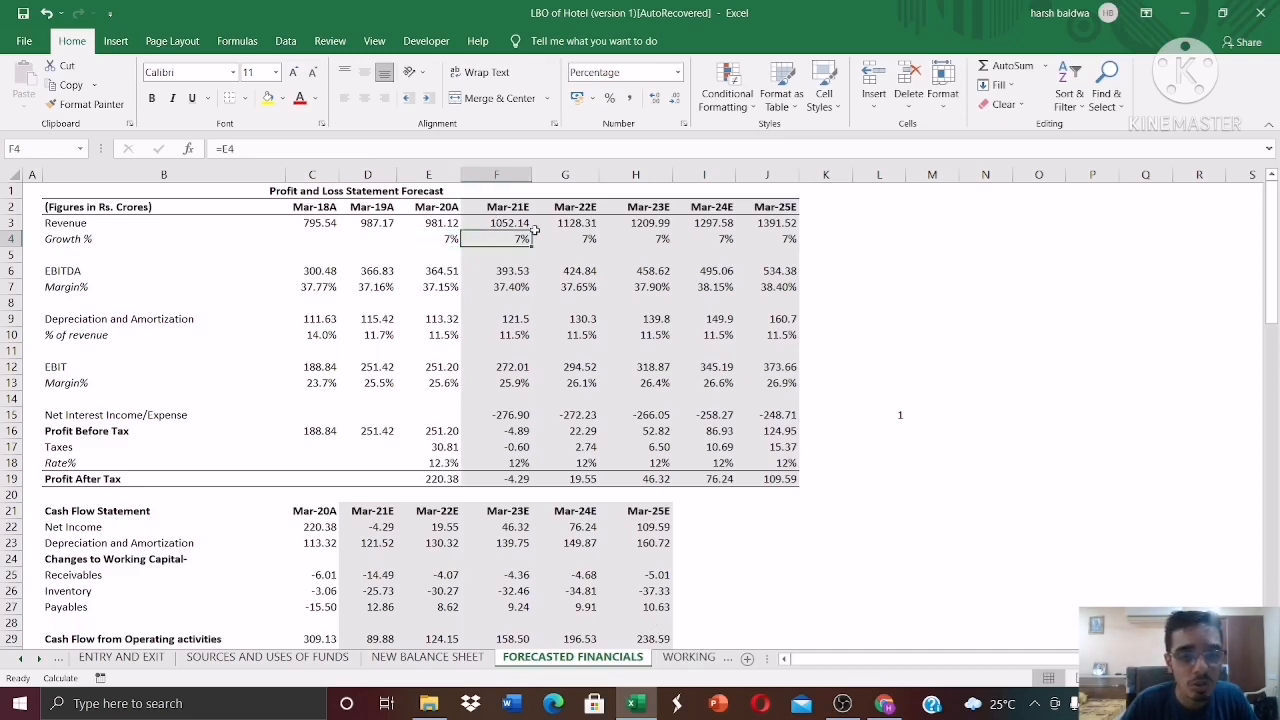
left_click(484, 223)
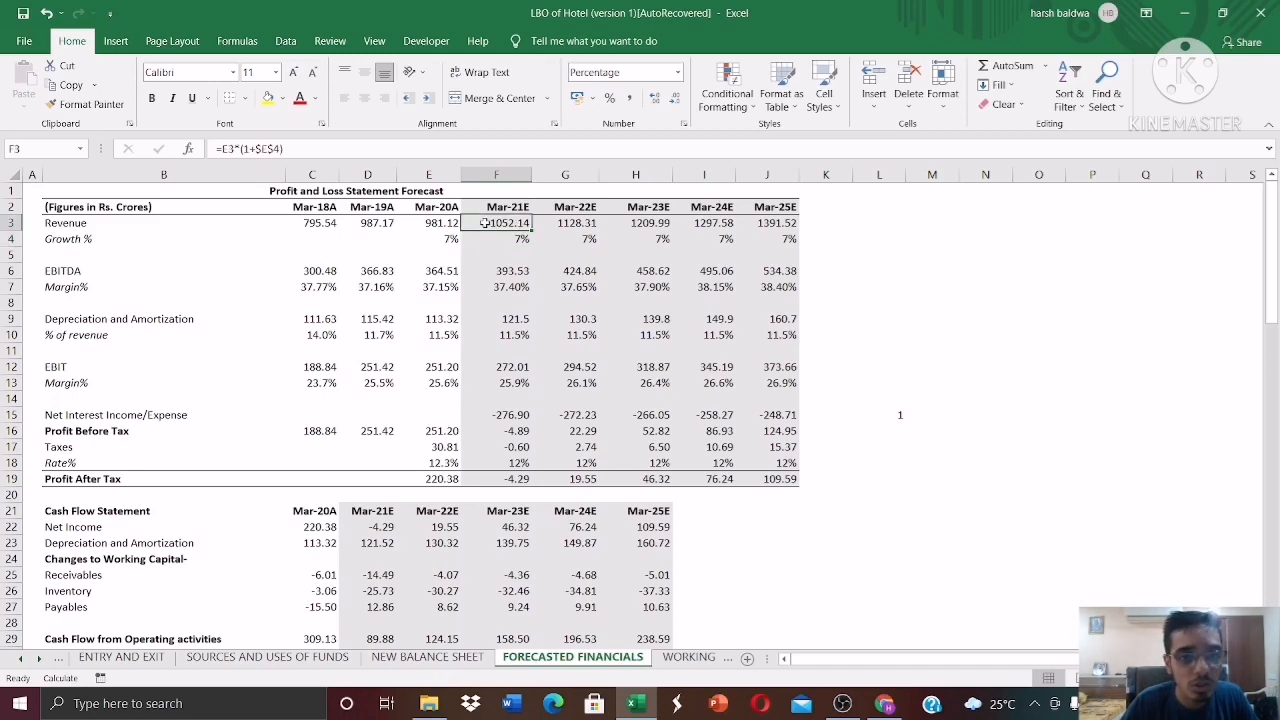
left_click(454, 223)
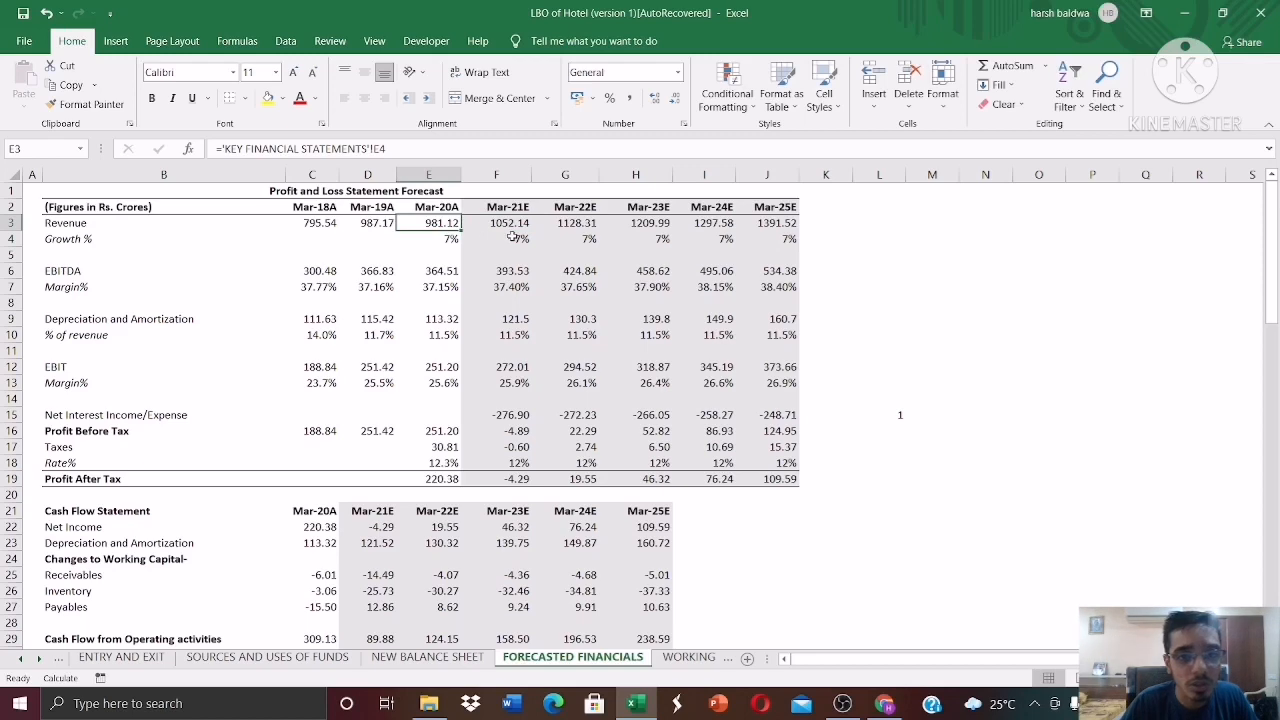
left_click(513, 237)
left_click(490, 225)
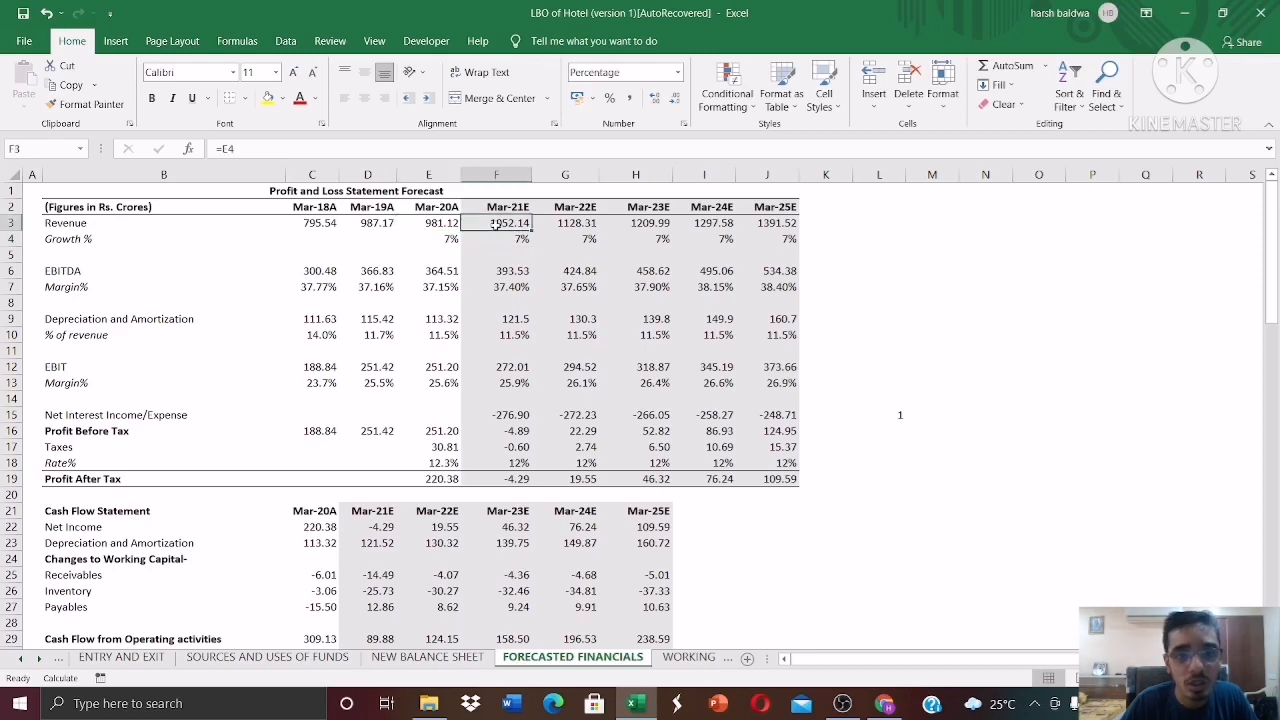
left_click_drag(531, 230, 792, 228)
left_click(704, 303)
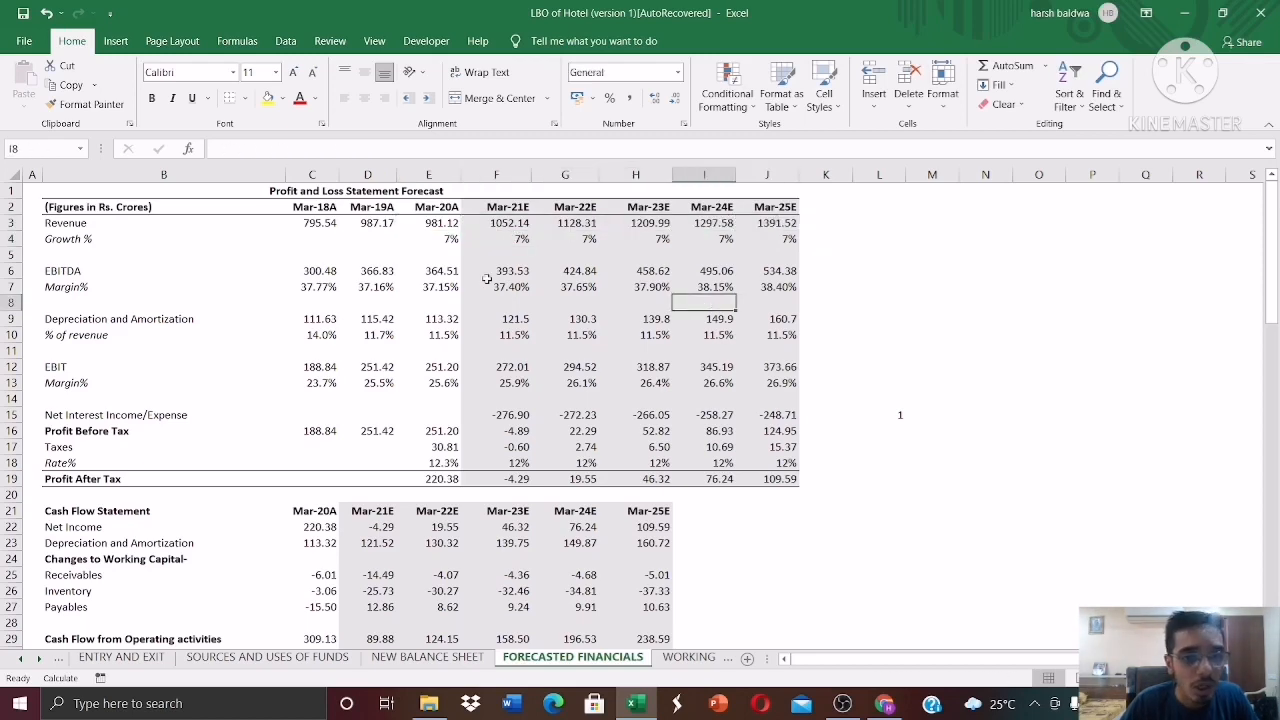
Review the historical EBITDA and margins for Mar-18A to Mar-20A, plus the Mar-21E margin and EBITDA formulas.
left_click(335, 272)
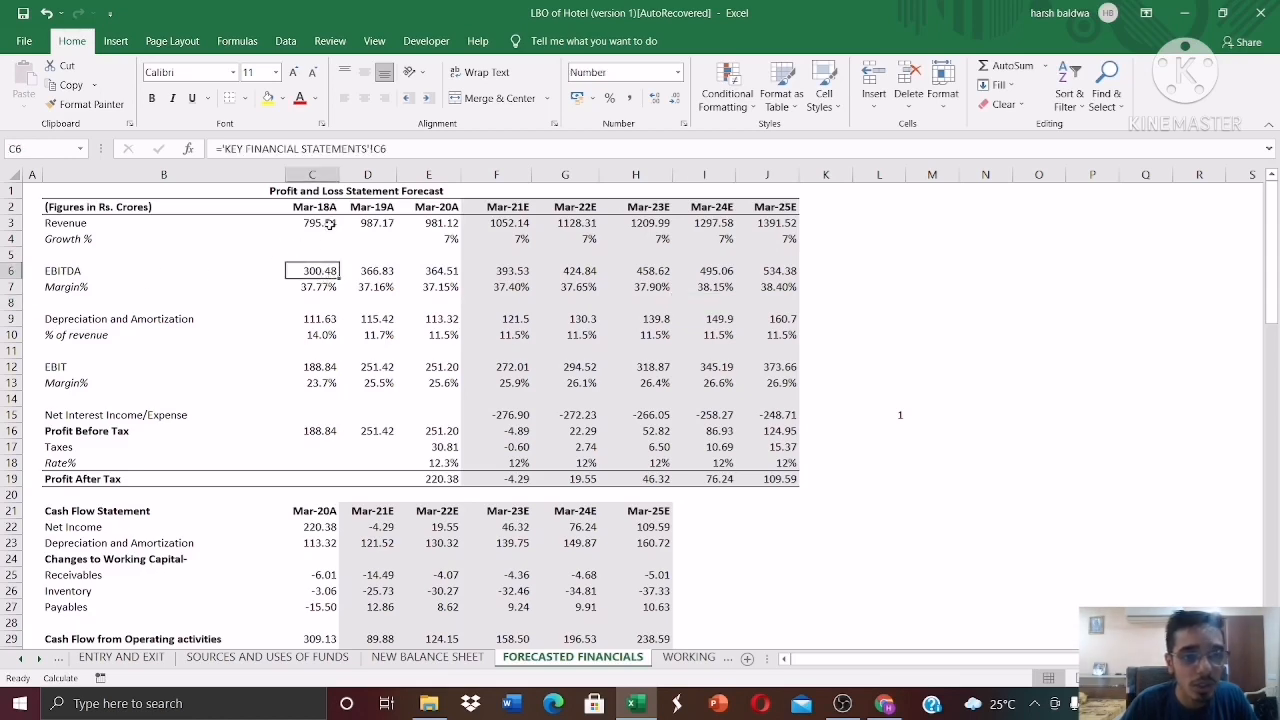
left_click_drag(333, 288, 438, 290)
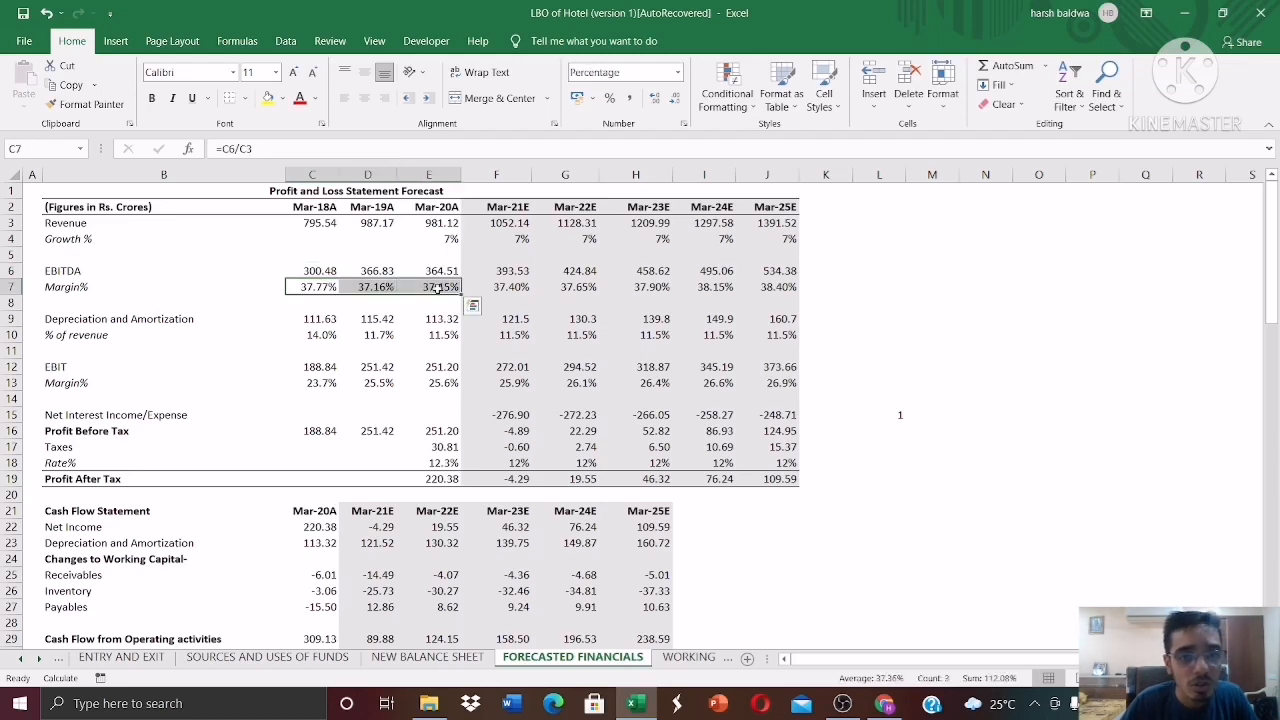
left_click(500, 288)
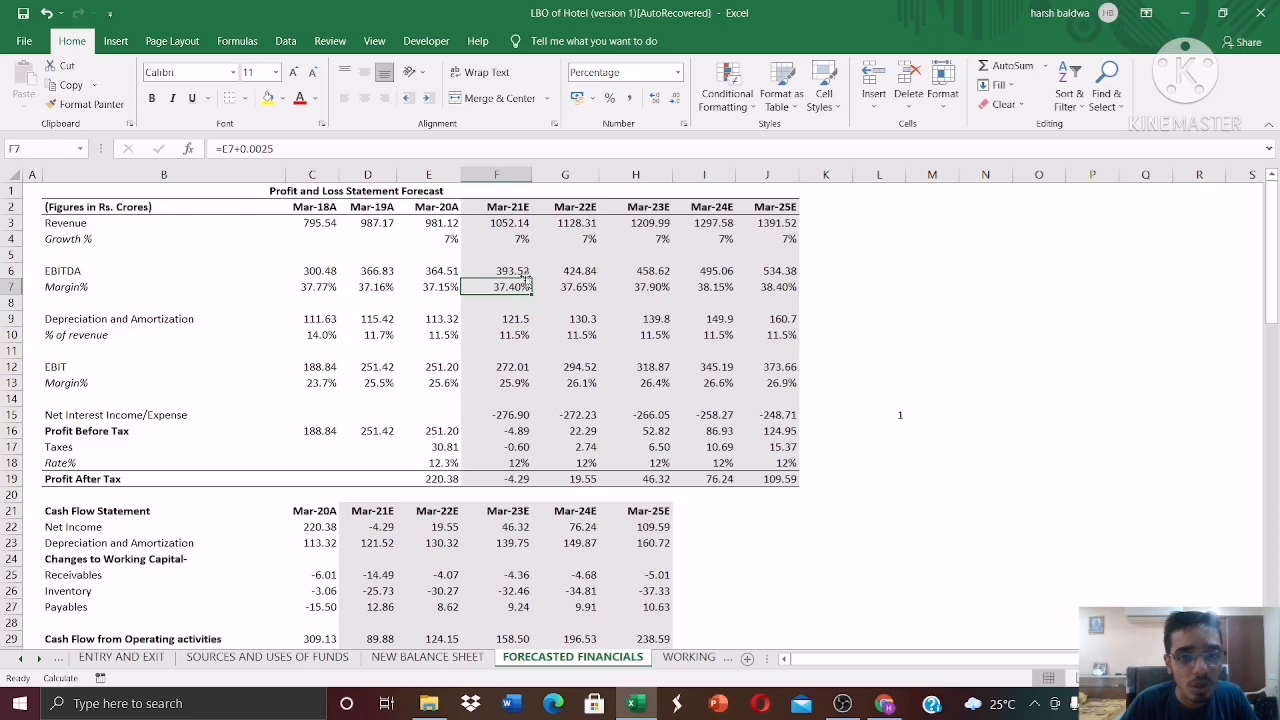
left_click(516, 266)
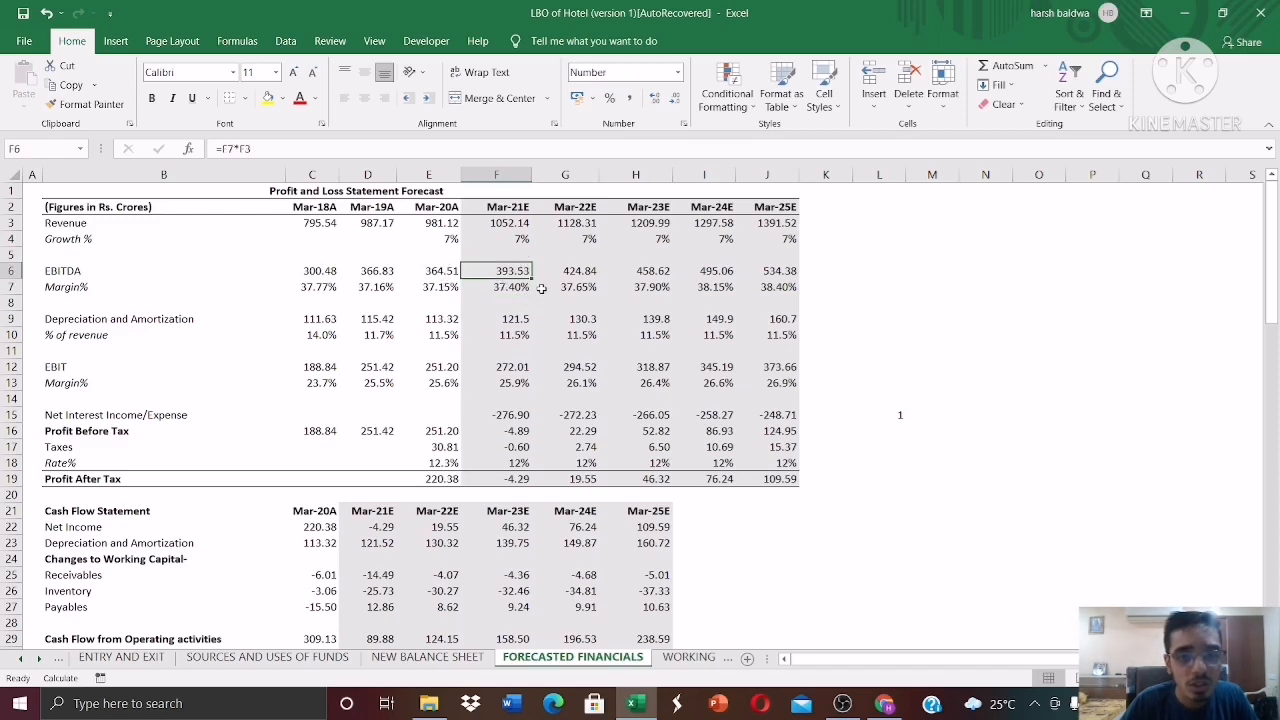
Compare the Mar-21E EBITDA margin formula with the Mar-20A margin it builds on.
left_click(527, 288)
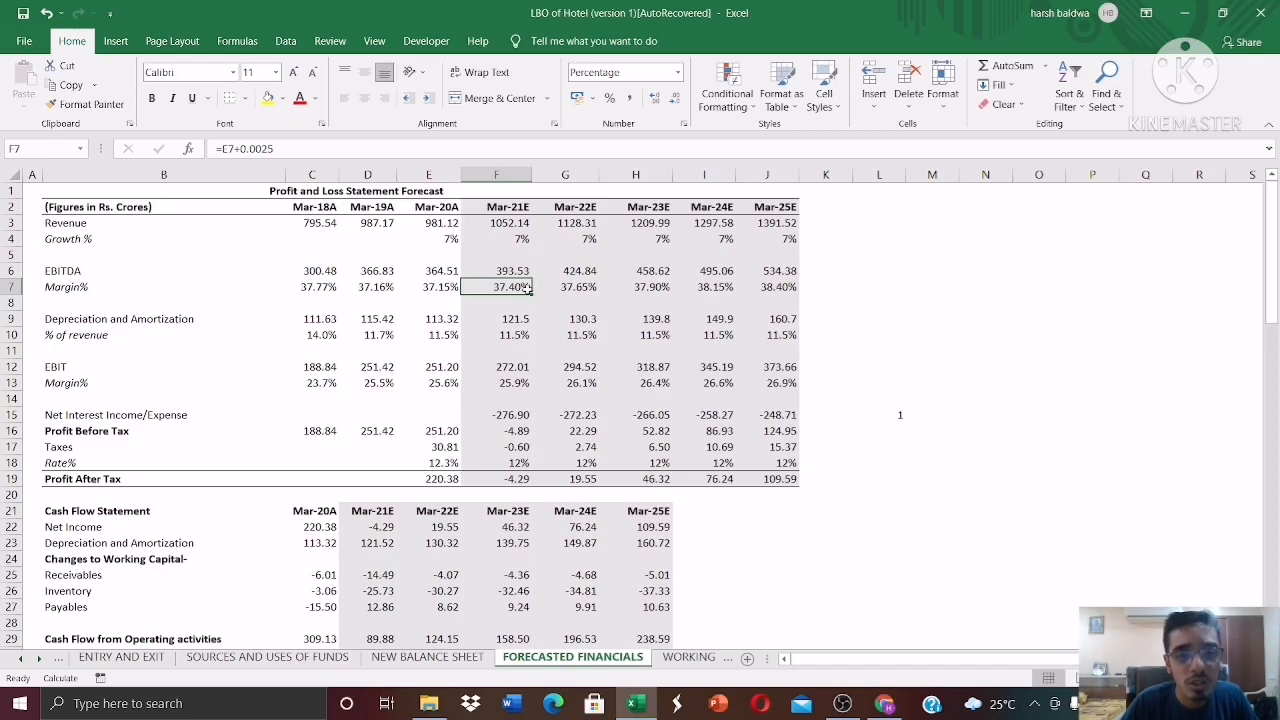
left_click(449, 288)
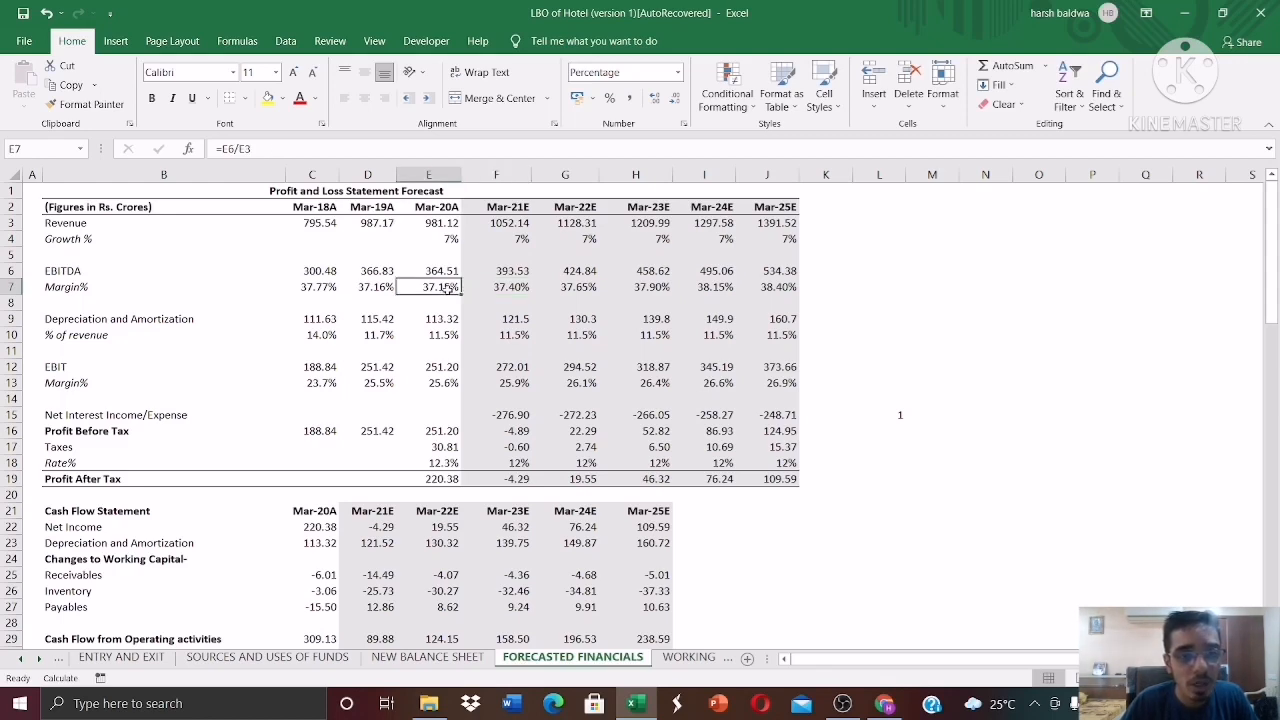
left_click(509, 288)
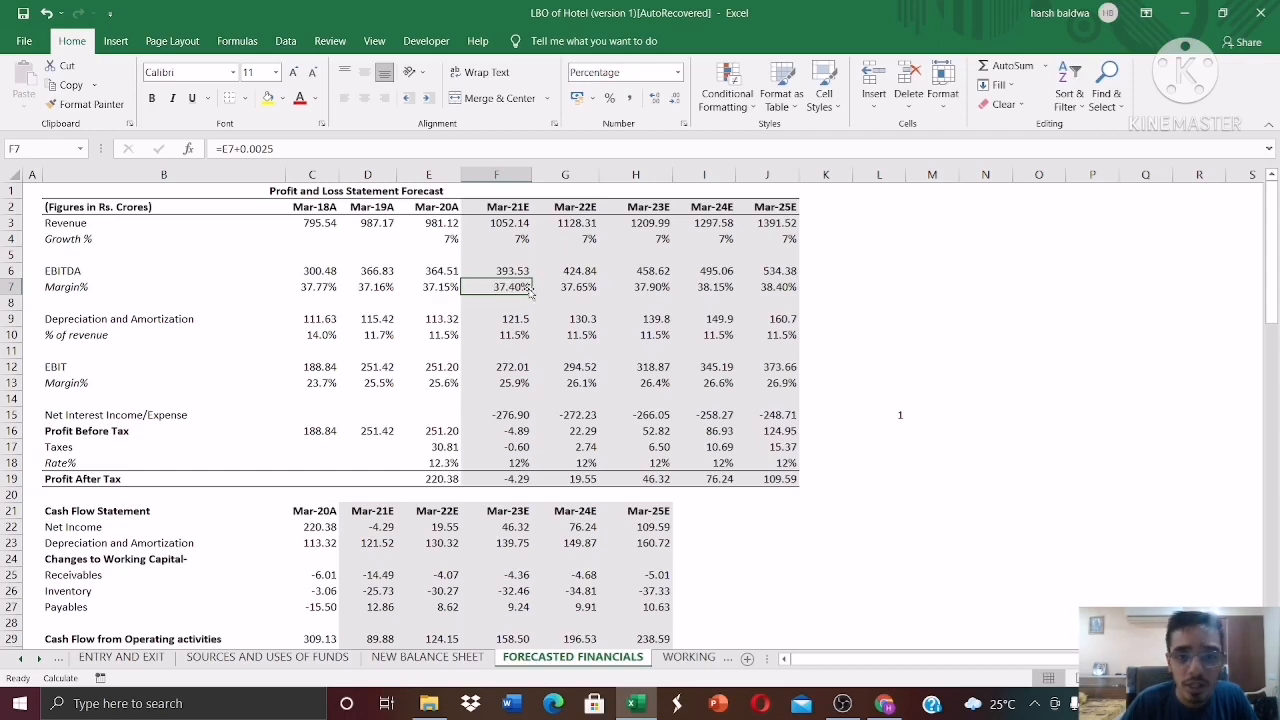
left_click(446, 288)
left_click(510, 284)
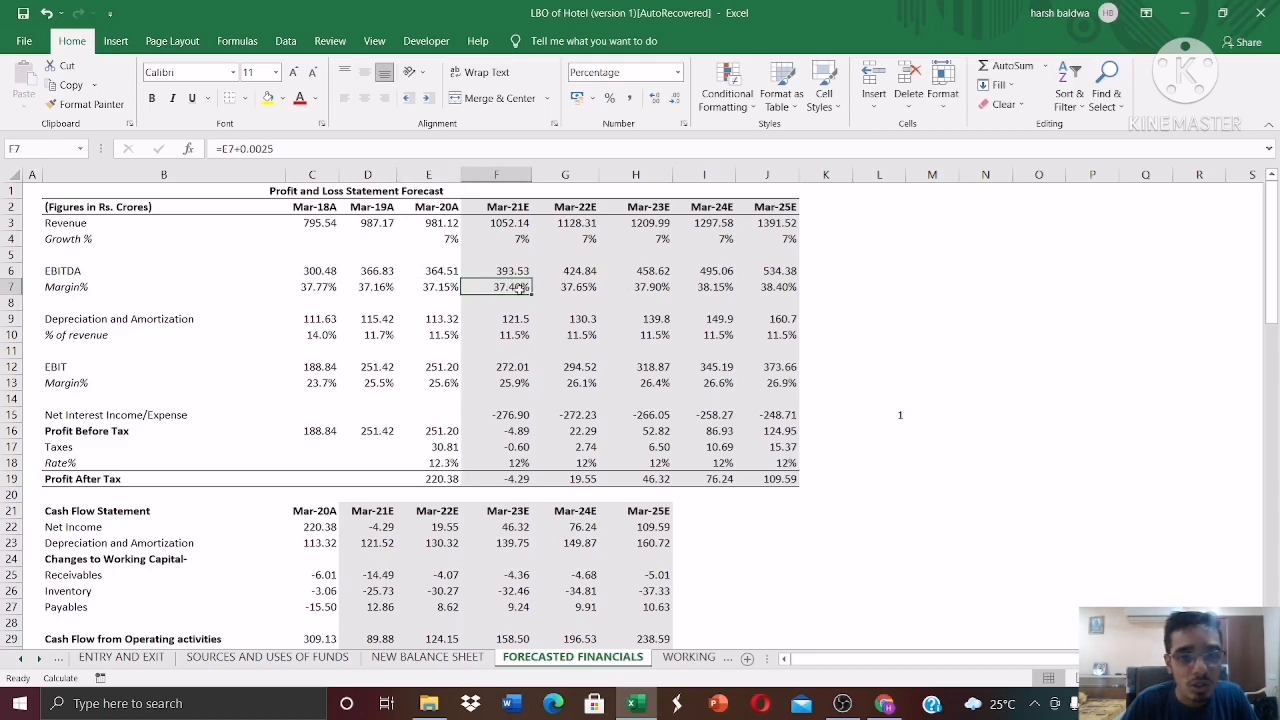
Review how Mar-21E EBITDA builds on revenue and margin, and how EBIT and its margin follow from EBITDA less depreciation.
left_click(516, 221)
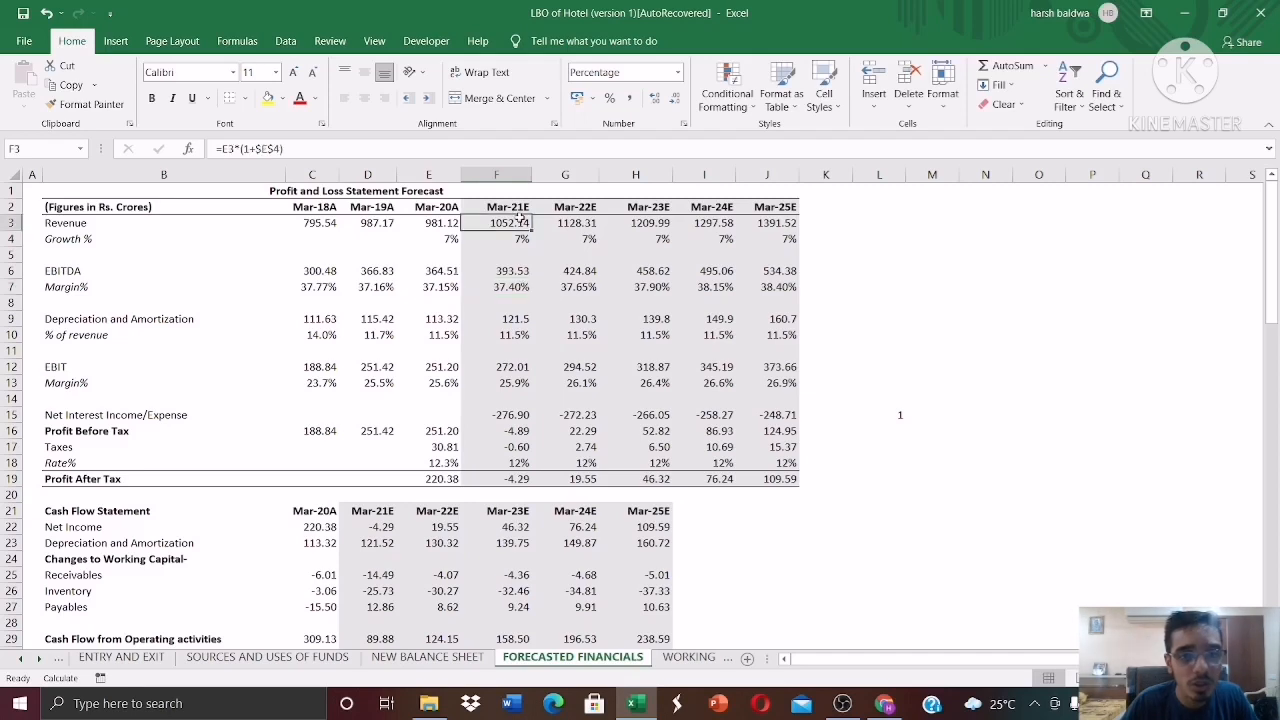
left_click(518, 271)
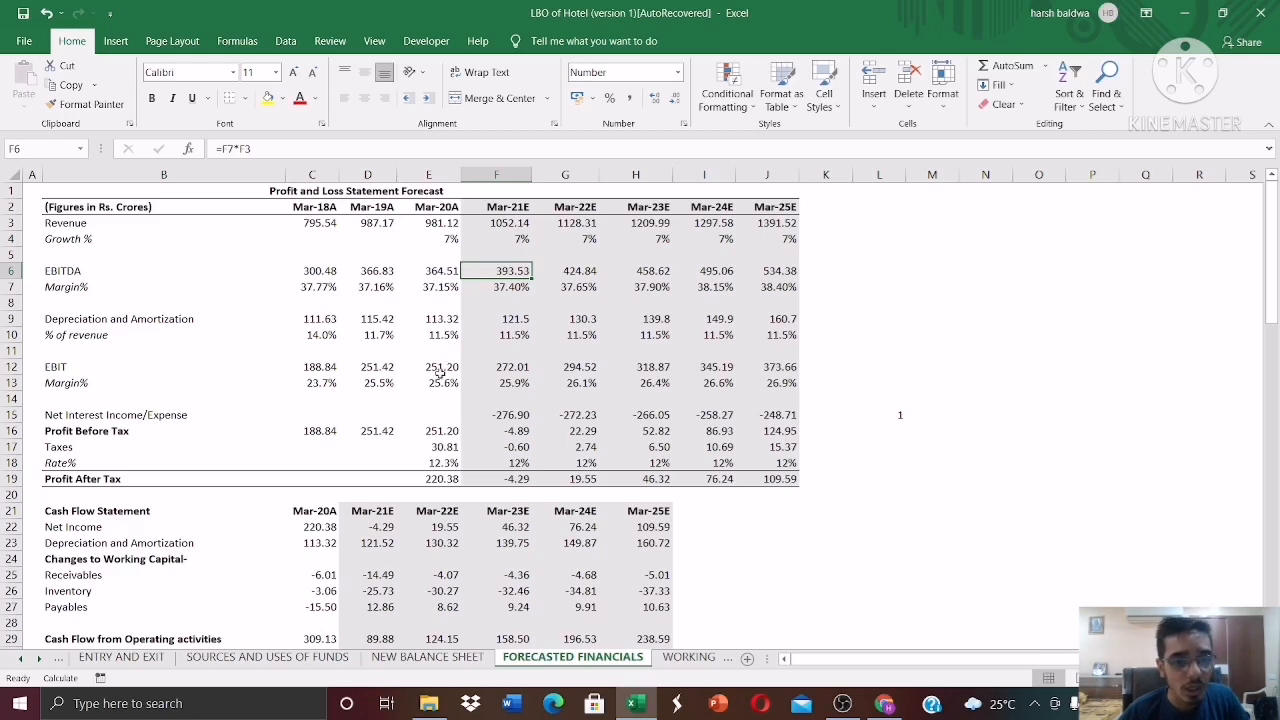
left_click(331, 271)
left_click(328, 318)
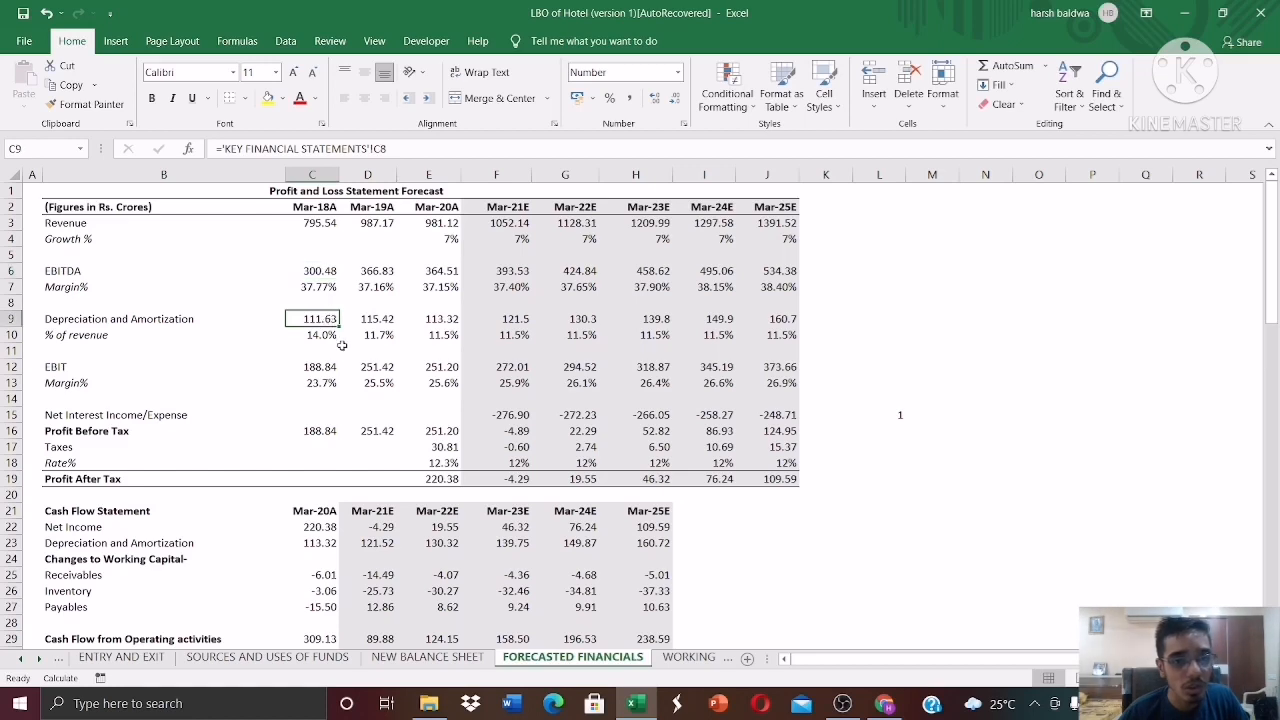
left_click_drag(330, 365, 690, 352)
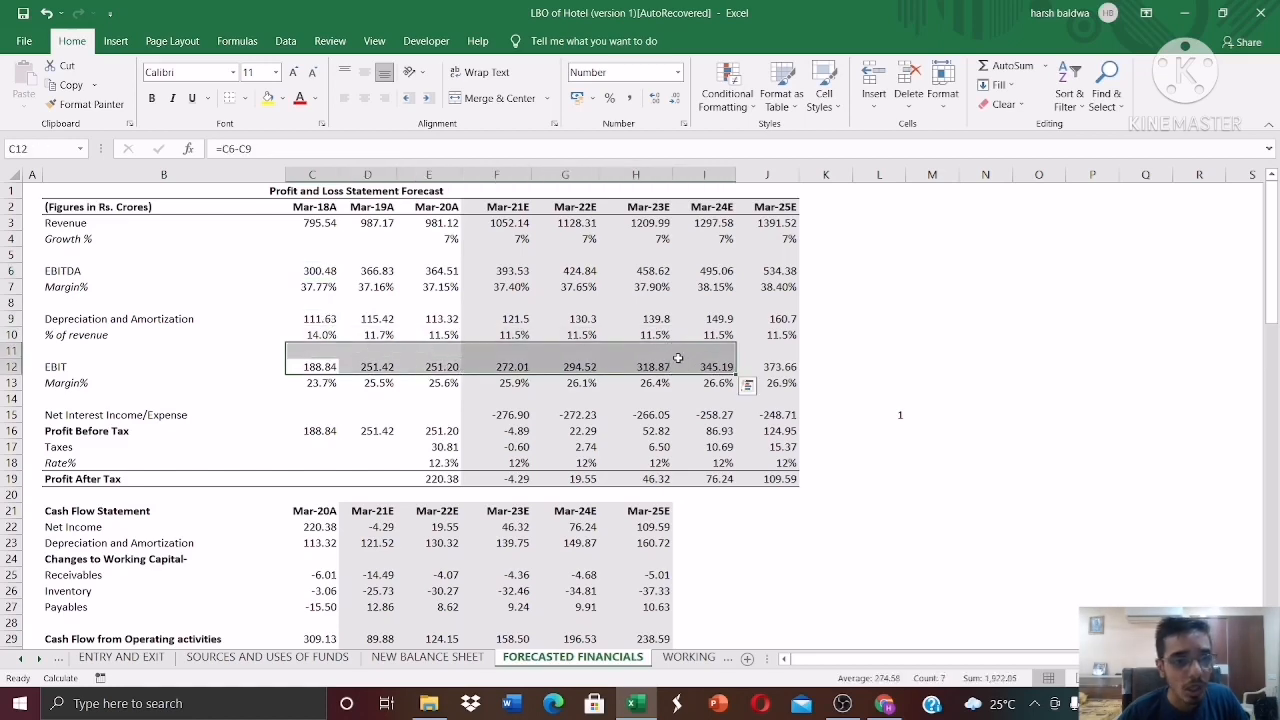
left_click(442, 383)
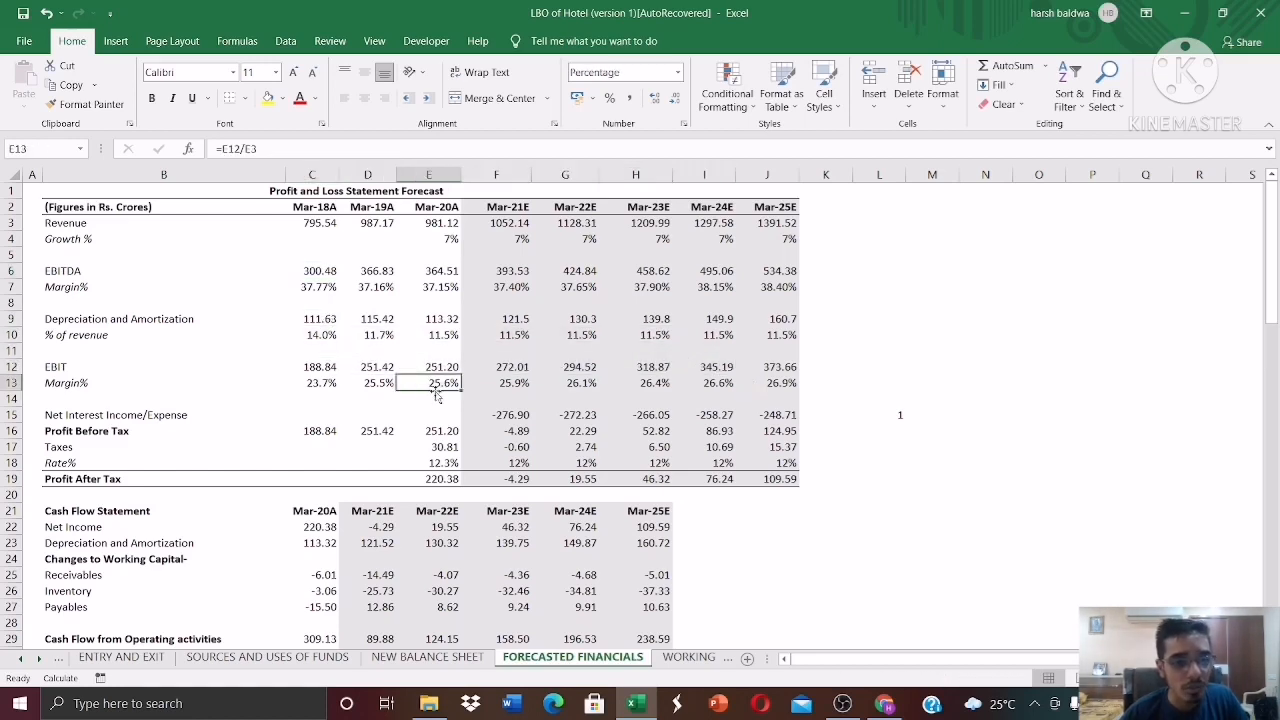
Review the forecast net interest row for Mar-21E to Mar-25E, and compare the Mar-20A tax rate with the forecast rates.
left_click_drag(511, 414, 761, 417)
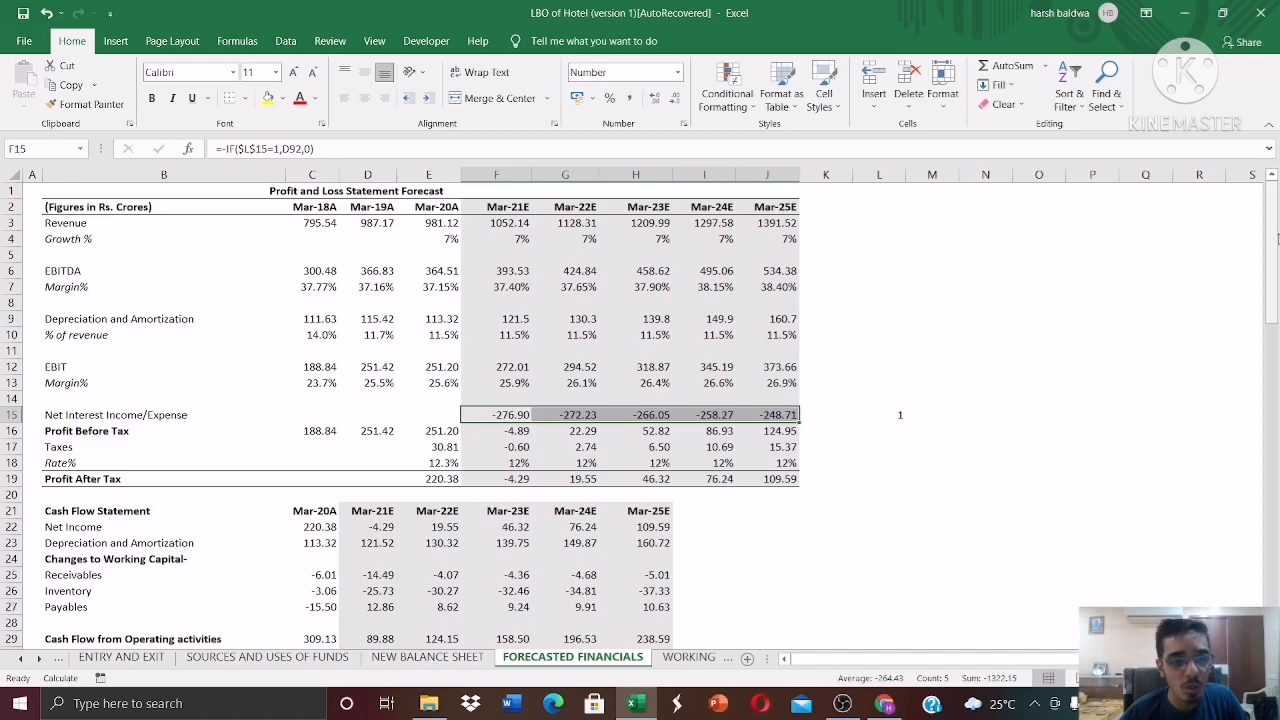
left_click_drag(1276, 238, 1276, 270)
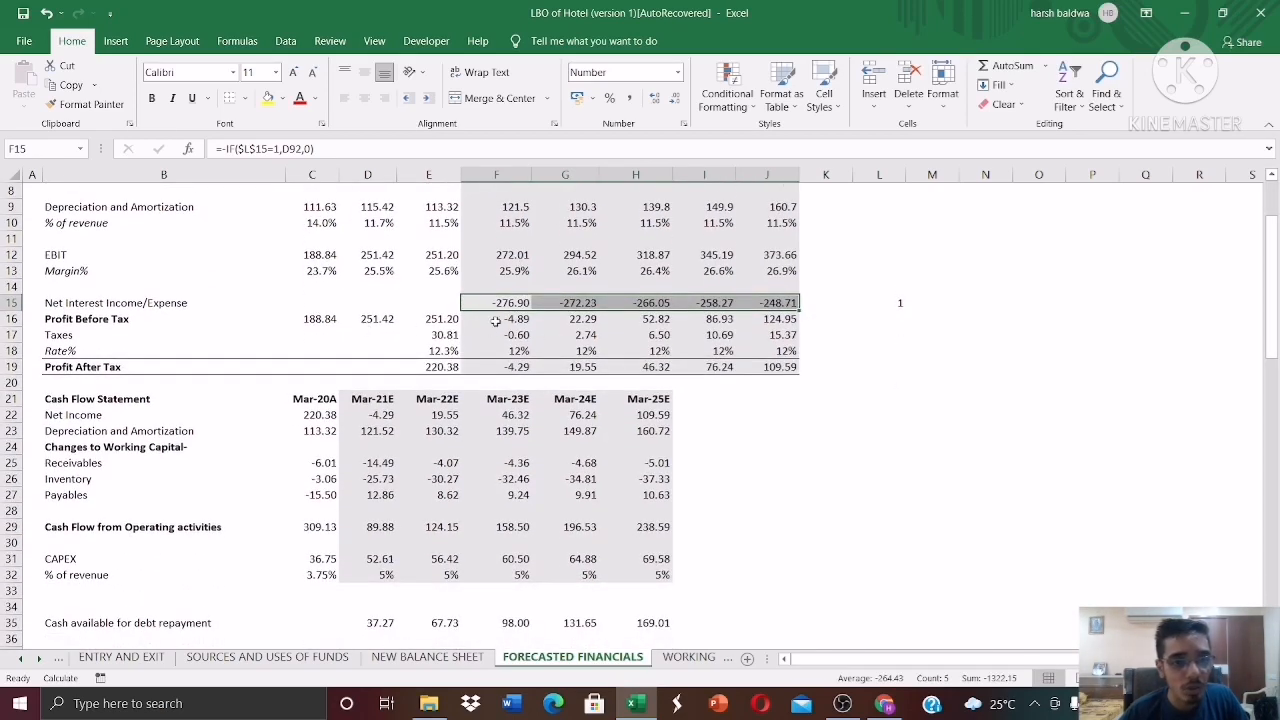
left_click(447, 351)
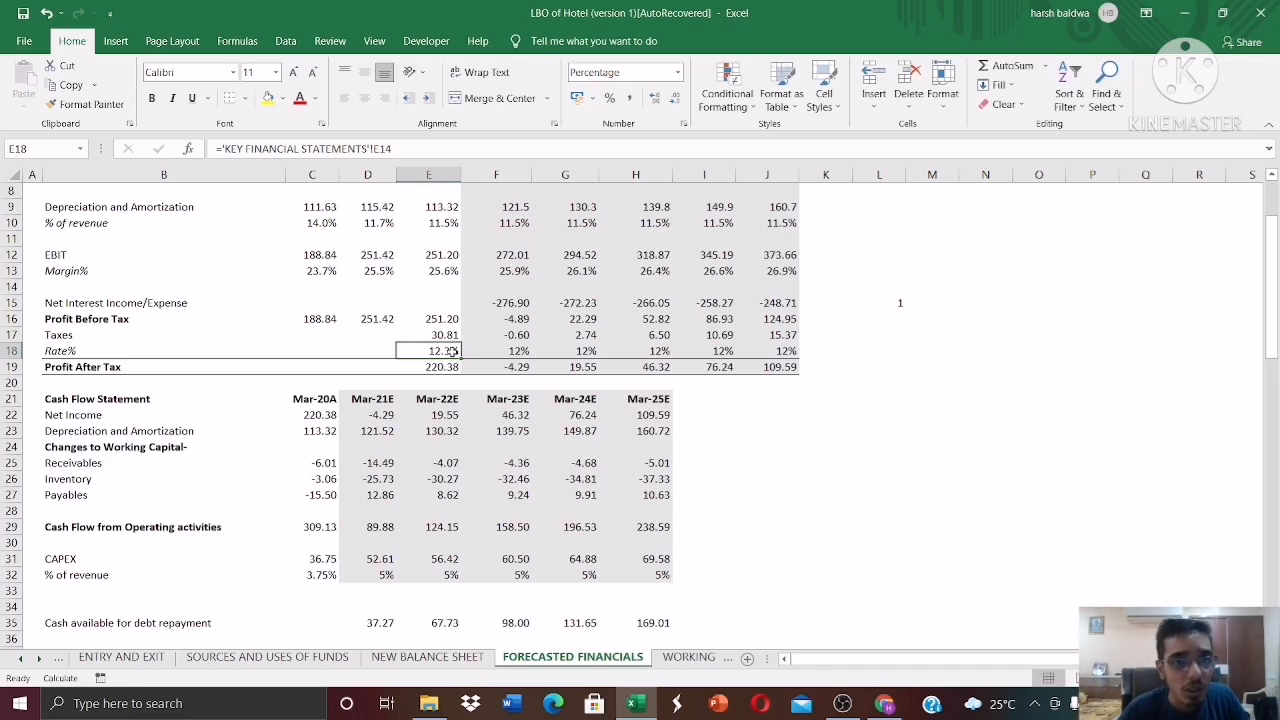
left_click(482, 351)
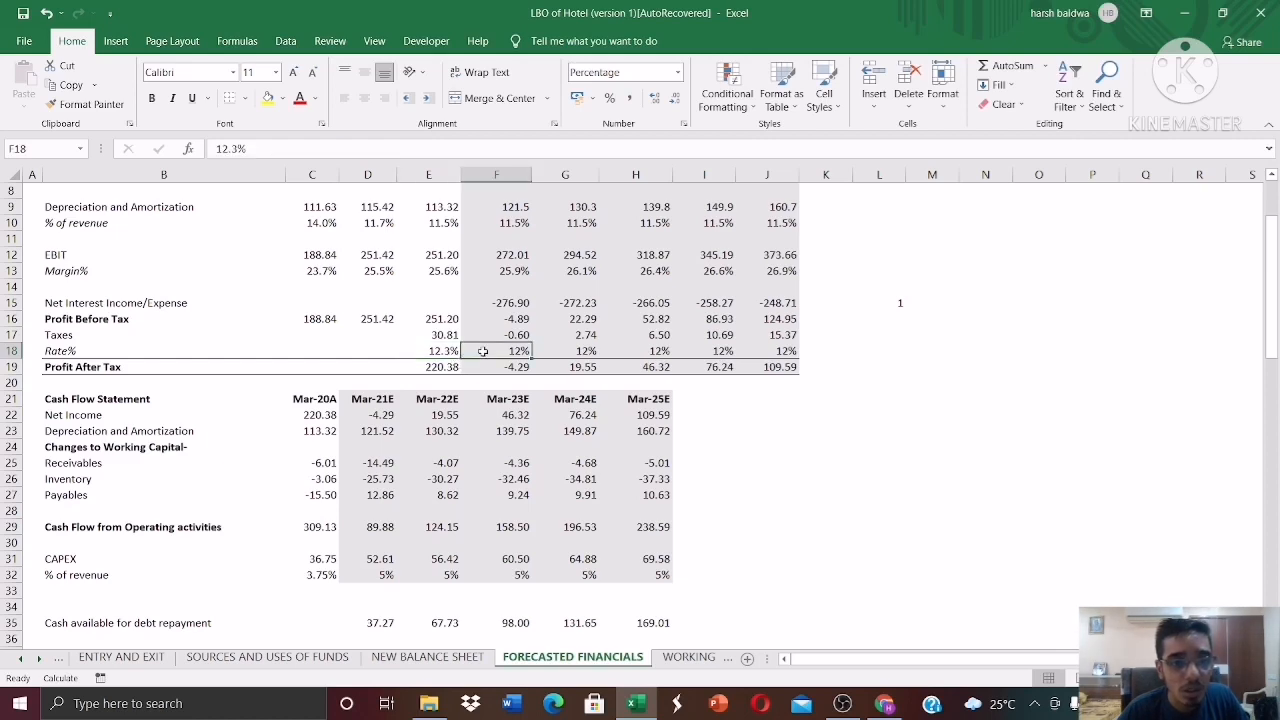
left_click(445, 351)
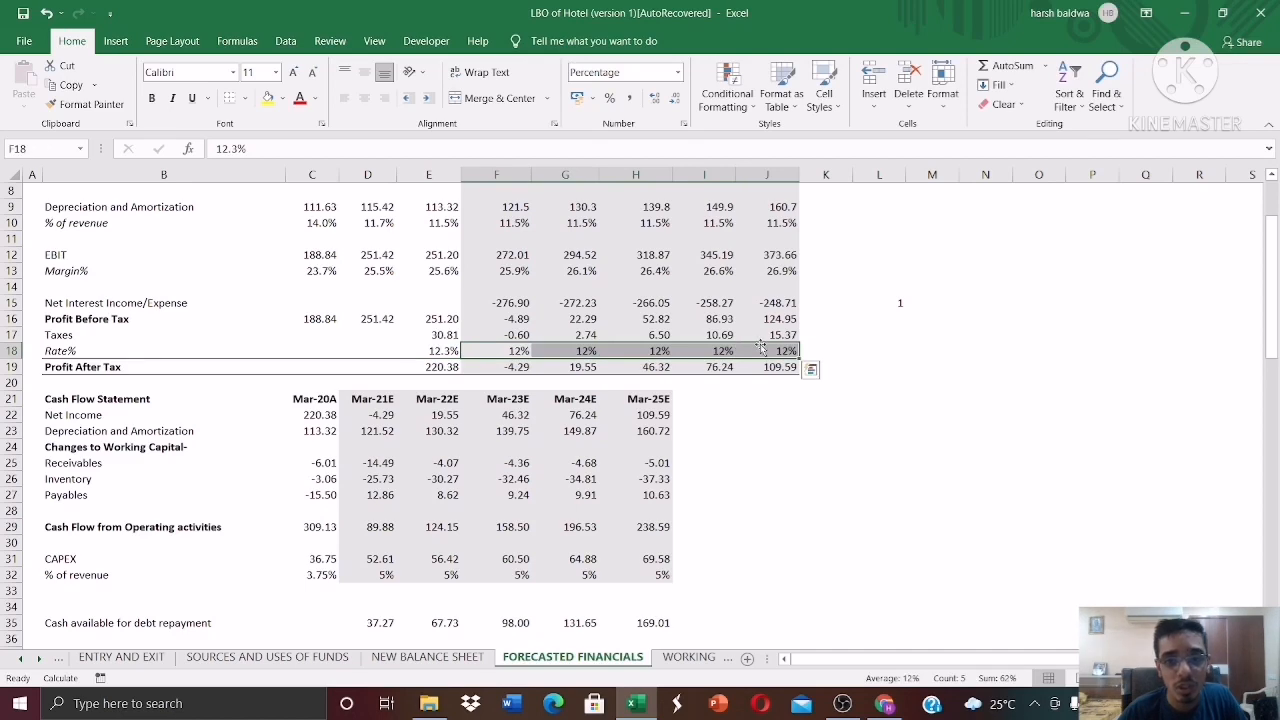
Review how Net Income and Depreciation and Amortization in the cash flow statement link to the profit and loss forecast.
left_click(594, 396)
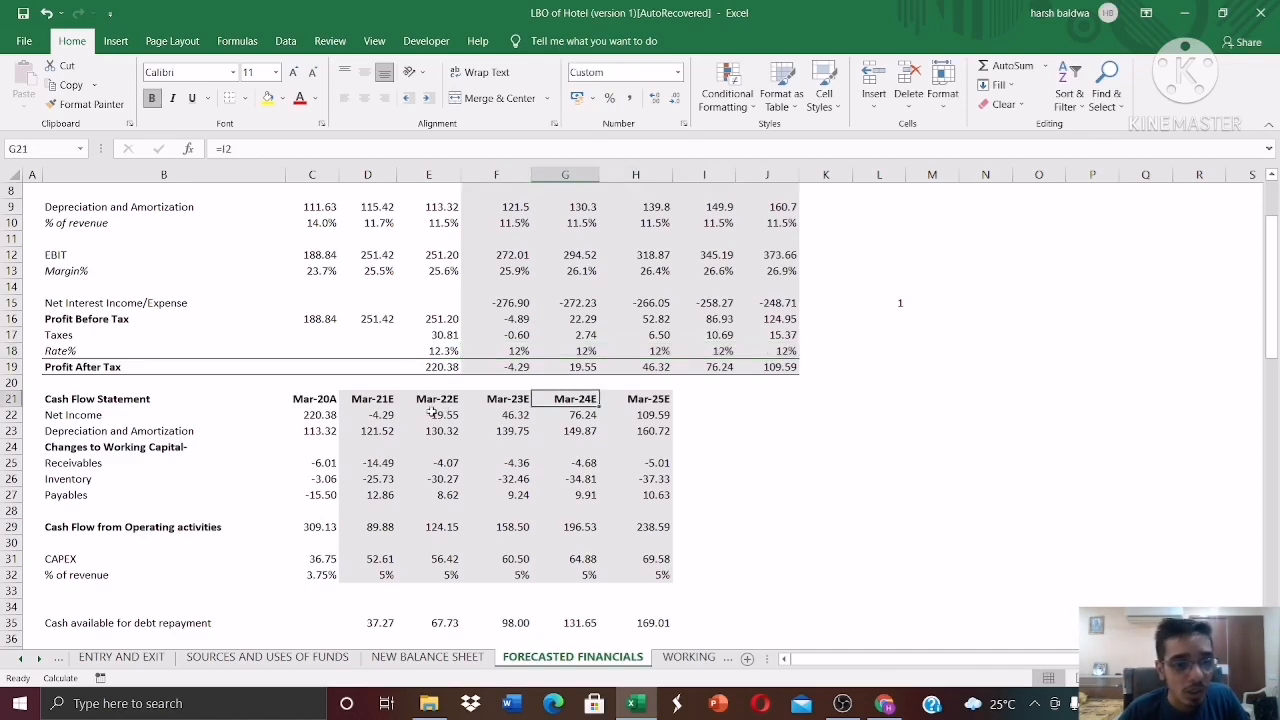
key("Down")
key("Down")
key("Left")
key("Left")
key("Left")
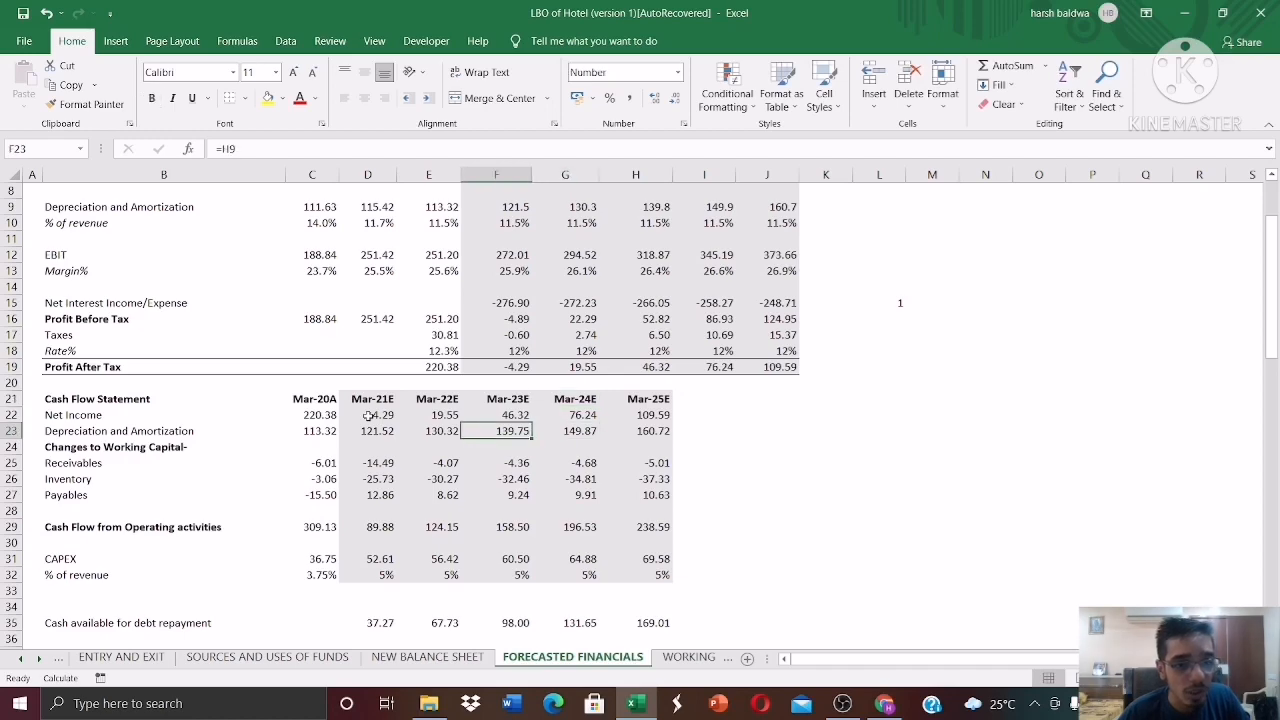
key("Up")
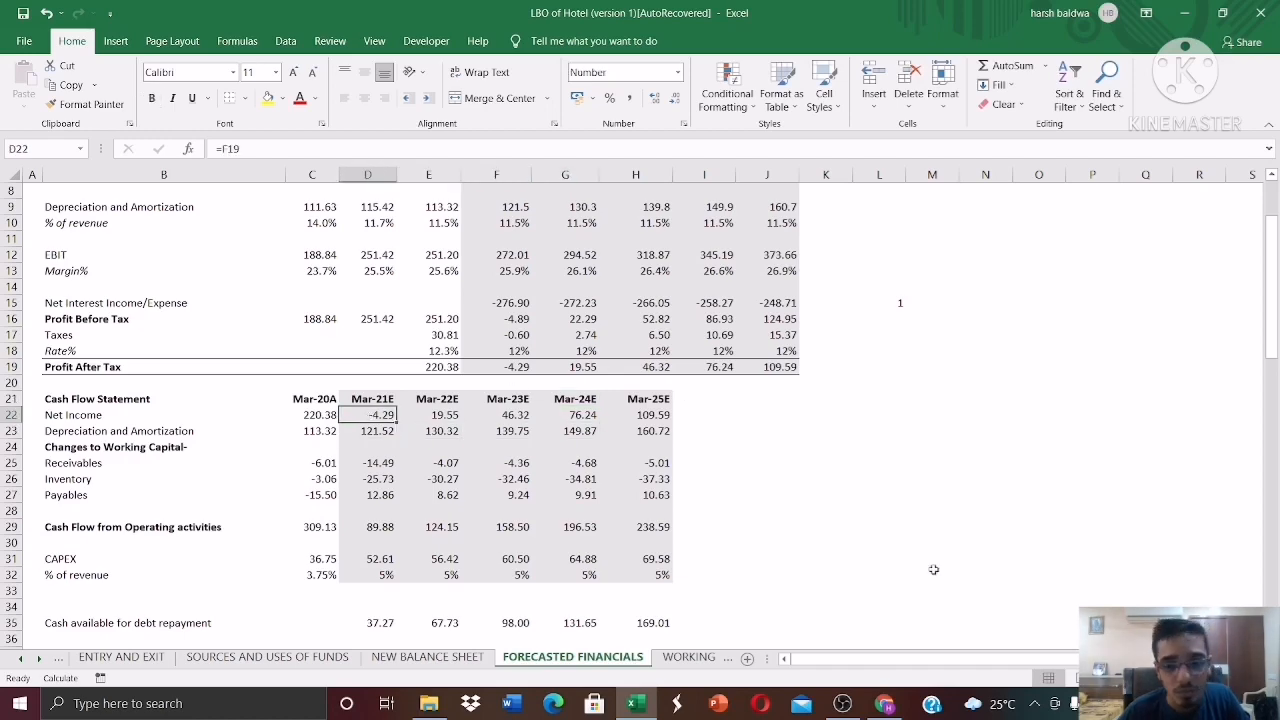
left_click(843, 703)
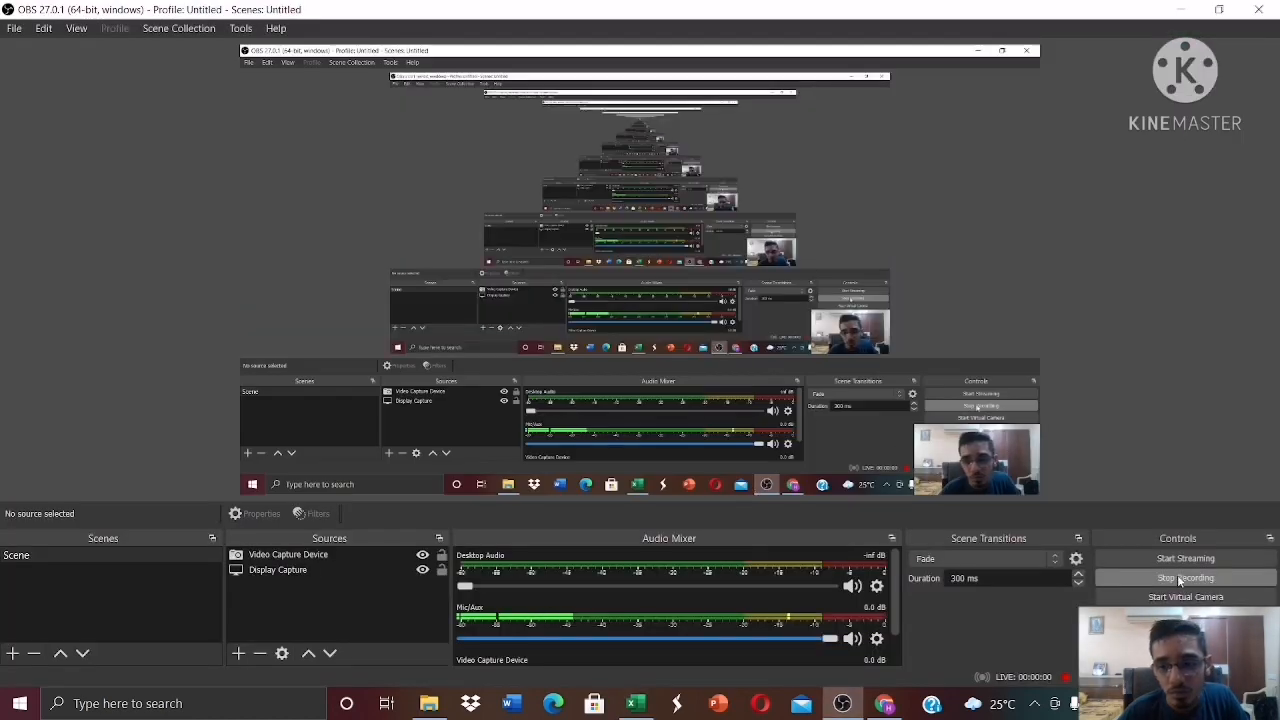
left_click(635, 703)
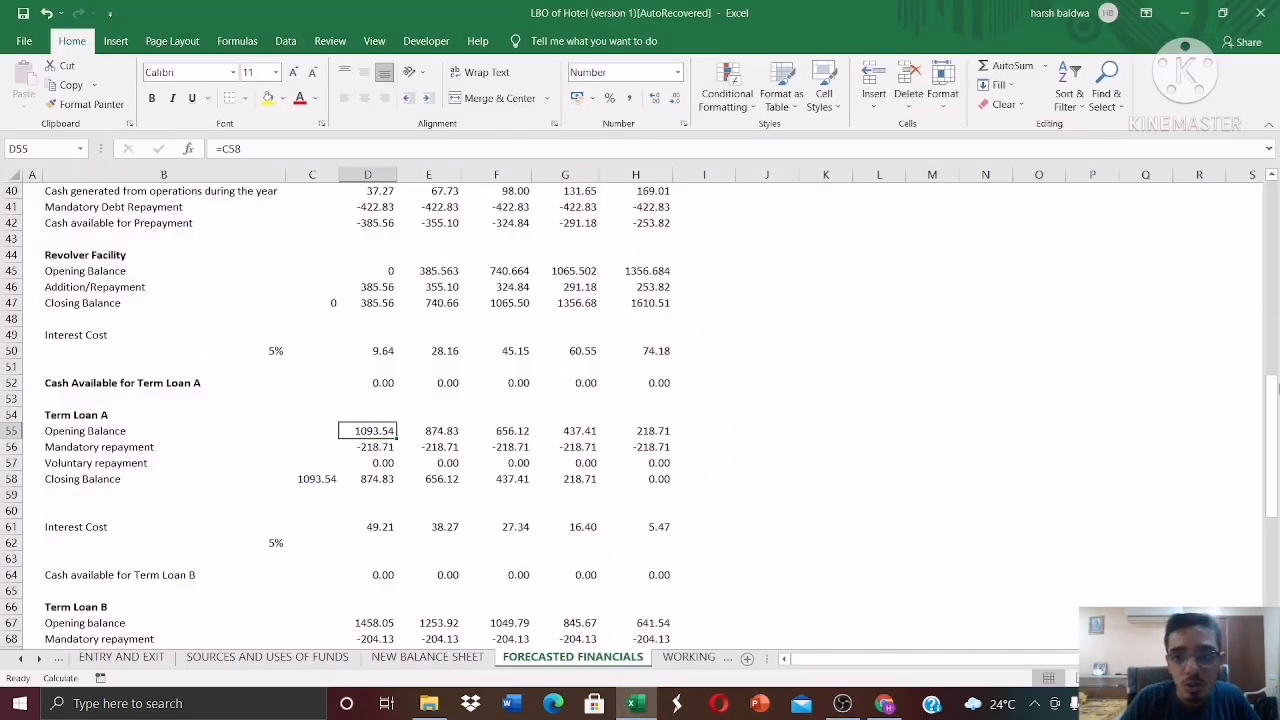
Review the forecast Profit After Tax row from Mar-21E to Mar-25E against the cash flow statement's net income.
left_click_drag(1271, 411, 1271, 258)
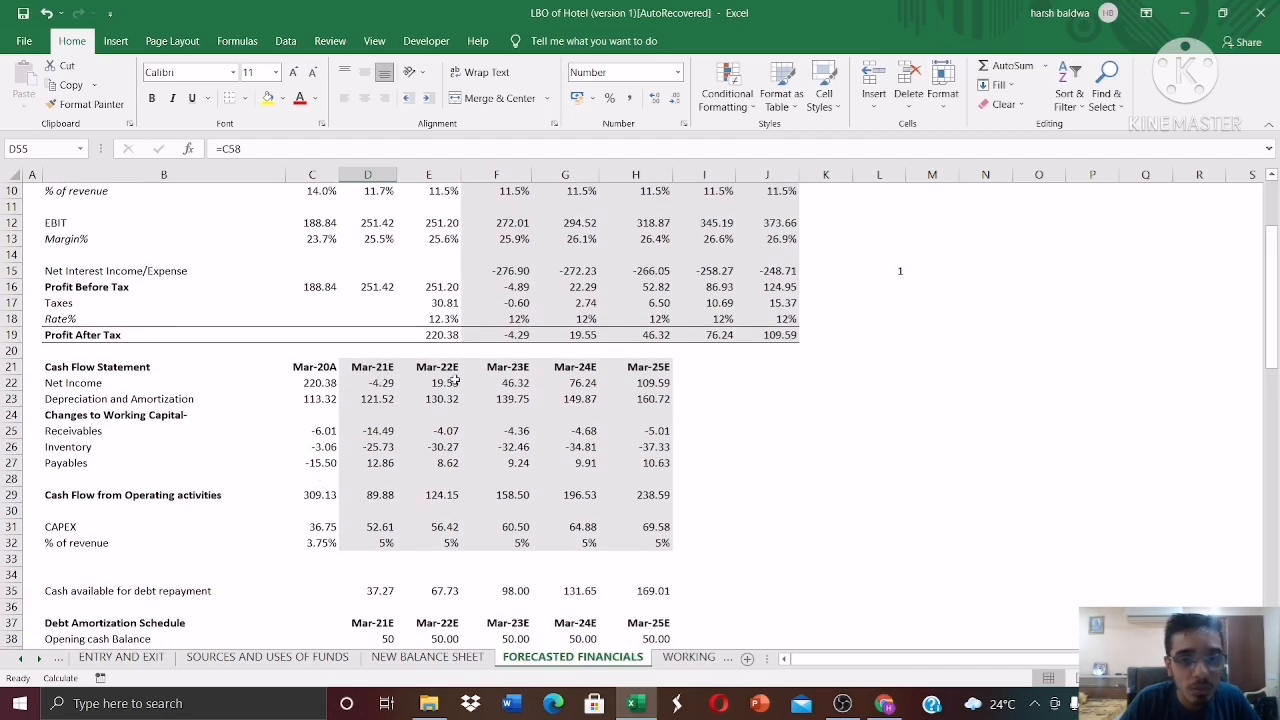
left_click_drag(517, 334, 783, 334)
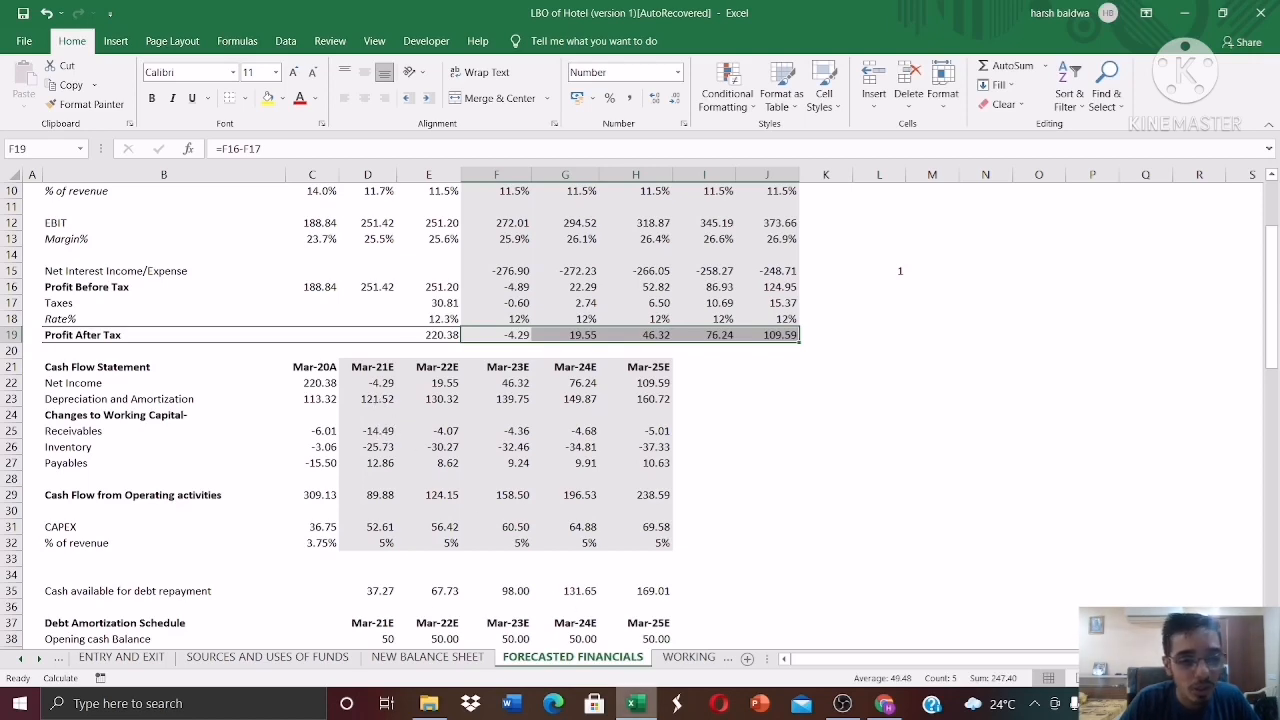
Open the WORKING CAPITAL CHANGES sheet and review how Mar-18A receivable days are calculated from receivables and revenue.
left_click(704, 658)
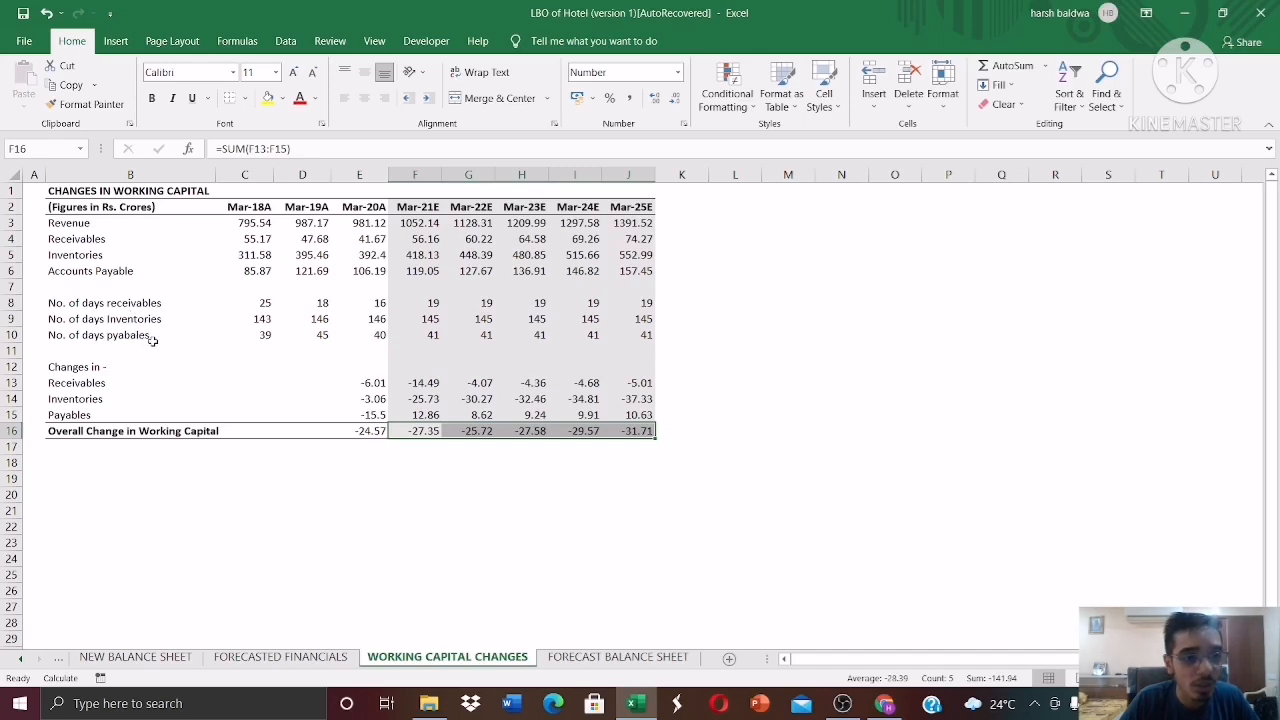
left_click_drag(262, 224, 368, 222)
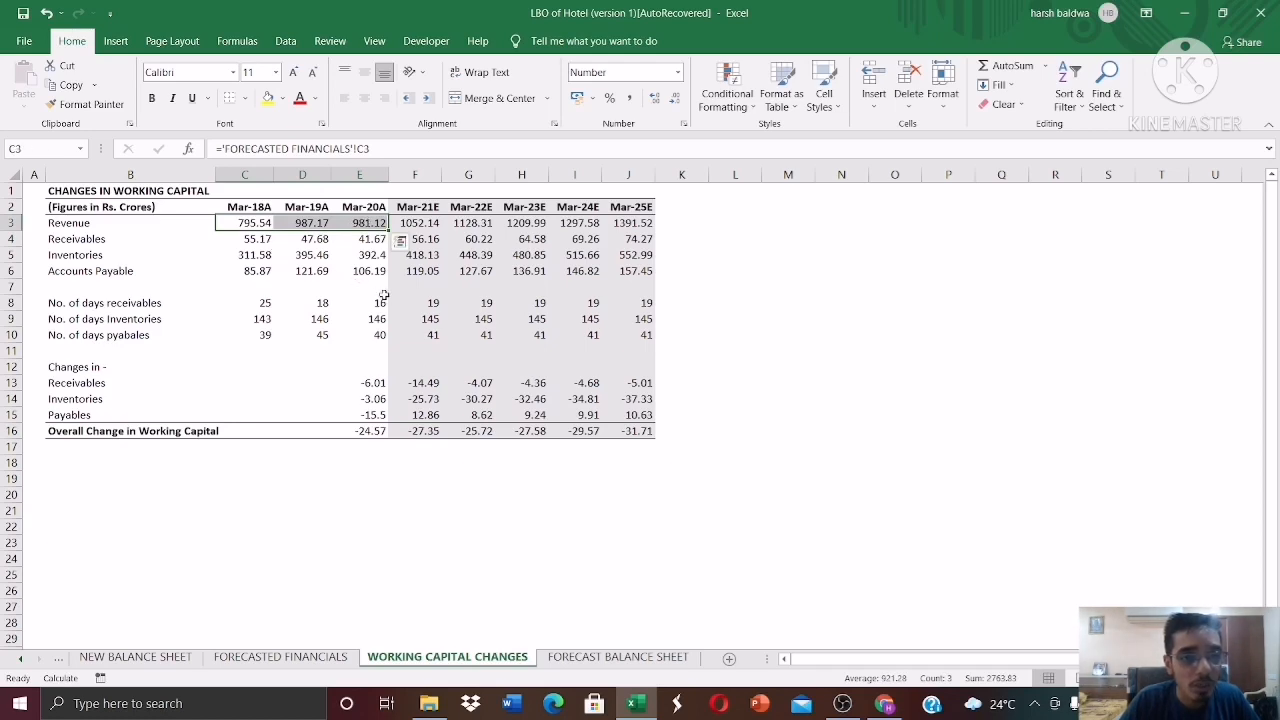
left_click(268, 303)
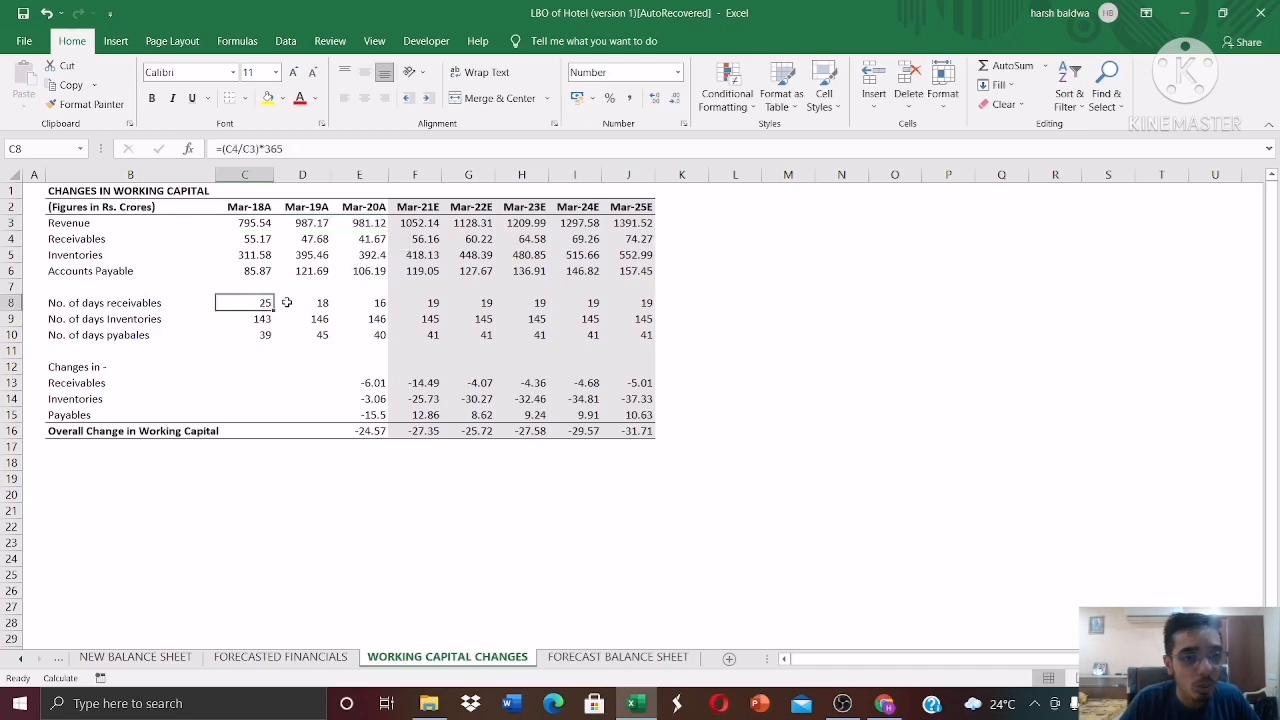
left_click(266, 224)
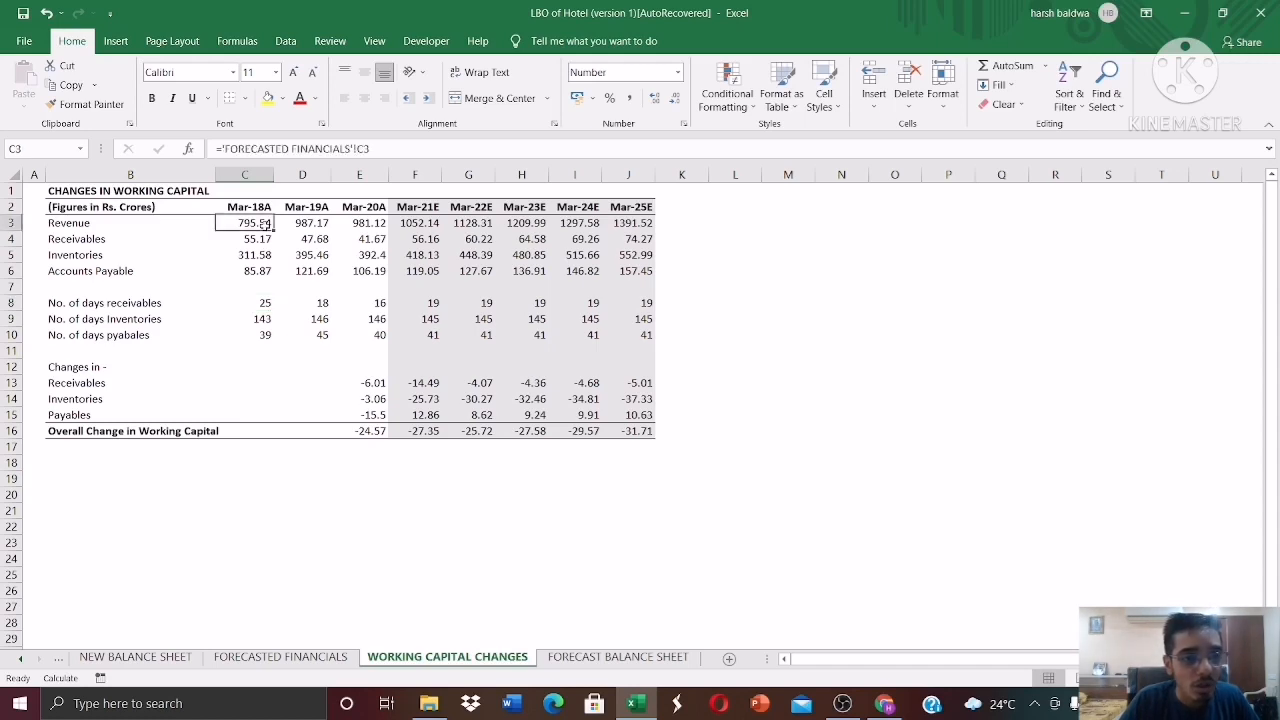
left_click(260, 241)
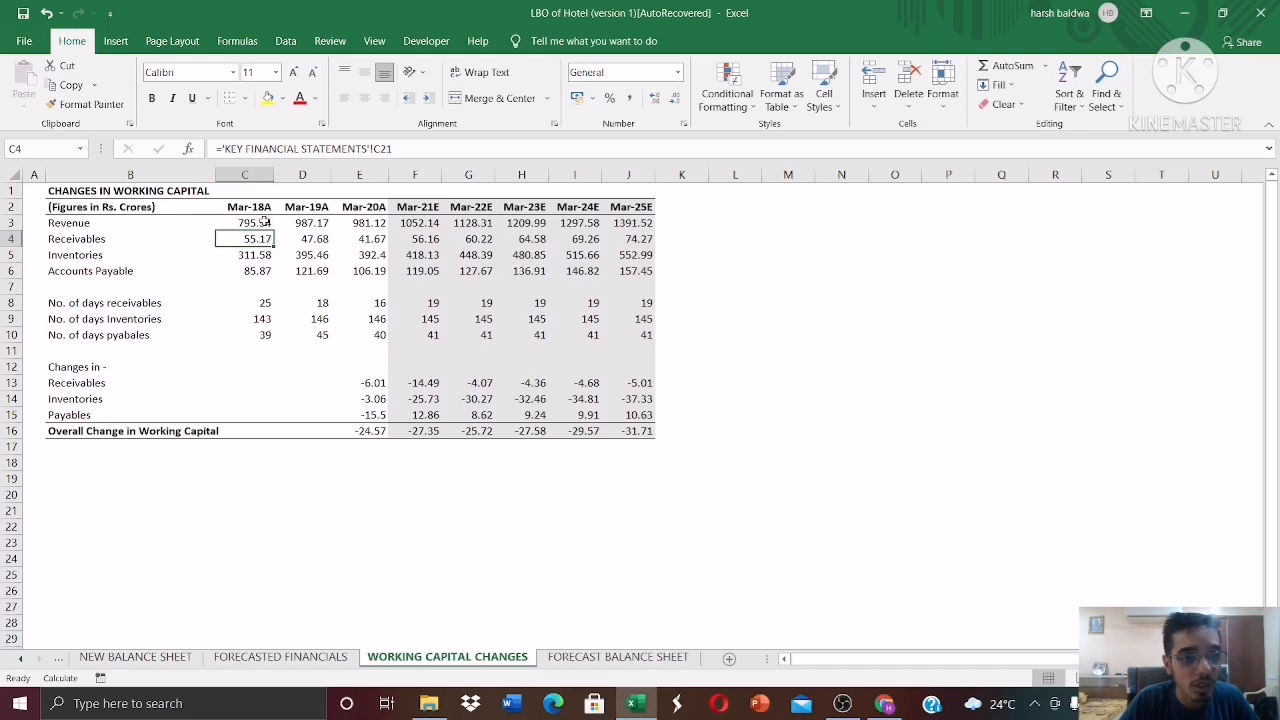
left_click(268, 225)
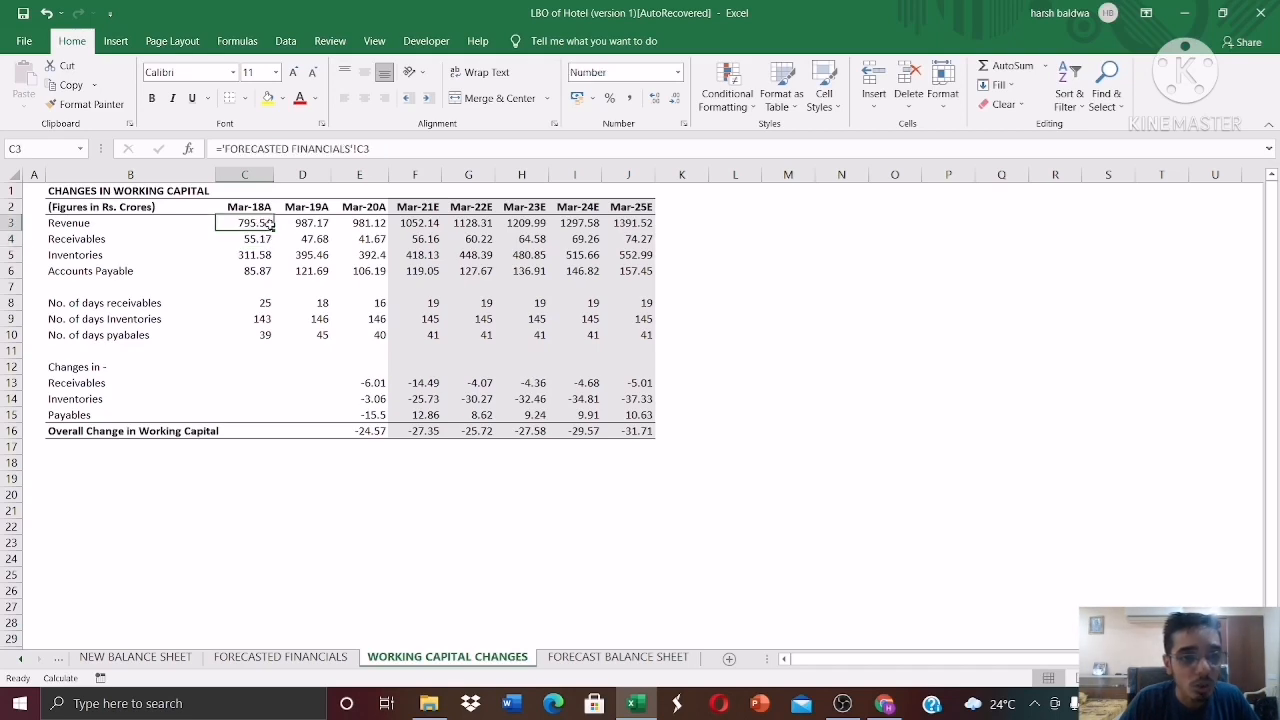
left_click(266, 304)
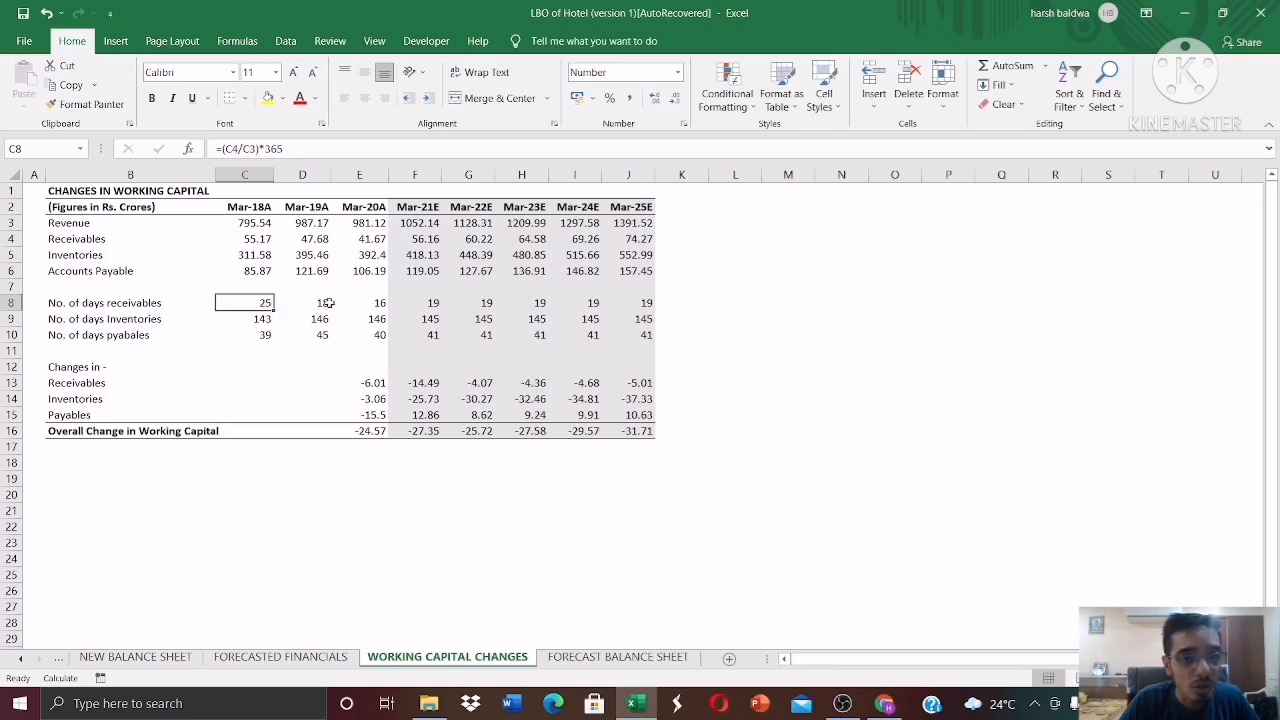
Review how the Mar-18A inventory days and payable days are calculated from their balances and revenue.
left_click(258, 319)
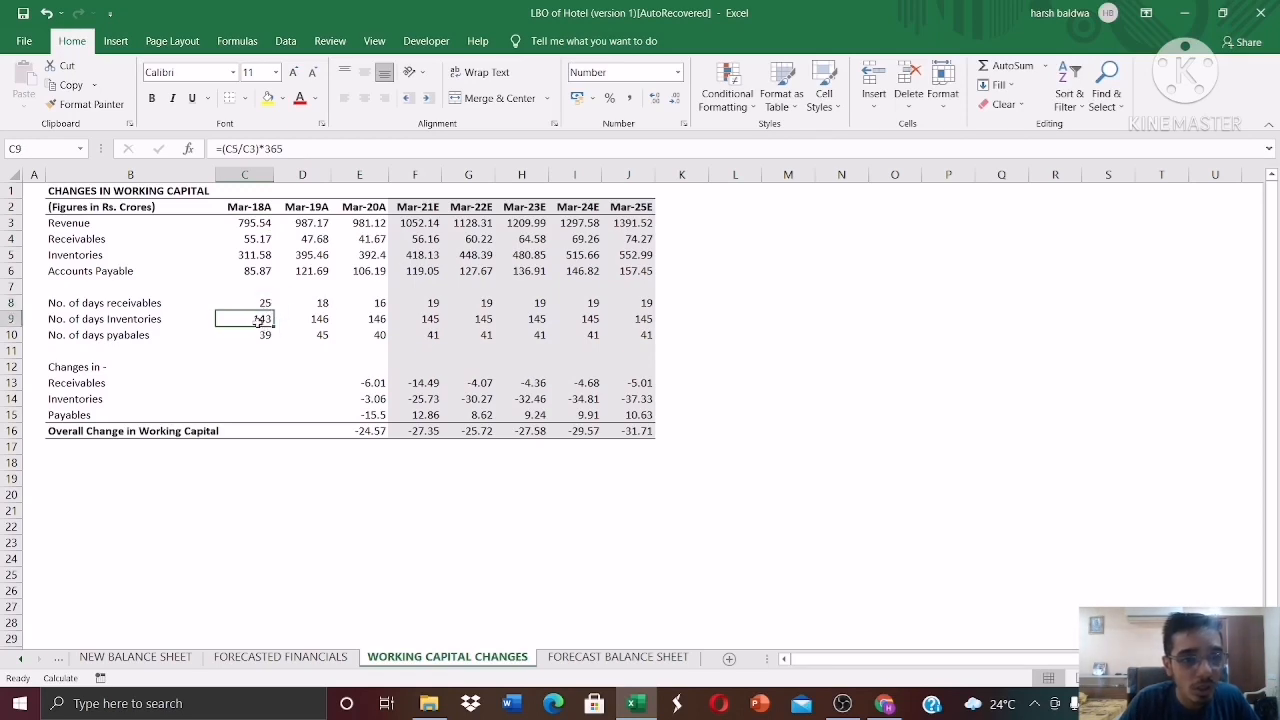
left_click(261, 258)
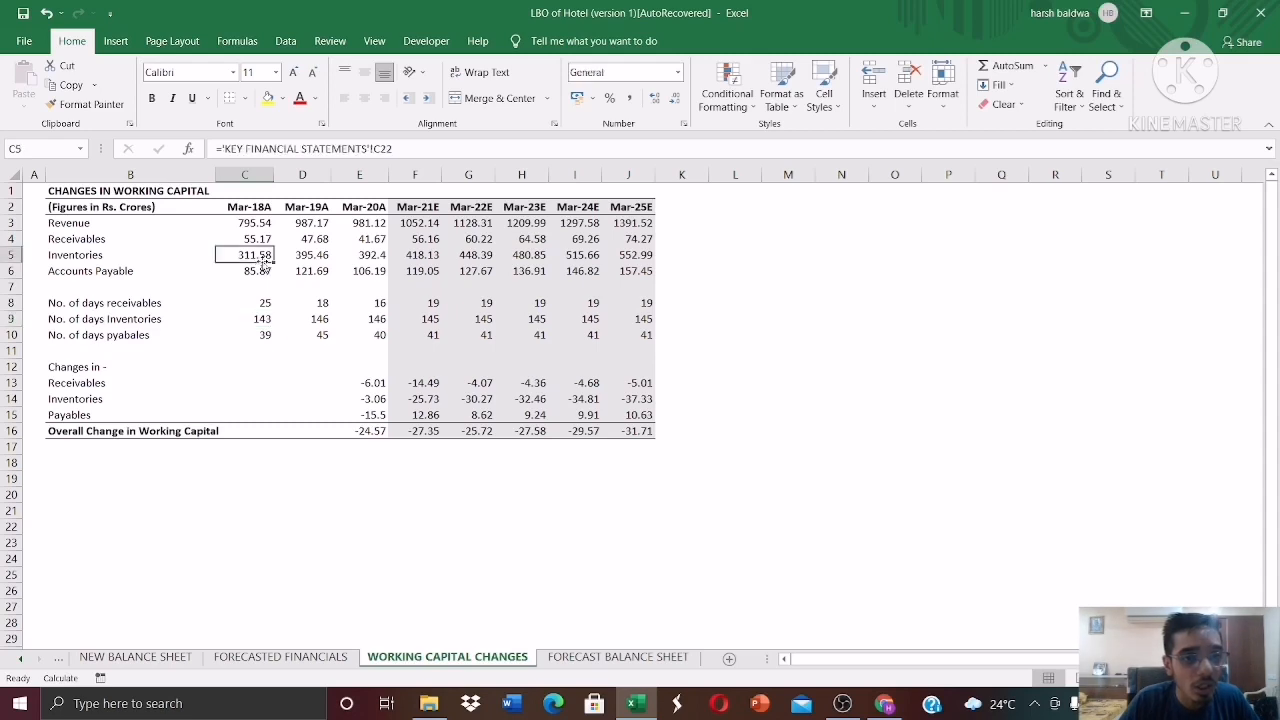
left_click(263, 223)
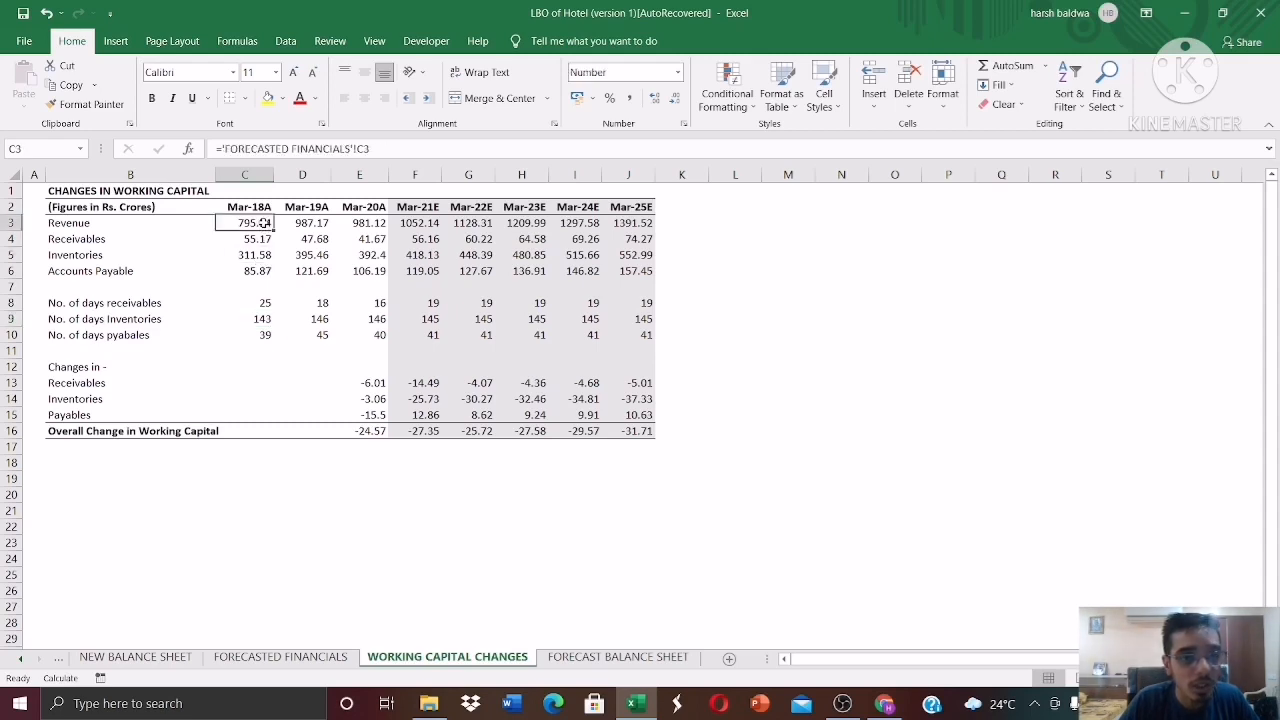
left_click(267, 336)
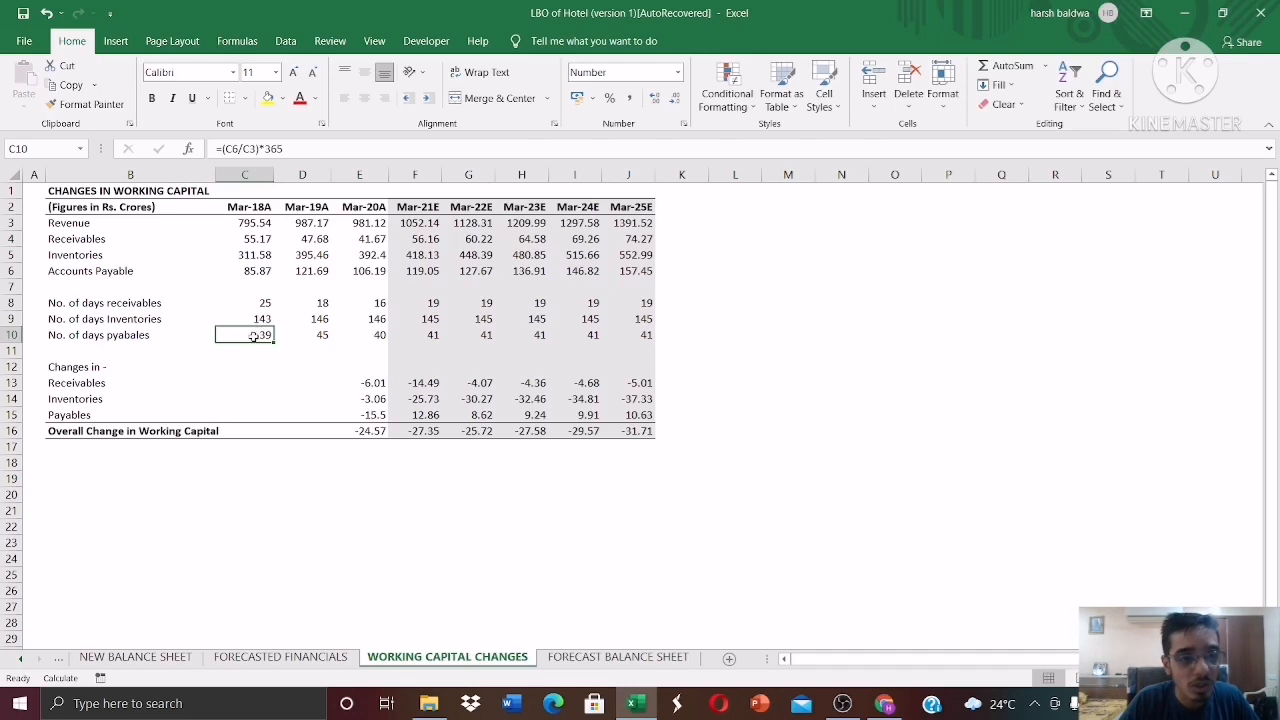
left_click(245, 320)
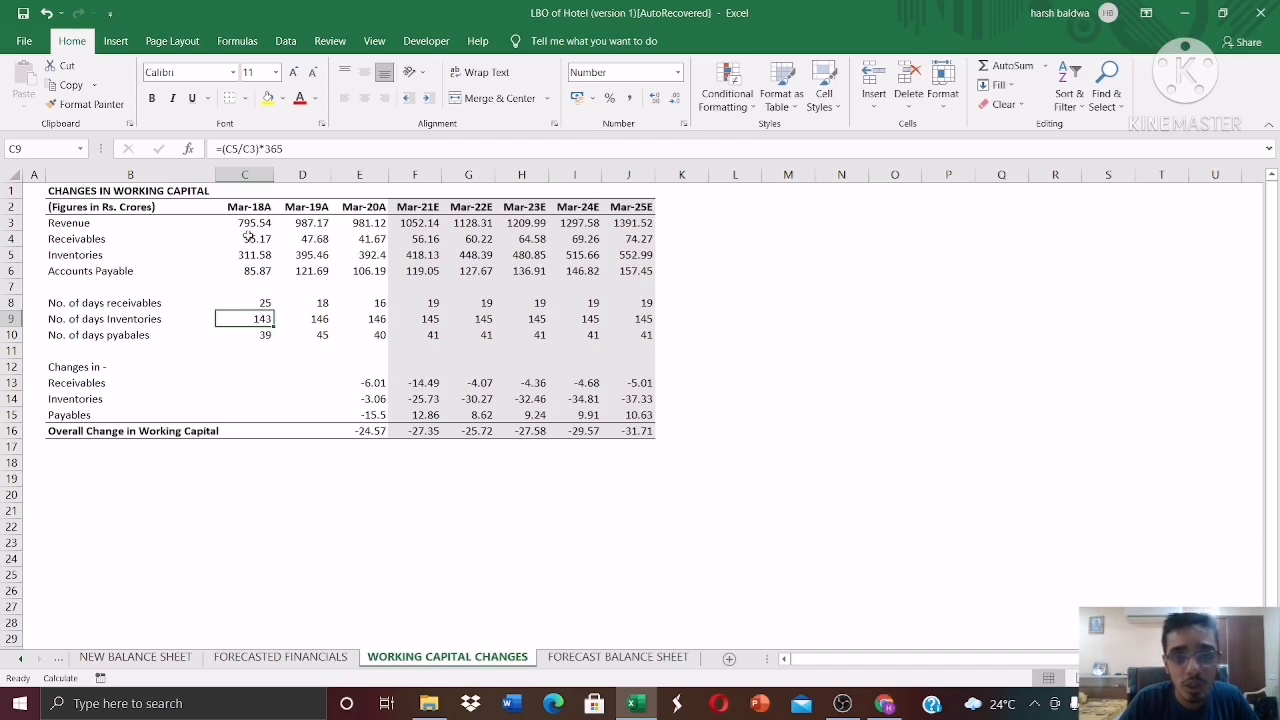
left_click(249, 226)
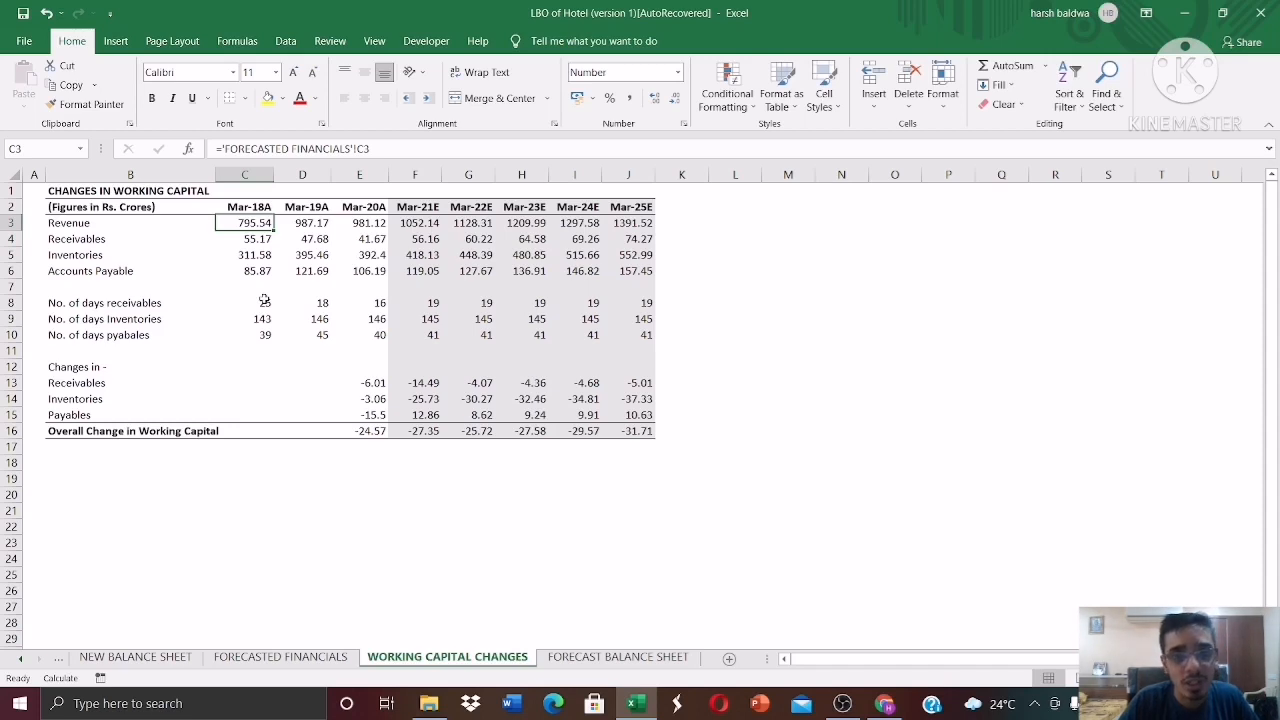
left_click(268, 336)
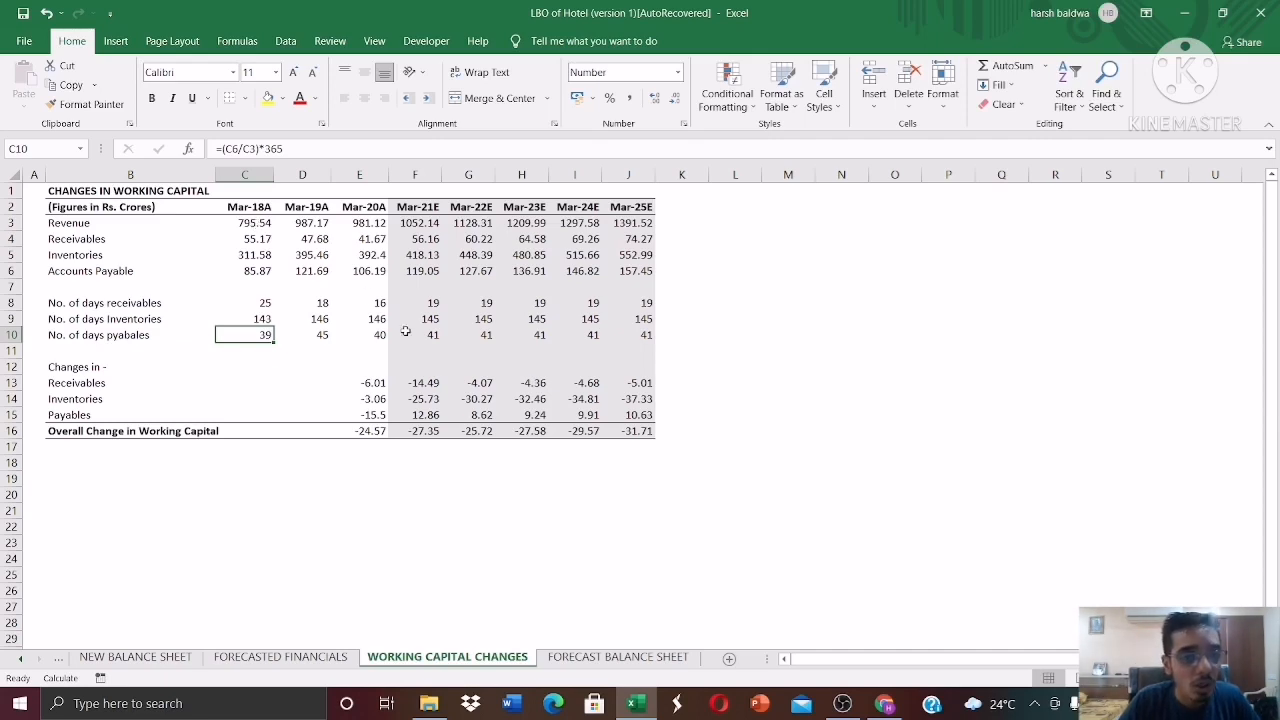
Review the historical days for Mar-18A to Mar-20A and how the Mar-21E receivable days average them.
left_click_drag(263, 305, 372, 335)
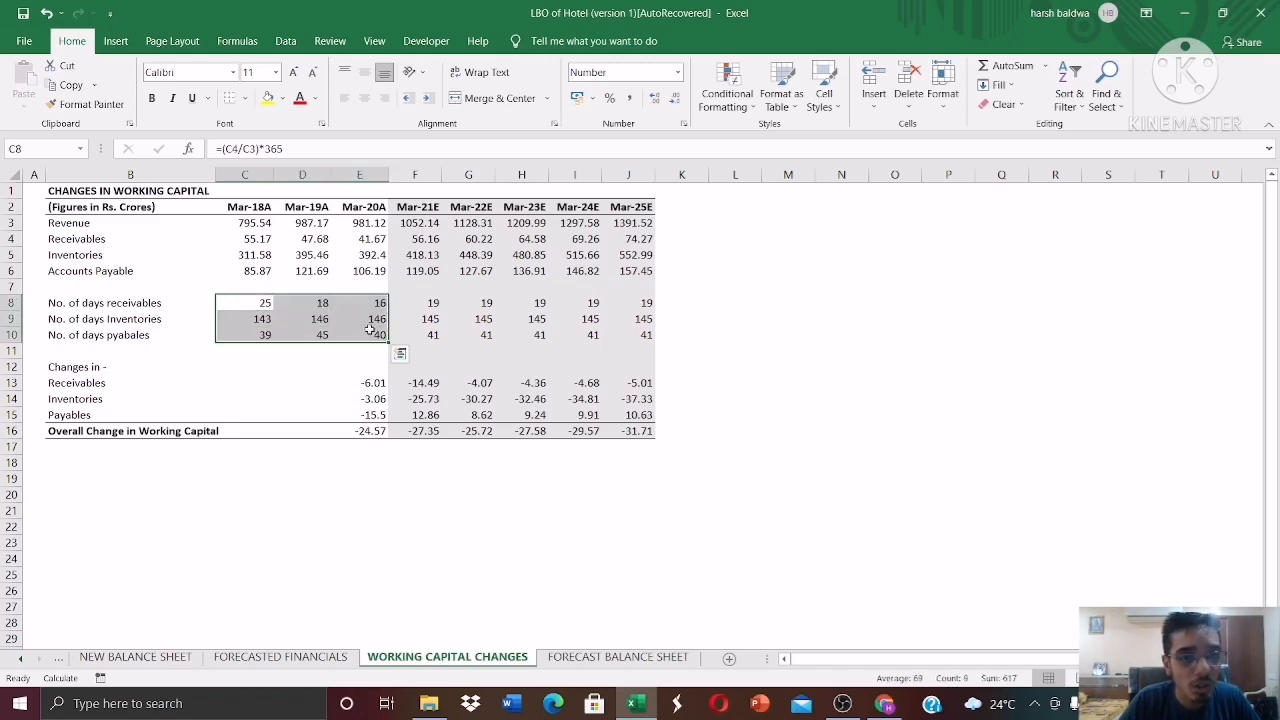
left_click(428, 302)
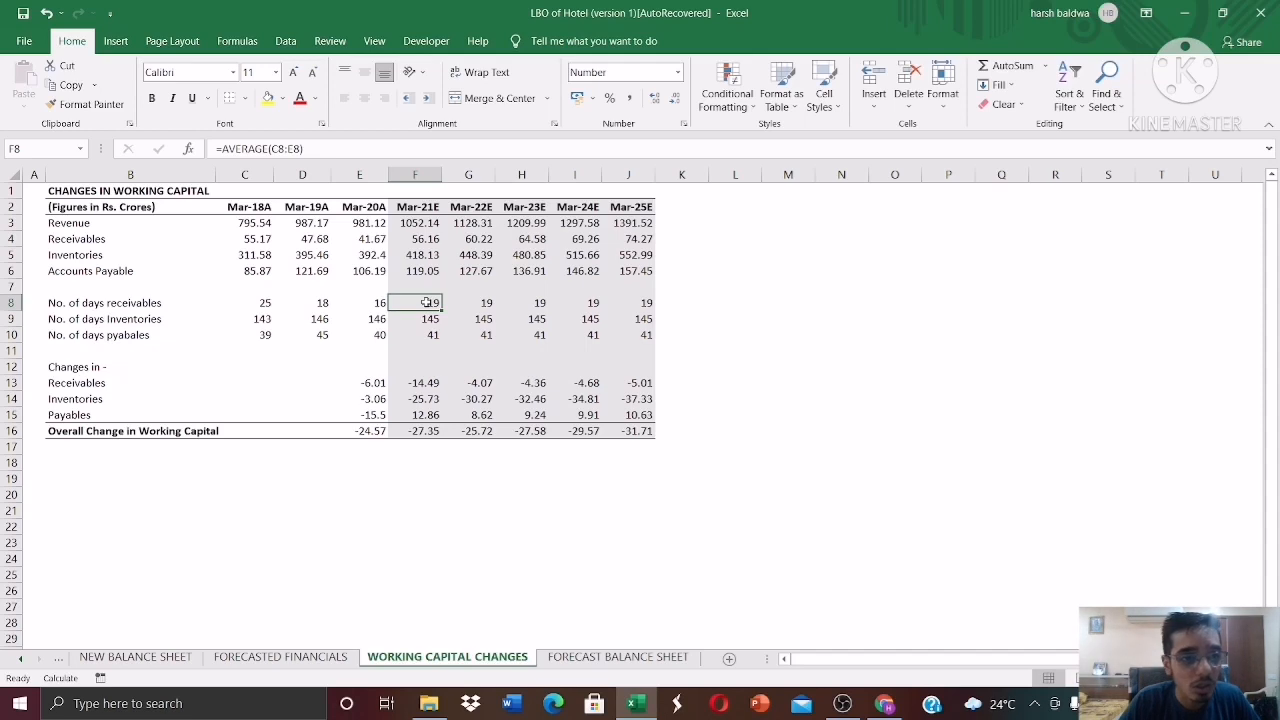
left_click_drag(290, 302, 370, 302)
left_click_drag(257, 302, 372, 303)
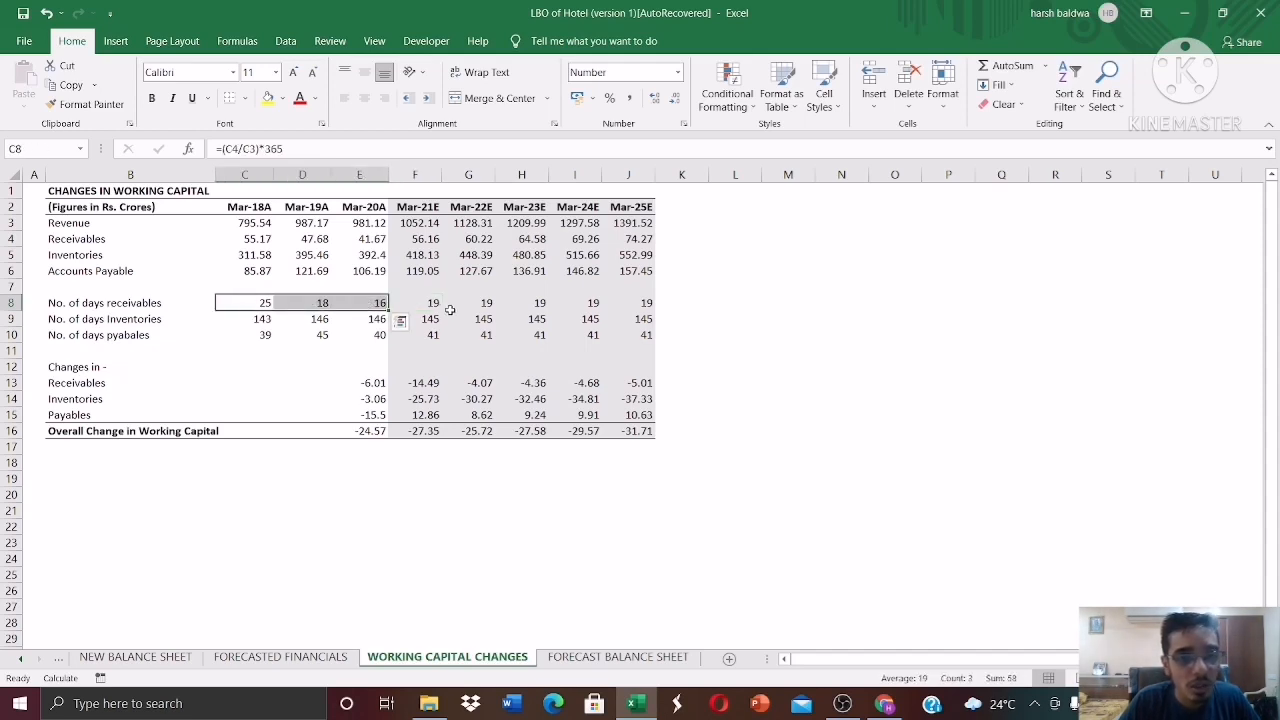
left_click(373, 336)
left_click(433, 304)
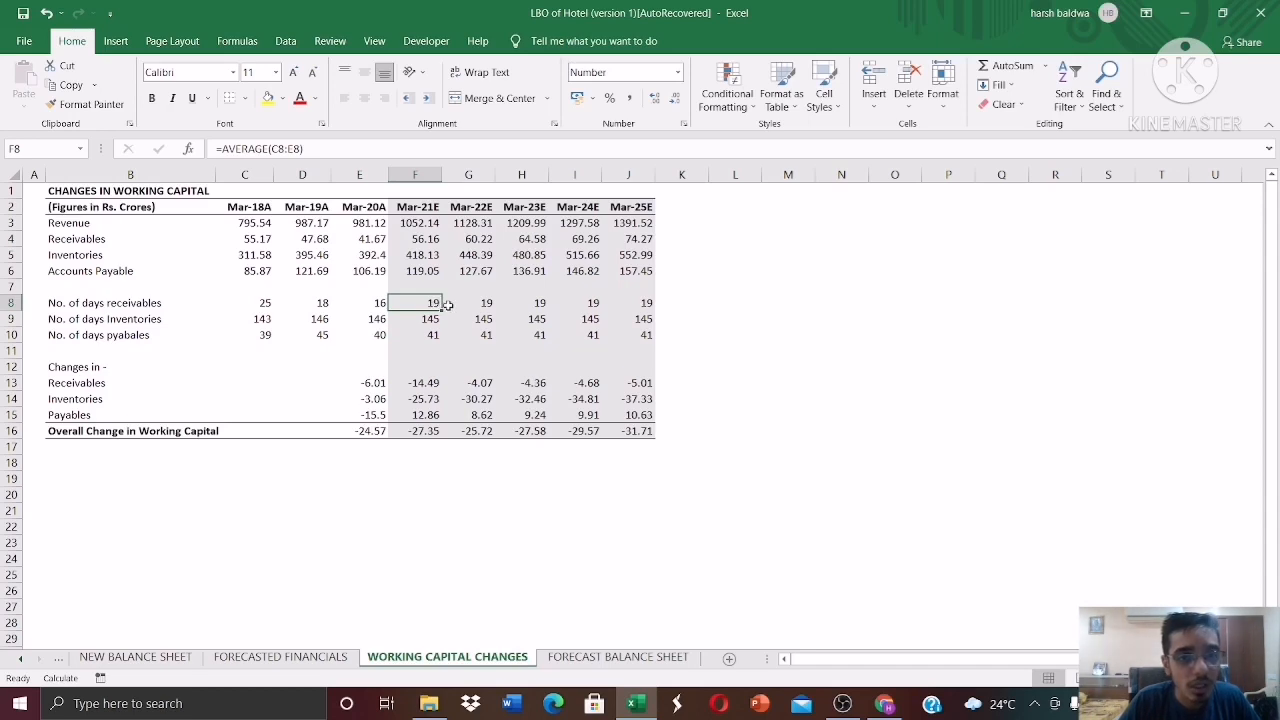
Review the Mar-21E revenue link and how forecast receivables are calculated from receivable days and revenue.
left_click(426, 220)
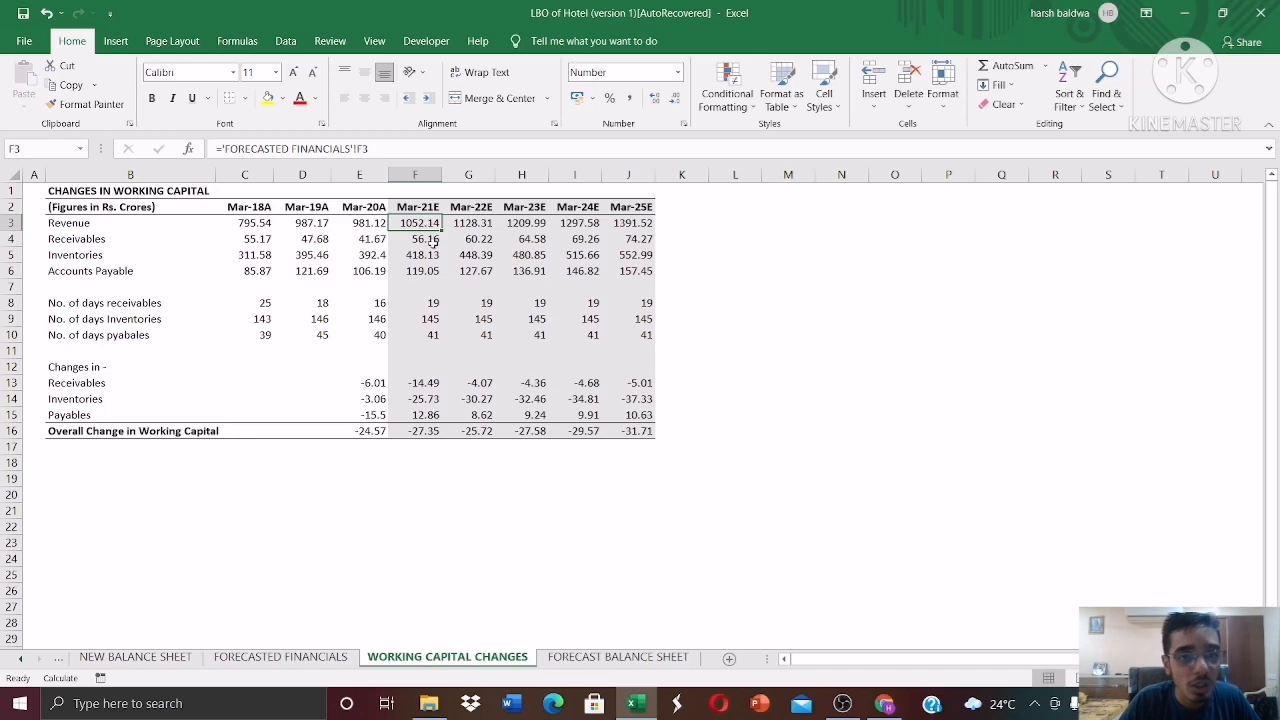
left_click(420, 239)
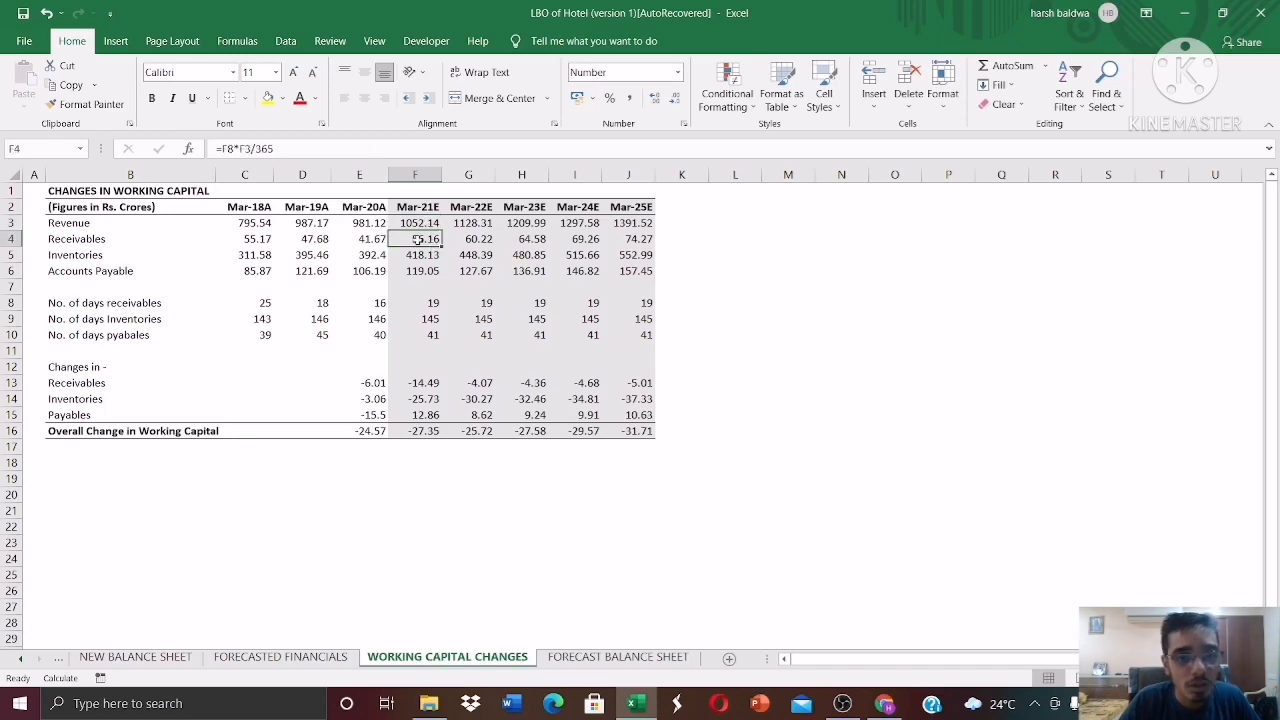
left_click_drag(417, 239, 521, 240)
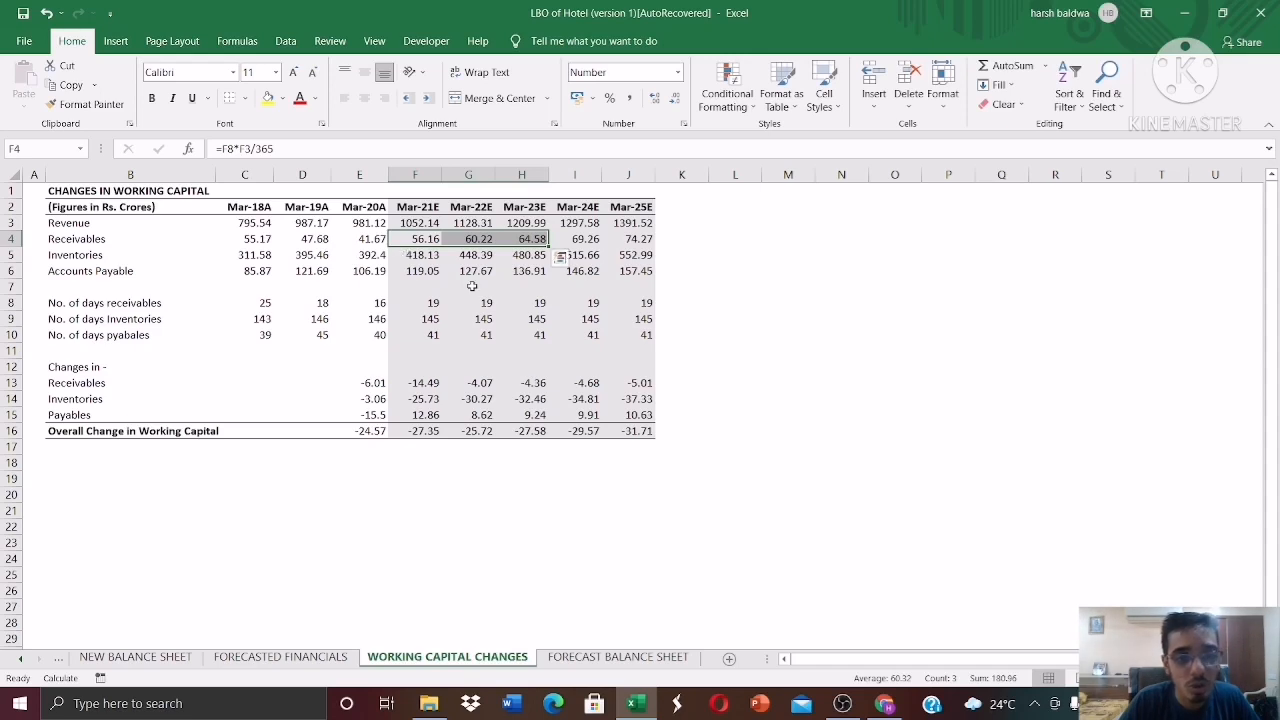
Review the Mar-21E changes in receivables, inventories and payables, and the Overall Change in Working Capital row from Mar-20A to Mar-25E.
left_click(415, 383)
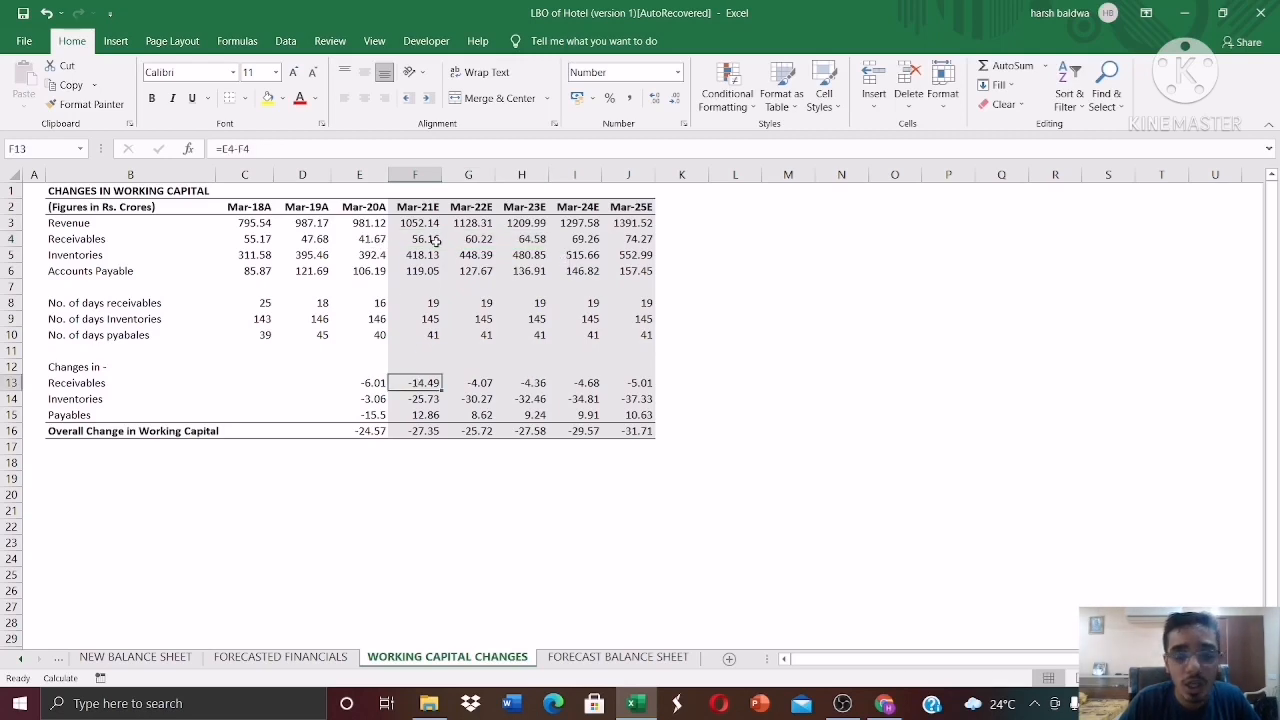
left_click(424, 398)
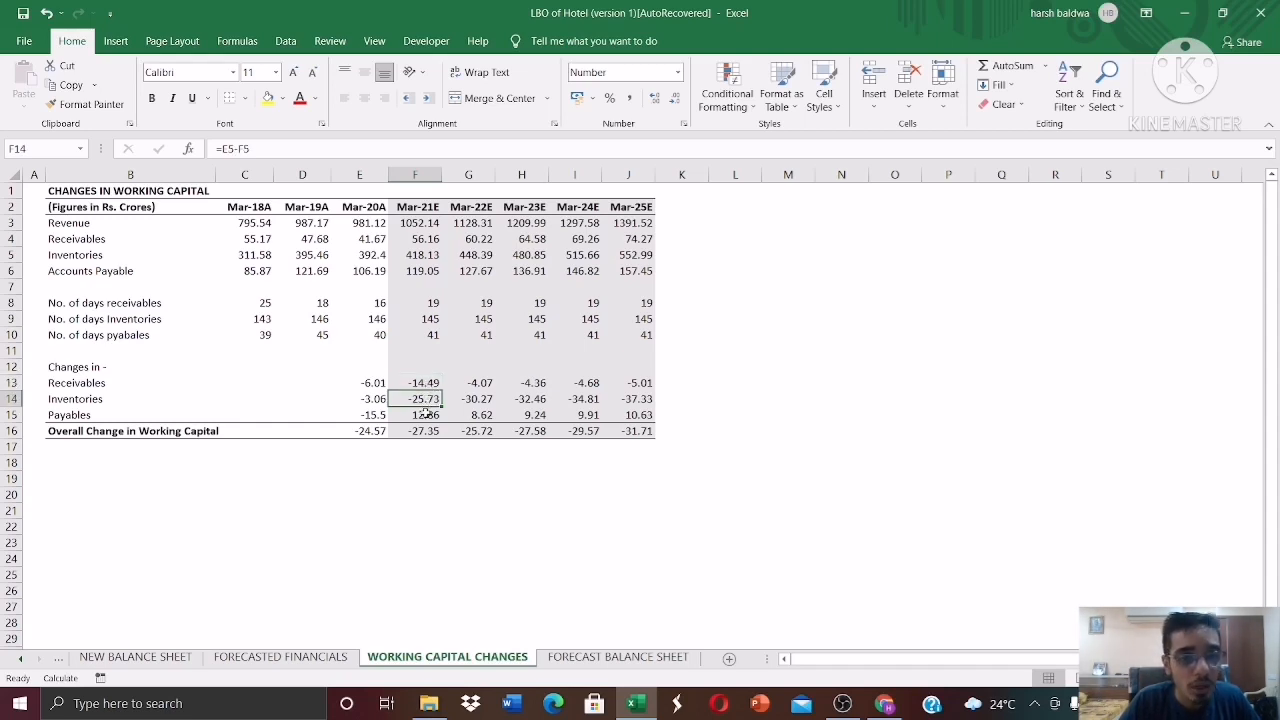
left_click(426, 414)
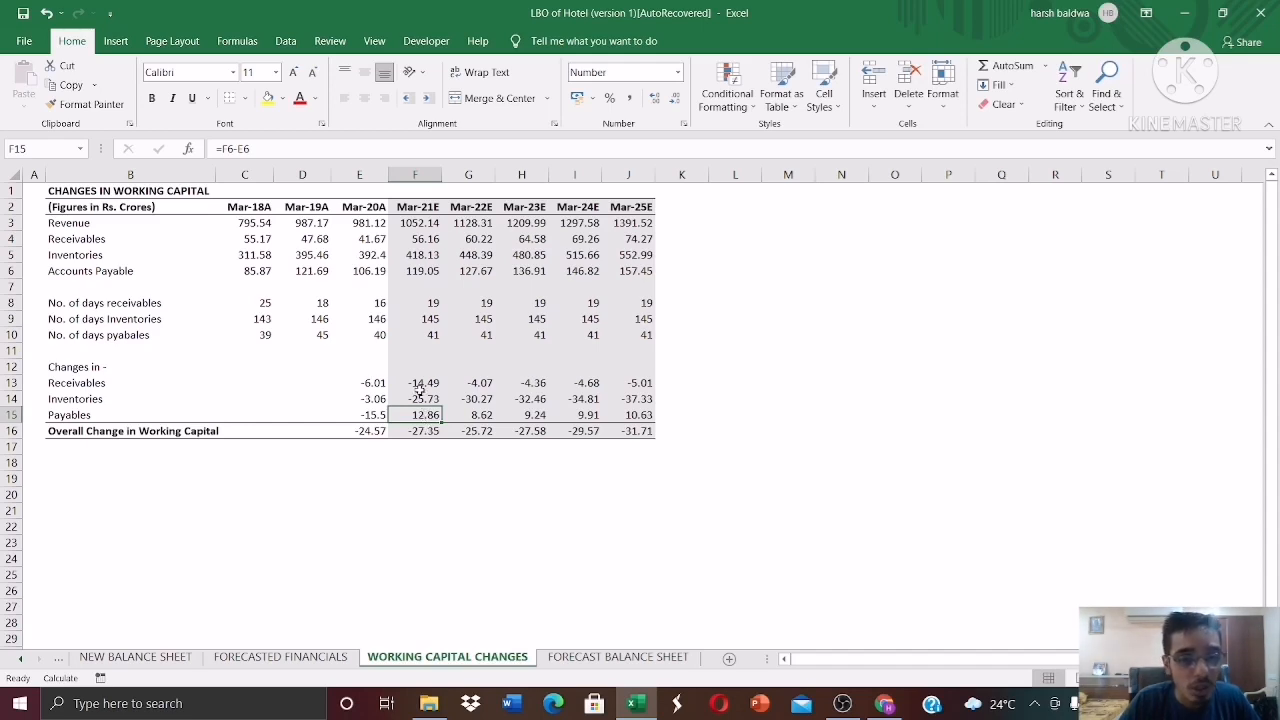
left_click_drag(360, 429, 632, 431)
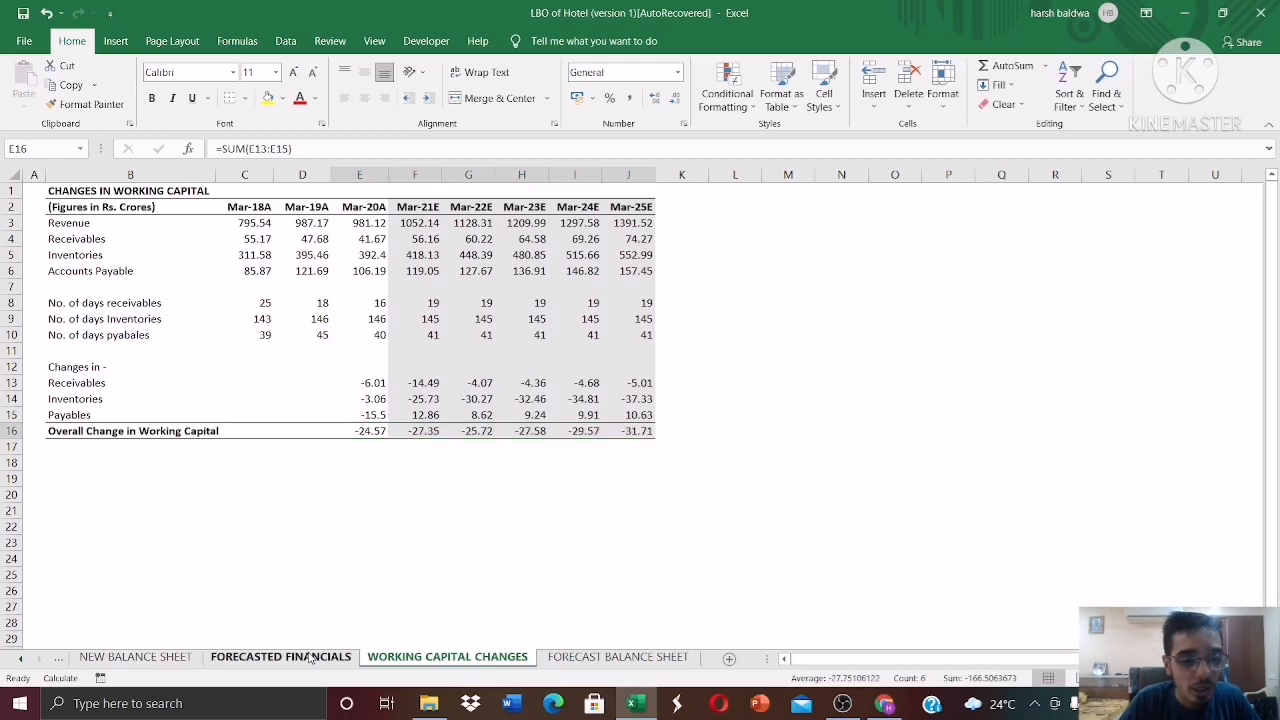
On the FORECASTED FINANCIALS sheet, review CAPEX as a percentage of revenue and the Cash available for debt repayment row.
left_click(311, 657)
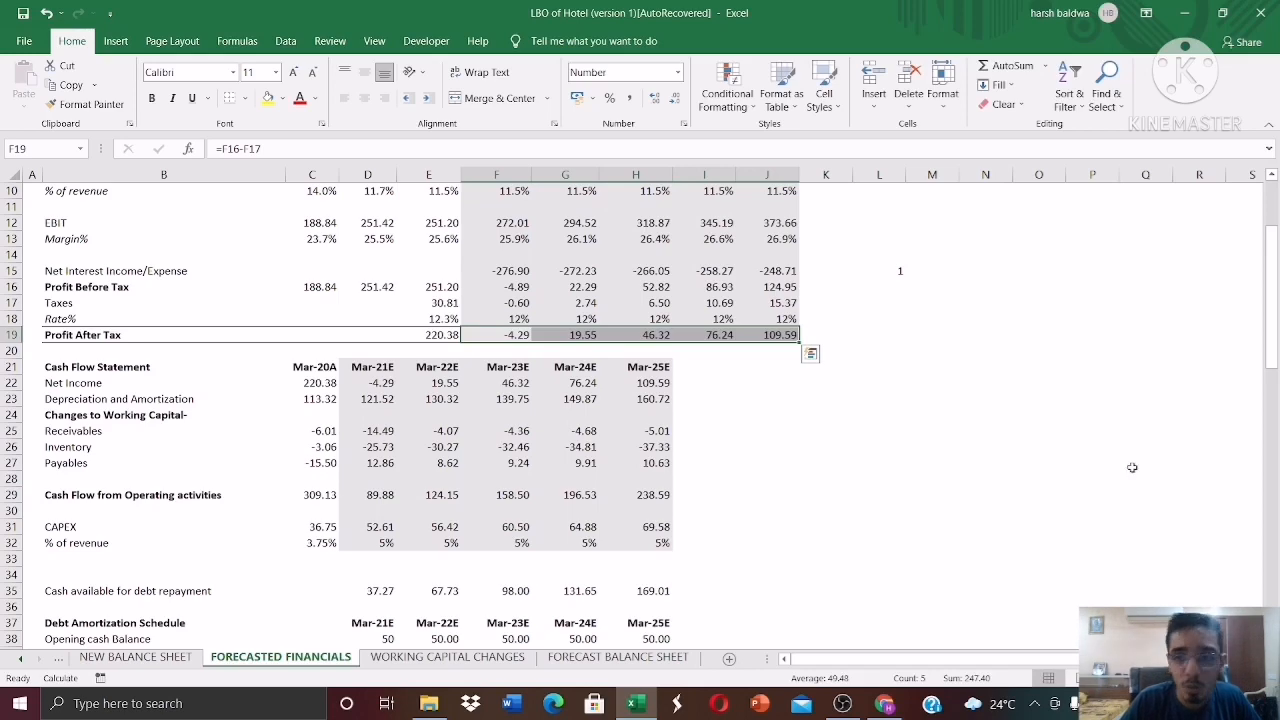
left_click_drag(1273, 347, 1273, 364)
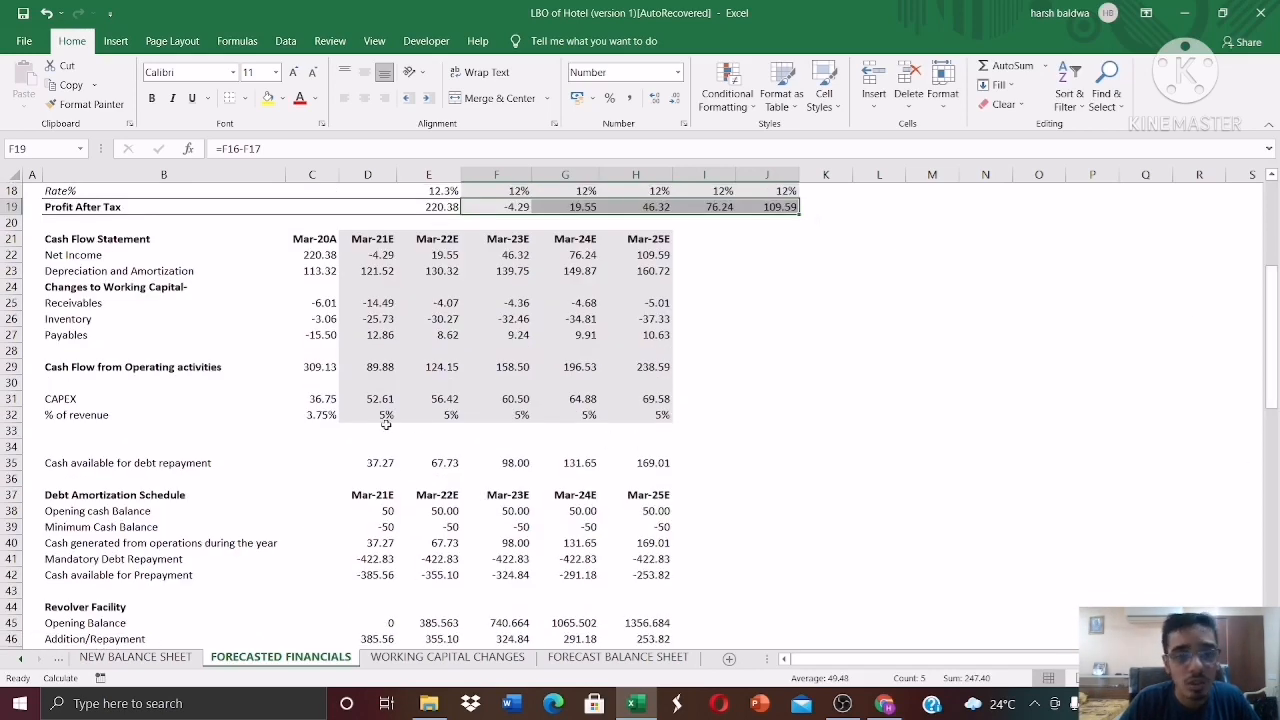
left_click(310, 418)
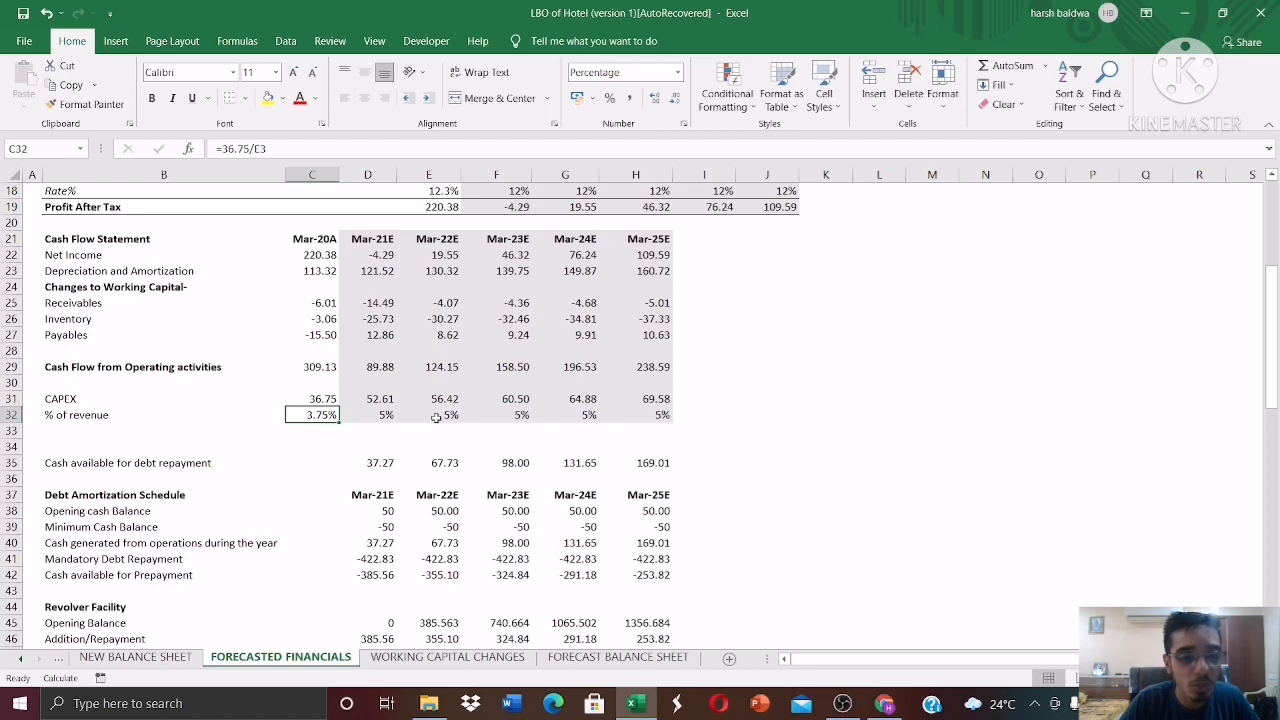
left_click_drag(383, 415, 584, 416)
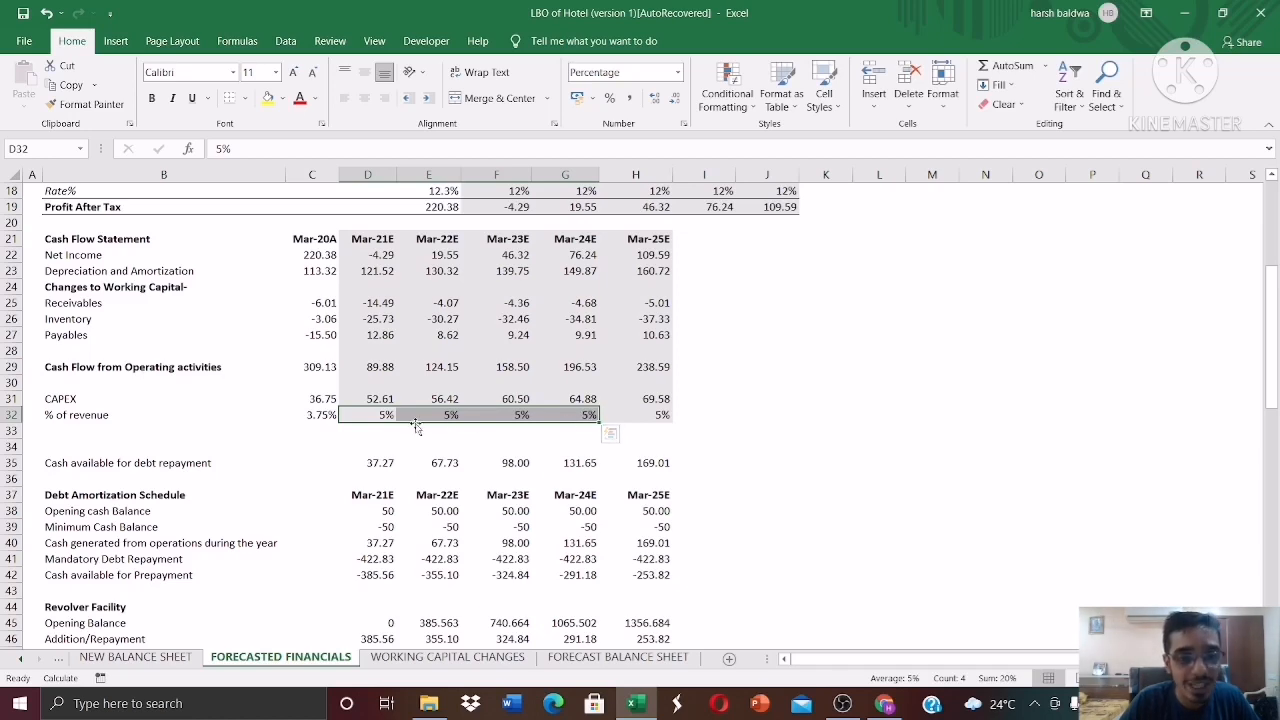
left_click(380, 415)
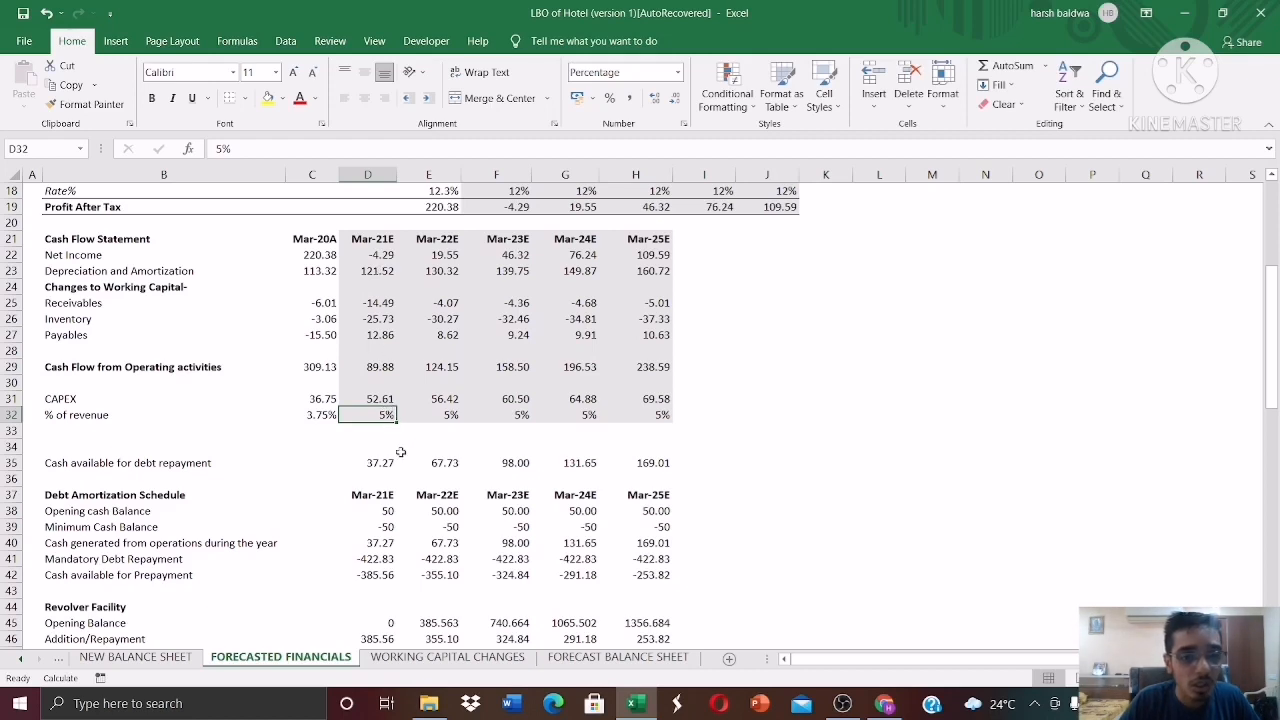
left_click(392, 401)
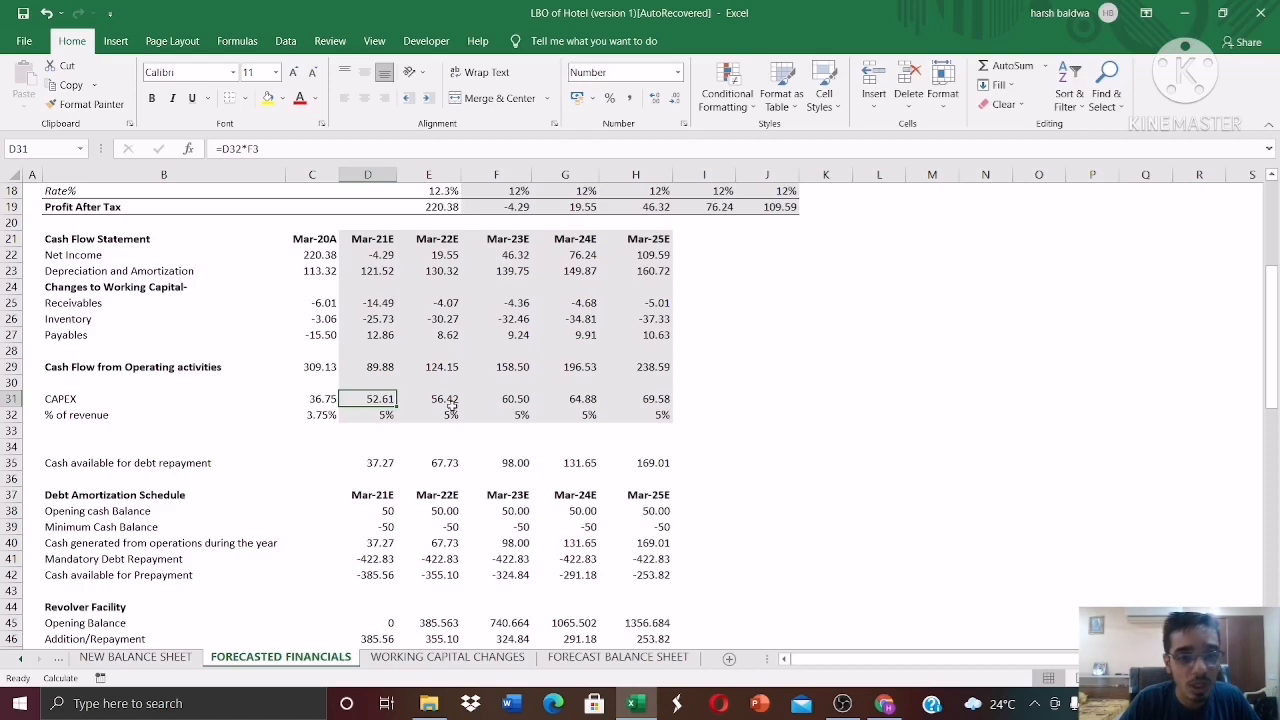
left_click(451, 403)
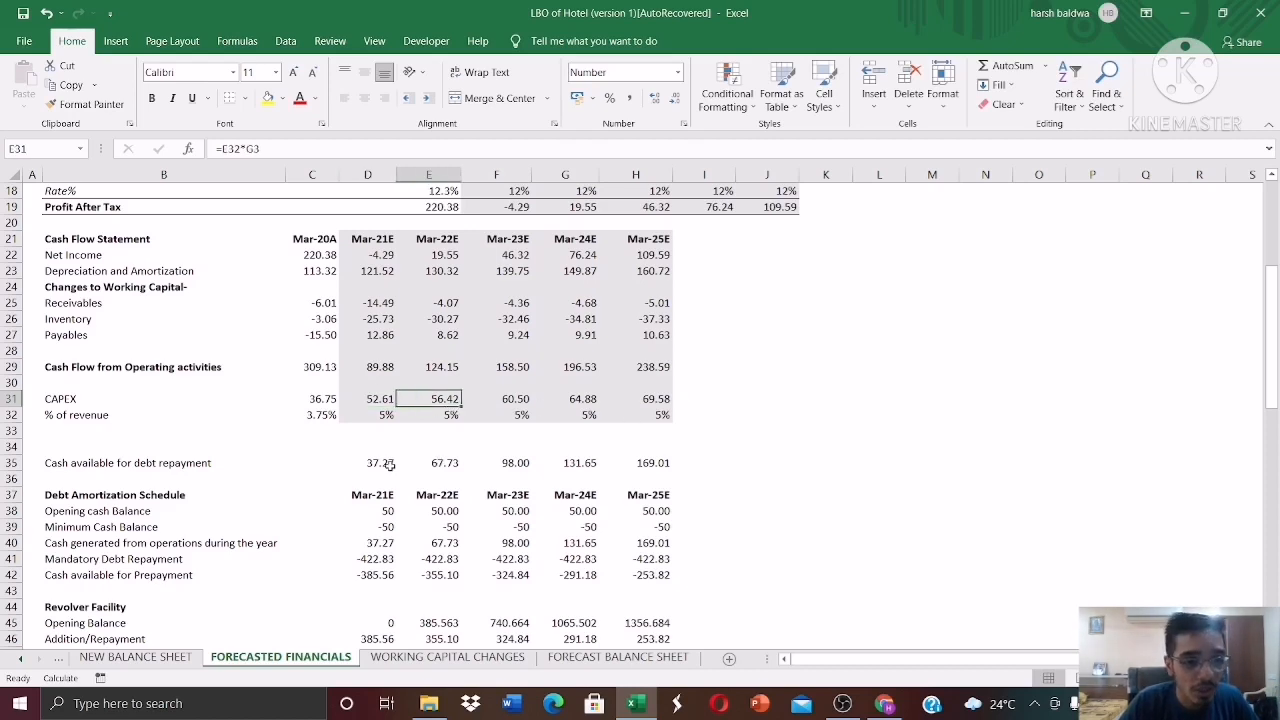
left_click_drag(389, 464, 610, 460)
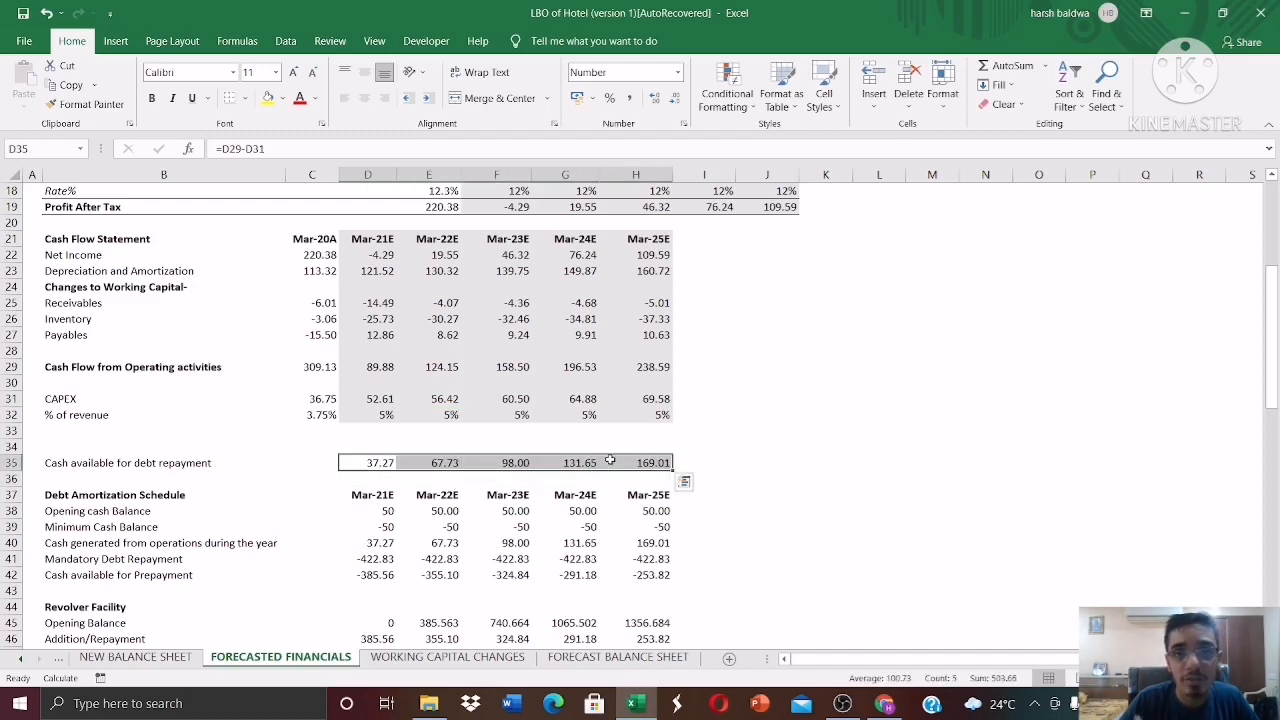
Review the Mar-21E Debt Amortization Schedule formulas from Opening cash Balance through Mandatory Debt Repayment to Cash available for Prepayment.
left_click_drag(1274, 312, 1275, 326)
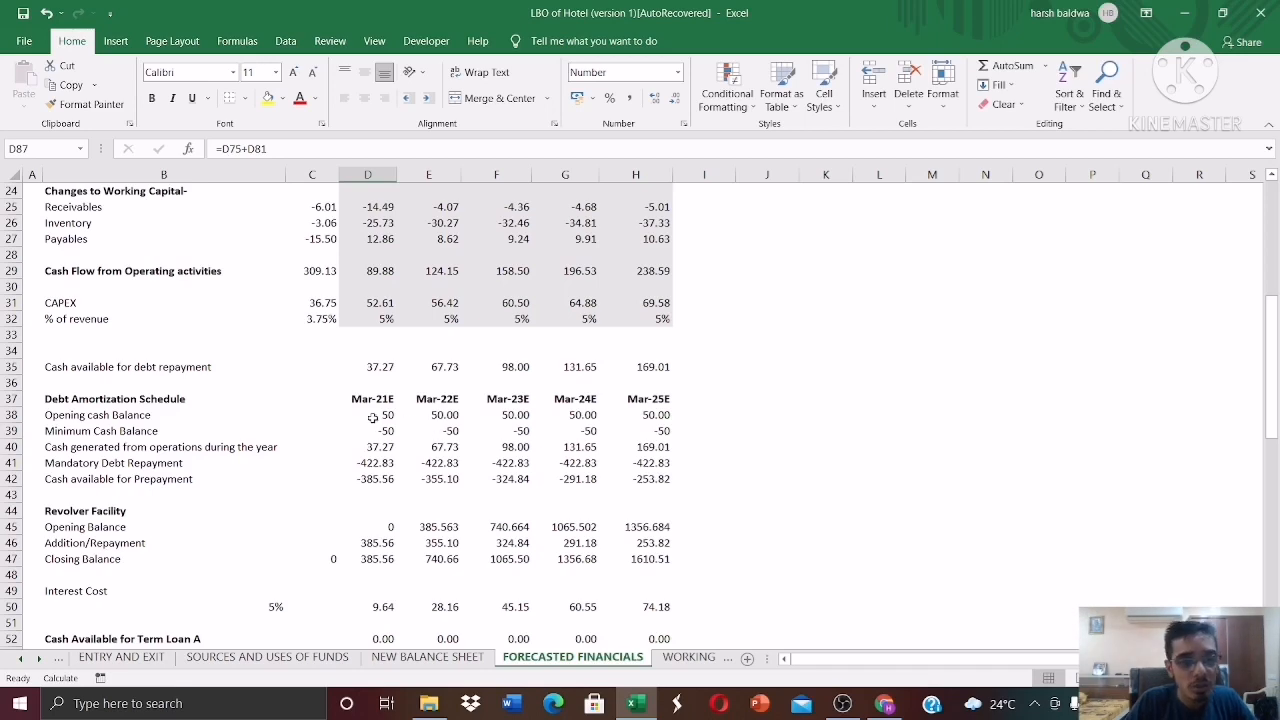
left_click(366, 418)
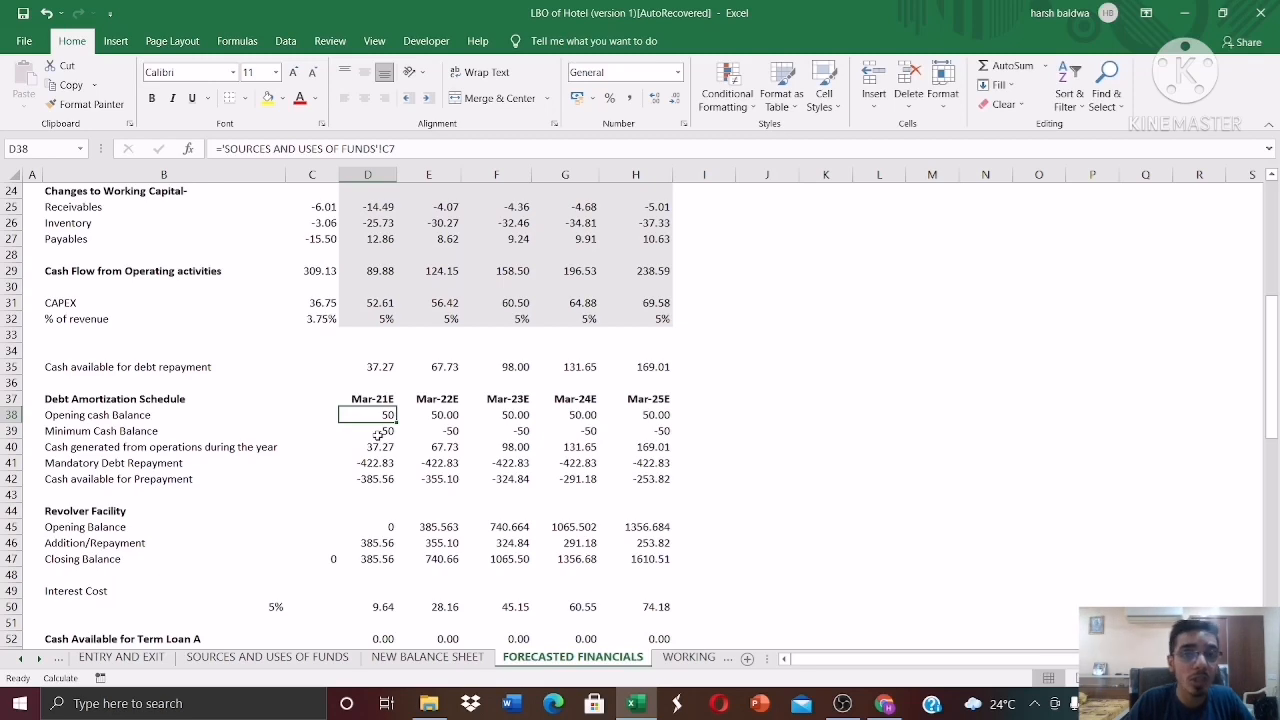
left_click(378, 433)
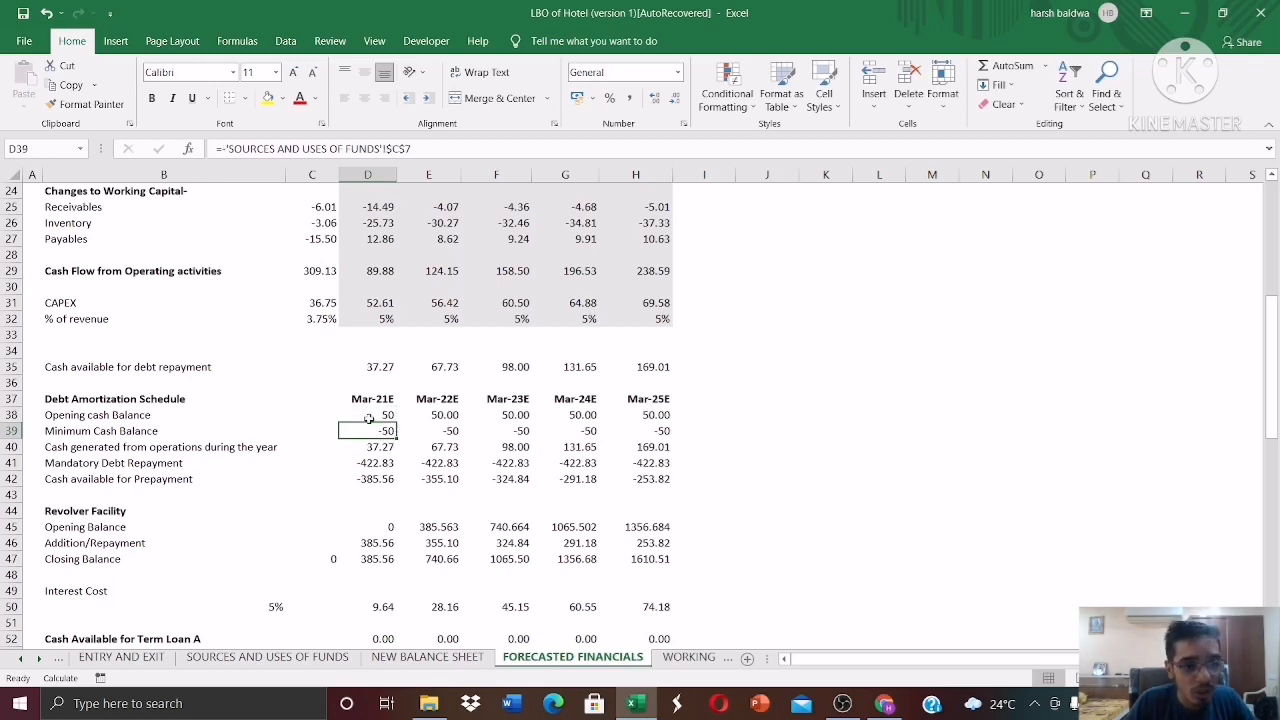
left_click(381, 368)
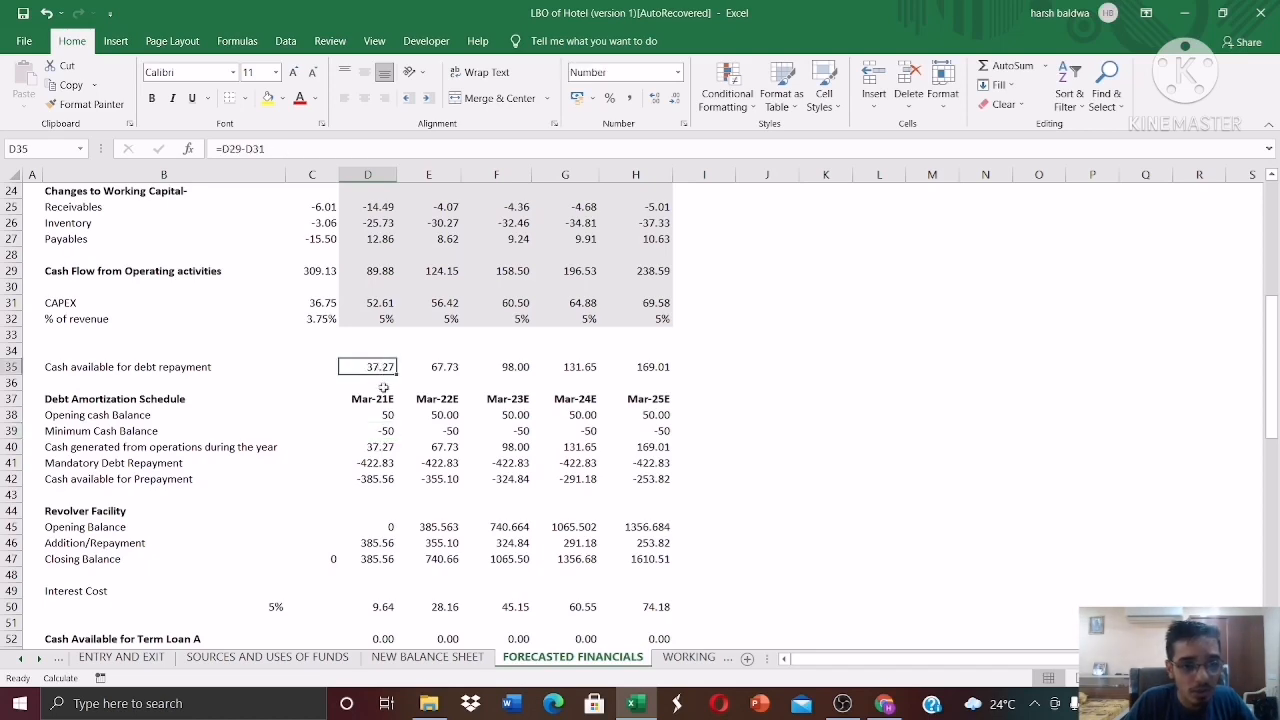
left_click(386, 452)
left_click(380, 464)
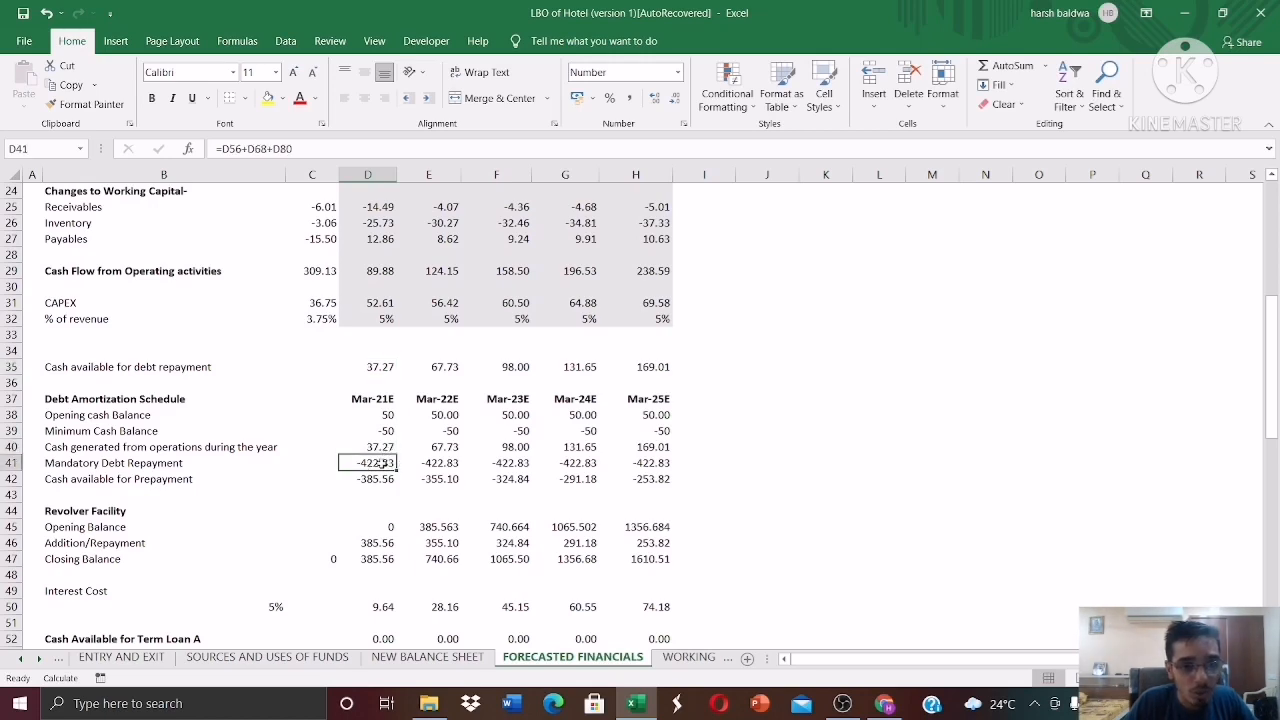
left_click(366, 480)
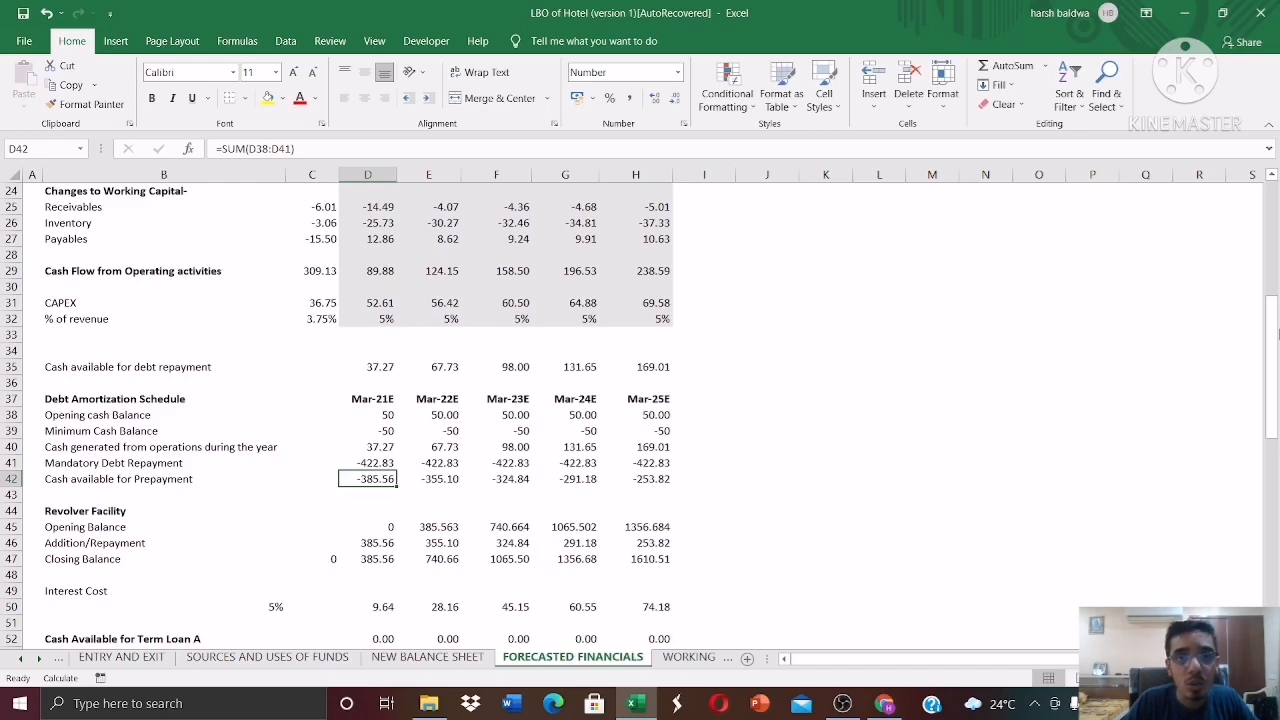
Review the Mar-21E cash available for debt repayment and the forecast Net Interest Income/Expense from Mar-21E to Mar-23E.
left_click_drag(1277, 333, 1277, 381)
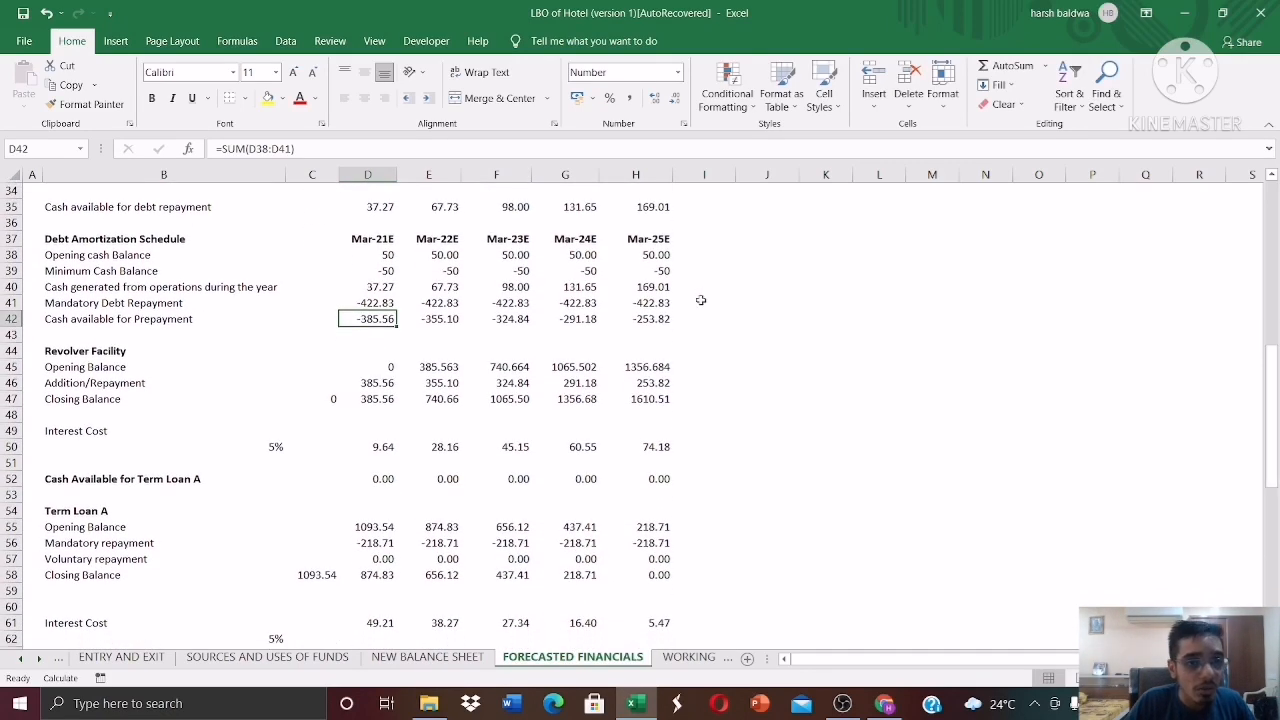
left_click(190, 208)
left_click(373, 209)
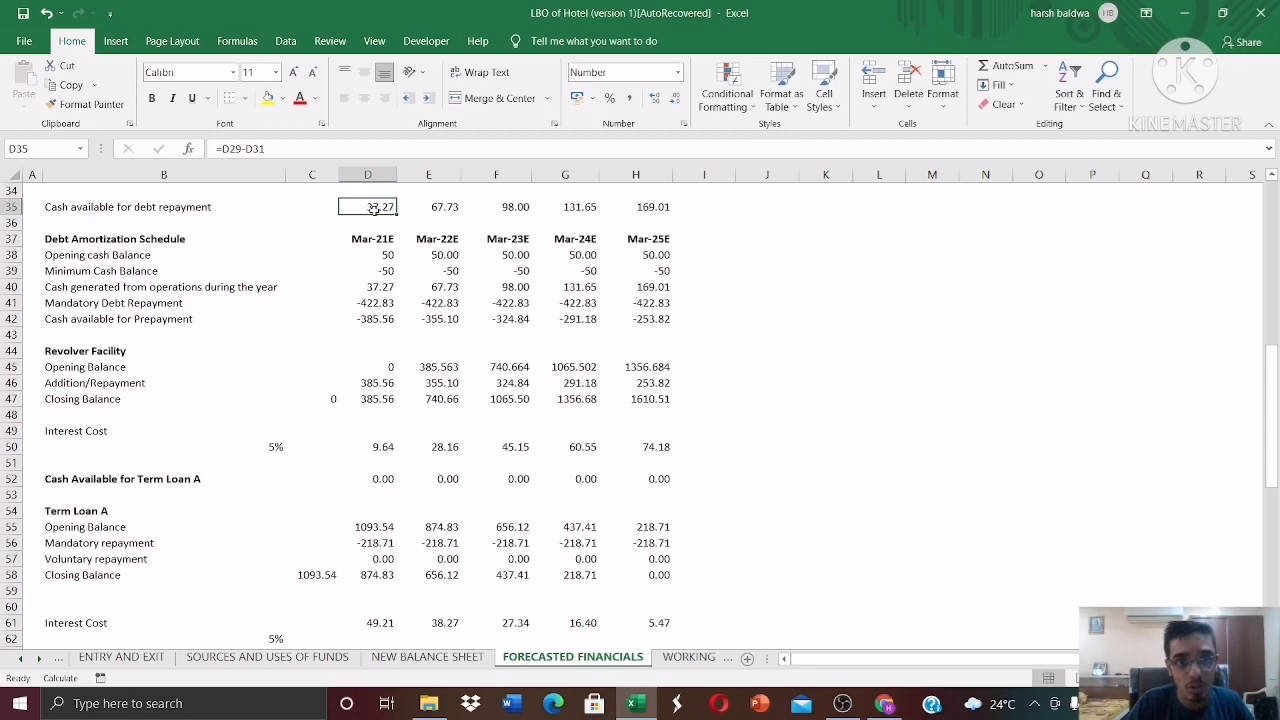
left_click_drag(1274, 358, 1274, 287)
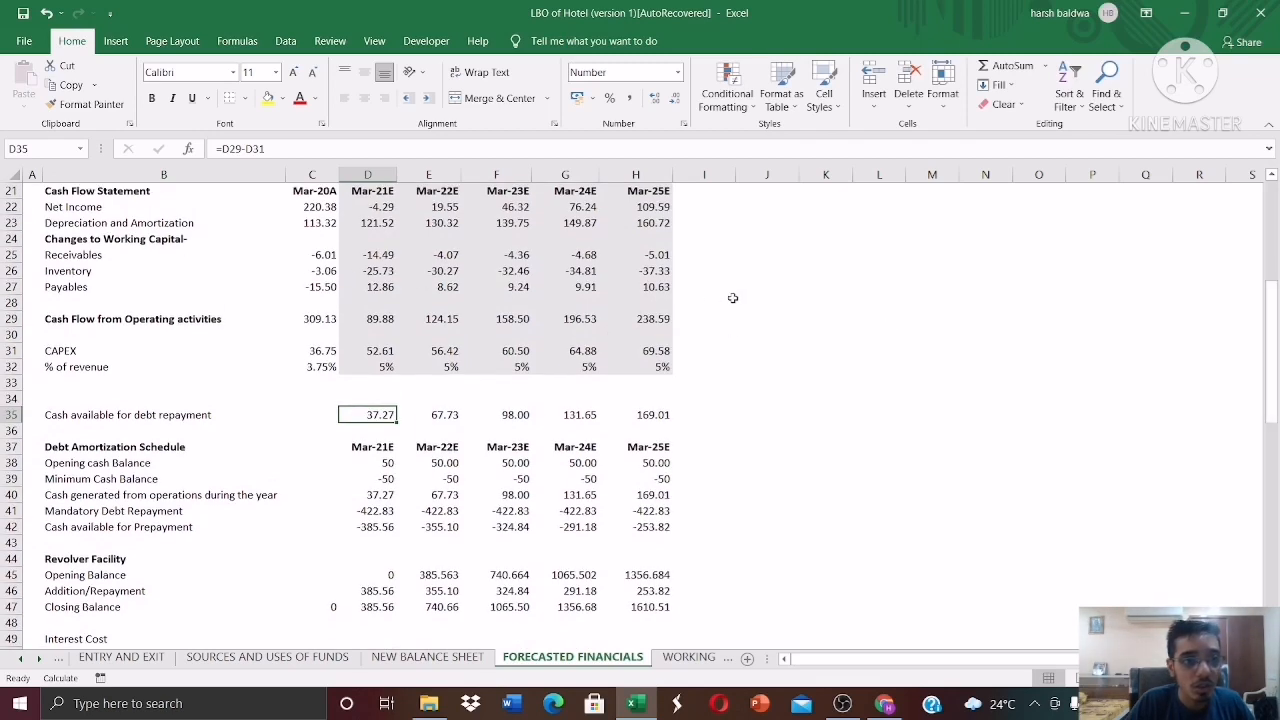
left_click_drag(1275, 318, 1276, 299)
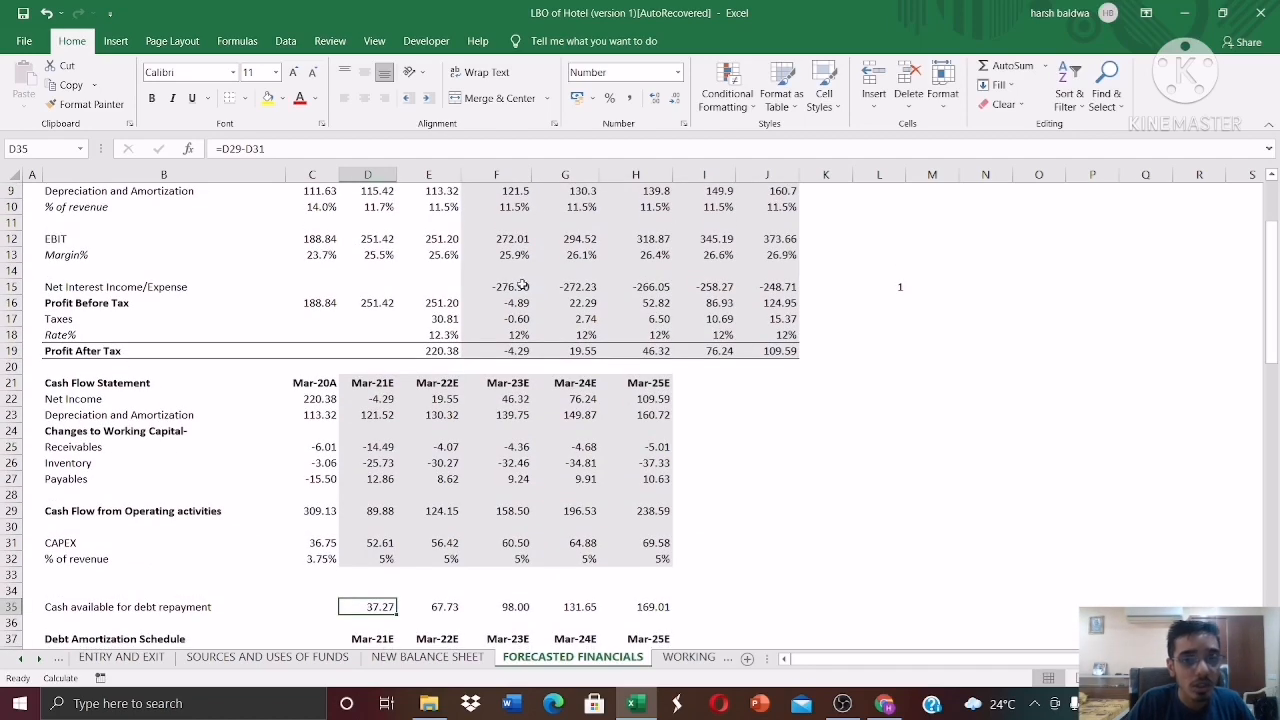
left_click_drag(521, 286, 648, 286)
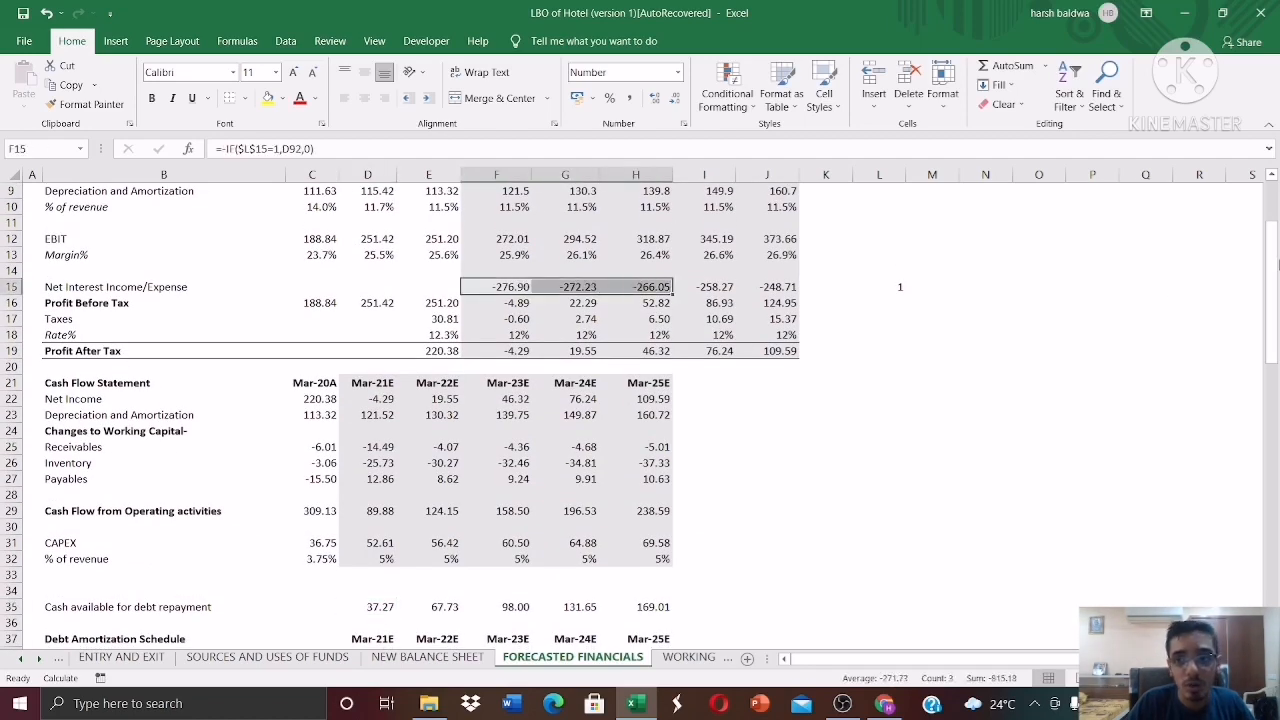
Compare Term Loan A's Mar-21E opening balance with its total leverage on the KEY ASSUMPTIONS sheet, and return to FORECASTED FINANCIALS.
left_click_drag(1277, 265, 1276, 341)
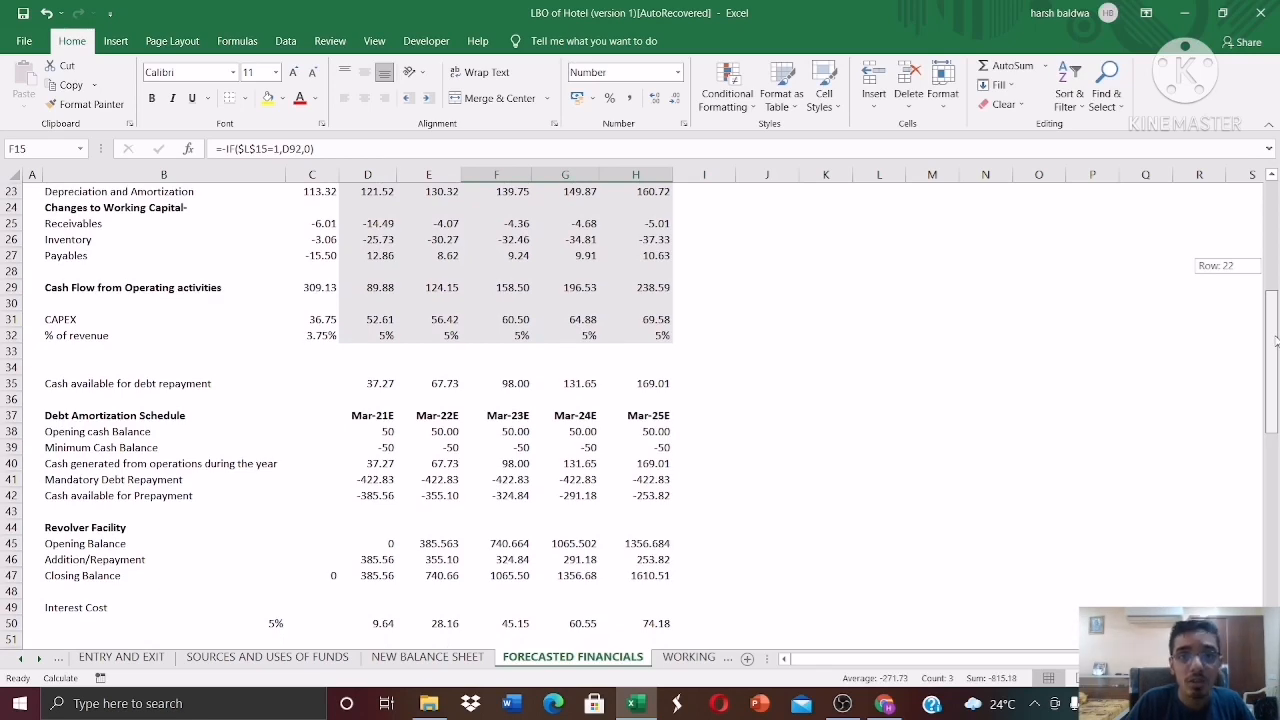
left_click_drag(1276, 341, 1276, 364)
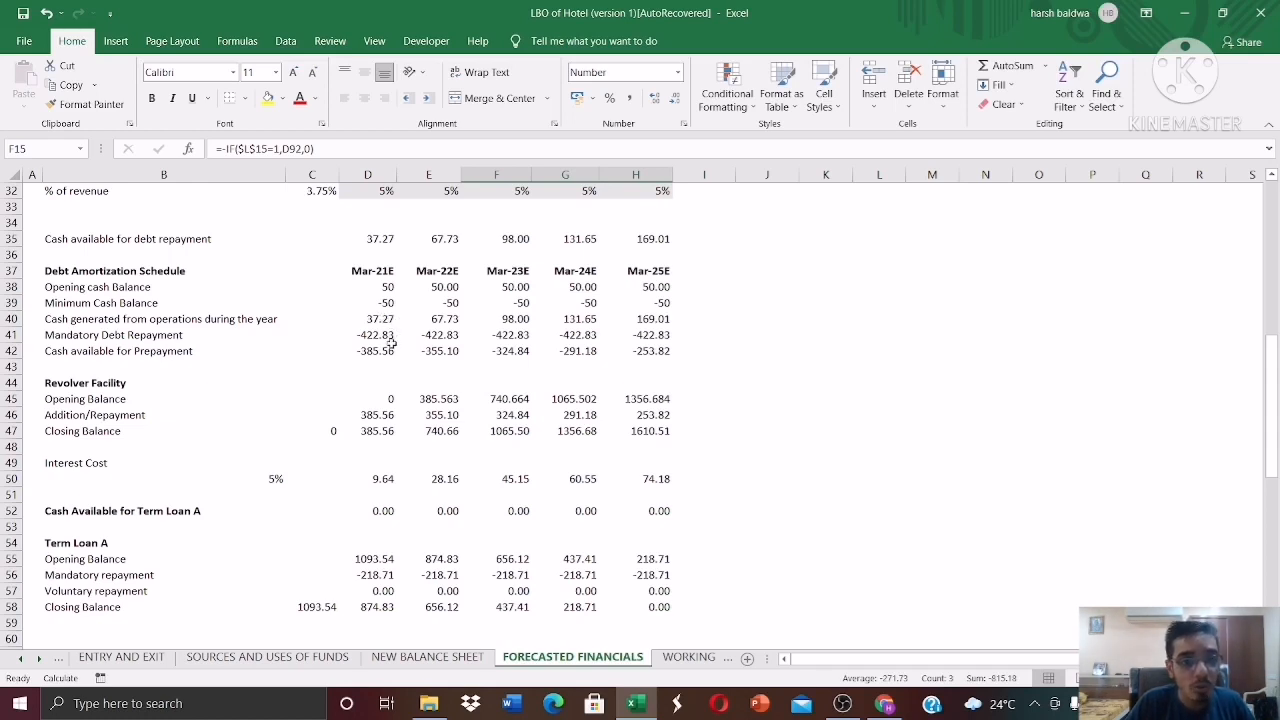
left_click_drag(1273, 410, 1273, 464)
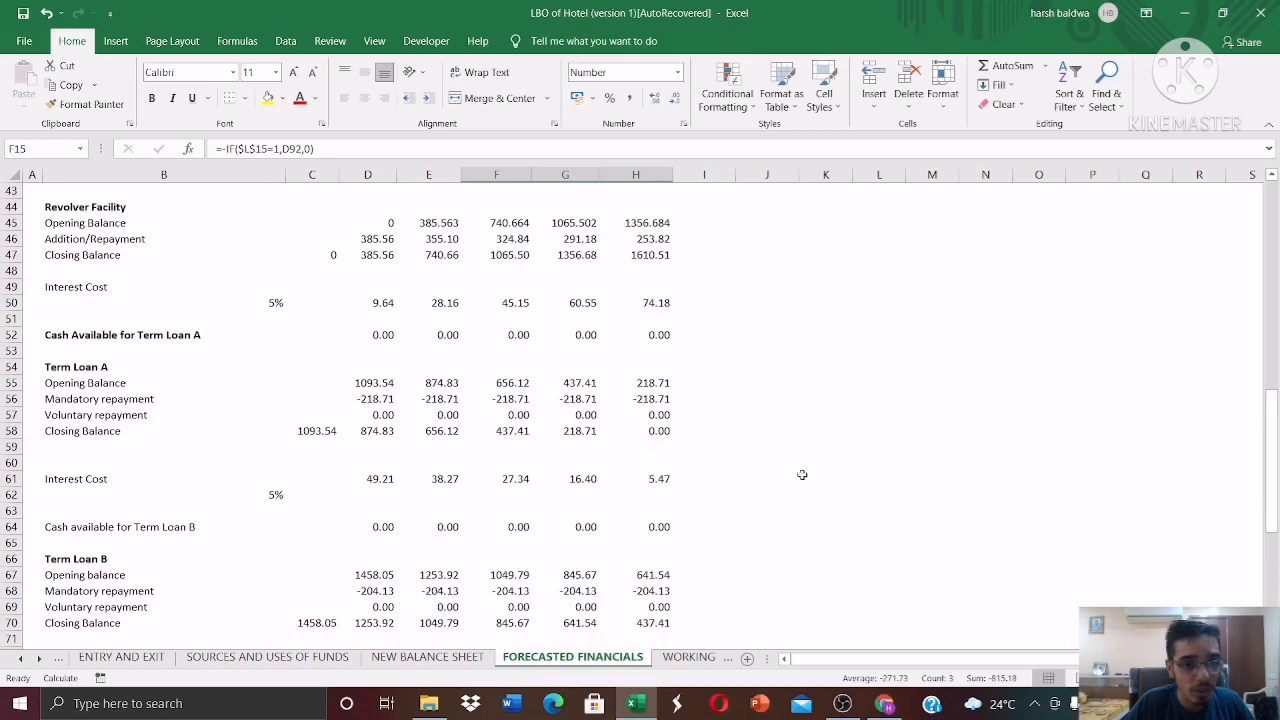
left_click(378, 384)
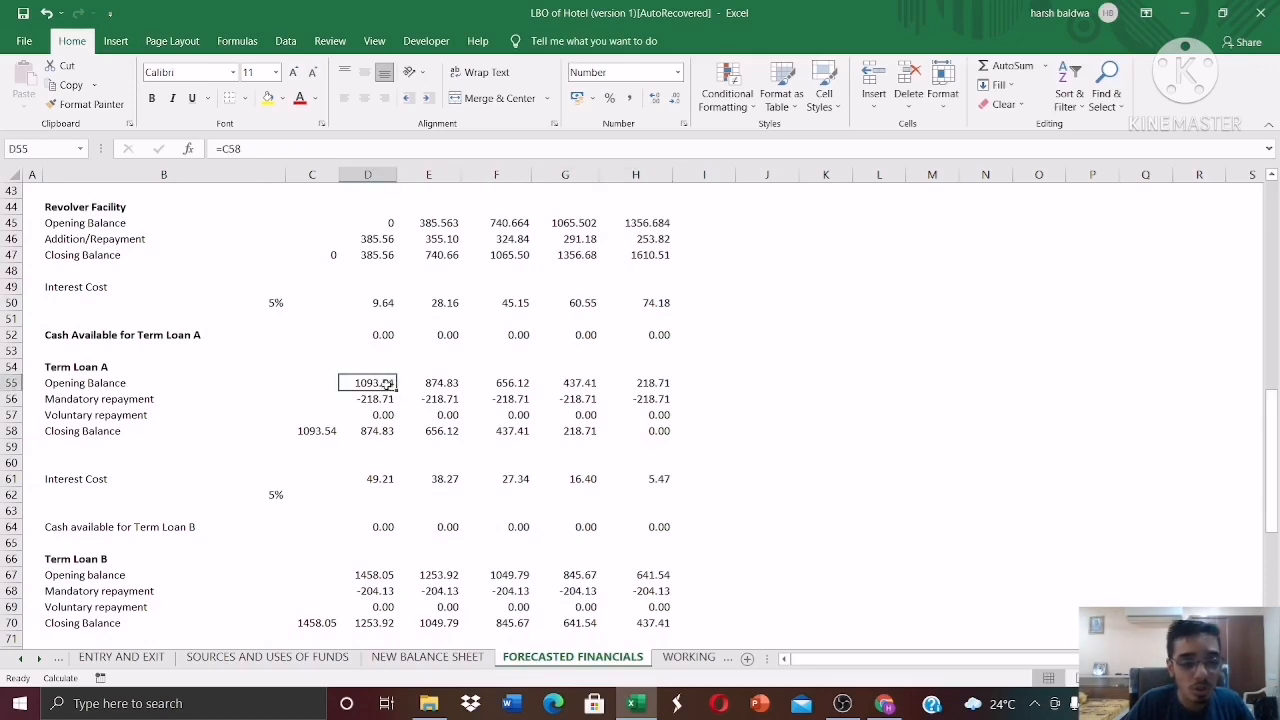
left_click(57, 660)
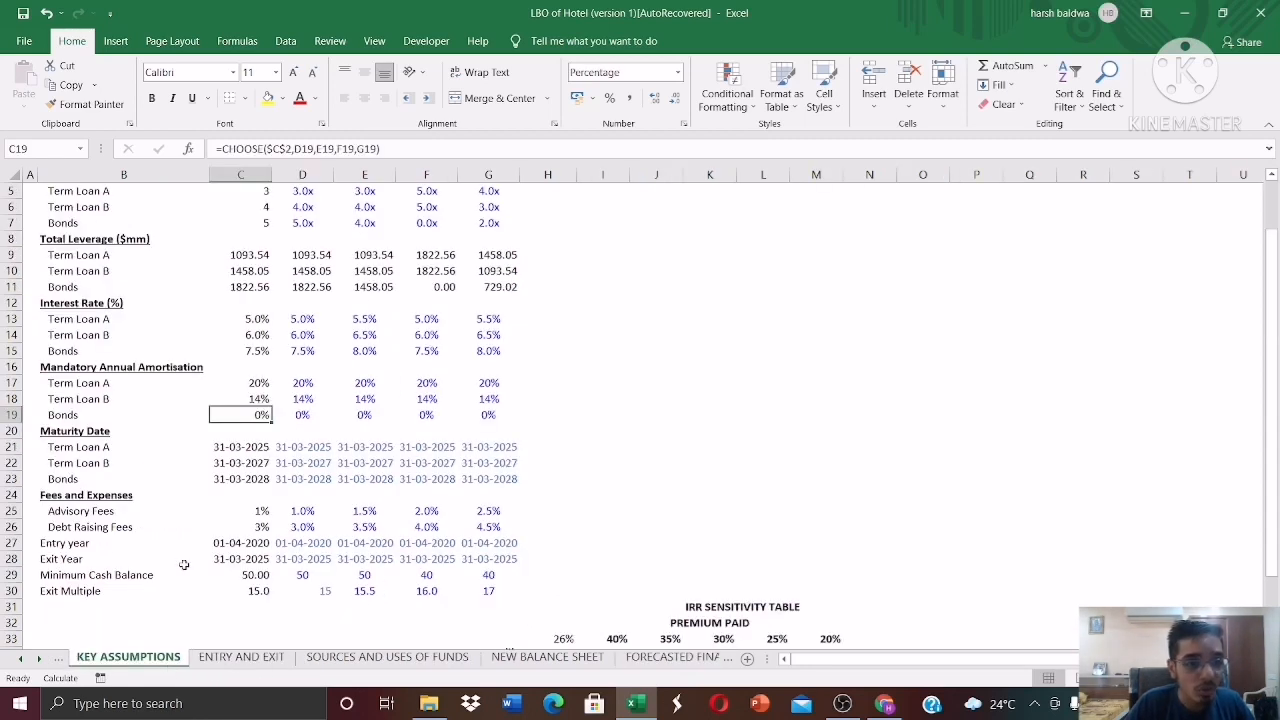
left_click(248, 255)
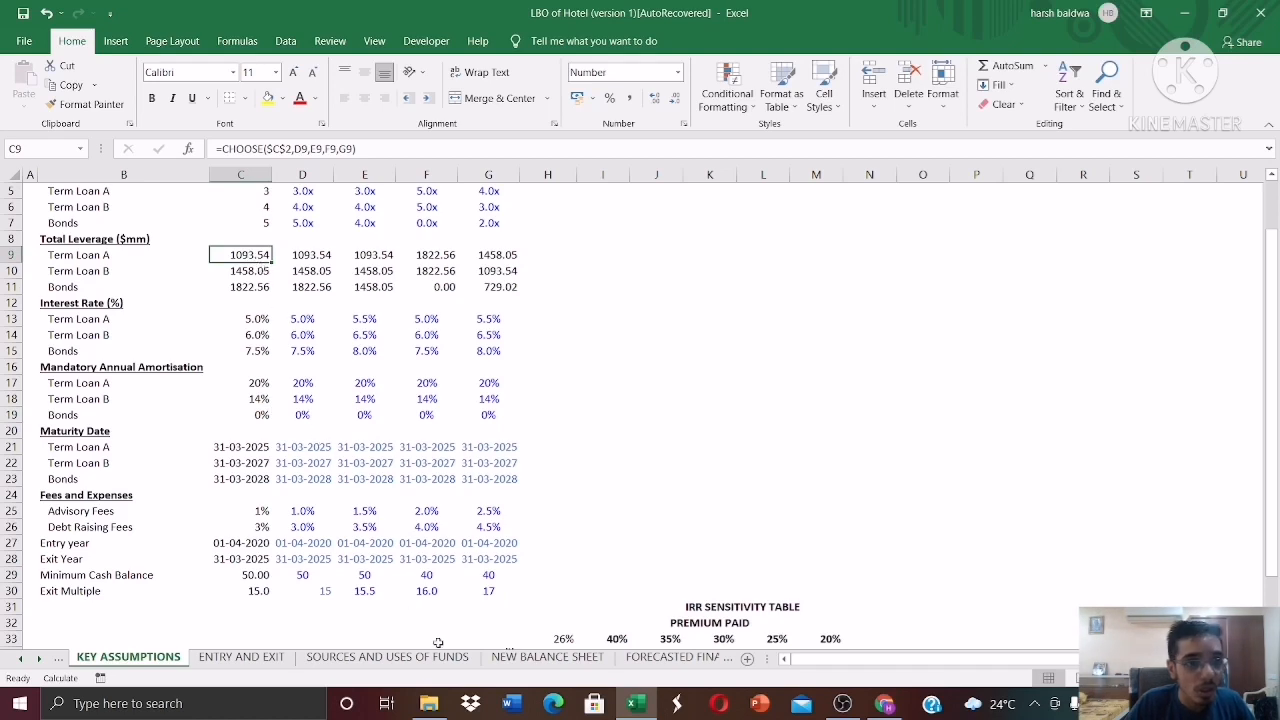
left_click(632, 658)
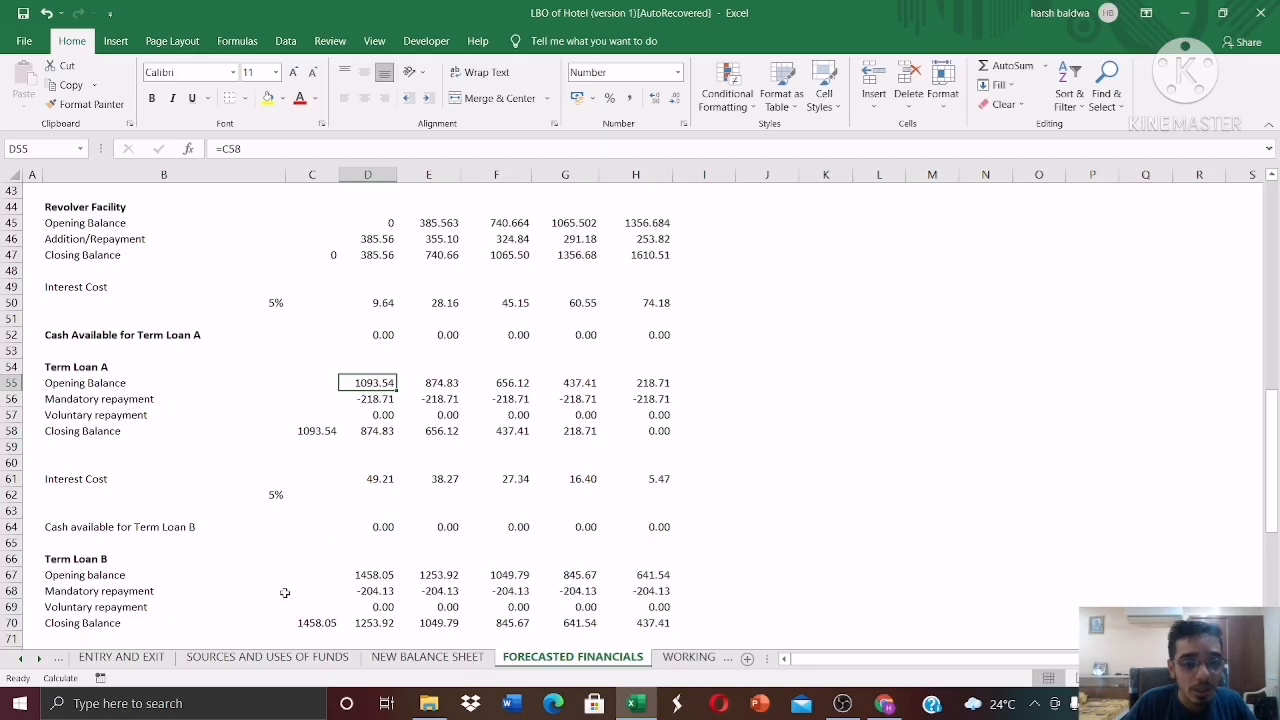
Check Term Loan A's mandatory annual amortisation rate on the KEY ASSUMPTIONS sheet.
left_click(58, 658)
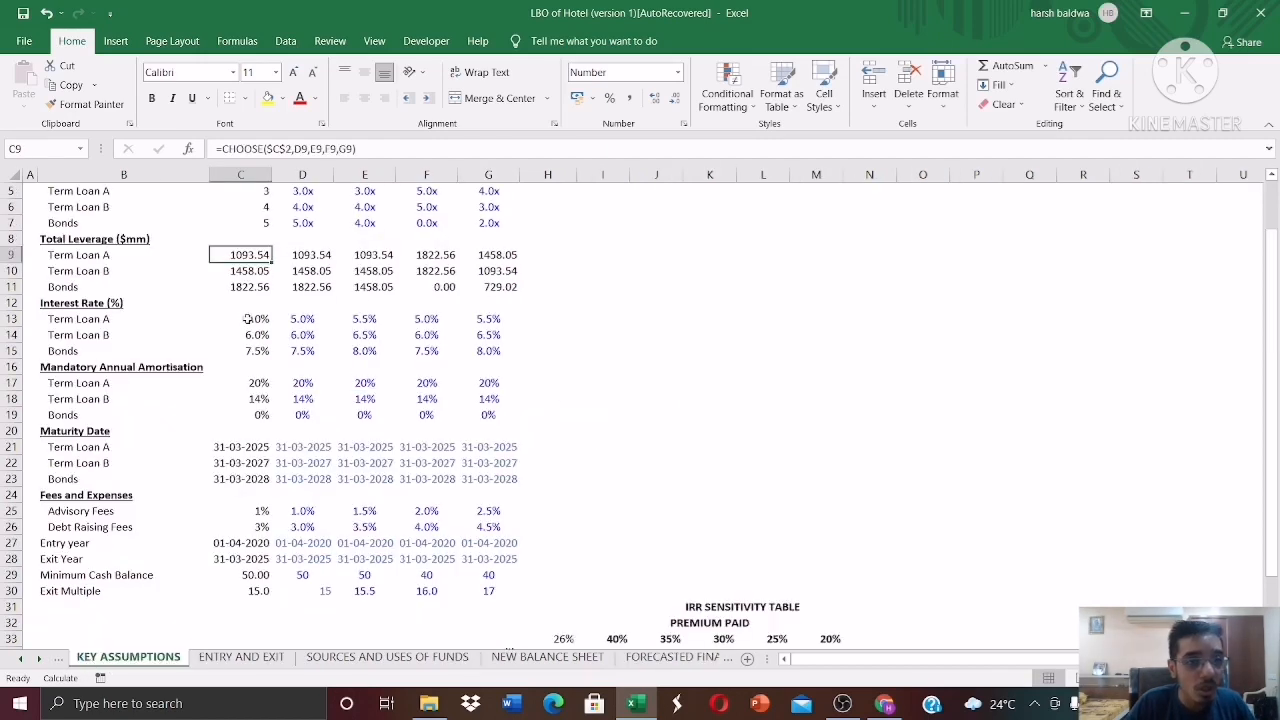
left_click(258, 385)
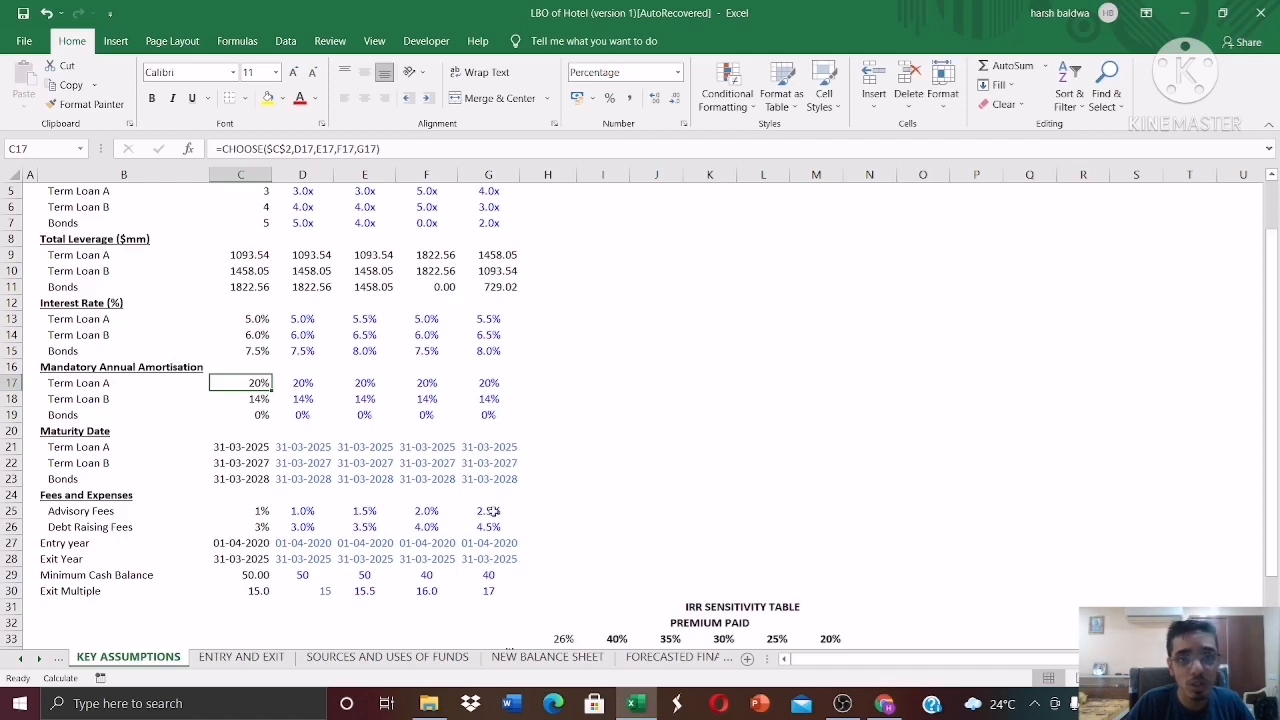
On the FORECASTED FINANCIALS sheet, examine the formulas for Term Loan A's first-year mandatory repayment and opening balance.
left_click(679, 657)
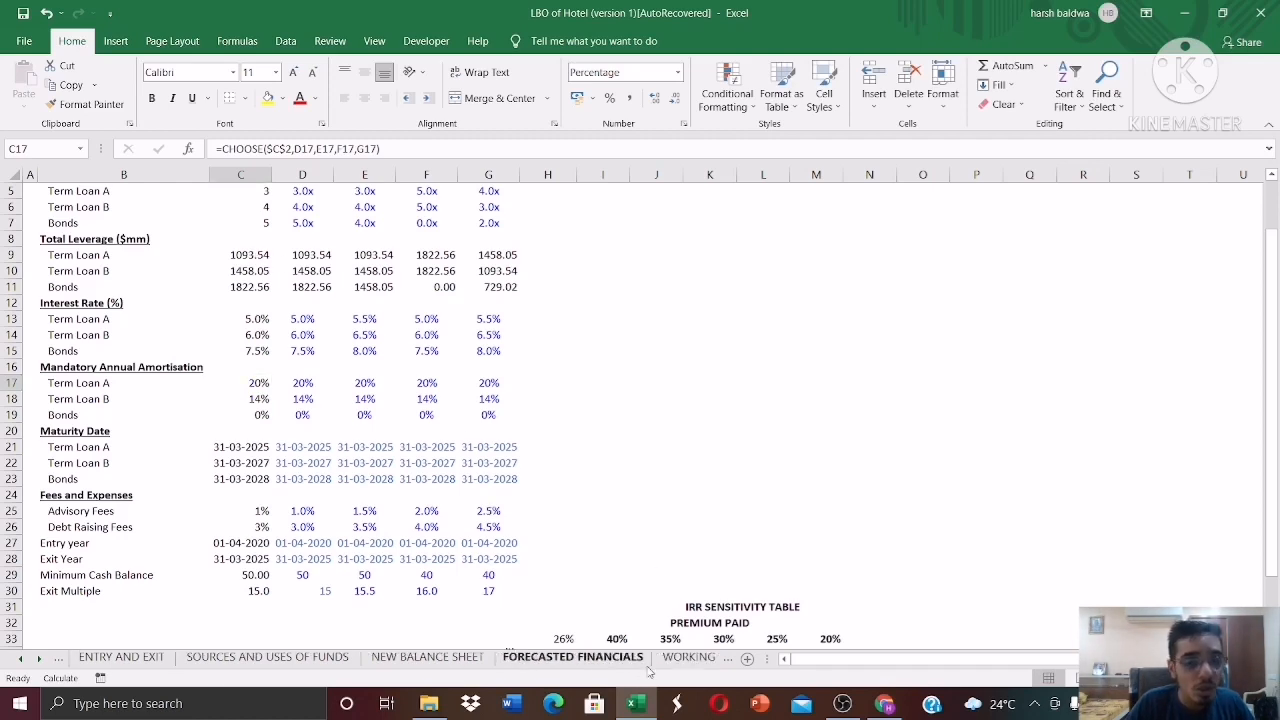
left_click(360, 400)
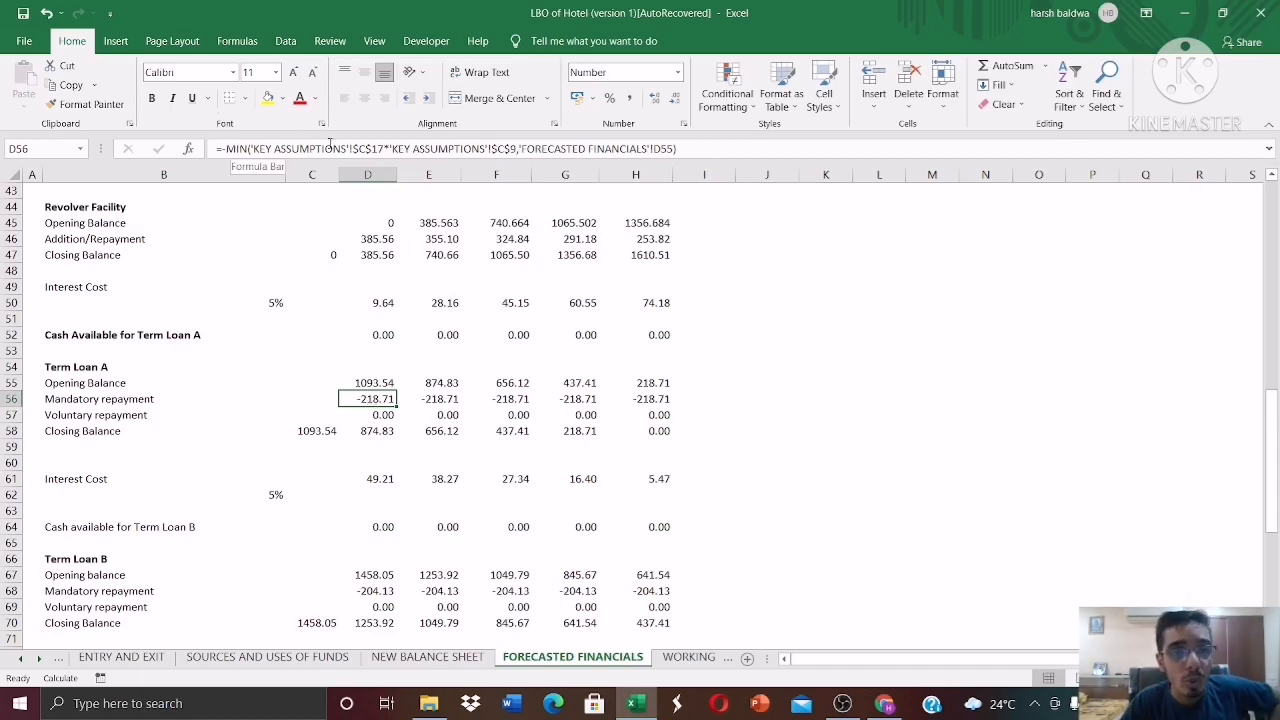
left_click(383, 383)
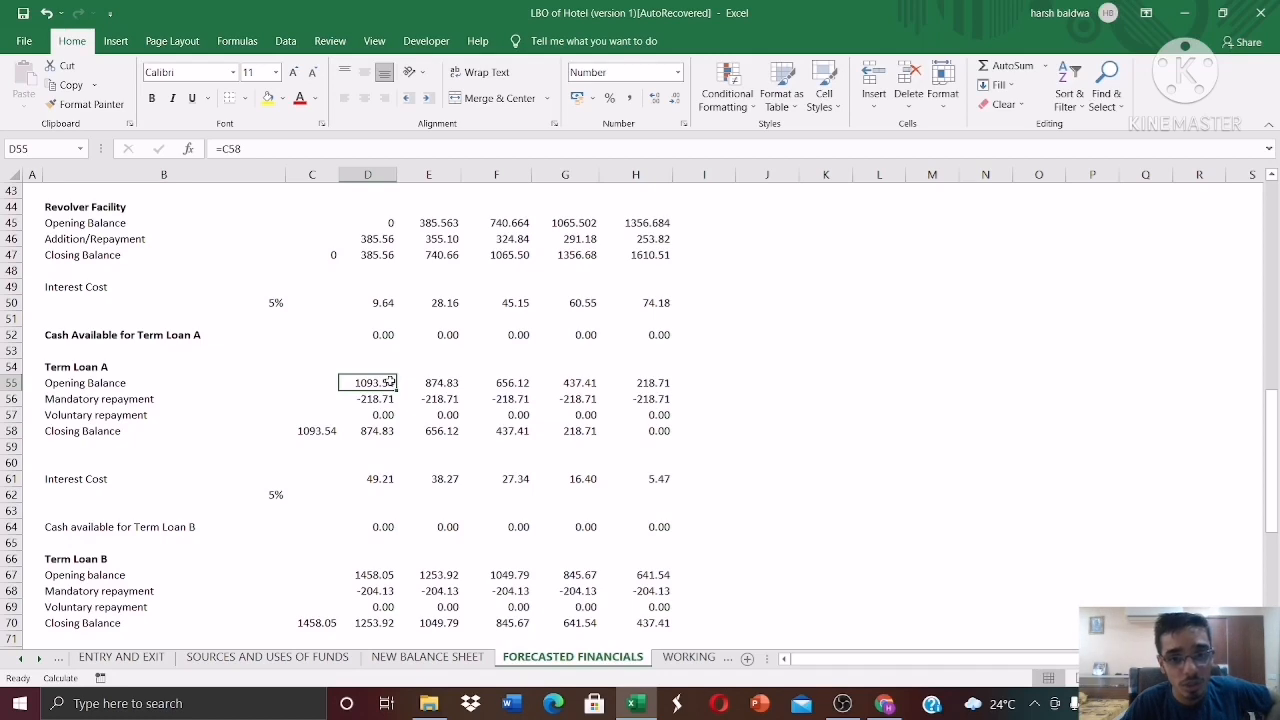
Enter the example values 50 in J55 and 218 in J56 beside the Term Loan A schedule.
left_click(722, 384)
left_click(768, 383)
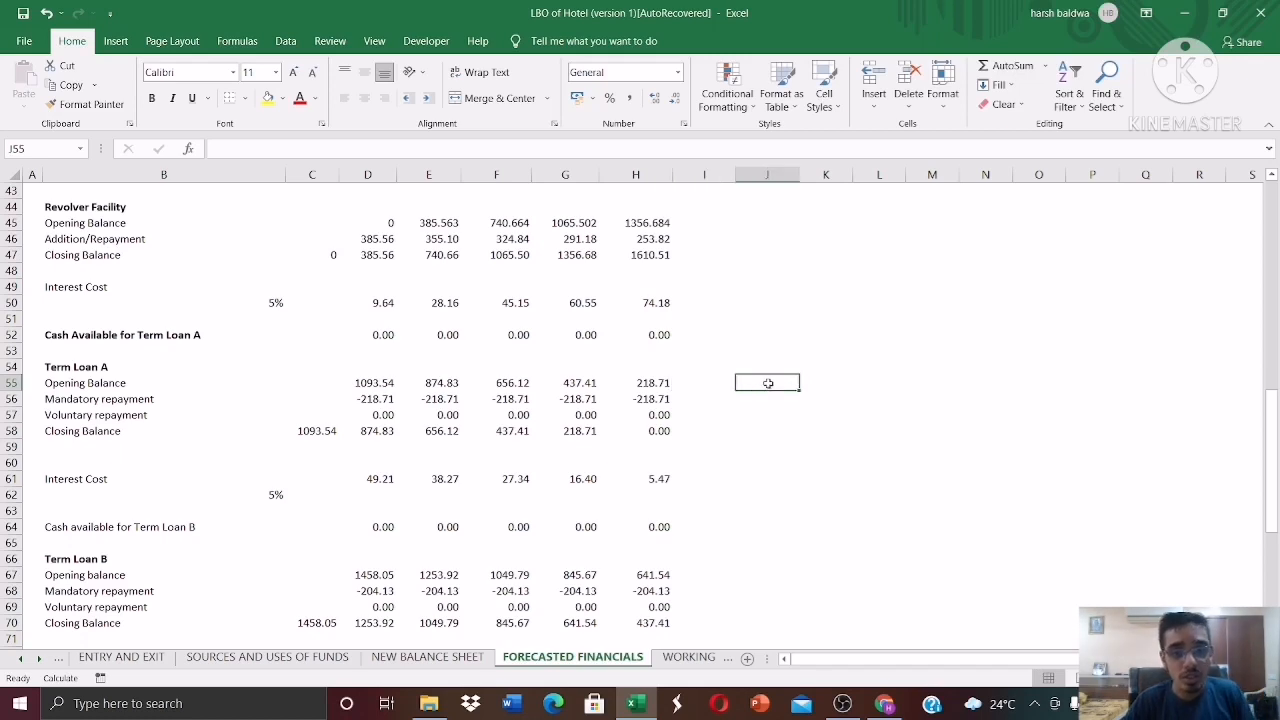
type("50")
key("Return")
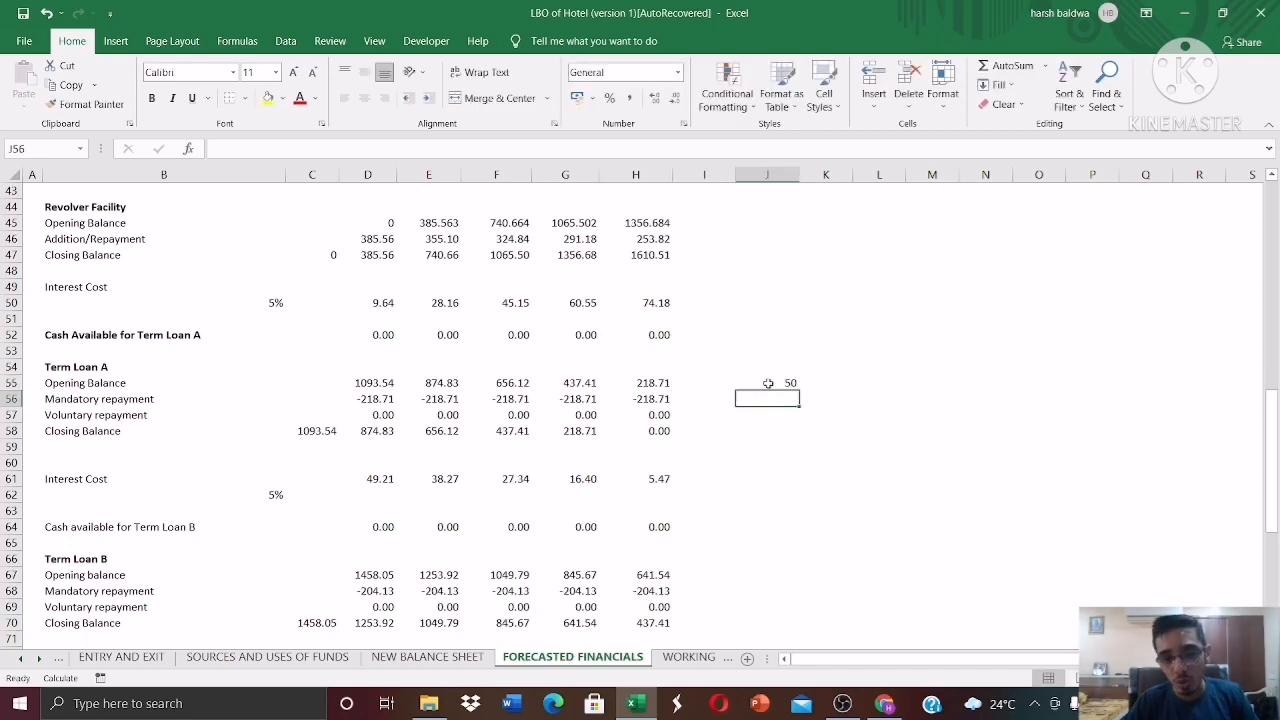
type("250")
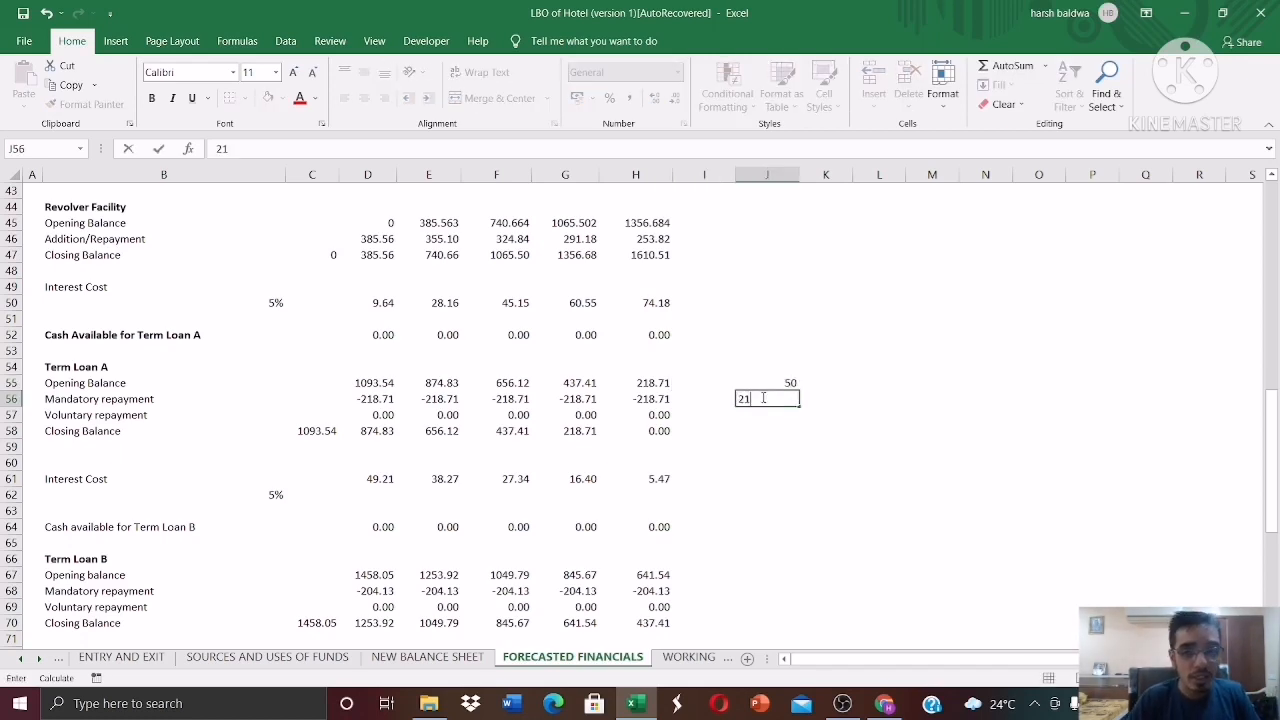
key("Return")
left_click(789, 398)
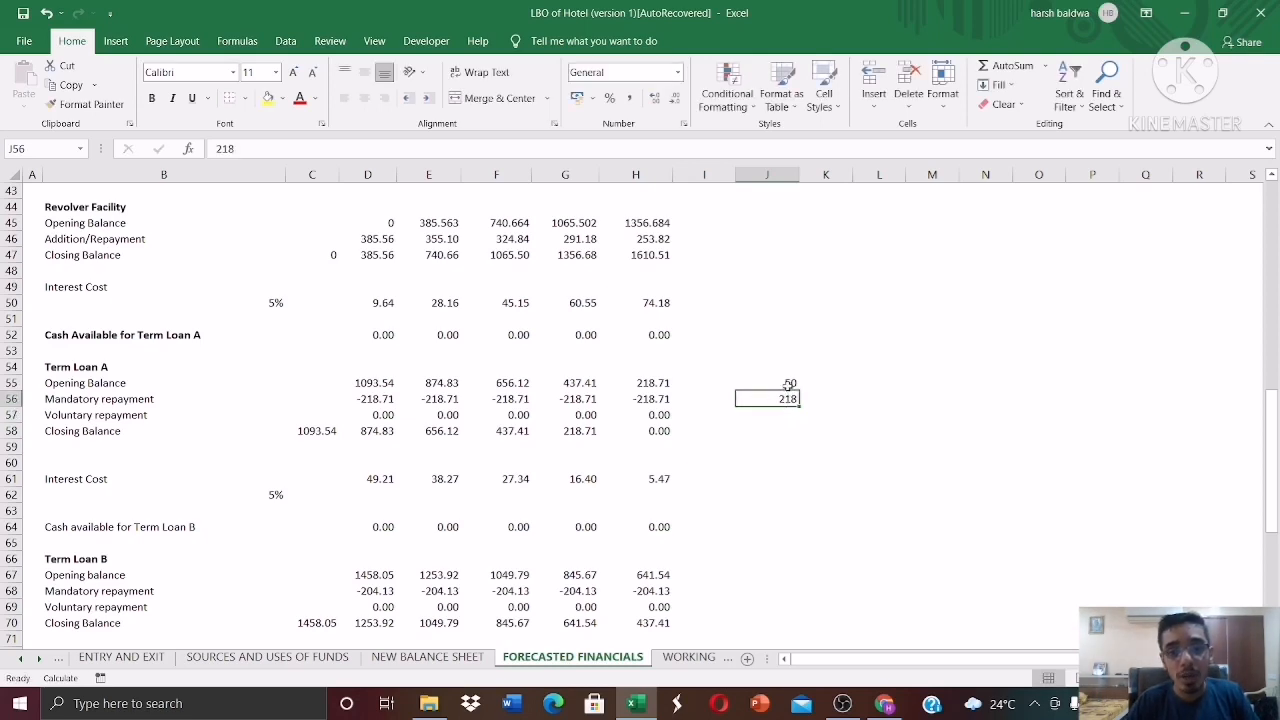
Clear the example values from cells J56 and J55.
left_click(789, 384)
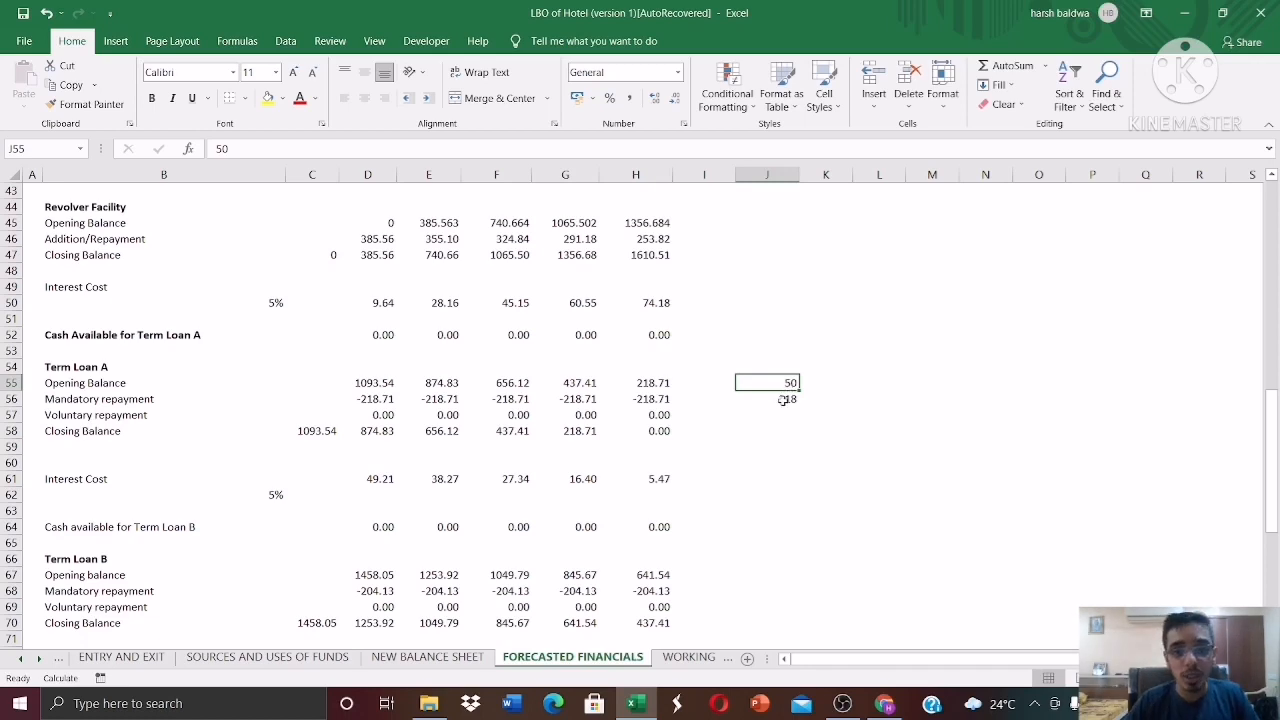
left_click(783, 399)
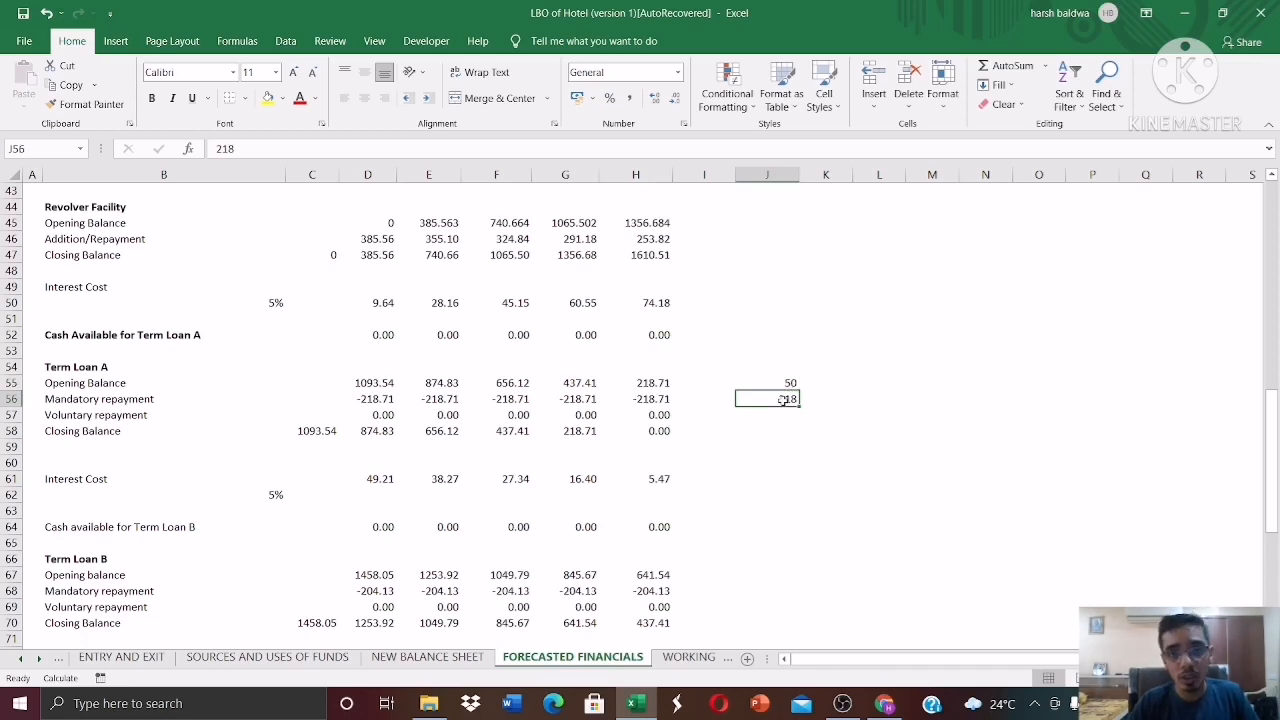
key("BackSpace")
key("Return")
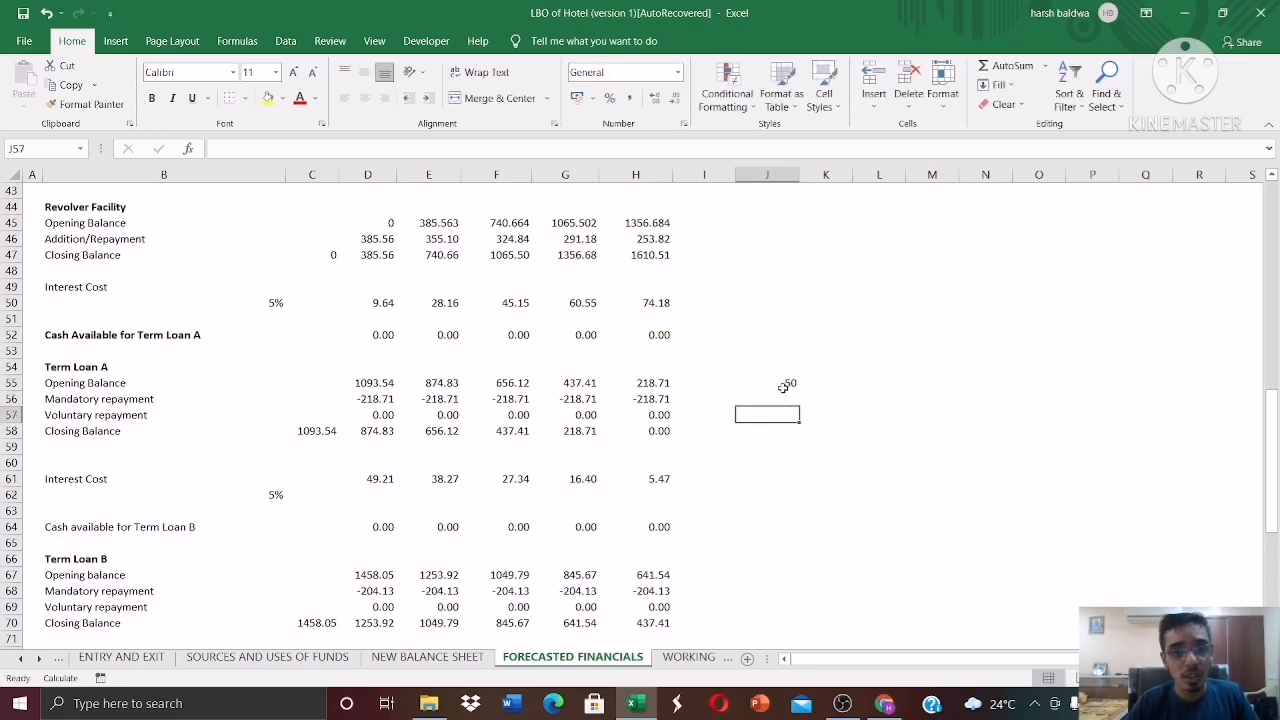
left_click(785, 383)
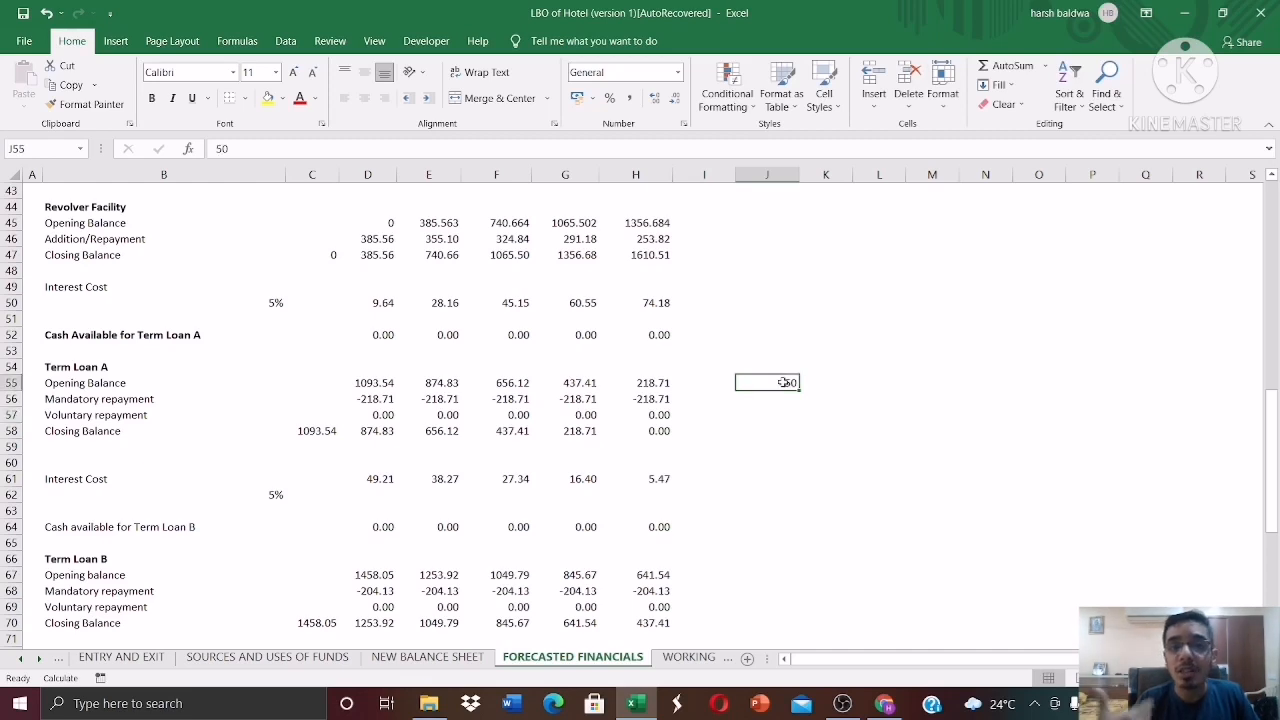
key("BackSpace")
key("Return")
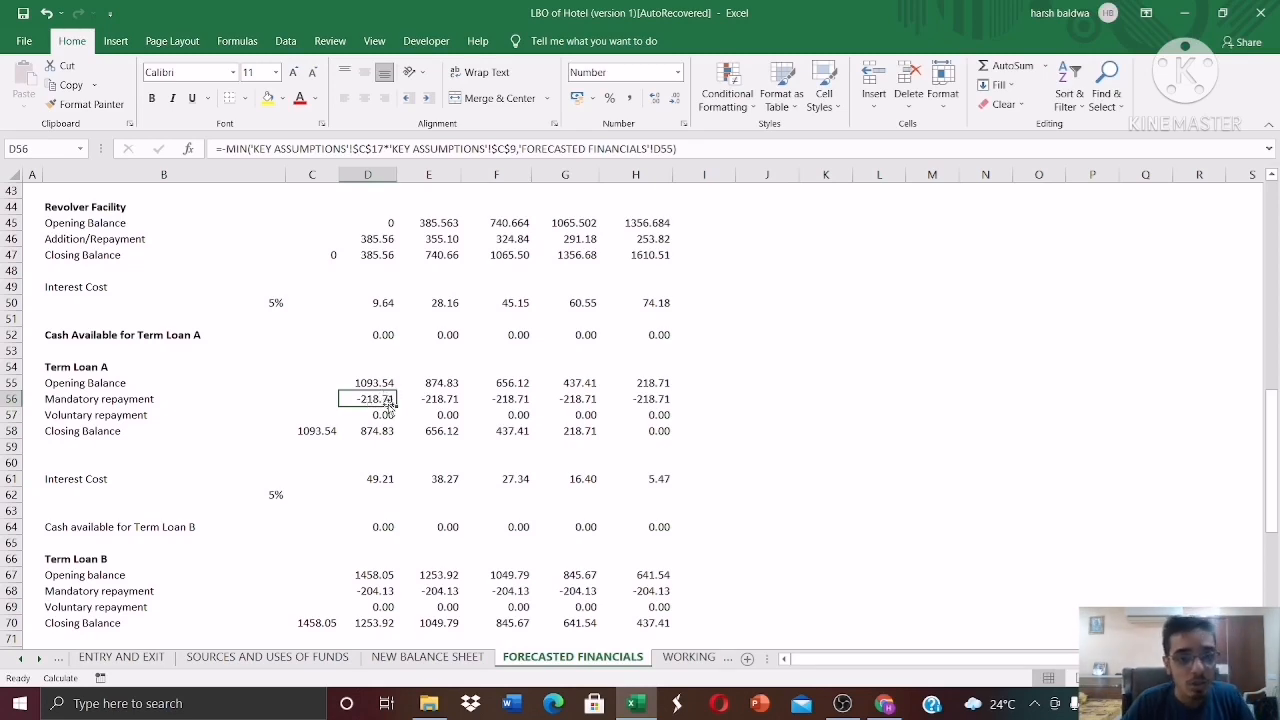
Examine Term Loan A's first-year voluntary repayment formula and the cells it draws on: available cash, opening balance and mandatory repayment.
left_click(384, 415)
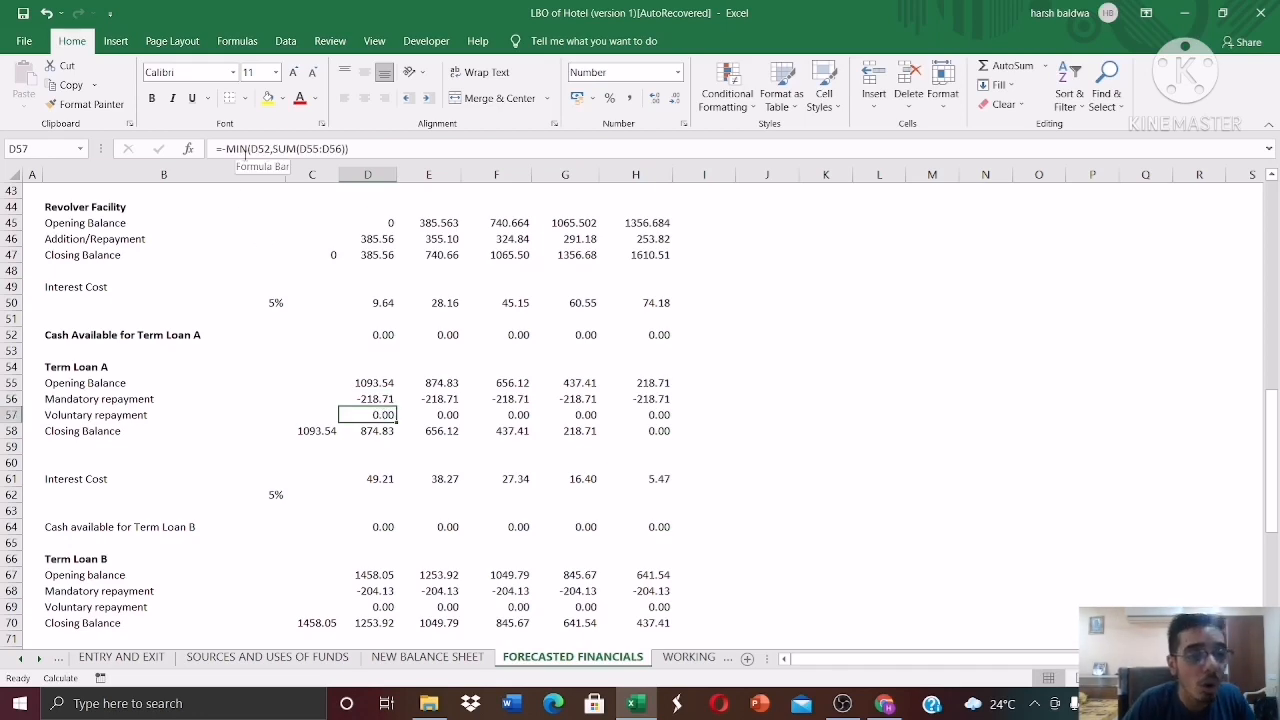
left_click(390, 335)
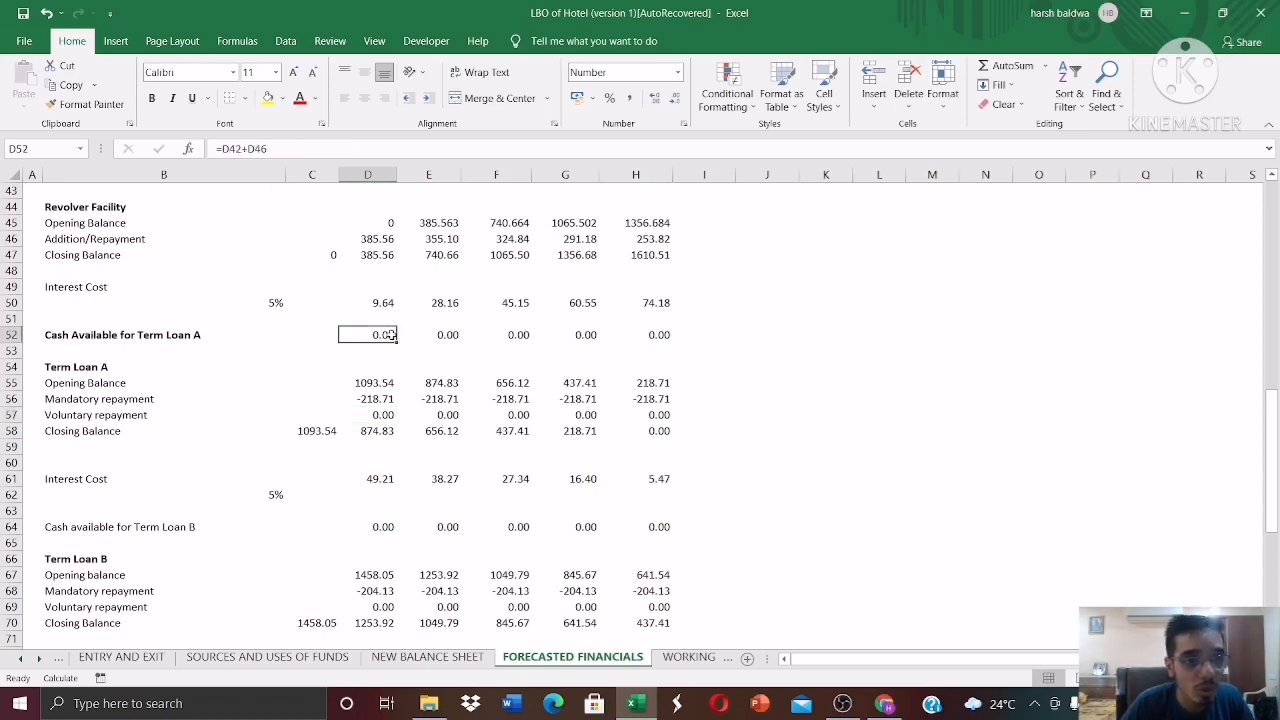
left_click(386, 415)
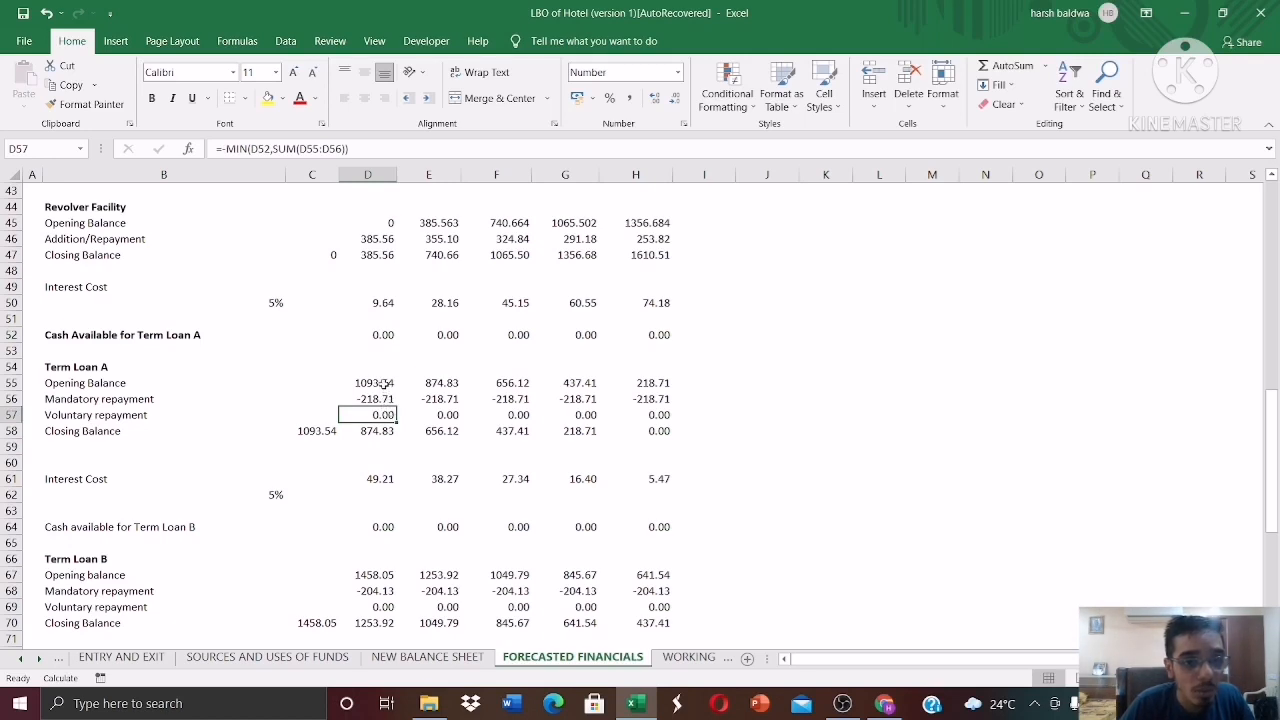
left_click_drag(384, 384, 384, 398)
left_click(383, 411)
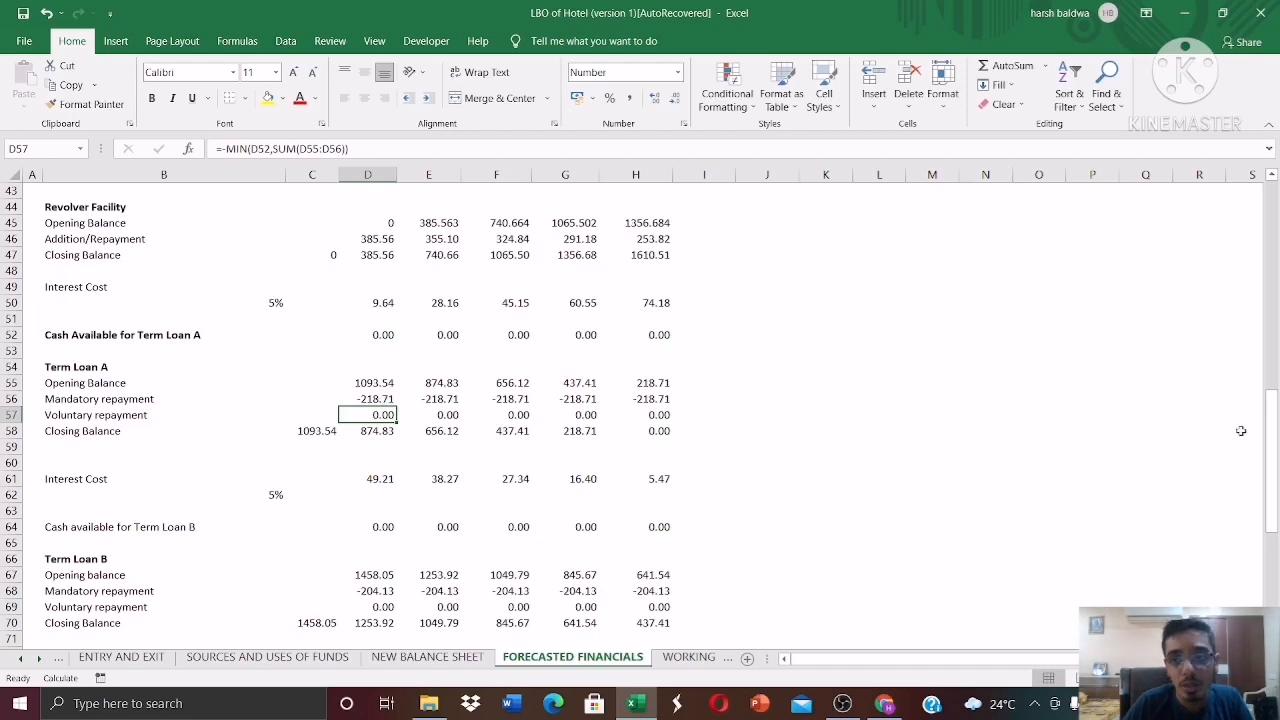
Inspect the Mar-21E formulas for Mandatory Debt Repayment and Cash available for Prepayment in the Debt Amortization Schedule.
left_click_drag(1267, 432, 1274, 389)
left_click(373, 301)
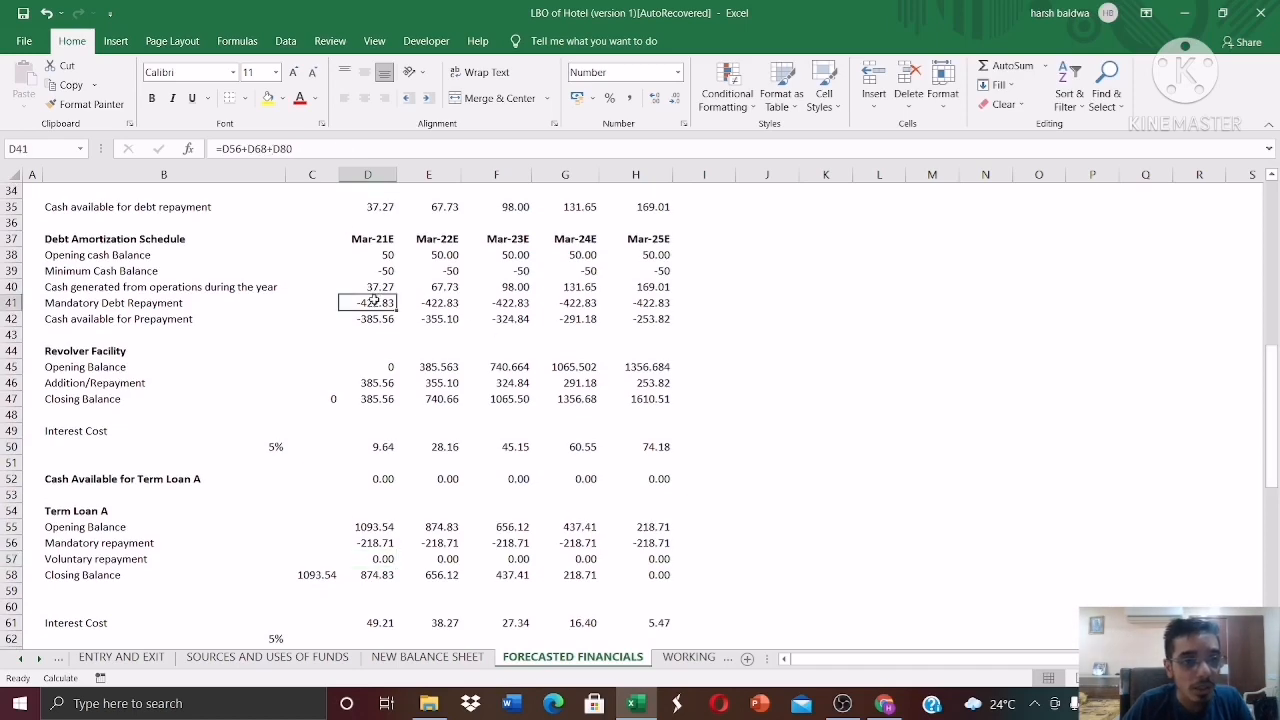
left_click(366, 319)
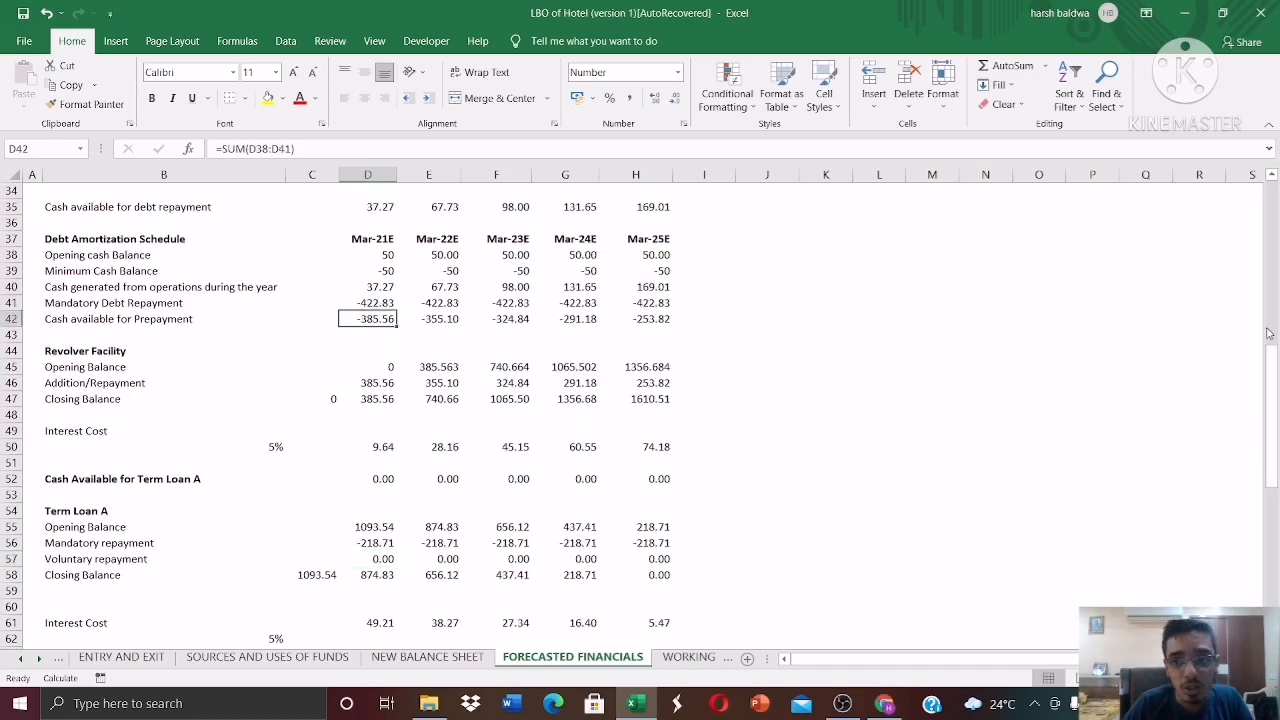
Recheck the first-year formulas for Term Loan A's voluntary repayment and available cash, and examine Term Loan B's mandatory repayment formula.
left_click_drag(1268, 333, 1274, 393)
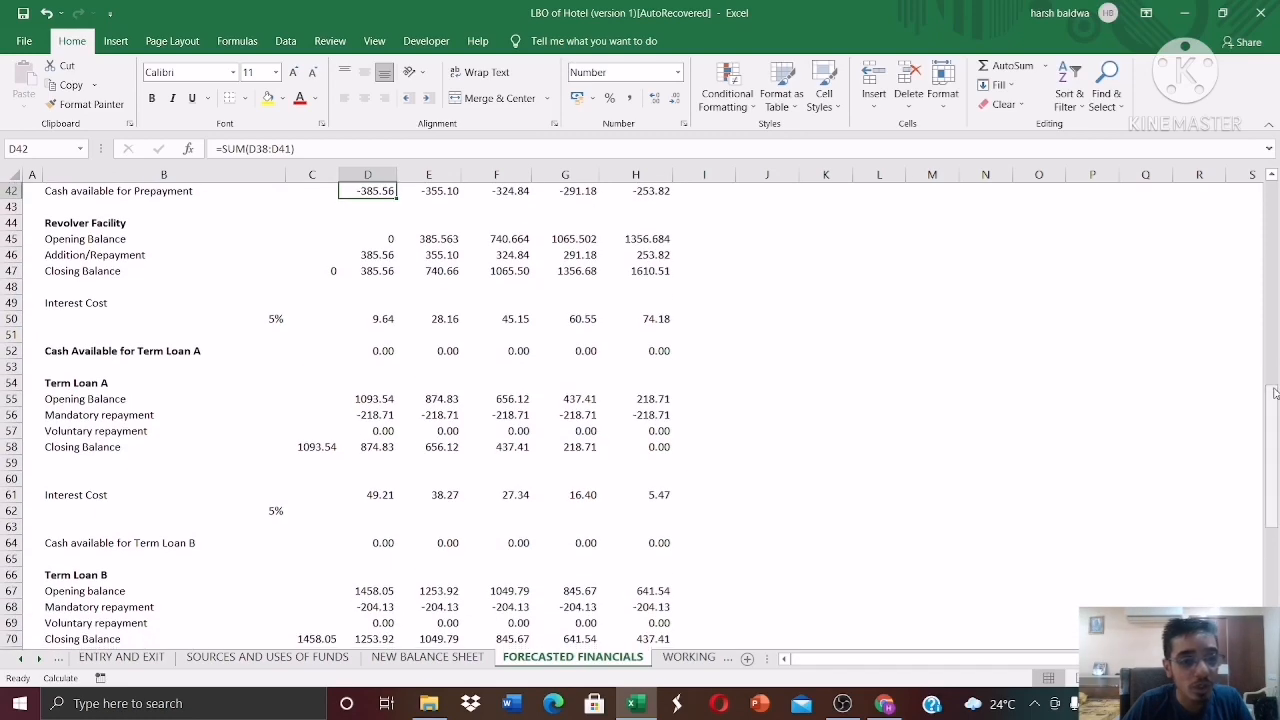
left_click(383, 431)
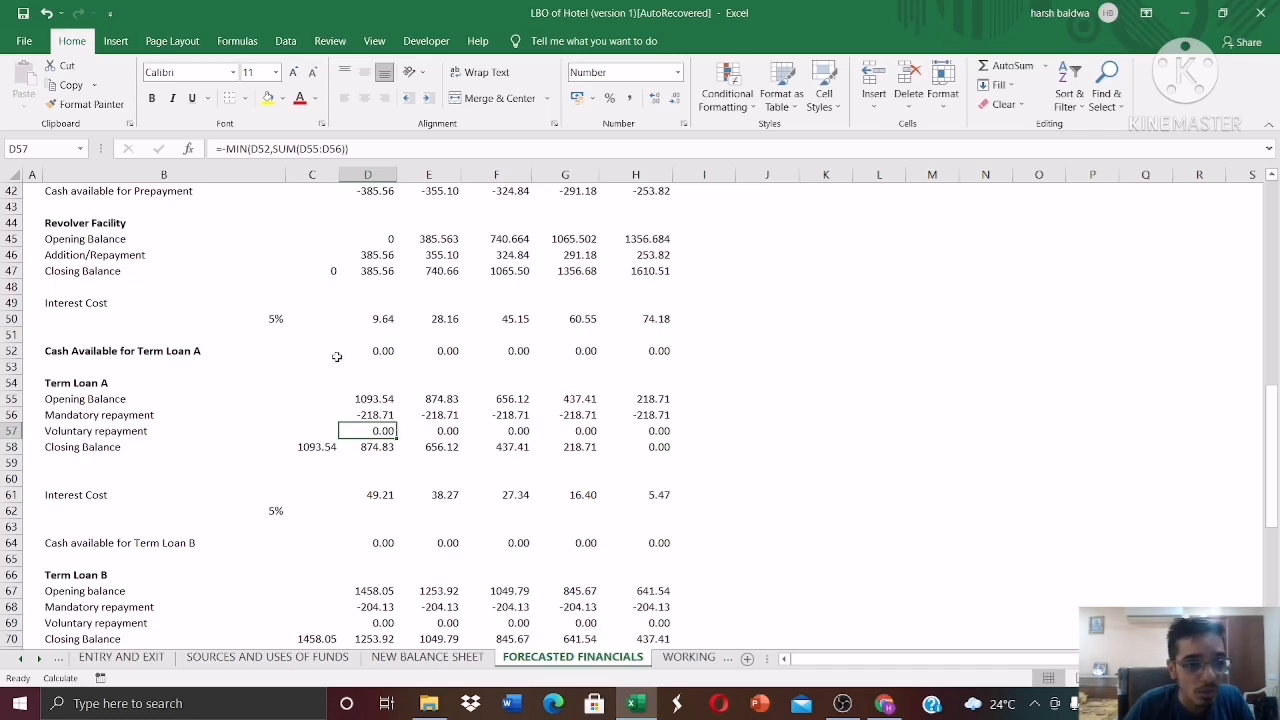
left_click(383, 350)
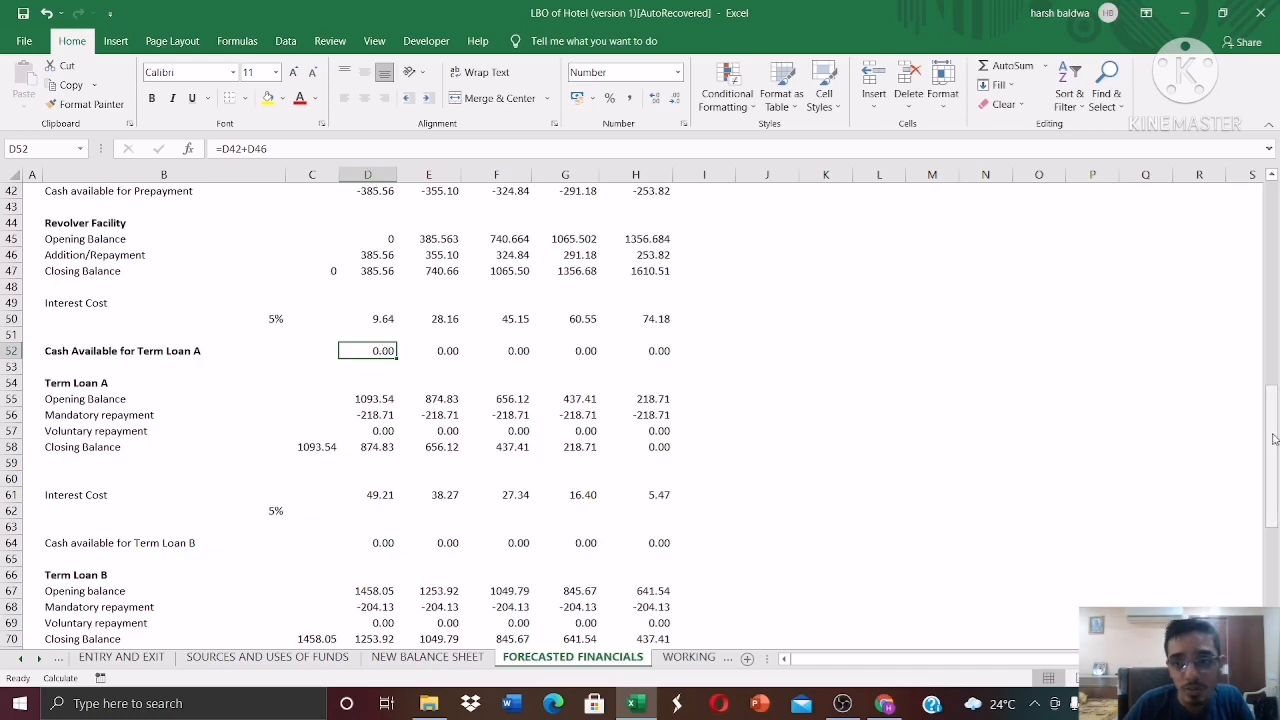
left_click_drag(1273, 440, 1273, 458)
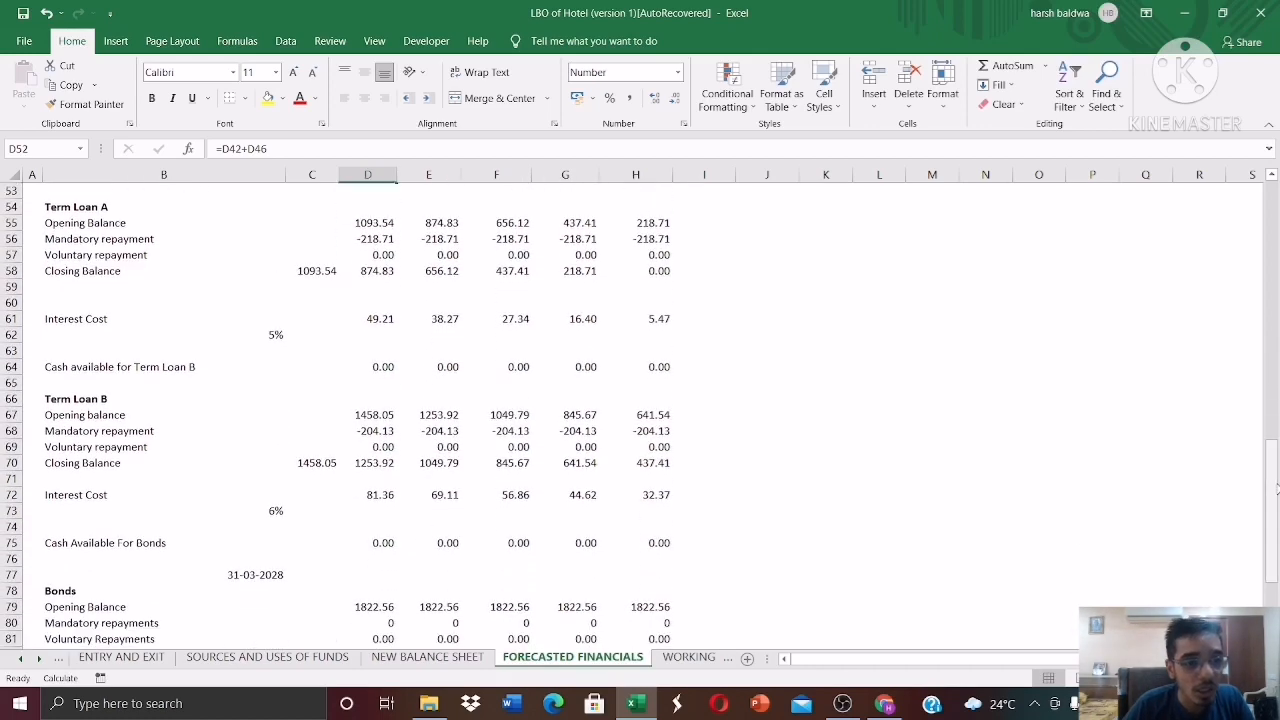
left_click(376, 431)
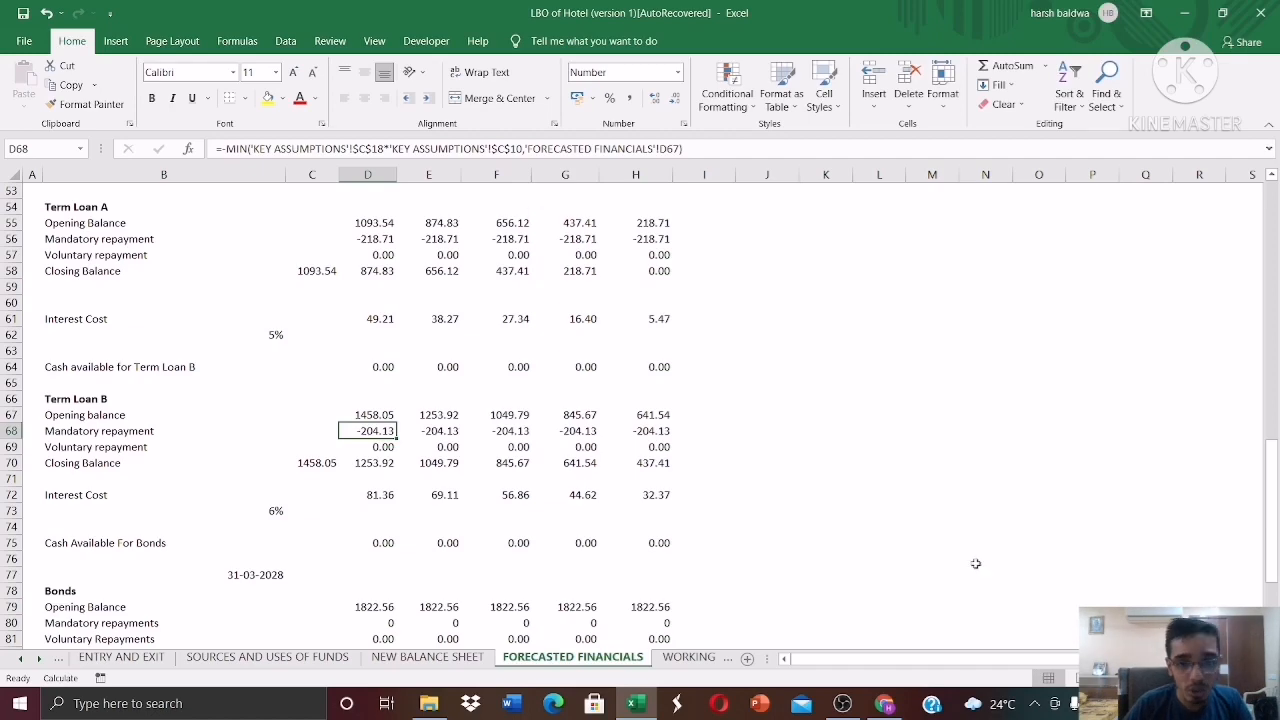
Examine the Bonds schedule's maturity date, mandatory and voluntary repayments, closing balance and interest cost formulas.
left_click_drag(1274, 519, 1275, 559)
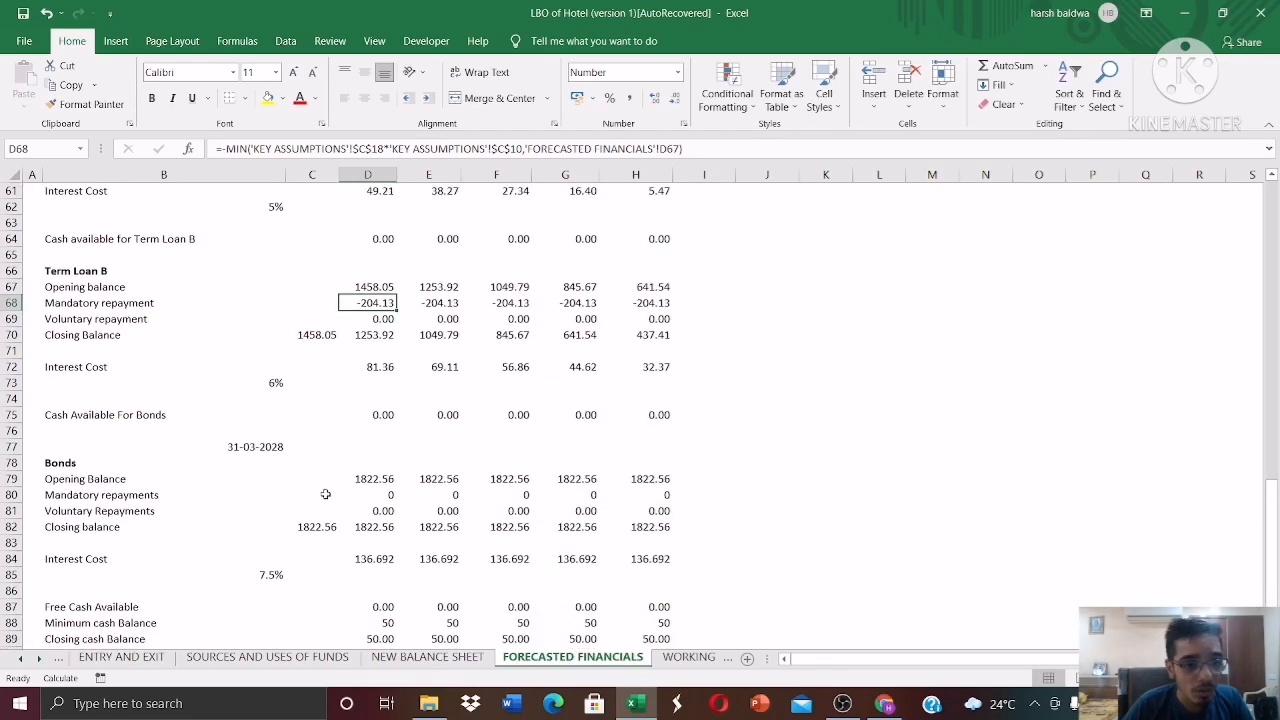
left_click(275, 448)
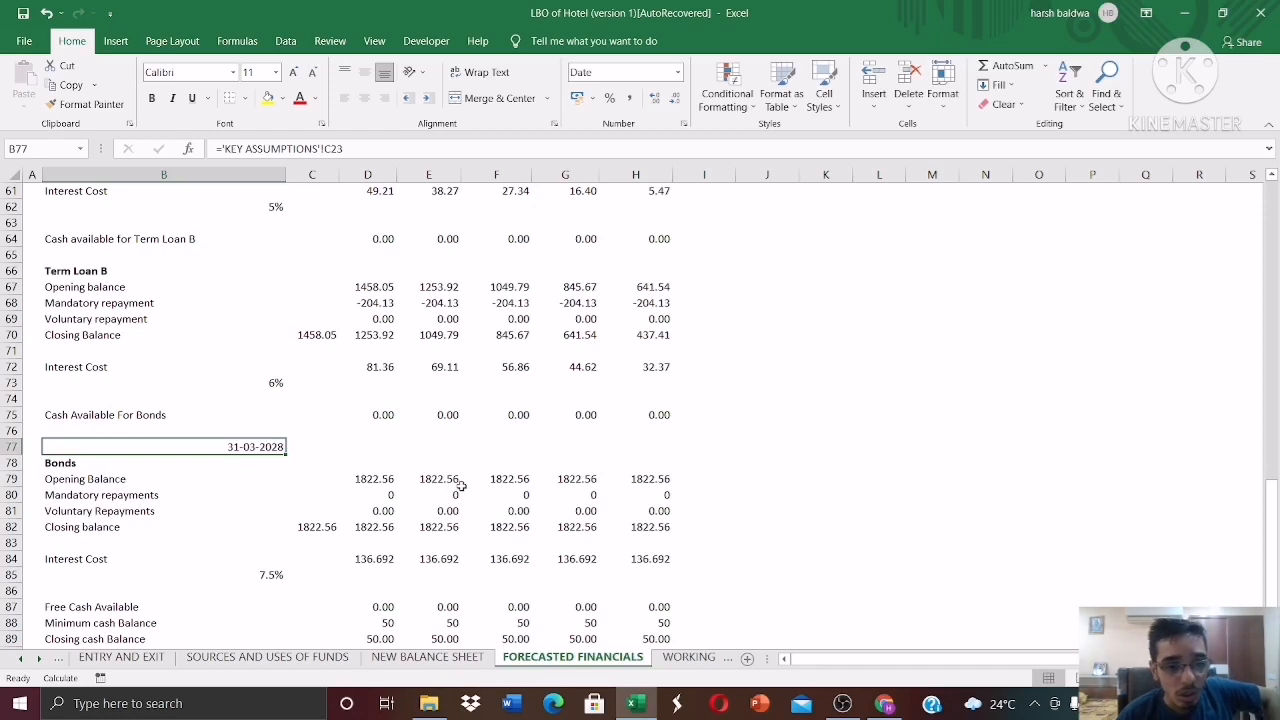
left_click(379, 496)
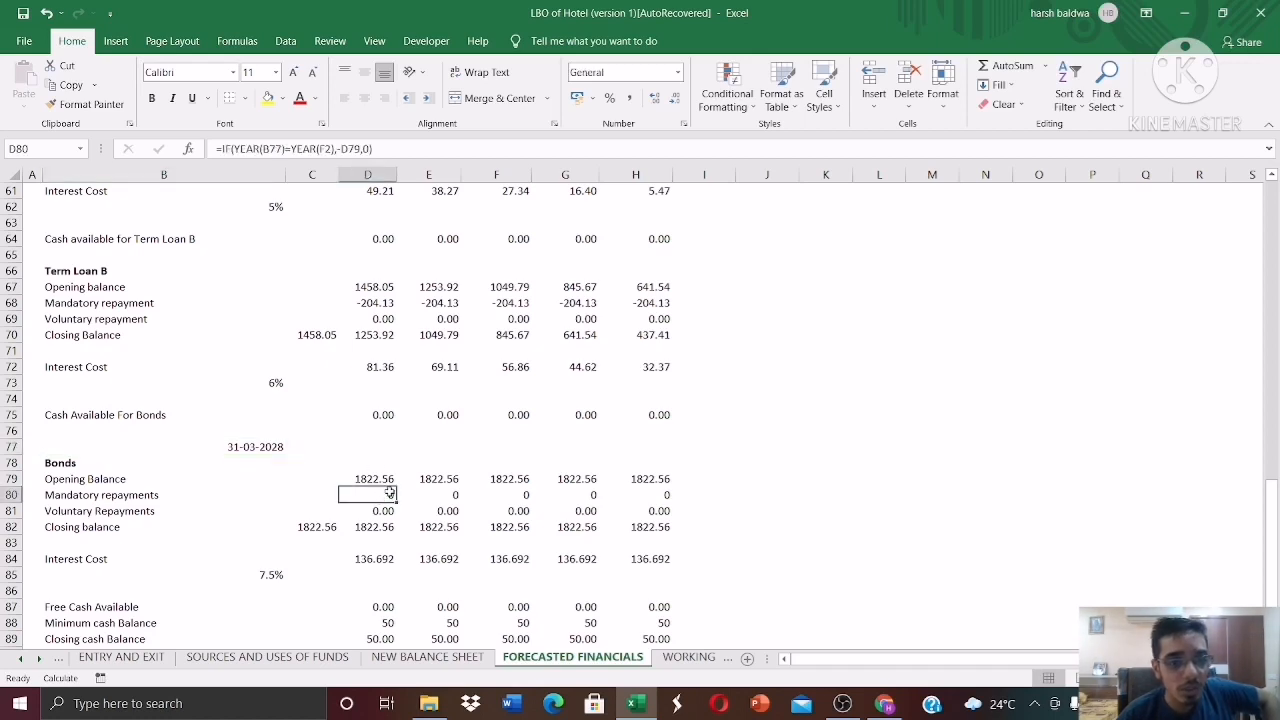
left_click(440, 495)
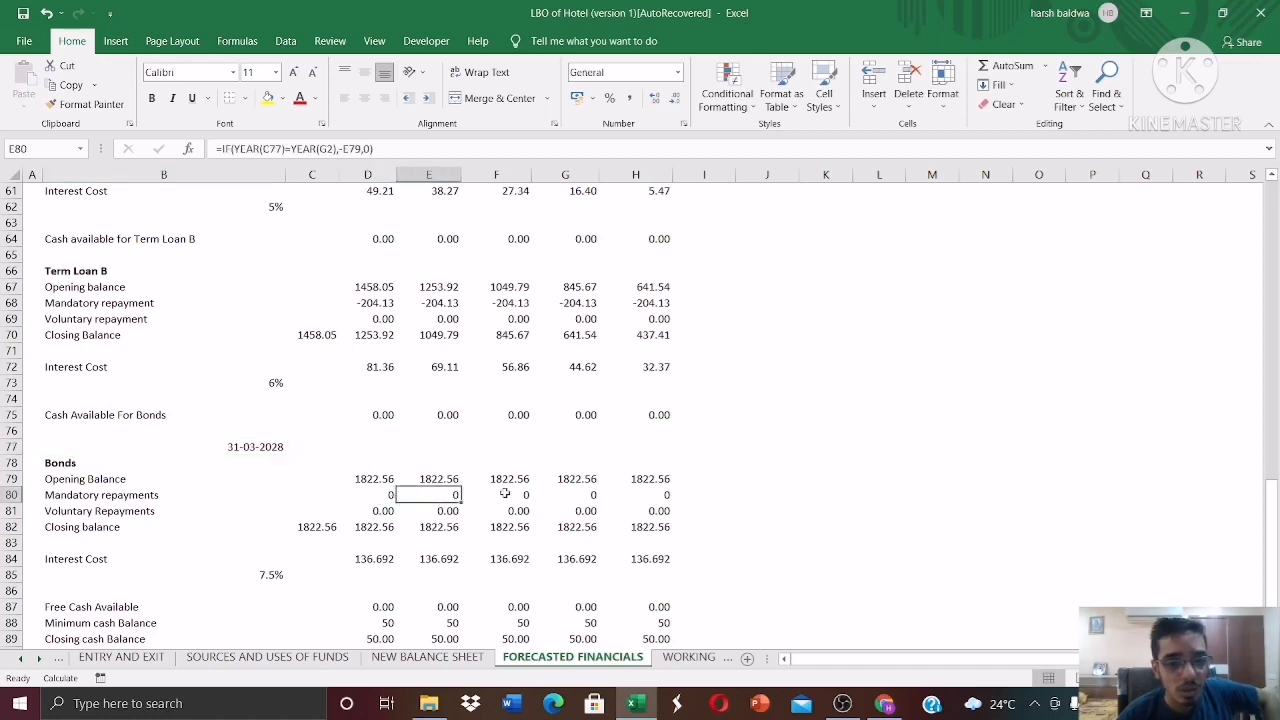
left_click_drag(505, 494, 660, 511)
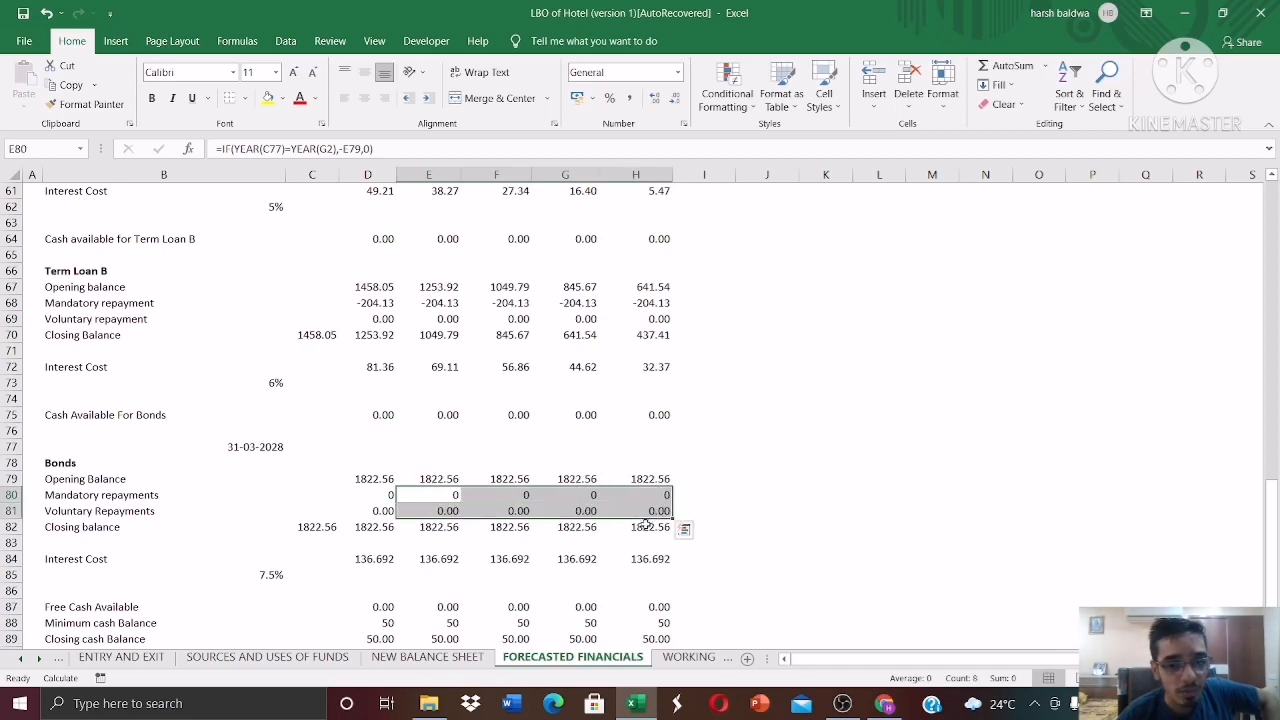
left_click(645, 526)
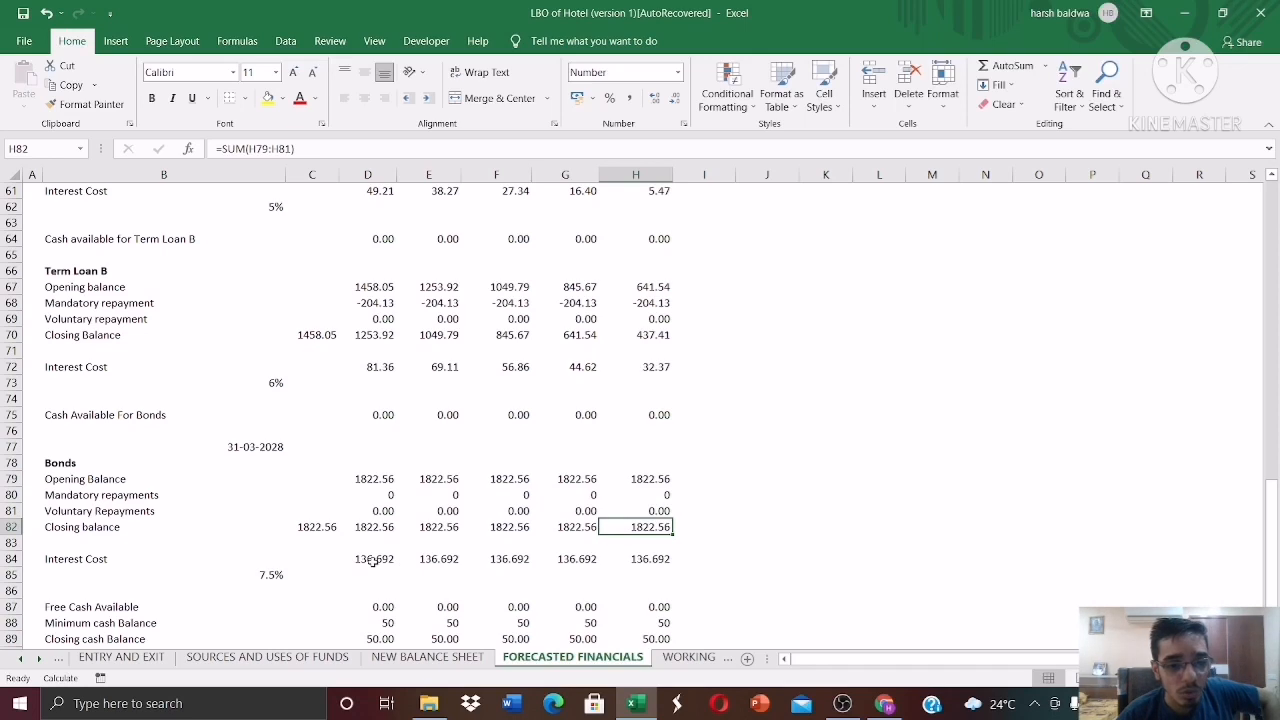
left_click_drag(372, 559, 650, 558)
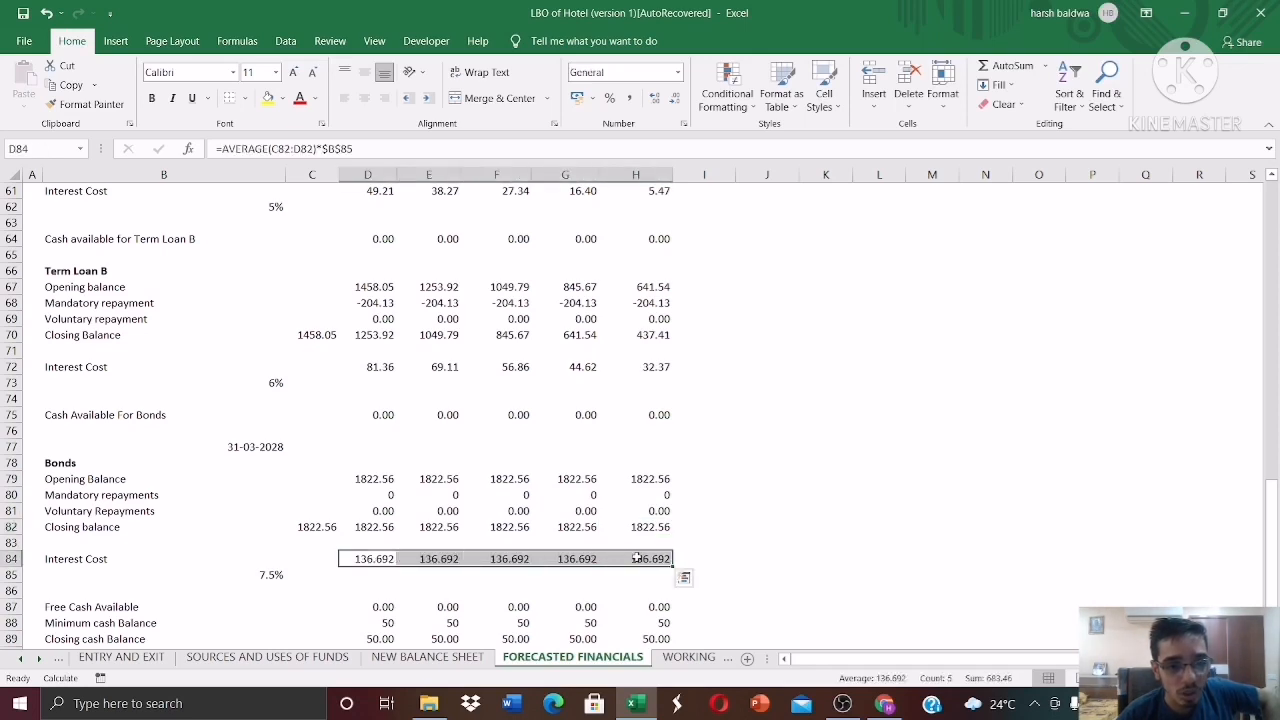
Trace the Term Loan A interest rate in B62 to its source in C13 on the KEY ASSUMPTIONS sheet.
left_click_drag(1276, 502, 1276, 456)
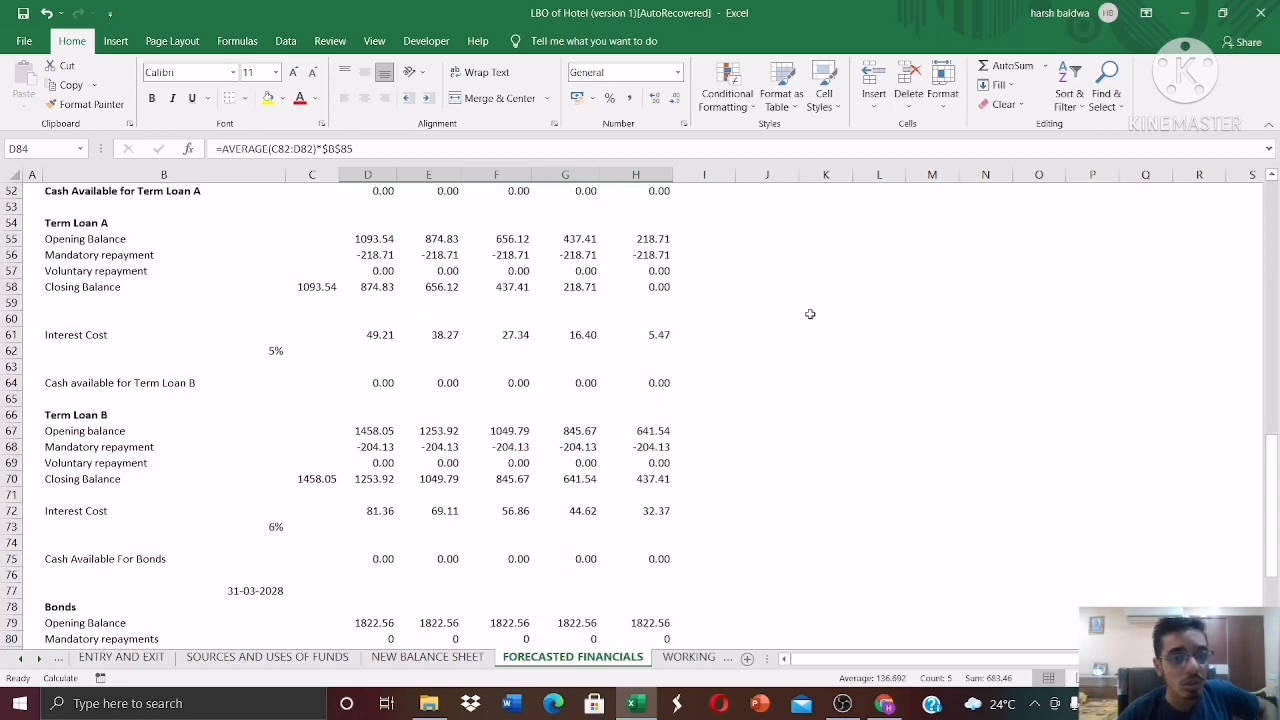
left_click(282, 351)
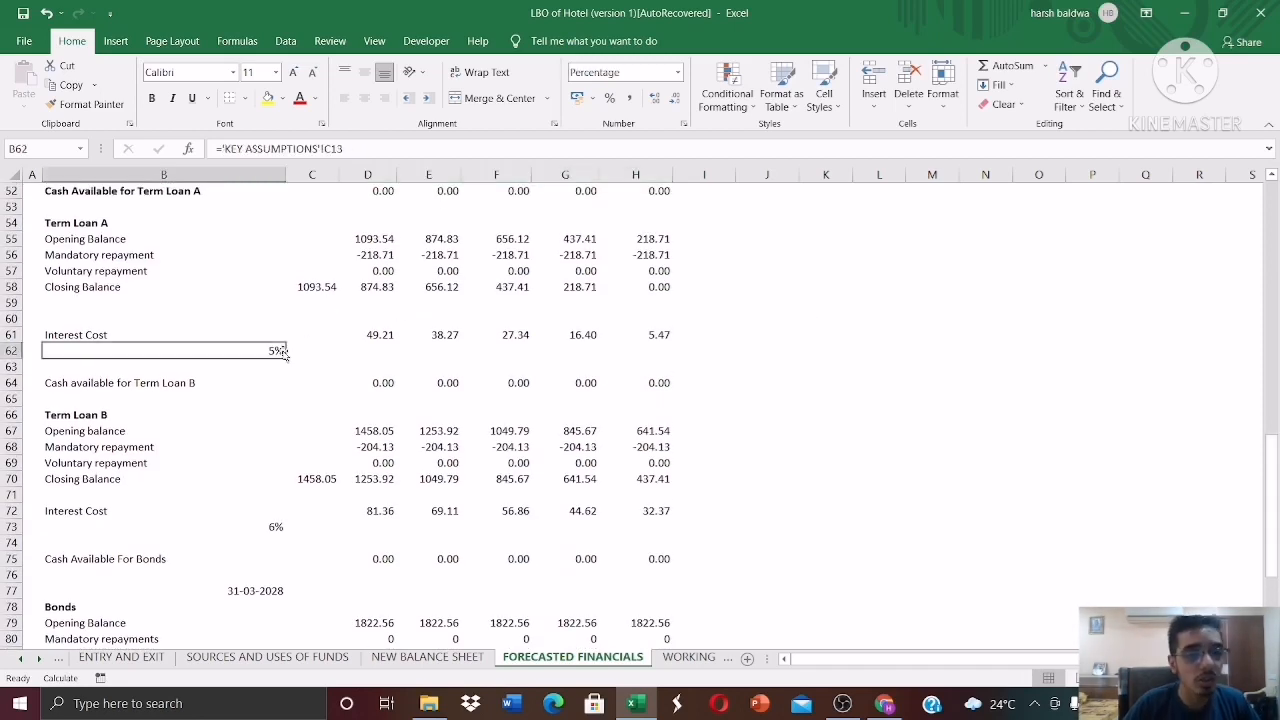
left_click(62, 660)
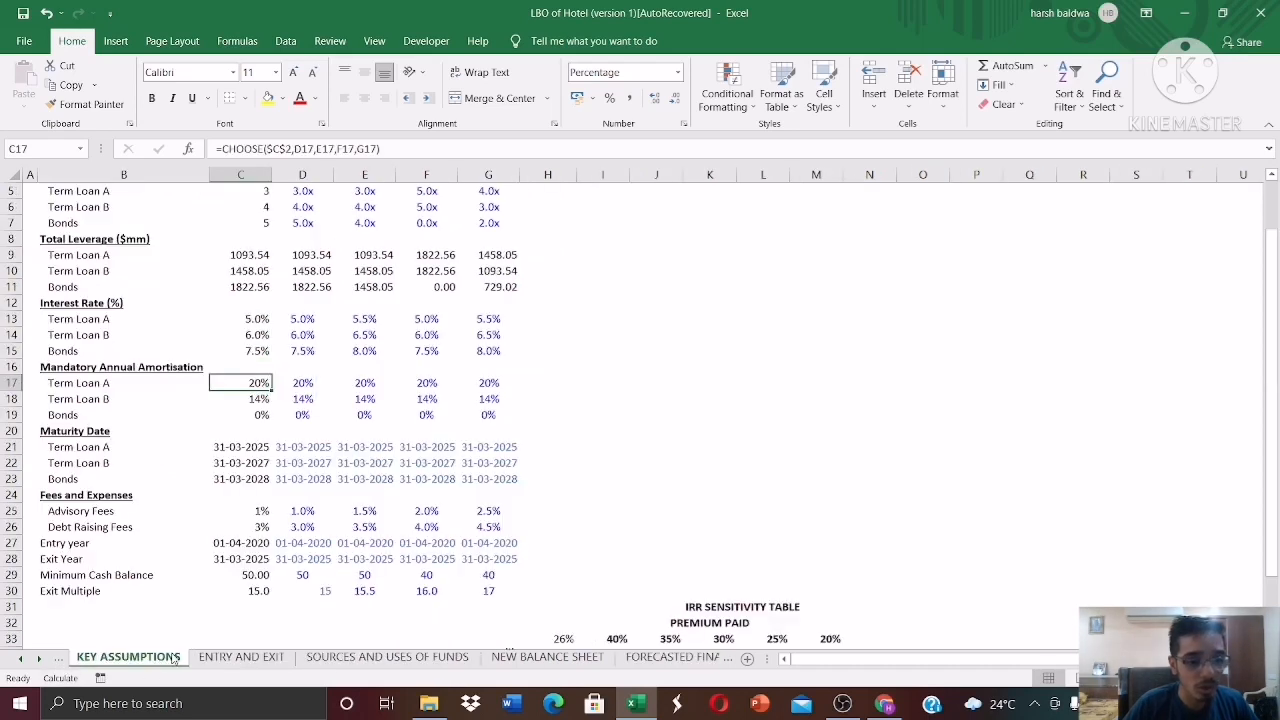
left_click(258, 321)
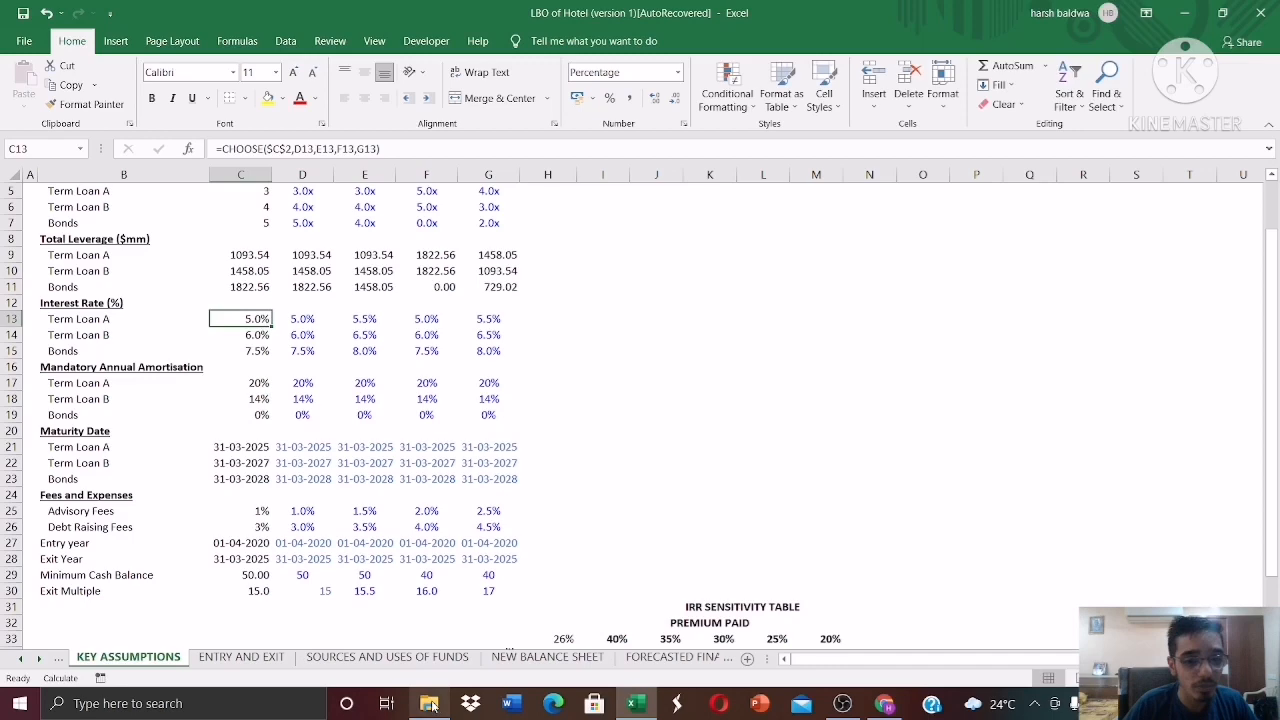
Return to the FORECASTED FINANCIALS sheet and examine Term Loan A's Mar-21E interest cost formula, its averaged closing balances C58:D58 and the rate in B62.
left_click(556, 662)
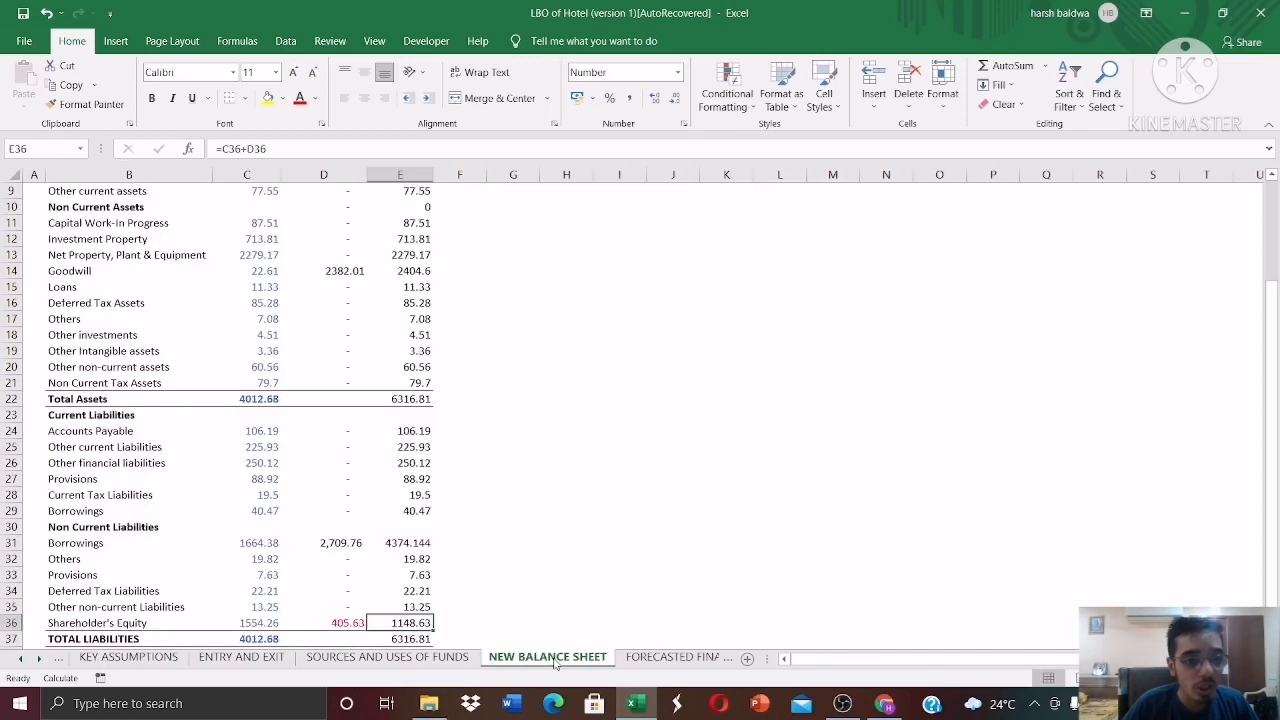
left_click(672, 657)
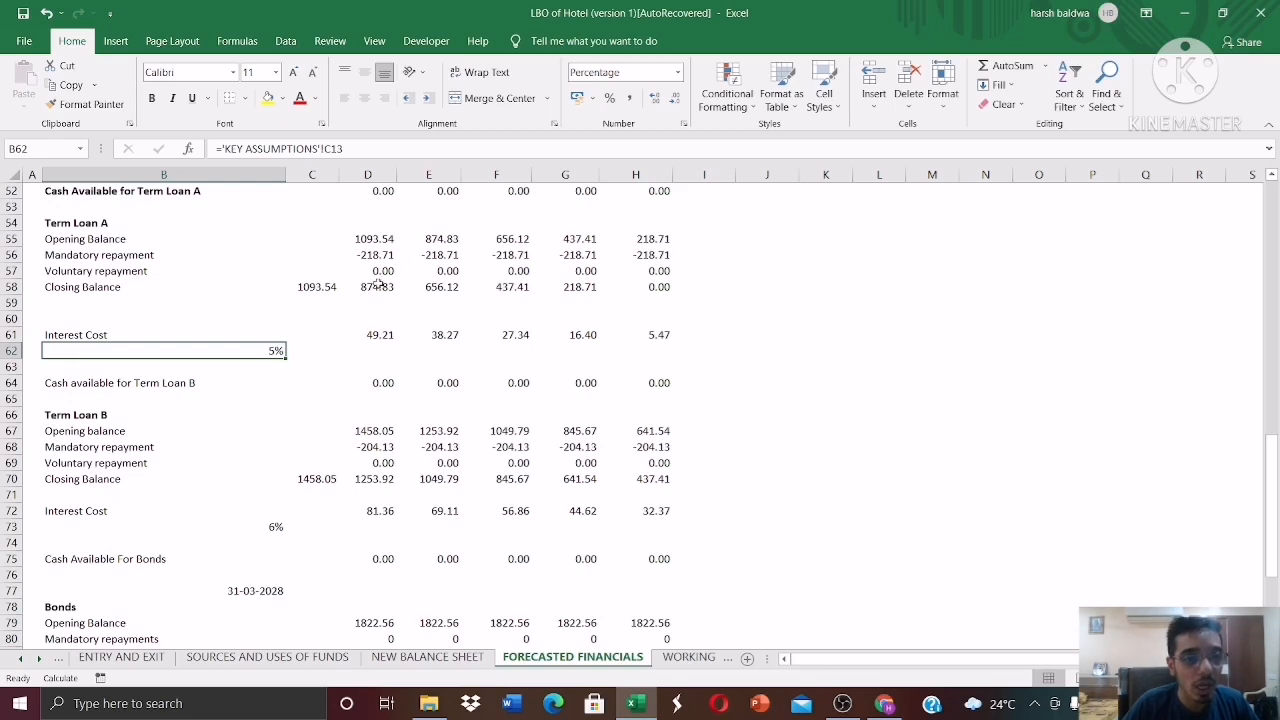
left_click_drag(380, 287, 329, 287)
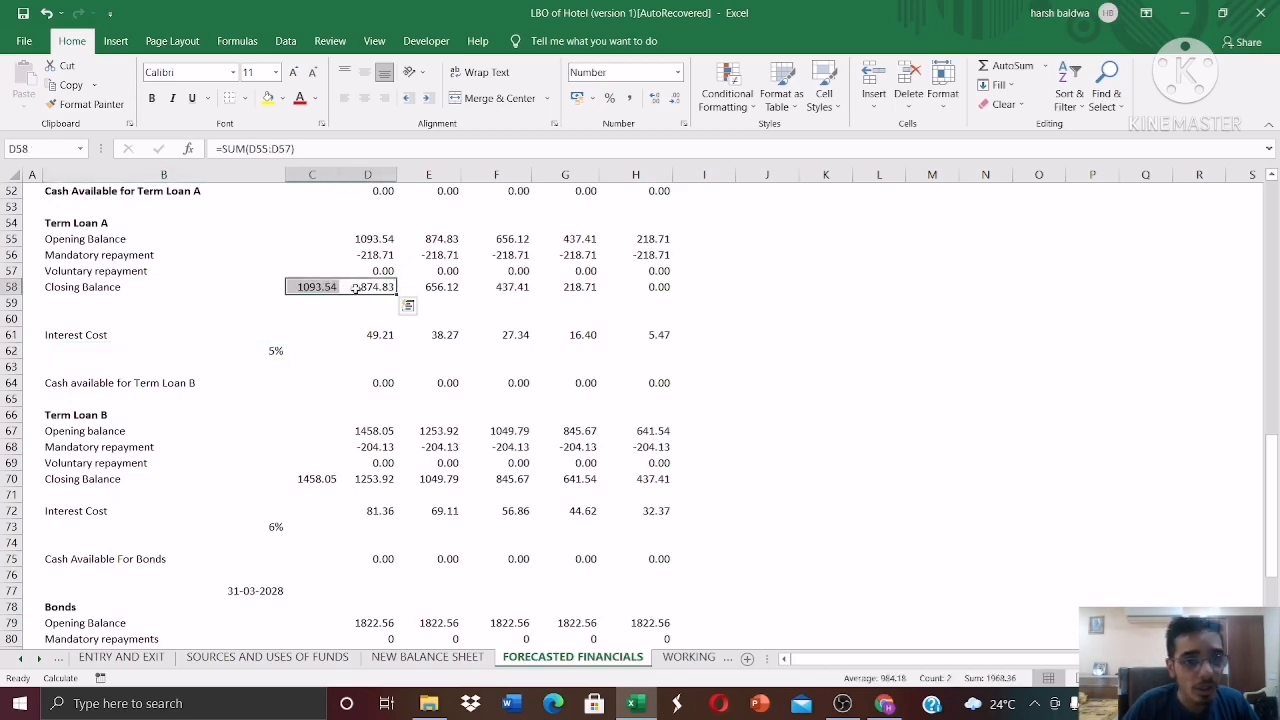
left_click(275, 350)
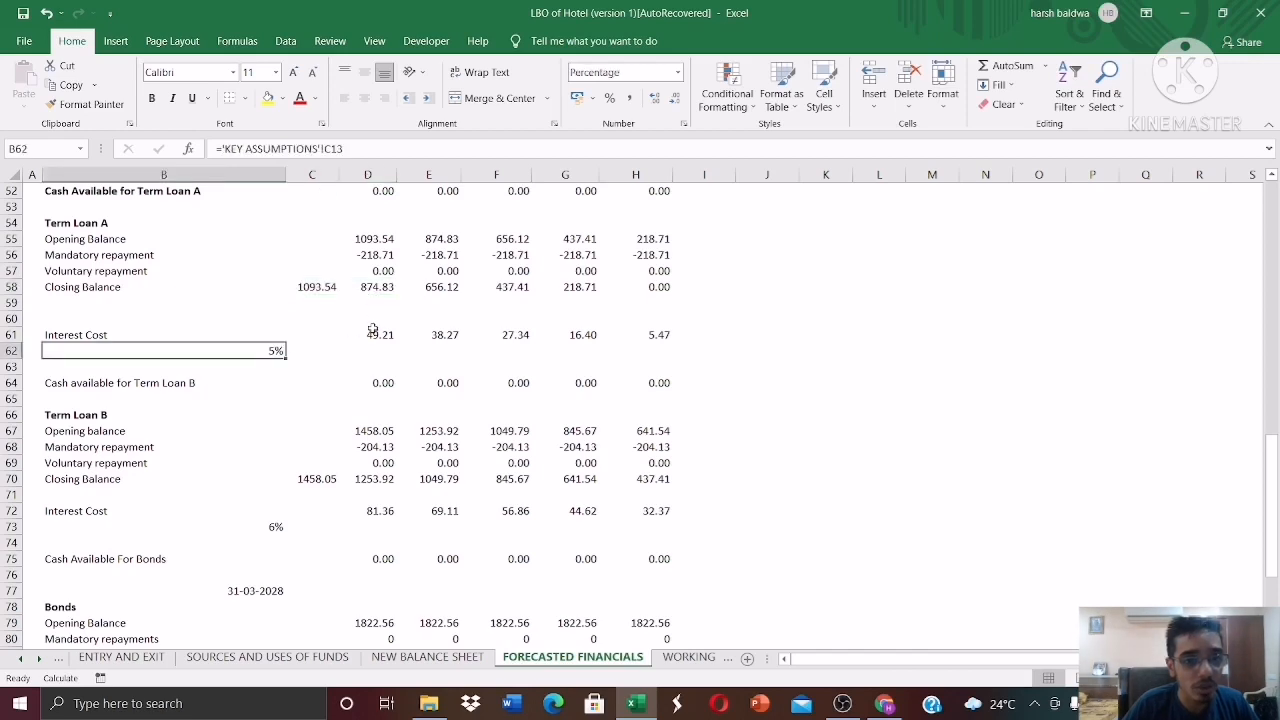
left_click(378, 334)
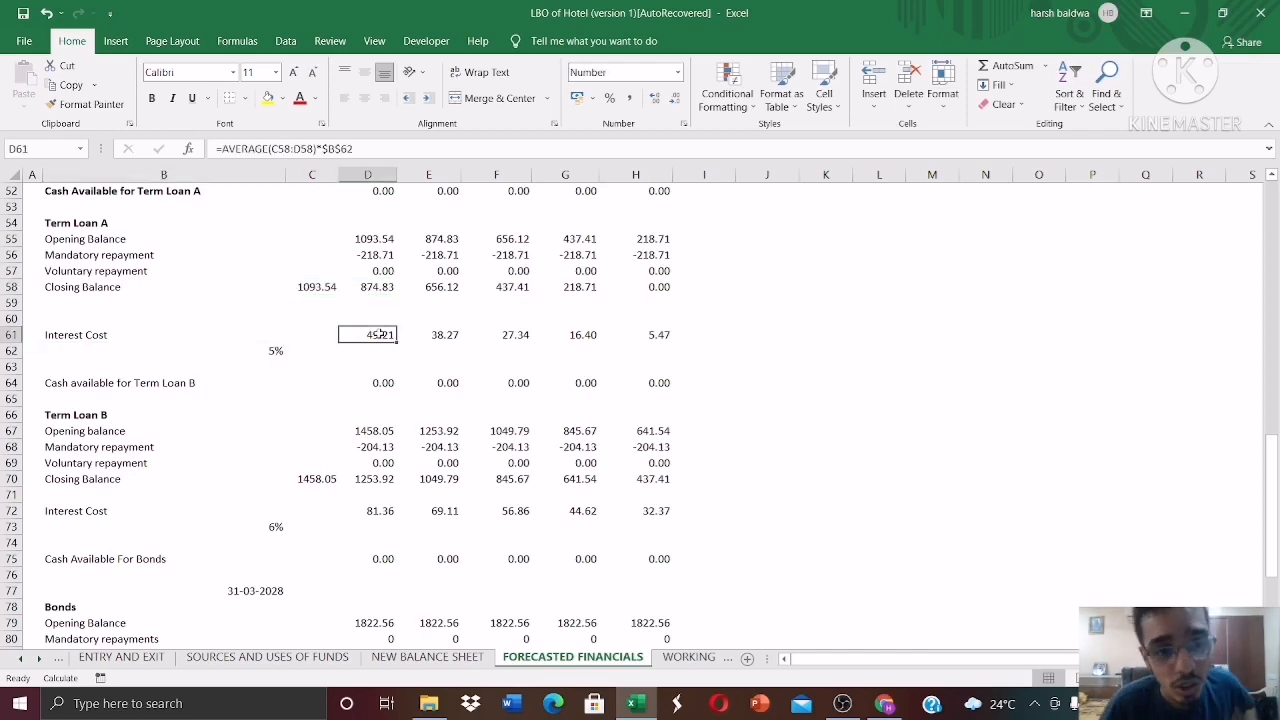
Examine Term Loan A's Mar-22E interest cost formula in E61 against closing balances D58:E58 and the rate in B62.
left_click(453, 340)
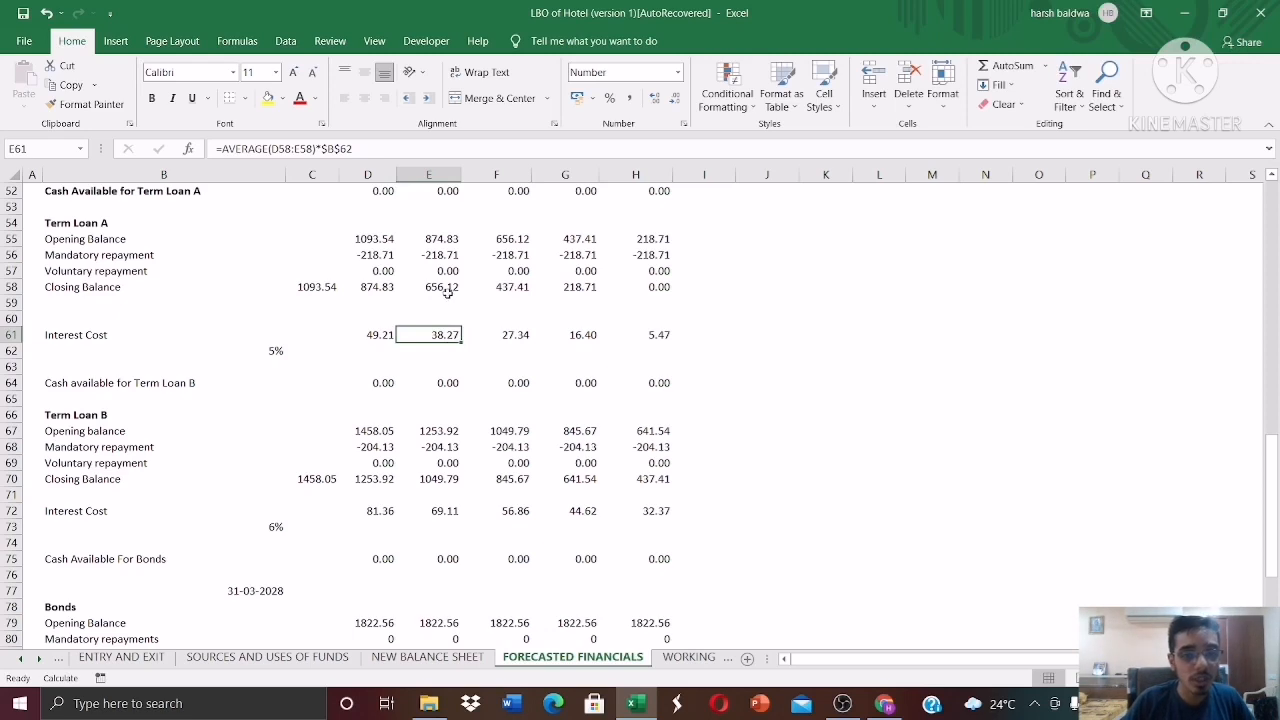
left_click_drag(447, 290, 380, 291)
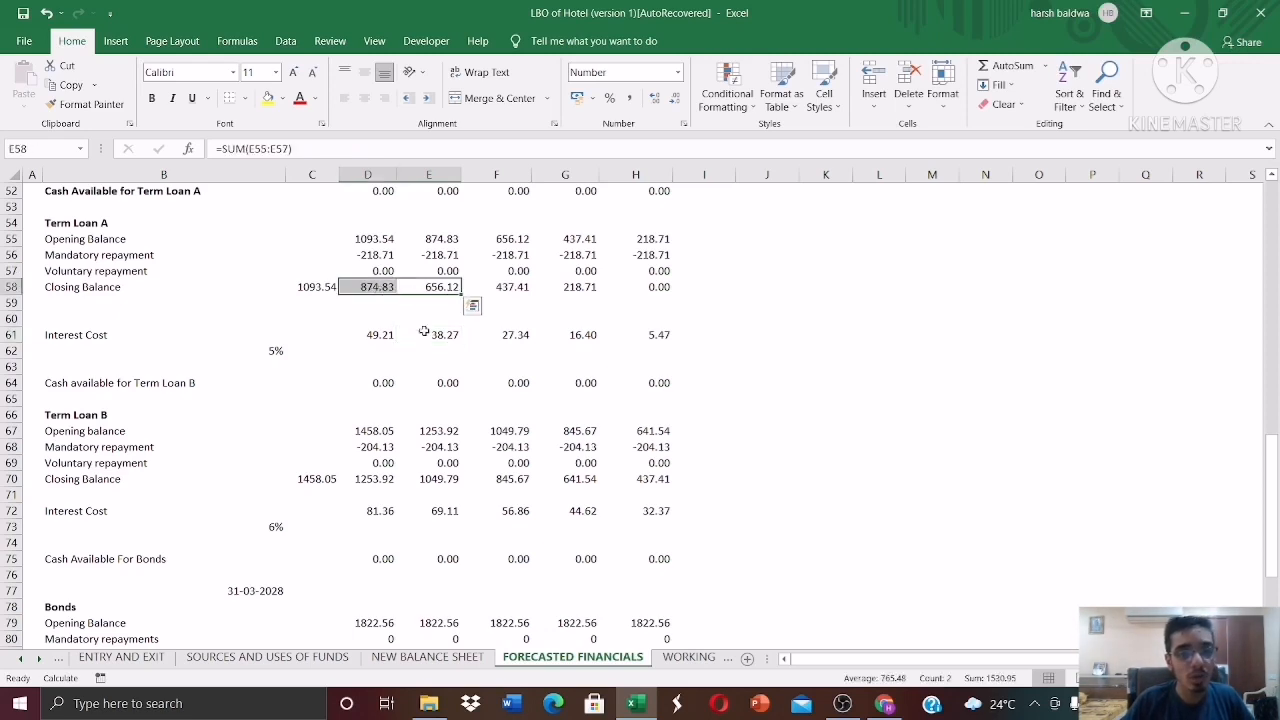
left_click(294, 350)
left_click(450, 338)
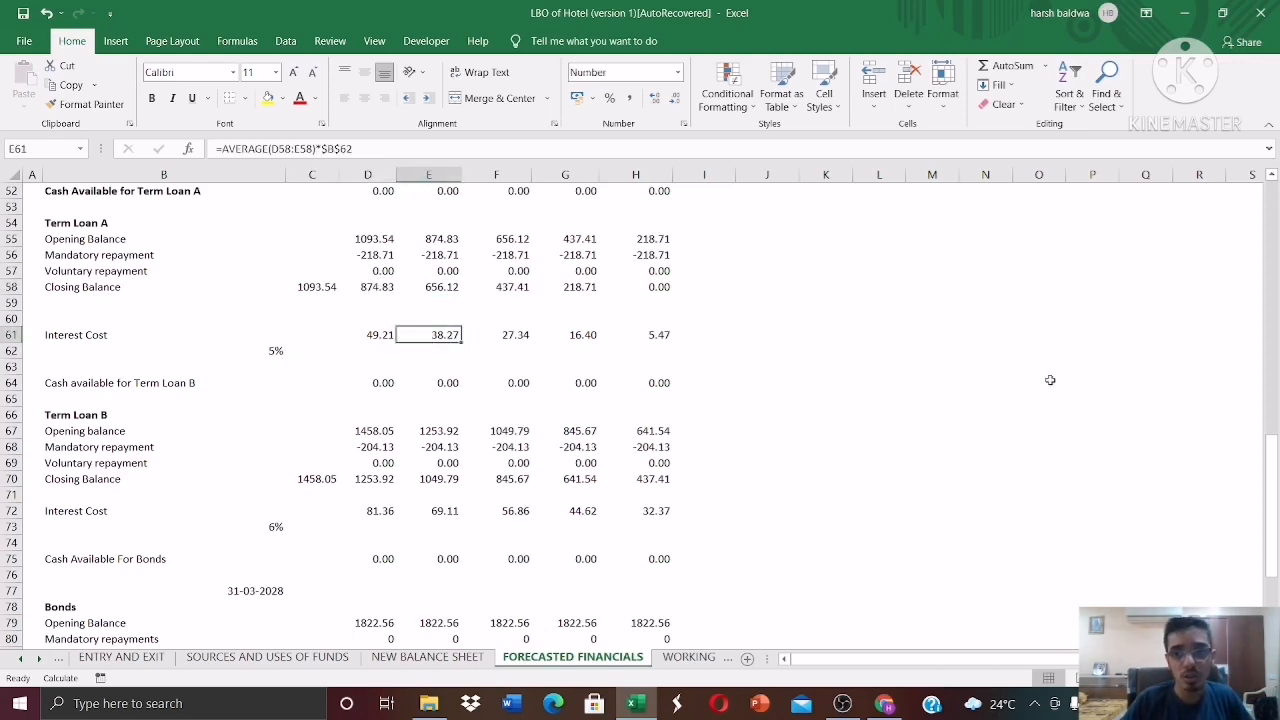
Trace the Mar-21E Mandatory Debt Repayment in D41 to the Term Loan A, Term Loan B and Bonds mandatory repayments in D56, D68 and D80.
left_click_drag(1276, 465, 1272, 360)
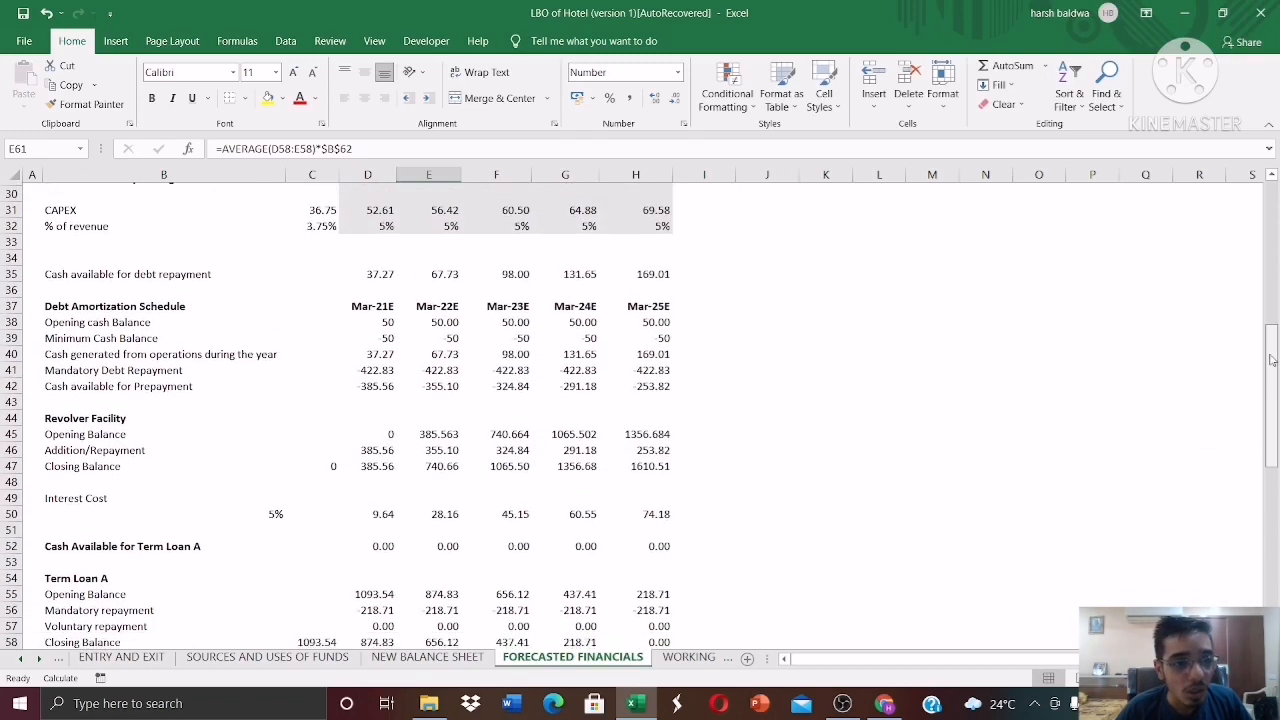
left_click(392, 369)
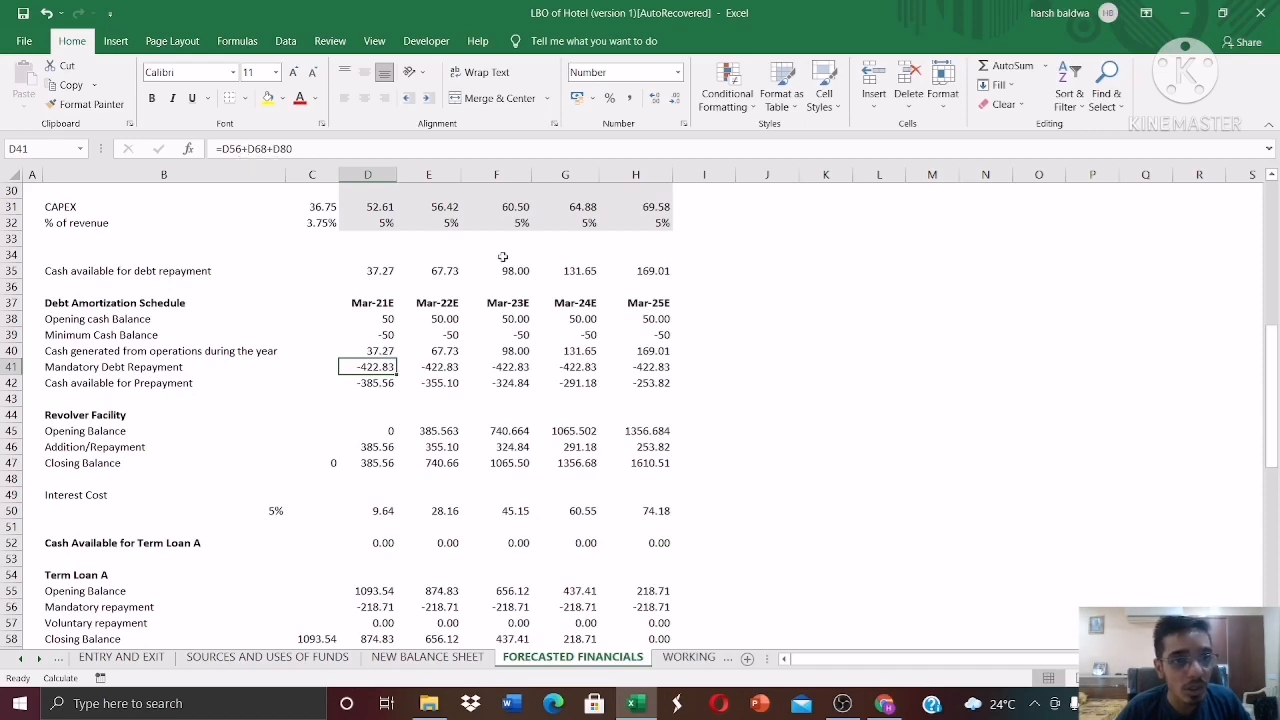
left_click_drag(1264, 410, 1272, 444)
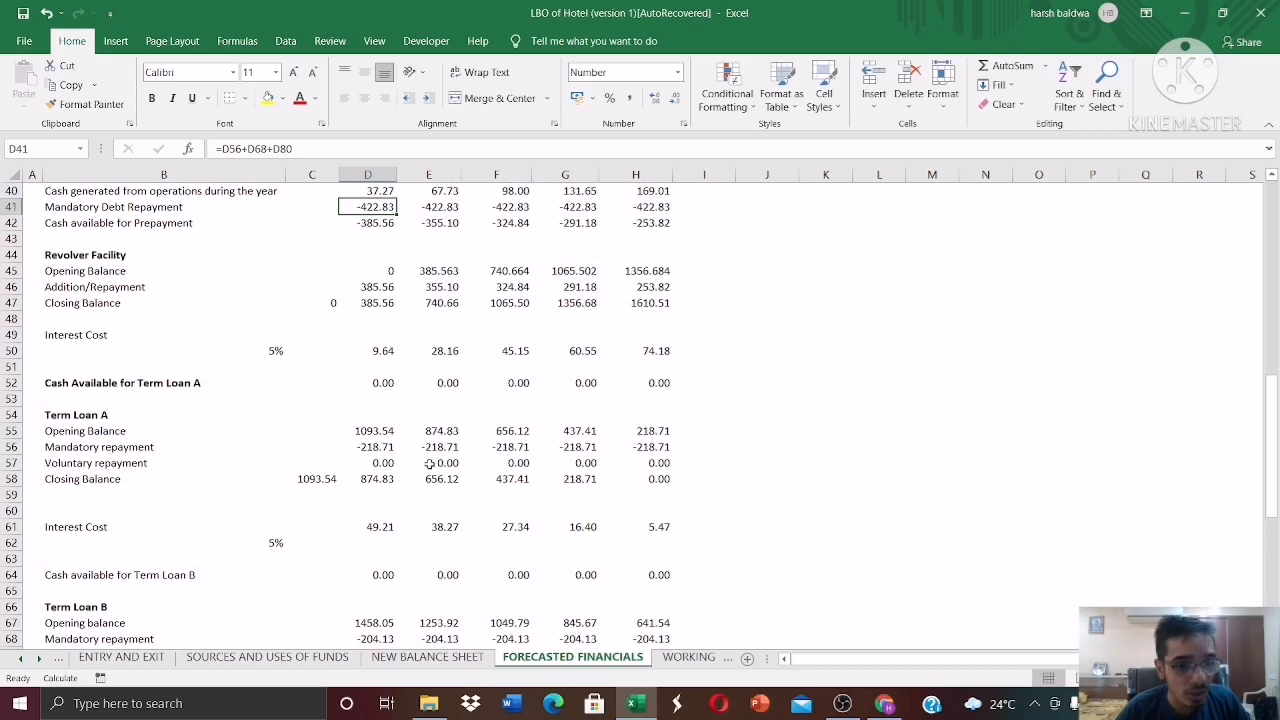
left_click(386, 446)
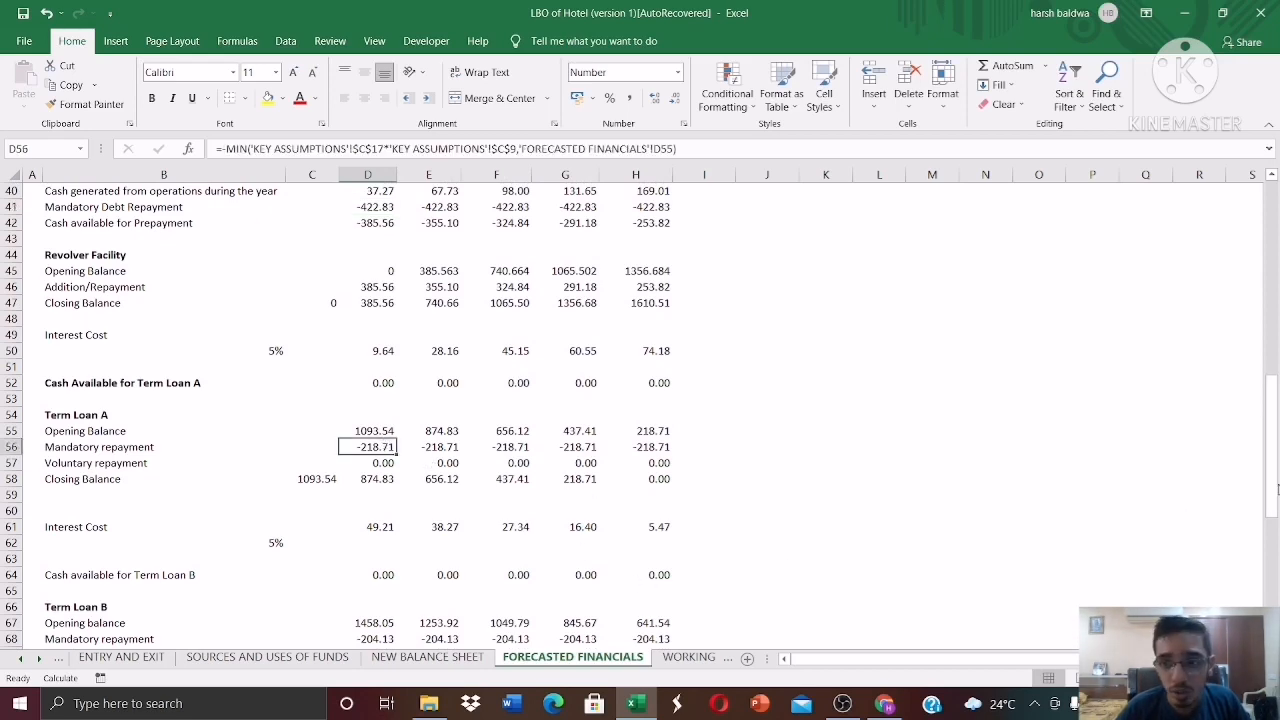
left_click_drag(1277, 488, 1274, 516)
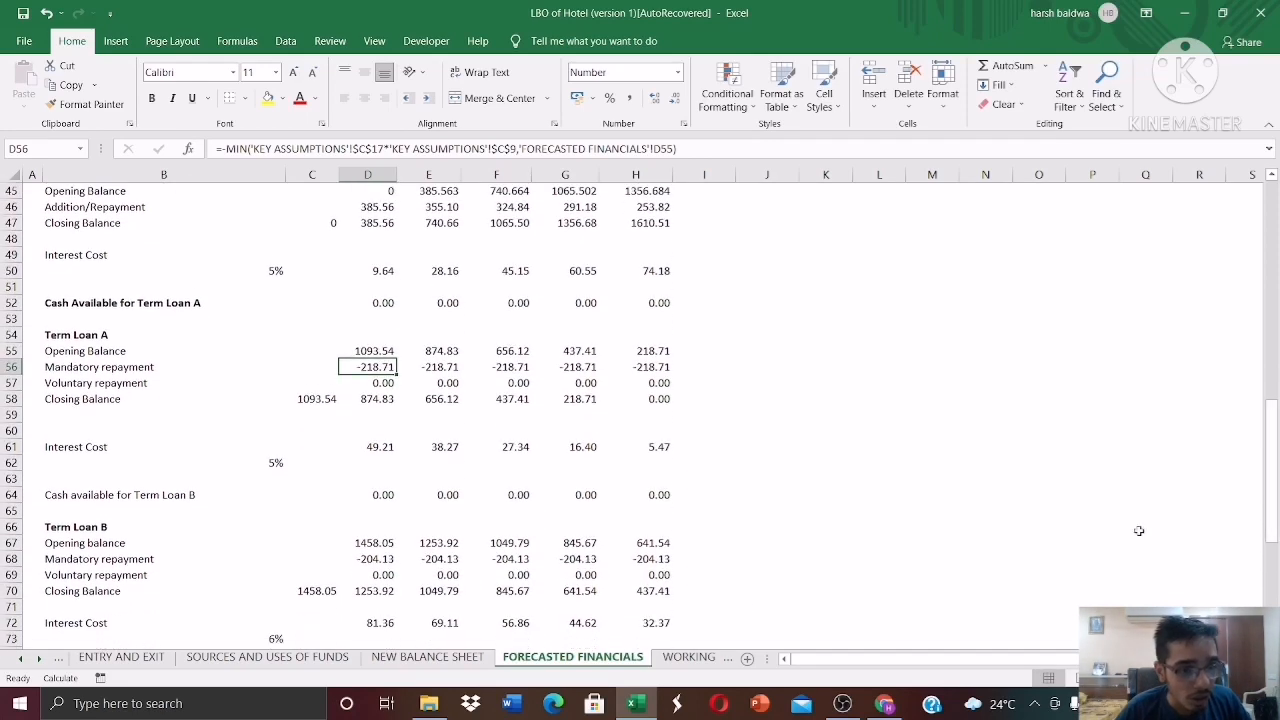
left_click(392, 565)
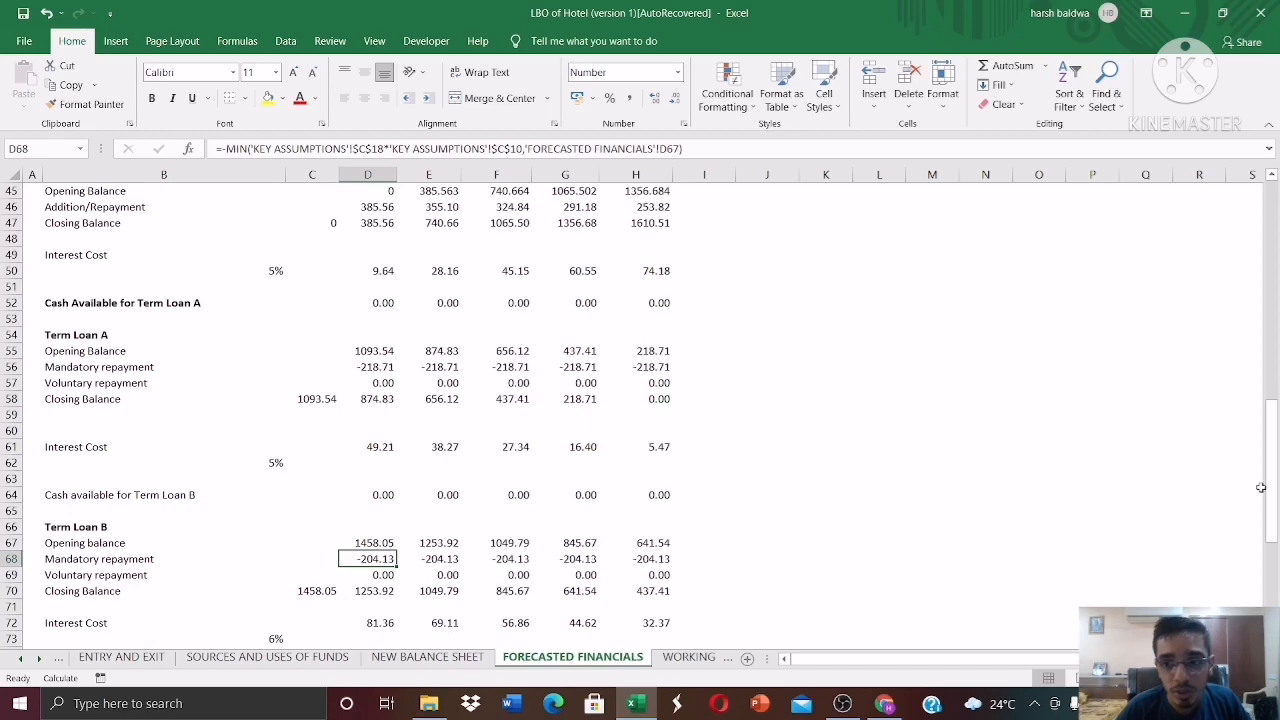
left_click_drag(1261, 487, 1276, 566)
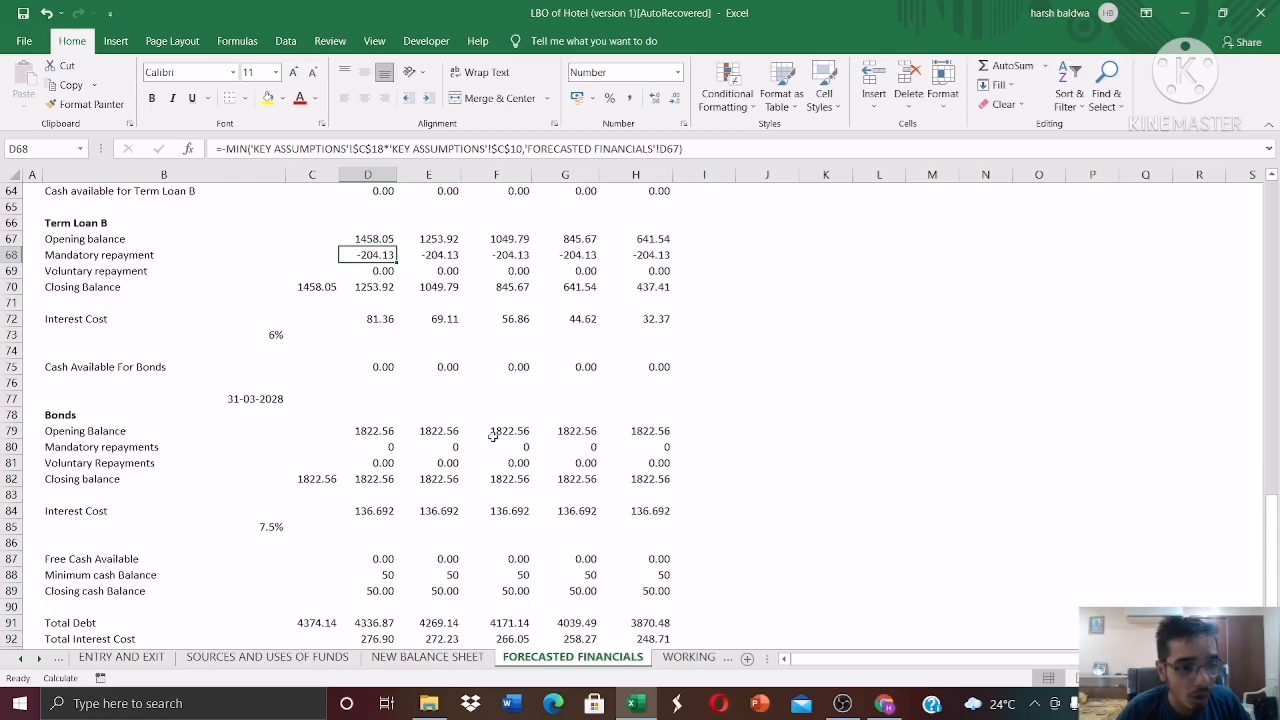
left_click(379, 450)
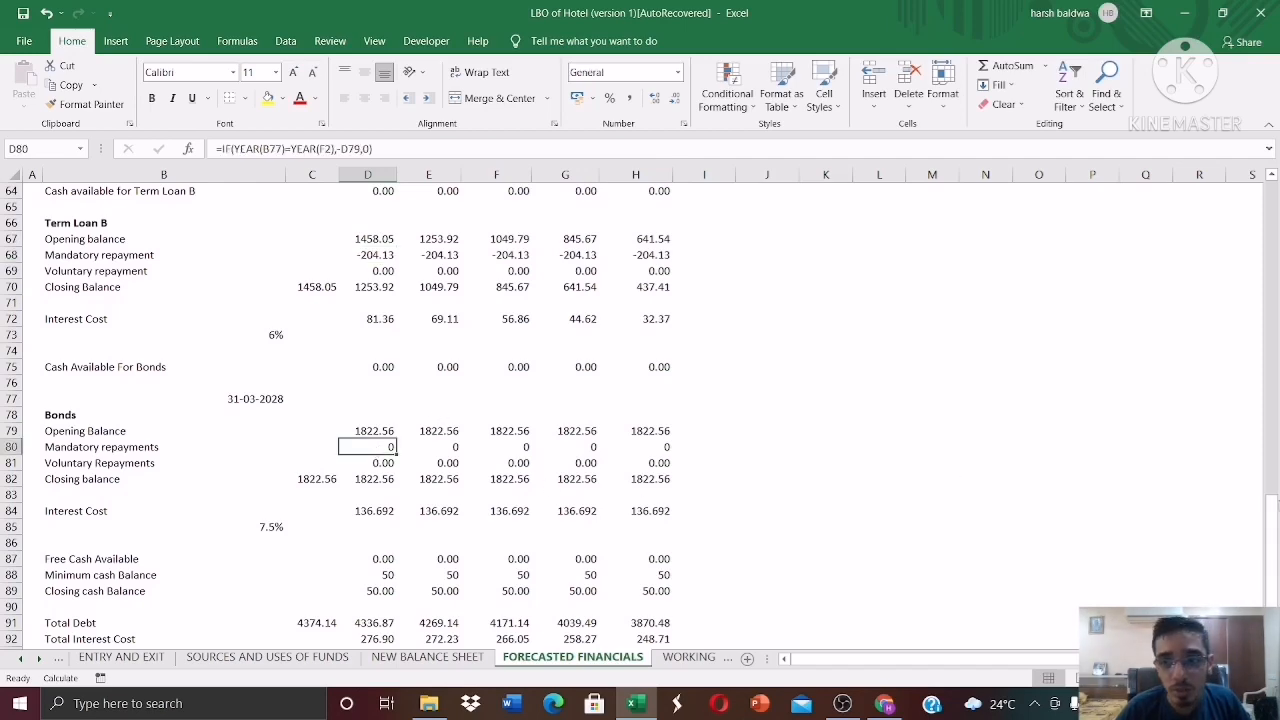
Review the Mandatory Debt Repayment row across Mar-21E to Mar-25E and the Mar-21E formula for Cash available for Prepayment.
left_click_drag(1272, 506, 1272, 372)
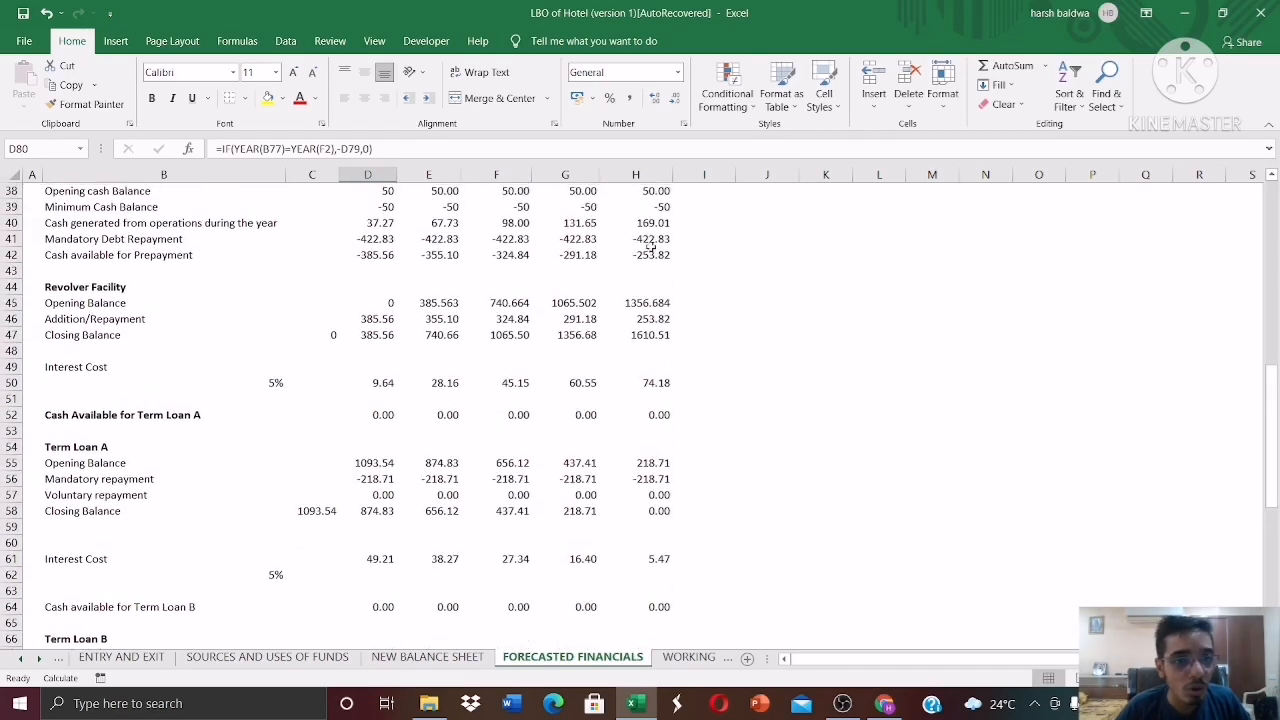
left_click(369, 239)
key("shift+Right")
key("shift+Right")
key("shift+Right")
key("shift+Right")
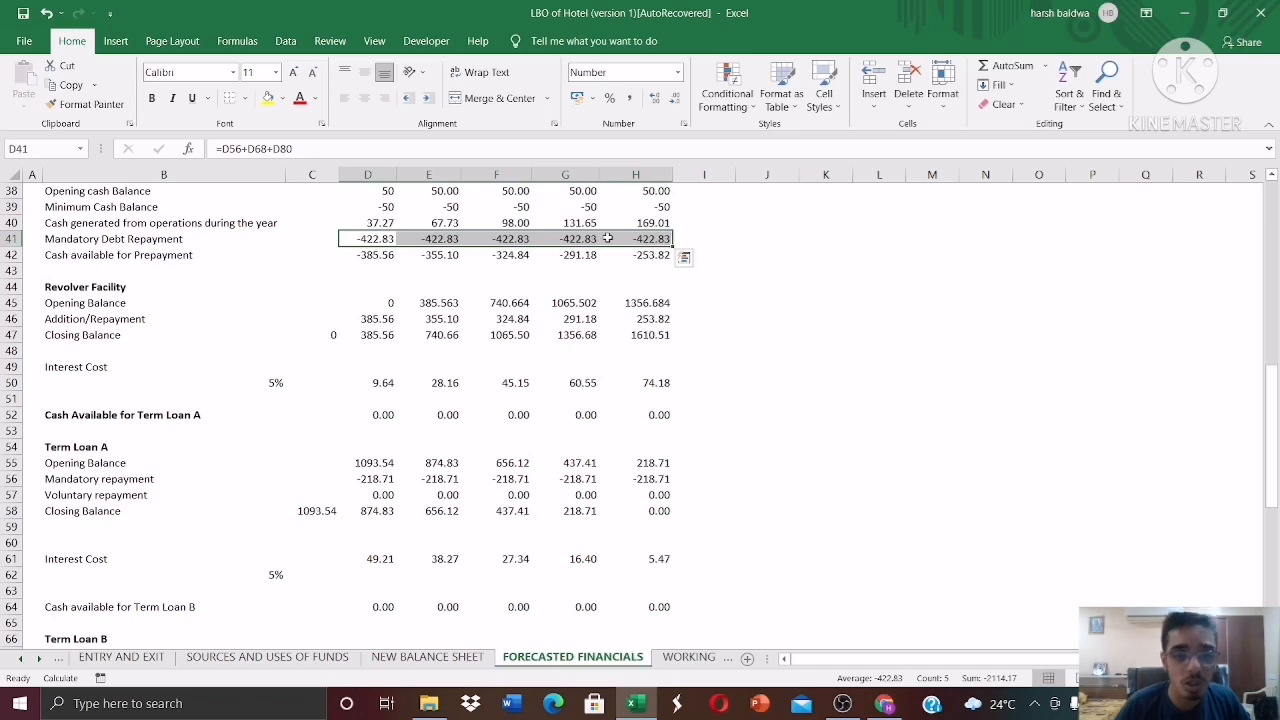
left_click(375, 254)
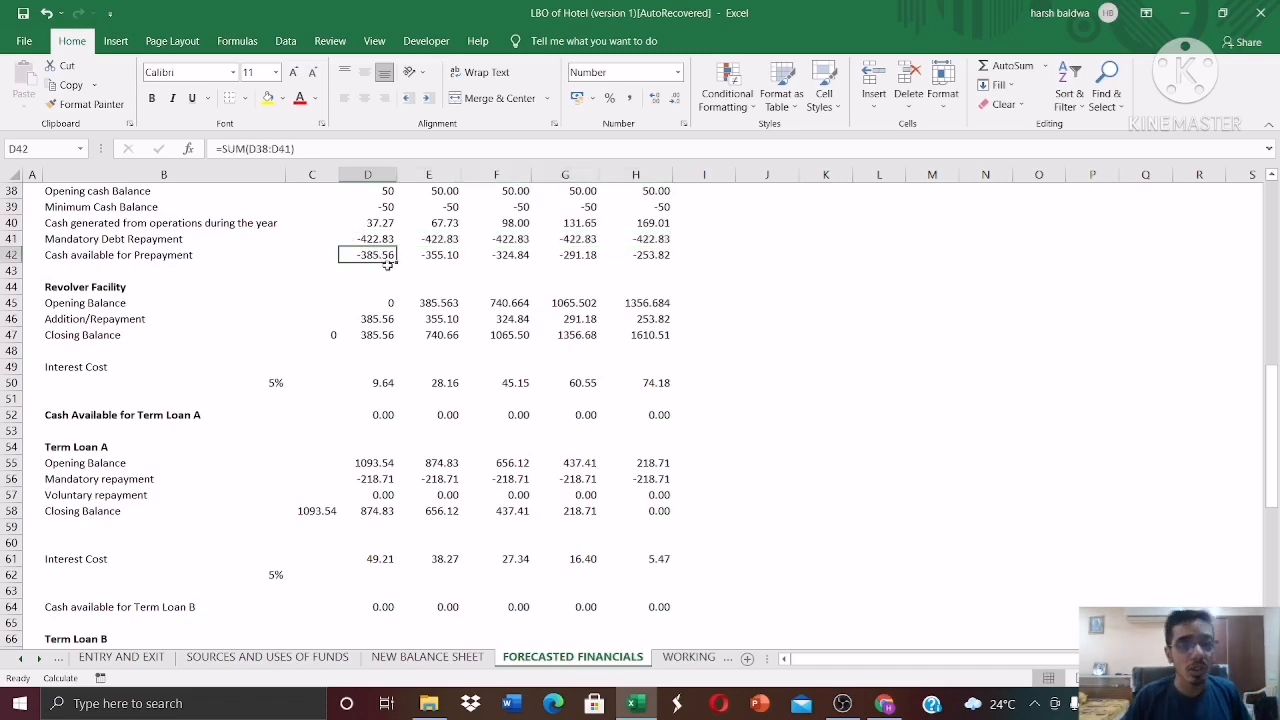
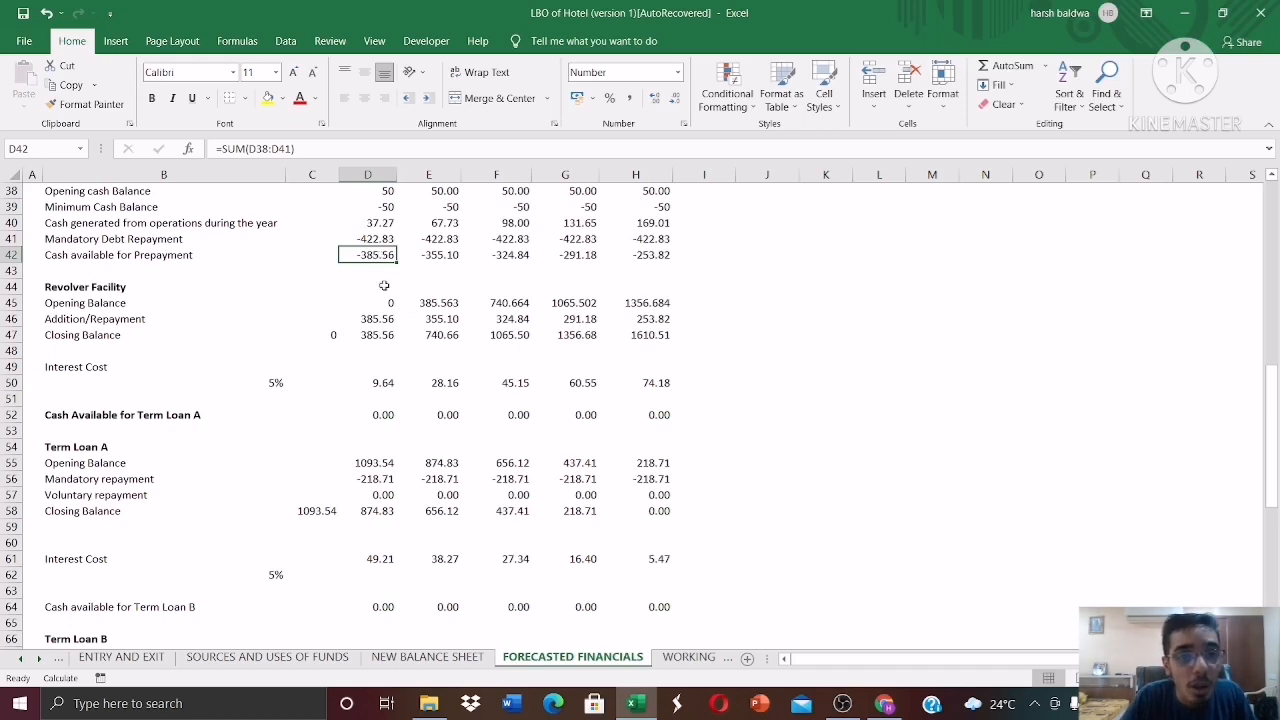
Examine the Revolver Facility's Mar-21E Addition/Repayment formula in D46 against Cash available for Prepayment in D42 and the opening balance in D45.
left_click(378, 320)
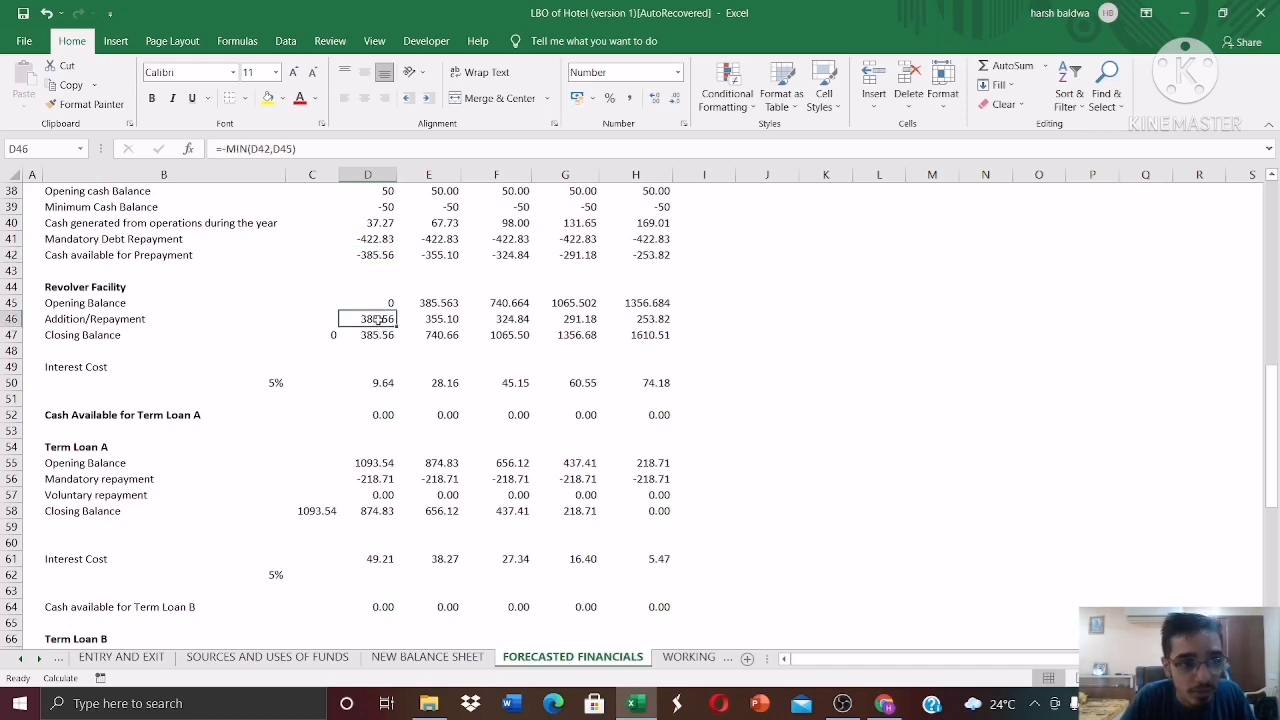
left_click(83, 320)
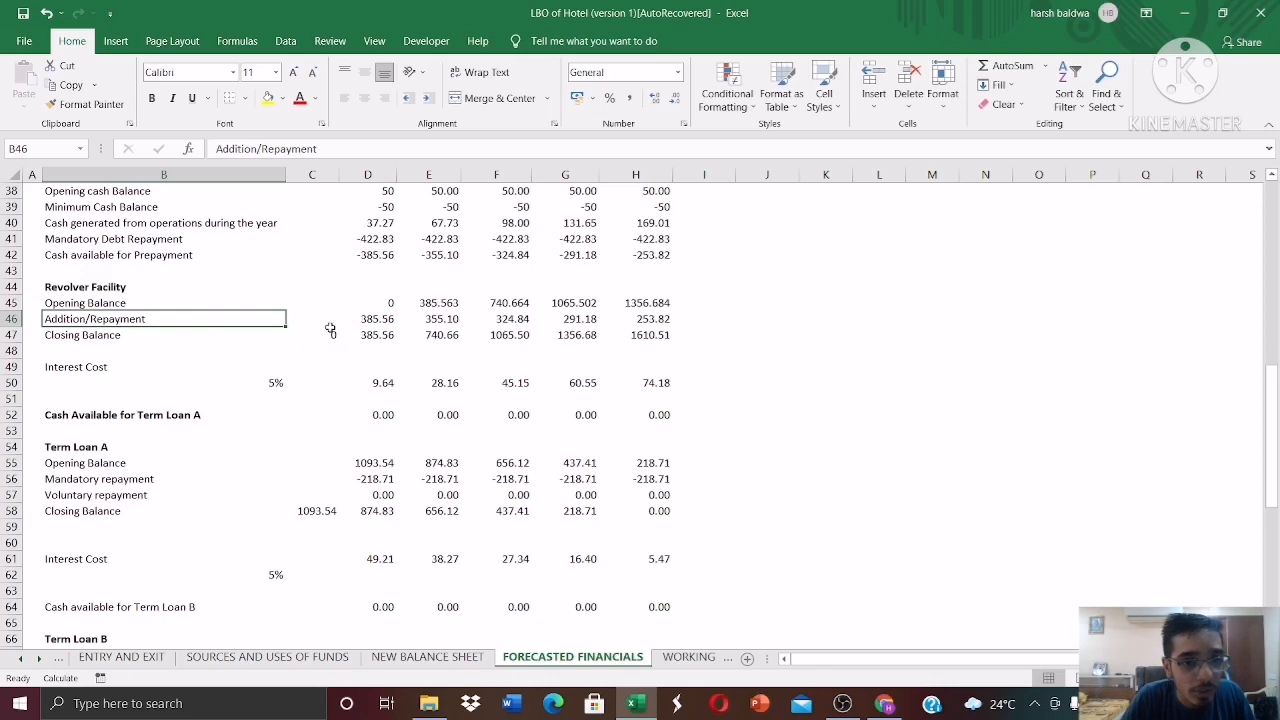
left_click(371, 321)
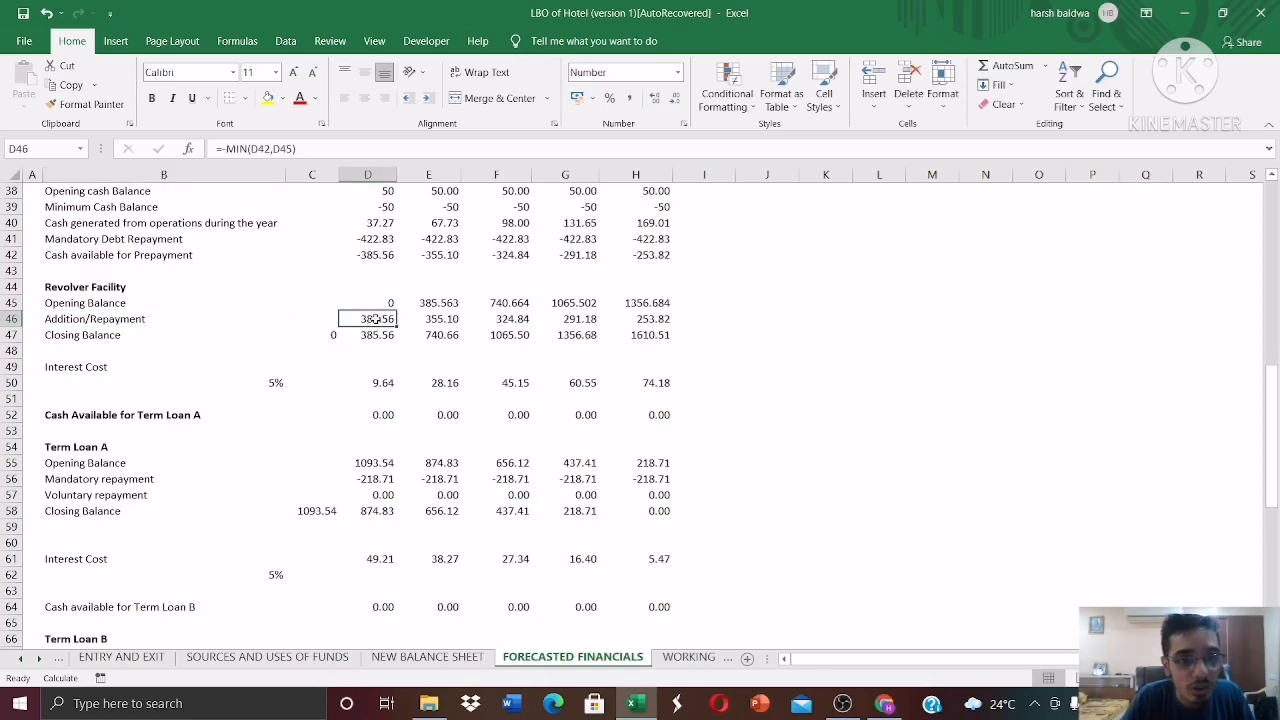
left_click(375, 257)
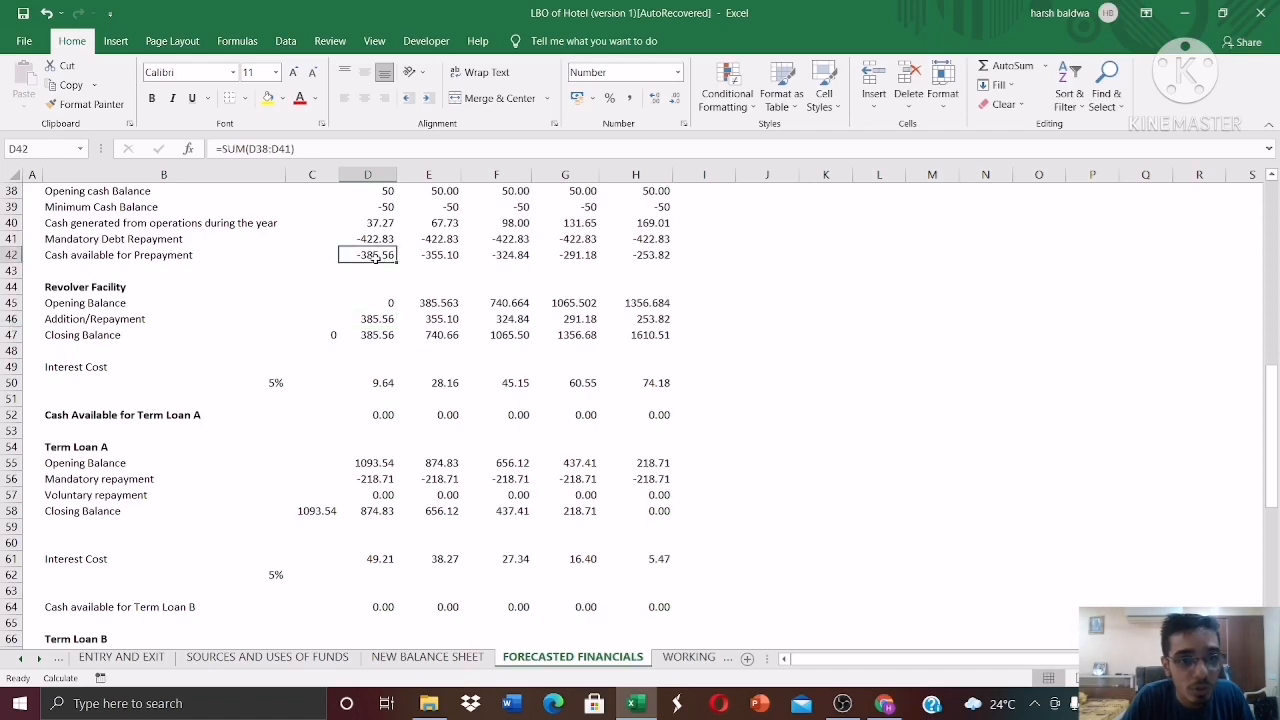
left_click(378, 319)
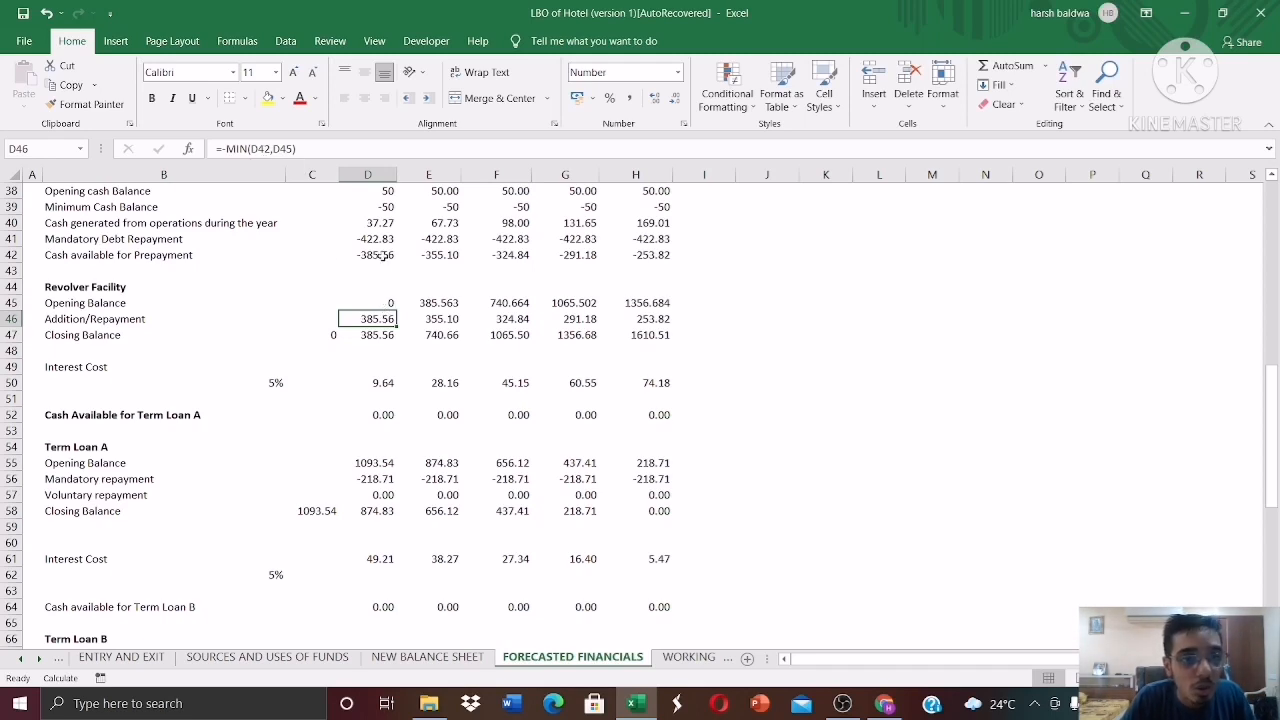
left_click(368, 302)
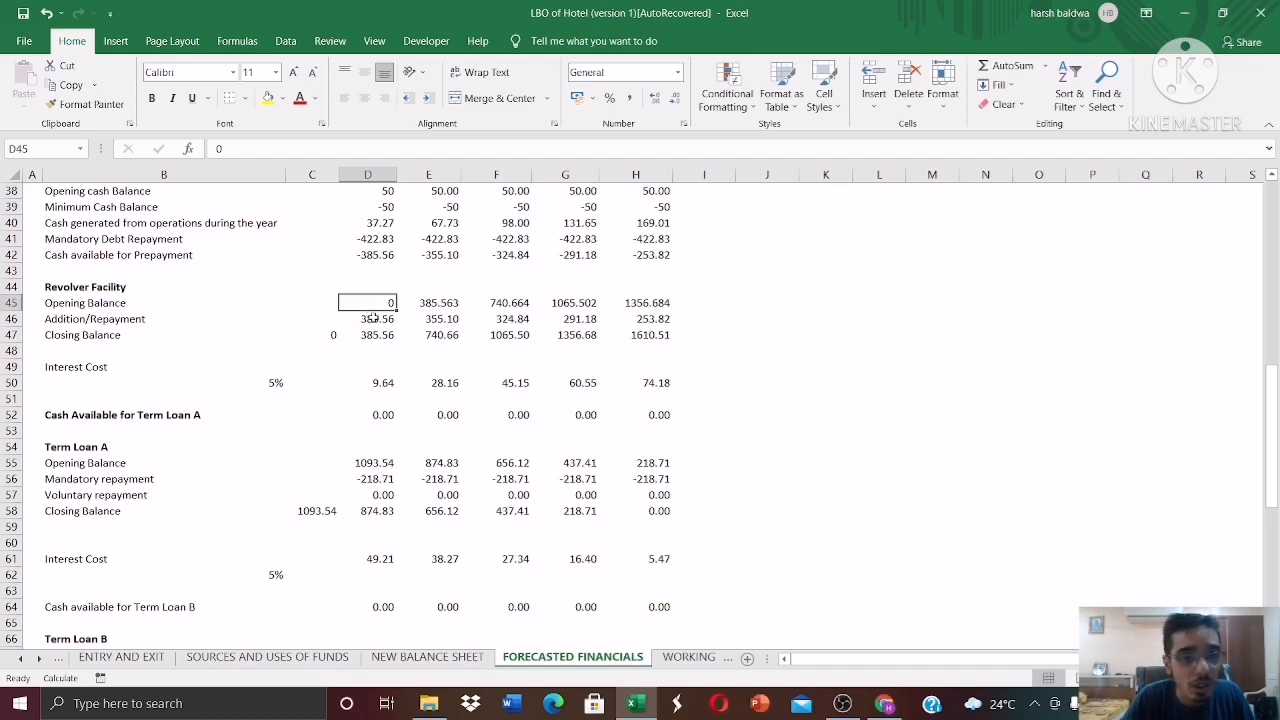
left_click(372, 317)
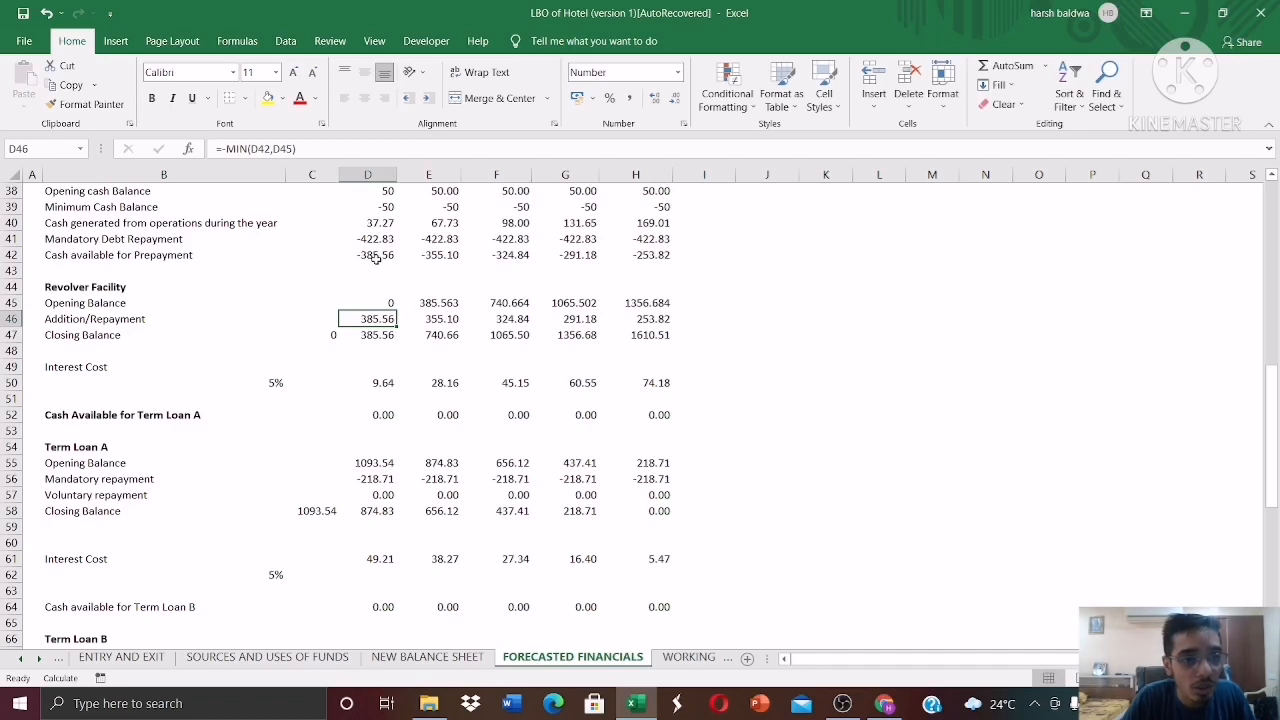
left_click(376, 258)
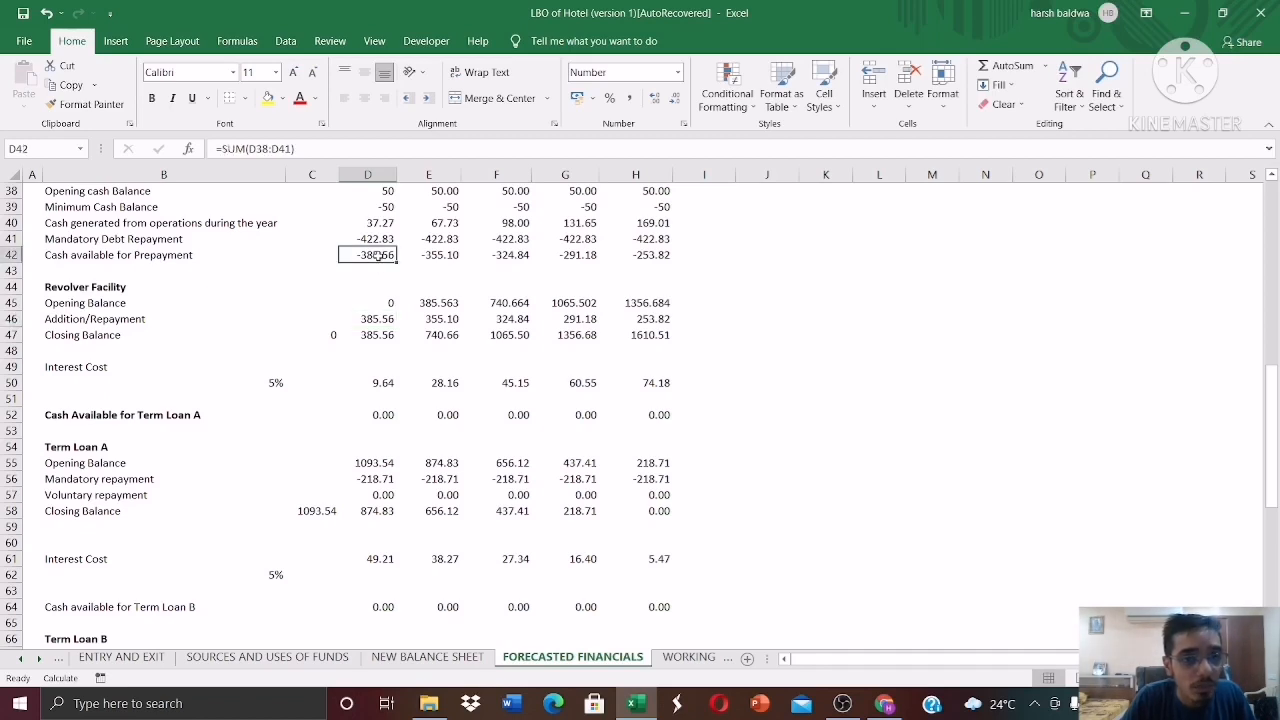
left_click(376, 318)
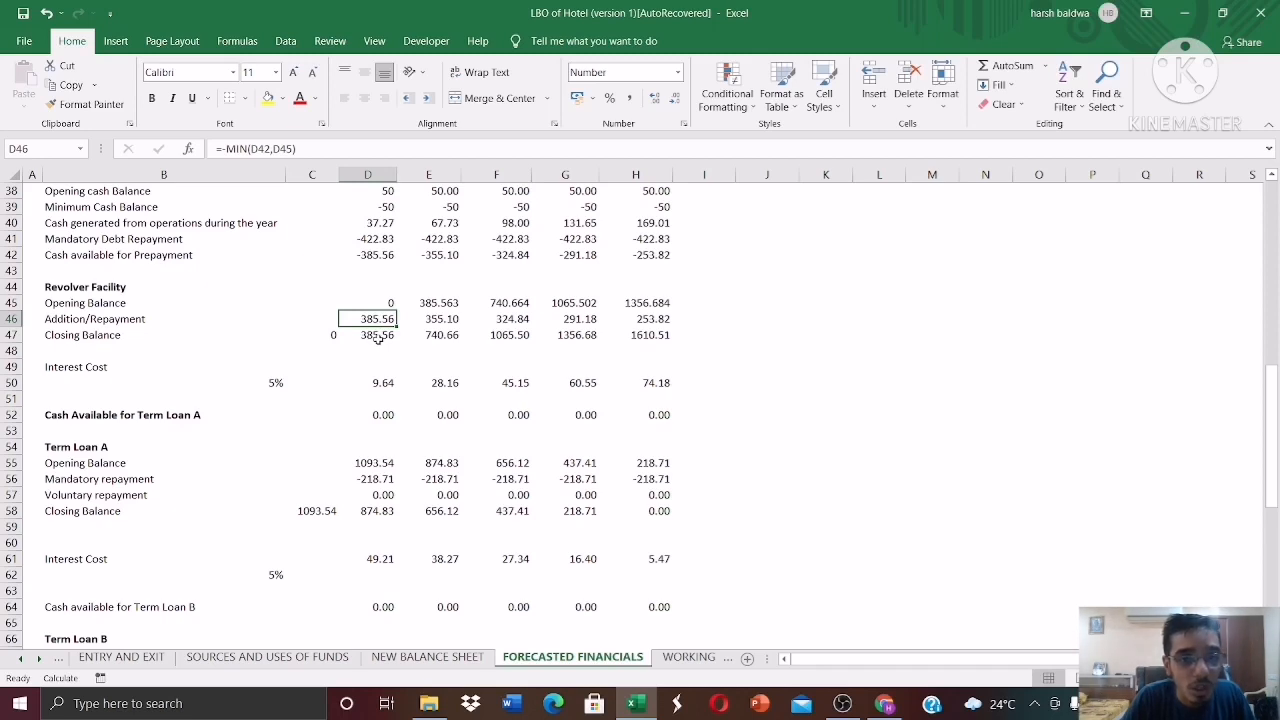
Follow the revolver's Mar-21E closing balance into the Mar-22E opening balance, and check the Mar-22E prepayment cash and Addition/Repayment formulas.
left_click(378, 338)
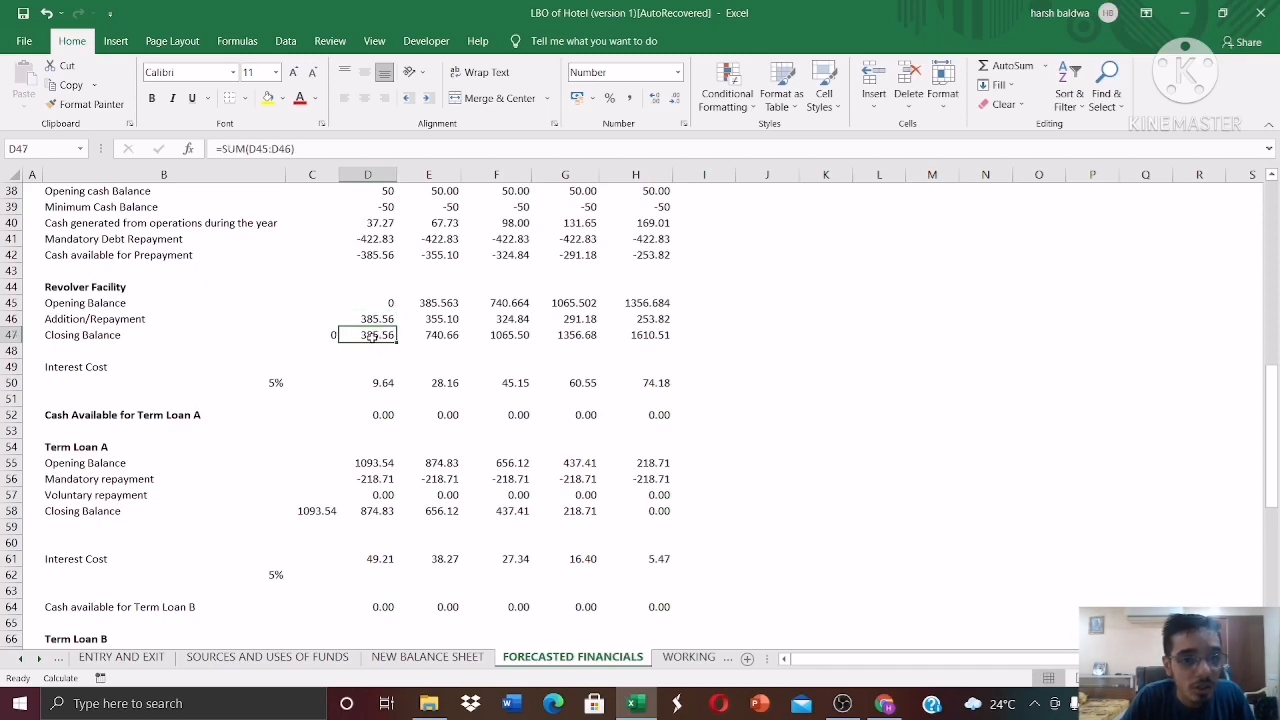
left_click(432, 305)
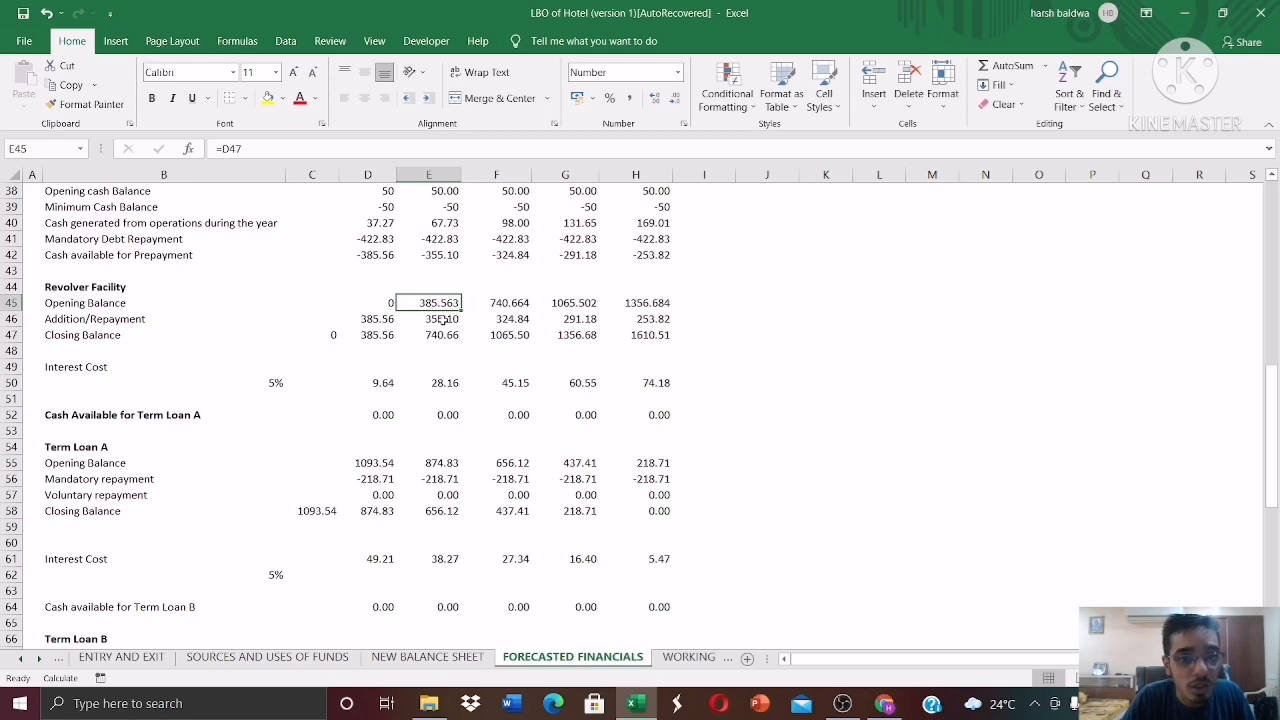
left_click(446, 257)
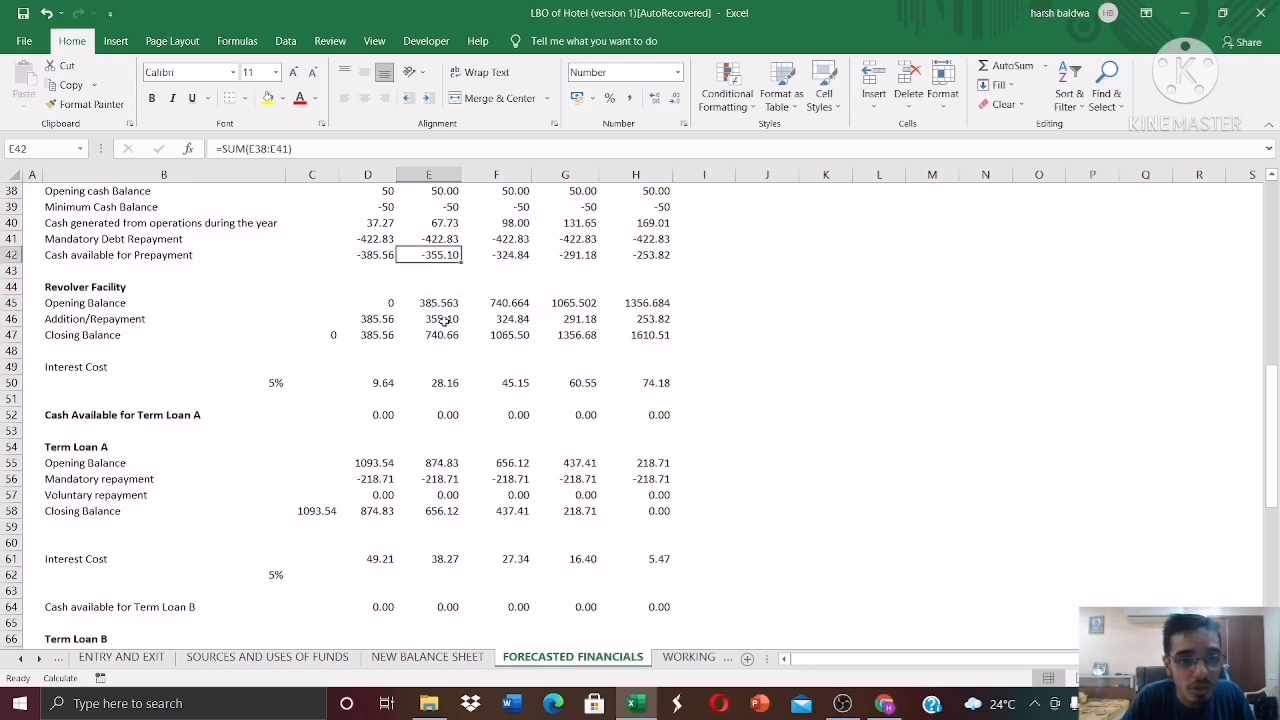
left_click(444, 319)
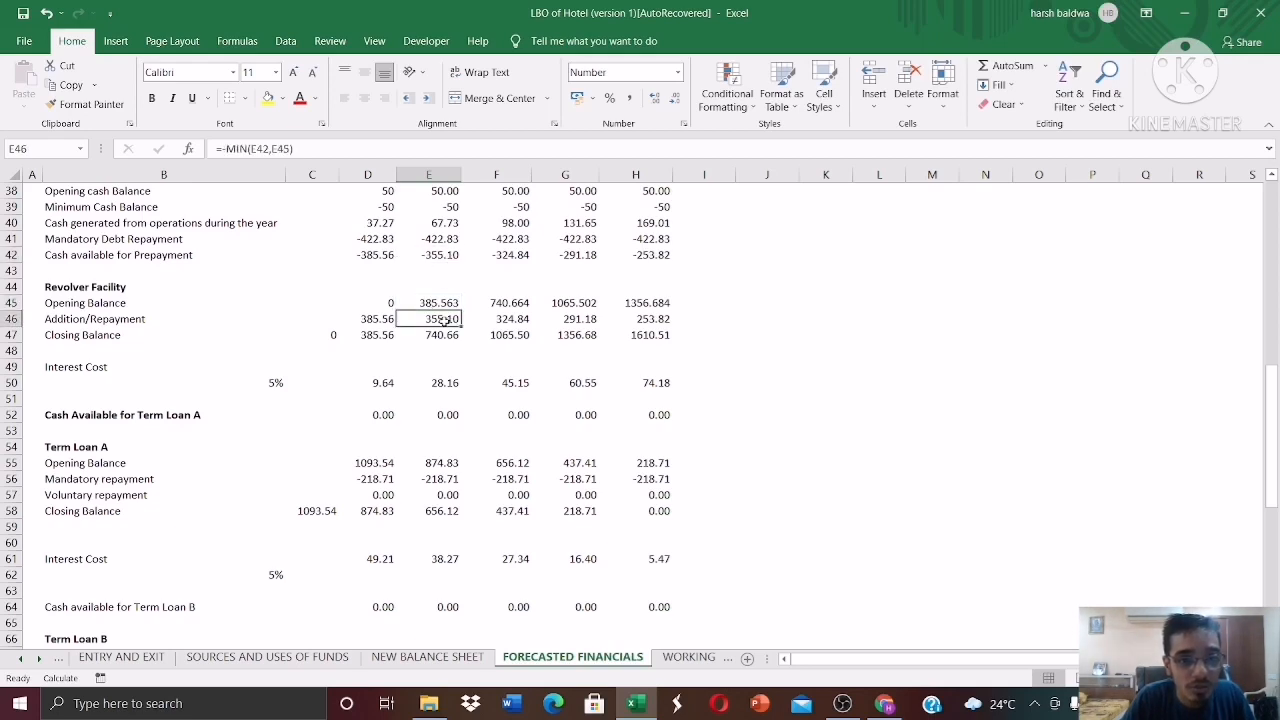
Examine the revolver's Mar-21E Interest Cost formula in D50 against the closing balances in C47:D47 and the linked interest rate in B50.
left_click(386, 383)
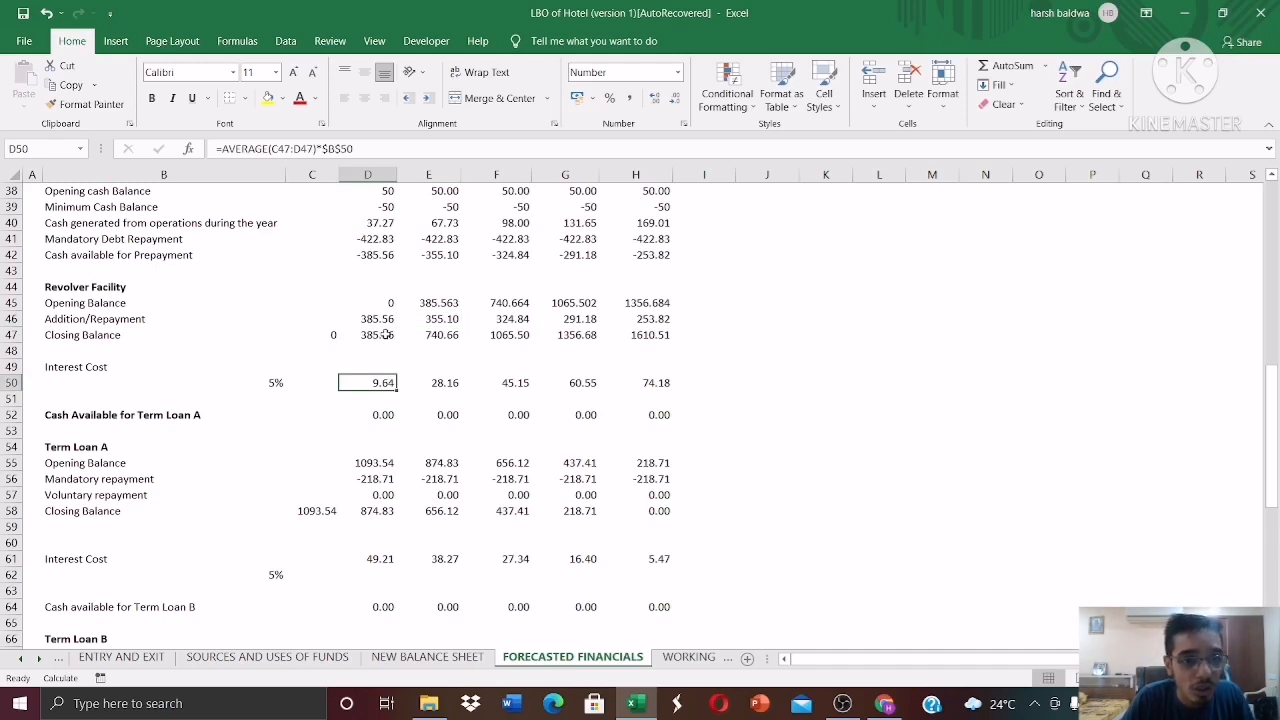
left_click_drag(386, 335, 337, 336)
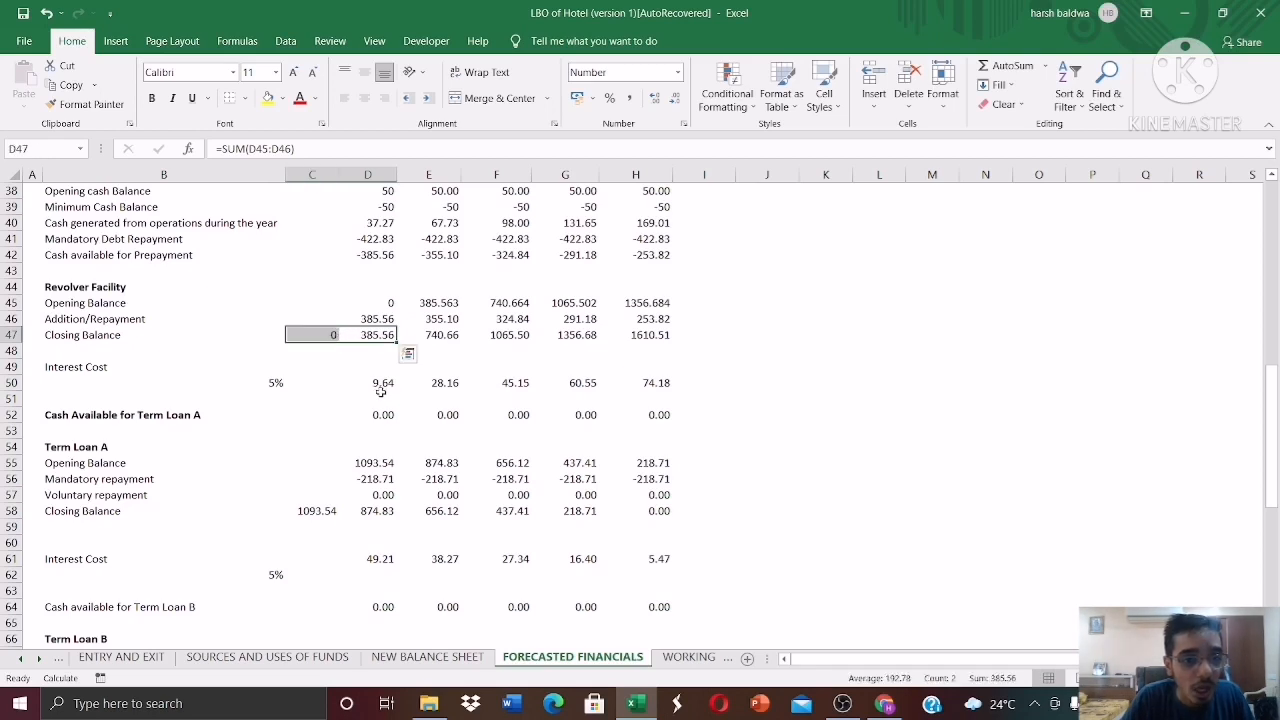
left_click(300, 386)
left_click(270, 380)
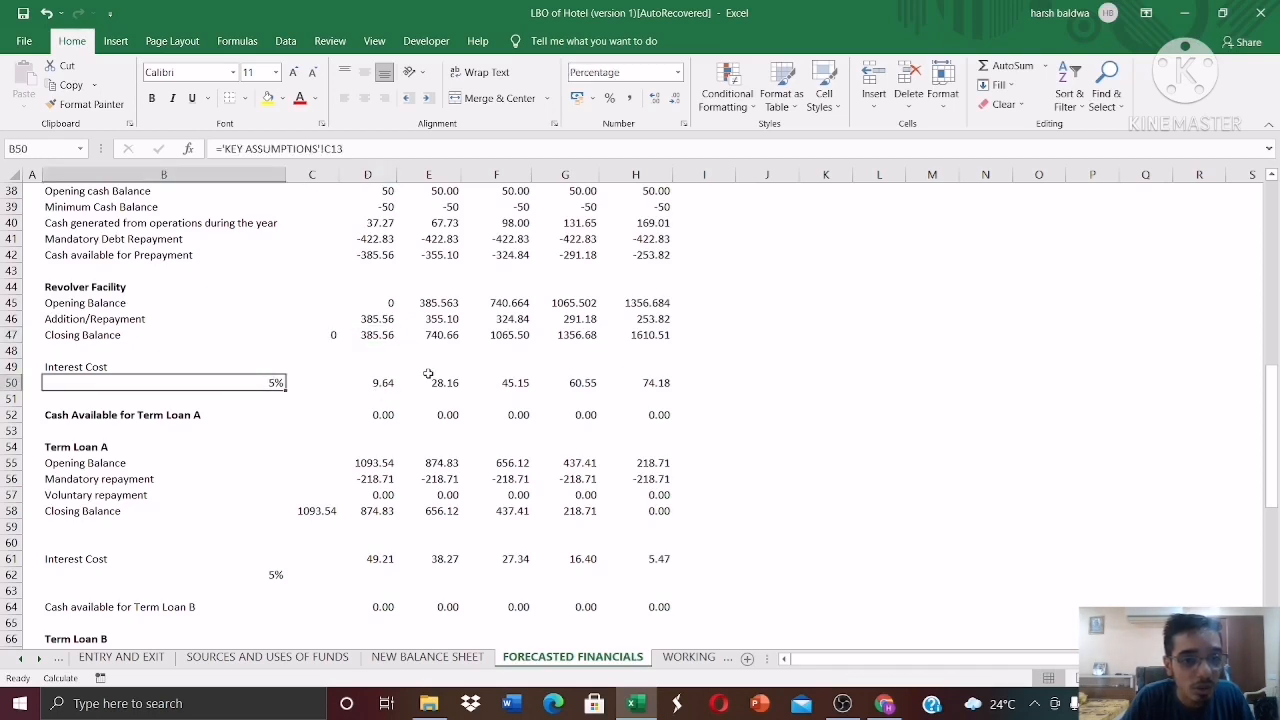
left_click(390, 383)
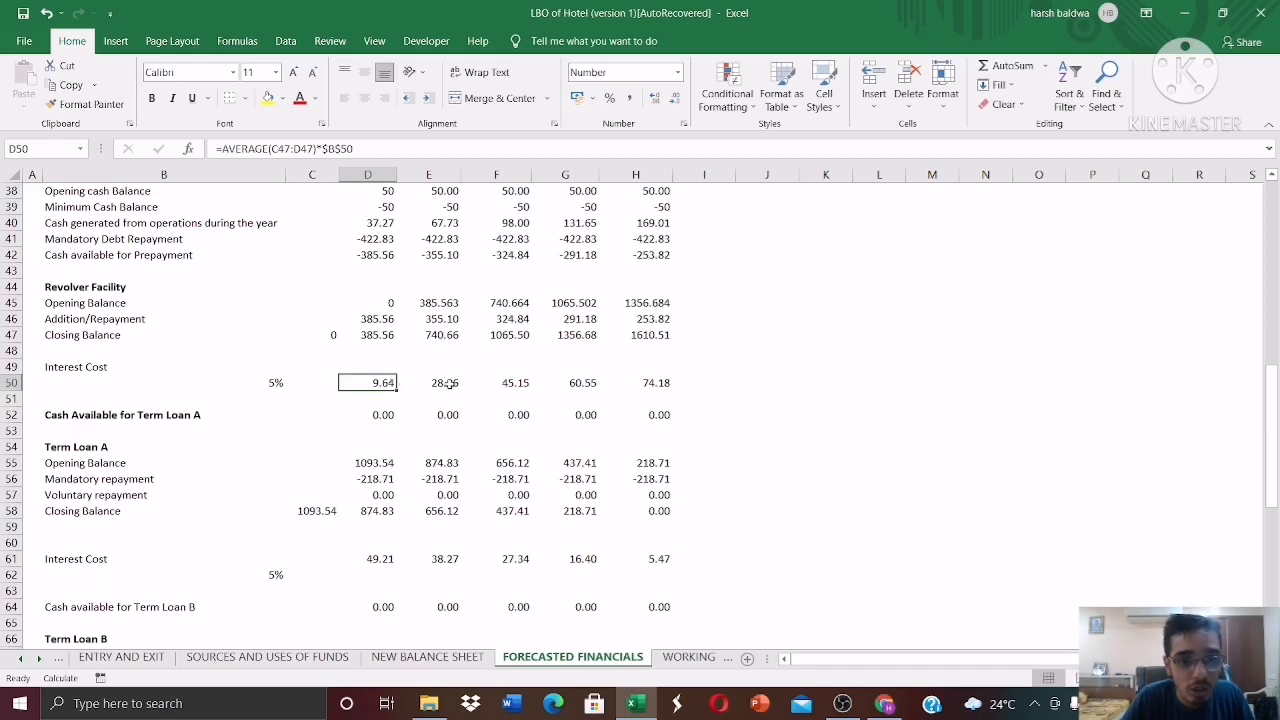
left_click(278, 386)
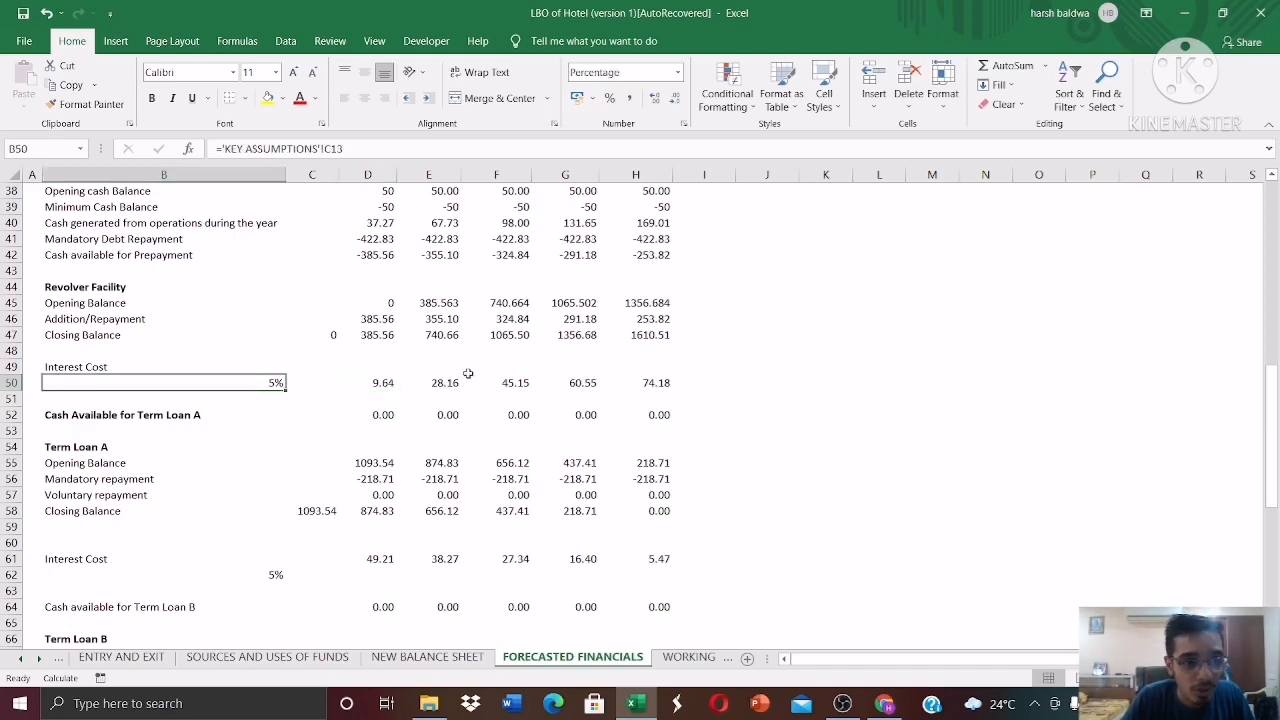
Review the Revolver Facility's opening balance, addition and closing balance across the forecast years alongside Cash available for Prepayment.
left_click_drag(378, 300, 385, 352)
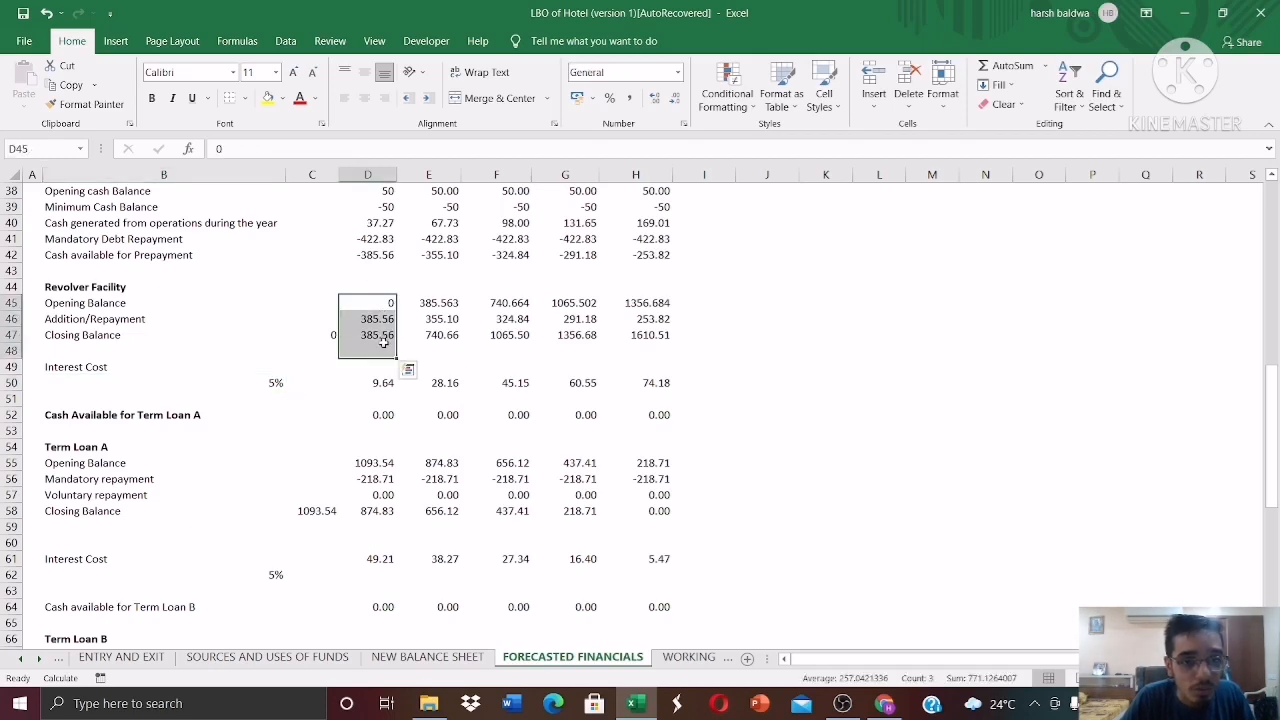
left_click_drag(440, 254, 588, 256)
left_click_drag(495, 302, 640, 336)
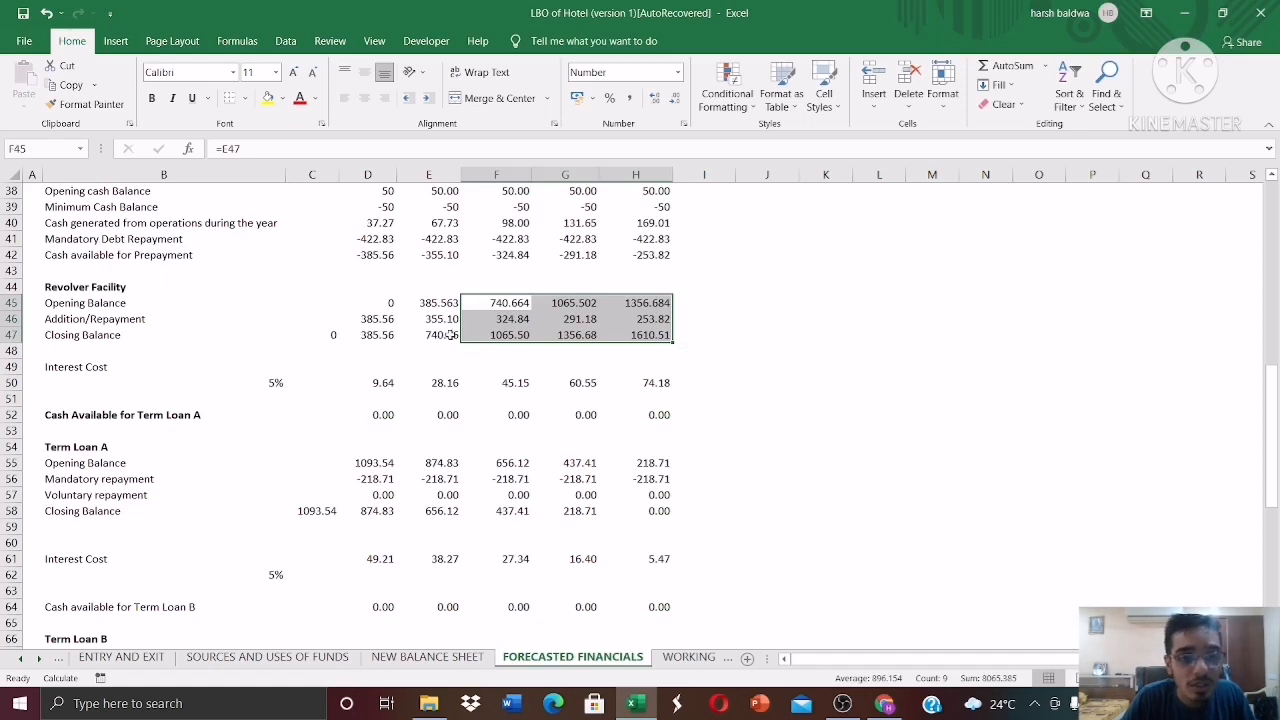
Check the Cash Available for Term Loan A formula in D52 and review that row from Mar-21E to Mar-25E.
left_click_drag(383, 414, 461, 416)
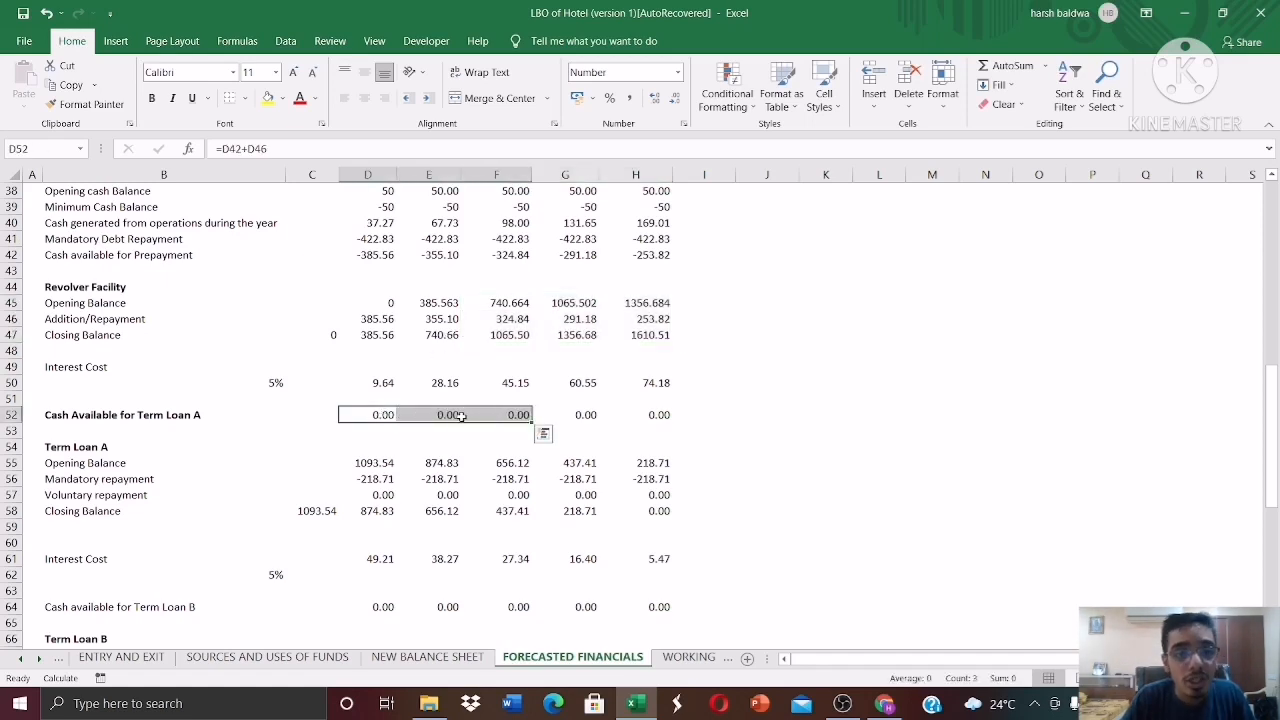
left_click(383, 243)
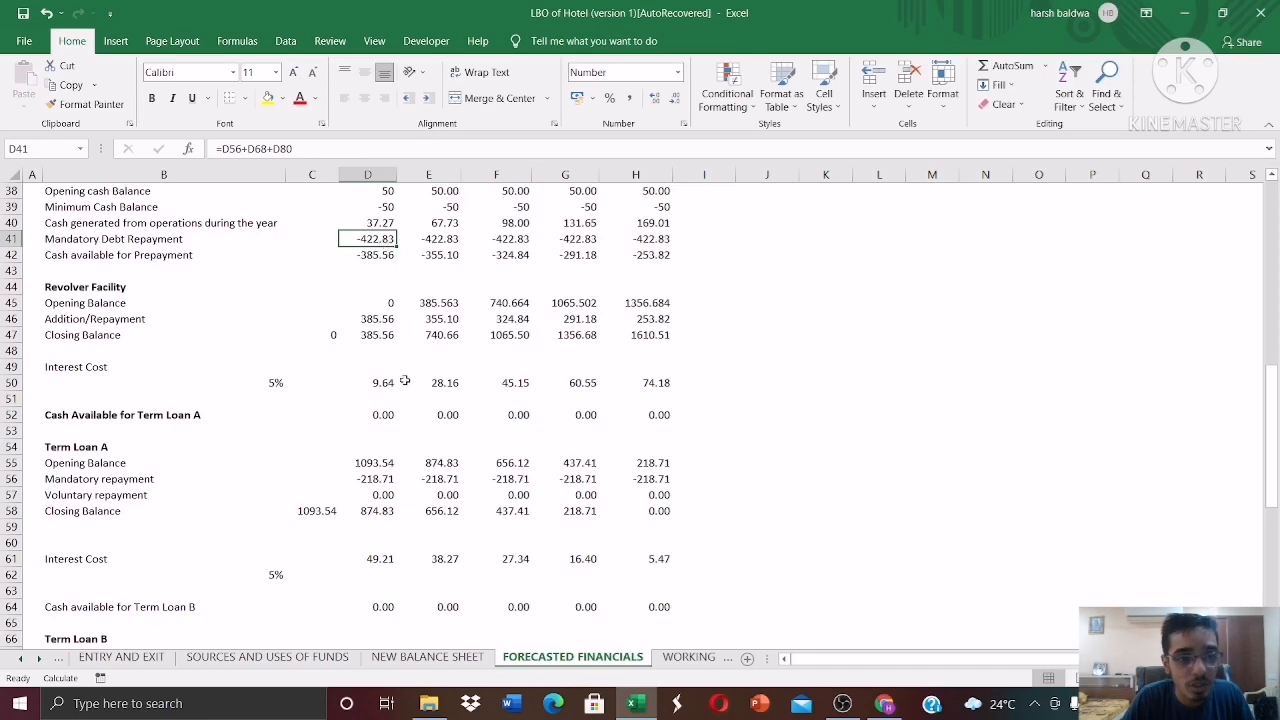
left_click(384, 414)
left_click_drag(419, 413, 629, 411)
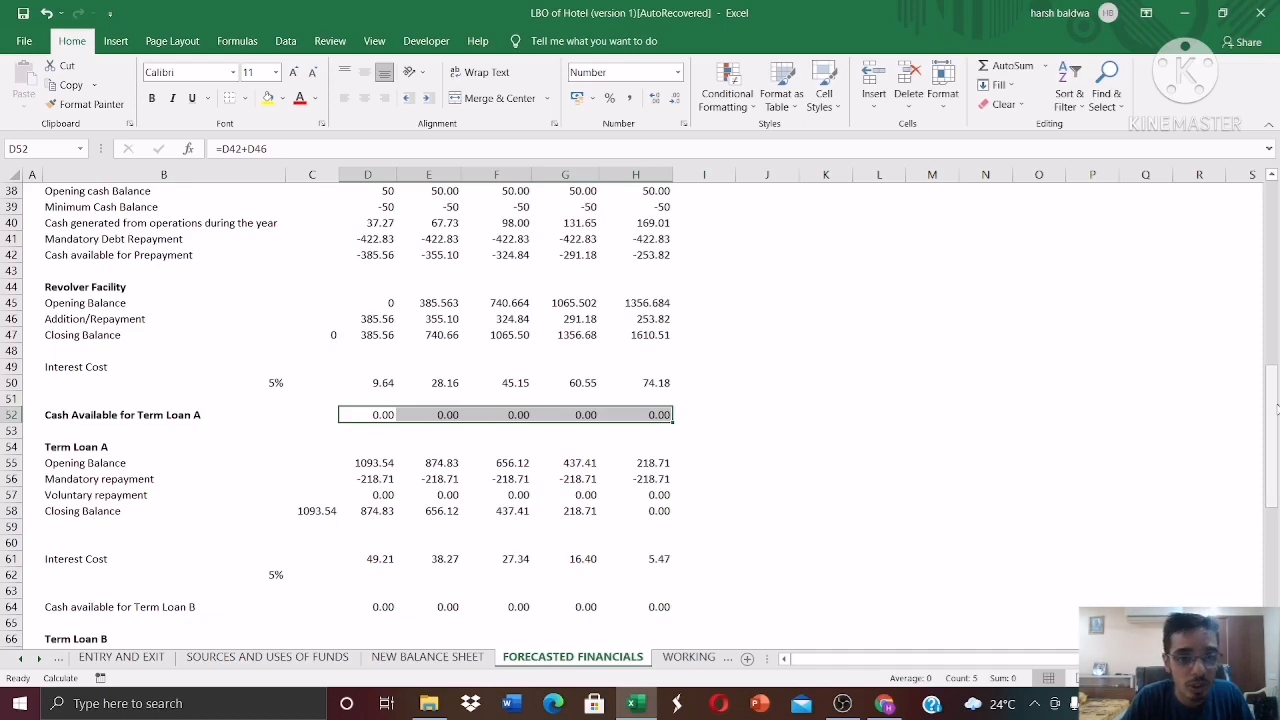
Review the revolver interest costs from Mar-22E to Mar-25E and inspect the Mar-21E Net Interest Income/Expense formula in F15.
left_click_drag(1276, 408, 1276, 432)
left_click_drag(400, 302, 655, 302)
left_click_drag(1276, 408, 1273, 192)
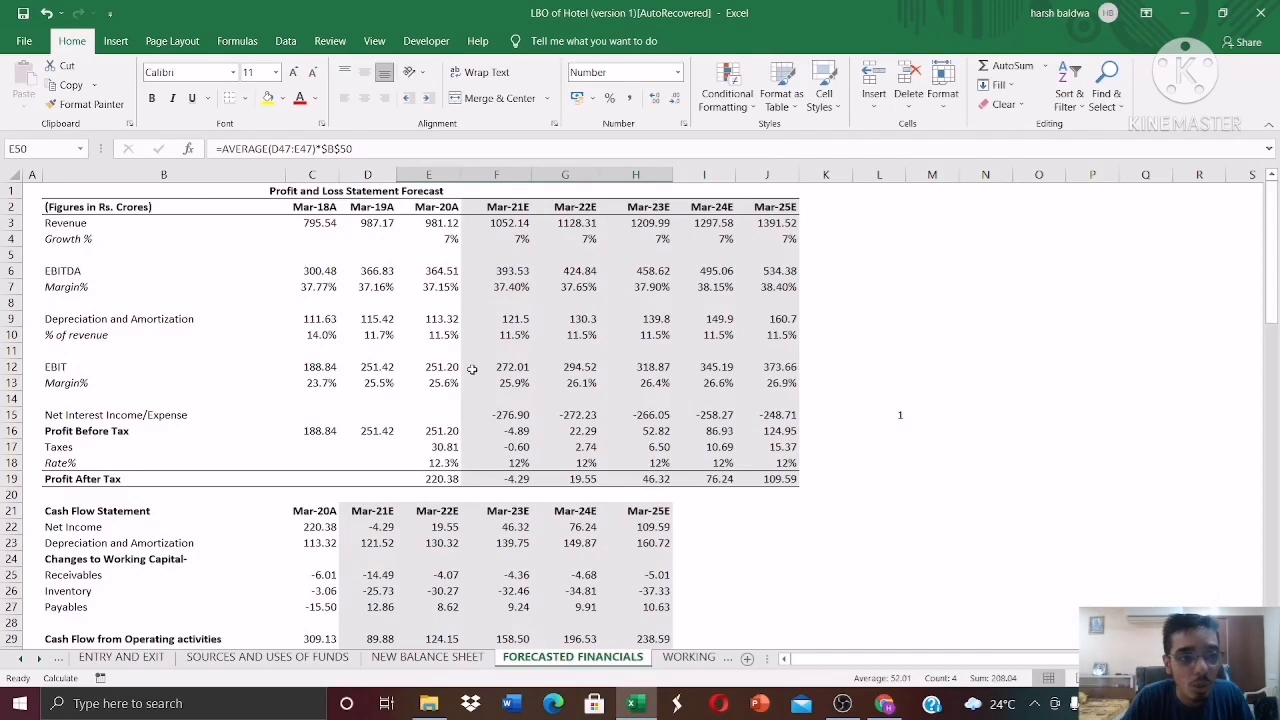
left_click(505, 416)
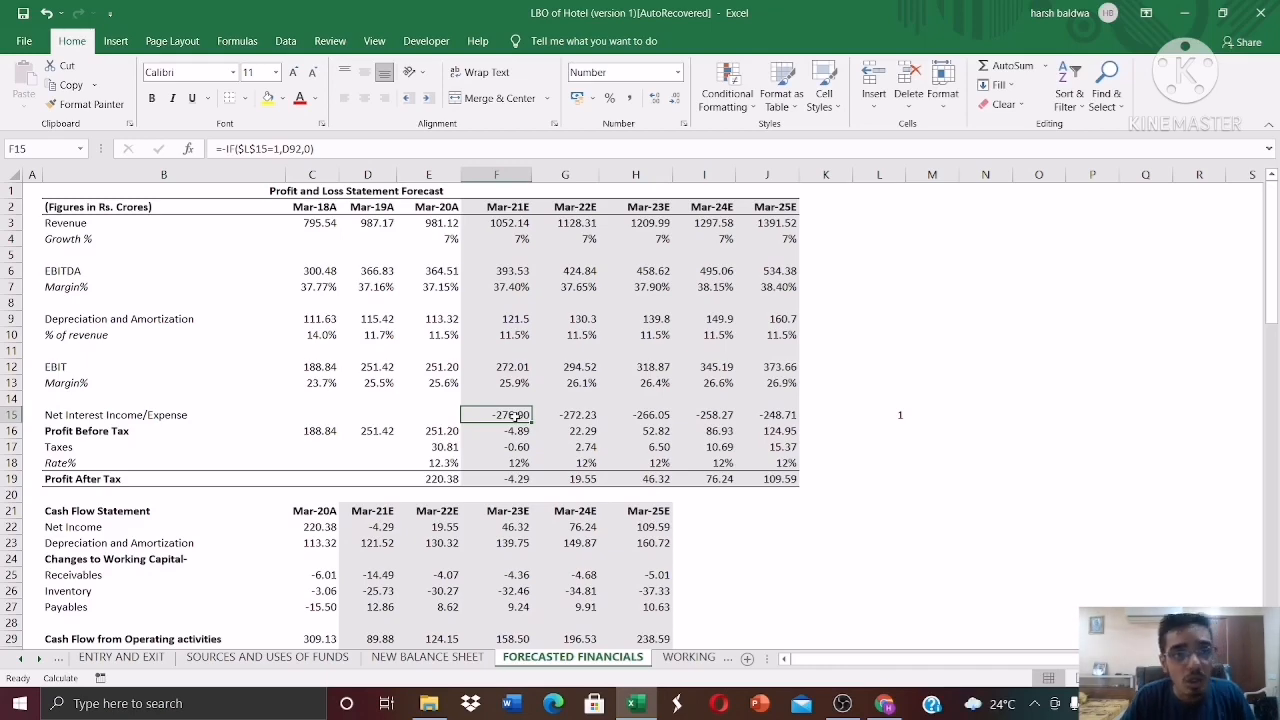
Trace the Mar-21E Total Interest Cost in D92 to the Bonds, Term Loan B, Term Loan A and revolver interest costs in D84, D72, D61 and D50.
left_click_drag(1273, 303, 1270, 650)
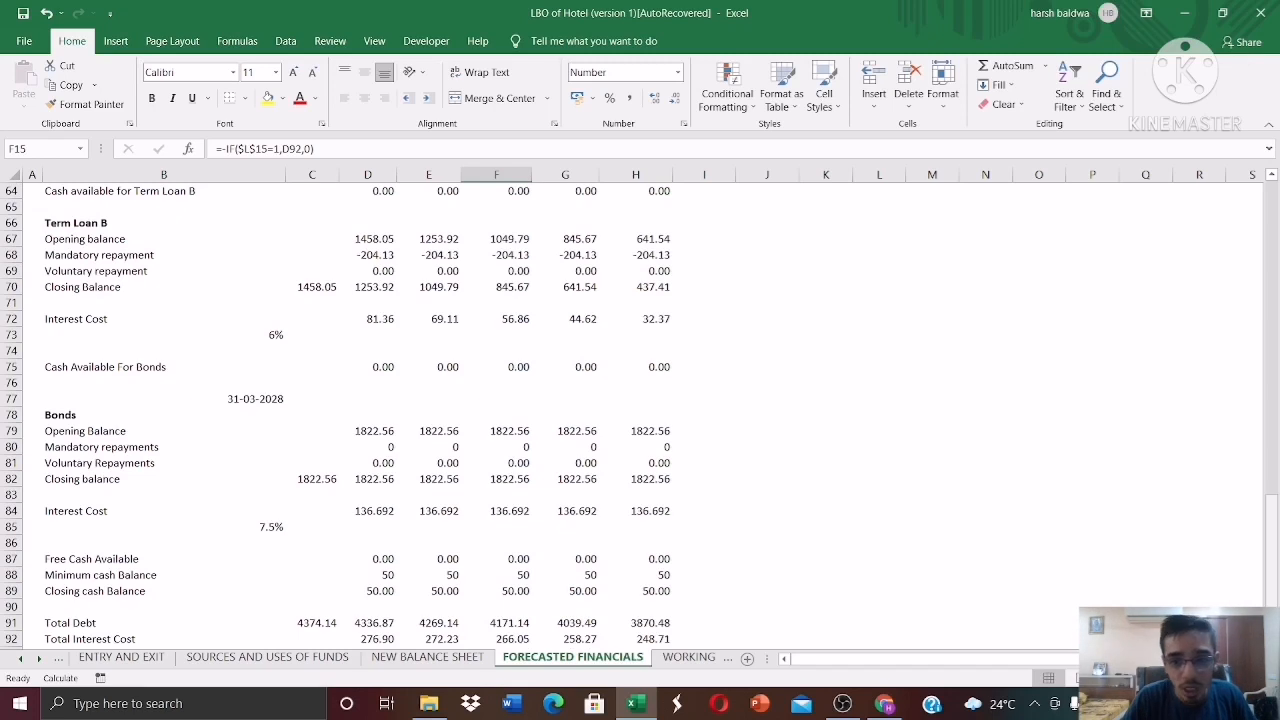
left_click(390, 638)
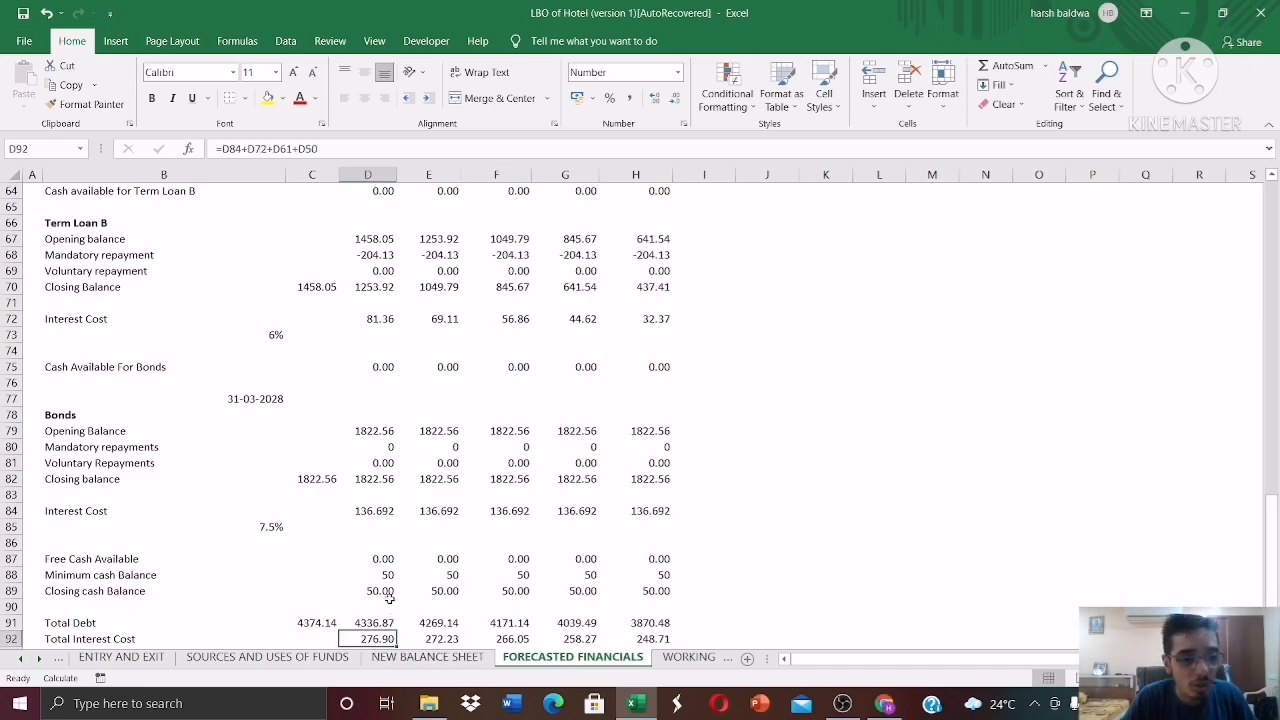
left_click(380, 512)
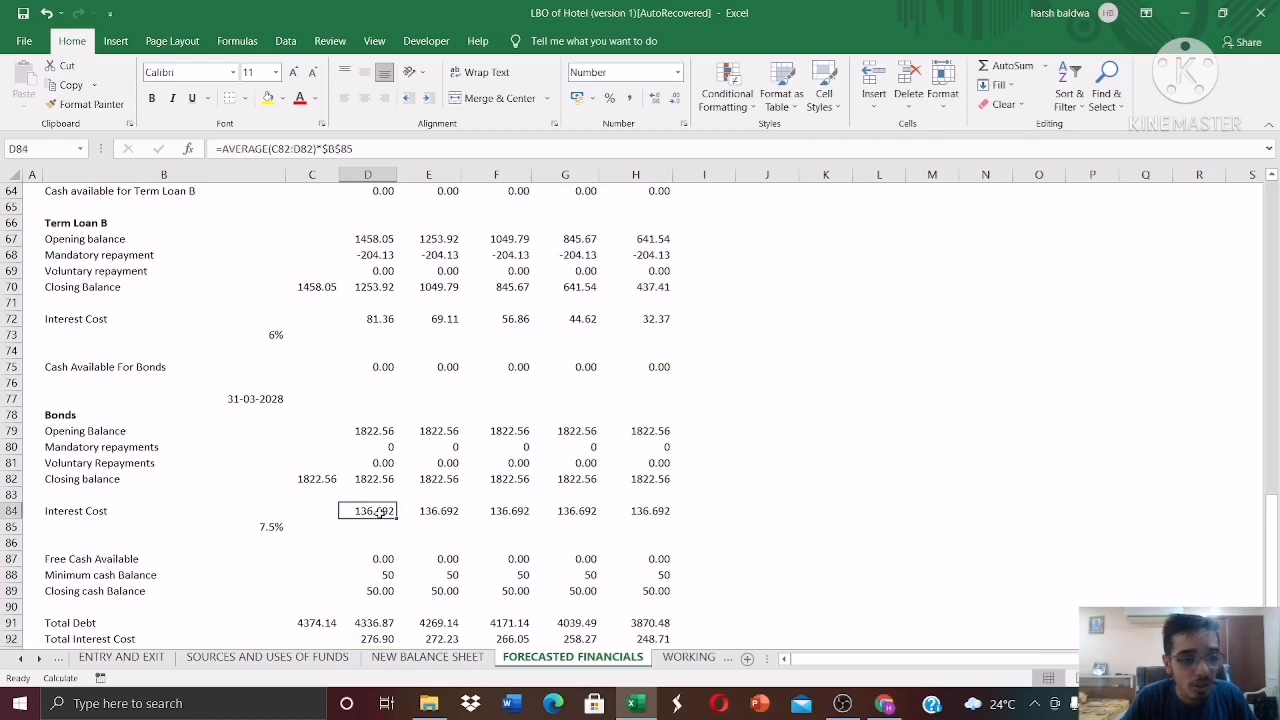
left_click(379, 319)
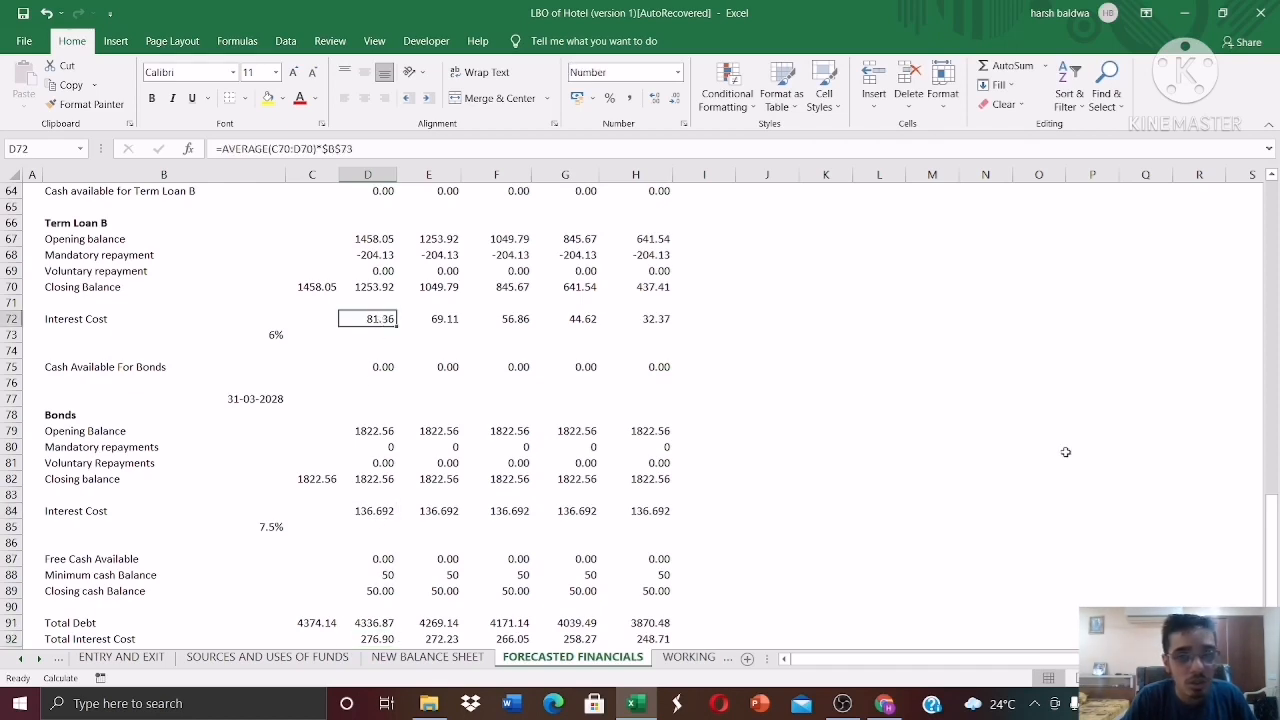
left_click_drag(1276, 522, 1274, 470)
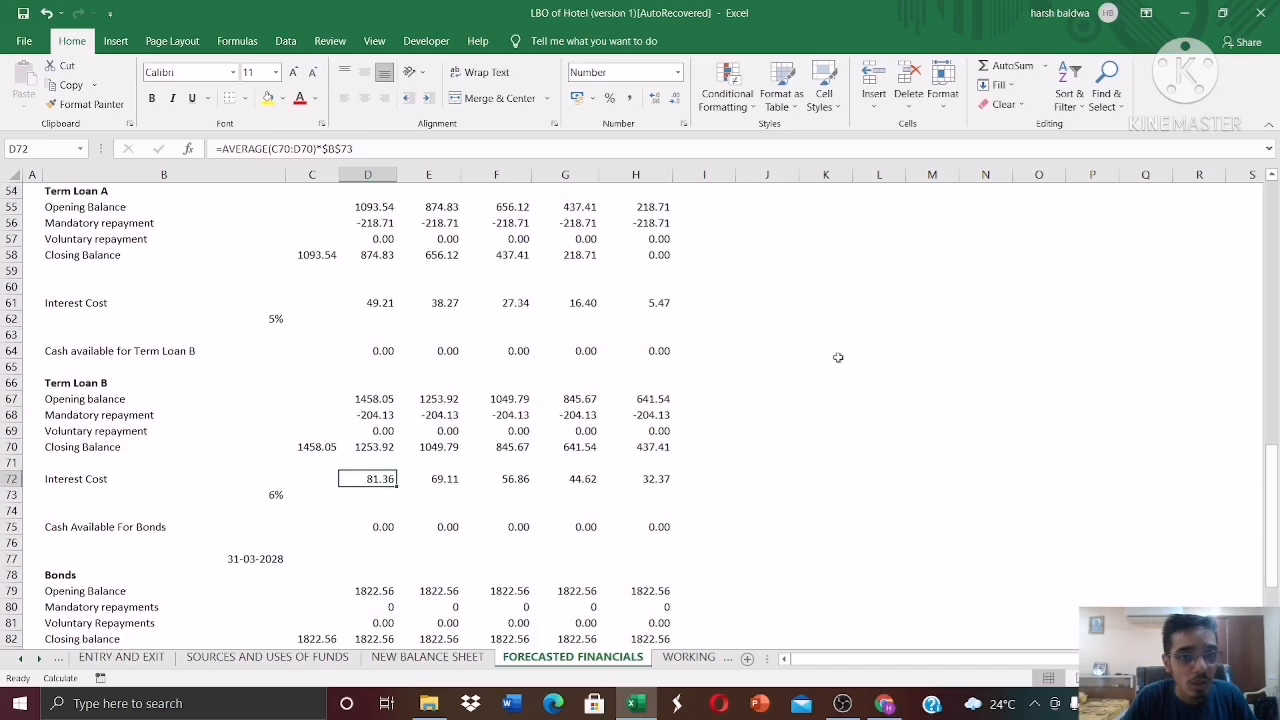
left_click(369, 301)
left_click_drag(1275, 447, 1275, 425)
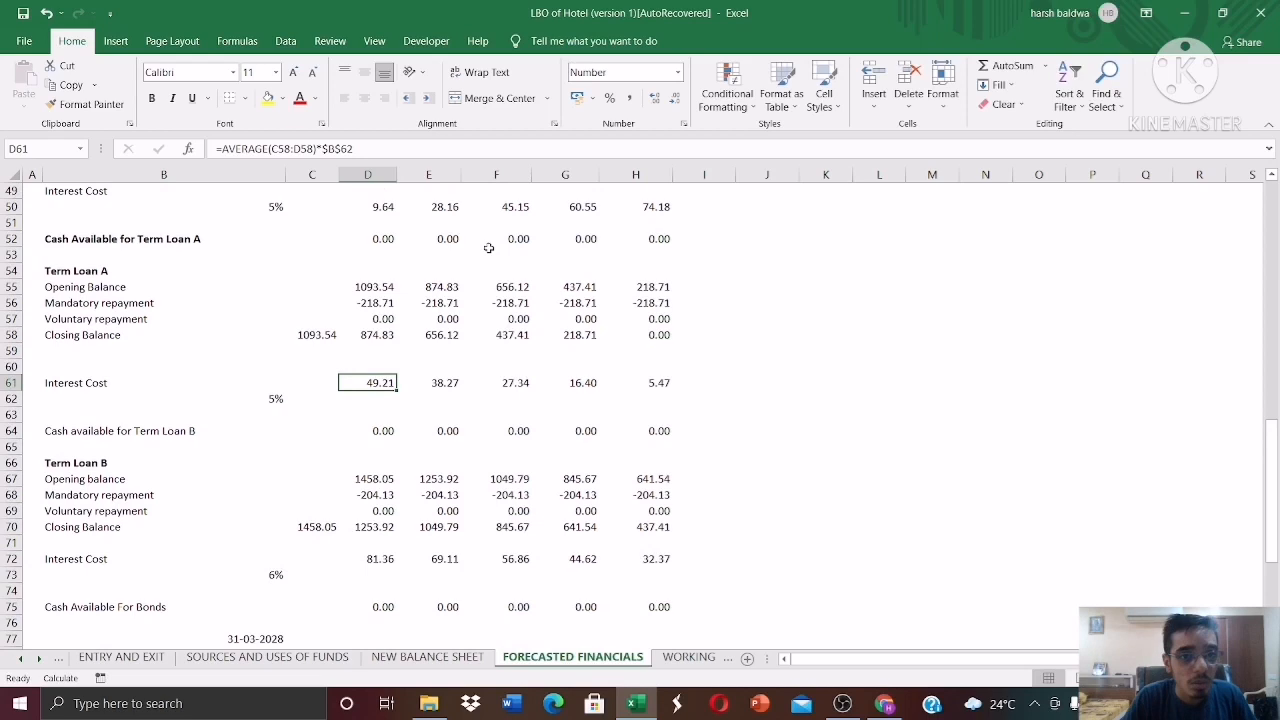
left_click(371, 206)
left_click_drag(1276, 497, 1276, 556)
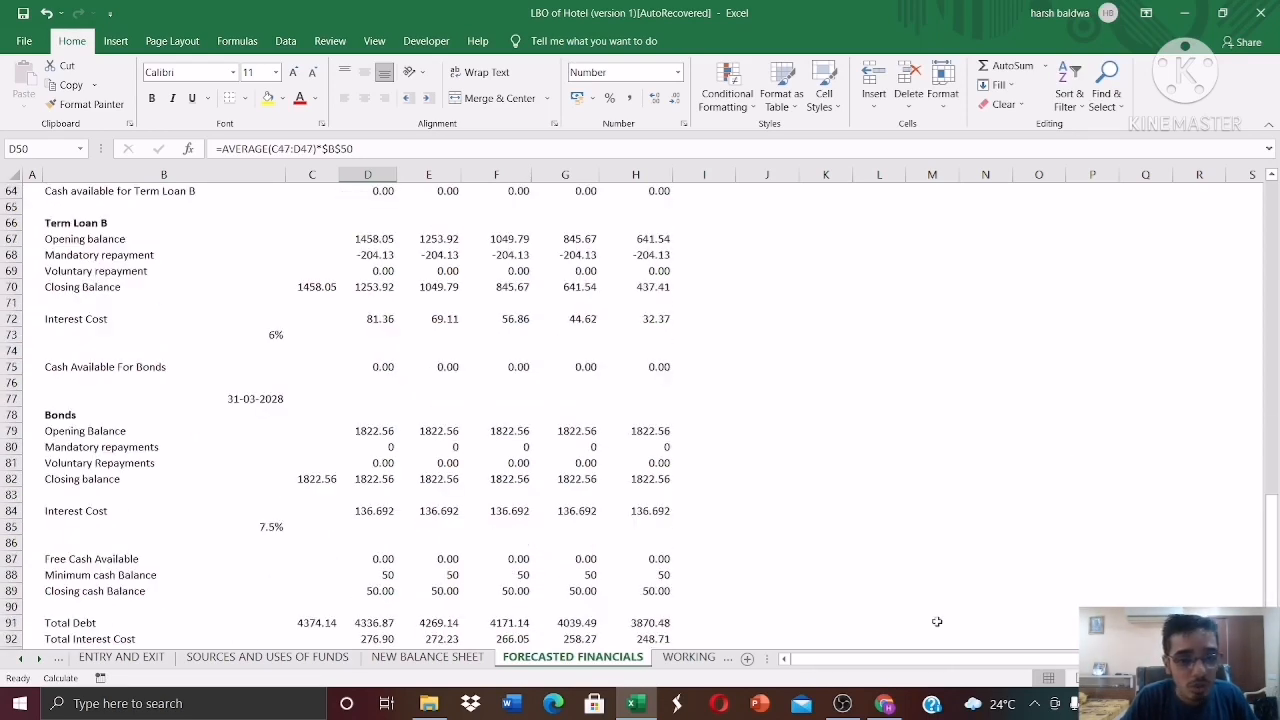
left_click(372, 637)
Trace the Net Interest Income/Expense formula in F15 to its switch cell L15 and the Total Interest Cost in D92.
left_click_drag(1276, 520, 1268, 190)
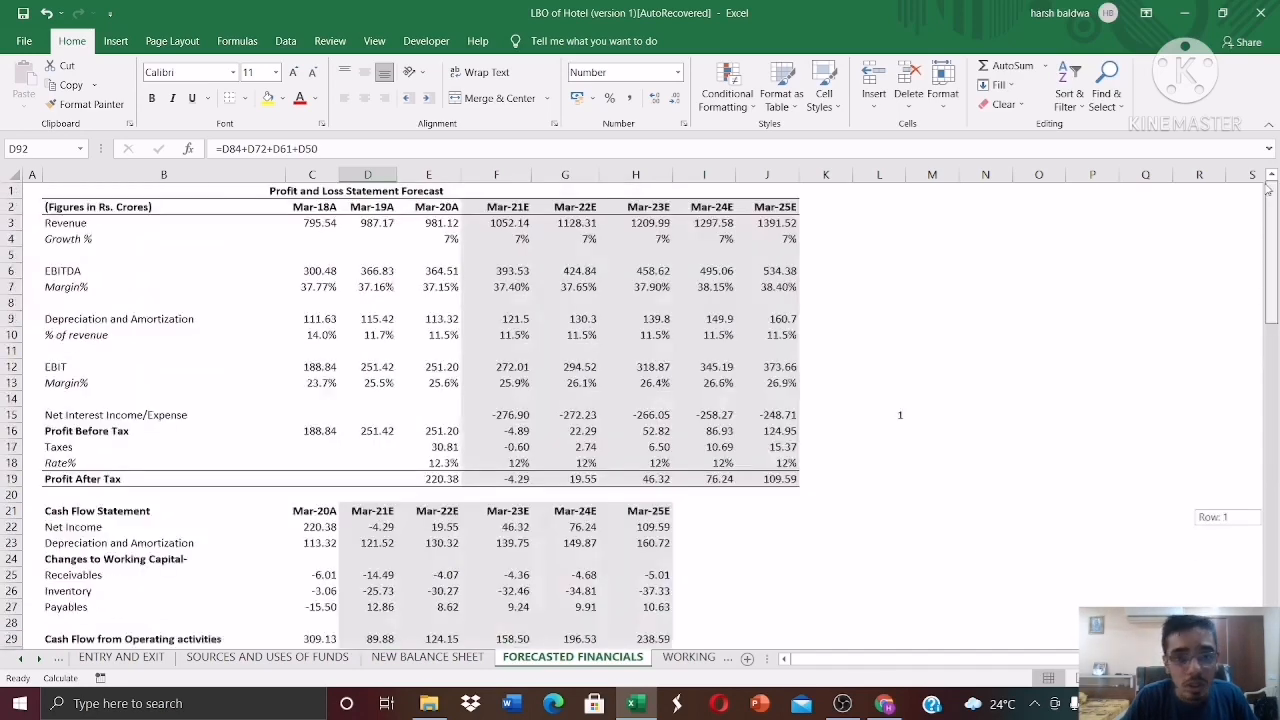
left_click(517, 413)
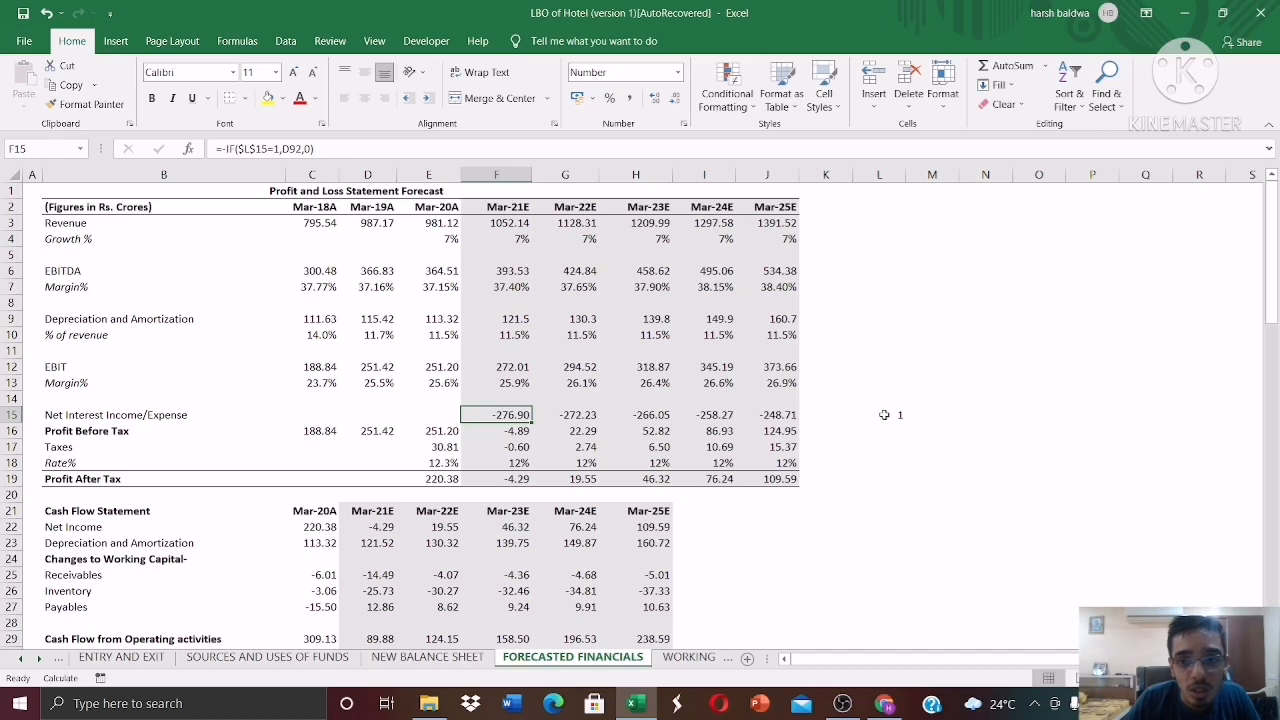
left_click(884, 414)
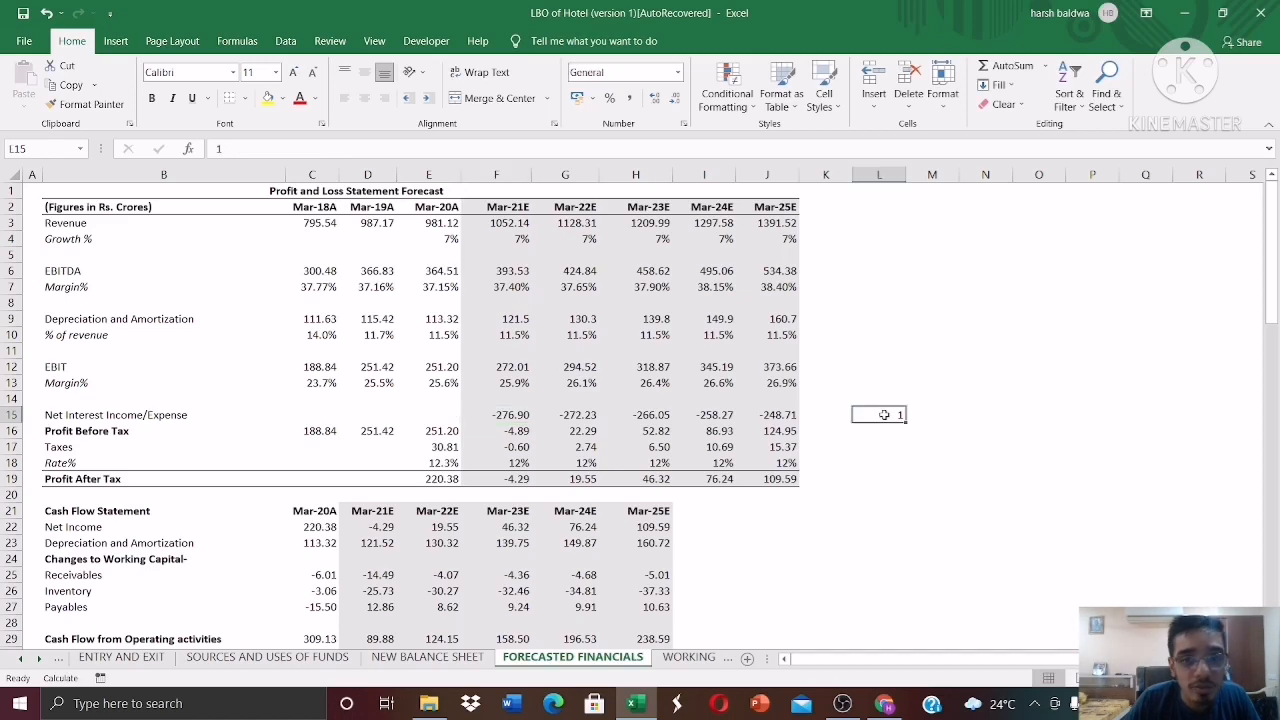
left_click(508, 414)
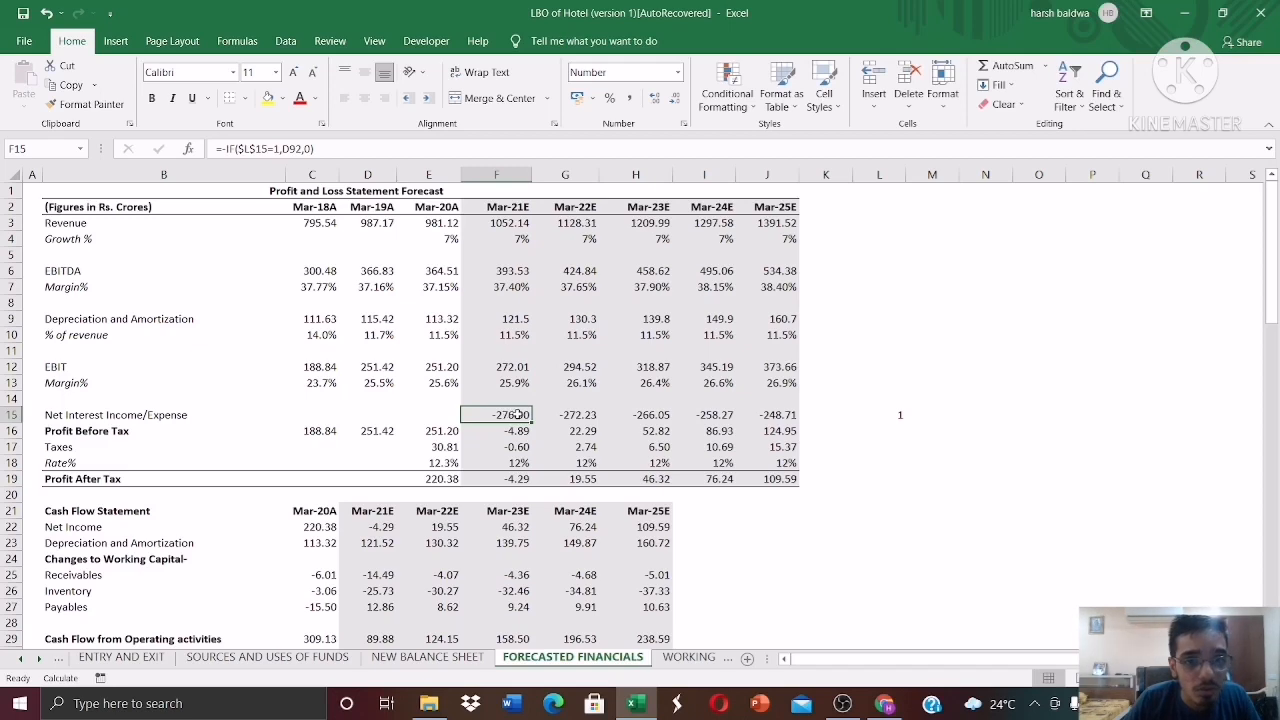
left_click(308, 148)
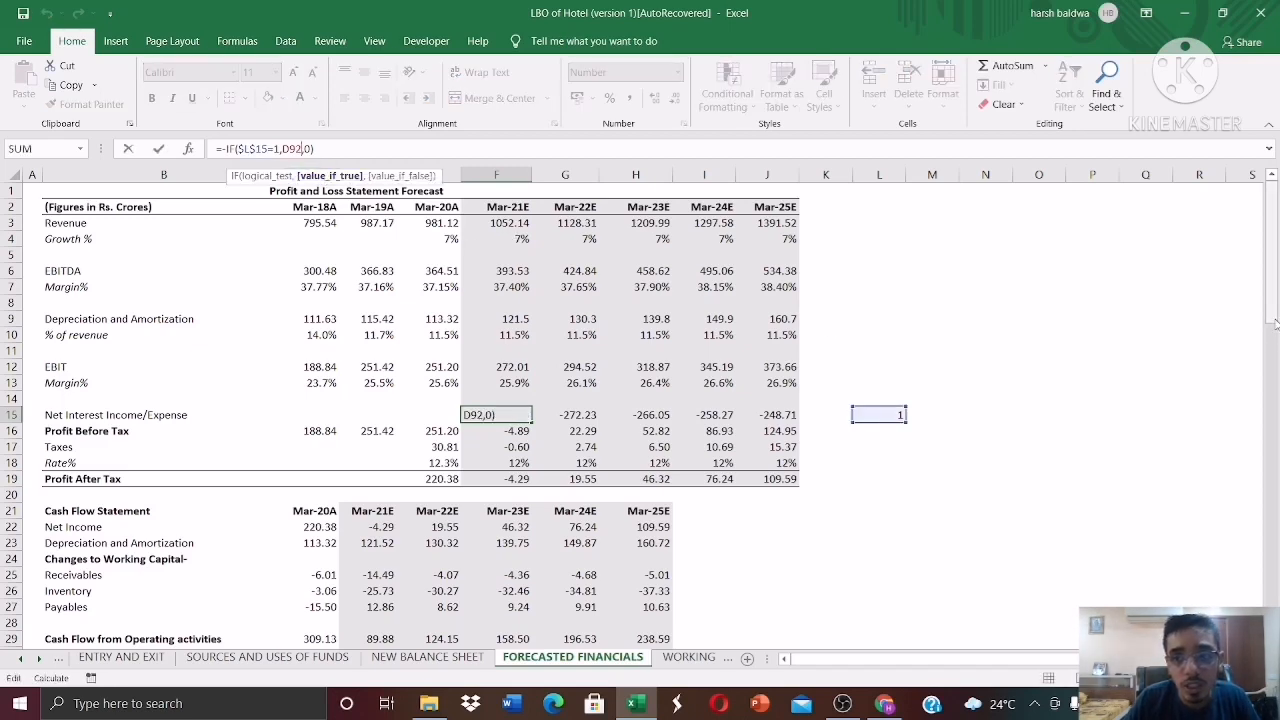
left_click_drag(1275, 323, 1272, 510)
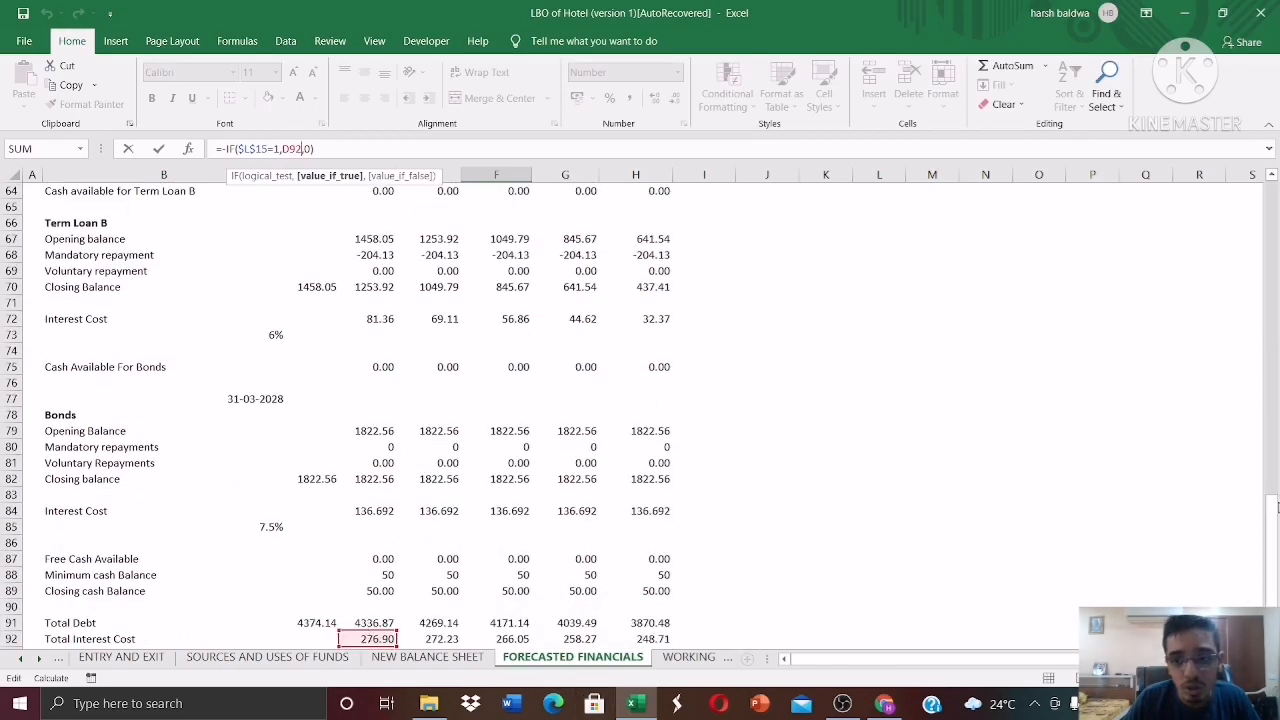
left_click_drag(1275, 507, 1250, 188)
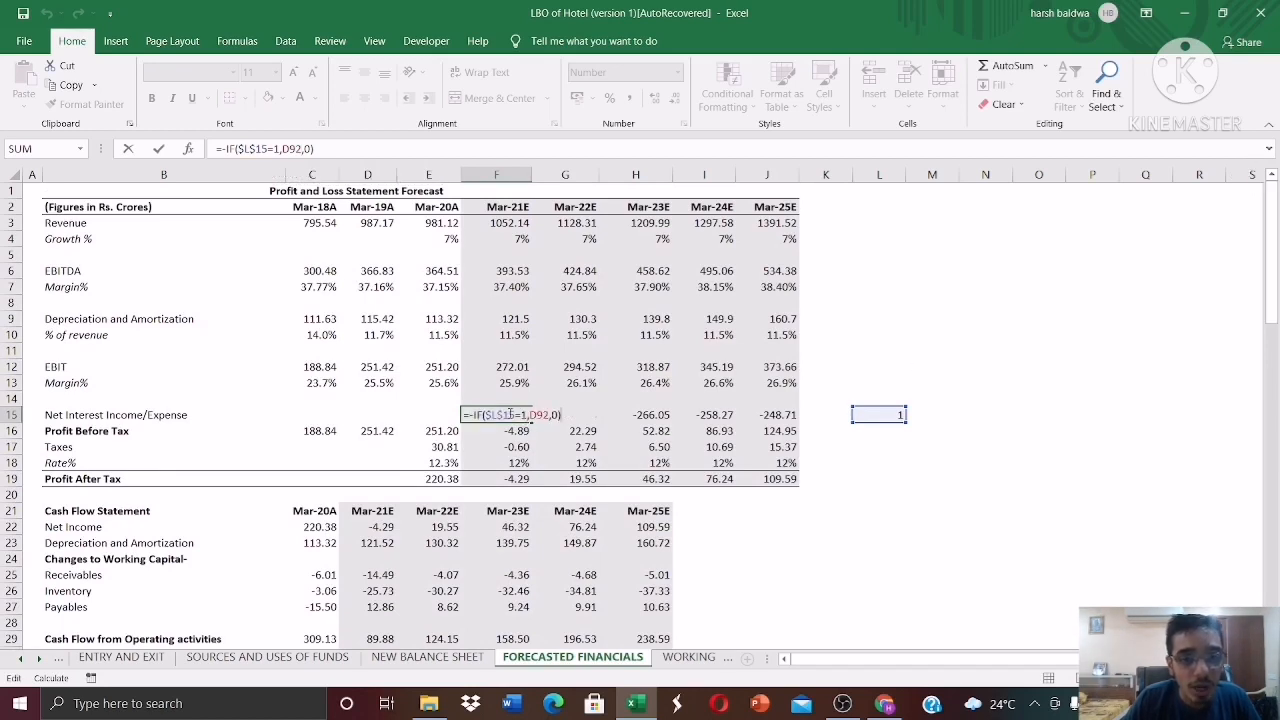
key("Return")
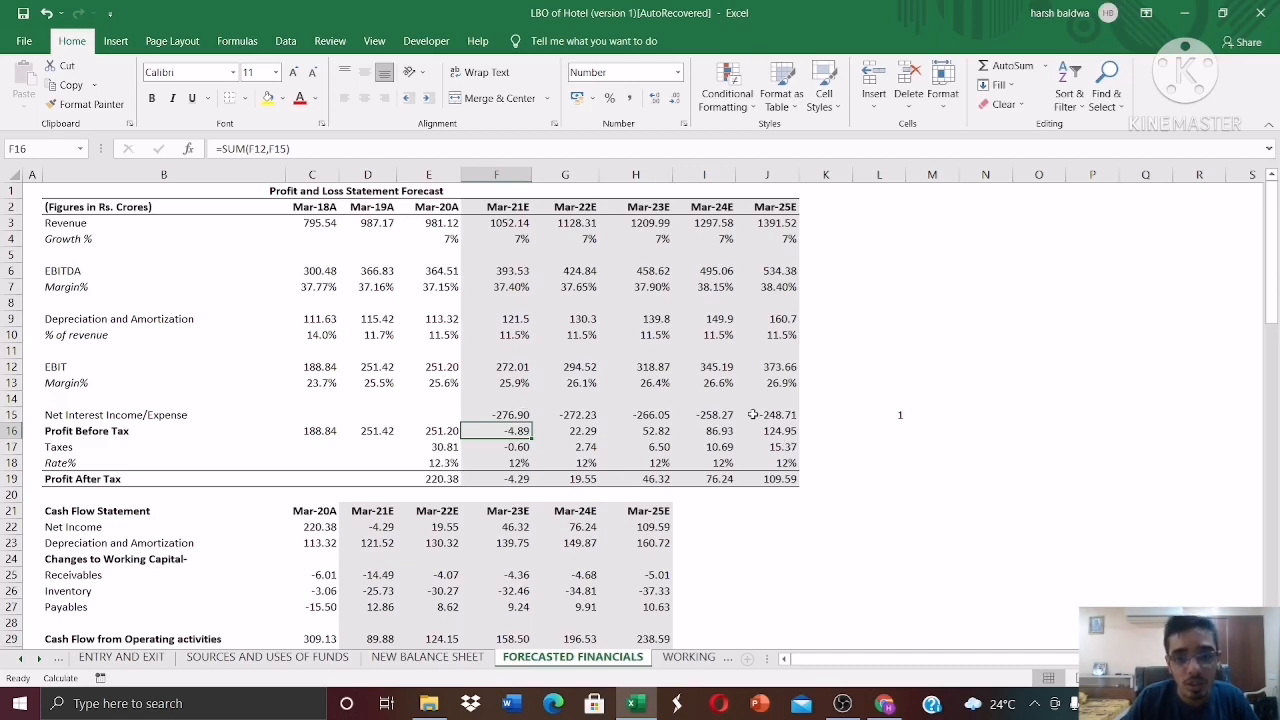
Compare the Net Interest Income/Expense row from Mar-21E to Mar-25E with the Total Interest Cost row of the debt schedule.
left_click_drag(482, 416, 782, 415)
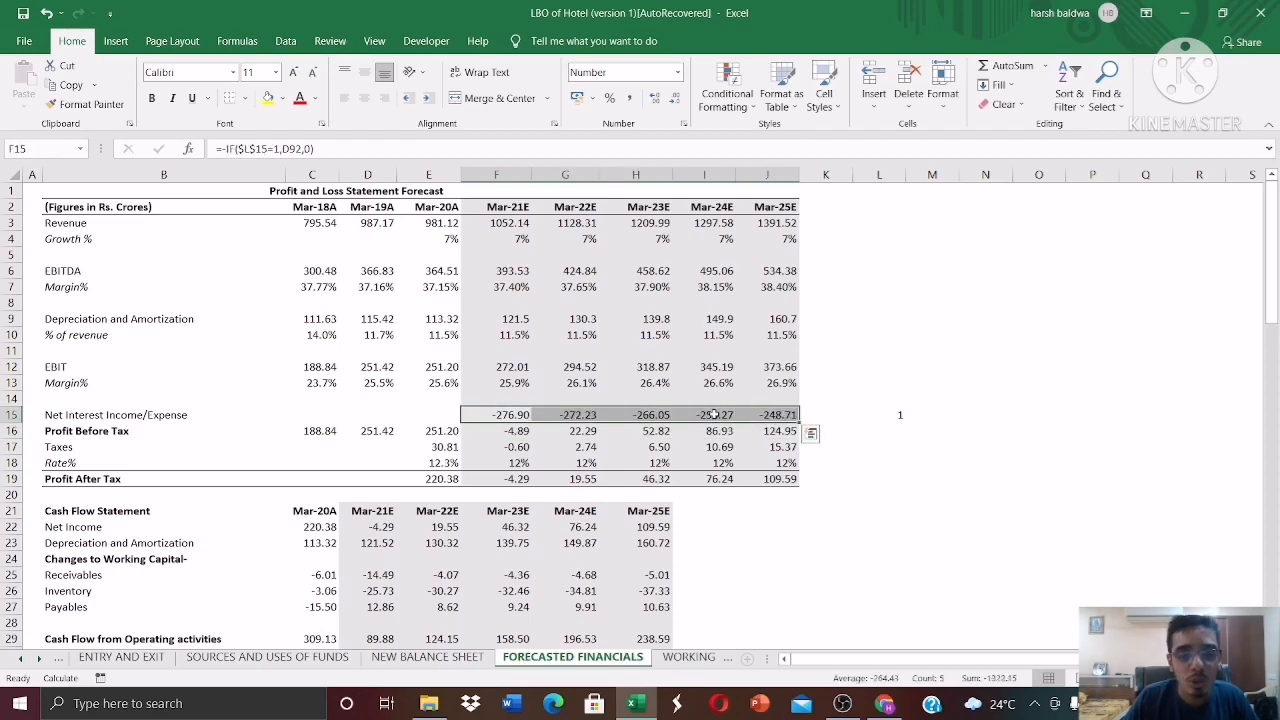
left_click_drag(1272, 290, 1273, 604)
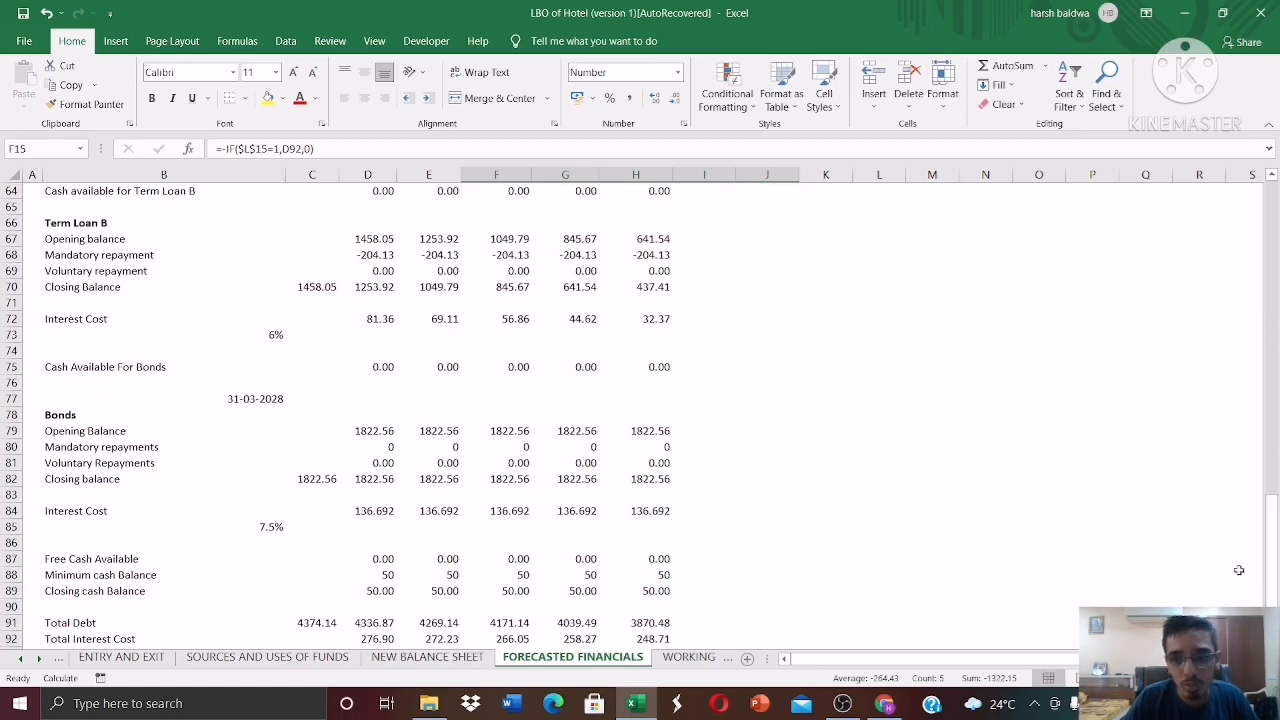
left_click_drag(1272, 568, 1251, 194)
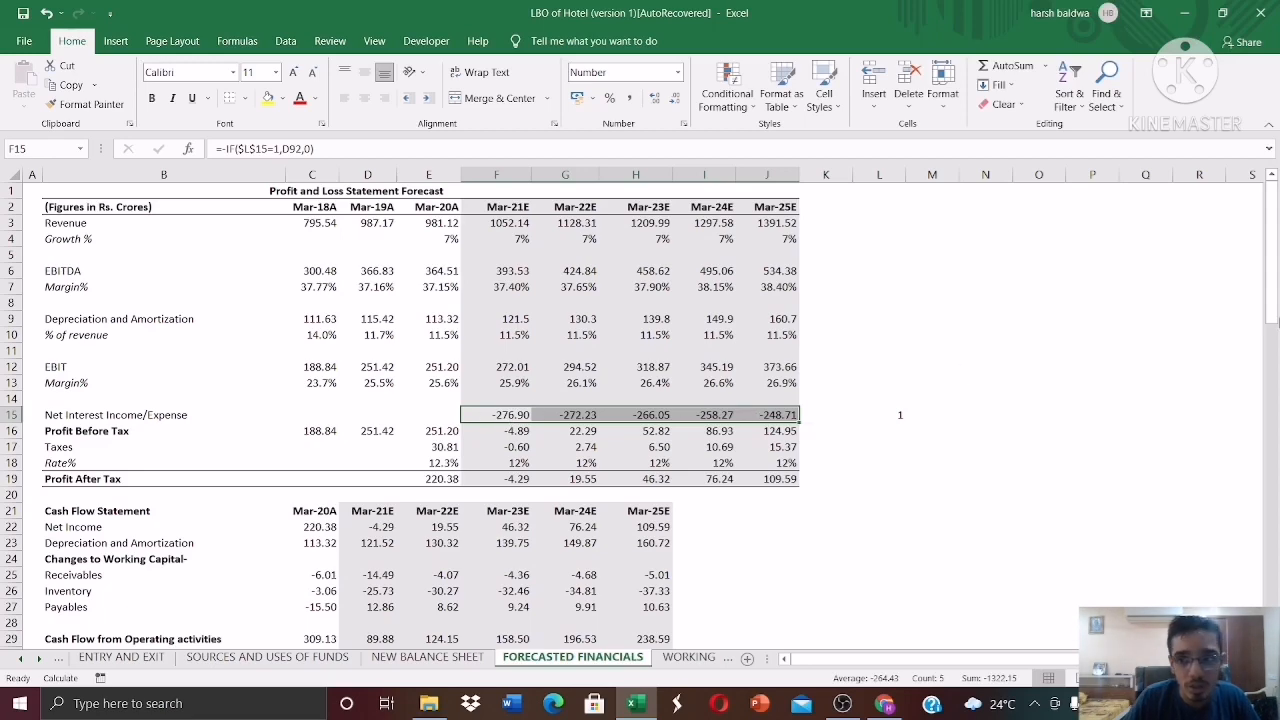
Check the Mar-21E closing balance formulas of the Revolver Facility, Term Loan A, Term Loan B and Bonds in D47, D58, D70 and D82.
left_click_drag(1274, 316, 1275, 508)
left_click_drag(1273, 497, 1276, 368)
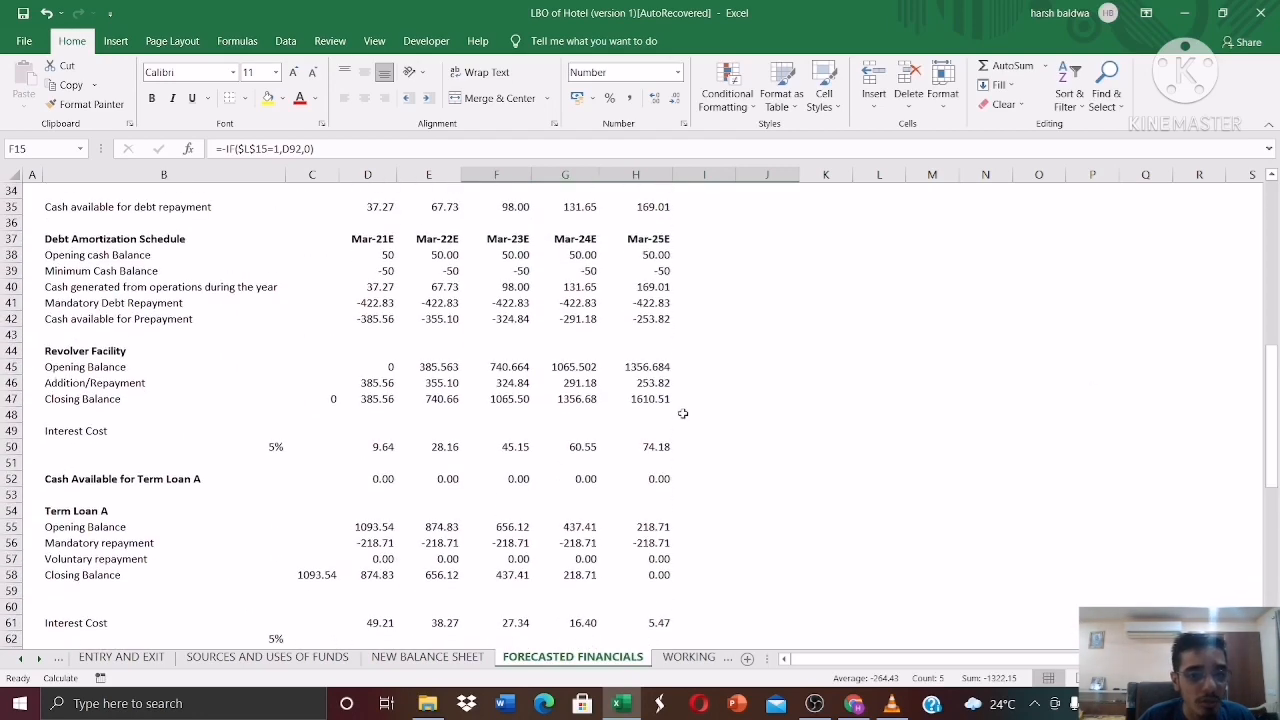
left_click(386, 402)
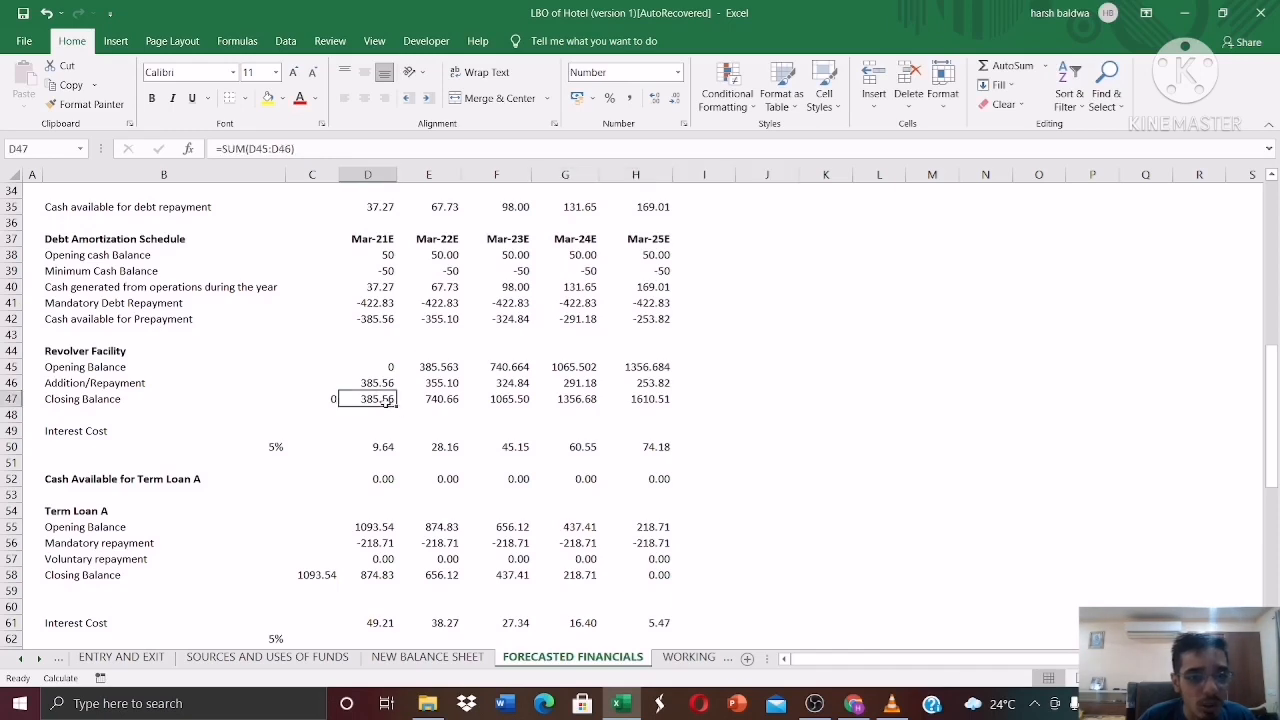
left_click(375, 576)
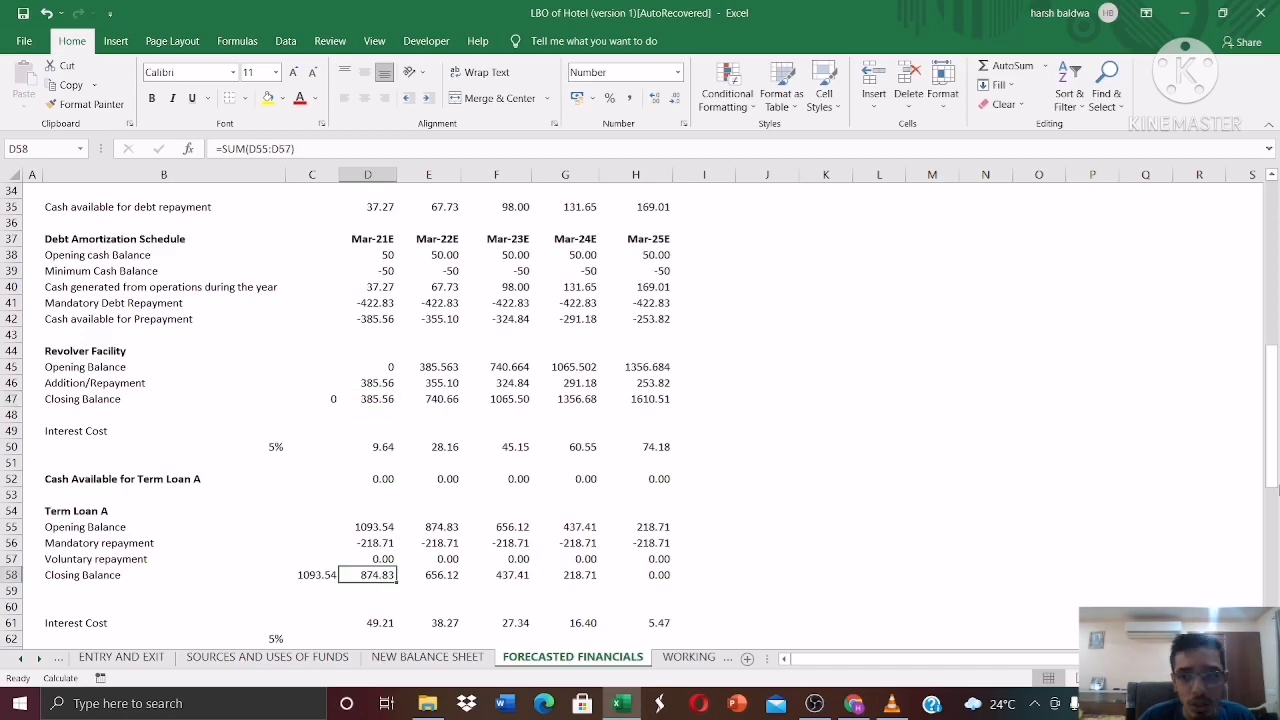
left_click_drag(1272, 480, 1274, 560)
left_click(385, 513)
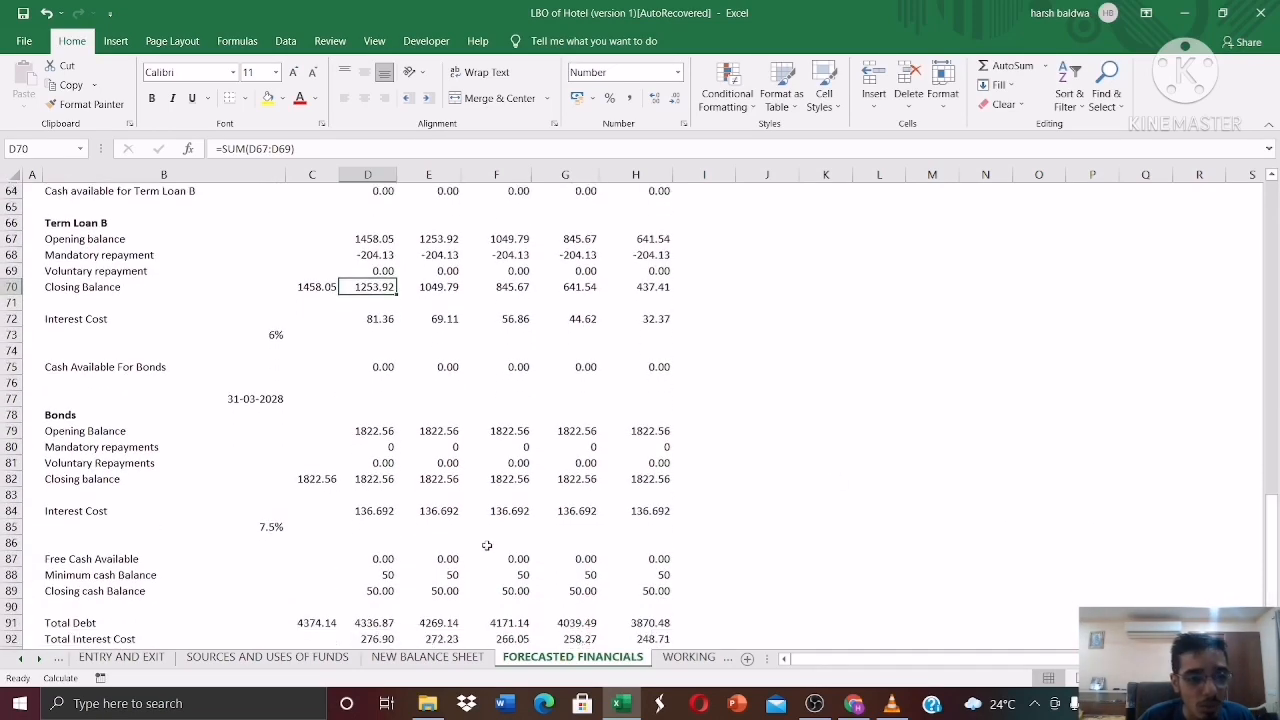
left_click(388, 482)
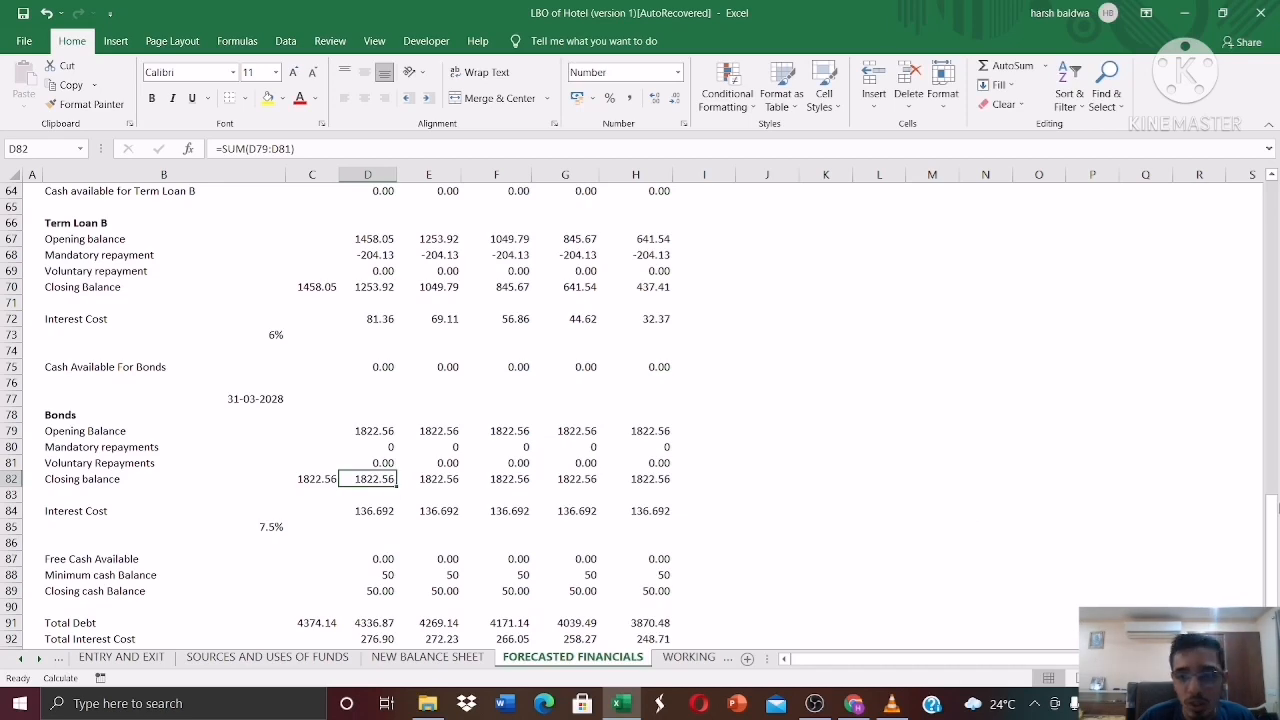
Check the Mar-21E Total Debt formula in D91, which adds the closing balances of all four debt tranches.
left_click(386, 622)
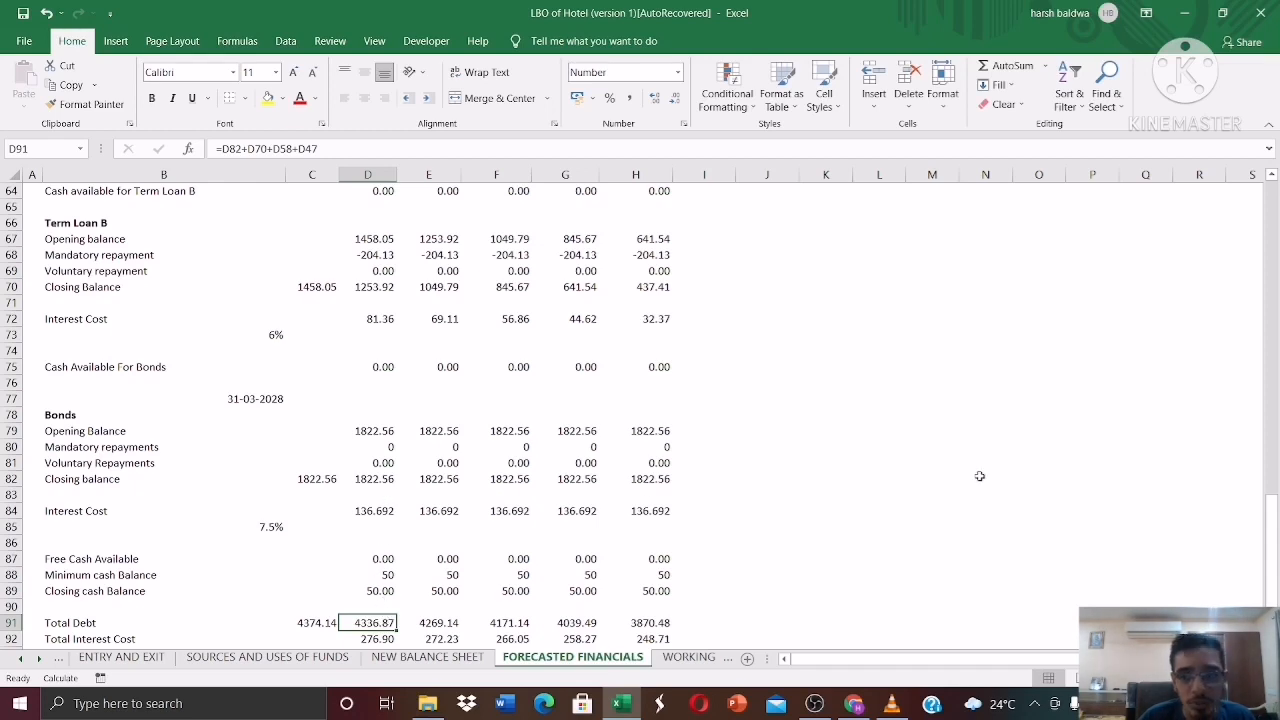
left_click_drag(1276, 538, 1276, 291)
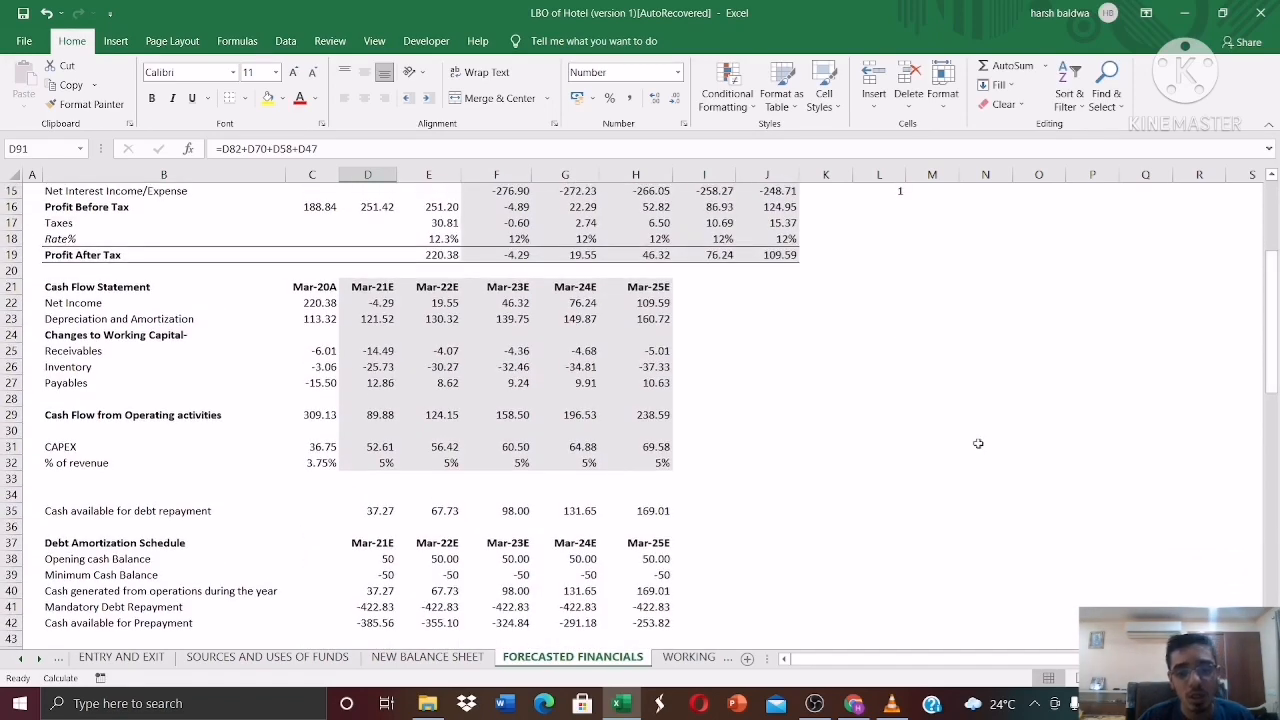
left_click(746, 661)
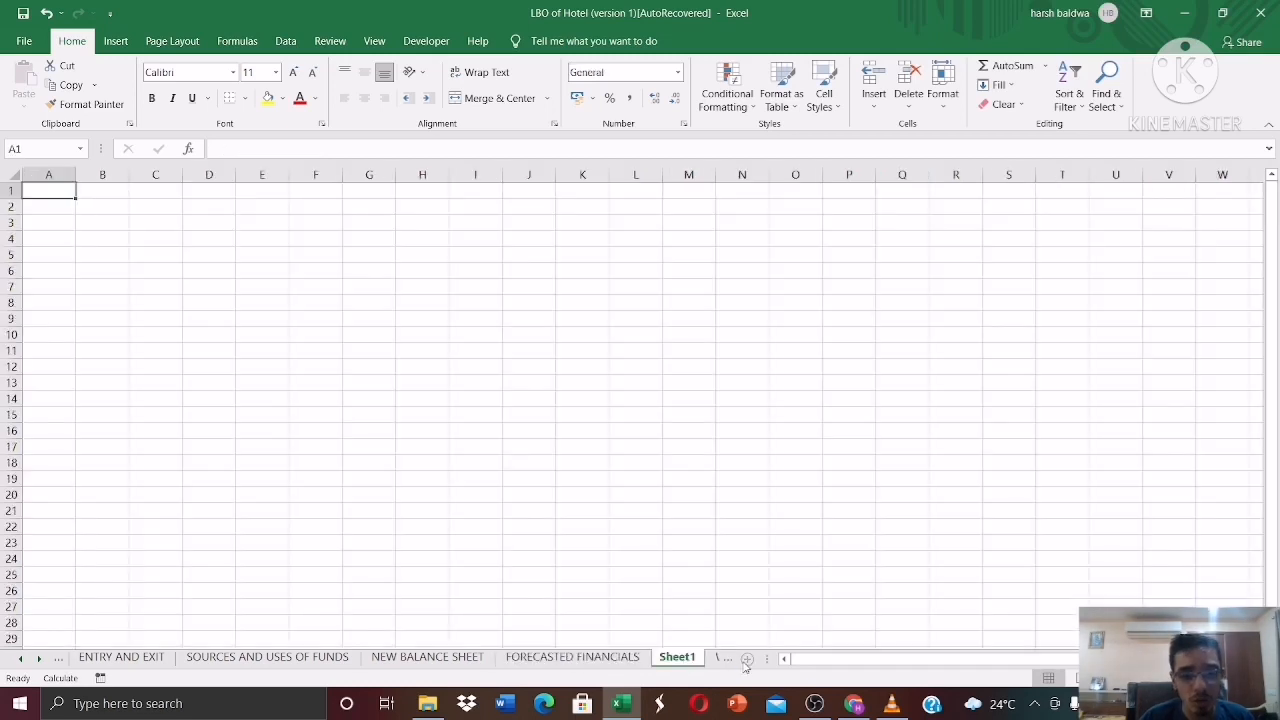
right_click(683, 659)
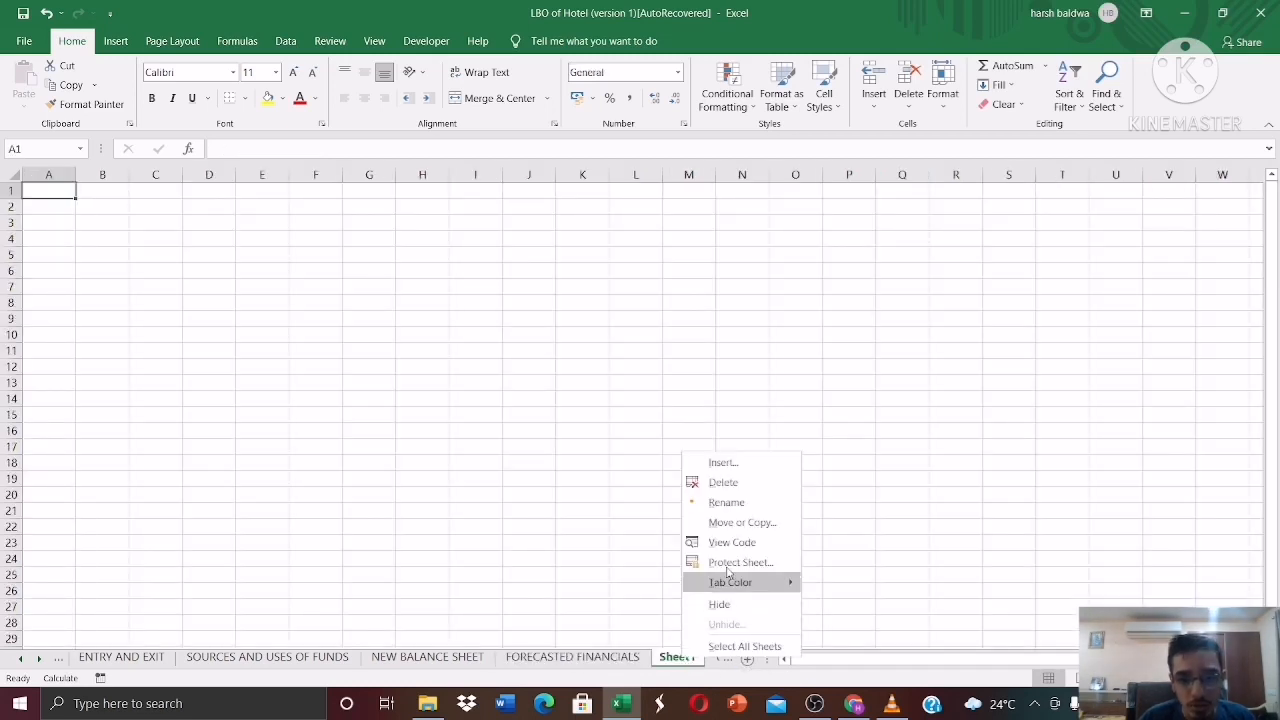
left_click(723, 482)
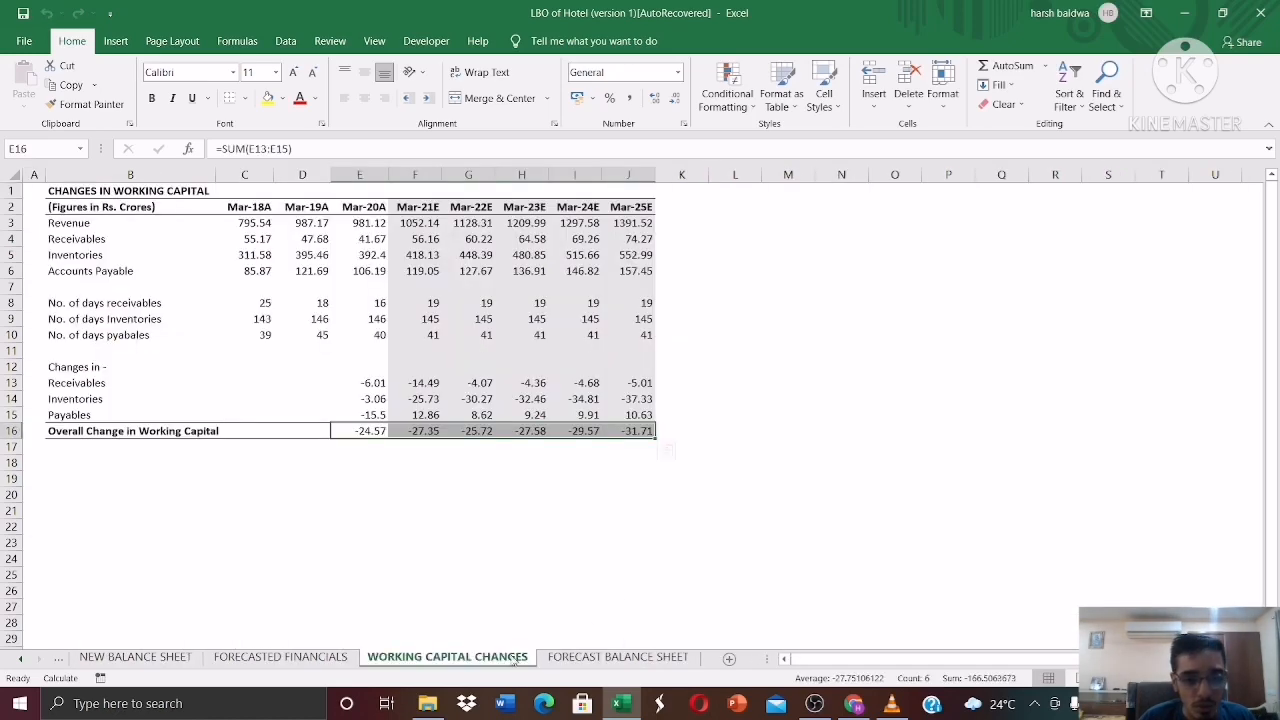
Trace the Mar-20A column of the FORECAST BALANCE SHEET, from C4 to C14, to the New column of the NEW BALANCE SHEET.
left_click(578, 658)
left_click_drag(1271, 370, 1268, 263)
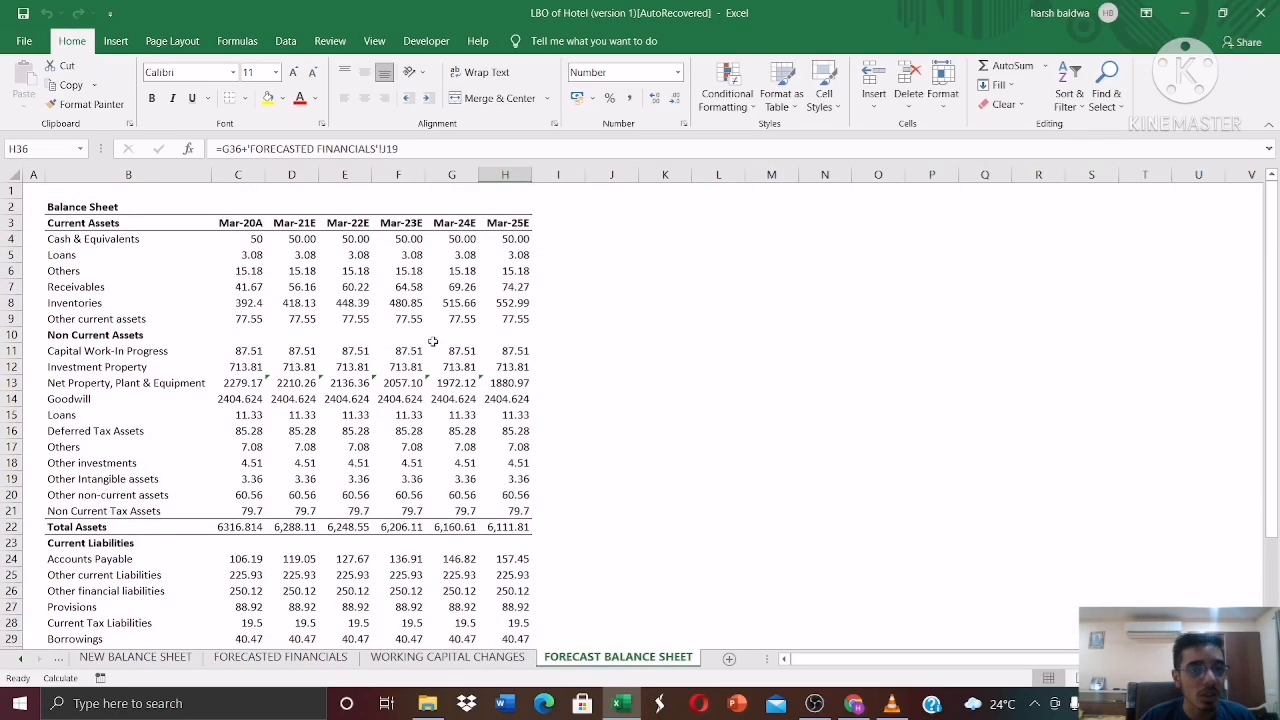
left_click(243, 222)
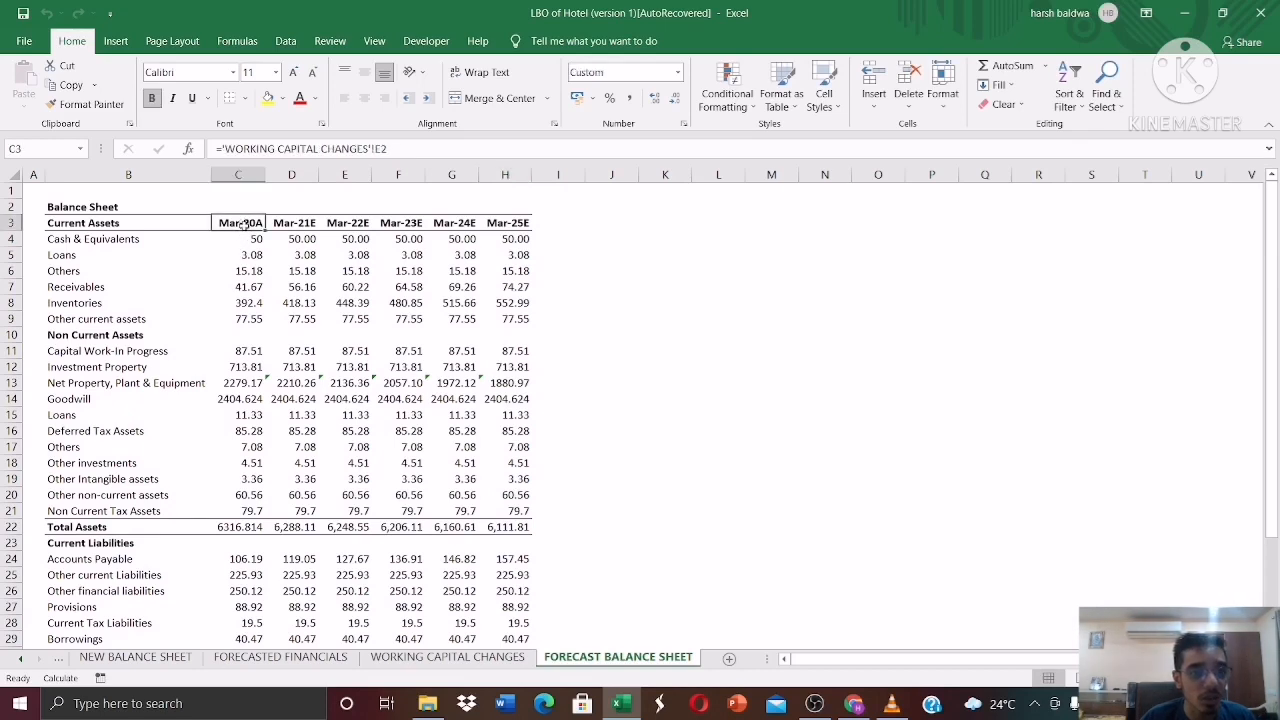
left_click_drag(245, 239, 247, 405)
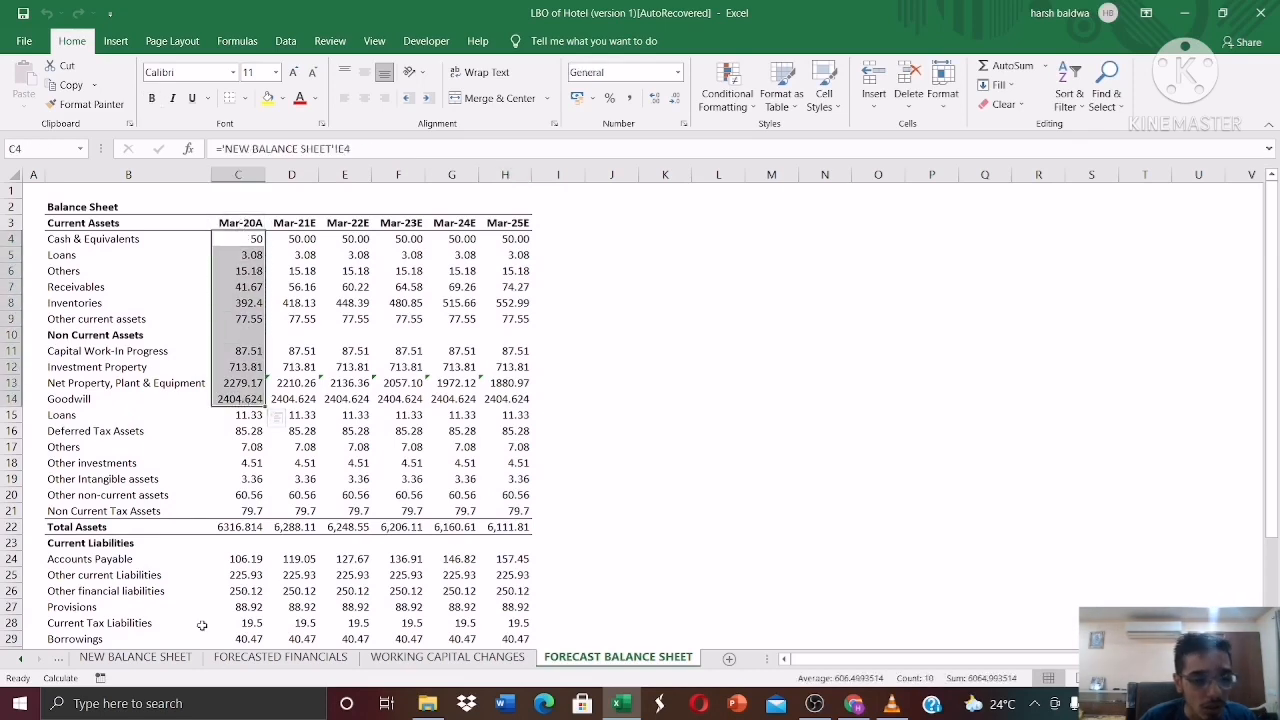
left_click(136, 657)
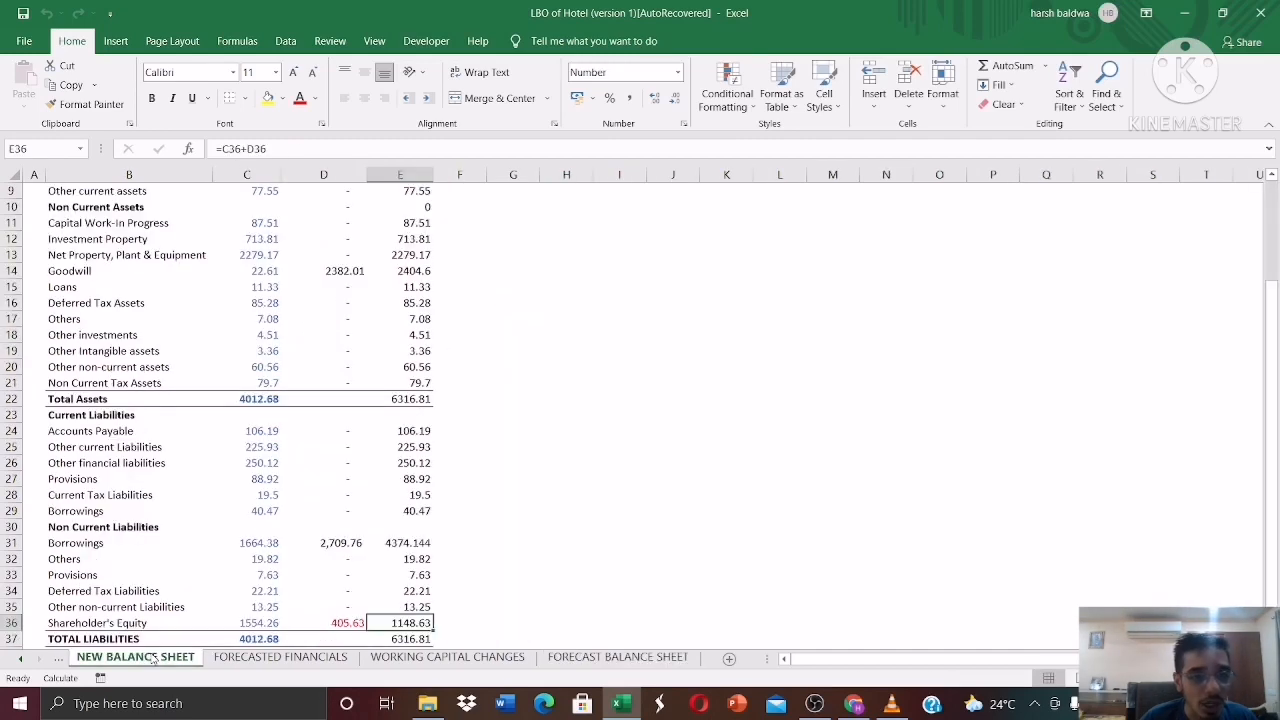
left_click_drag(1276, 425, 1272, 385)
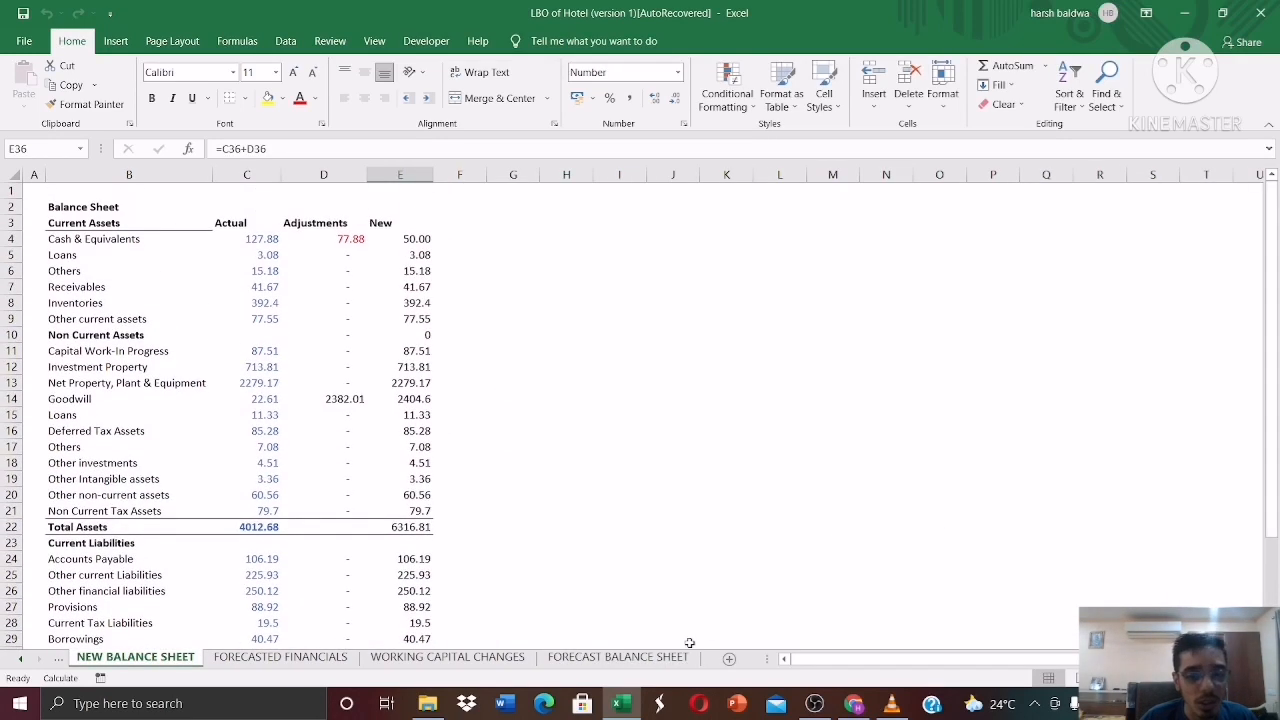
left_click(620, 657)
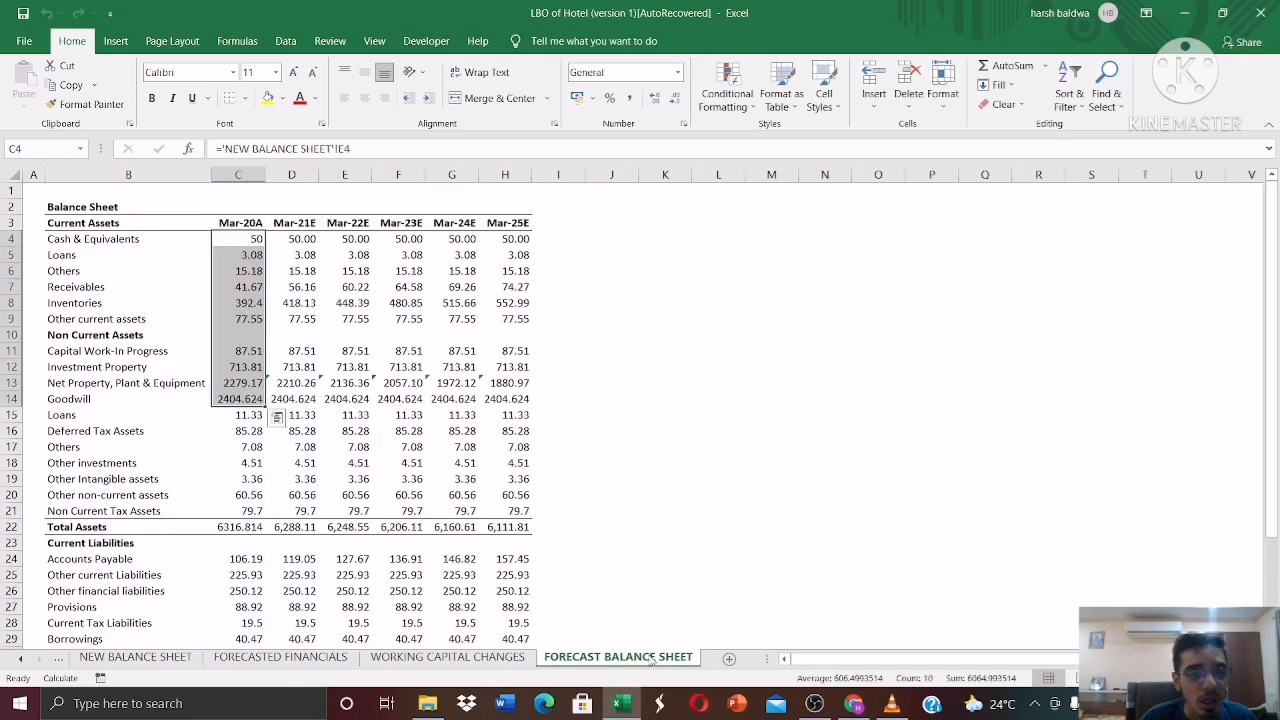
Examine the forecast balance sheet links for cash, receivables and inventories, and the carried-forward Loans, Others and Goodwill rows.
left_click(305, 255)
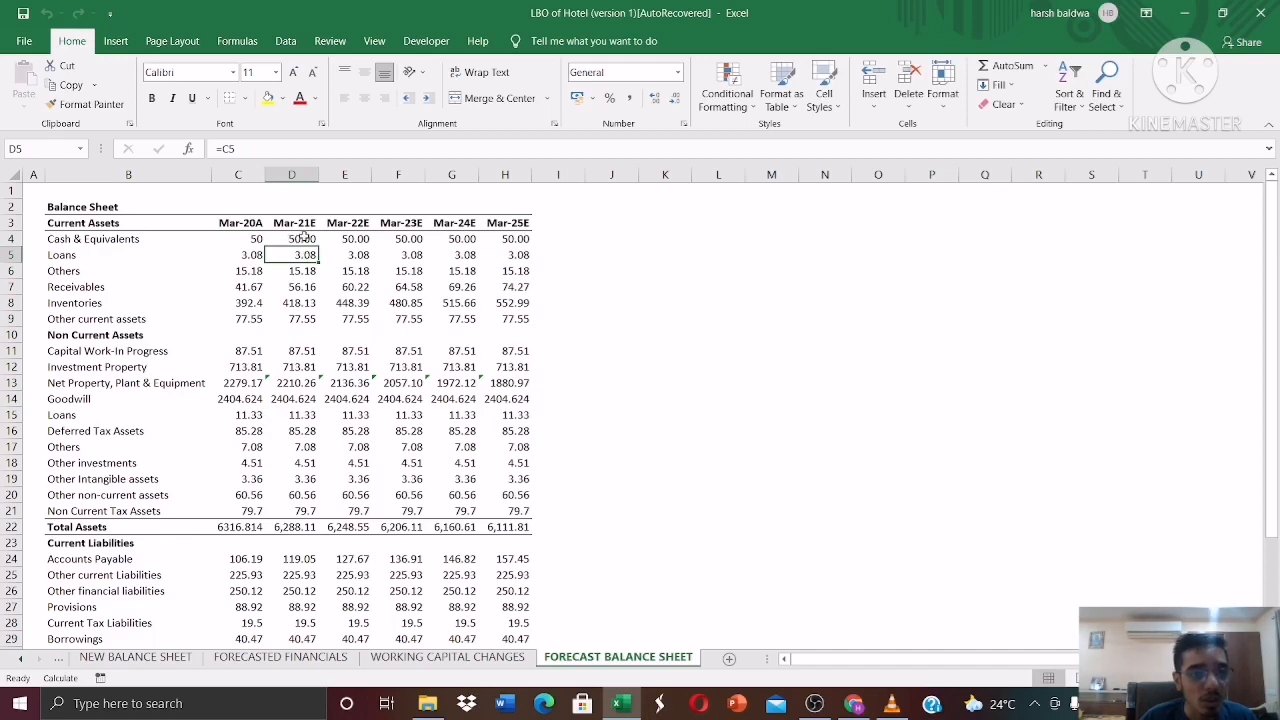
left_click(303, 238)
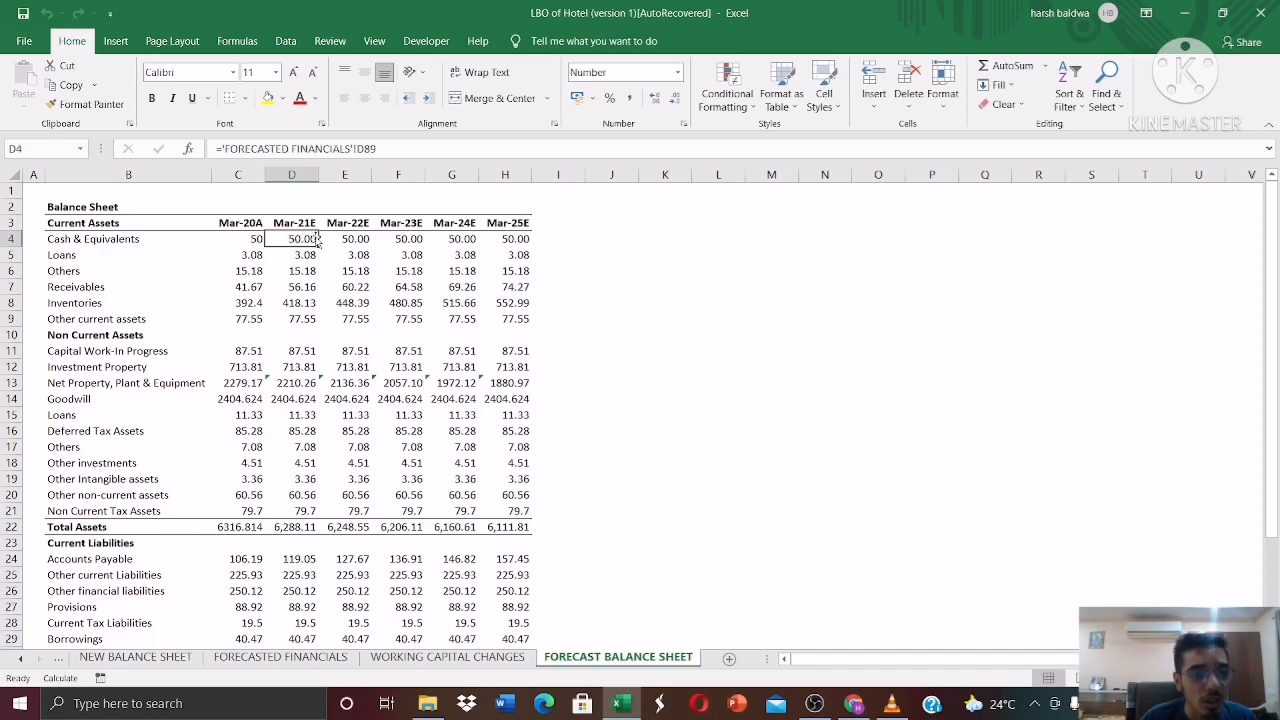
left_click(253, 288)
left_click(252, 303)
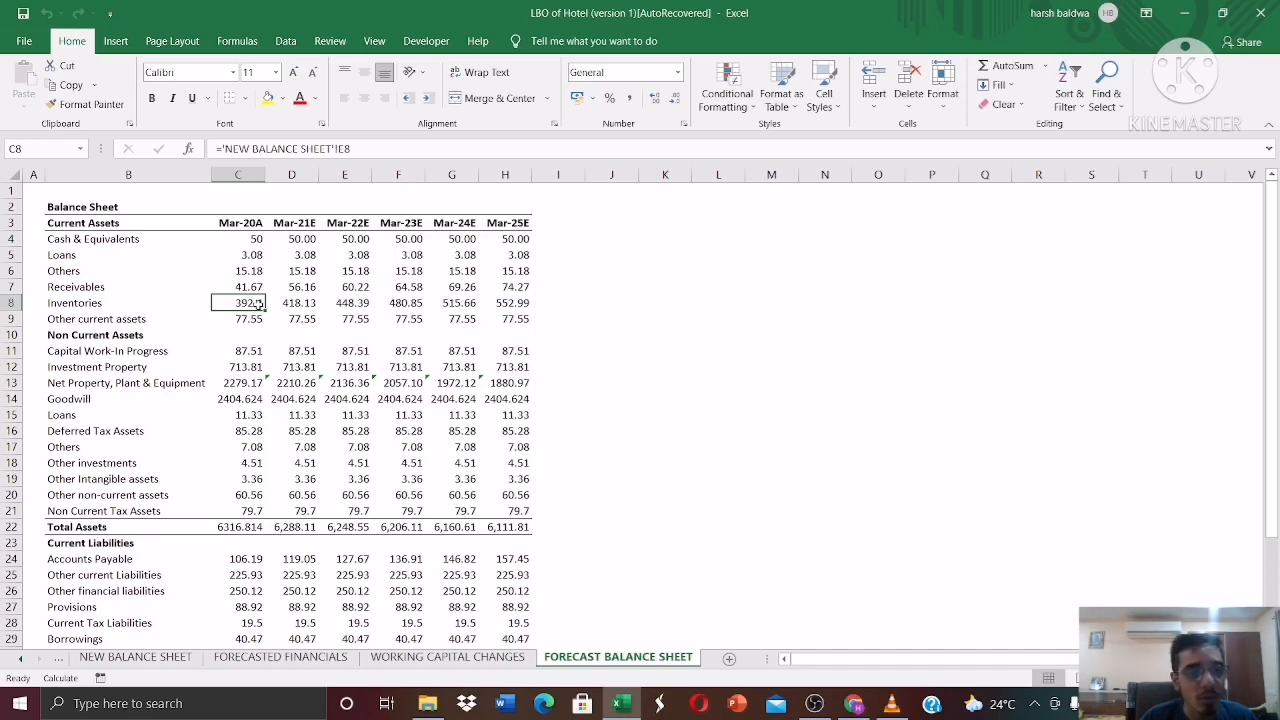
left_click_drag(254, 255, 337, 271)
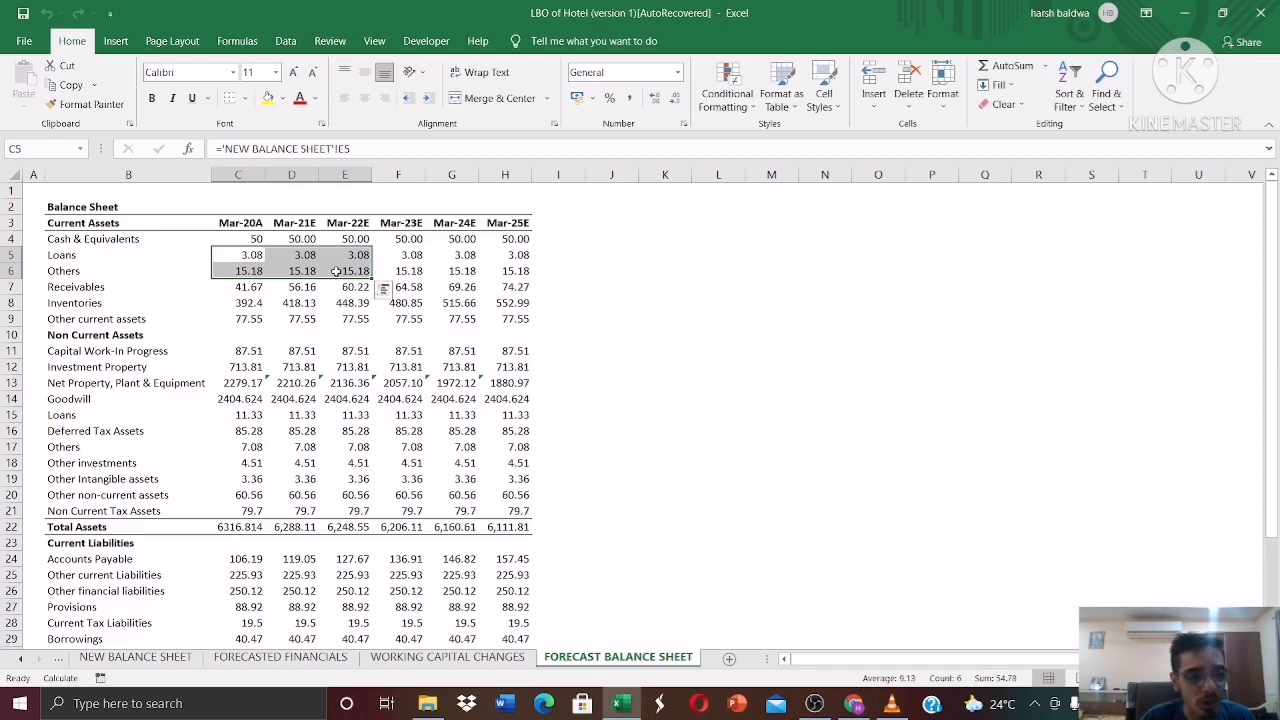
left_click(345, 331)
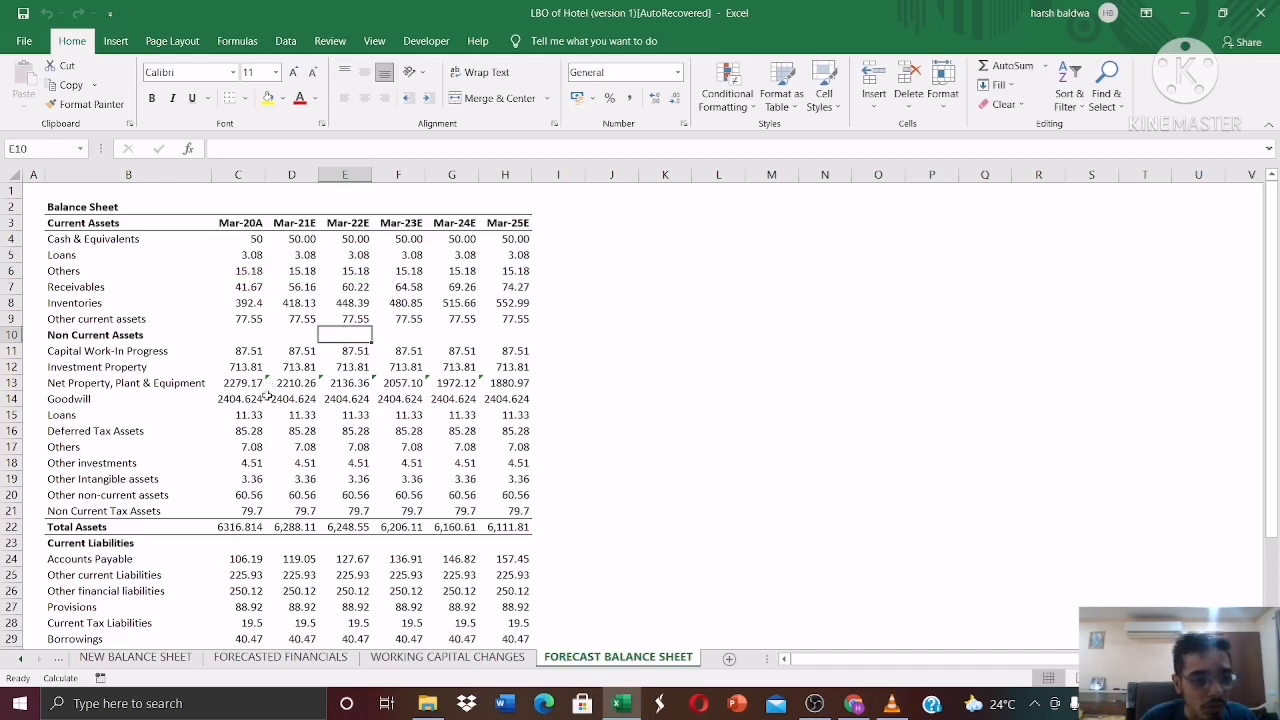
left_click_drag(264, 399, 378, 399)
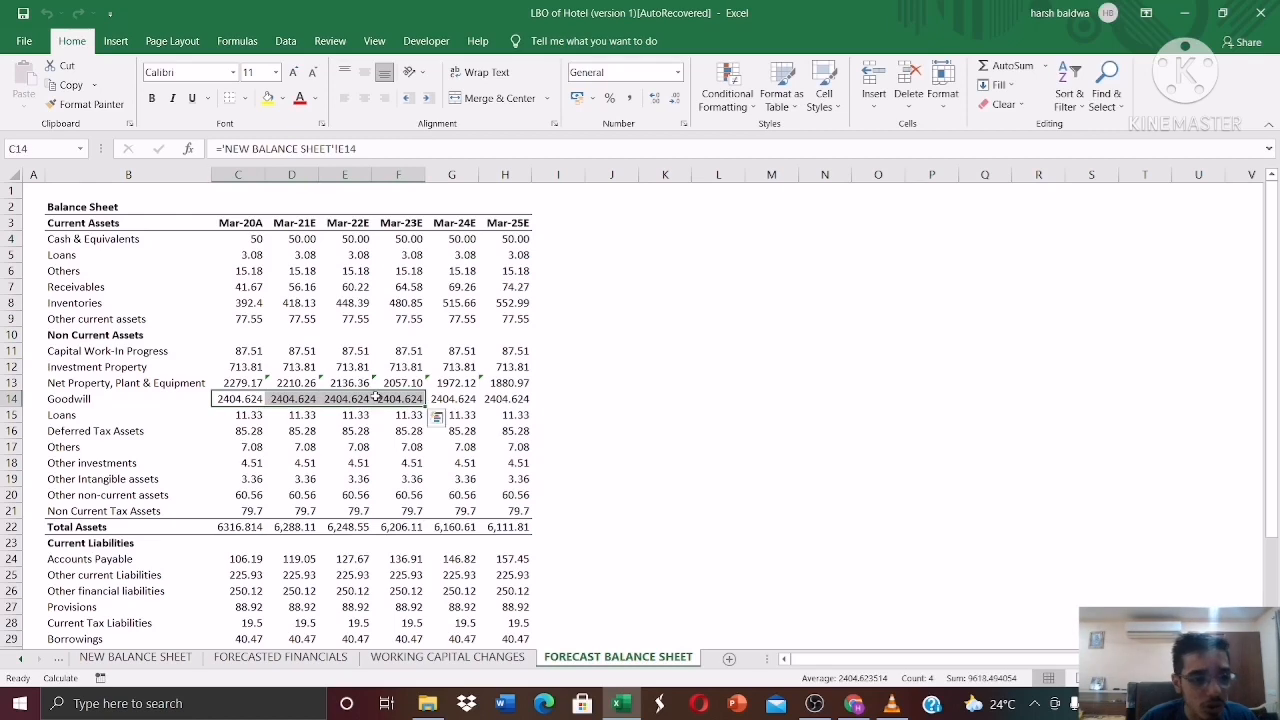
Trace the Mar-21E Cash & Equivalents in D4 to the Closing cash Balance in D89 of FORECASTED FINANCIALS.
left_click(295, 239)
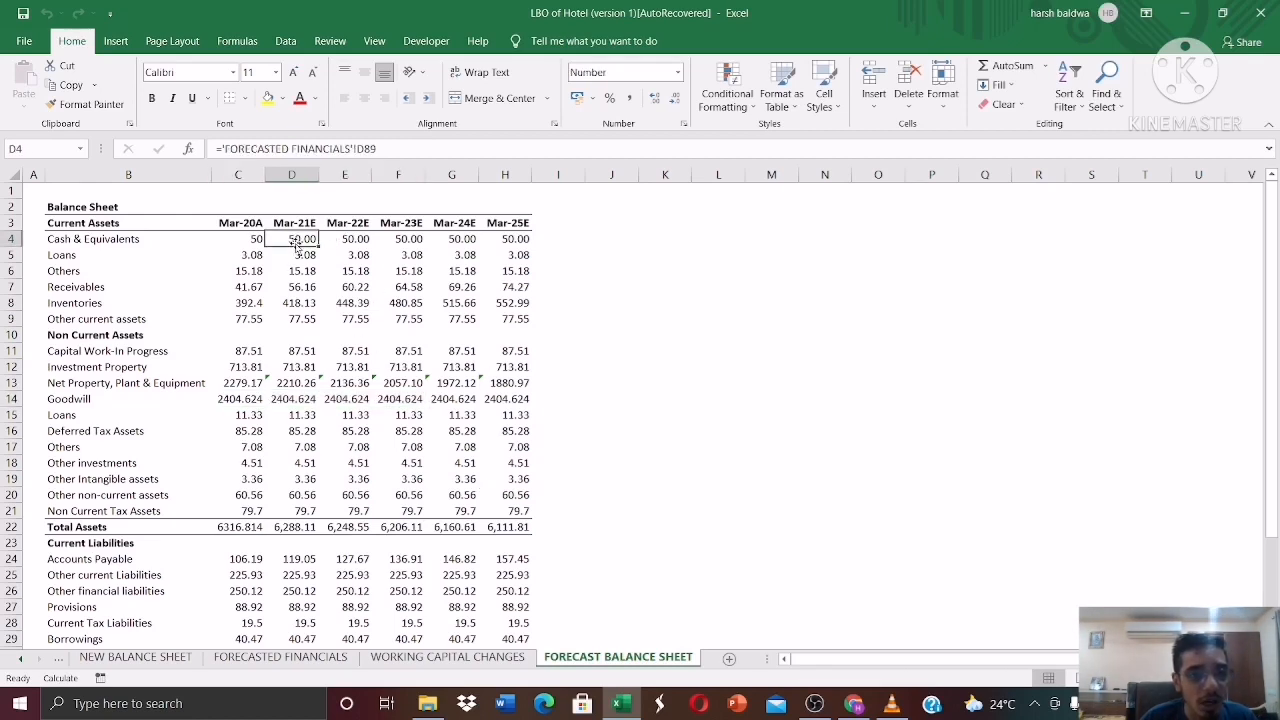
left_click(338, 662)
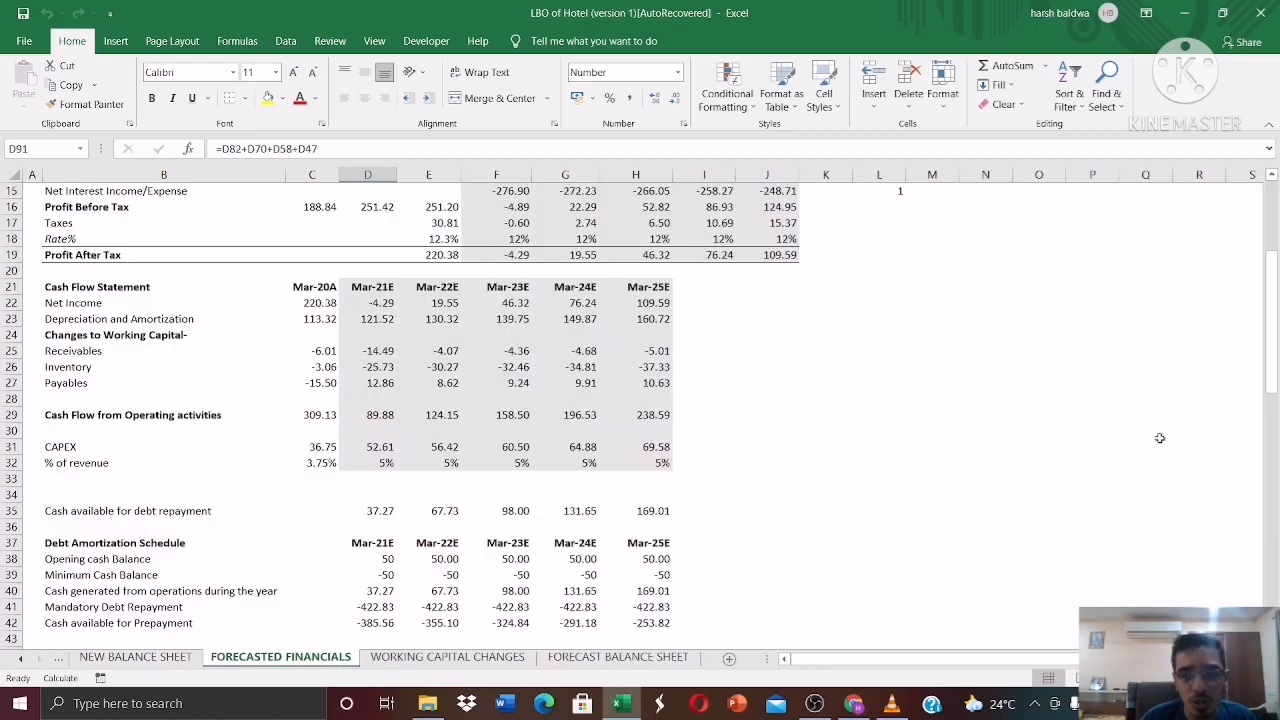
left_click_drag(1272, 388, 1272, 370)
left_click_drag(1278, 537, 1278, 620)
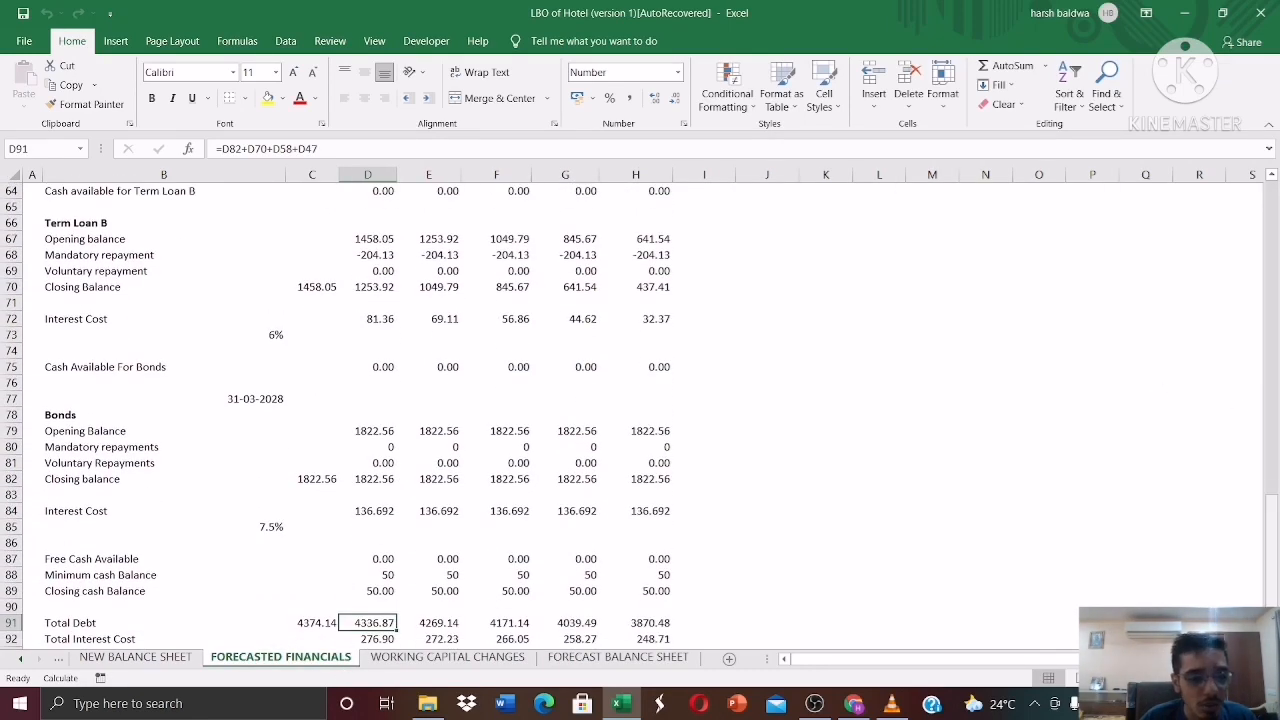
left_click(385, 592)
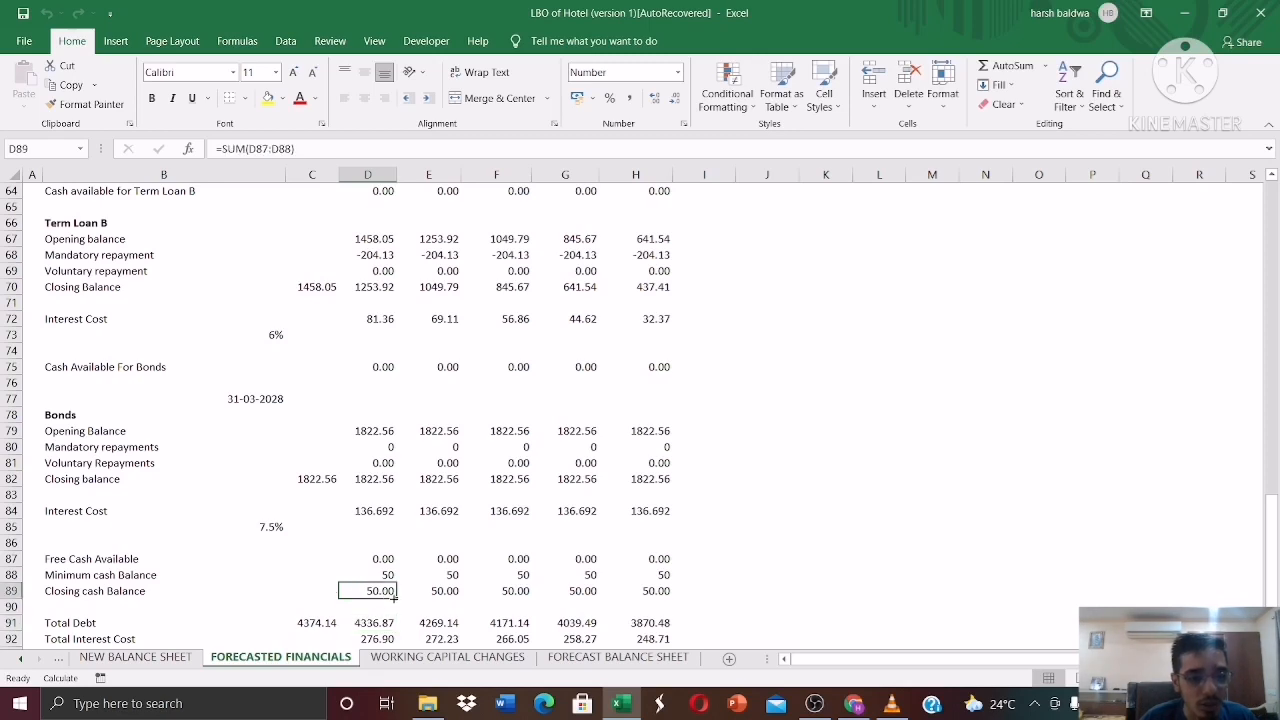
left_click(651, 660)
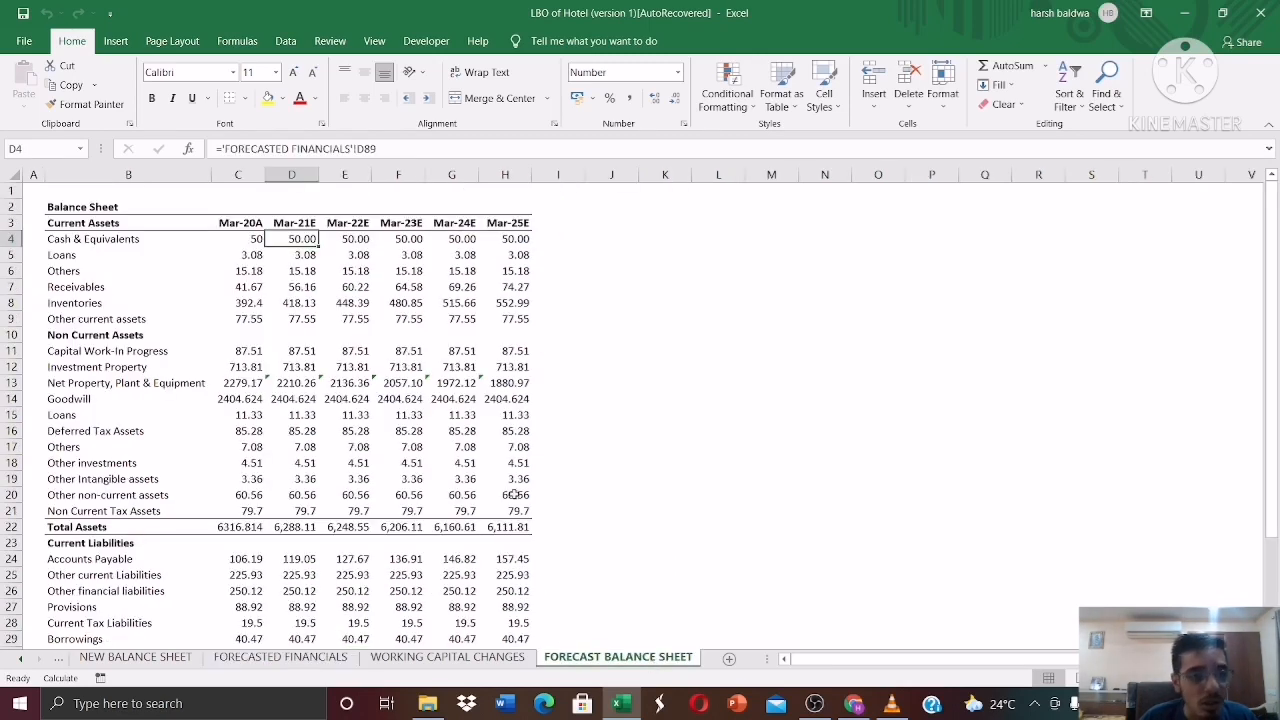
Trace the Mar-20A and Mar-21E Receivables in C7 and D7, following the forecast figure to the WORKING CAPITAL CHANGES sheet.
left_click(248, 288)
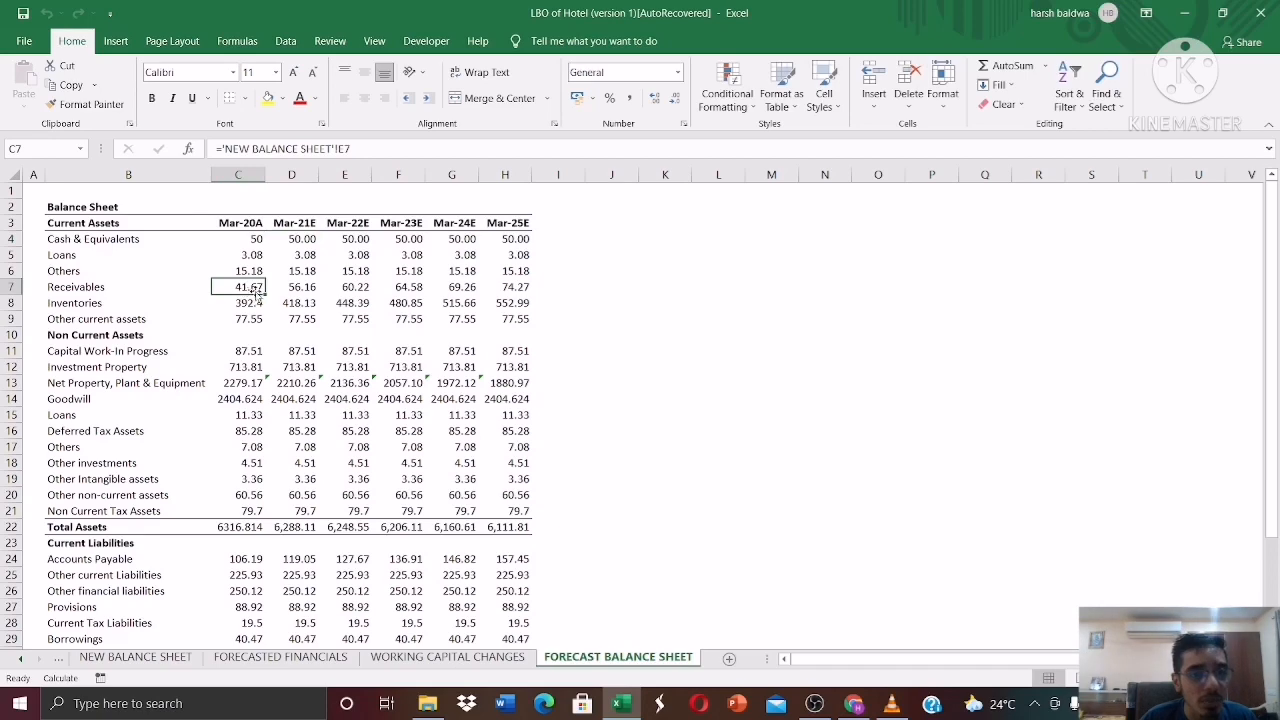
left_click(311, 287)
left_click(490, 658)
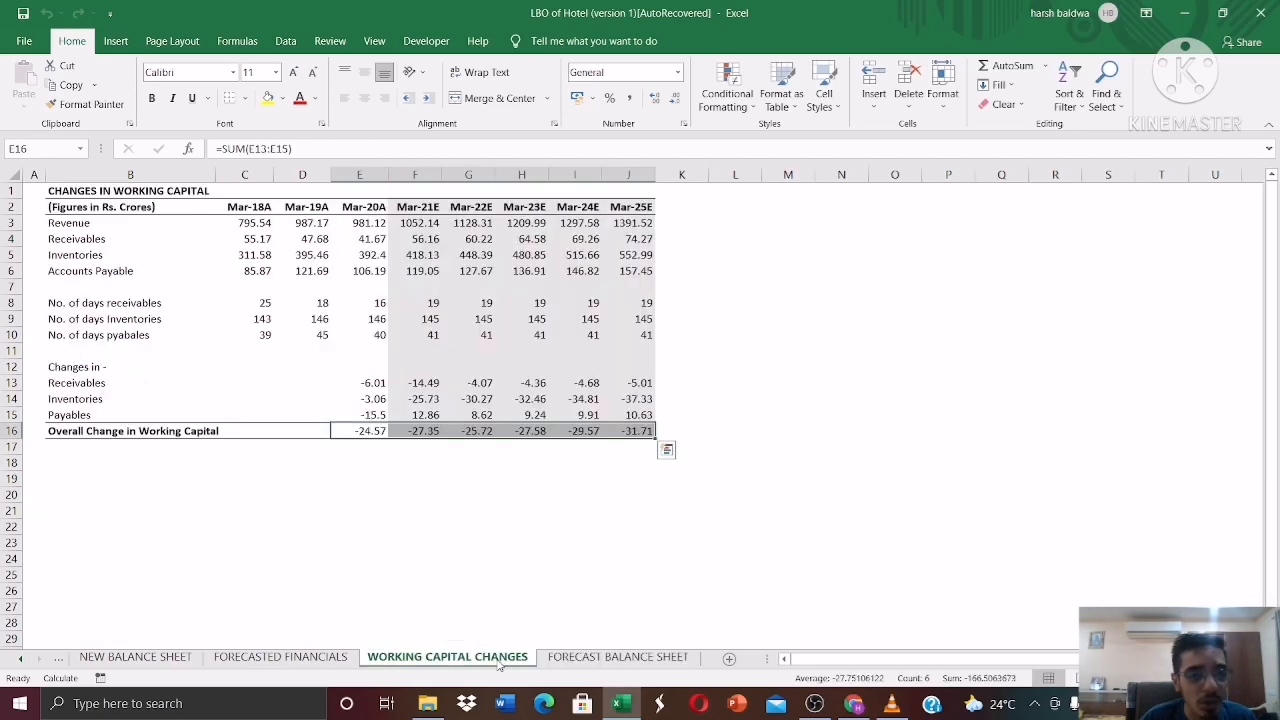
left_click(618, 658)
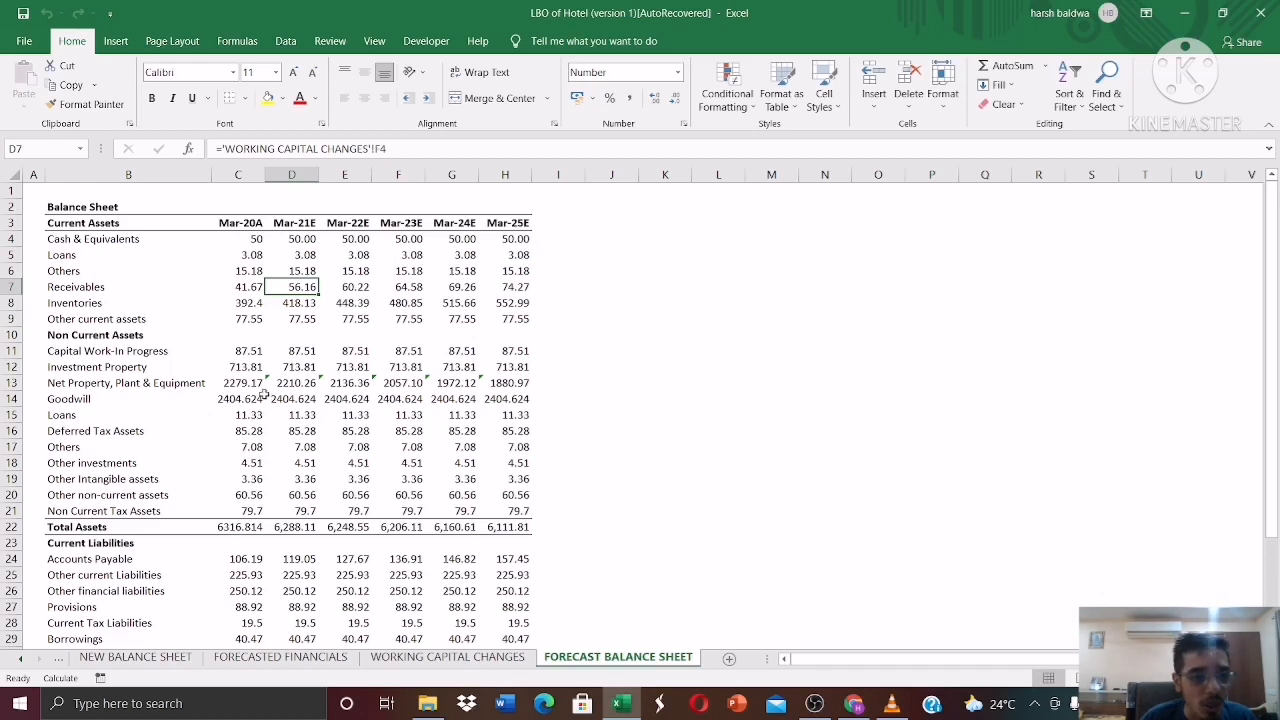
Relate Net Property, Plant & Equipment in C13 to the Mar-21E CAPEX in D31 and Depreciation and Amortization in D23 of FORECASTED FINANCIALS.
left_click(255, 384)
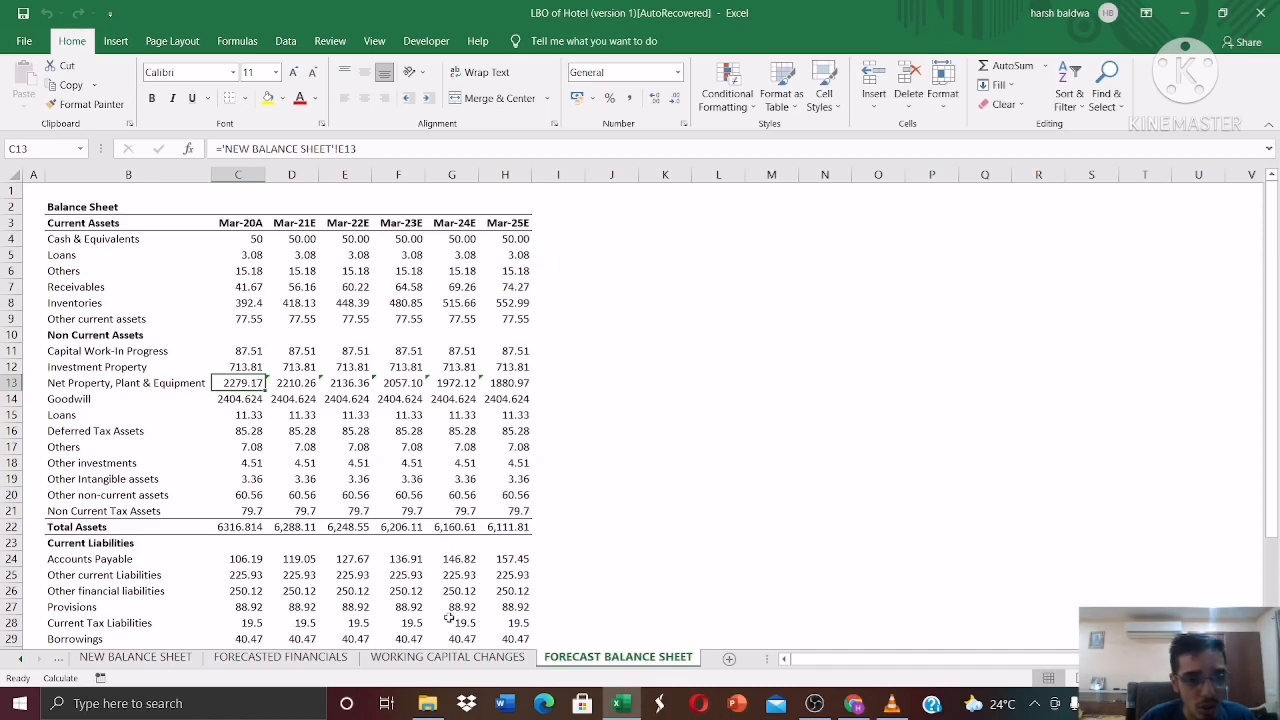
left_click(338, 658)
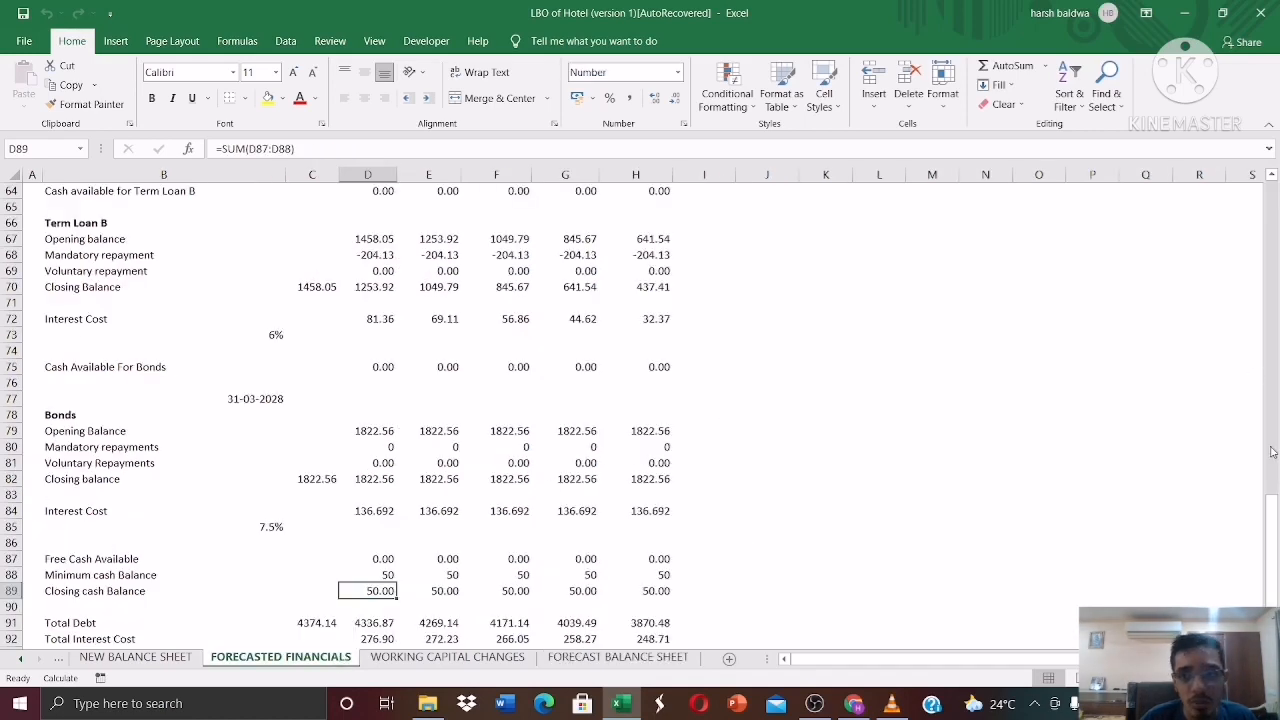
left_click_drag(1271, 500, 1276, 298)
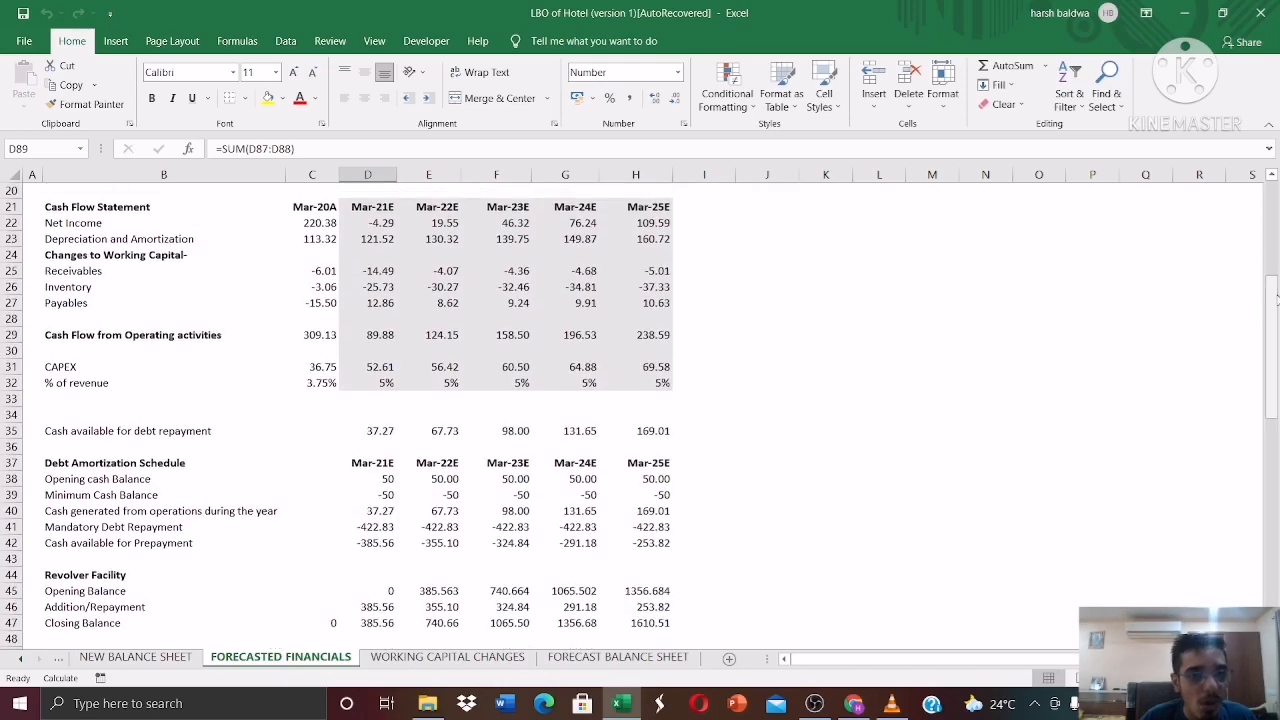
left_click(382, 366)
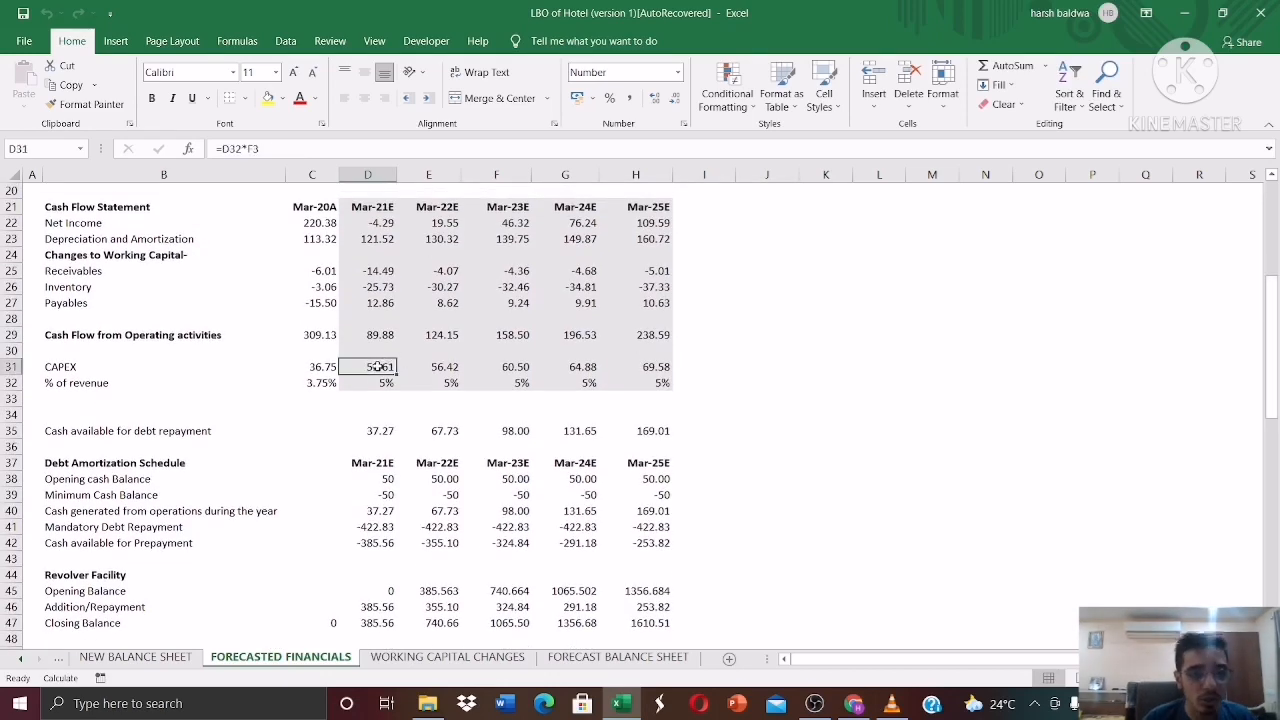
left_click(383, 239)
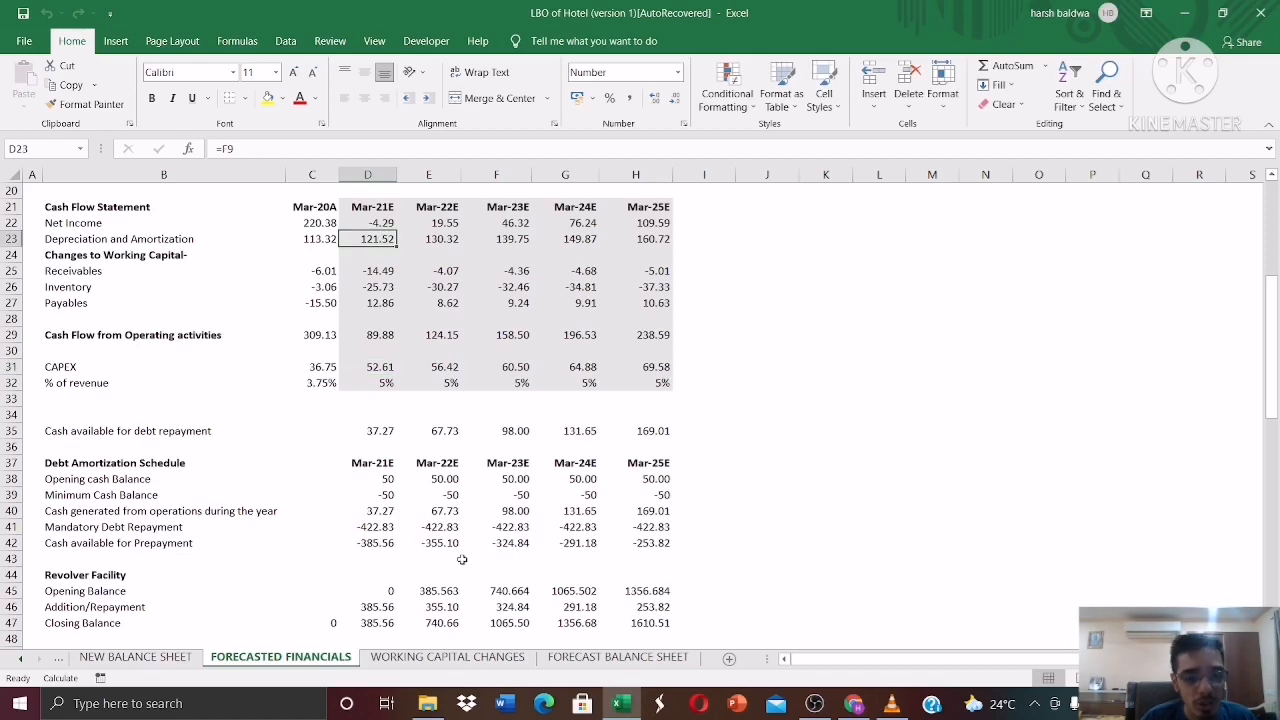
Compare the Mar-21E Net Property, Plant & Equipment in D13 with the Mar-20A balance in C13 and the CAPEX in D31.
key("ctrl+Page_Down")
key("ctrl+Page_Down")
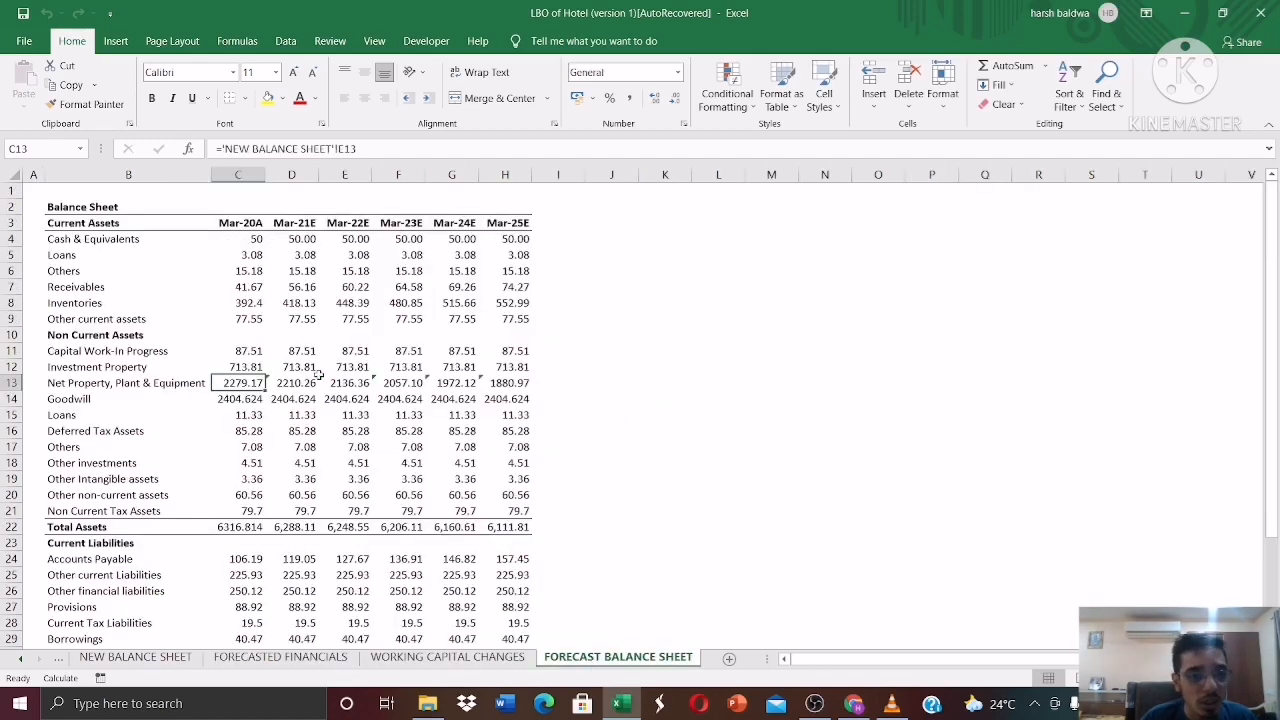
left_click(312, 380)
left_click(243, 383)
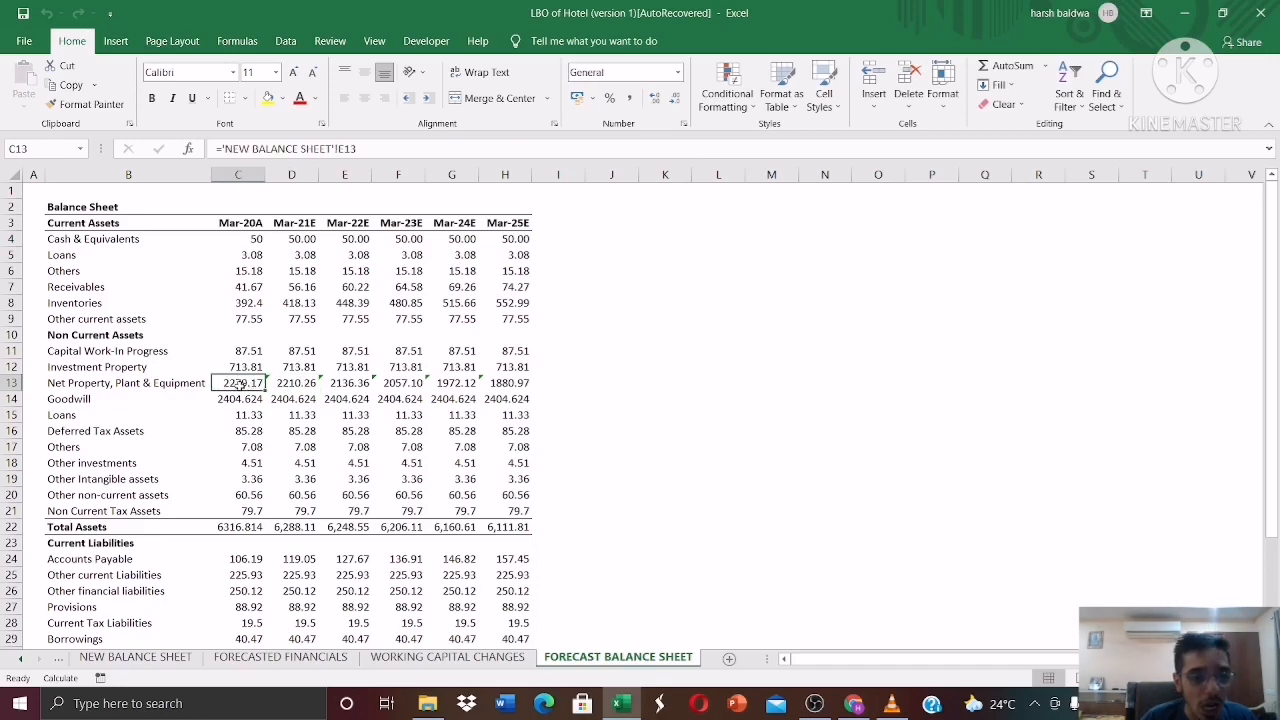
left_click(300, 657)
left_click(385, 367)
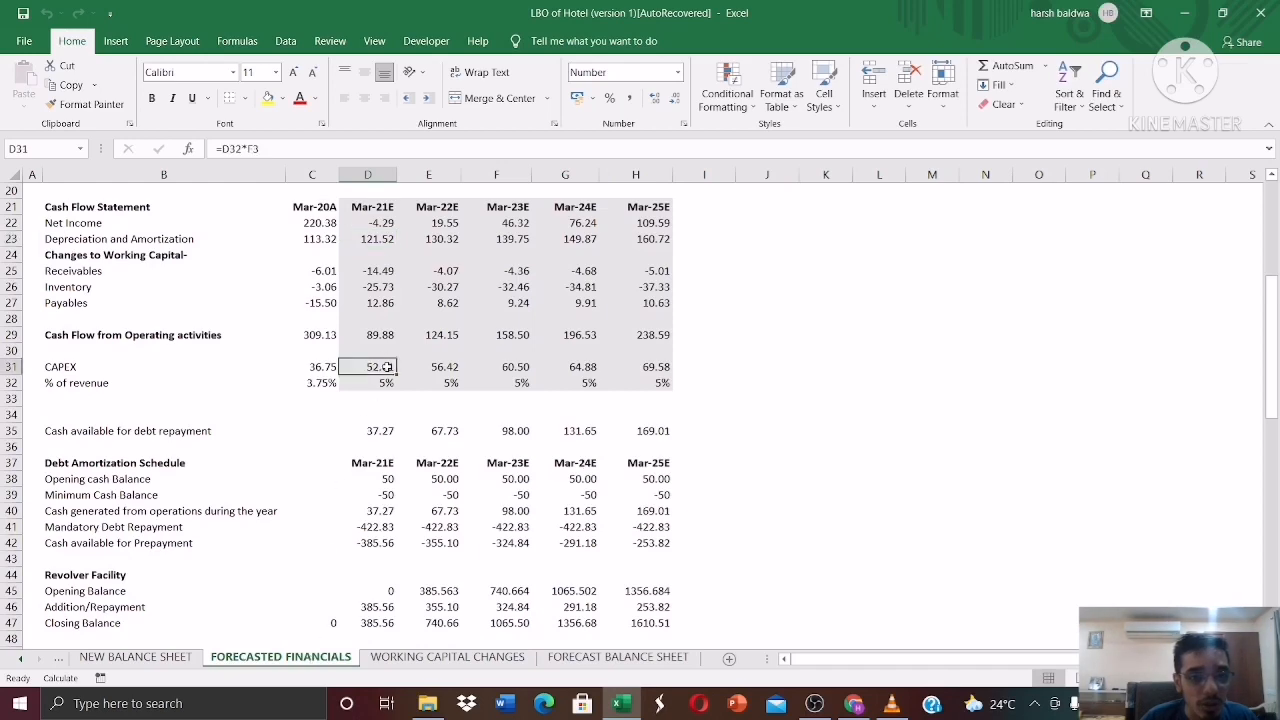
left_click(510, 660)
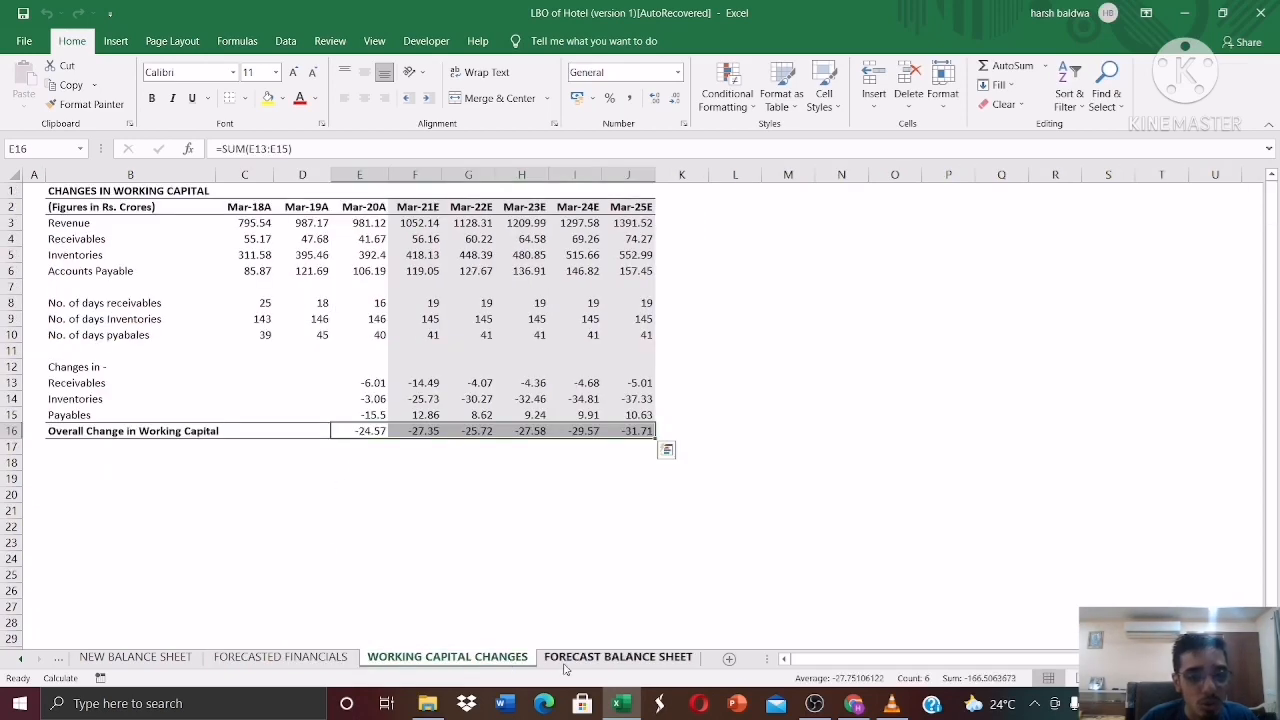
left_click(565, 662)
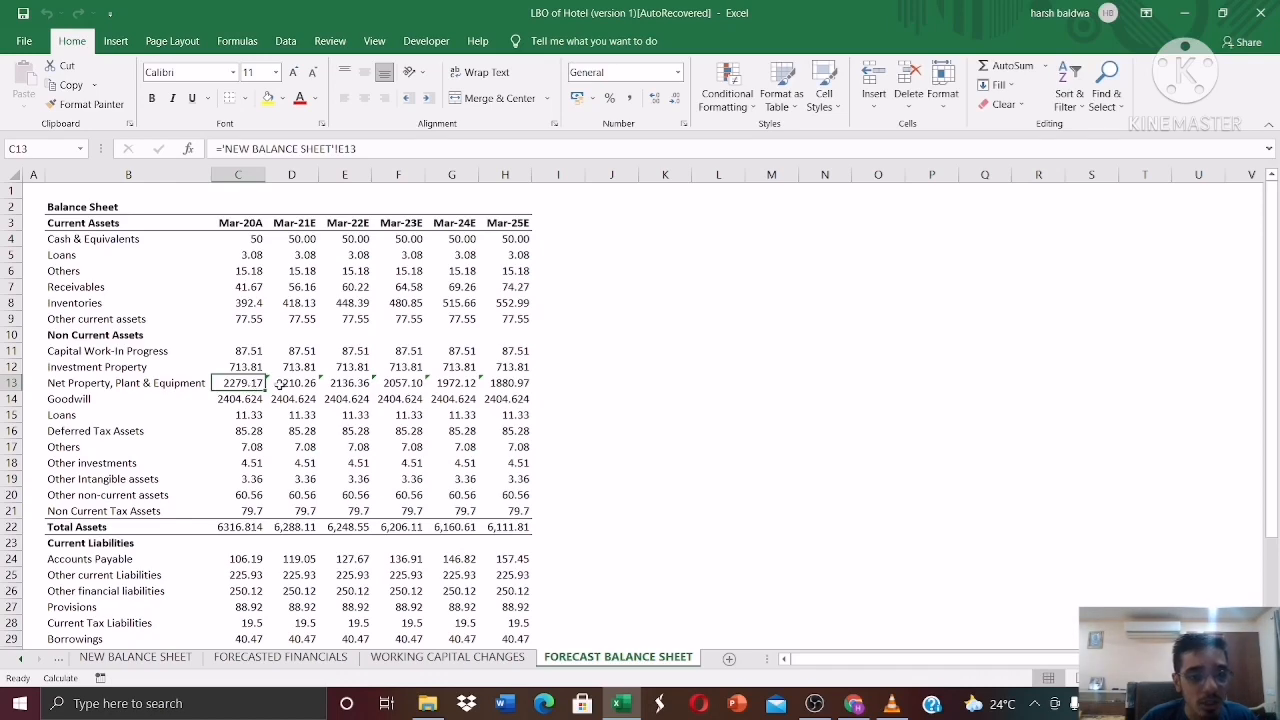
Check the Mar-21E Depreciation and Amortization in D23 of FORECASTED FINANCIALS and return to the FORECAST BALANCE SHEET.
left_click(280, 657)
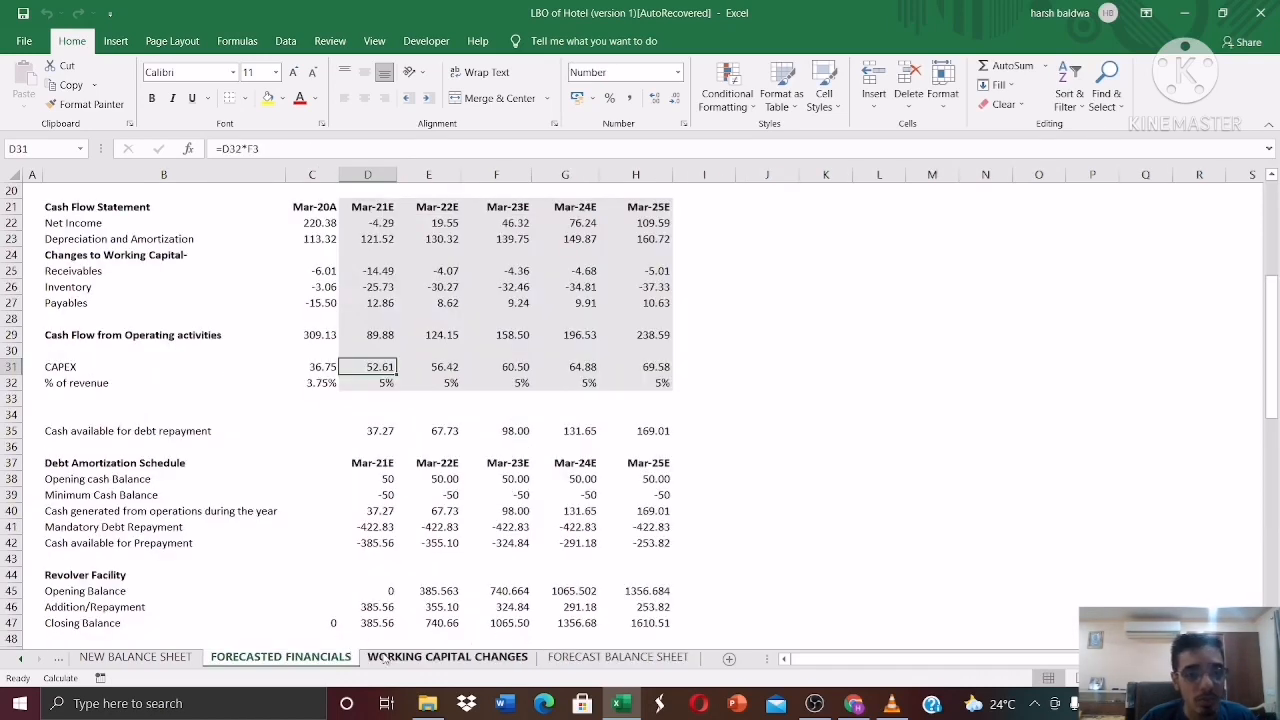
left_click(385, 238)
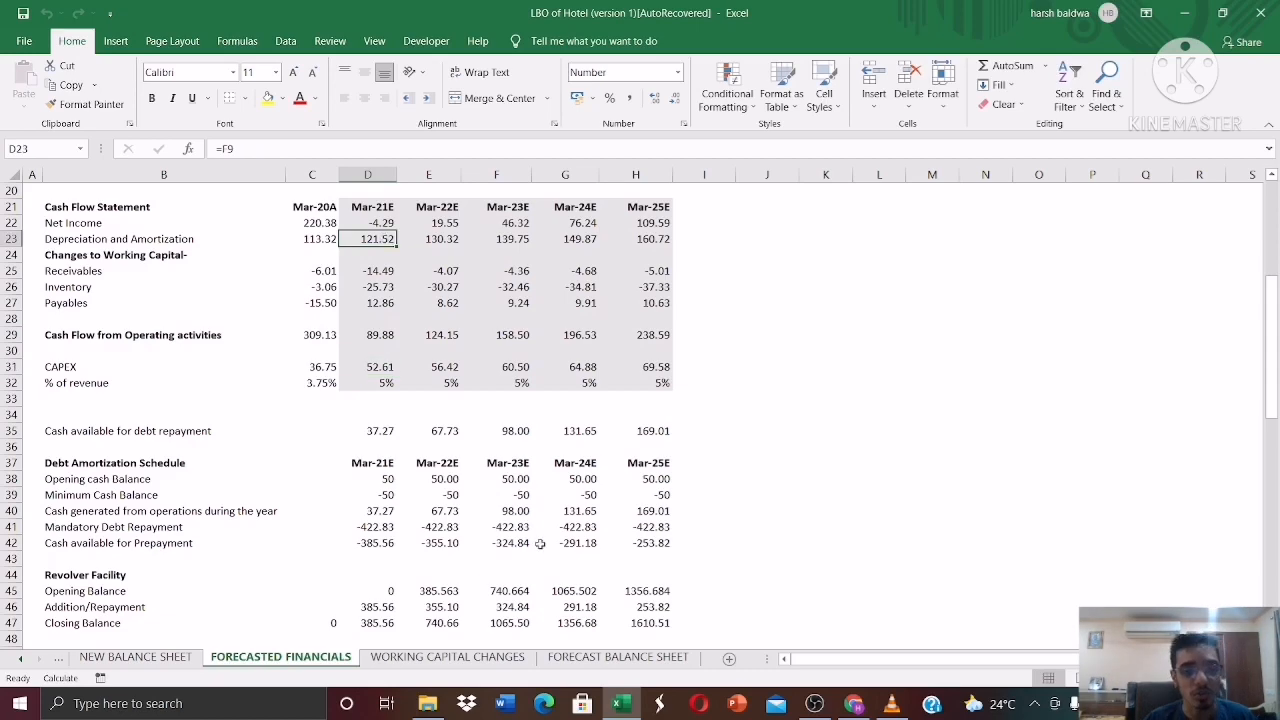
left_click(618, 657)
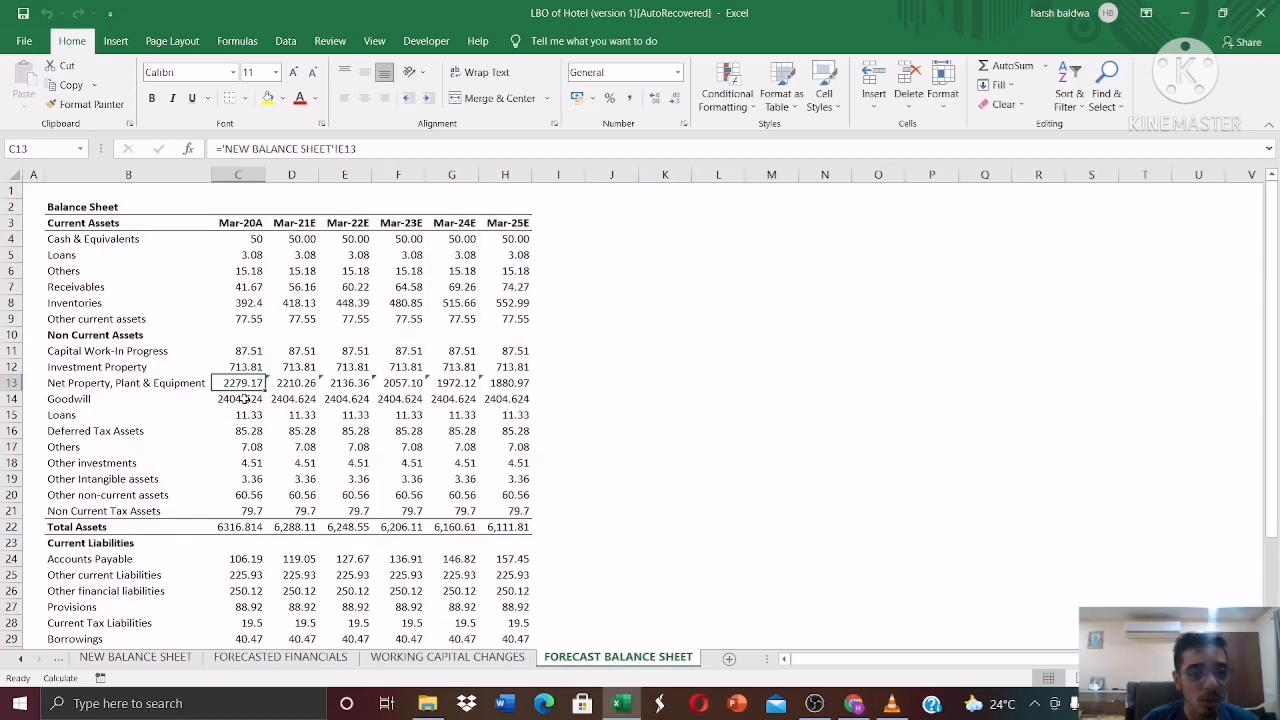
Compare Mar-20A and Mar-21E Goodwill and Loans in rows 14 and 15, and review the forecast Accounts Payable in row 24.
left_click_drag(235, 399, 343, 401)
left_click_drag(235, 414, 295, 415)
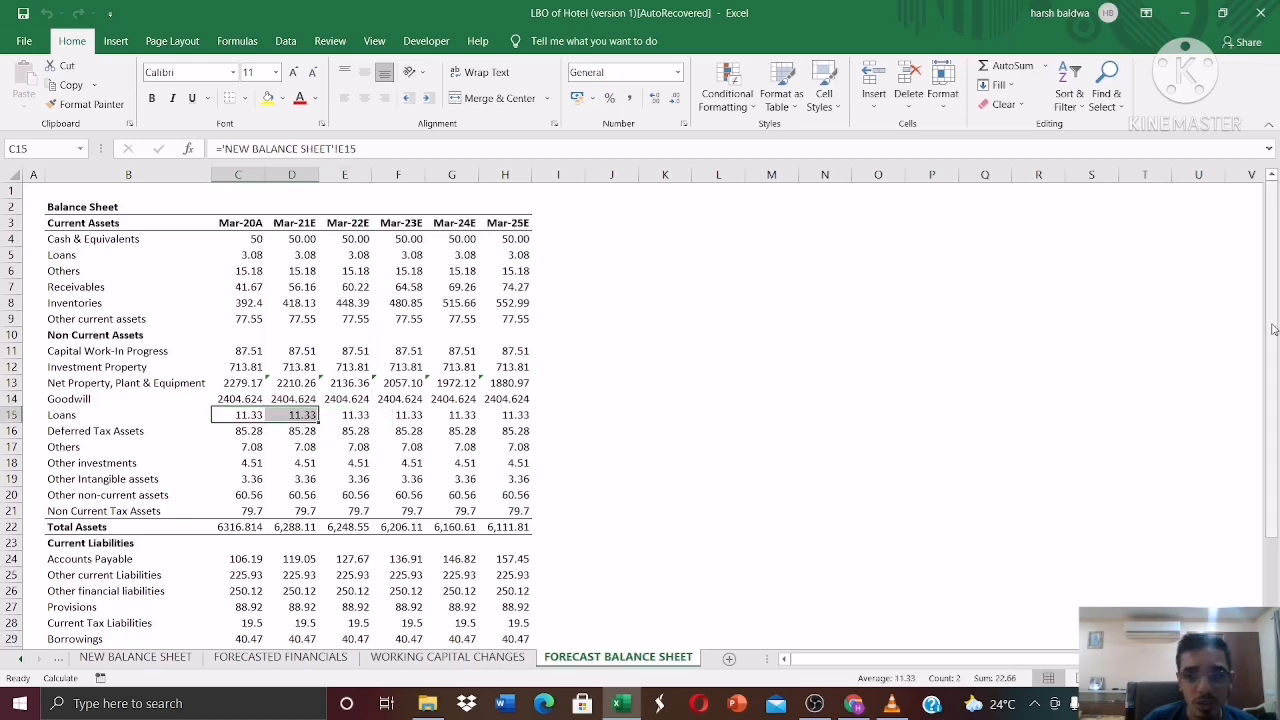
left_click_drag(1273, 340, 1273, 358)
left_click_drag(268, 465, 436, 467)
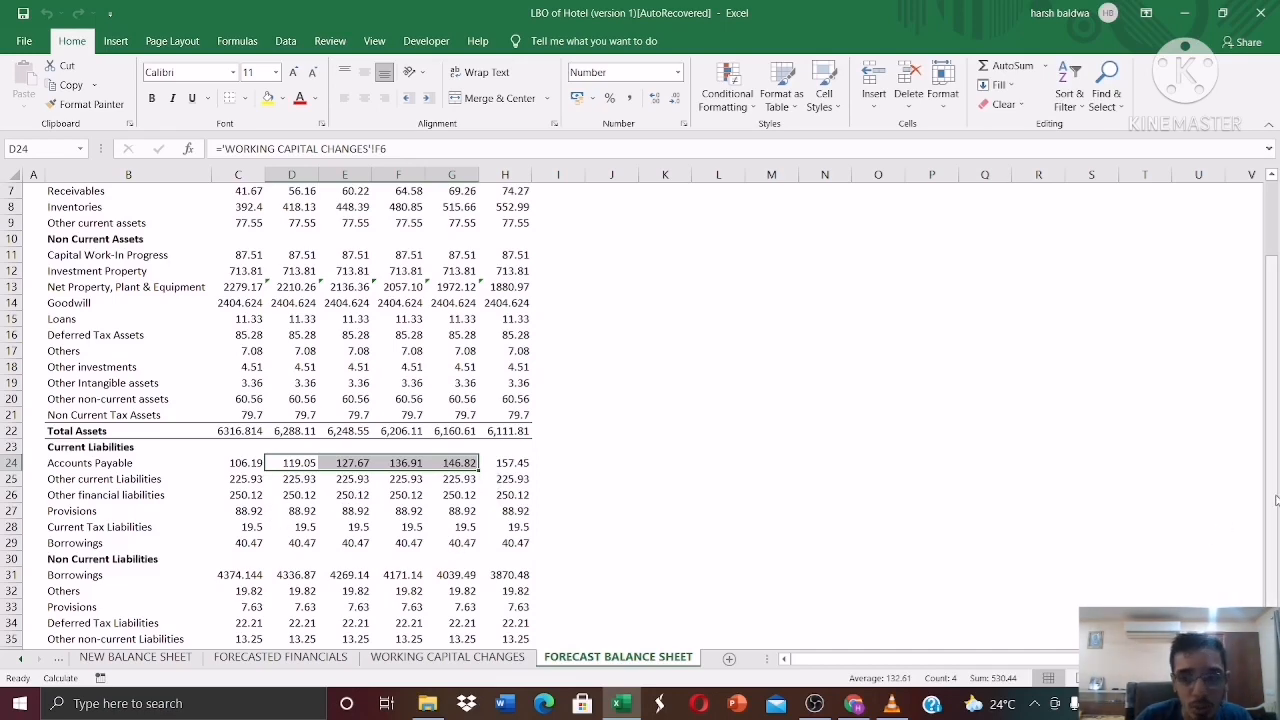
Trace the Mar-21E Borrowings in D31 to Total Debt in row 91 of FORECASTED FINANCIALS, and inspect Mar-25E Shareholder's Equity in H36.
scroll(700, 530, "down", 1)
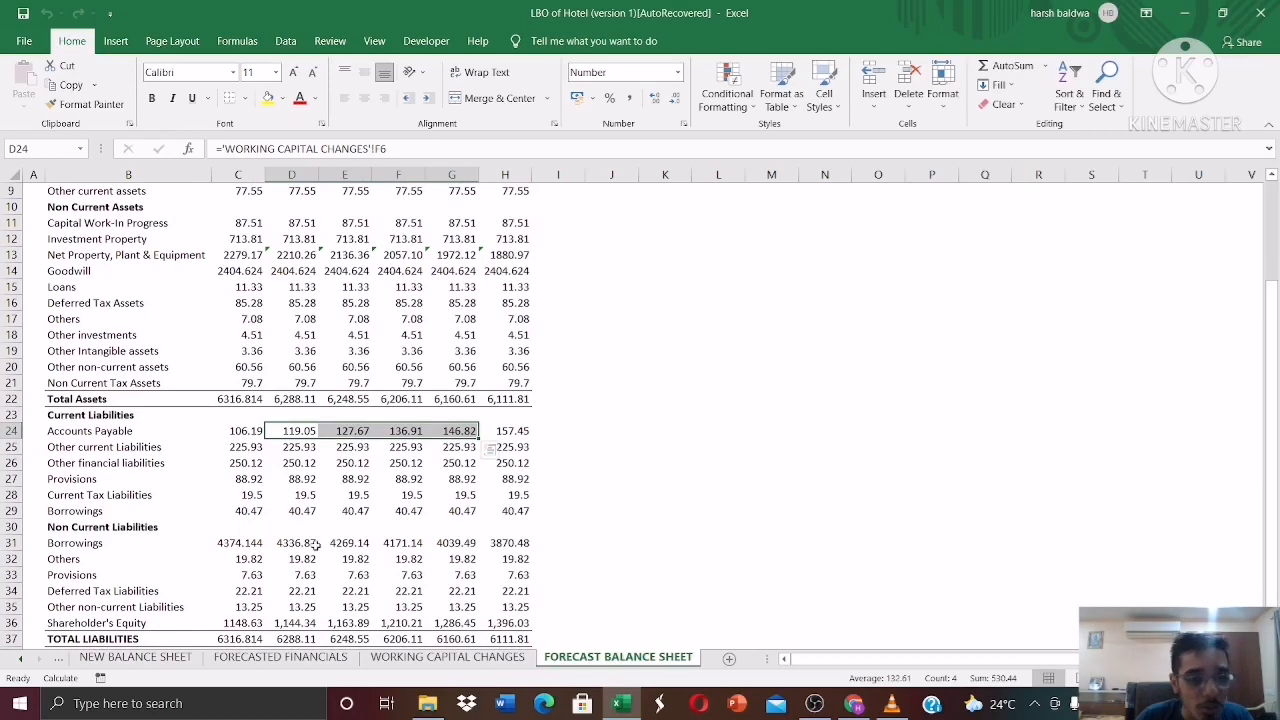
left_click(249, 544)
left_click(300, 544)
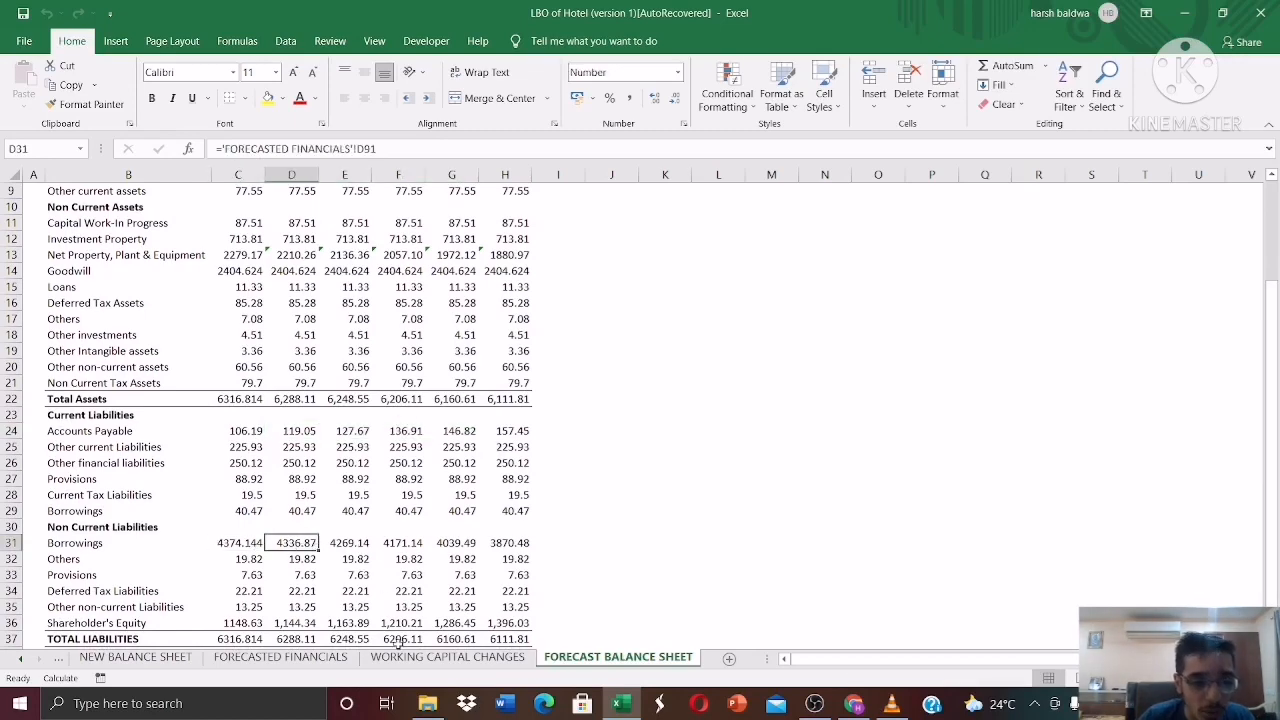
left_click(320, 658)
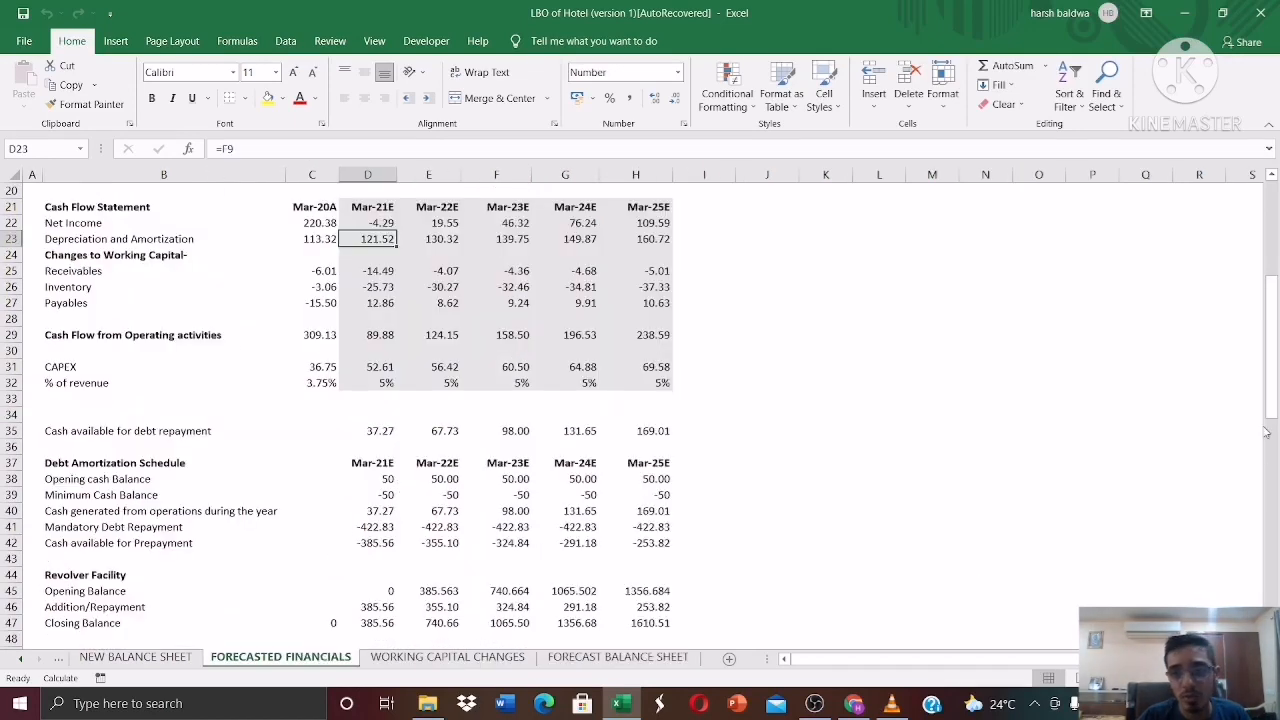
left_click_drag(1266, 410, 1266, 627)
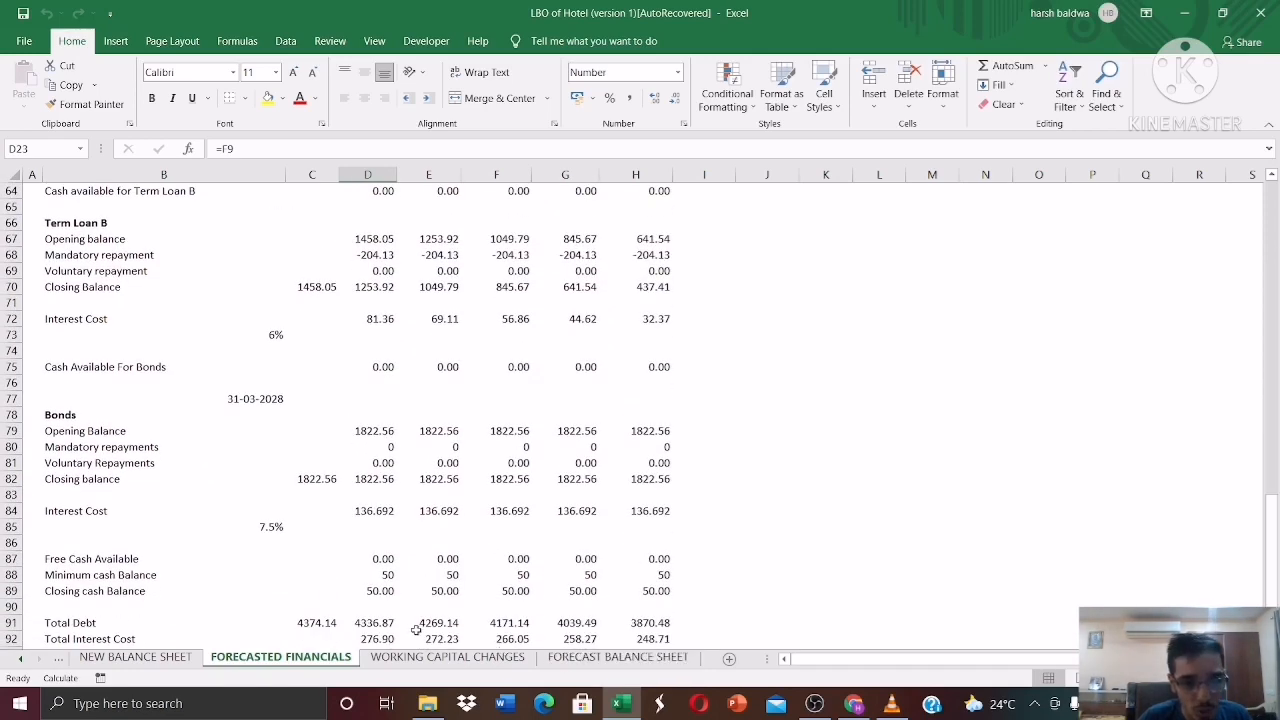
left_click_drag(390, 622, 546, 624)
left_click(618, 657)
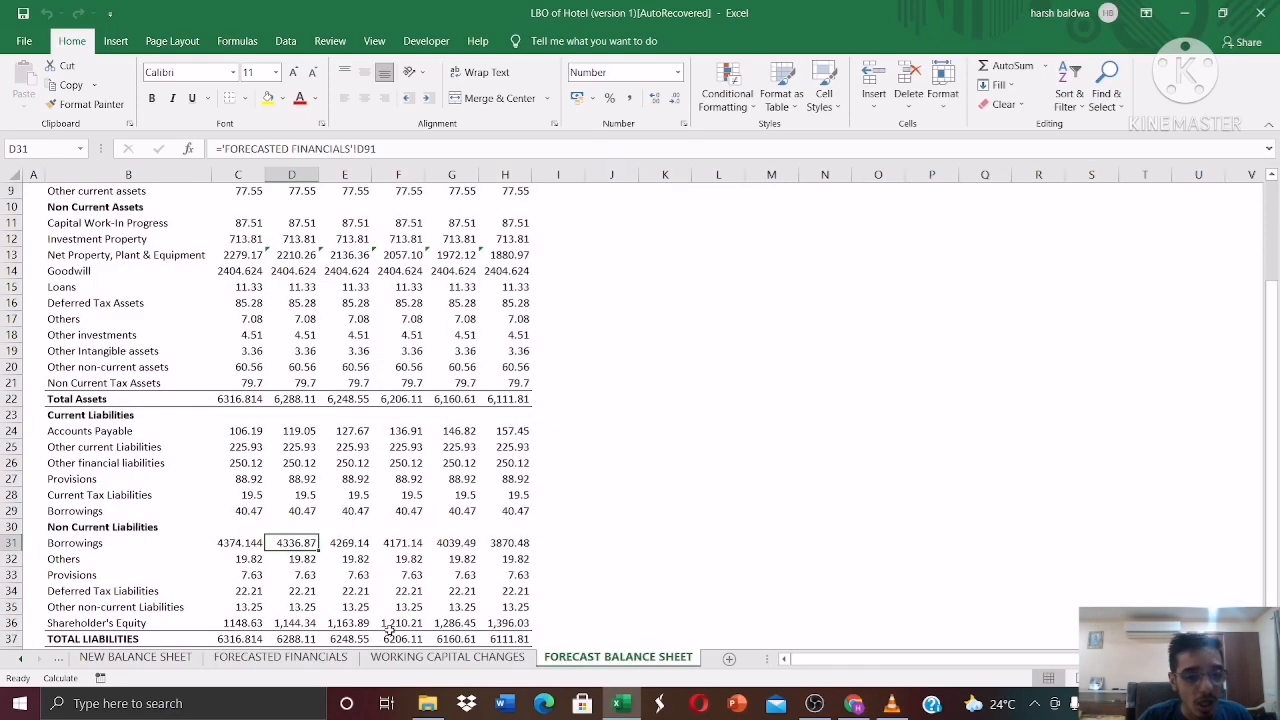
left_click(508, 622)
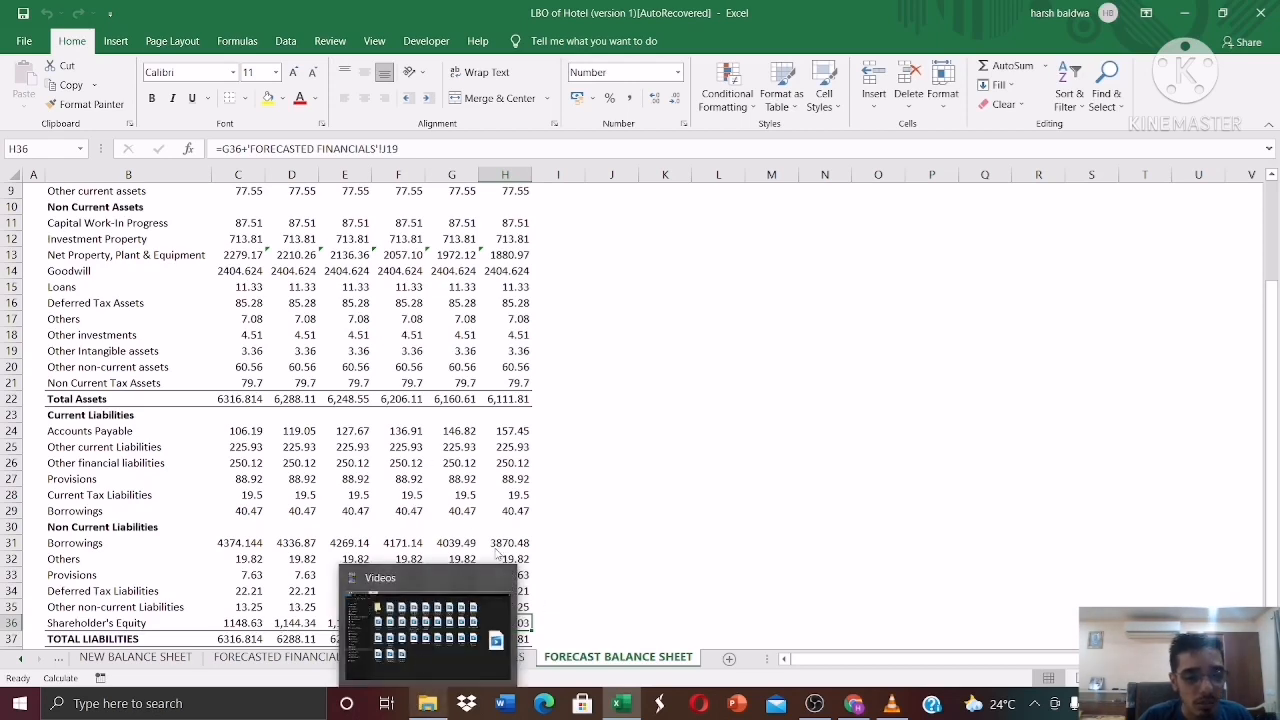
Open the ENTRY AND EXIT sheet and inspect the exit Equity Purchase Price, Total Enterprise Value and EXIT MULTIPLE in G9, G12 and G14.
left_click(449, 657)
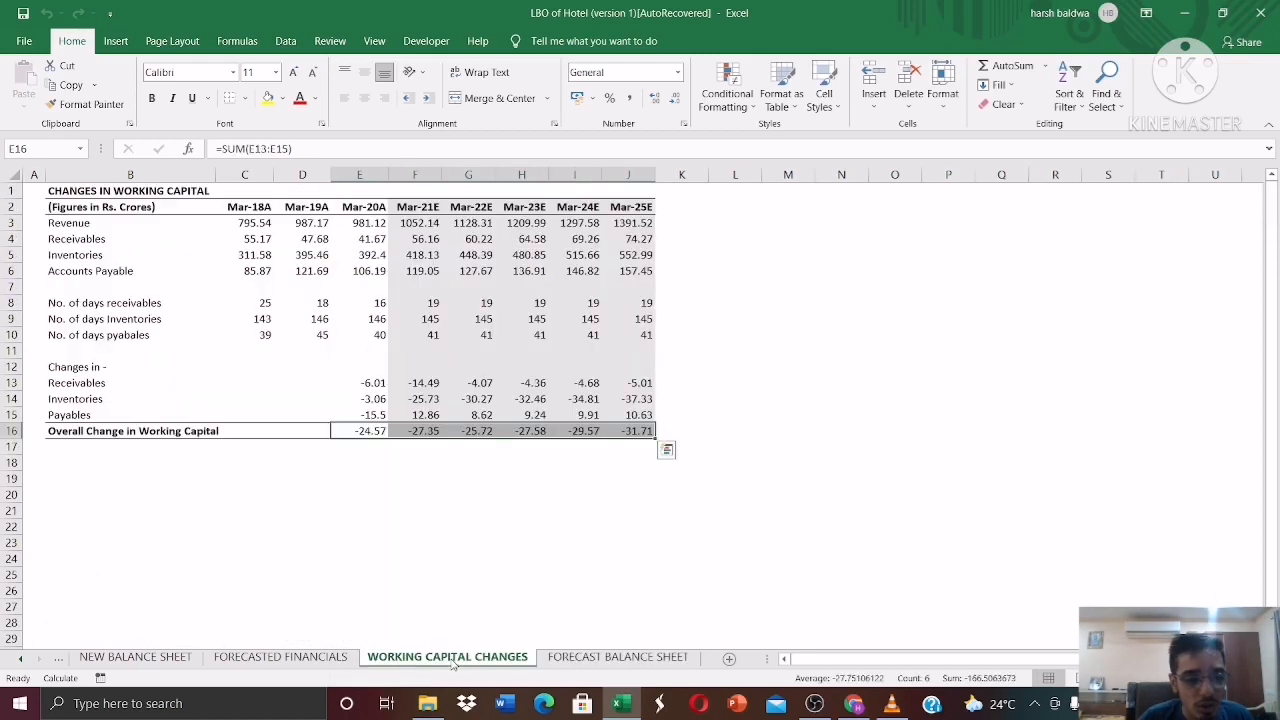
left_click(317, 664)
left_click(60, 660)
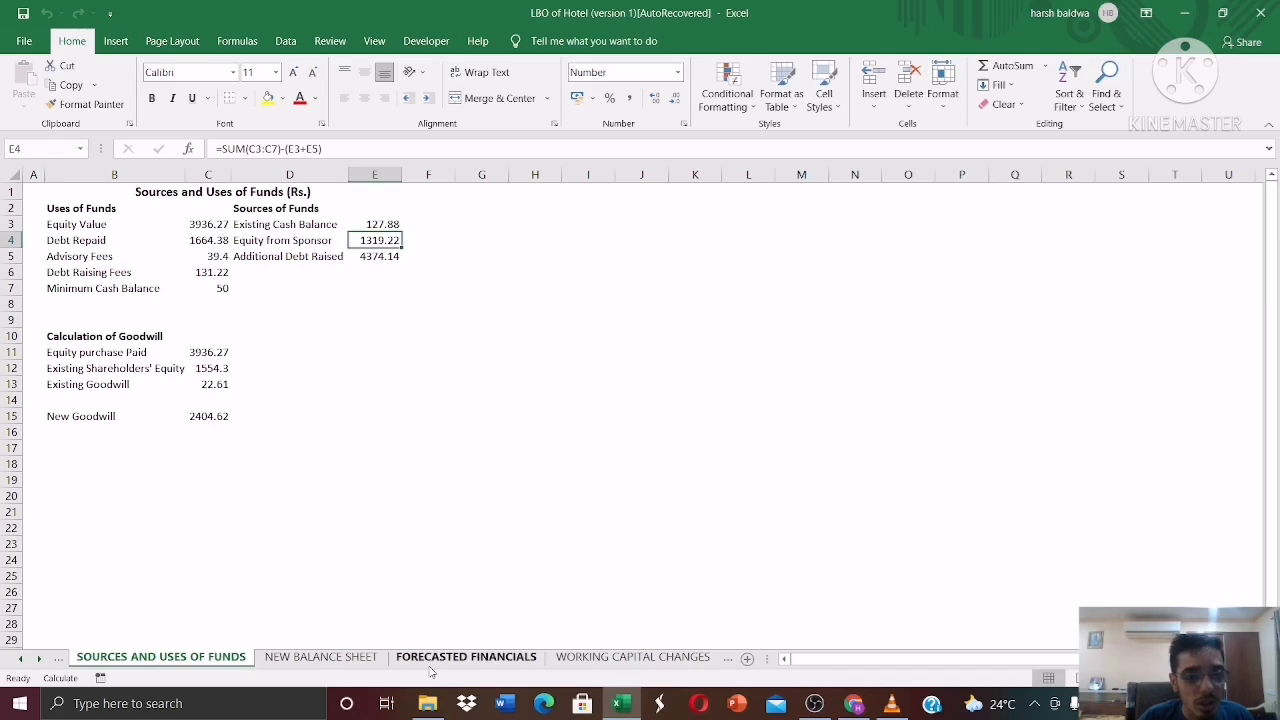
left_click(60, 660)
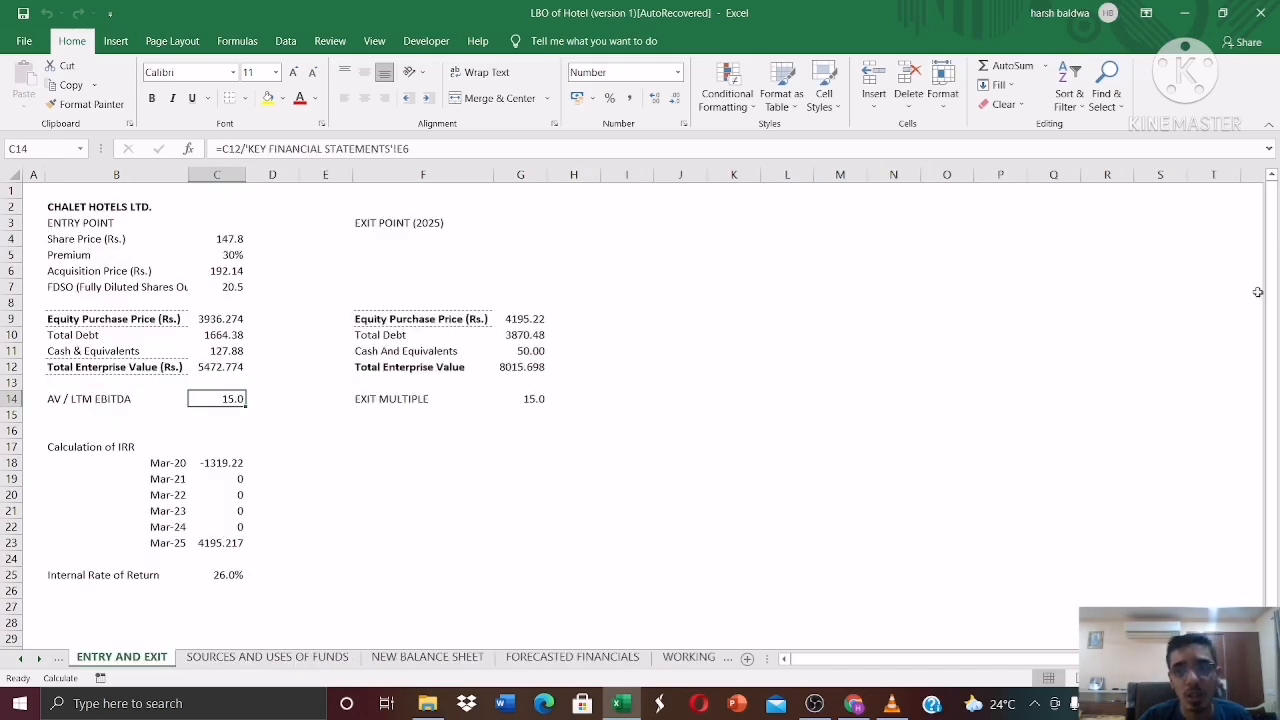
left_click(522, 316)
left_click(528, 366)
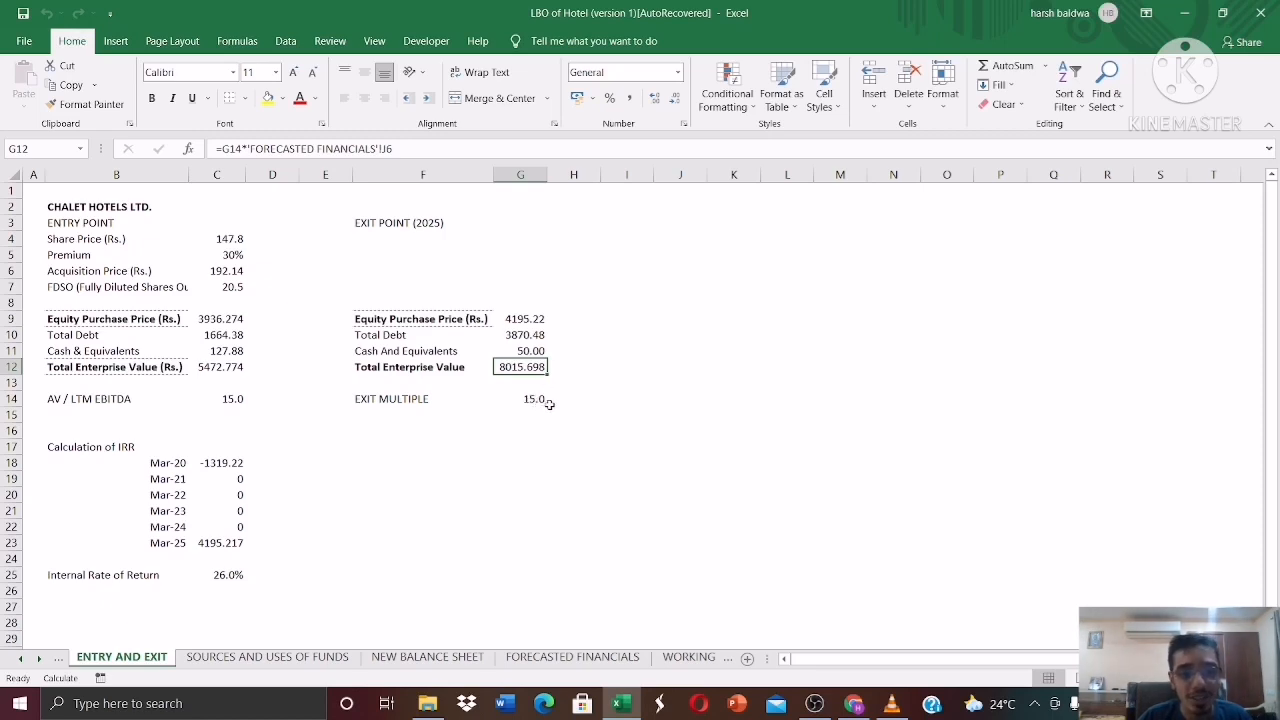
left_click(516, 401)
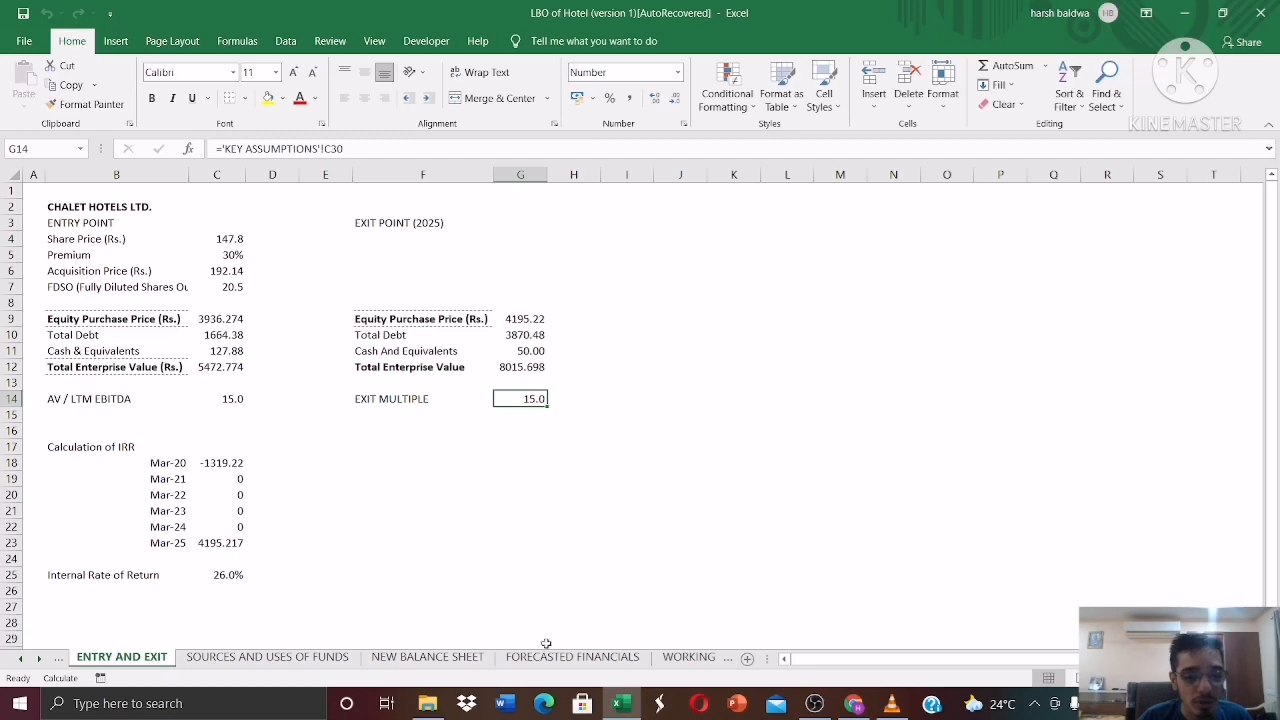
Trace the exit Total Enterprise Value in G12 to the Mar-25E EBITDA in J6 of FORECASTED FINANCIALS.
left_click(586, 670)
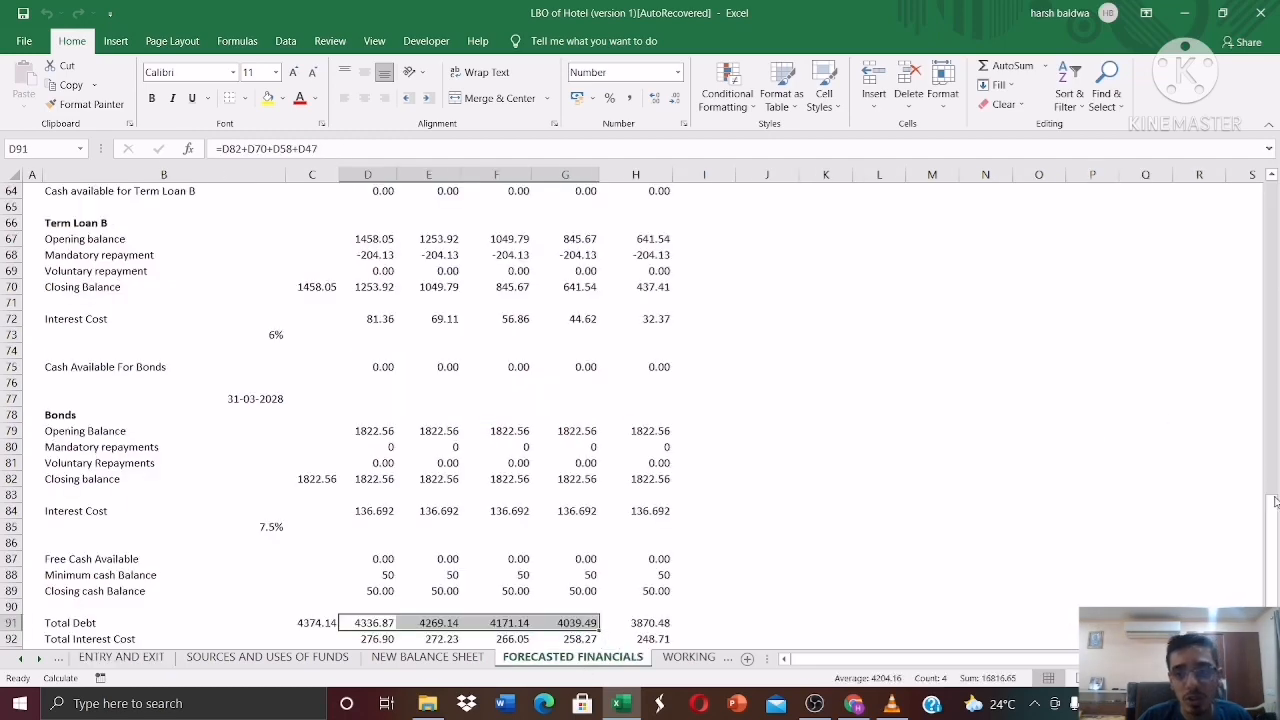
left_click_drag(1271, 552, 1233, 163)
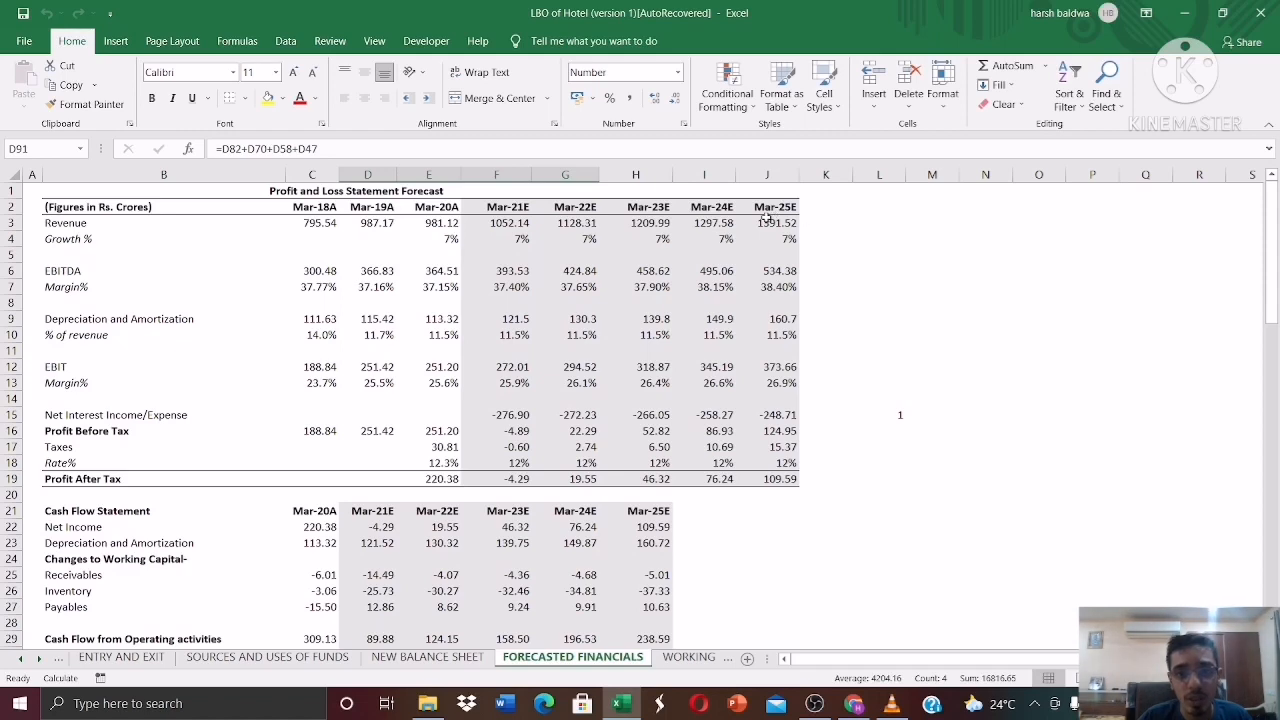
left_click(781, 271)
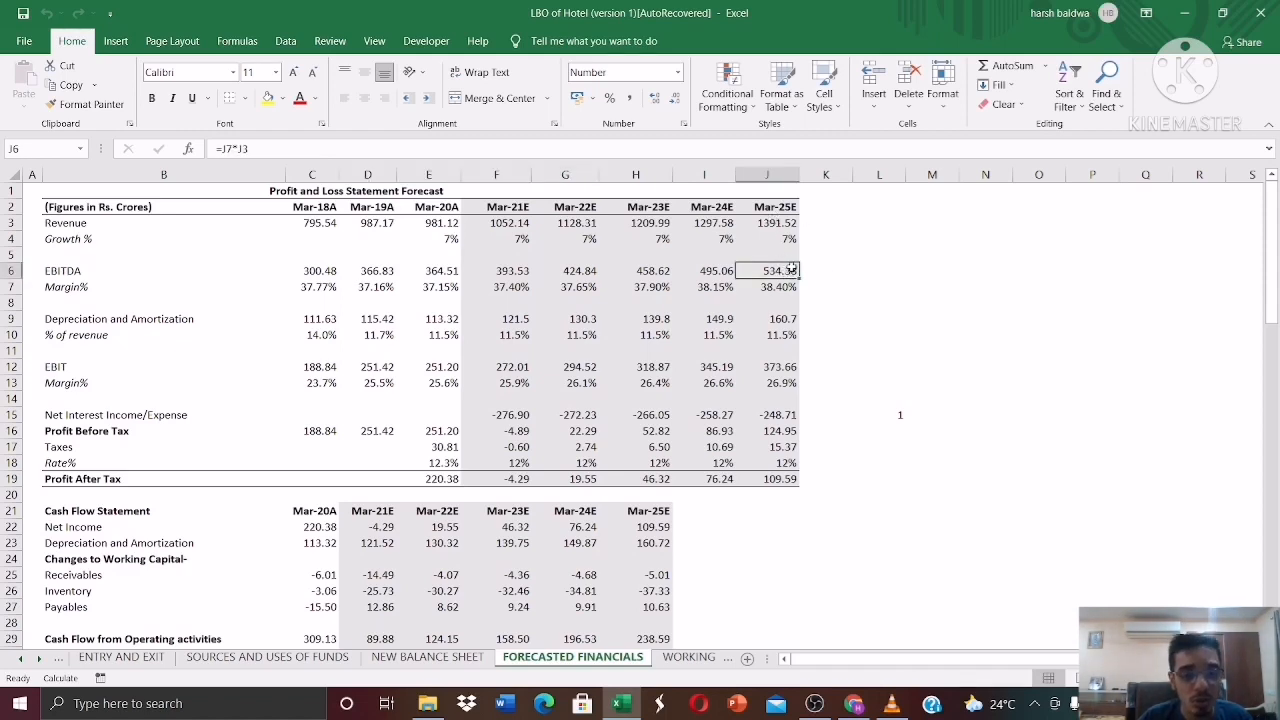
left_click(111, 658)
left_click(515, 368)
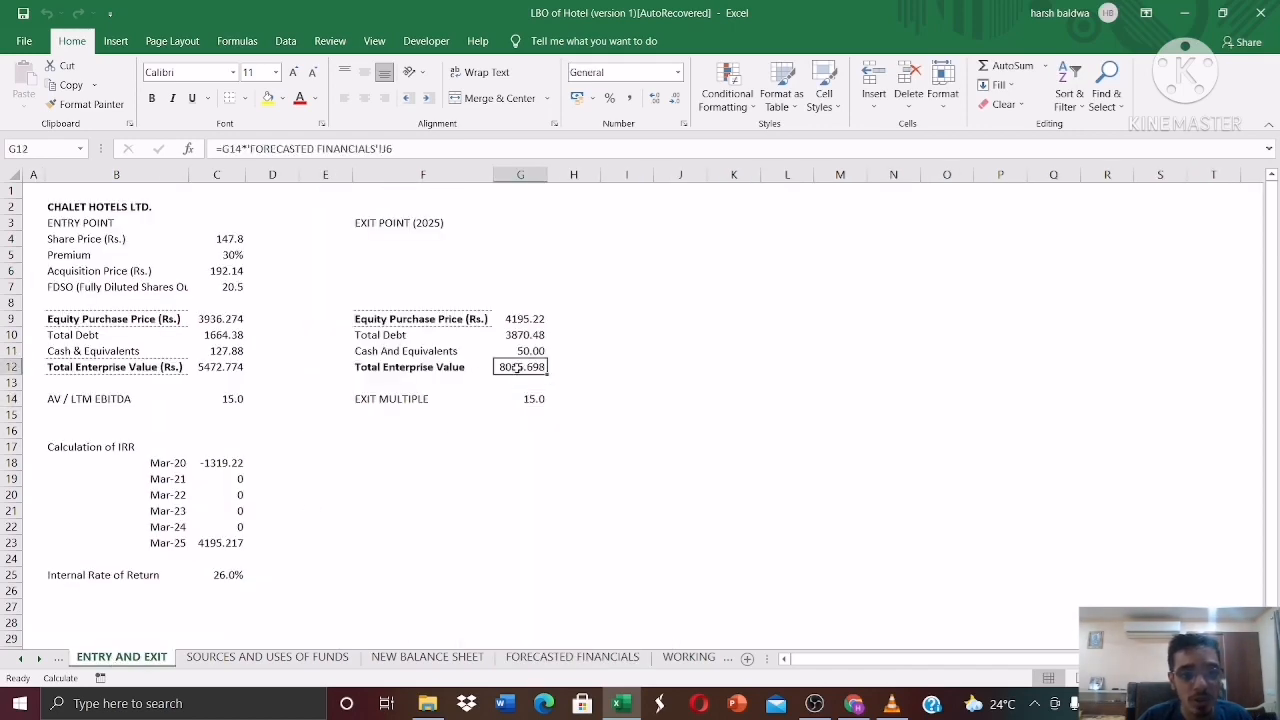
Inspect the exit Cash And Equivalents in G11 and trace Total Debt in G10 to the Mar-25E Borrowings in H31 of FORECAST BALANCE SHEET.
left_click(538, 351)
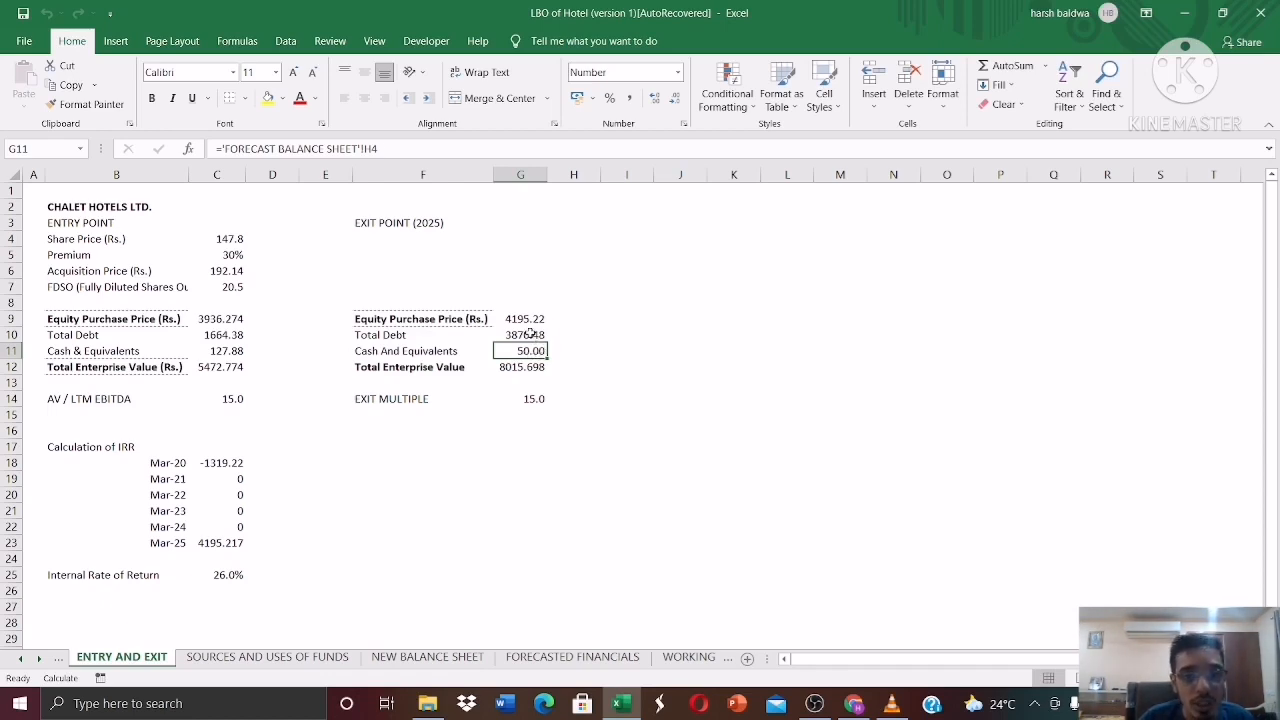
left_click(530, 334)
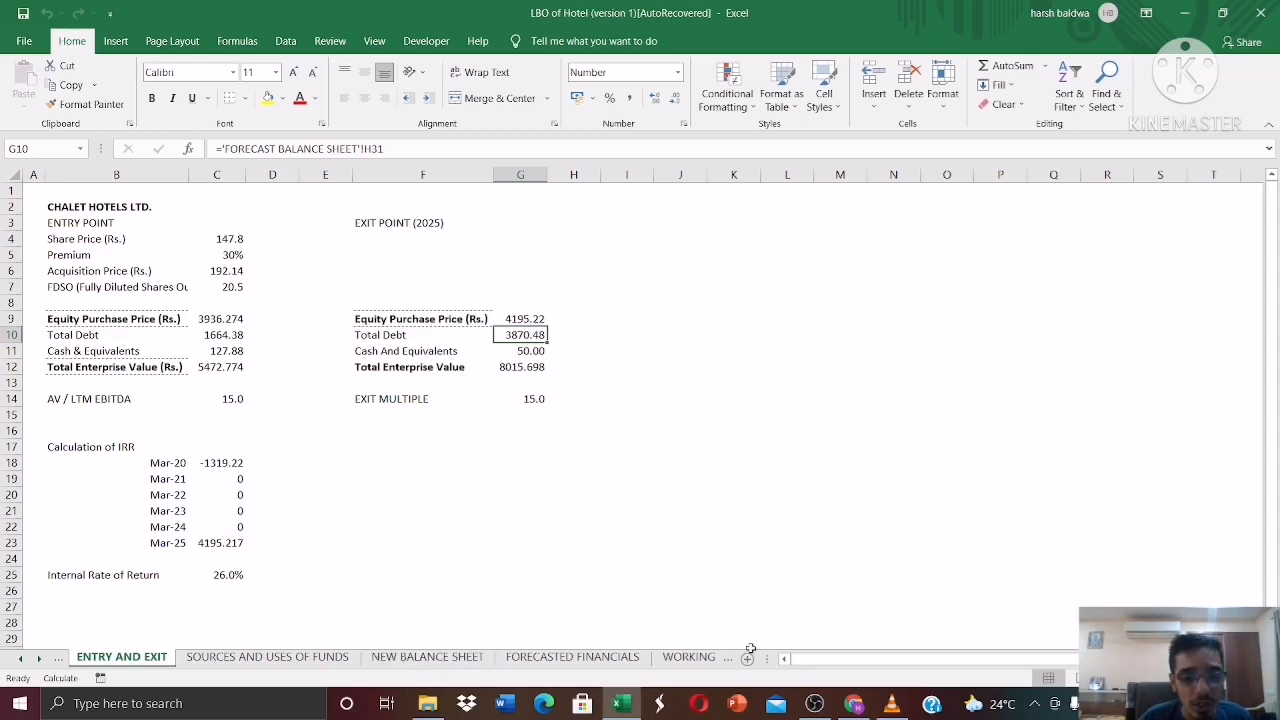
left_click(693, 665)
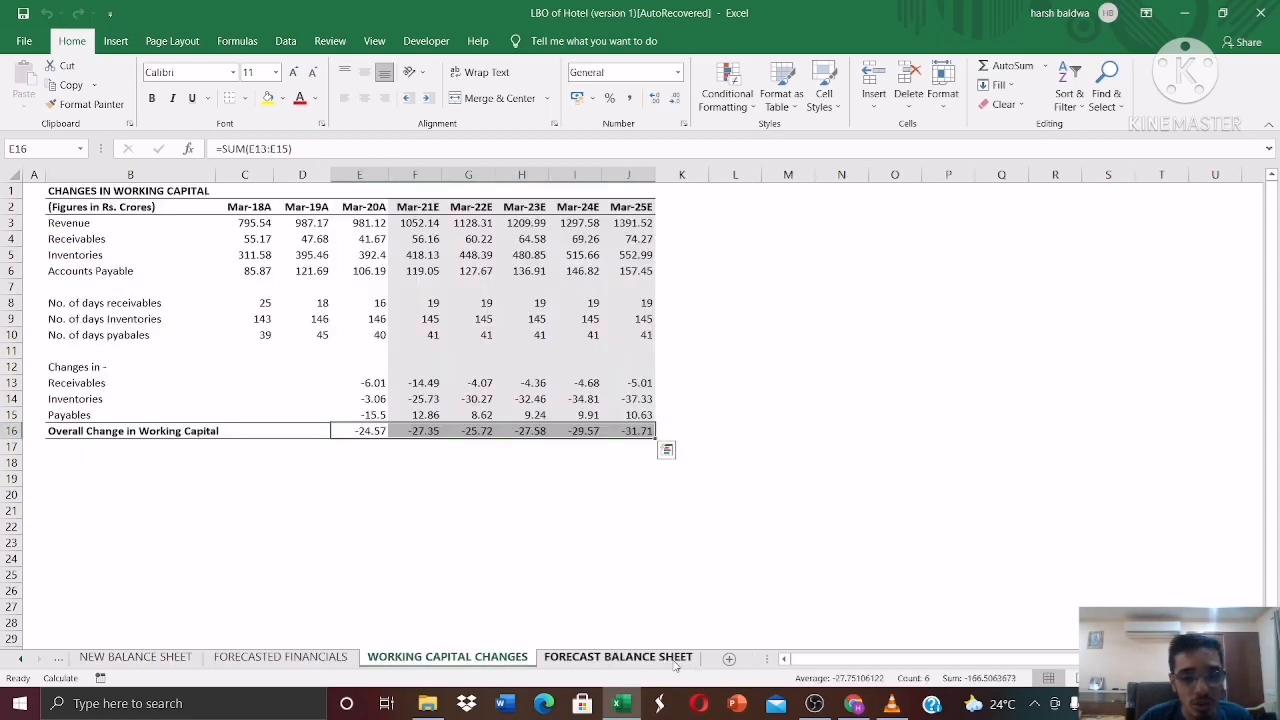
left_click(677, 665)
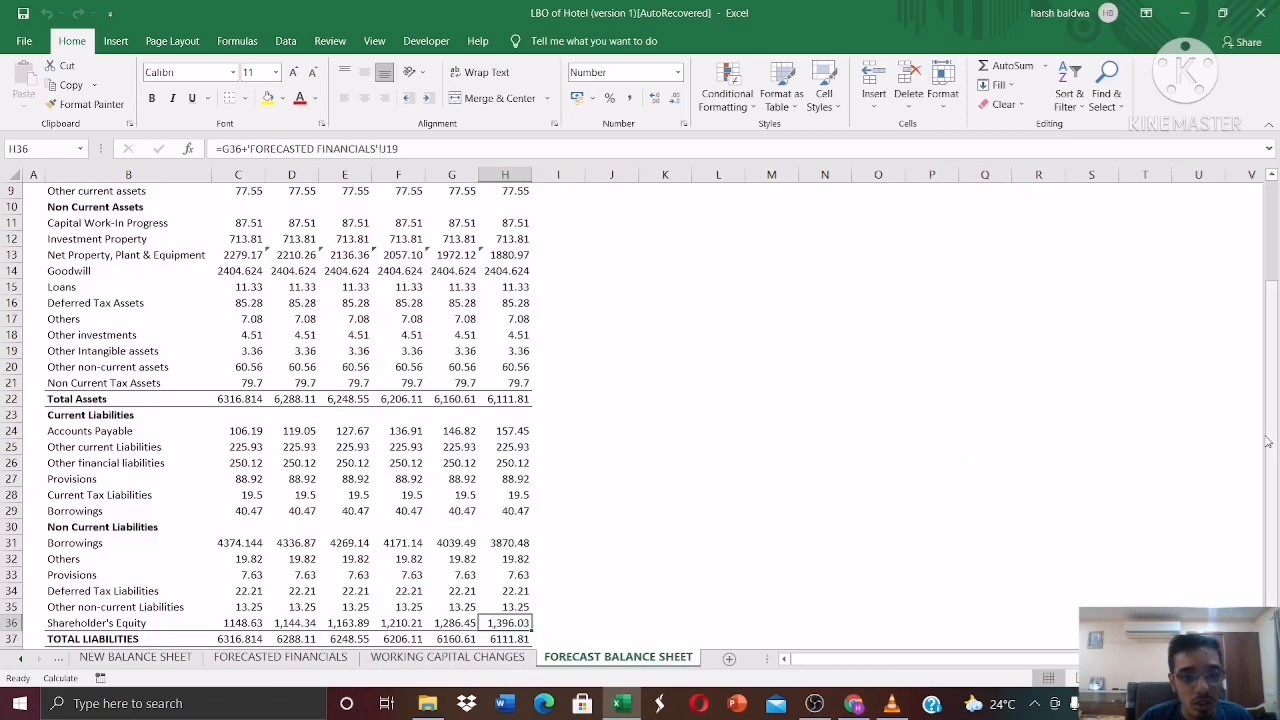
left_click_drag(1262, 440, 1268, 443)
left_click(522, 558)
left_click(512, 543)
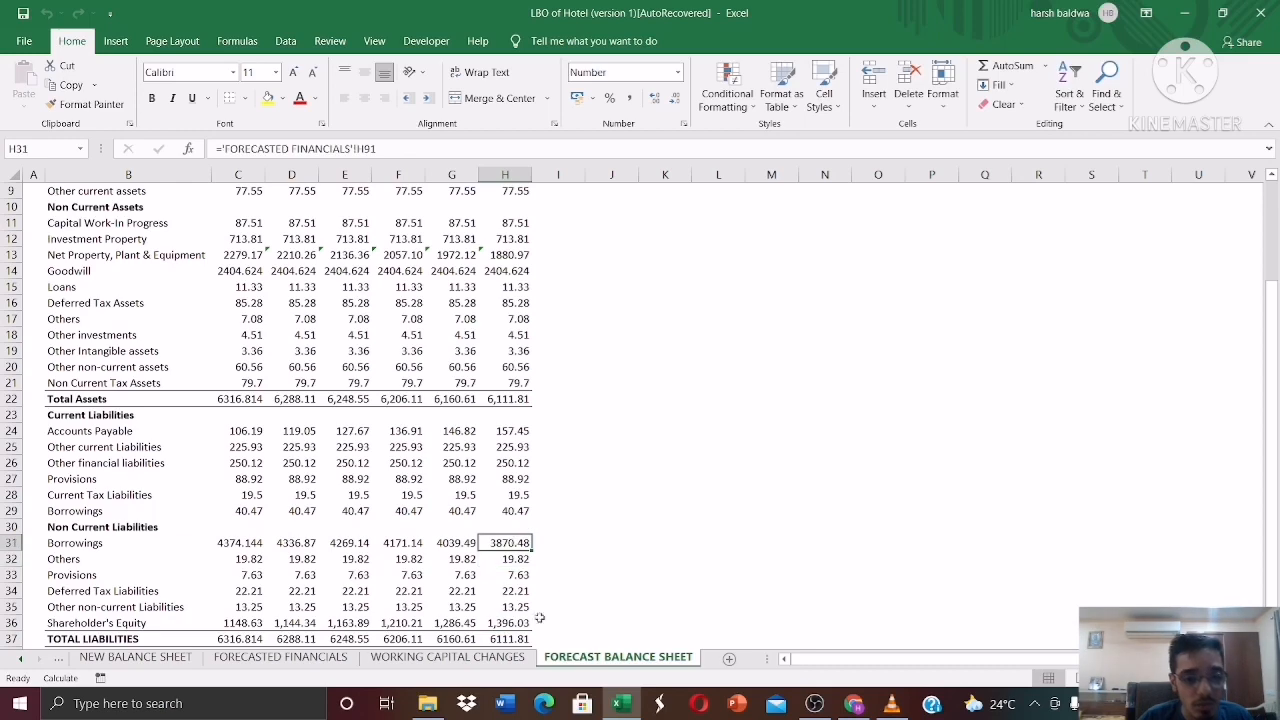
Return to ENTRY AND EXIT and relate the exit Equity Purchase Price in G9 to Total Enterprise Value in G12 and Total Debt in G10.
left_click(60, 659)
left_click(440, 657)
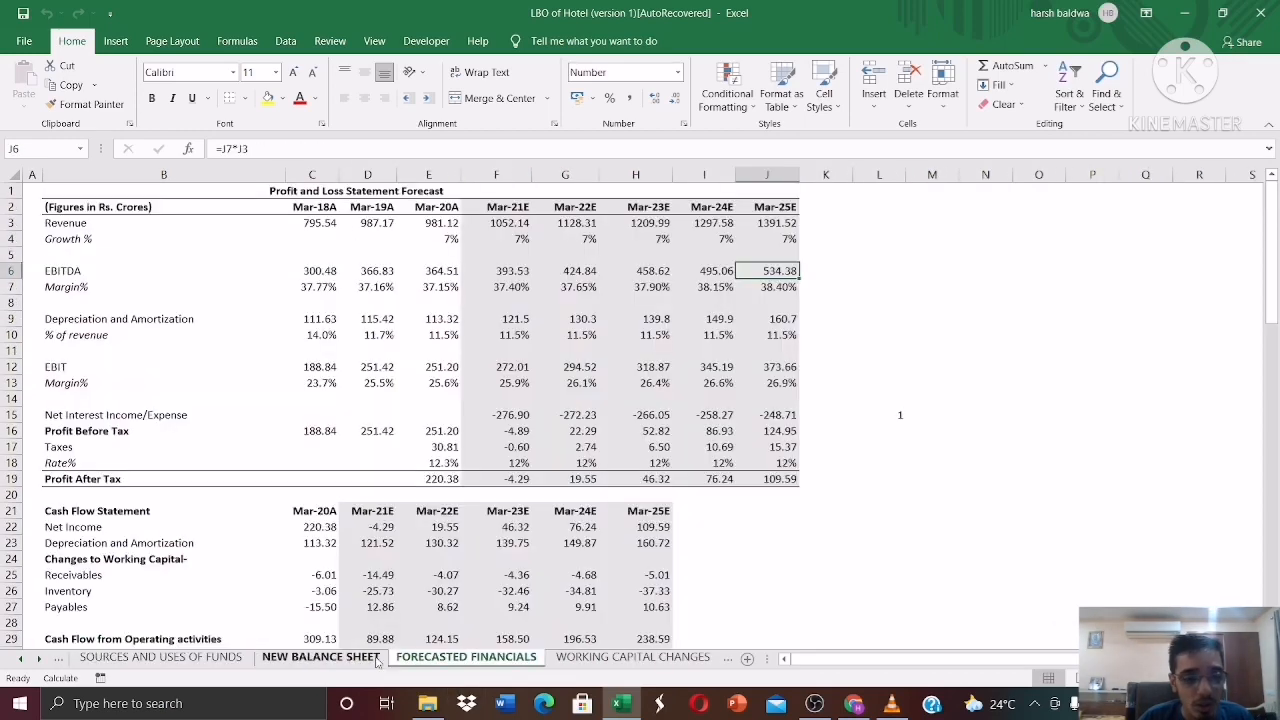
left_click(352, 660)
left_click(117, 660)
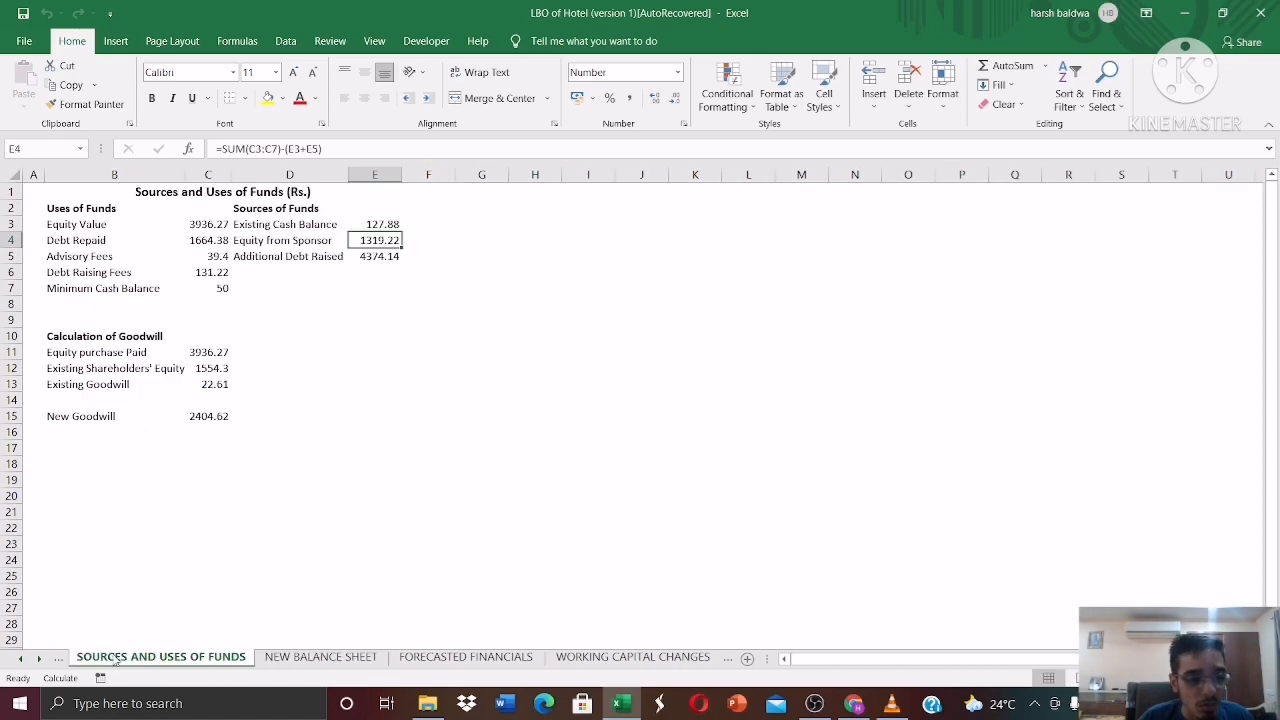
left_click(61, 660)
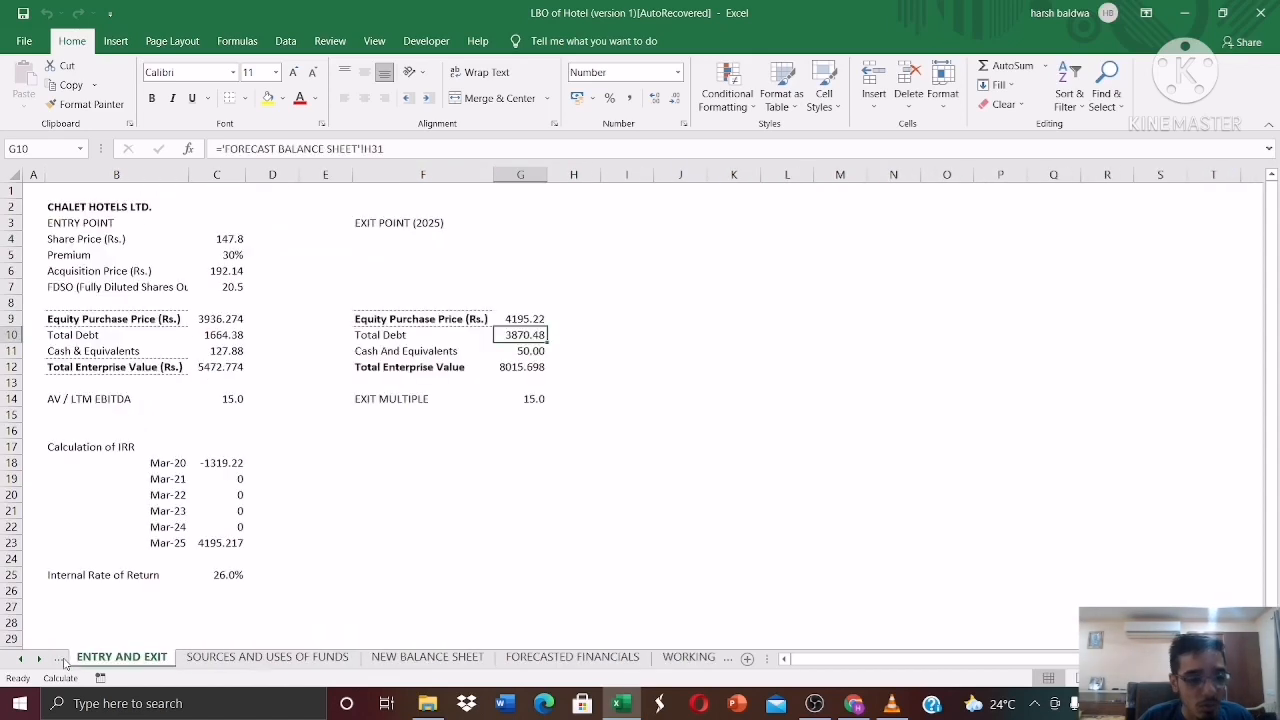
left_click(525, 318)
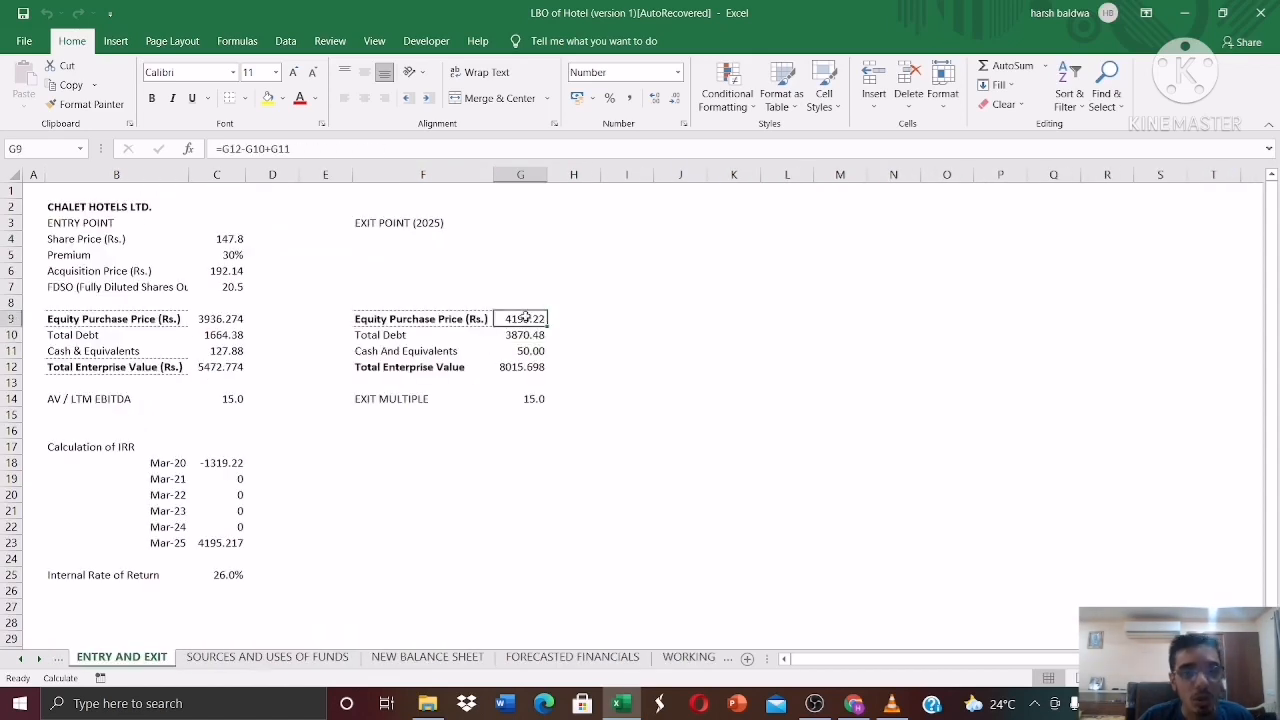
left_click(535, 369)
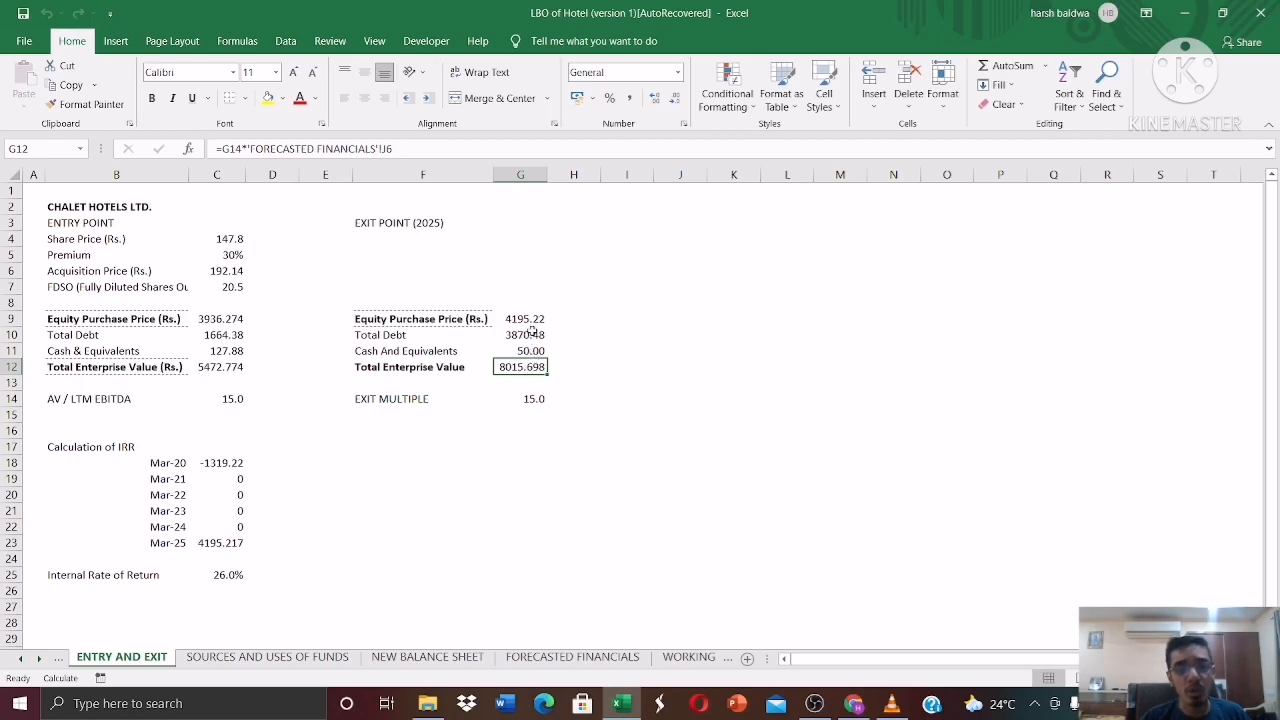
left_click(533, 333)
left_click(533, 319)
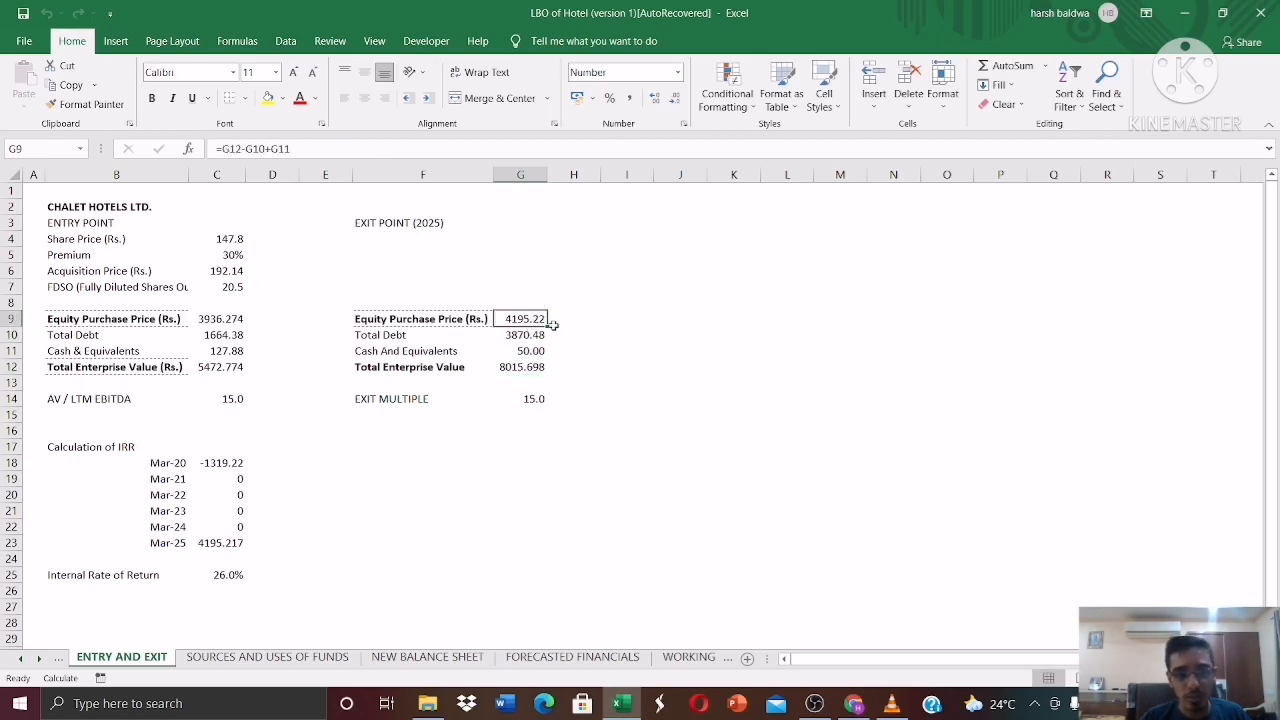
Compare the entry Equity Purchase Price in C9 with the exit Equity Purchase Price in G9.
left_click_drag(1277, 281, 1277, 294)
left_click(222, 304)
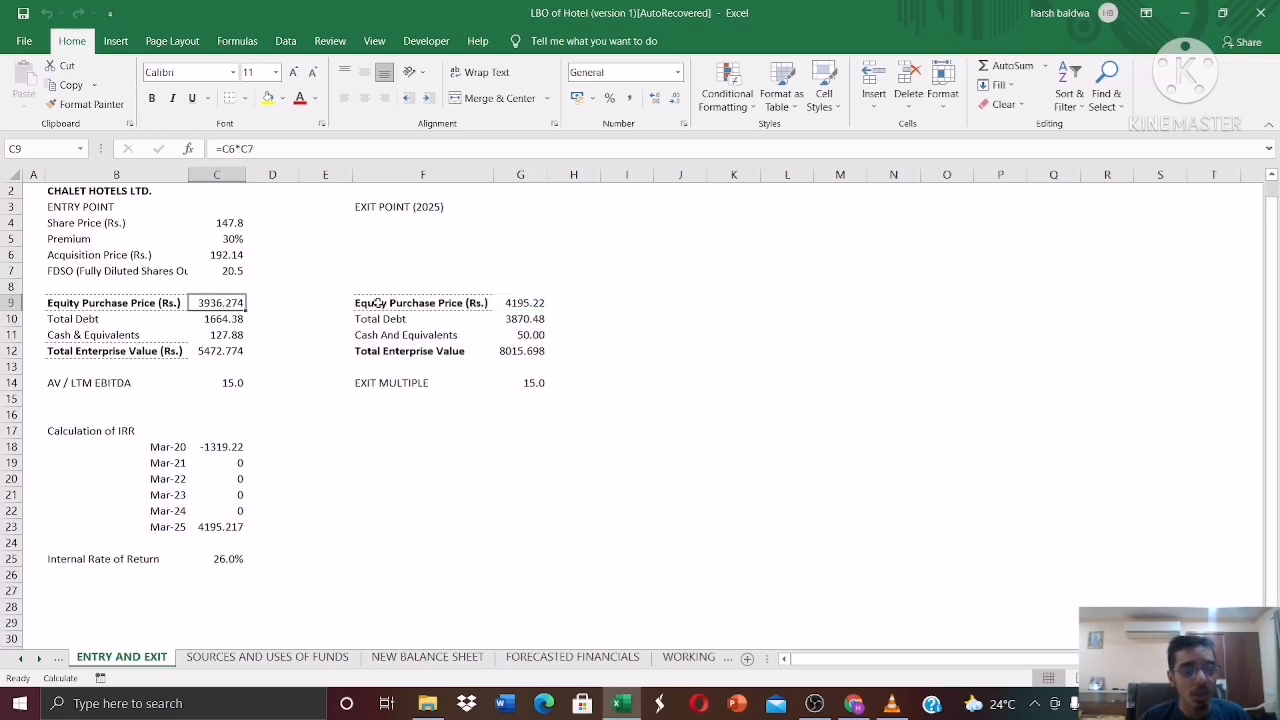
left_click(516, 302)
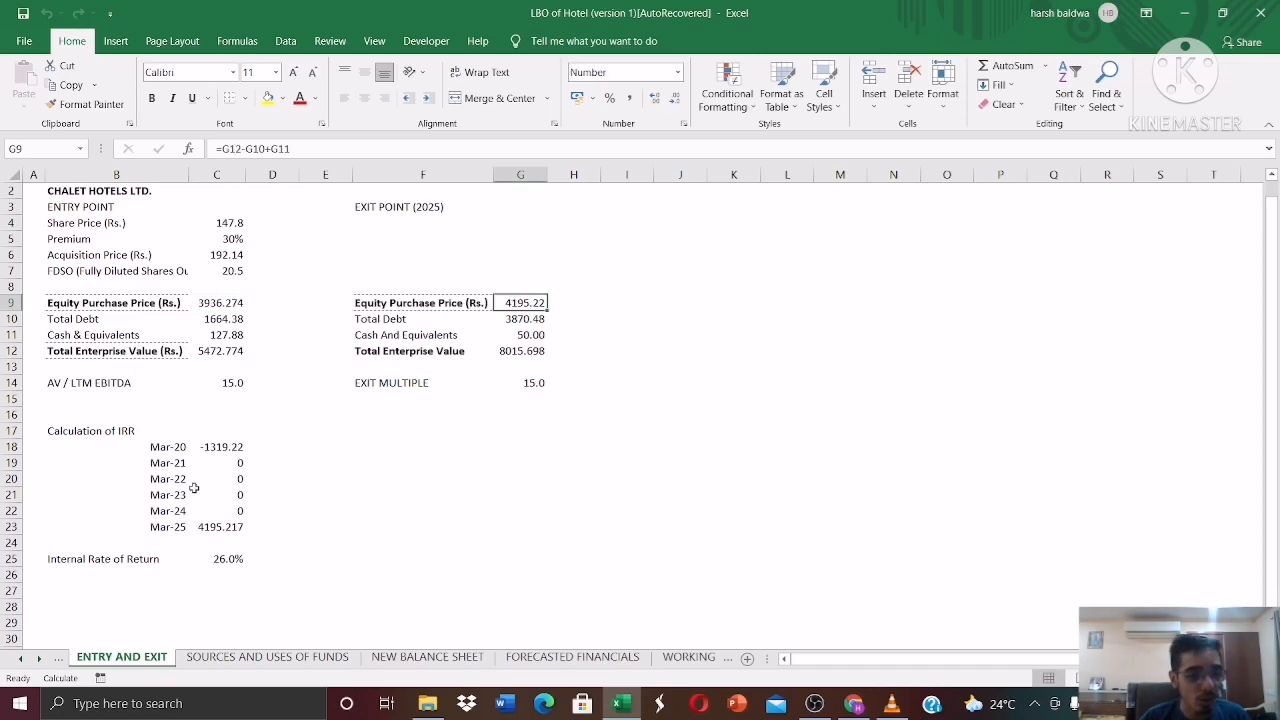
Examine the IRR cash flows from Mar-20 to Mar-25 in C18:C23, including the Mar-25 exit formula in C23.
left_click_drag(212, 447, 188, 530)
left_click(220, 447)
left_click_drag(225, 477, 235, 528)
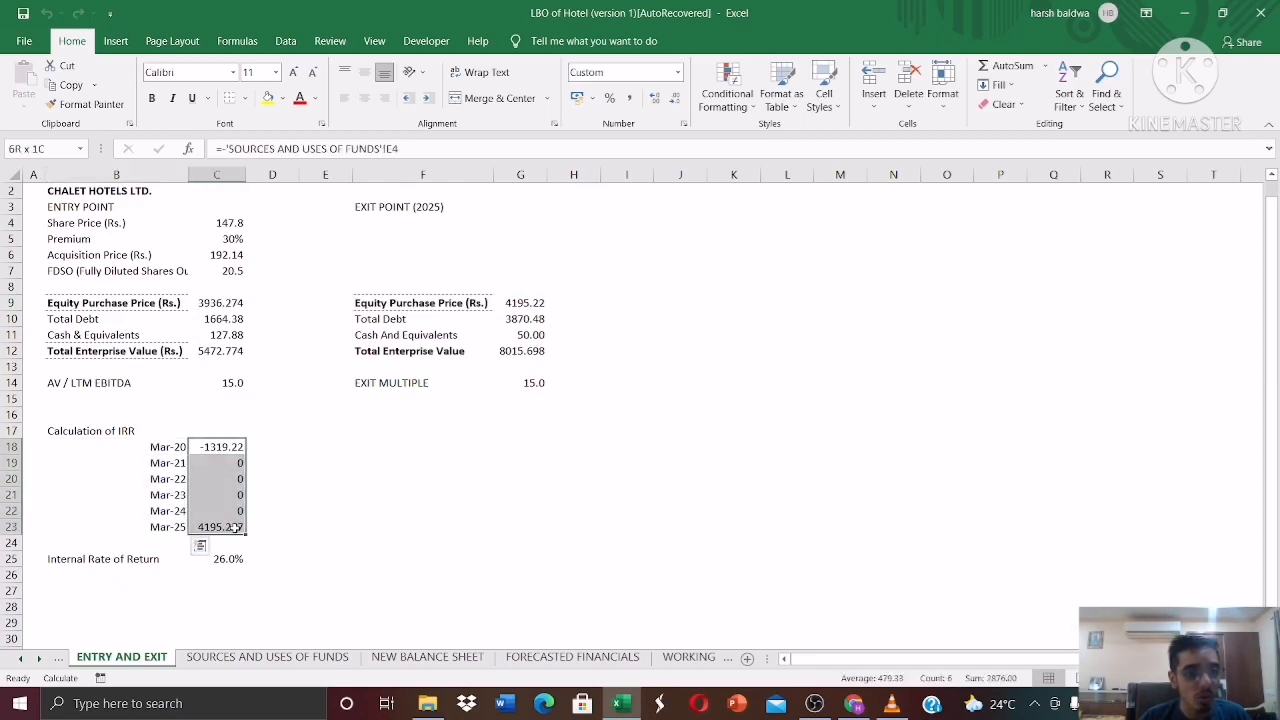
left_click(230, 527)
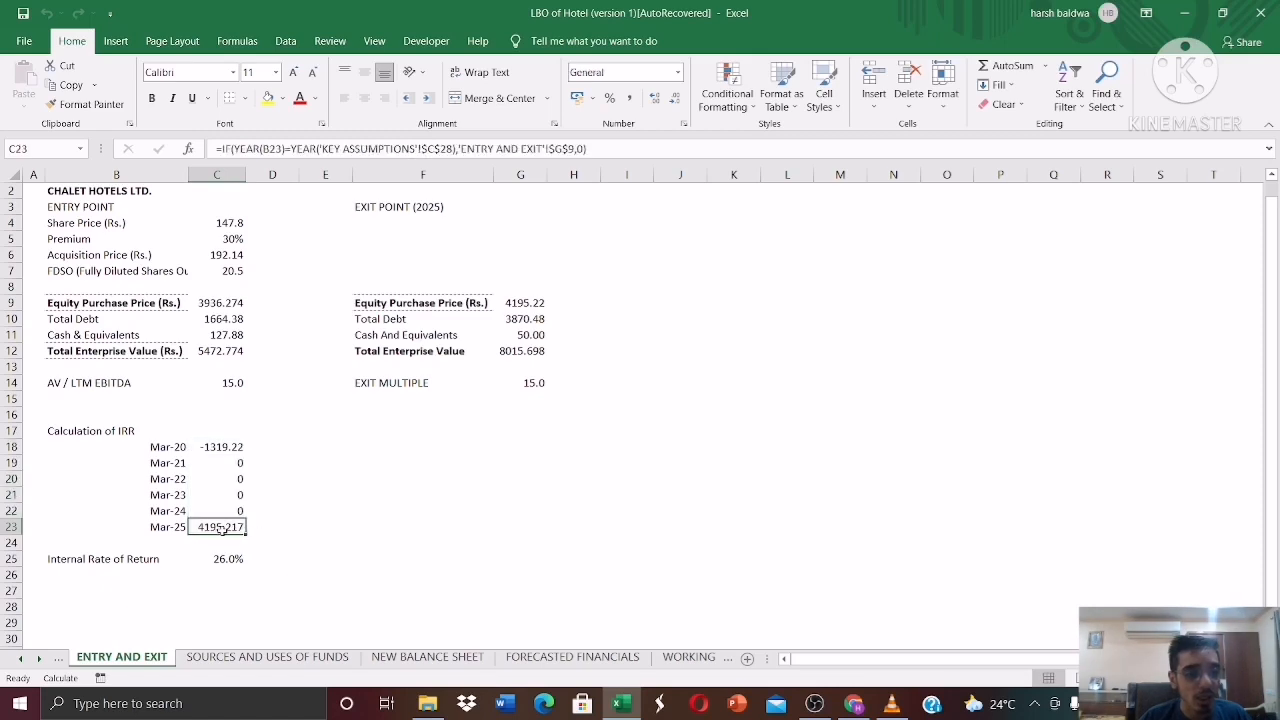
Inspect the Internal Rate of Return formula in C25 of ENTRY AND EXIT and bring up the IRR SENSITIVITY TABLE on KEY ASSUMPTIONS.
left_click(228, 556)
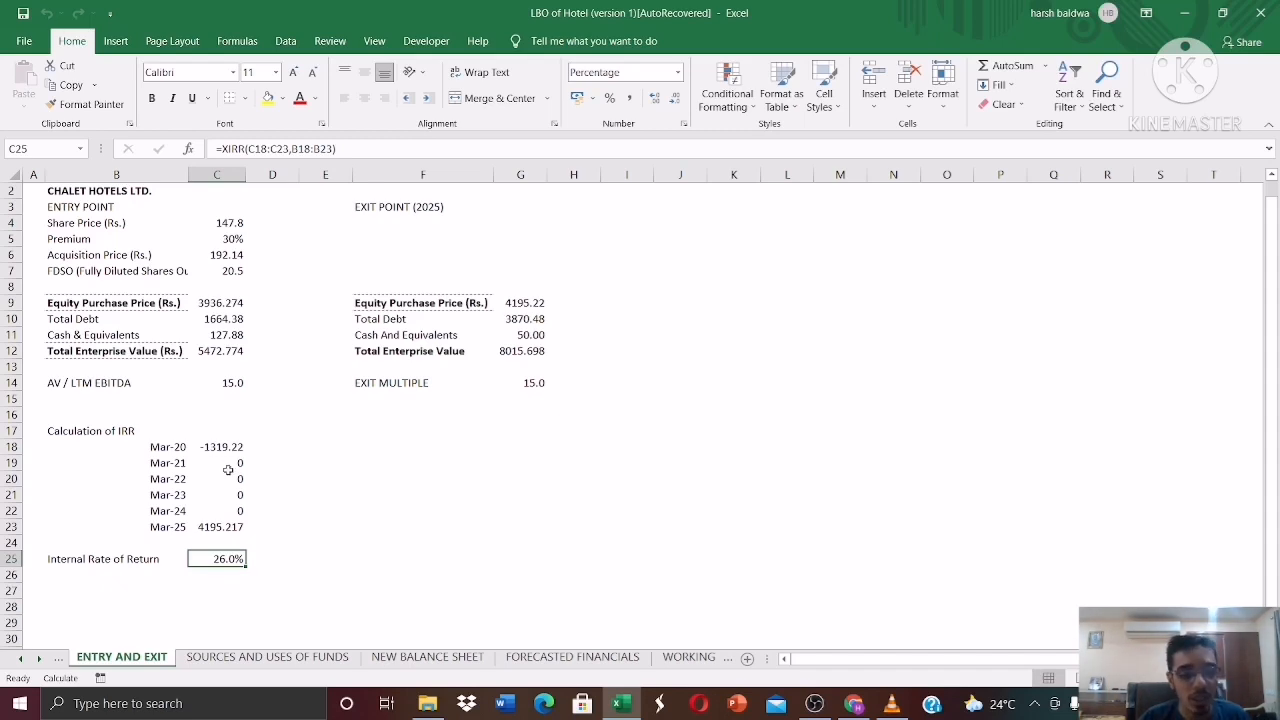
left_click(575, 658)
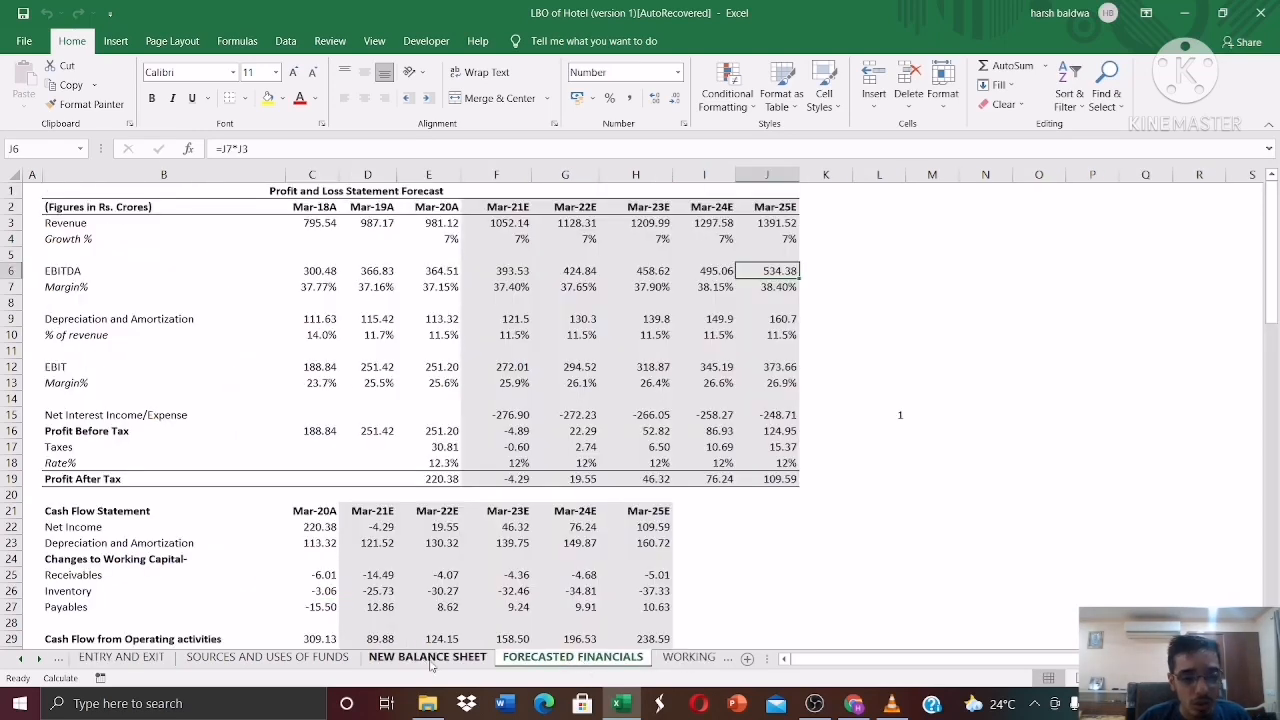
left_click(686, 660)
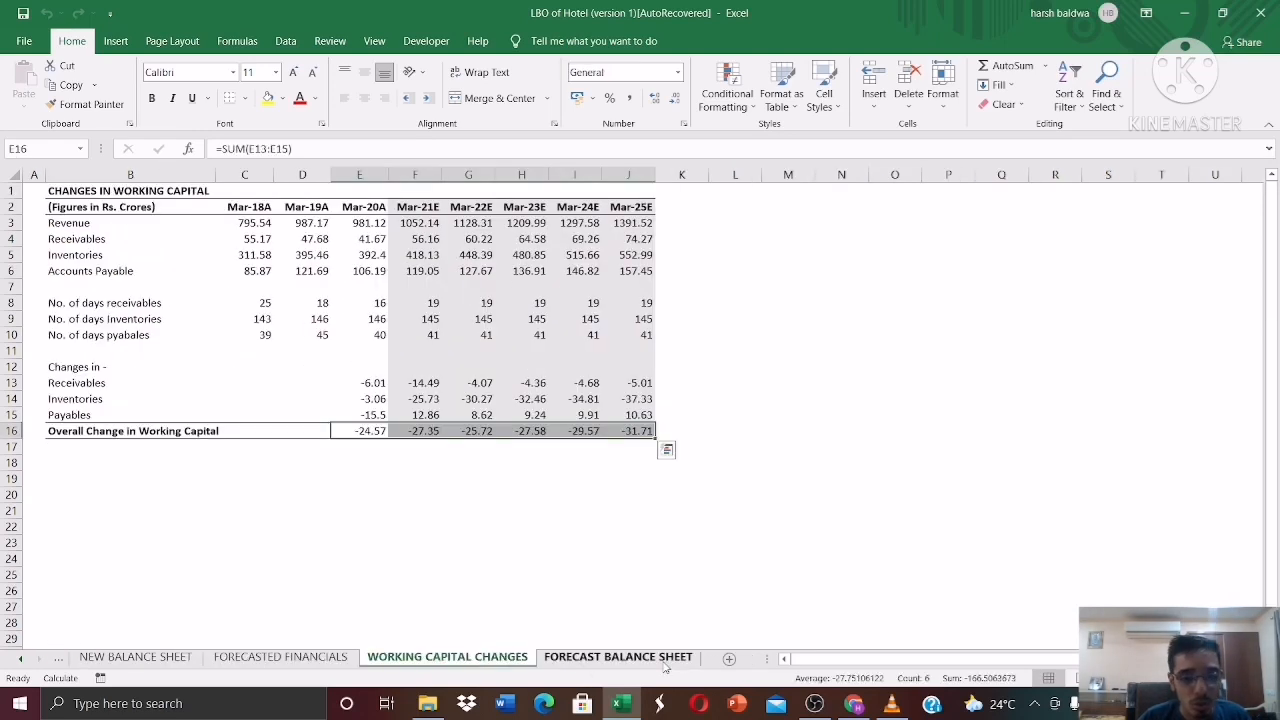
left_click(62, 660)
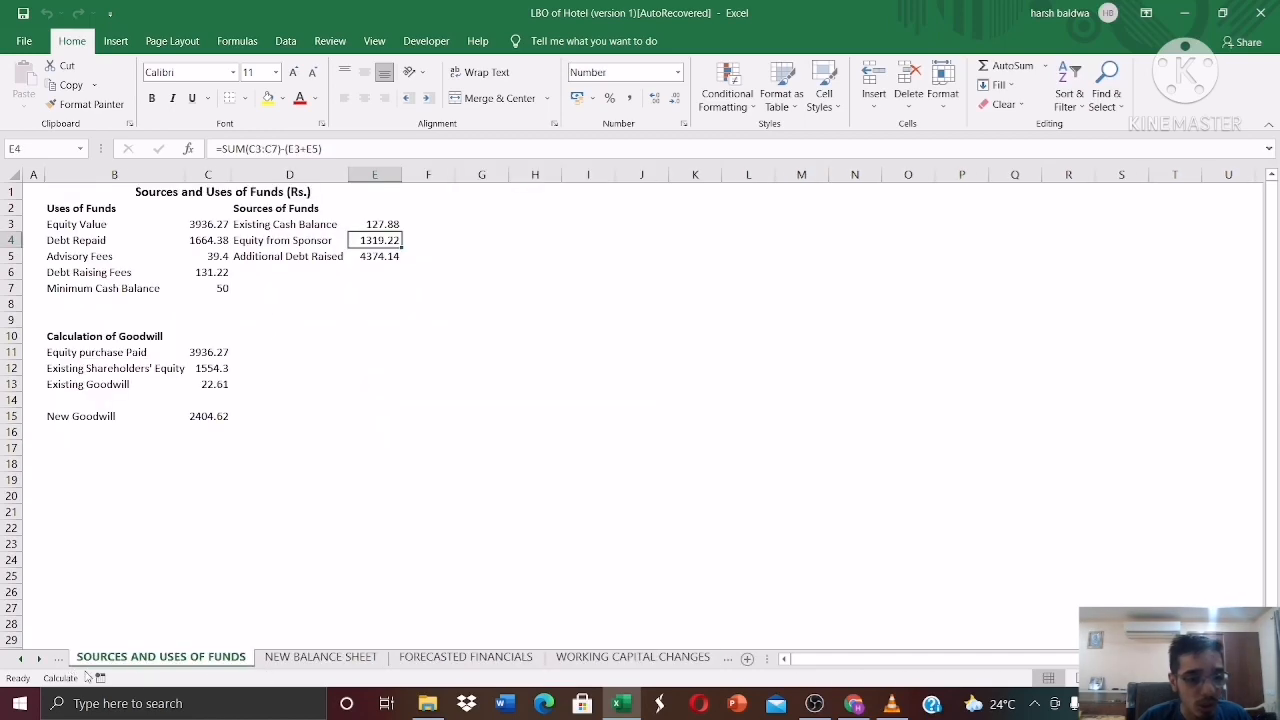
left_click(56, 664)
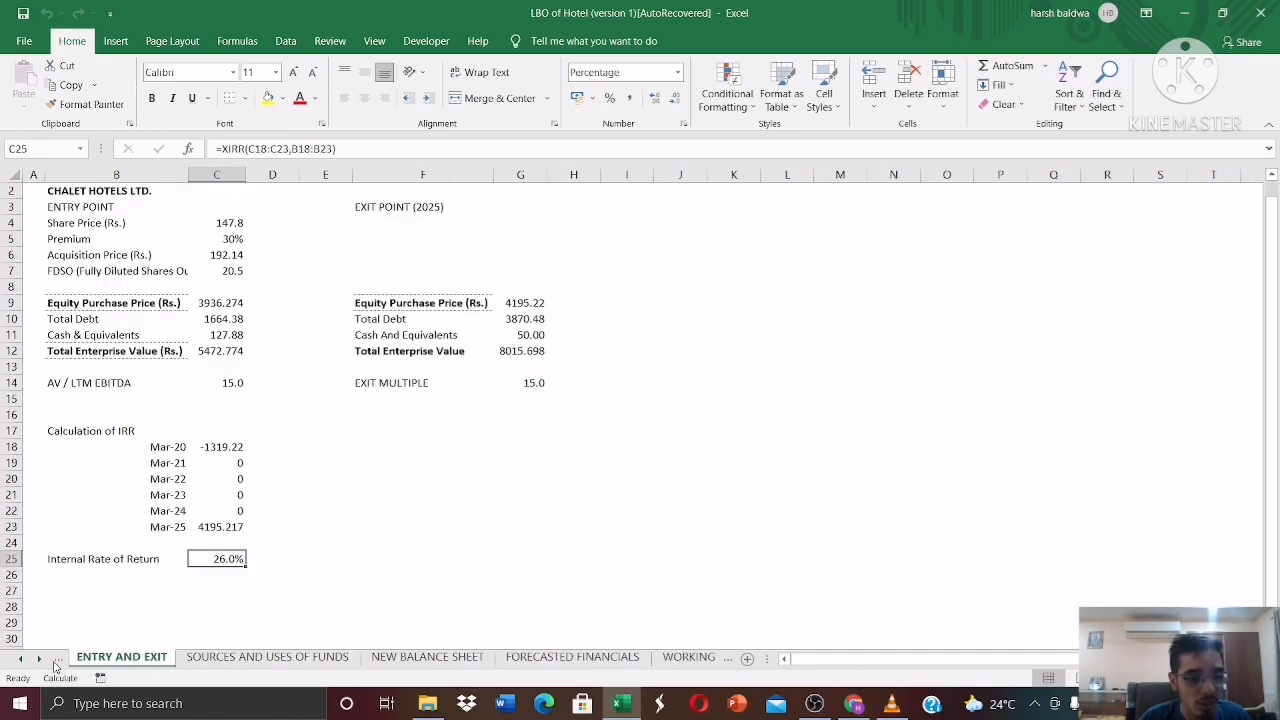
left_click(58, 664)
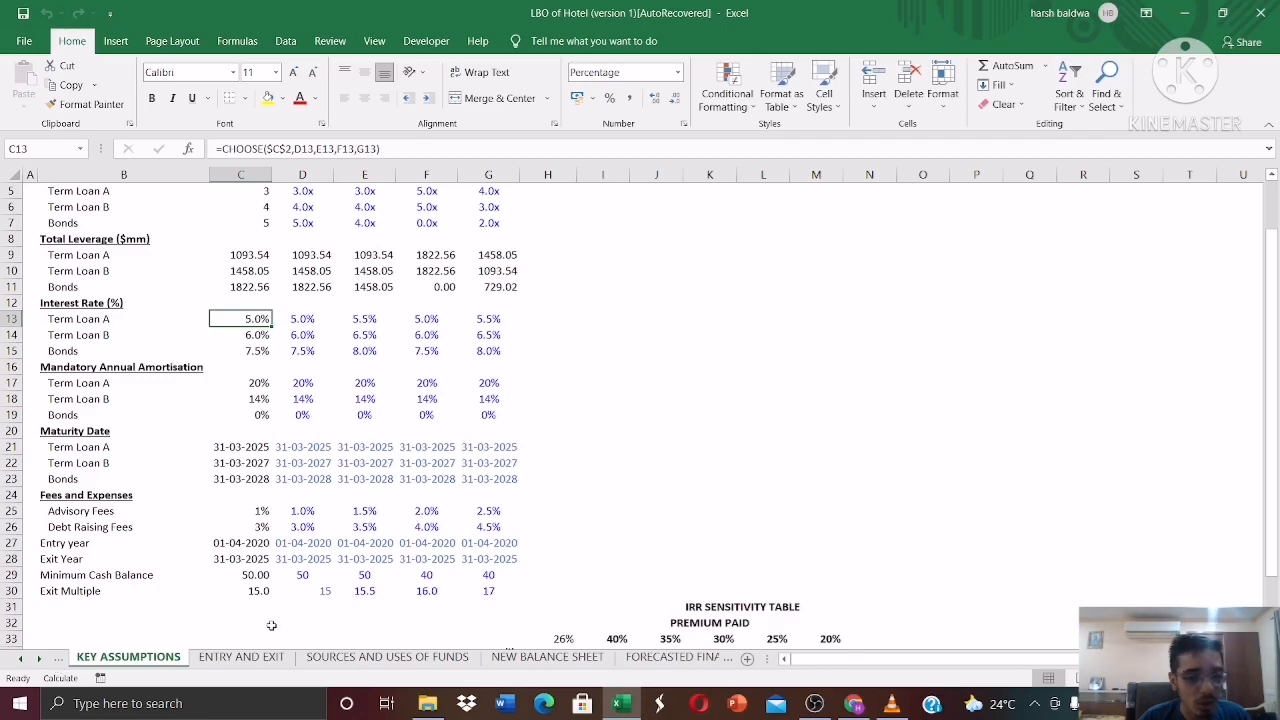
left_click_drag(1274, 440, 1276, 522)
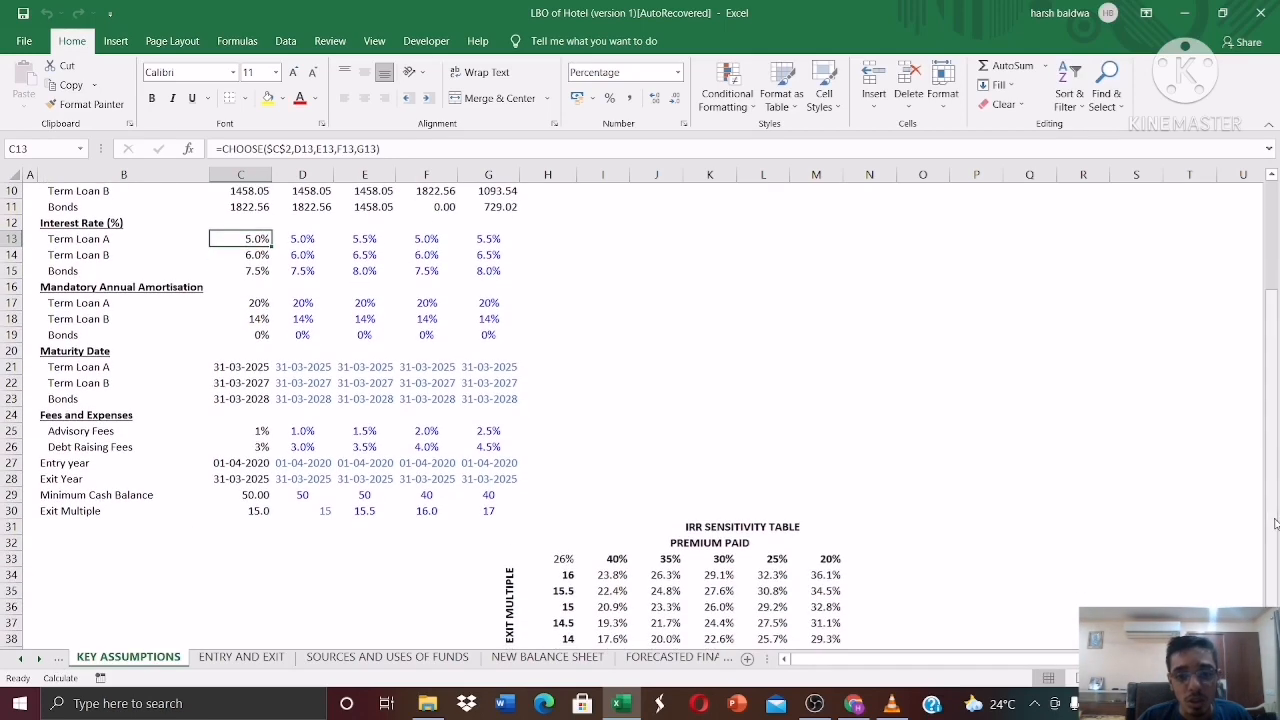
Examine the sensitivity table's Premium Paid headings in I33:M33 and Exit Multiple headings in H34:H38.
left_click(620, 560)
key("shift+Right")
key("shift+Right")
key("shift+Right")
key("shift+Right")
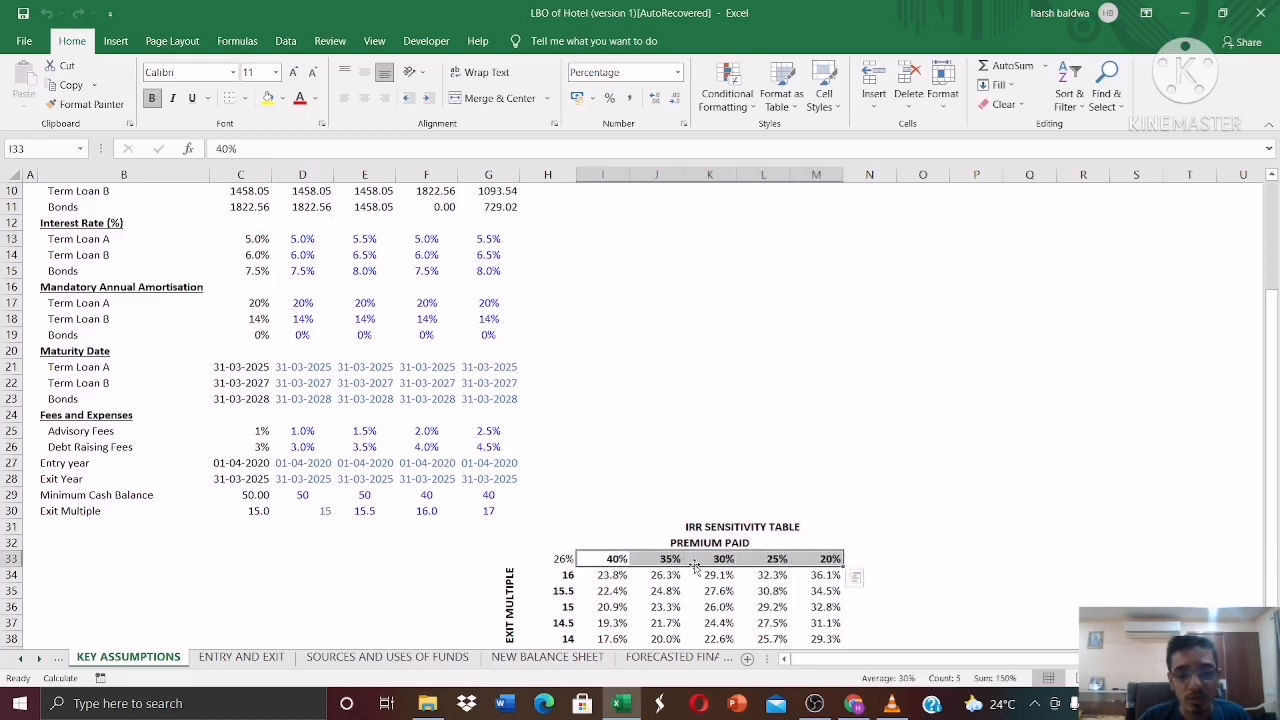
left_click_drag(567, 576, 567, 638)
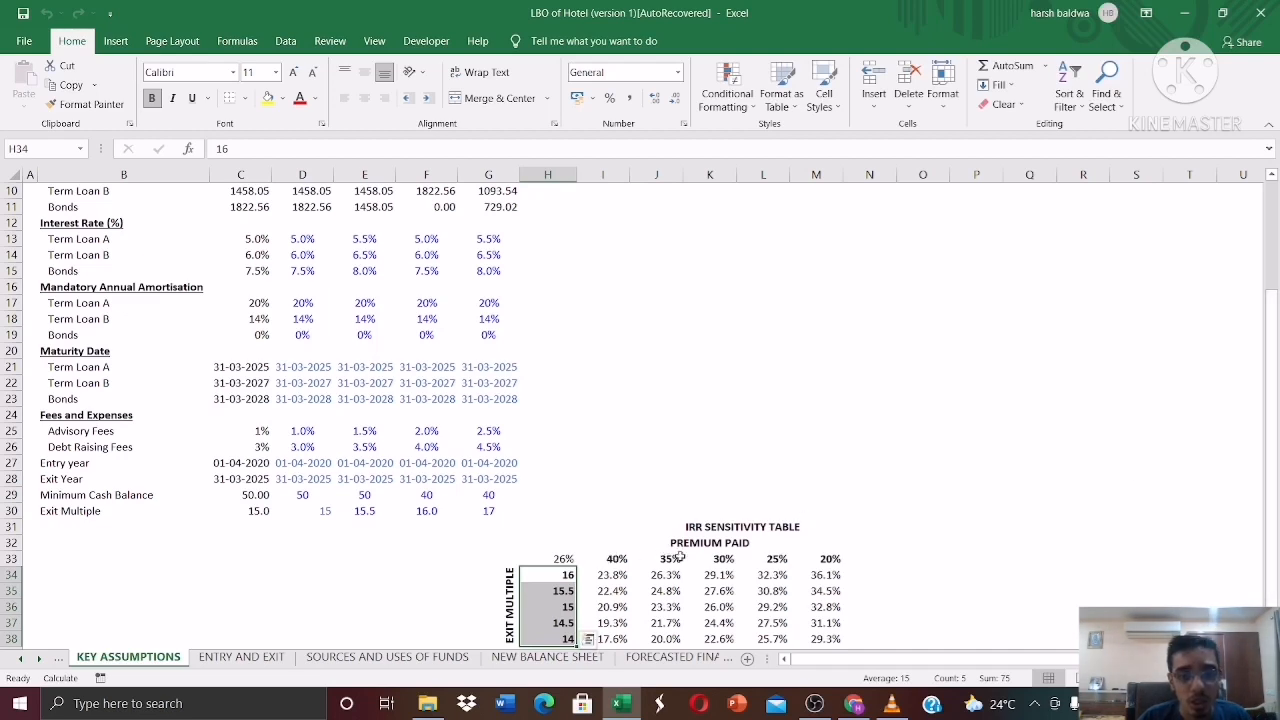
Inspect the TABLE formula in the sensitivity grid from I34 and view the What-If Analysis options, including Data Table, without applying any.
left_click(586, 588)
left_click(601, 576)
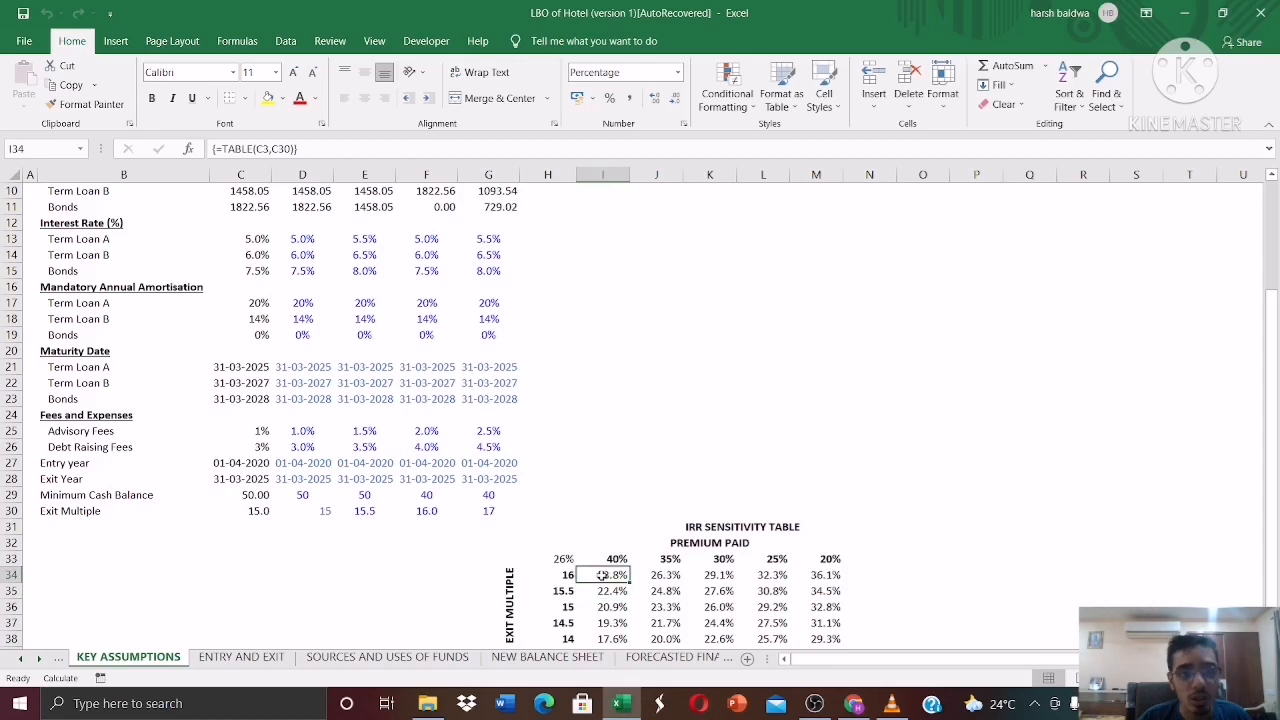
left_click(286, 40)
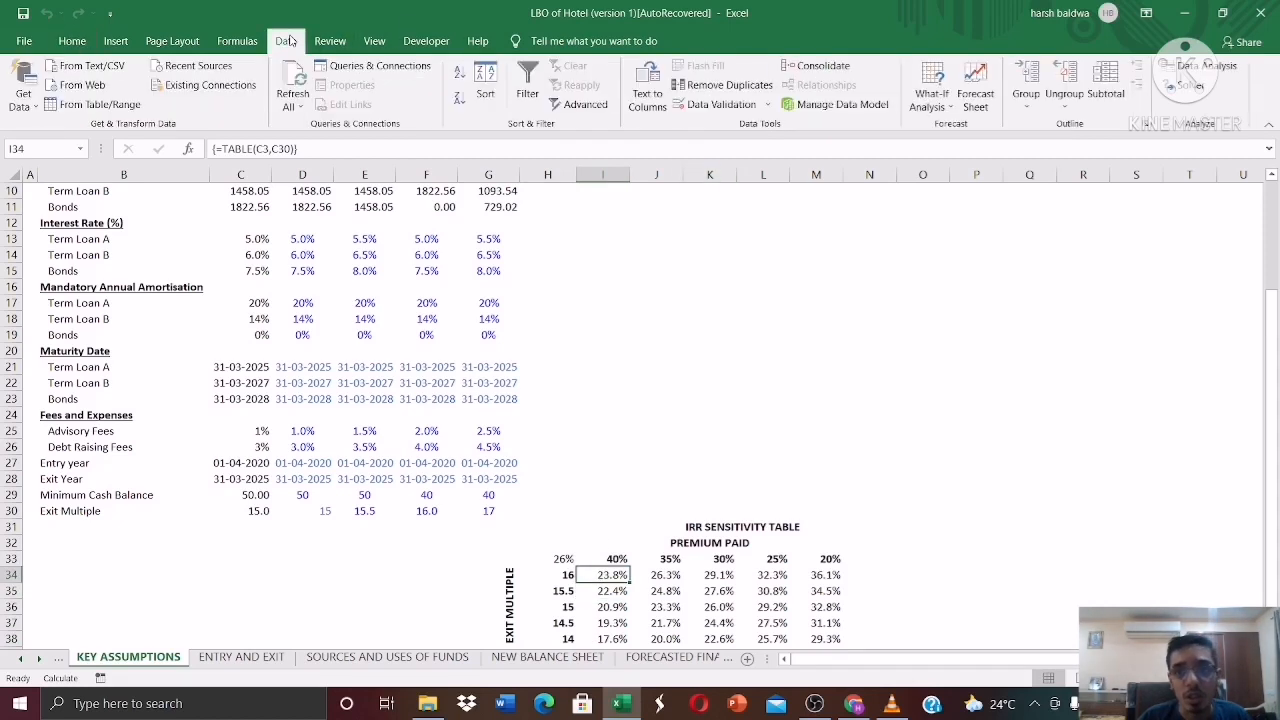
left_click(938, 108)
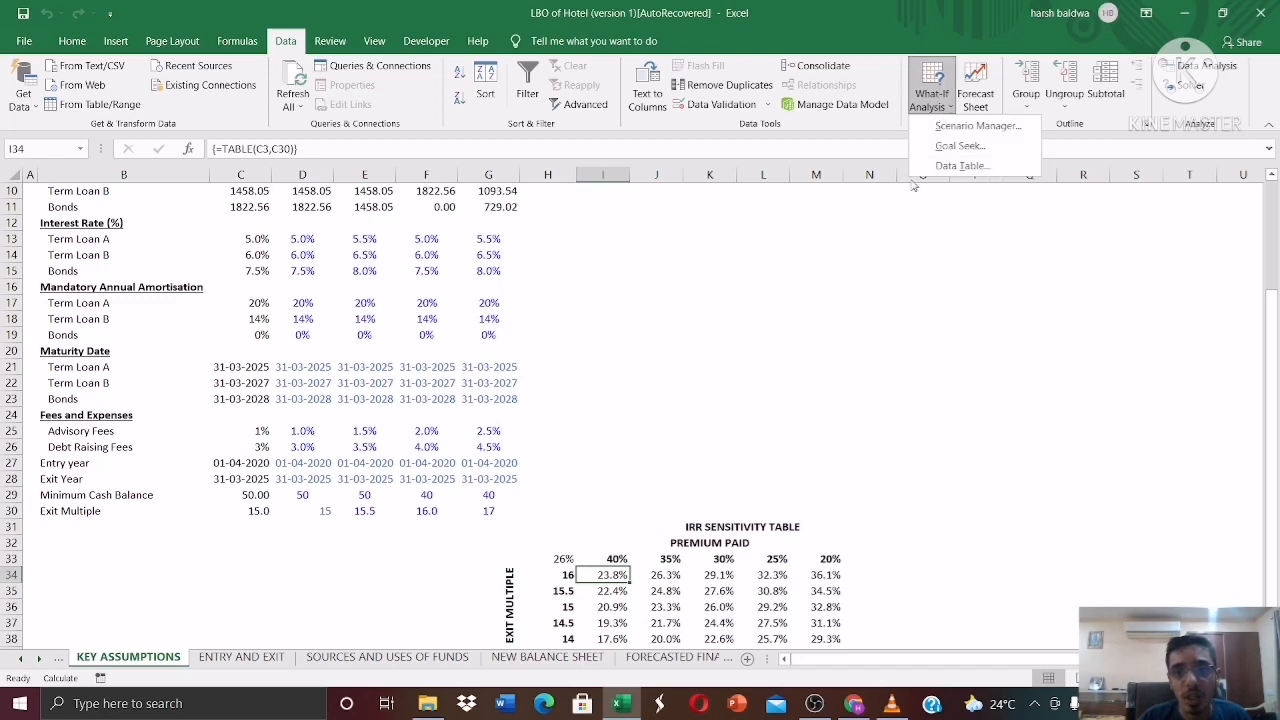
left_click(903, 316)
left_click_drag(608, 574, 733, 627)
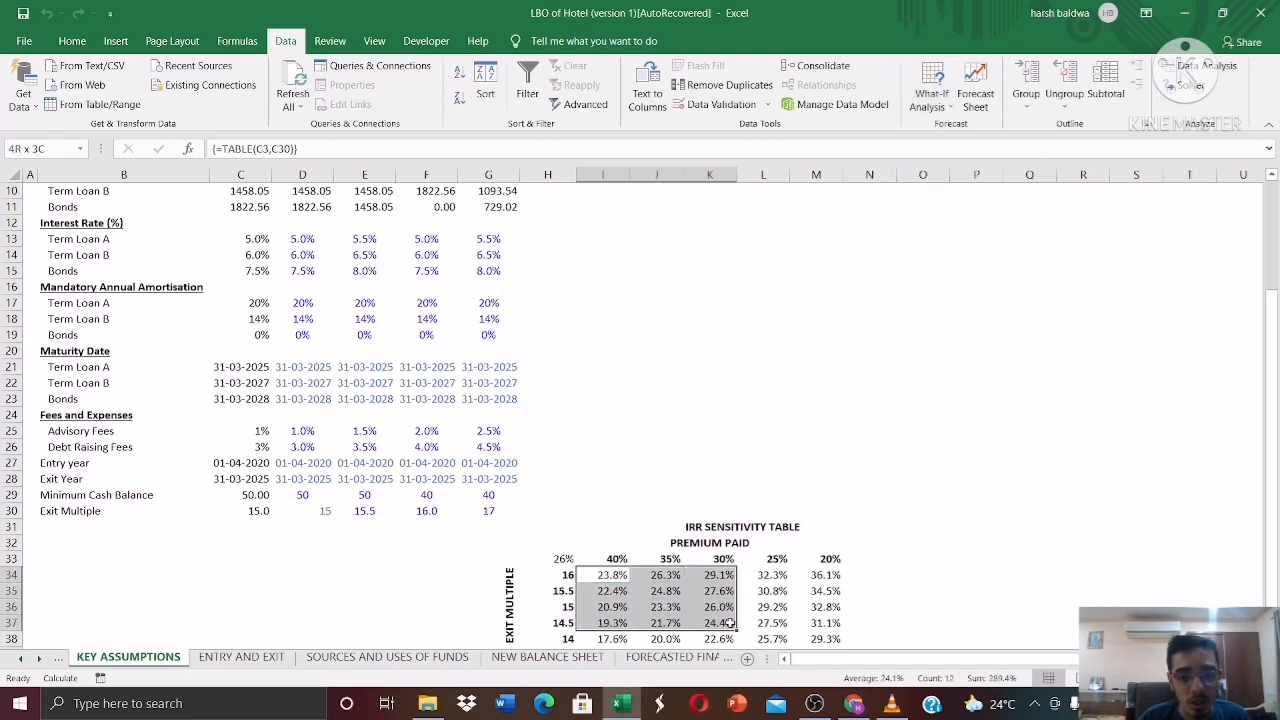
left_click(873, 593)
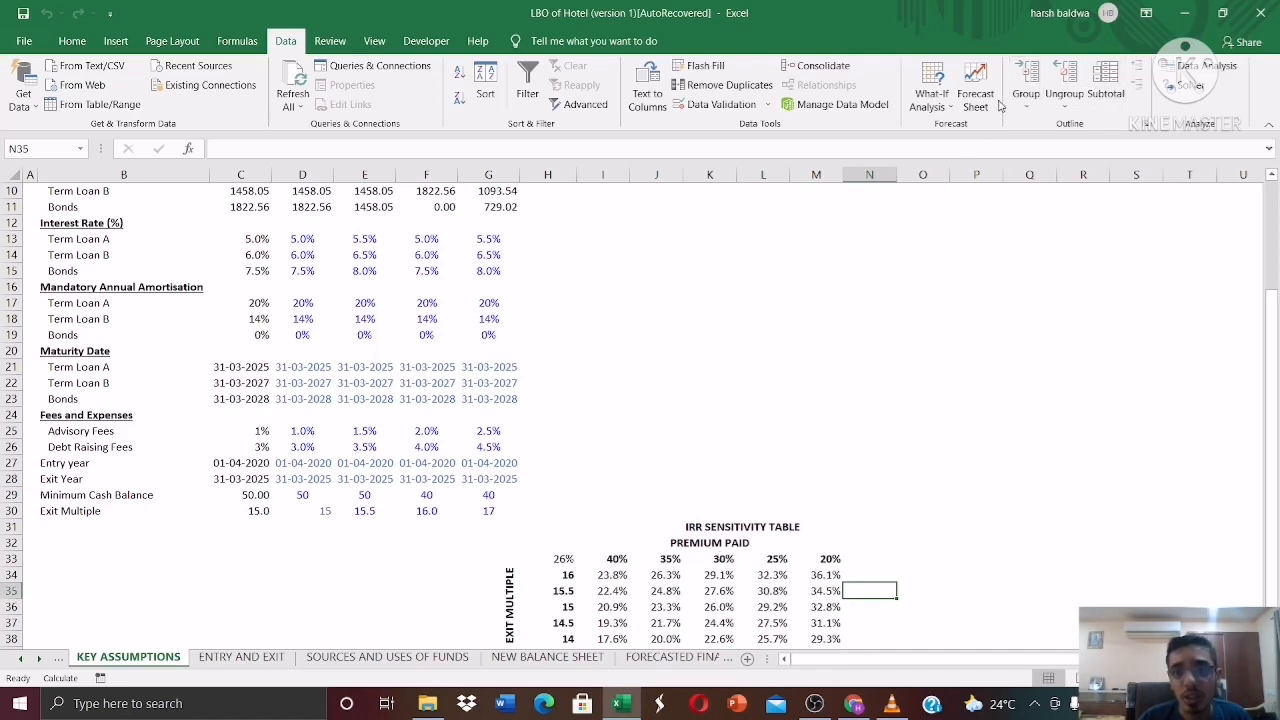
left_click(931, 112)
left_click(1012, 252)
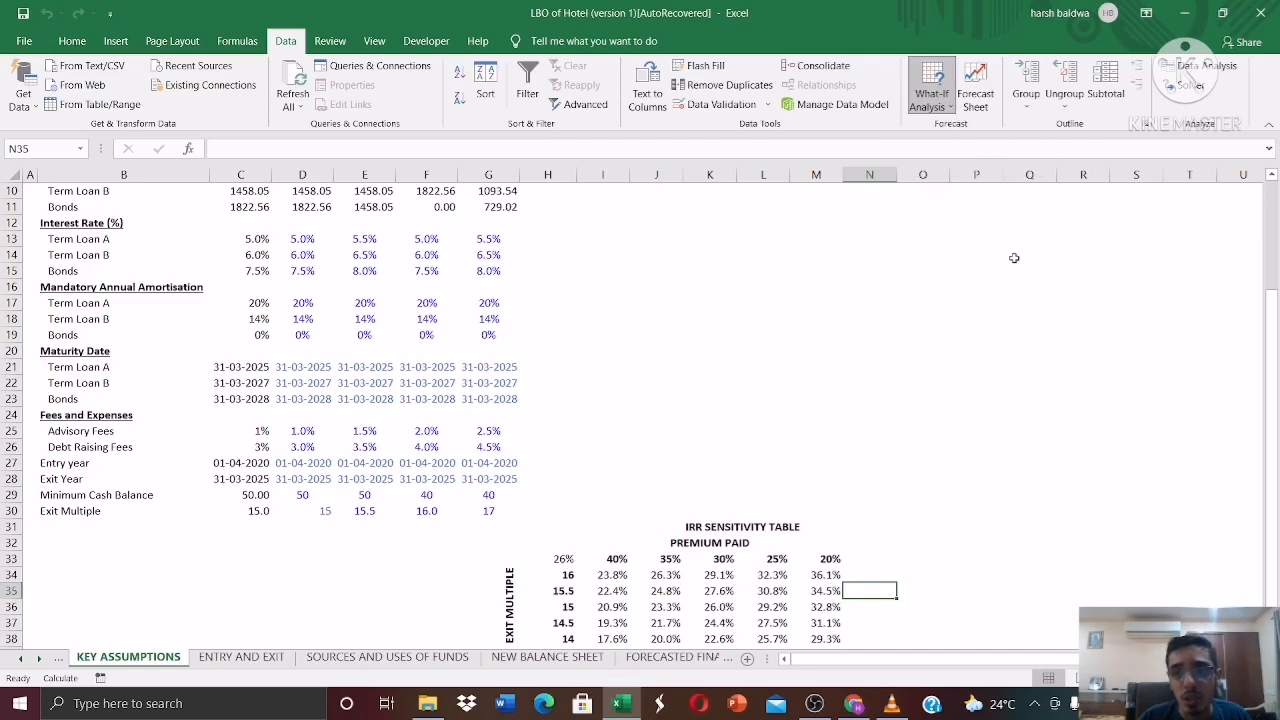
Trace the sensitivity table's two input cells, Premium Paid in C3 and Exit Multiple in C30, against the grid.
mouse_move(1272, 300)
left_mouse_down()
mouse_move(1275, 318)
mouse_move(1274, 296)
left_mouse_up()
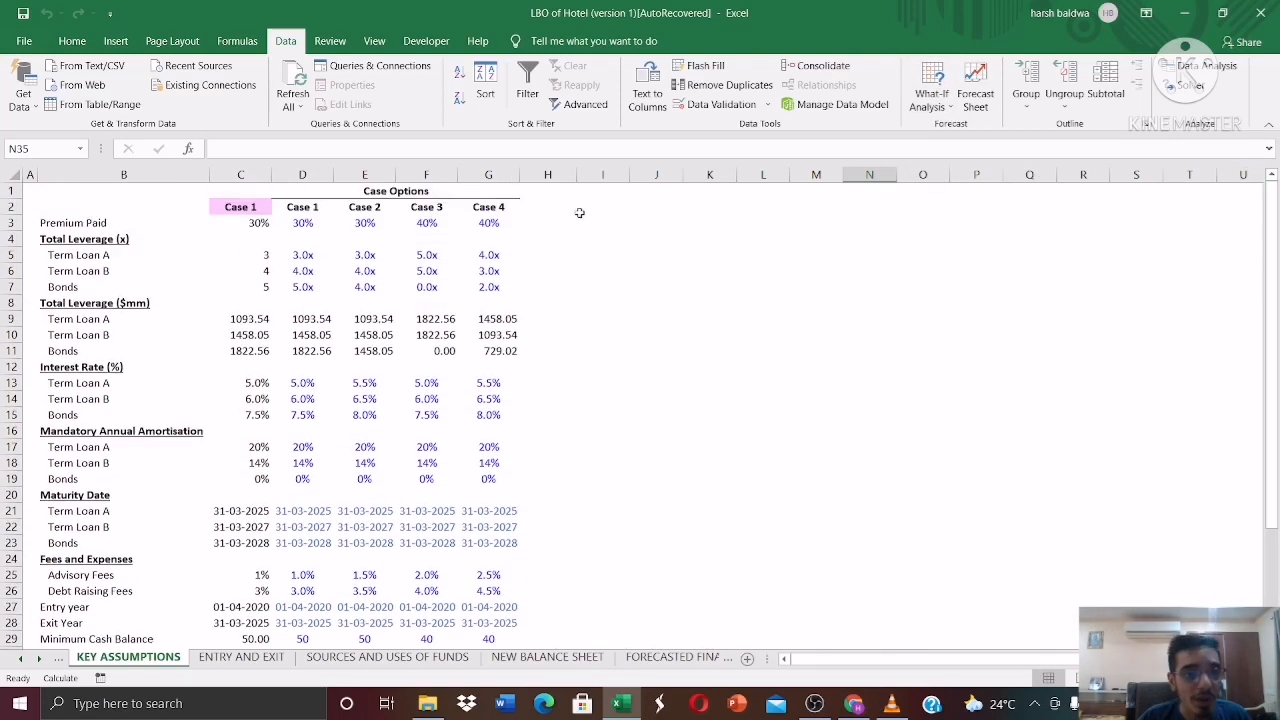
left_click(250, 224)
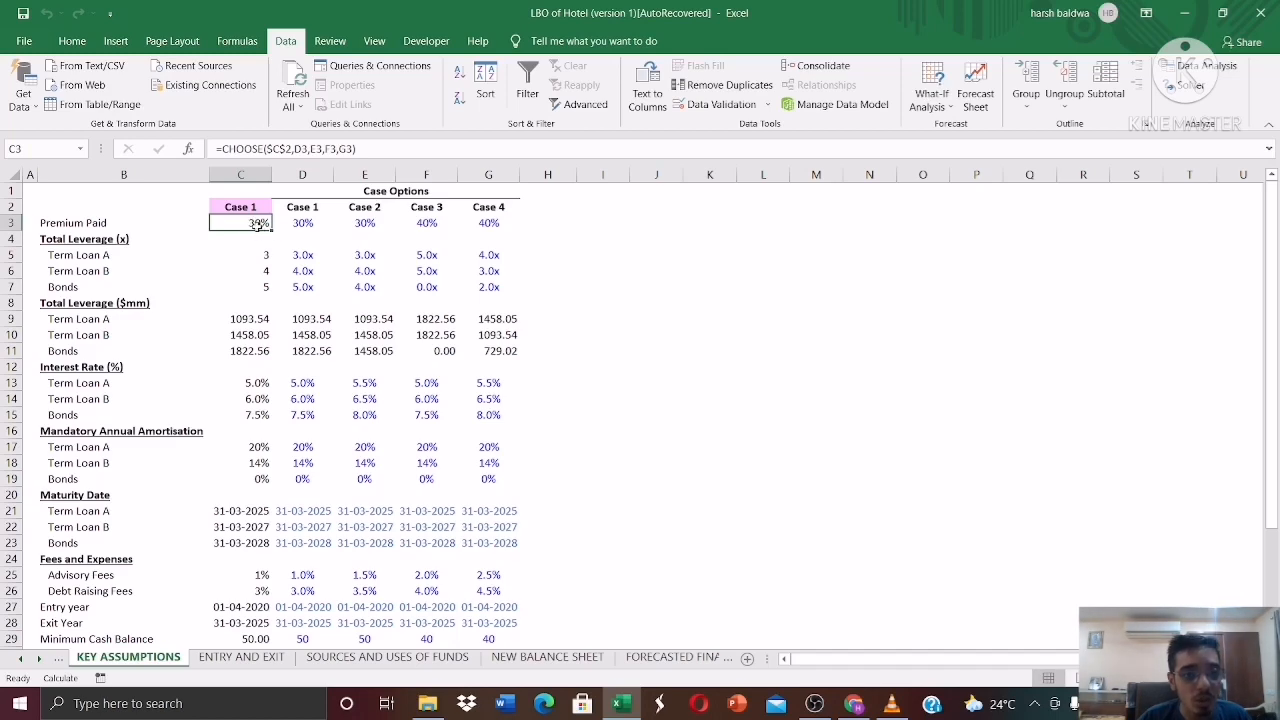
left_click_drag(1275, 386, 1271, 575)
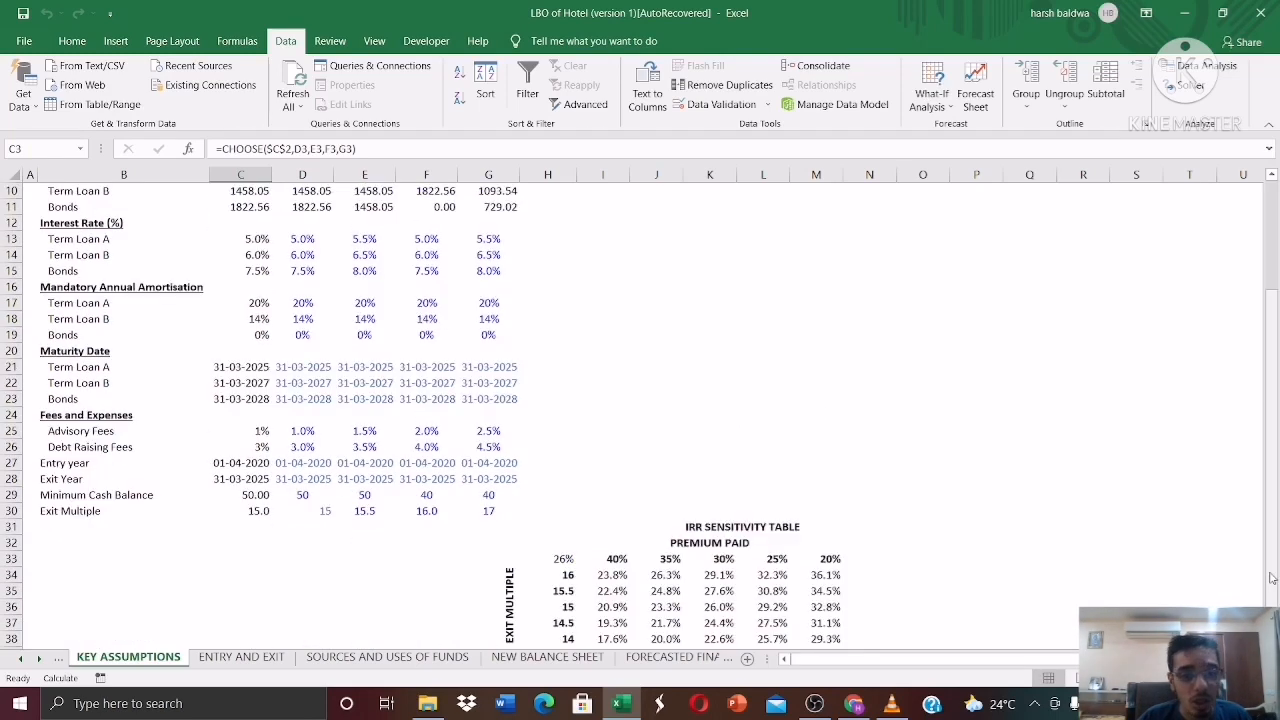
left_click(260, 510)
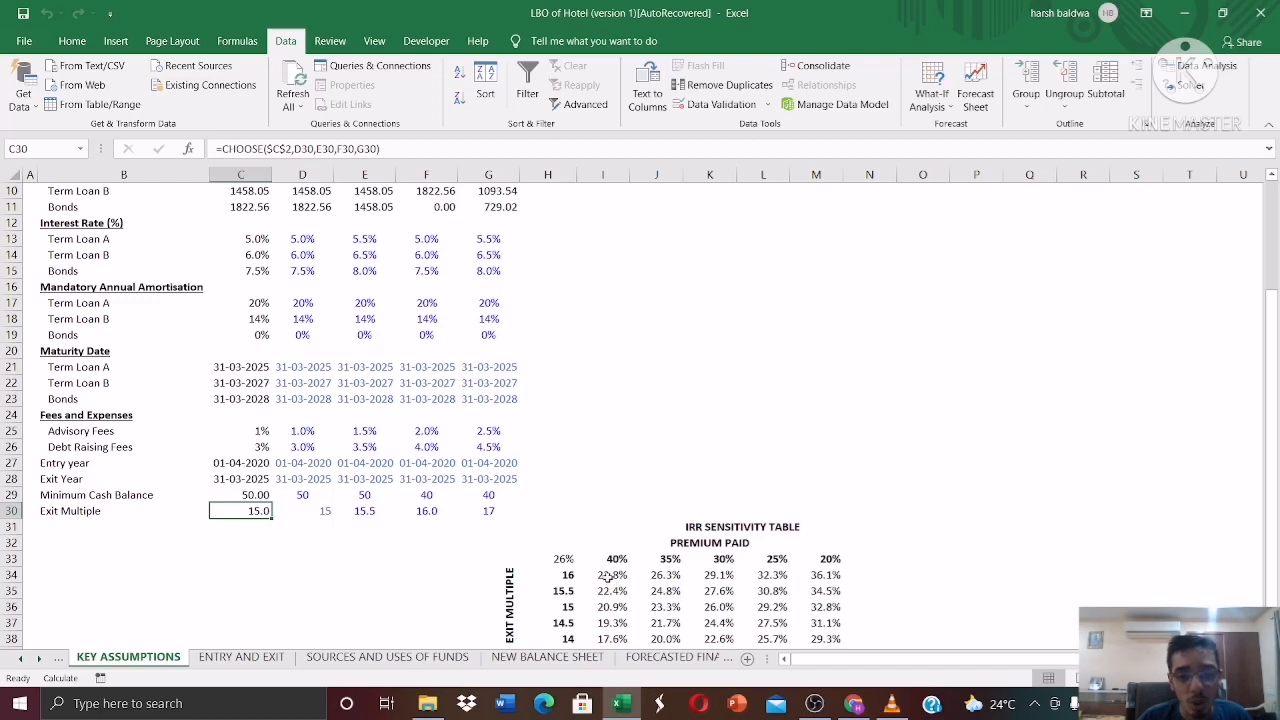
left_click_drag(612, 577, 765, 622)
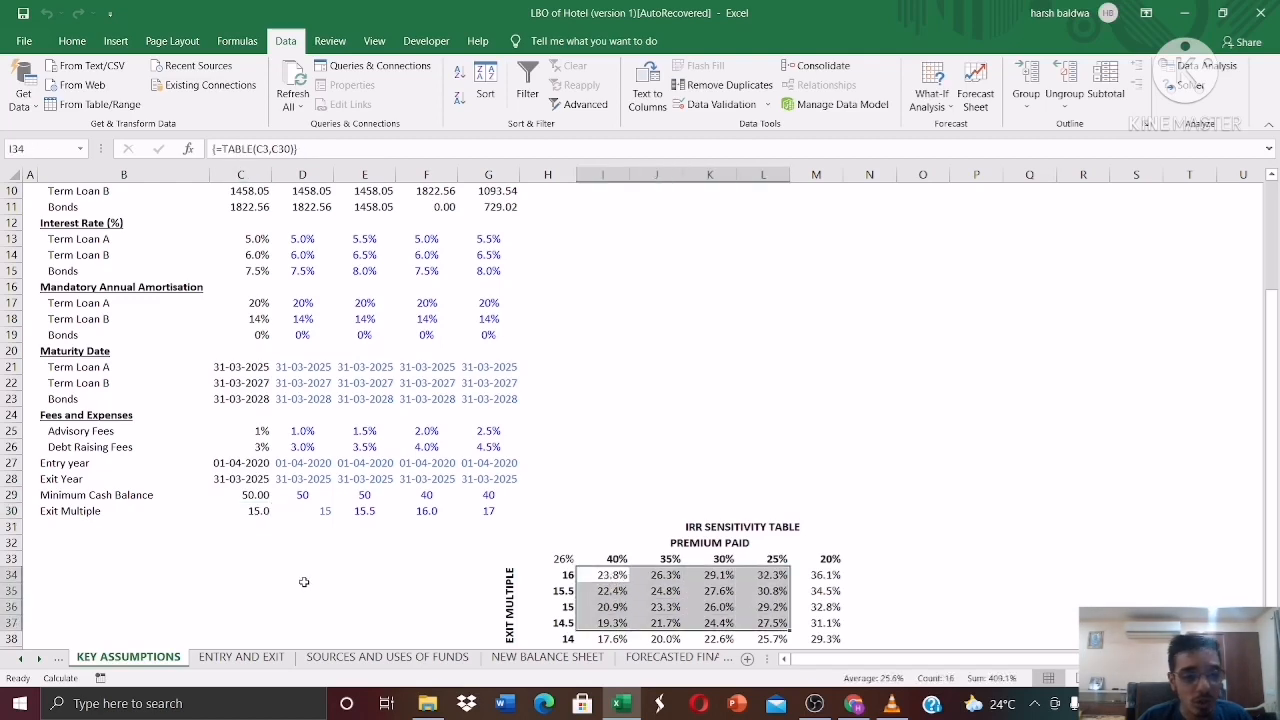
left_click(257, 512)
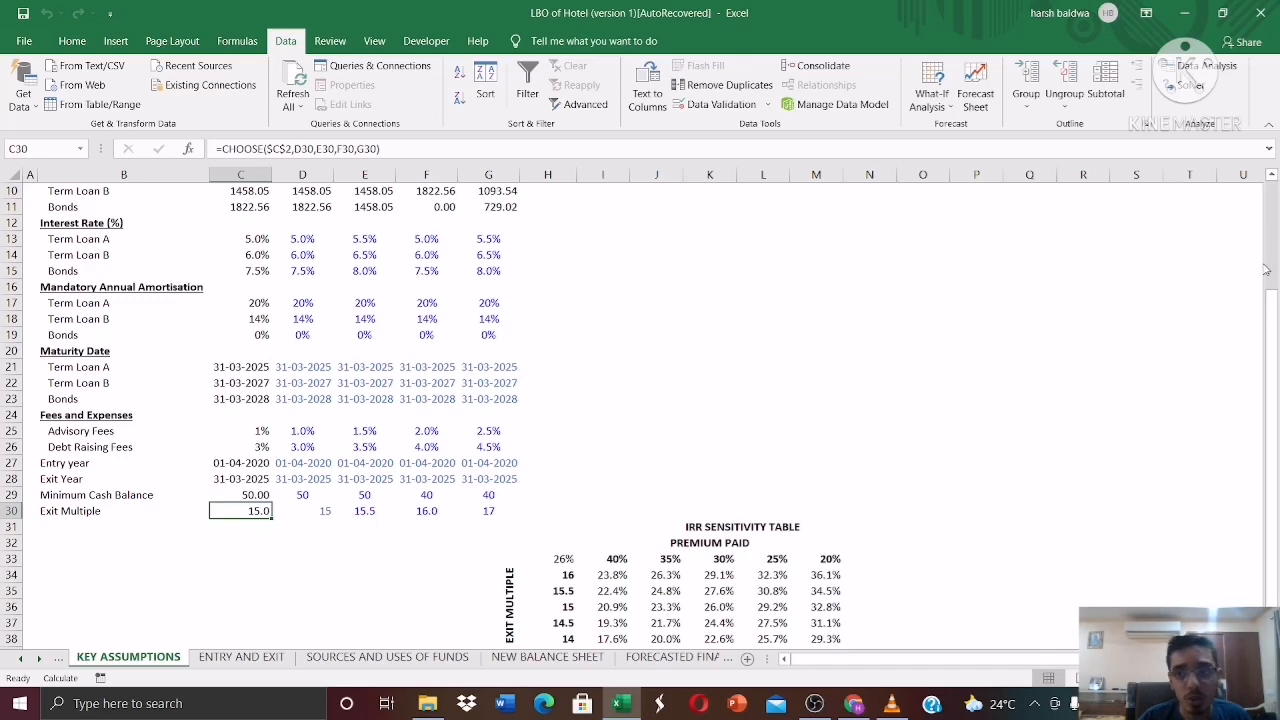
left_click_drag(1266, 270, 1266, 186)
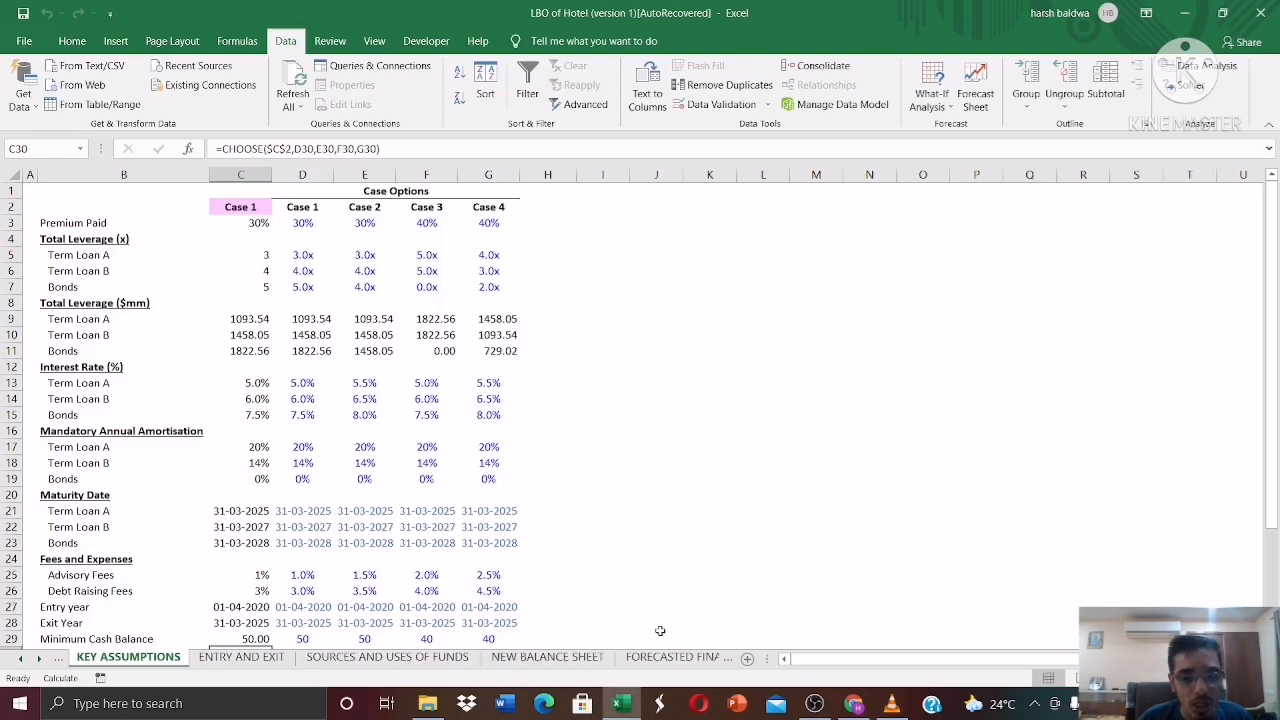
Review the supporting sheets and examine Mandatory Debt Repayment in row 41 of the Debt Amortization Schedule on FORECASTED FINANCIALS.
left_click(674, 662)
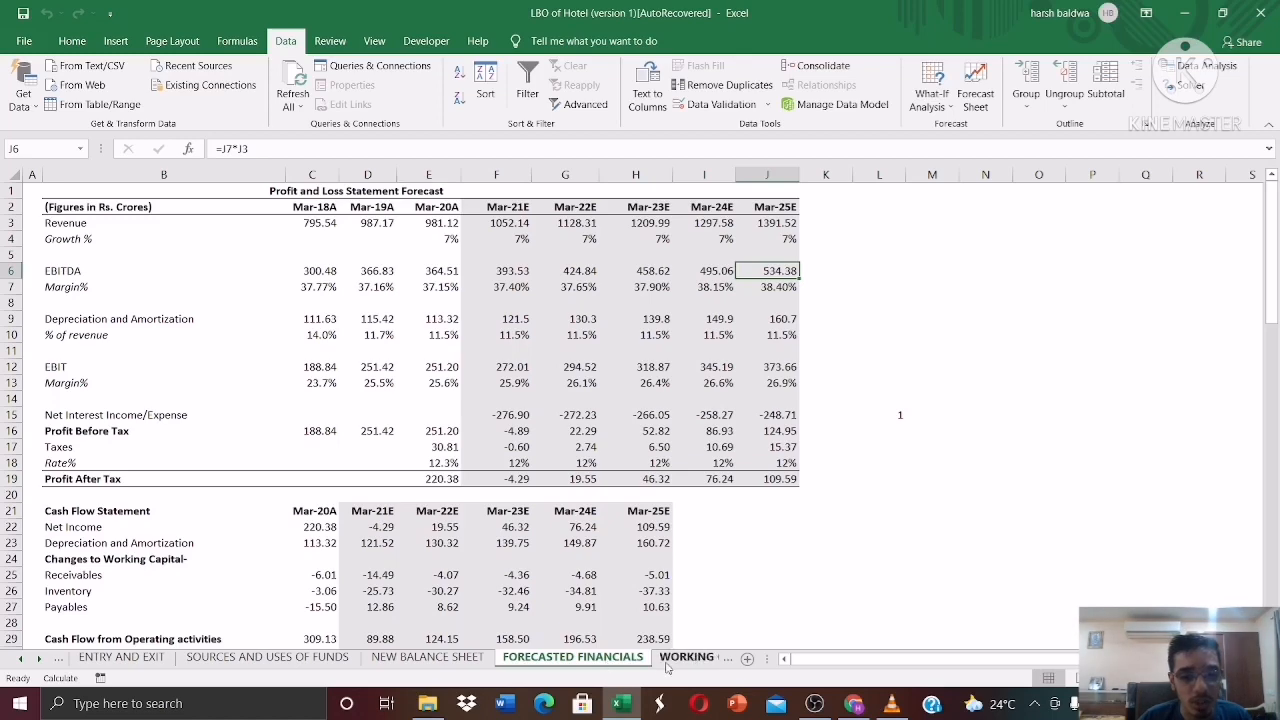
left_click(674, 664)
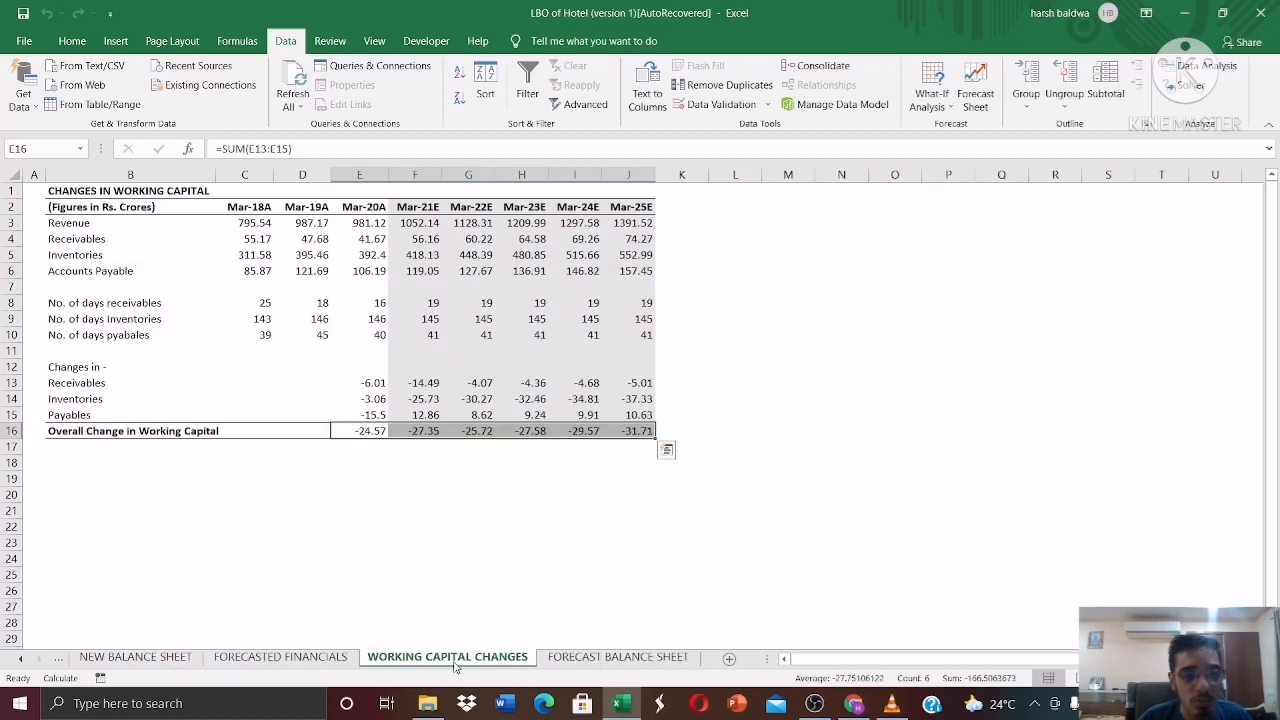
left_click(178, 659)
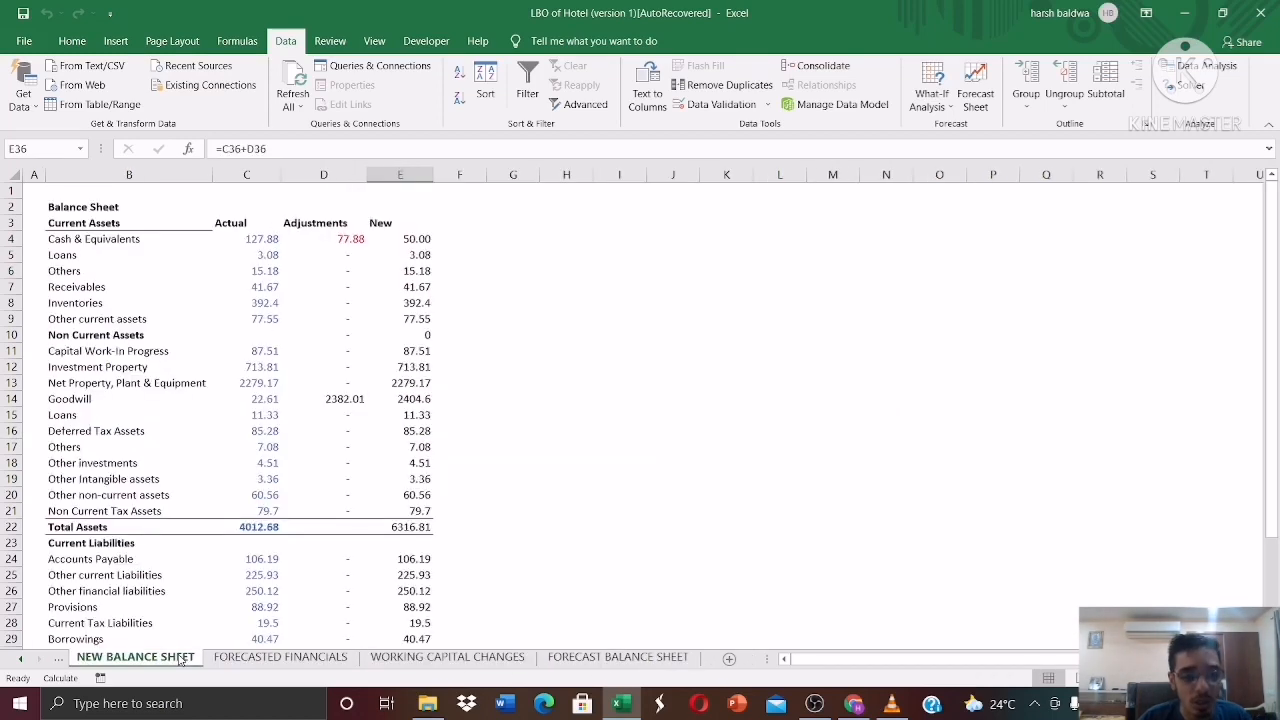
left_click(60, 660)
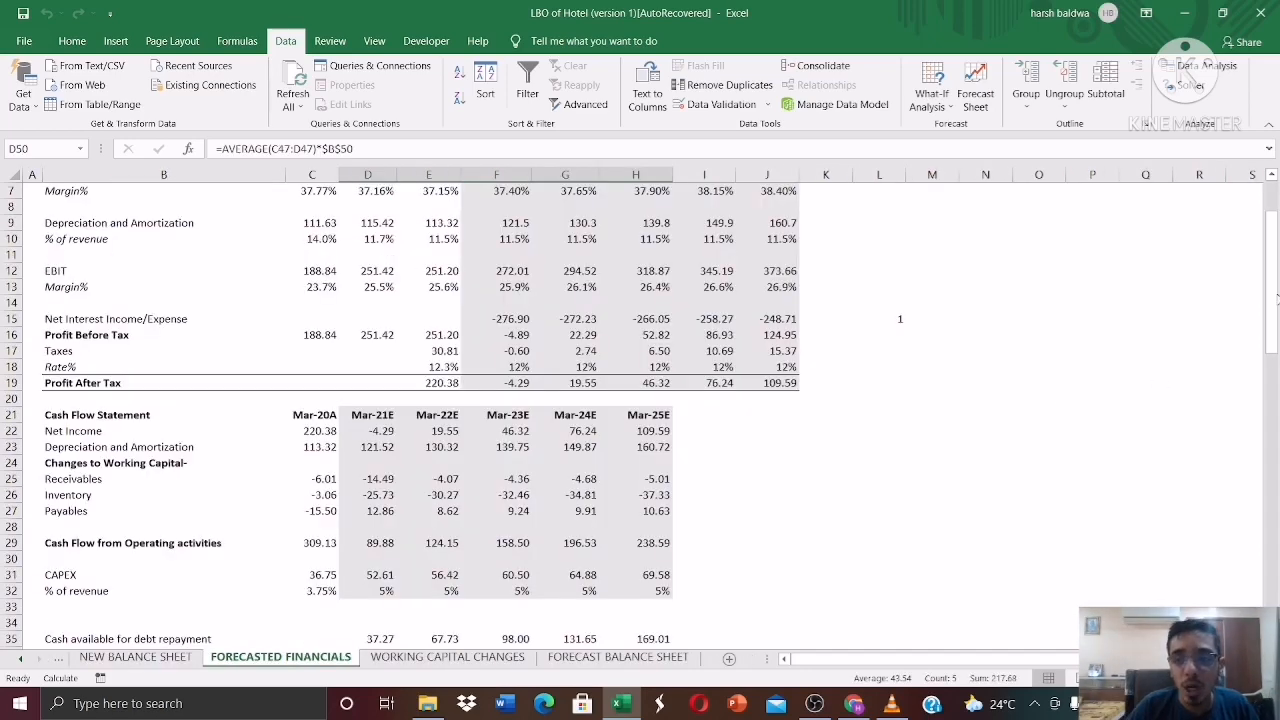
left_click_drag(1276, 297, 1277, 308)
left_click_drag(1278, 318, 1278, 358)
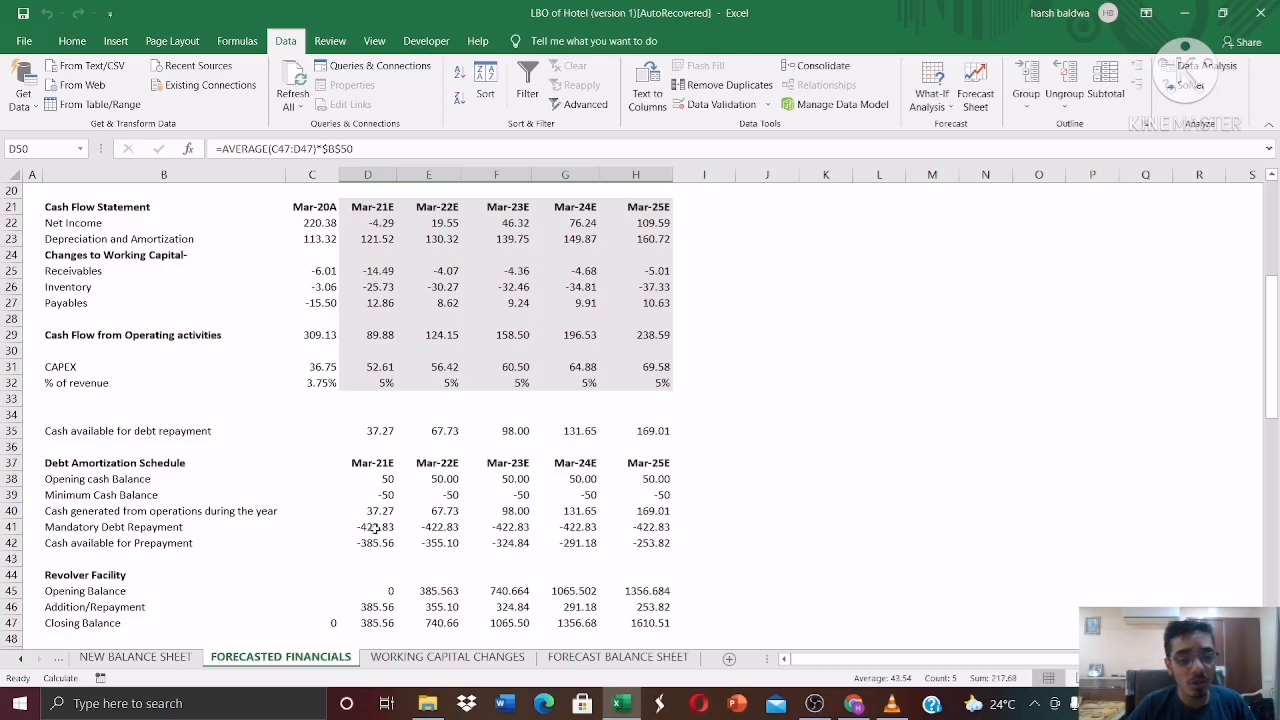
left_click_drag(371, 527, 475, 529)
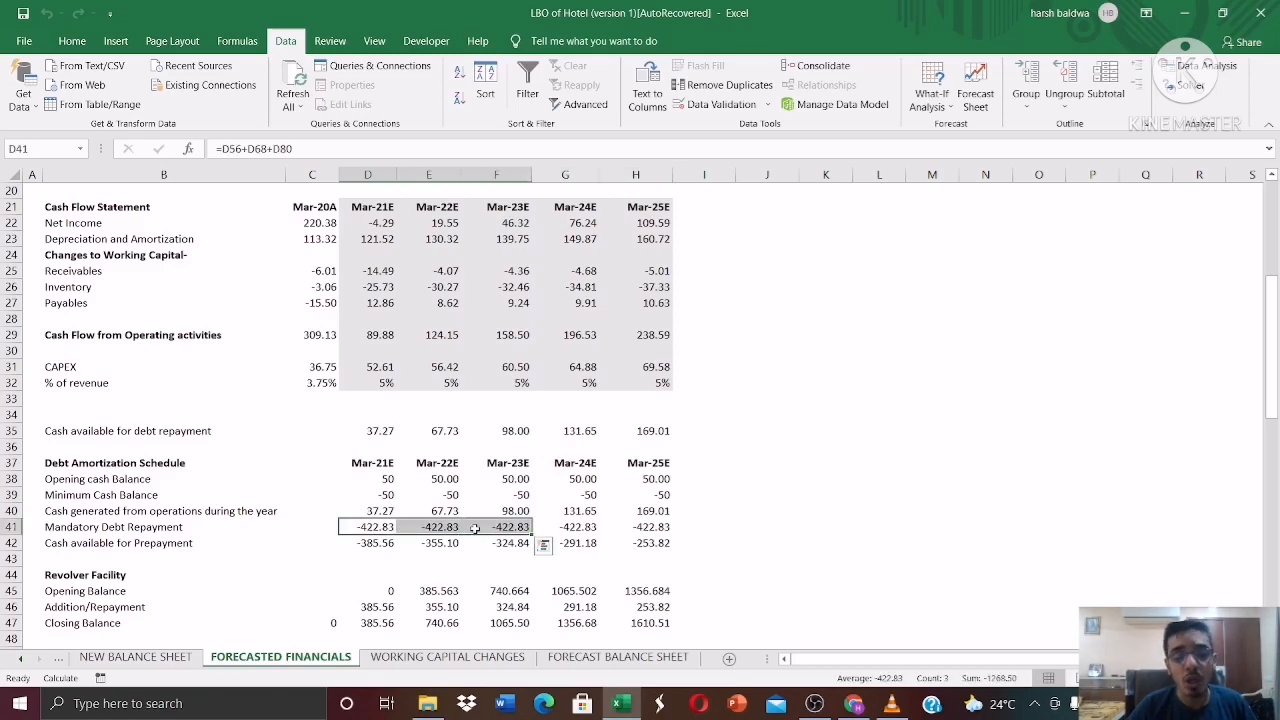
left_click(475, 528)
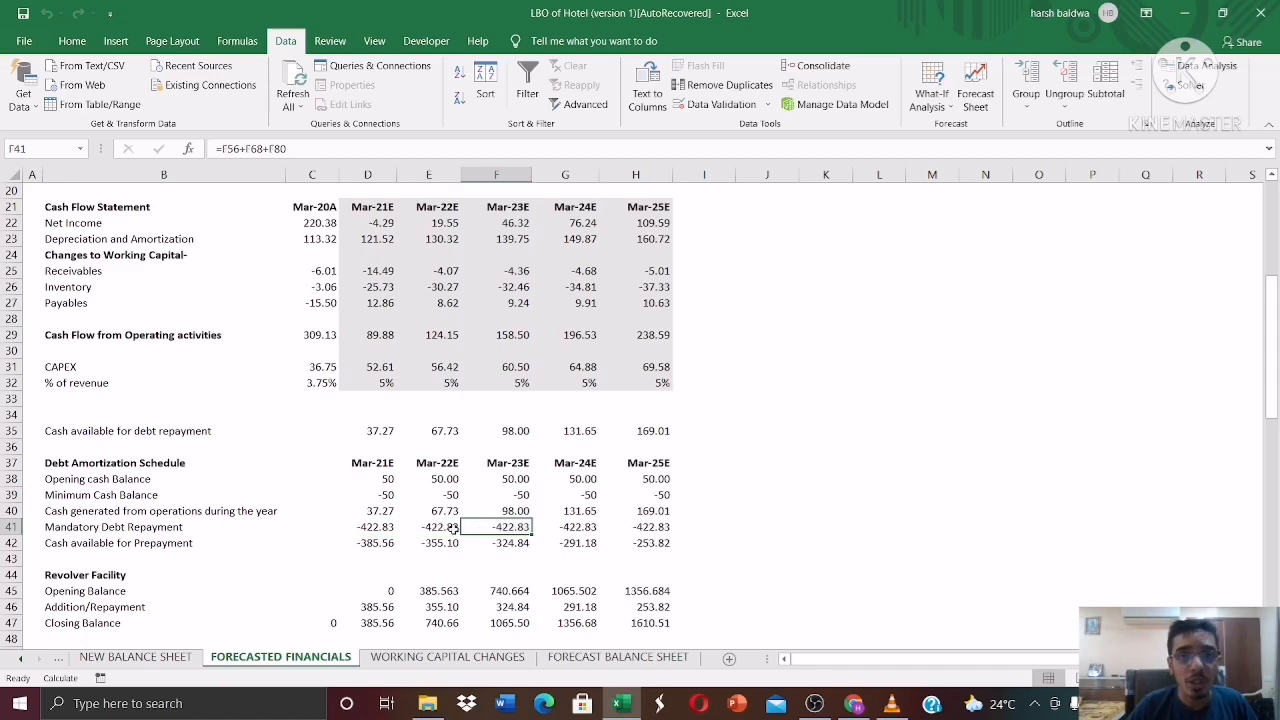
Compare Total Interest Cost in D92:H92 with Cash available for debt repayment in row 35, including the Mar-21E formula in D35.
left_click_drag(1272, 320, 1263, 570)
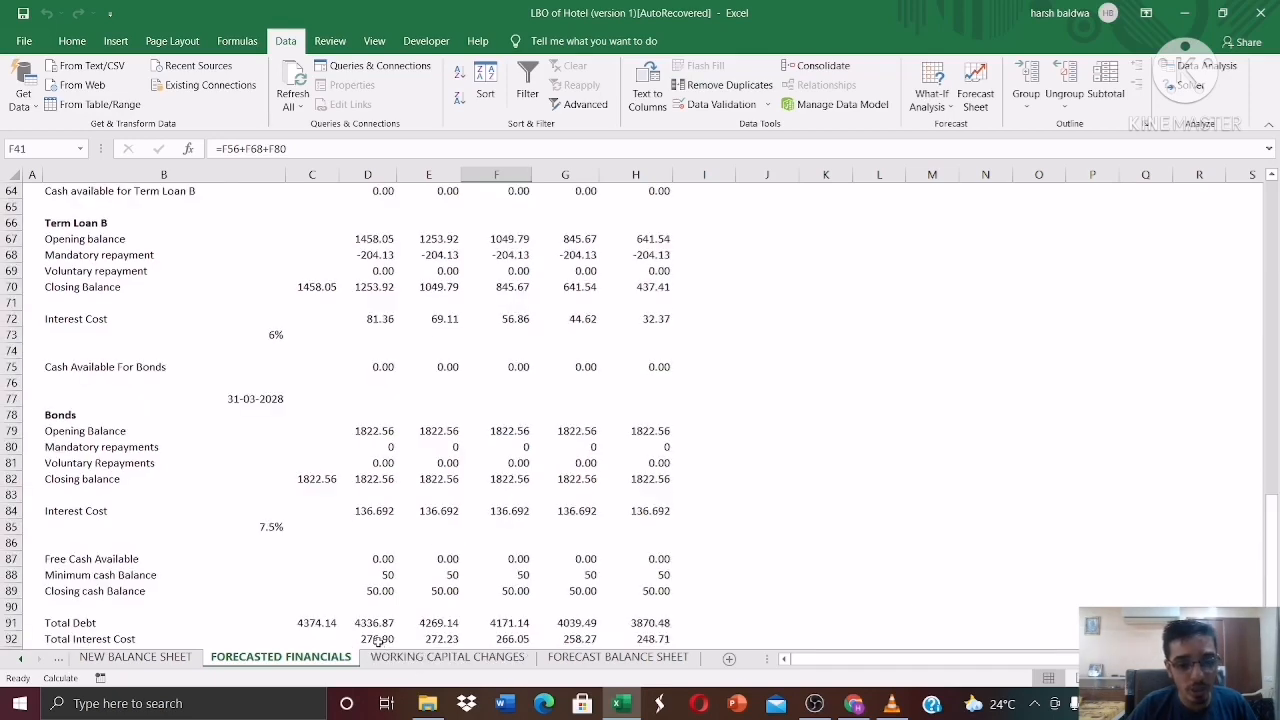
left_click_drag(375, 639, 648, 639)
left_click_drag(1268, 500, 1267, 304)
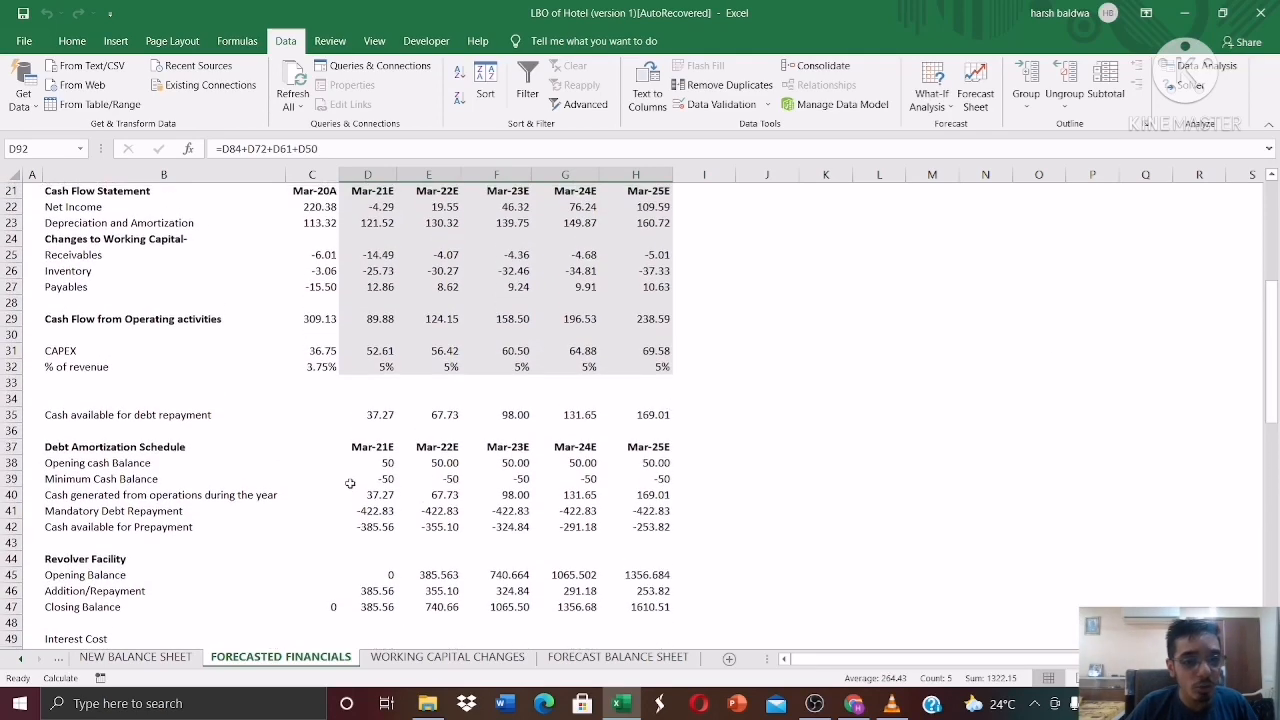
left_click_drag(367, 414, 461, 415)
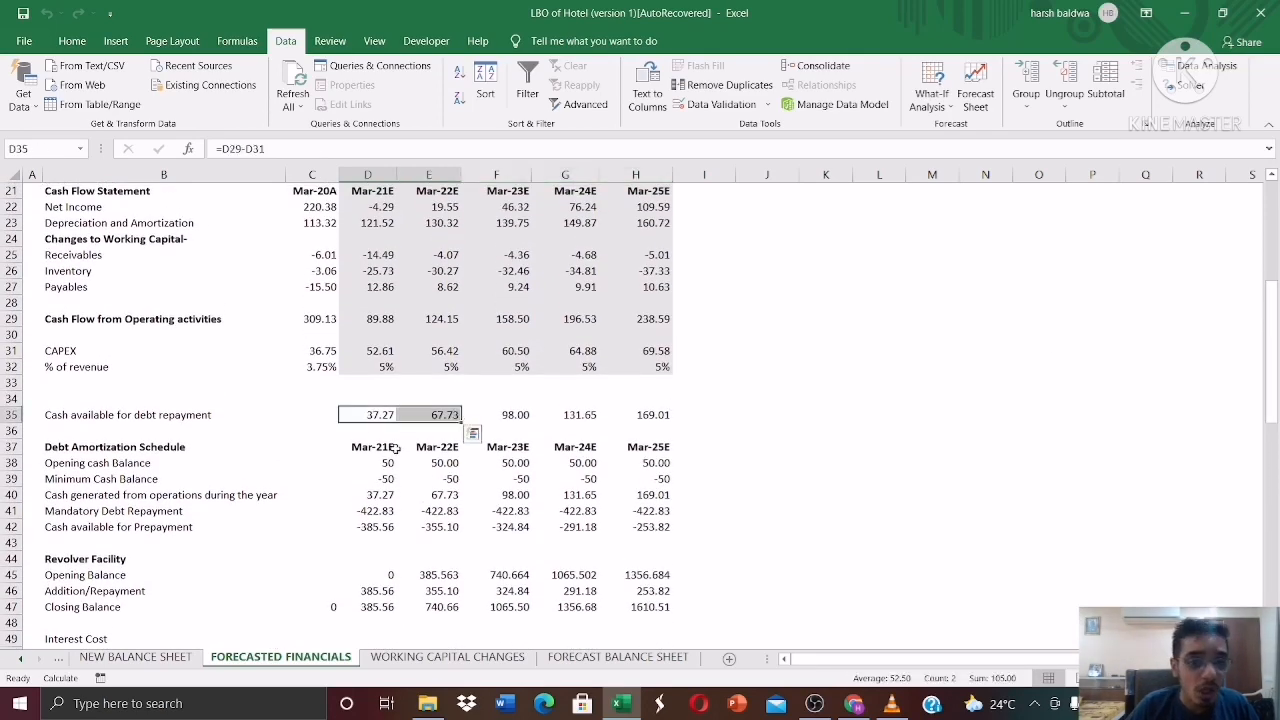
left_click(388, 415)
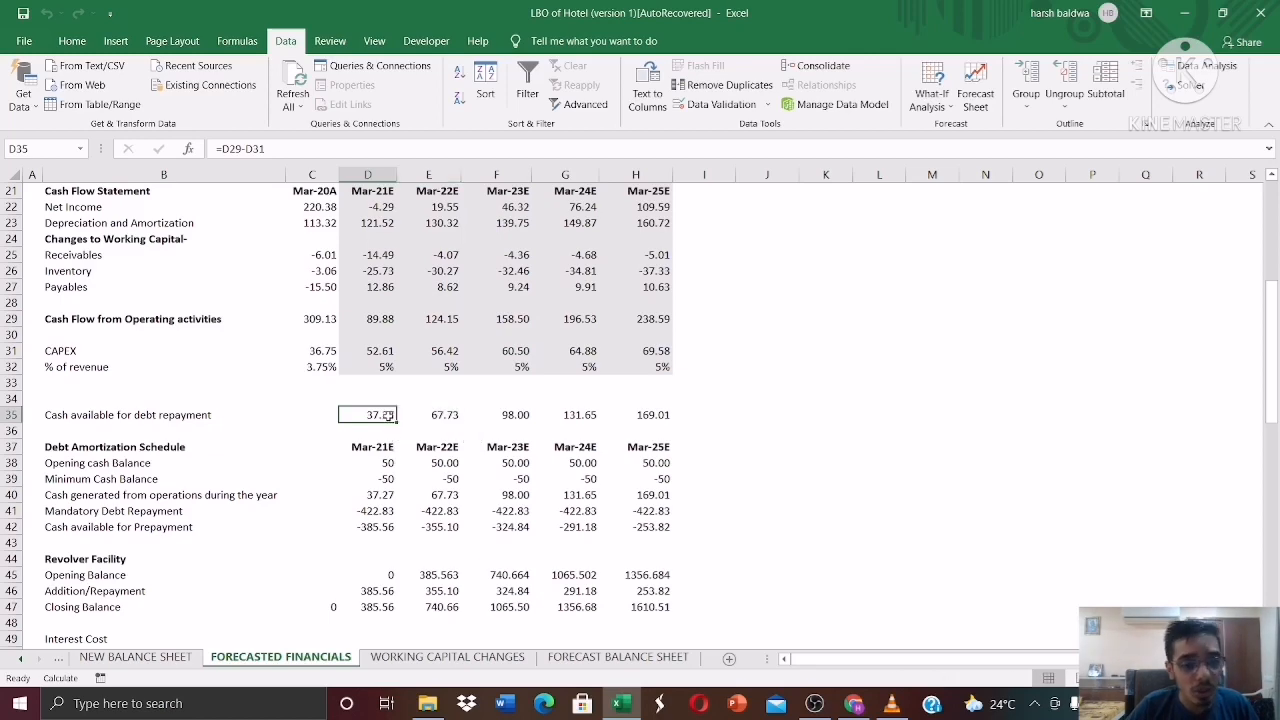
Relate the revolver's Interest Cost in D50:H50 to Net Interest Income/Expense in row 15 of the profit and loss forecast.
left_click_drag(1270, 380, 1271, 390)
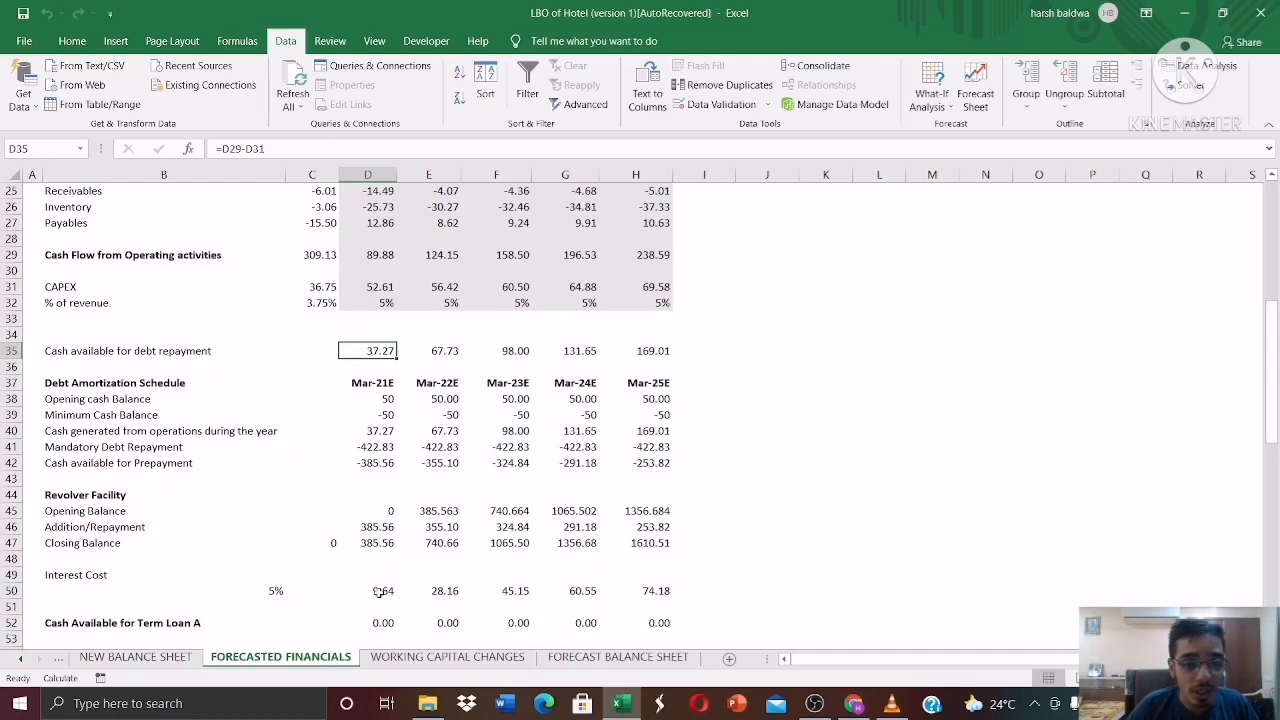
left_click_drag(379, 592, 655, 590)
left_click_drag(1272, 367, 1265, 257)
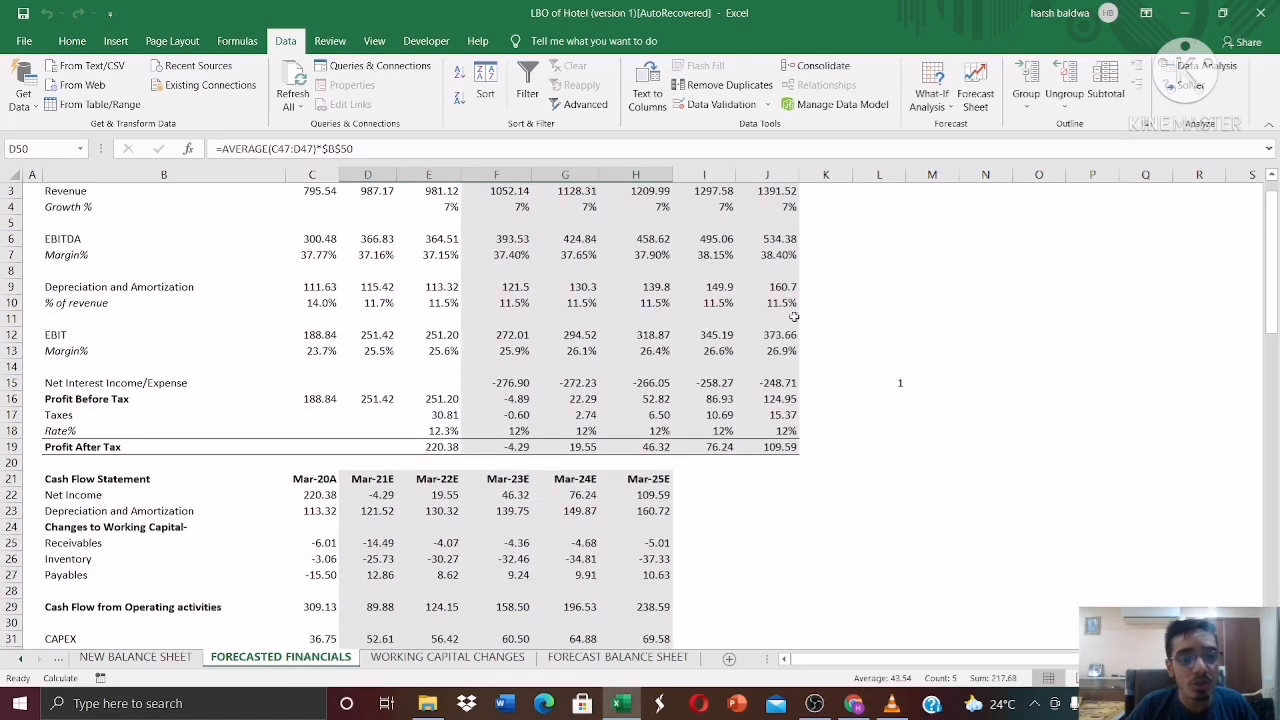
left_click_drag(546, 383, 653, 372)
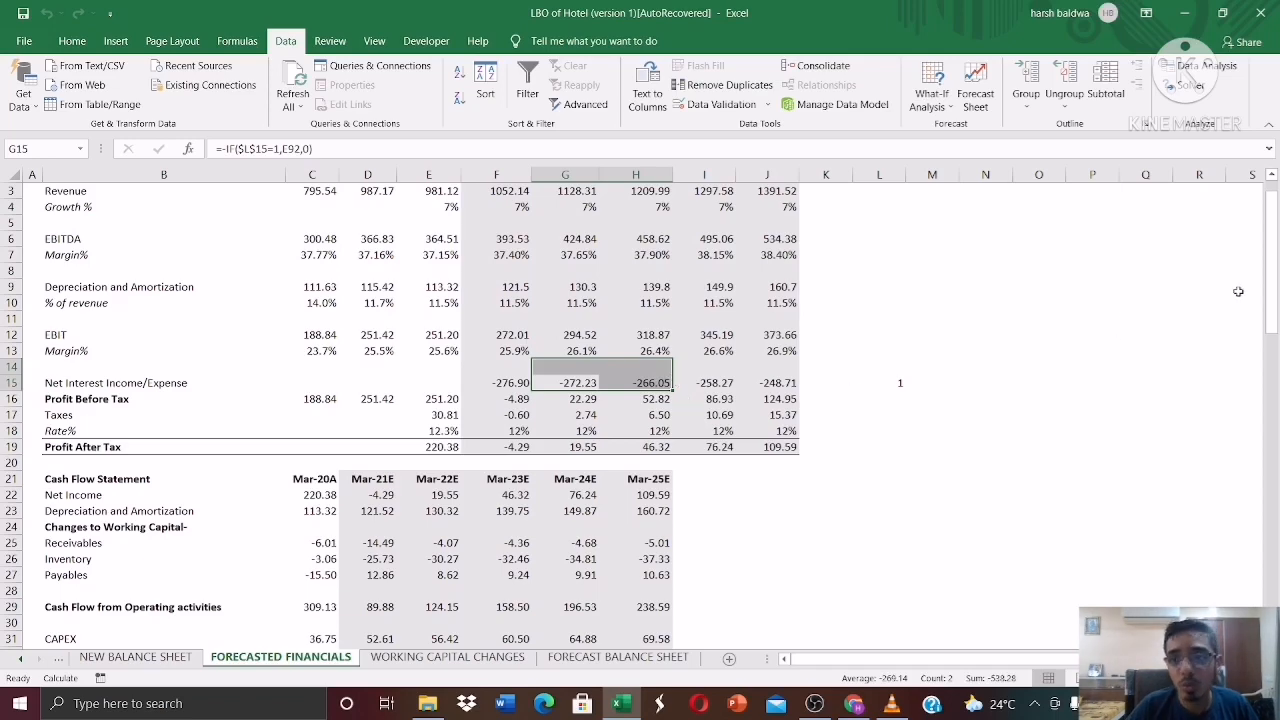
Check the Mar-25E Inventory change in H26 of the Cash Flow Statement and go back to the Profit and Loss Statement Forecast.
left_click_drag(1268, 283, 1271, 302)
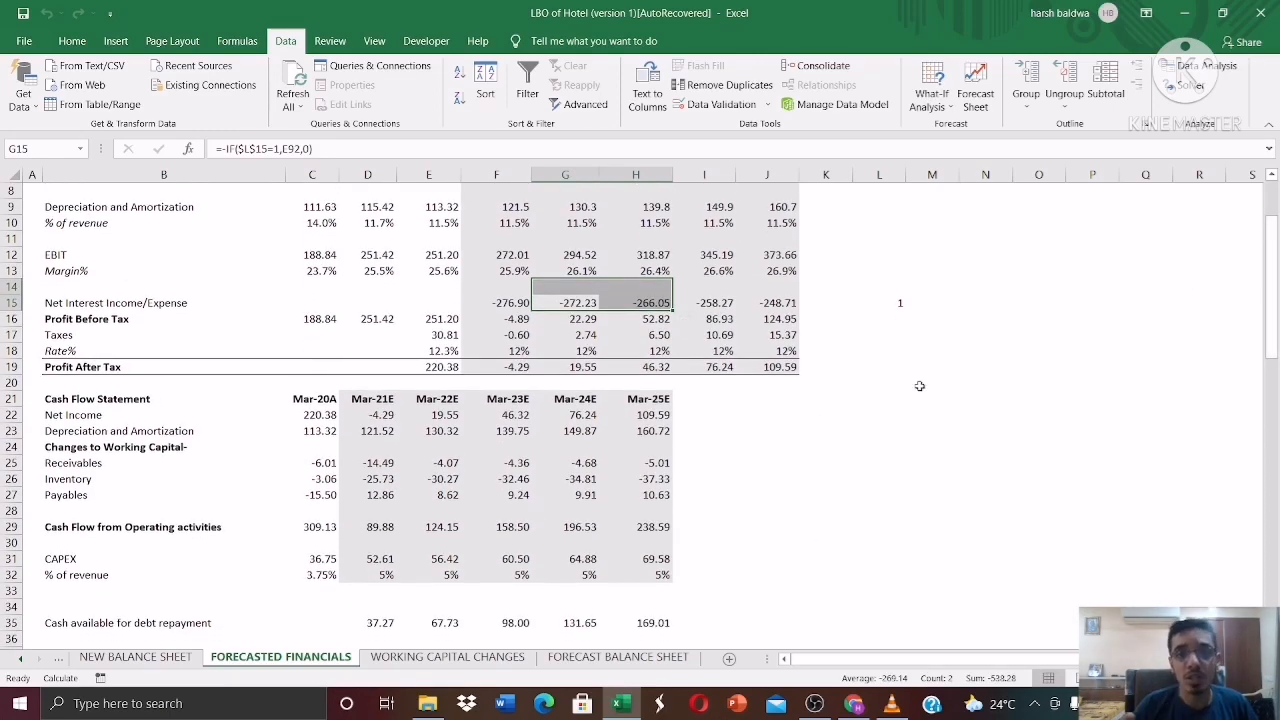
left_click(618, 478)
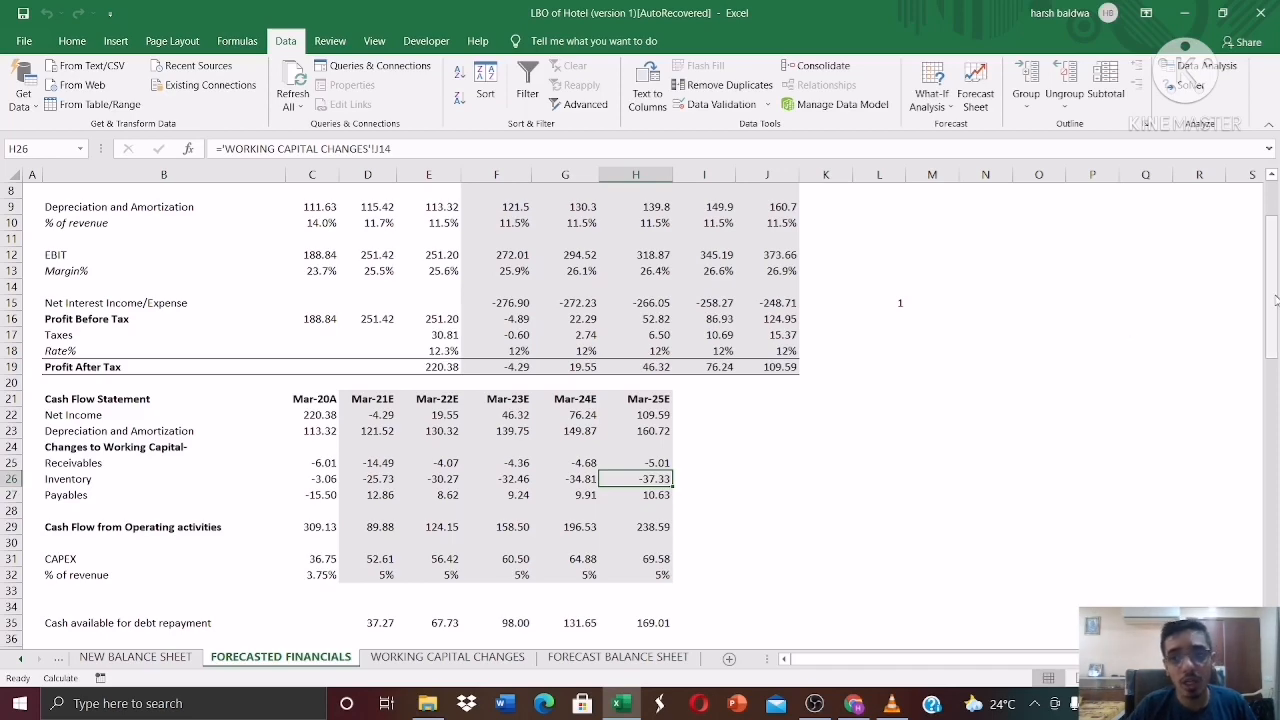
left_click_drag(1275, 300, 1250, 214)
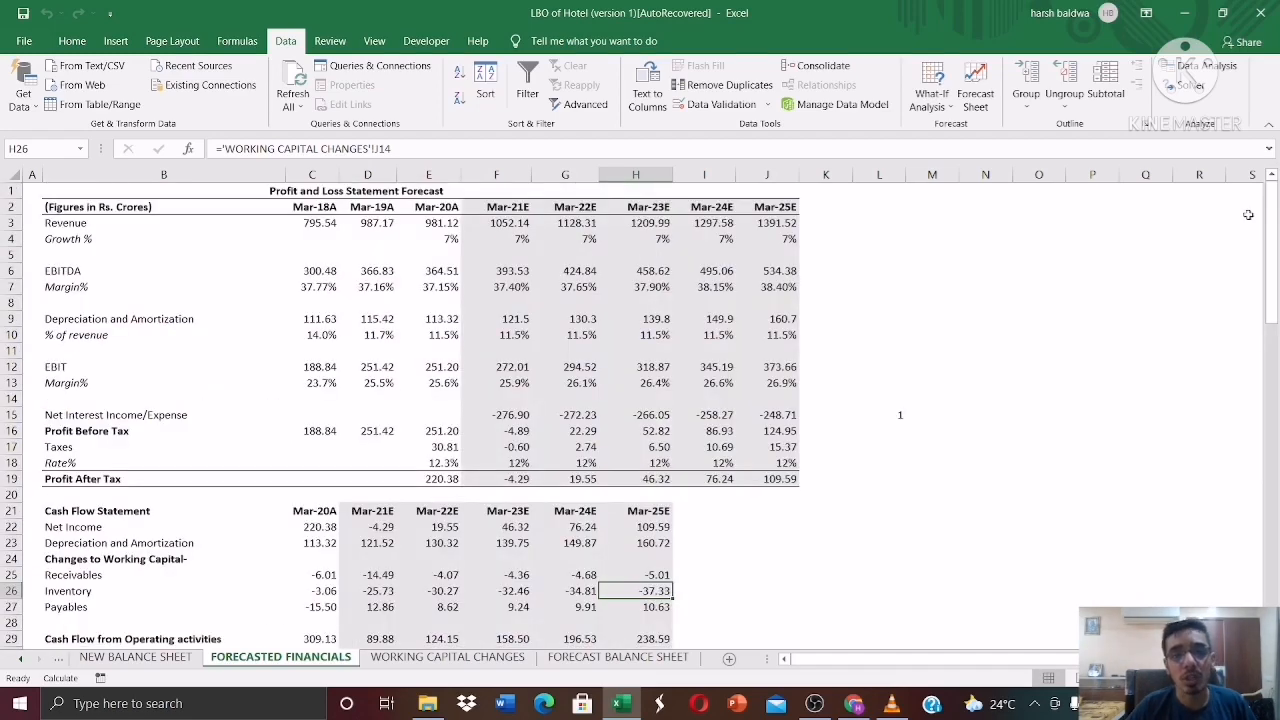